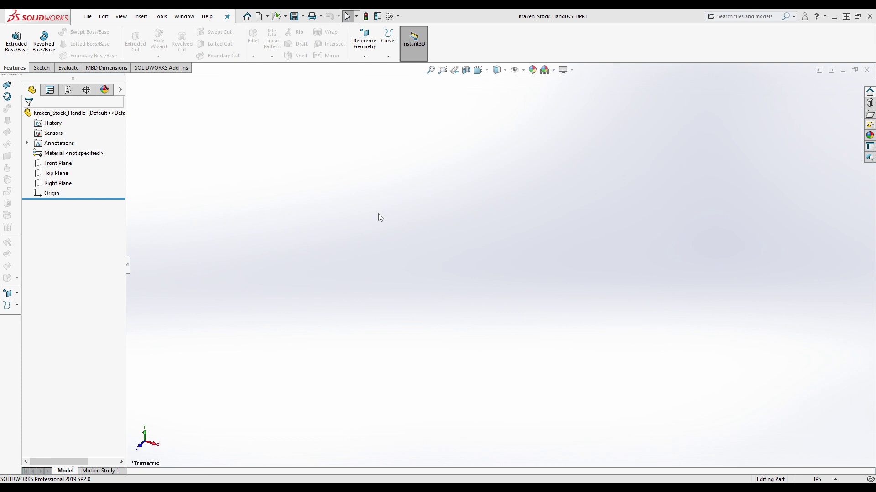
Start Sketch1 on the Top Plane of Kraken_Stock_Handle
{"action": "left_click", "coordinate": [55, 173]}
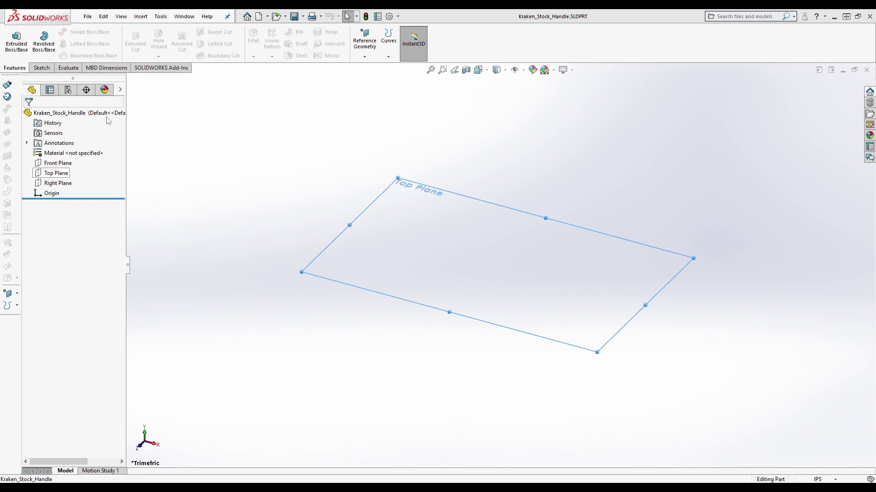
{"action": "left_click", "coordinate": [47, 69]}
{"action": "left_click", "coordinate": [13, 39]}
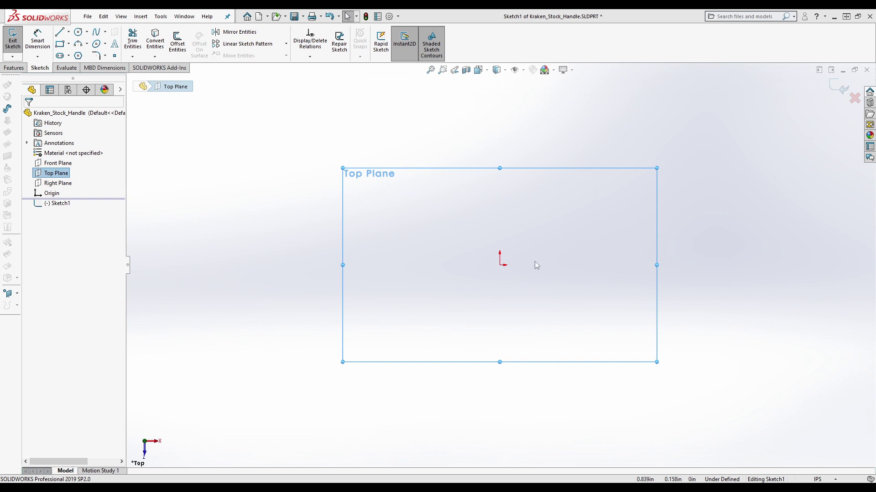
{"action": "scroll", "coordinate": [535, 261], "scroll_direction": "down", "scroll_amount": 2}
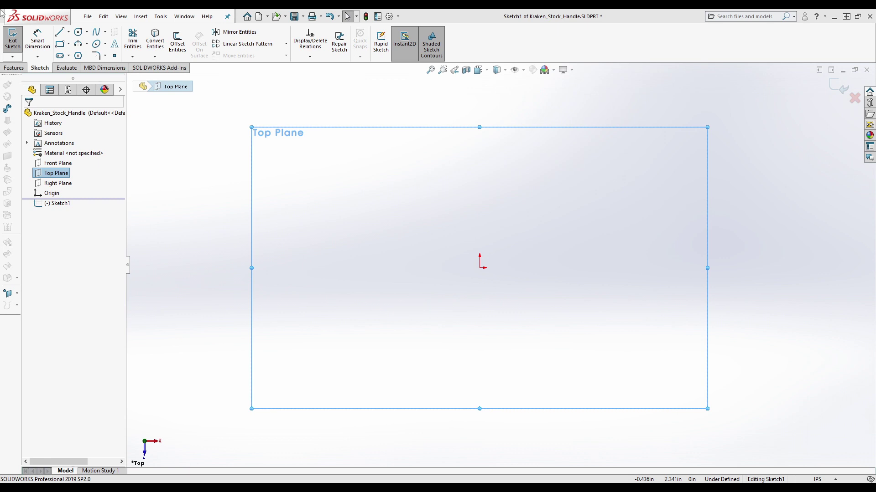
{"action": "scroll", "coordinate": [510, 279], "scroll_direction": "down", "scroll_amount": 4}
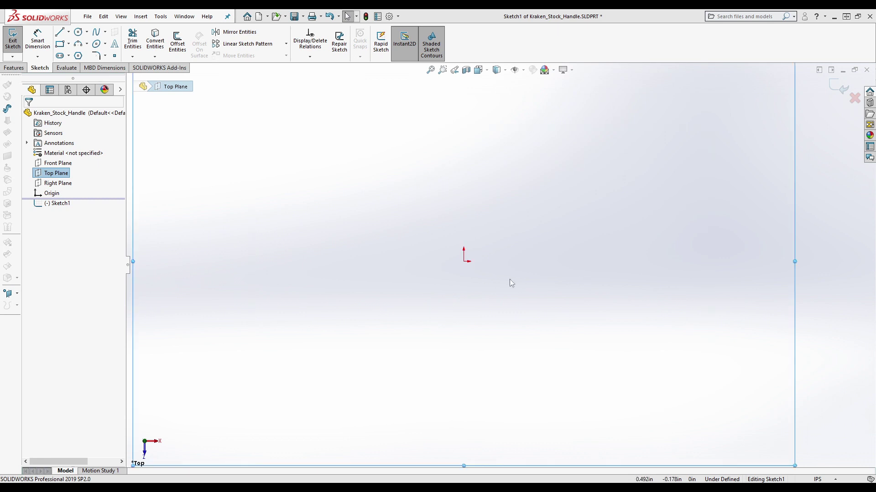
Draw the slot's left and right end arcs with the 3 Point Arc tool
{"action": "left_click", "coordinate": [79, 43]}
{"action": "left_click_drag", "start_coordinate": [493, 242], "coordinate": [494, 283]}
{"action": "left_click", "coordinate": [481, 272]}
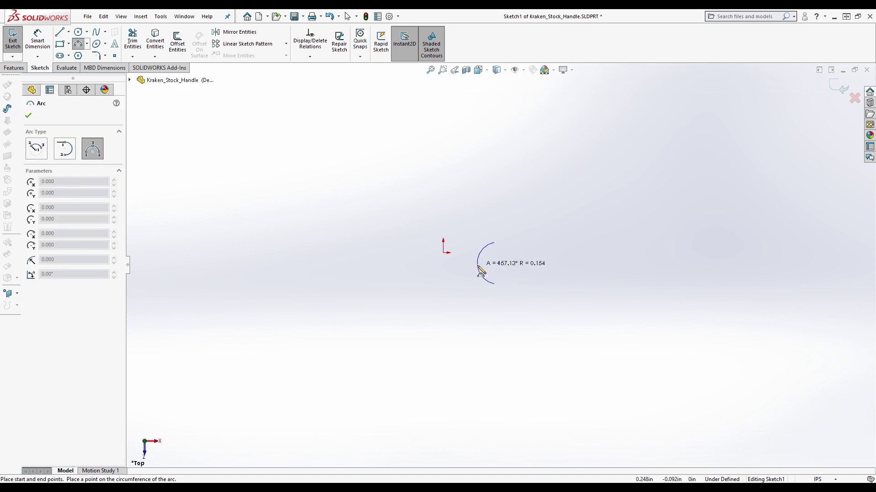
{"action": "scroll", "coordinate": [551, 272], "scroll_direction": "up", "scroll_amount": 3}
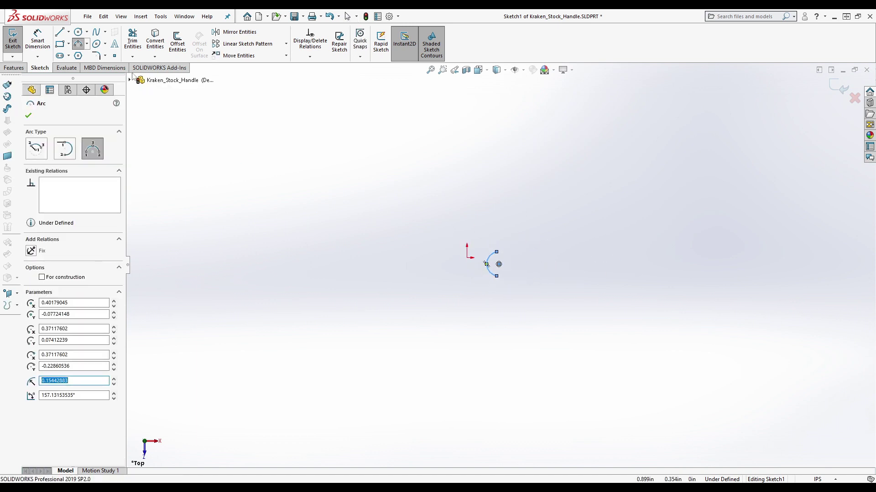
{"action": "scroll", "coordinate": [560, 245], "scroll_direction": "down", "scroll_amount": 2}
{"action": "left_click_drag", "start_coordinate": [511, 249], "coordinate": [516, 269]}
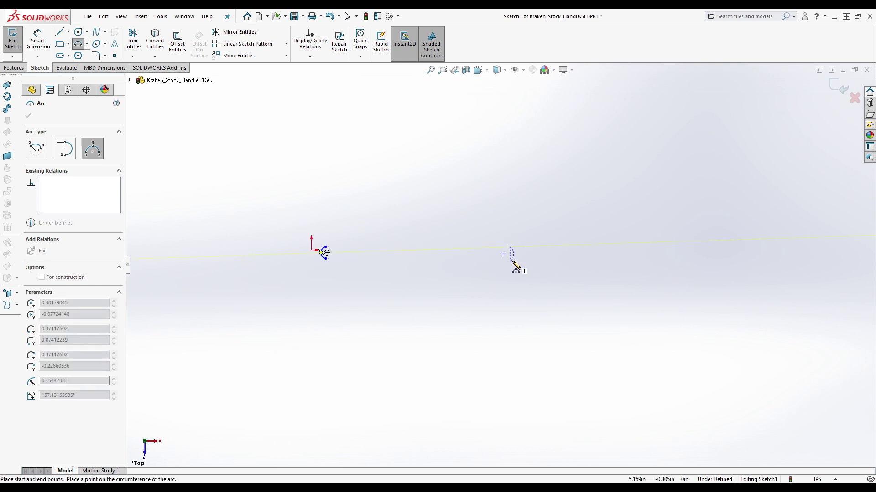
{"action": "left_click", "coordinate": [518, 264]}
{"action": "scroll", "coordinate": [478, 241], "scroll_direction": "down", "scroll_amount": 3}
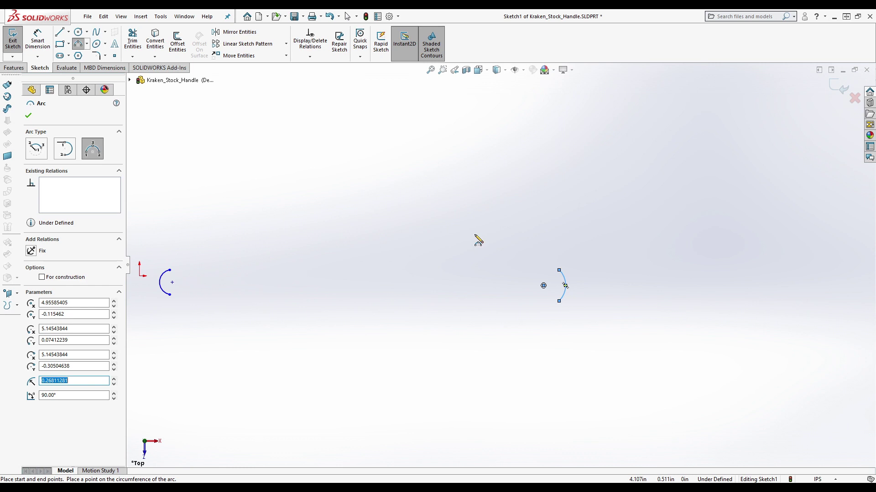
{"action": "key", "text": "Escape"}
Join the arcs' top and bottom endpoints with two lines to close the slot
{"action": "key", "text": "l"}
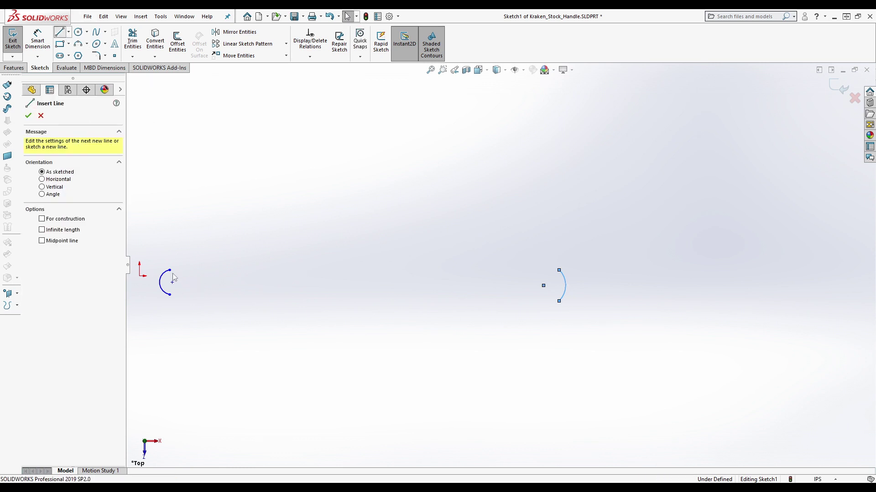
{"action": "left_click", "coordinate": [170, 270]}
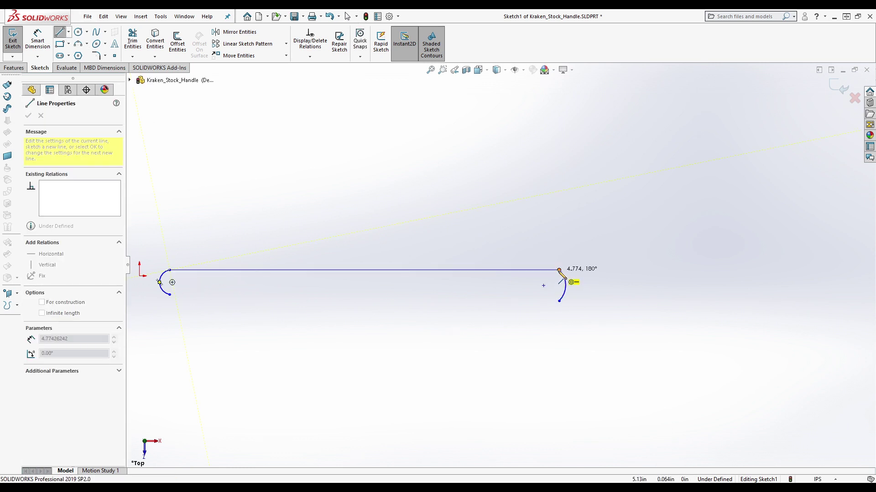
{"action": "left_click", "coordinate": [560, 270]}
{"action": "left_click", "coordinate": [169, 294]}
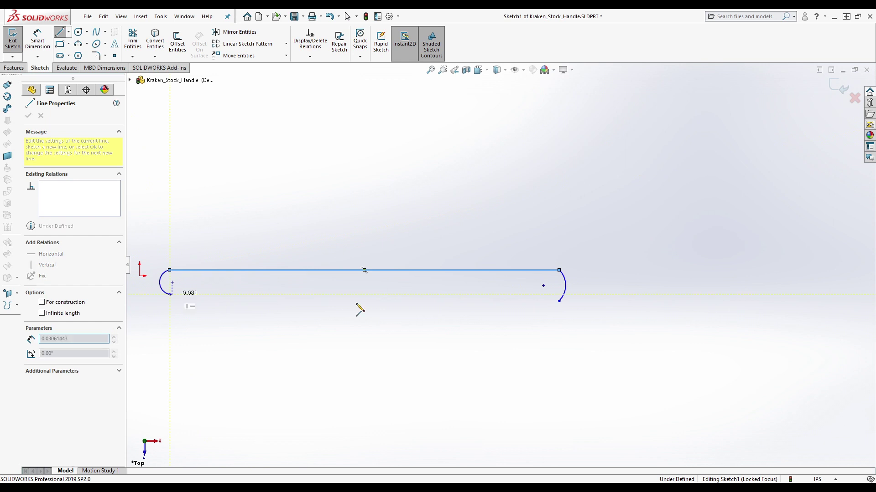
{"action": "left_click", "coordinate": [560, 302]}
{"action": "scroll", "coordinate": [512, 364], "scroll_direction": "down", "scroll_amount": 3}
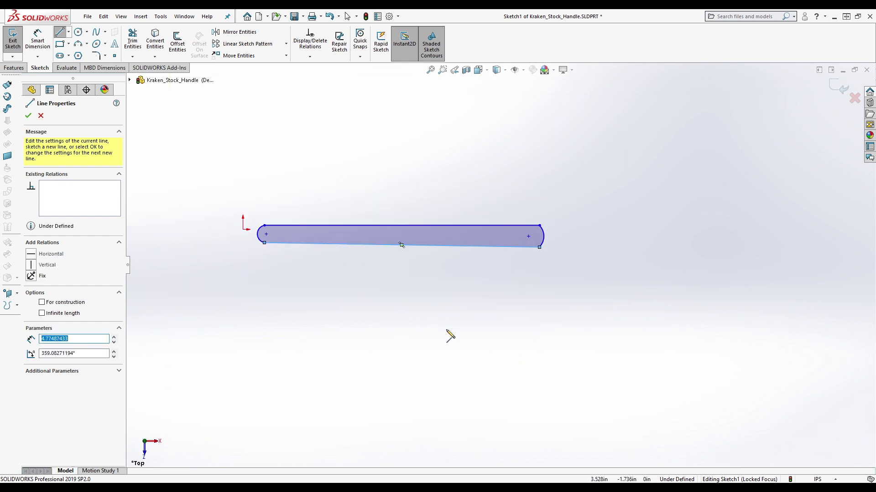
{"action": "scroll", "coordinate": [288, 220], "scroll_direction": "down", "scroll_amount": 3}
{"action": "key", "text": "Escape"}
{"action": "scroll", "coordinate": [306, 264], "scroll_direction": "up", "scroll_amount": 2}
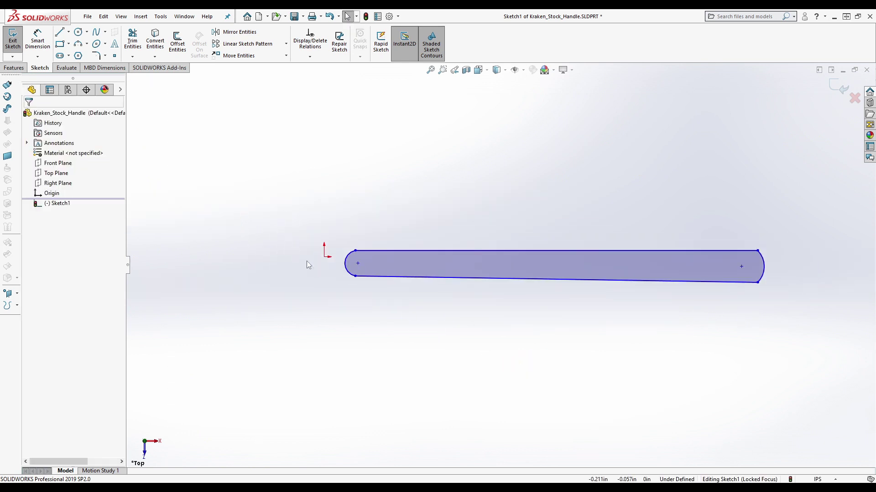
Make the left end arc tangent to the slot's top line
{"action": "scroll", "coordinate": [306, 264], "scroll_direction": "up", "scroll_amount": 1}
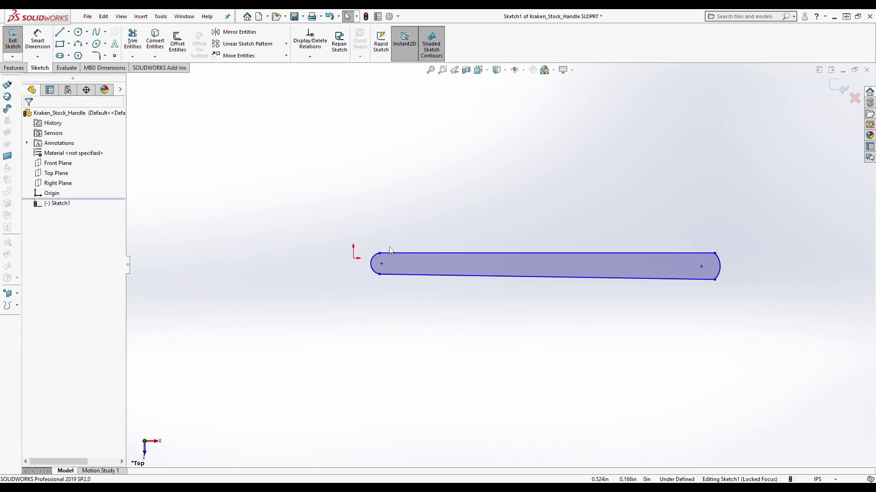
{"action": "scroll", "coordinate": [390, 251], "scroll_direction": "down", "scroll_amount": 3}
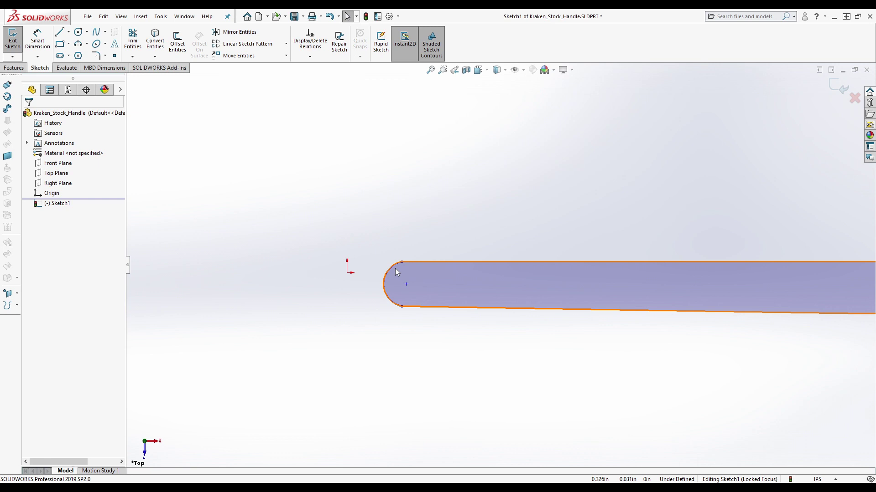
{"action": "left_click", "coordinate": [394, 265]}
{"action": "scroll", "coordinate": [396, 264], "scroll_direction": "down", "scroll_amount": 5}
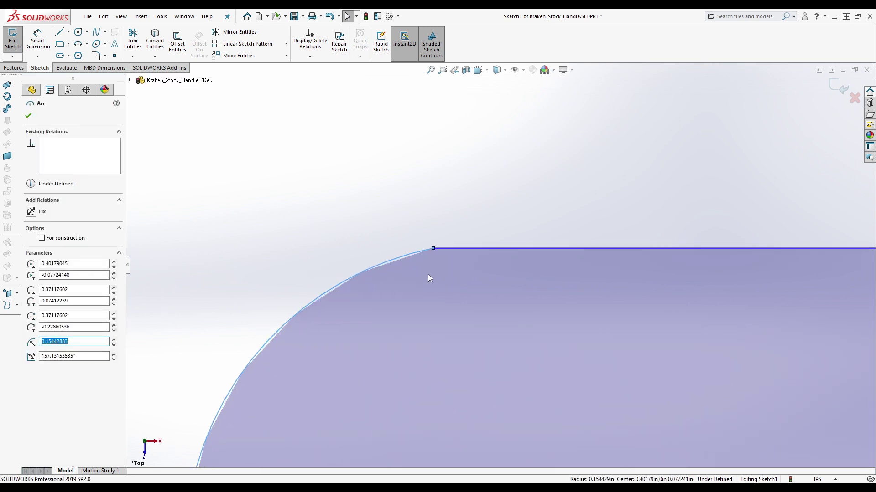
{"action": "left_click", "coordinate": [458, 233]}
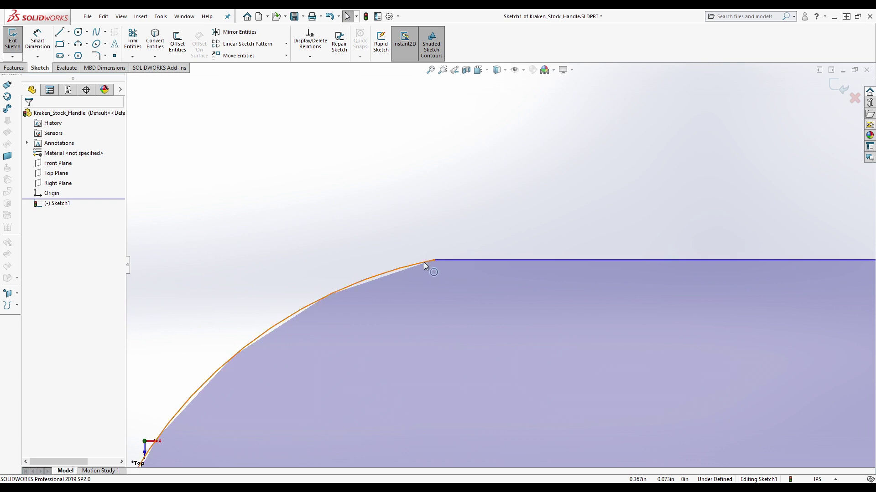
{"action": "left_click", "coordinate": [409, 265]}
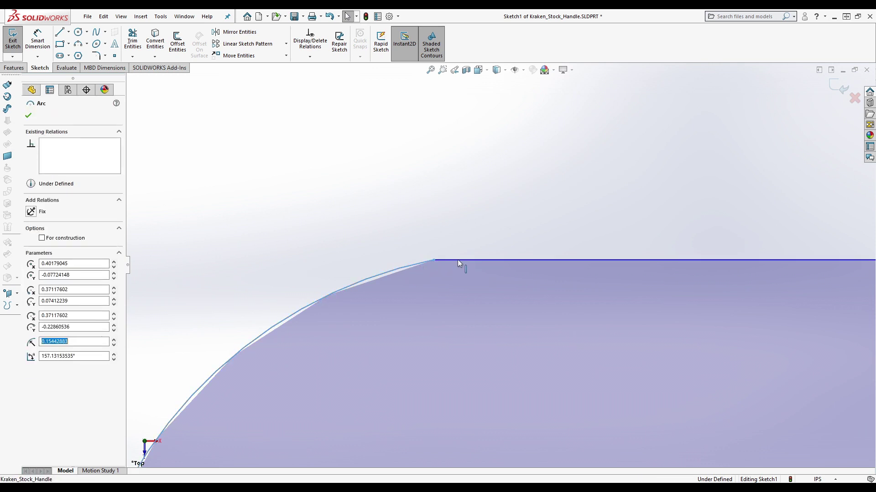
{"action": "left_click", "coordinate": [461, 260], "text": "ctrl"}
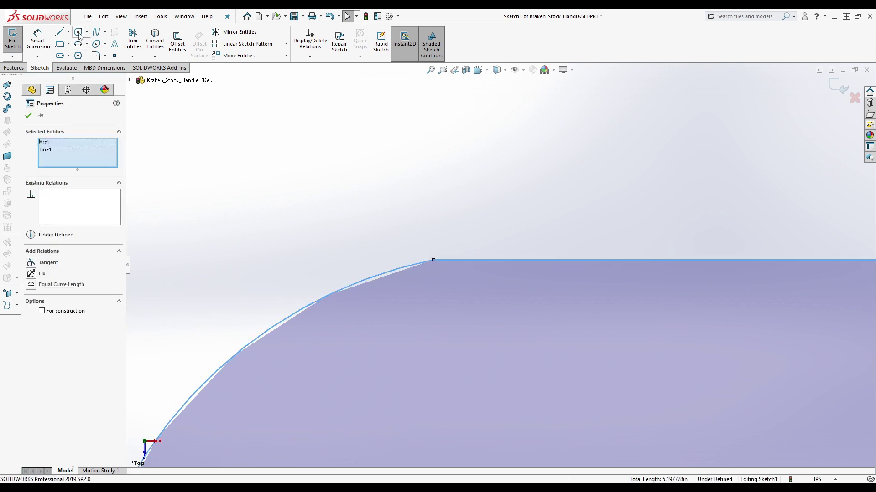
{"action": "left_click", "coordinate": [44, 267]}
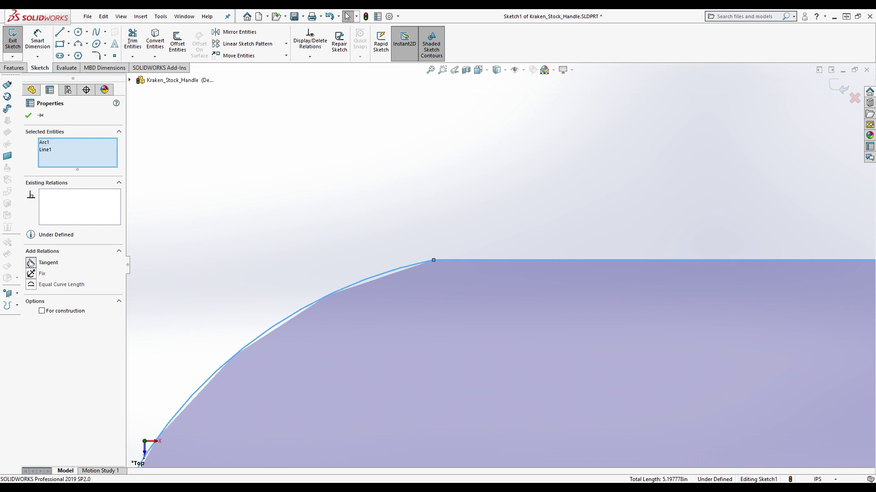
Make the left arc tangent to the bottom line and drag the slot toward the origin
{"action": "scroll", "coordinate": [506, 350], "scroll_direction": "up", "scroll_amount": 4}
{"action": "scroll", "coordinate": [506, 349], "scroll_direction": "down", "scroll_amount": 3}
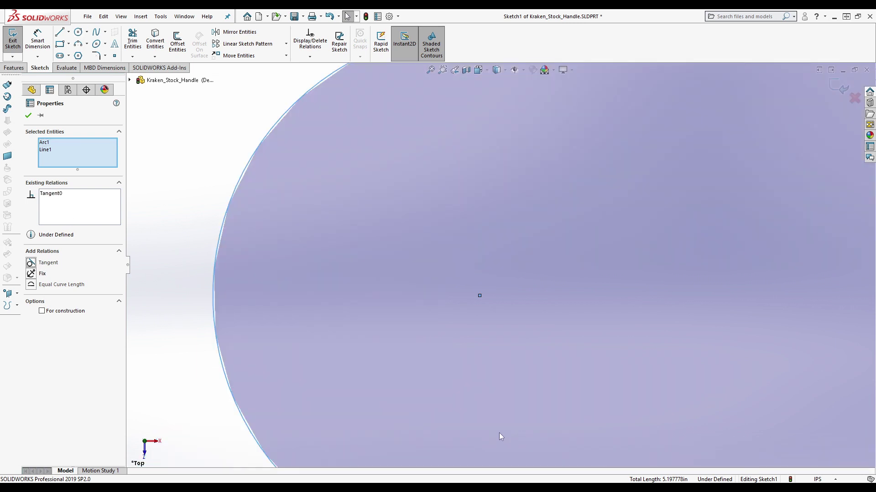
{"action": "scroll", "coordinate": [500, 434], "scroll_direction": "up", "scroll_amount": 2}
{"action": "left_click", "coordinate": [461, 382]}
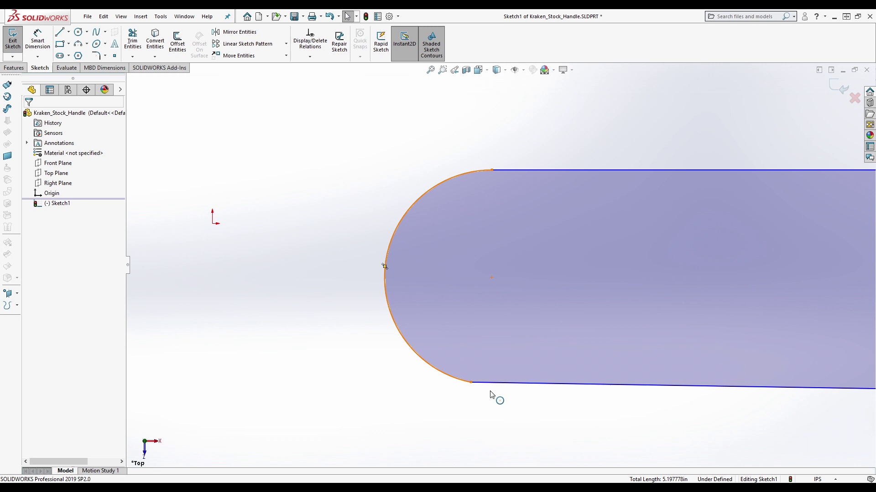
{"action": "left_click", "coordinate": [489, 386]}
{"action": "left_click", "coordinate": [465, 381], "text": "ctrl"}
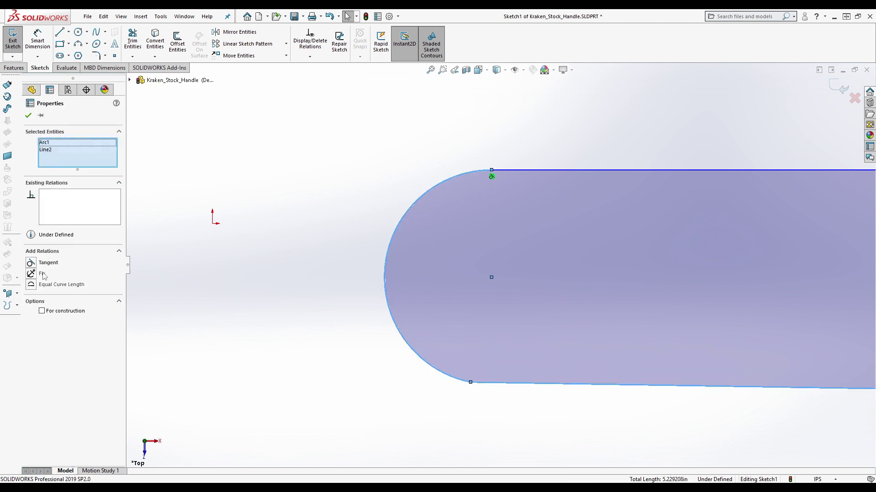
{"action": "scroll", "coordinate": [386, 335], "scroll_direction": "up", "scroll_amount": 4}
{"action": "scroll", "coordinate": [493, 237], "scroll_direction": "down", "scroll_amount": 2}
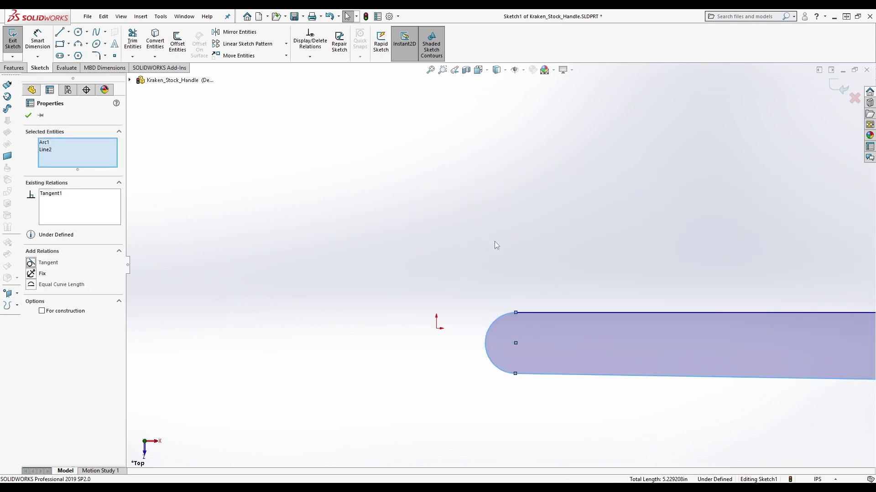
{"action": "key", "text": "Escape"}
{"action": "left_click_drag", "start_coordinate": [515, 343], "coordinate": [444, 330]}
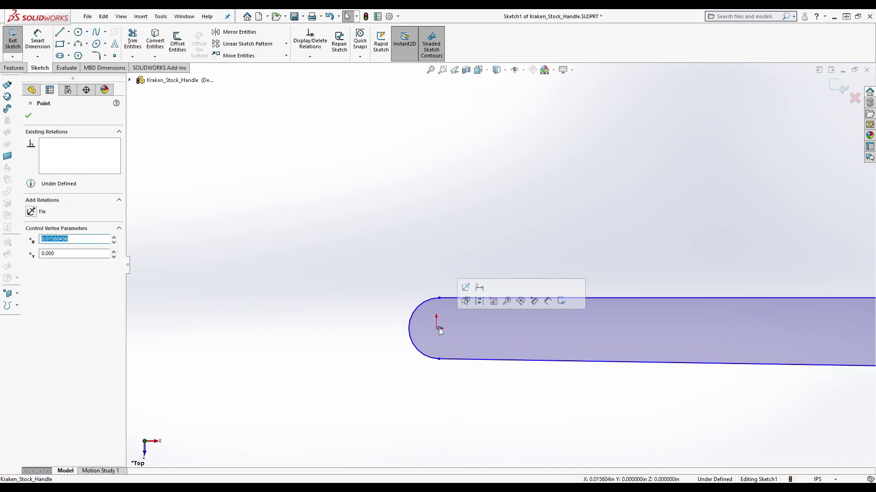
Make the left arc's centre coincident with the origin
{"action": "left_click", "coordinate": [469, 402]}
{"action": "mouse_move", "coordinate": [440, 329]}
{"action": "left_mouse_down"}
{"action": "mouse_move", "coordinate": [464, 332]}
{"action": "mouse_move", "coordinate": [438, 327]}
{"action": "left_mouse_up"}
{"action": "left_click", "coordinate": [436, 328], "text": "ctrl"}
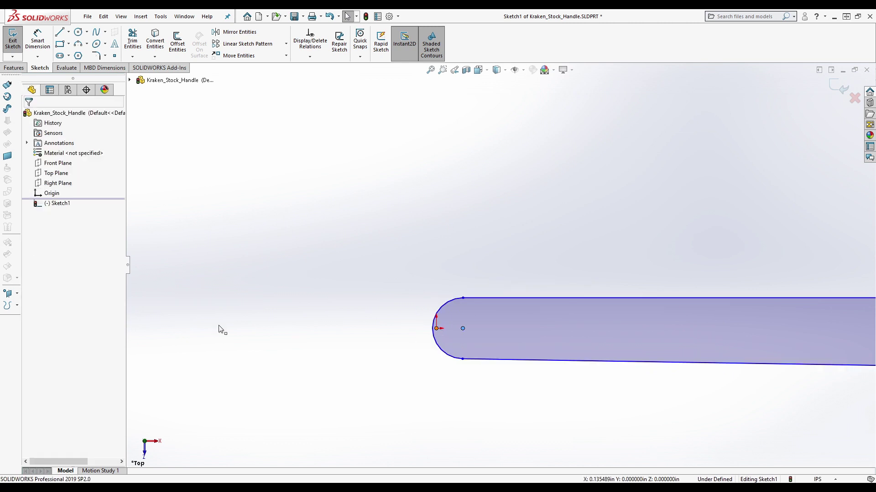
{"action": "left_click", "coordinate": [31, 285]}
{"action": "scroll", "coordinate": [438, 356], "scroll_direction": "up", "scroll_amount": 3}
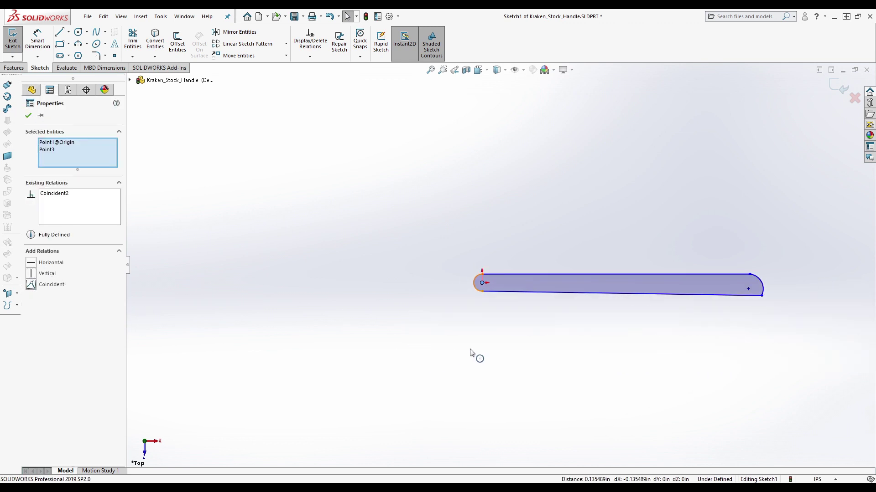
{"action": "scroll", "coordinate": [593, 310], "scroll_direction": "down", "scroll_amount": 2}
Align the right arc's top and bottom endpoints vertically
{"action": "left_click", "coordinate": [798, 327]}
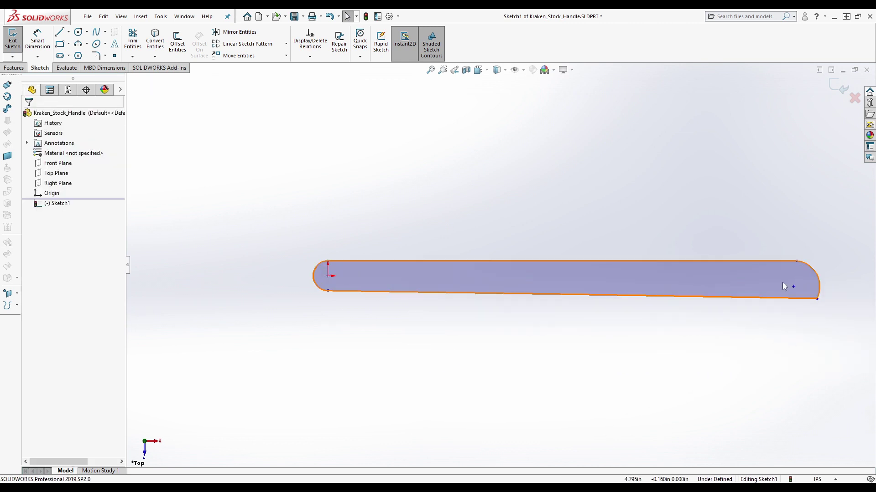
{"action": "left_click", "coordinate": [817, 299]}
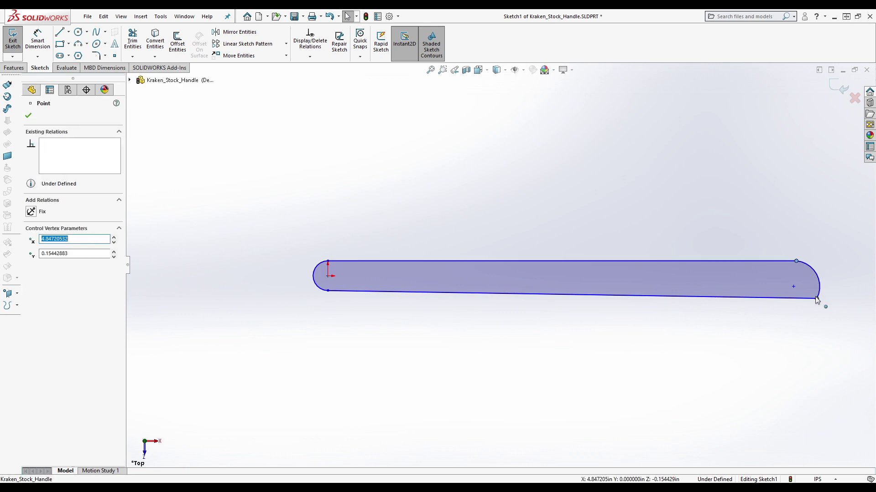
{"action": "left_click", "coordinate": [796, 261], "text": "ctrl"}
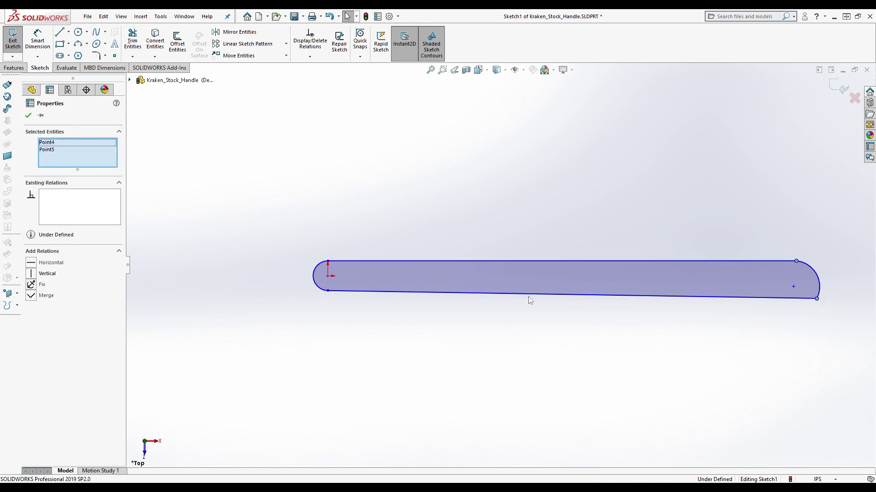
{"action": "left_click", "coordinate": [31, 273]}
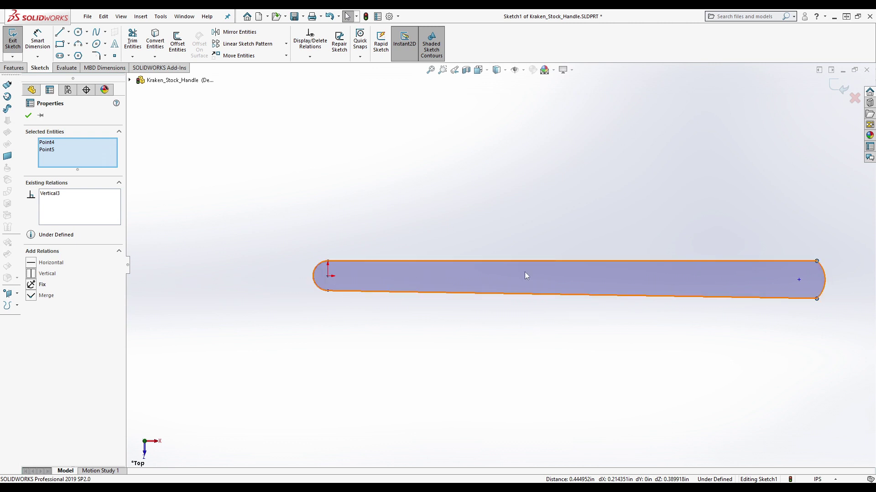
{"action": "left_click", "coordinate": [68, 32]}
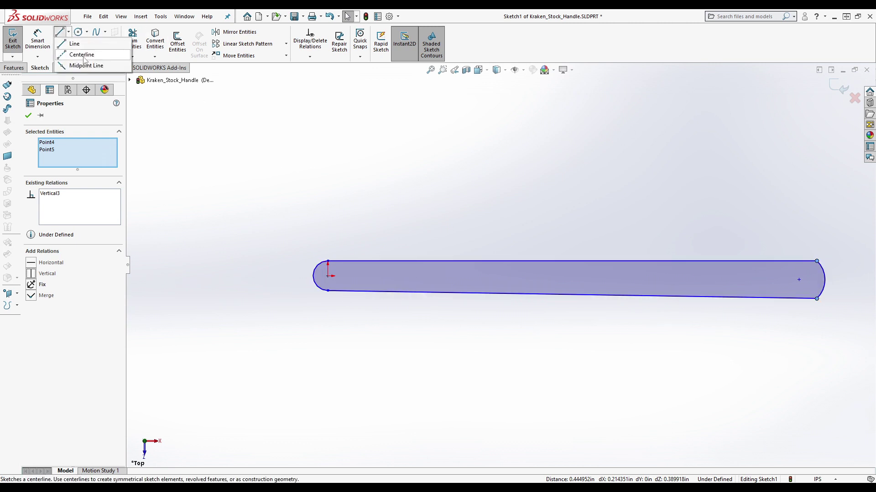
Draw a construction centerline from the origin to the right arc centre
{"action": "left_click", "coordinate": [82, 55]}
{"action": "left_click", "coordinate": [328, 276]}
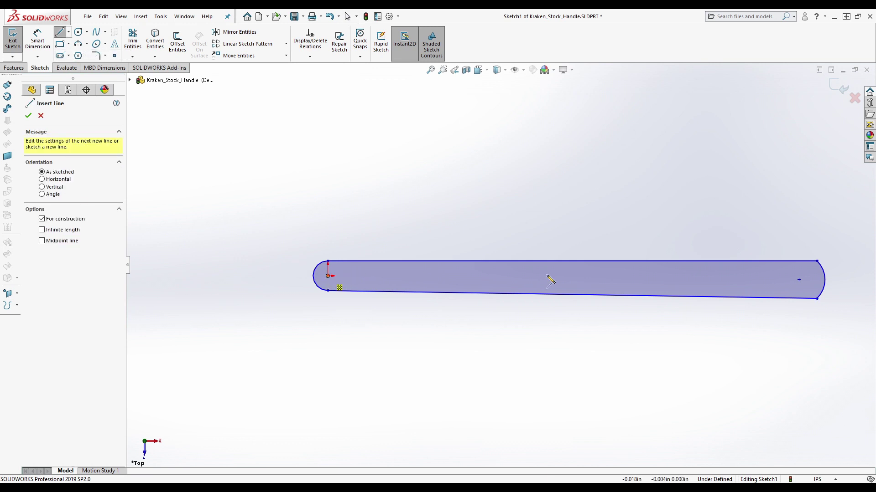
{"action": "left_click", "coordinate": [798, 280]}
{"action": "key", "text": "Escape"}
{"action": "scroll", "coordinate": [593, 273], "scroll_direction": "up", "scroll_amount": 2}
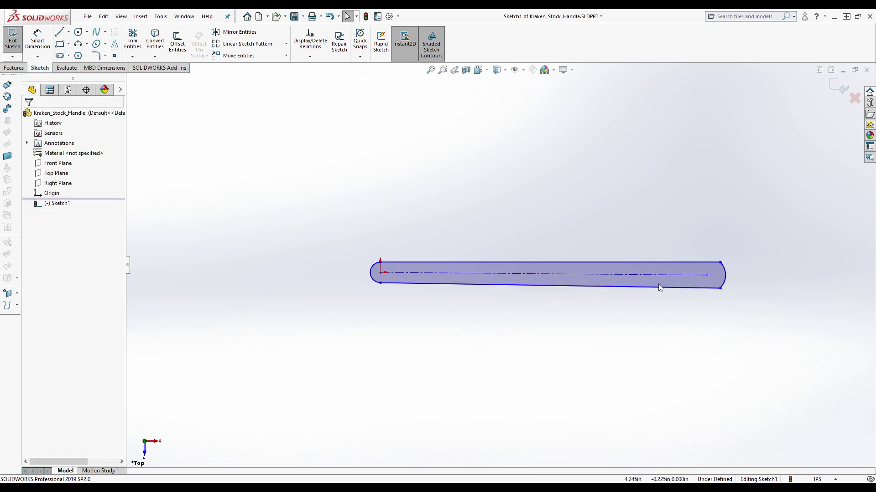
{"action": "scroll", "coordinate": [593, 239], "scroll_direction": "down", "scroll_amount": 2}
Dimension the distance between the two end arcs as 5.675 in
{"action": "left_click", "coordinate": [38, 40]}
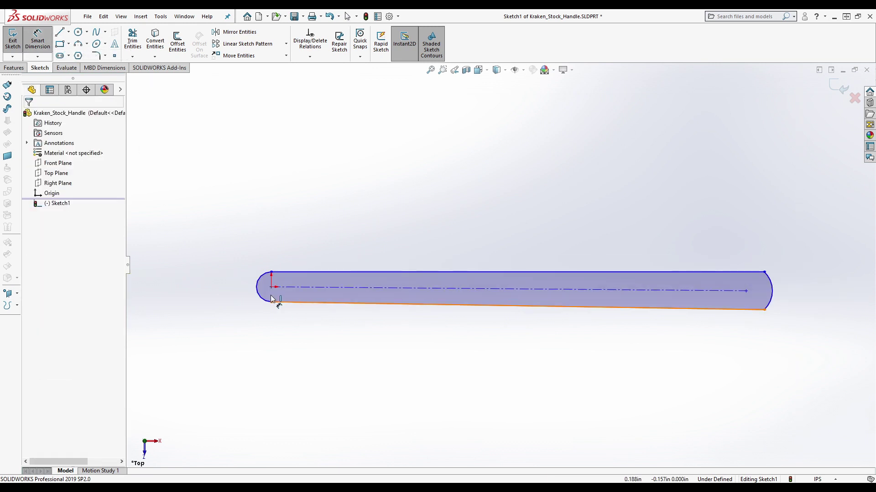
{"action": "left_click", "coordinate": [257, 287]}
{"action": "left_click", "coordinate": [771, 292]}
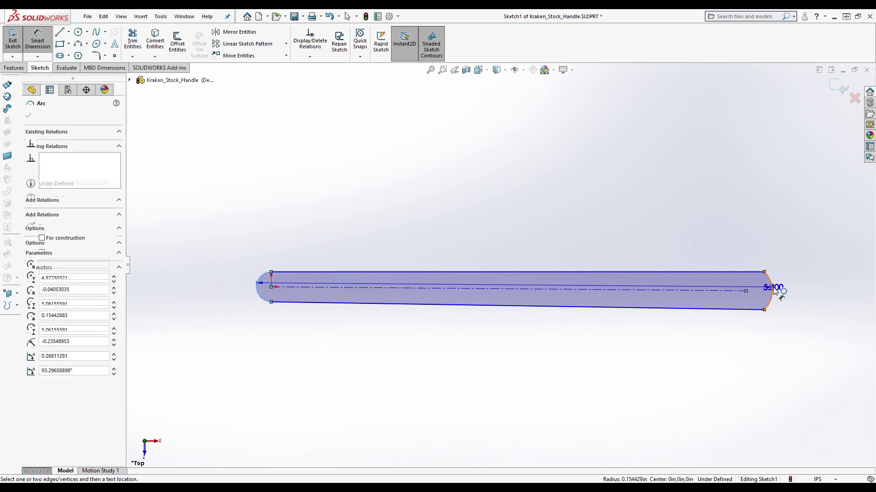
{"action": "left_click", "coordinate": [513, 218]}
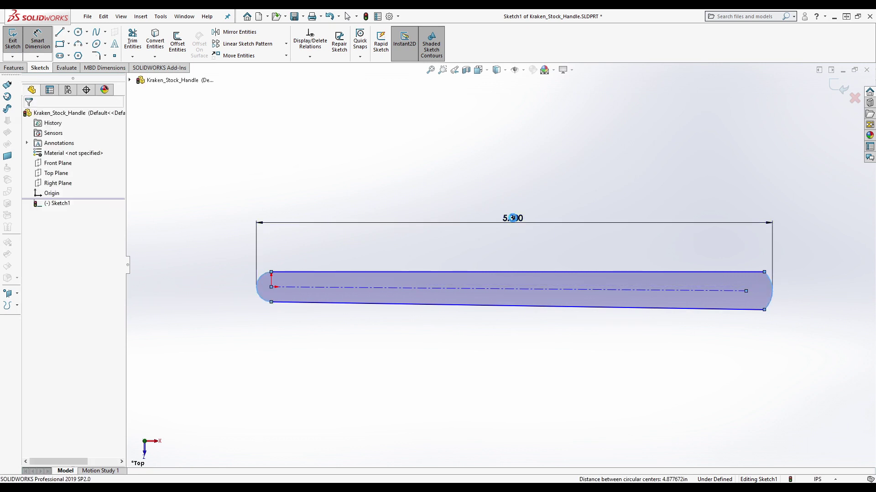
{"action": "type", "text": "5.675"}
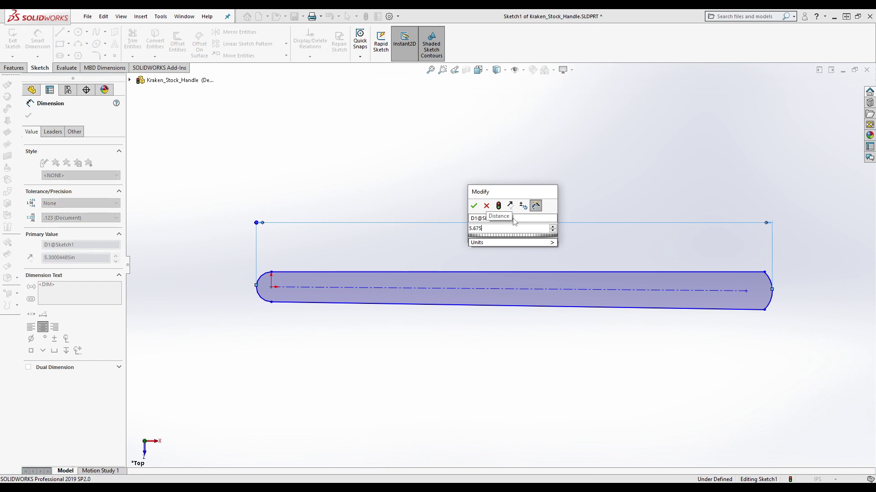
{"action": "key", "text": "Return"}
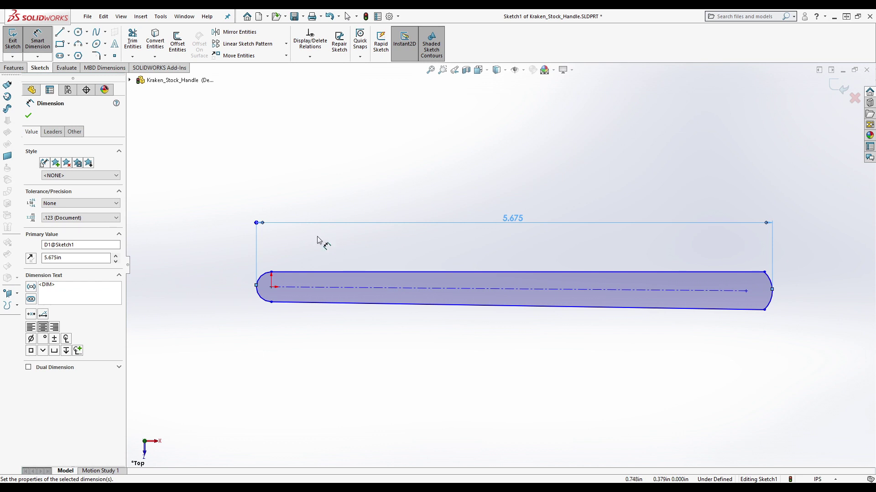
{"action": "left_click", "coordinate": [40, 44]}
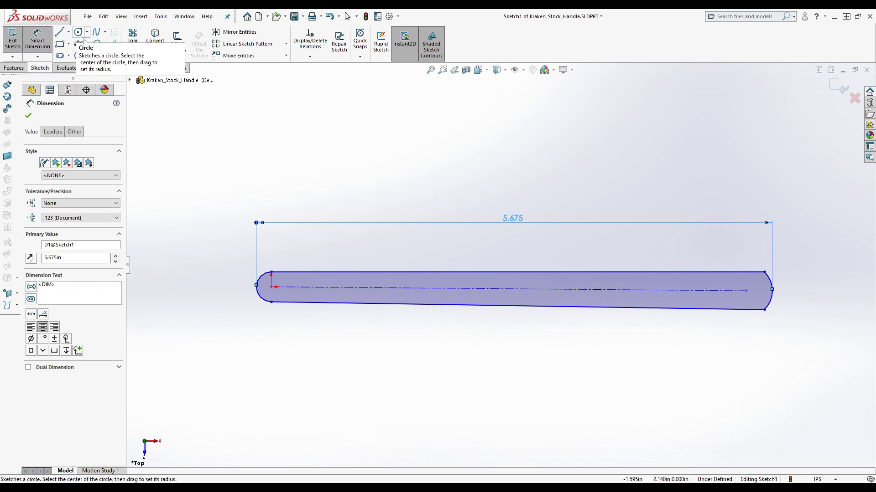
Draw a circle centred on the origin inside the slot's left end
{"action": "left_click", "coordinate": [272, 287]}
{"action": "scroll", "coordinate": [276, 288], "scroll_direction": "down", "scroll_amount": 5}
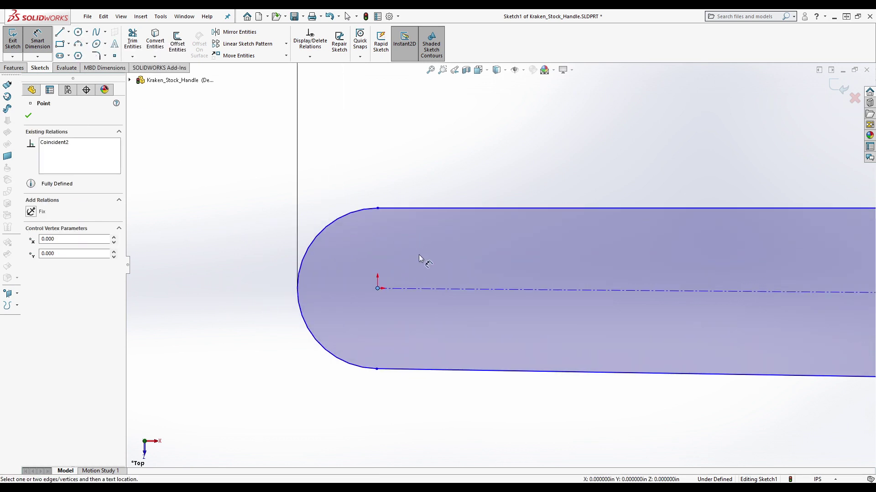
{"action": "key", "text": "Escape"}
{"action": "left_click", "coordinate": [78, 32]}
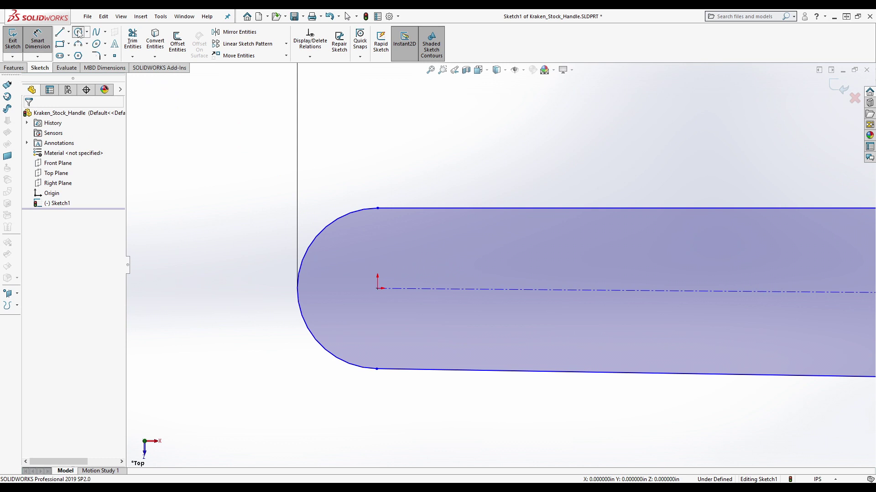
{"action": "left_click", "coordinate": [377, 288]}
{"action": "left_click", "coordinate": [418, 262]}
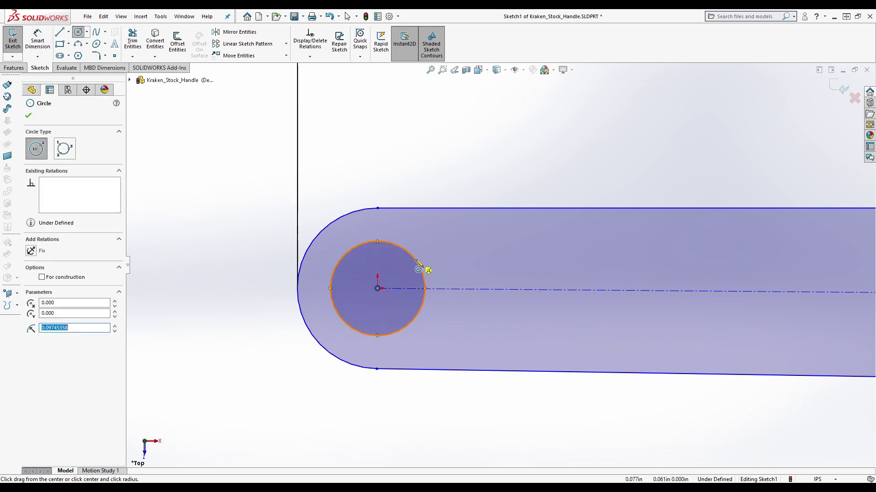
Dimension the circle's diameter as 0.1875 in
{"action": "key", "text": "d"}
{"action": "left_click", "coordinate": [410, 256]}
{"action": "left_click", "coordinate": [465, 157]}
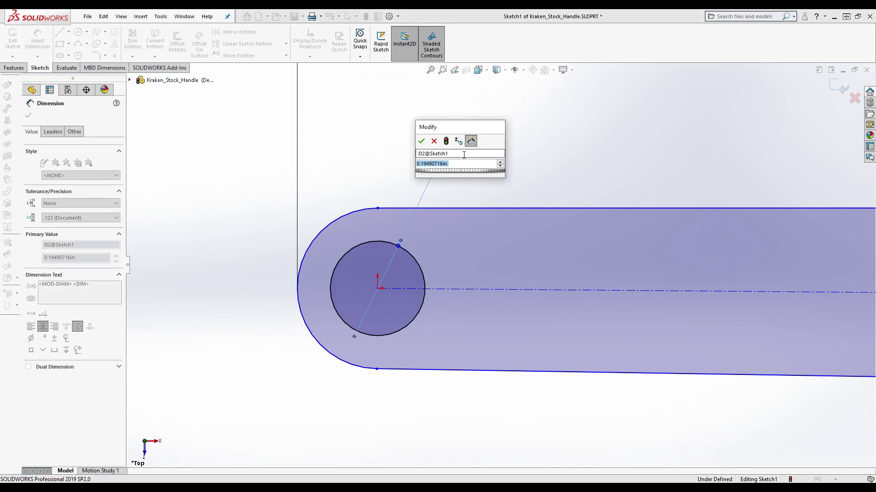
{"action": "type", "text": "0.1875"}
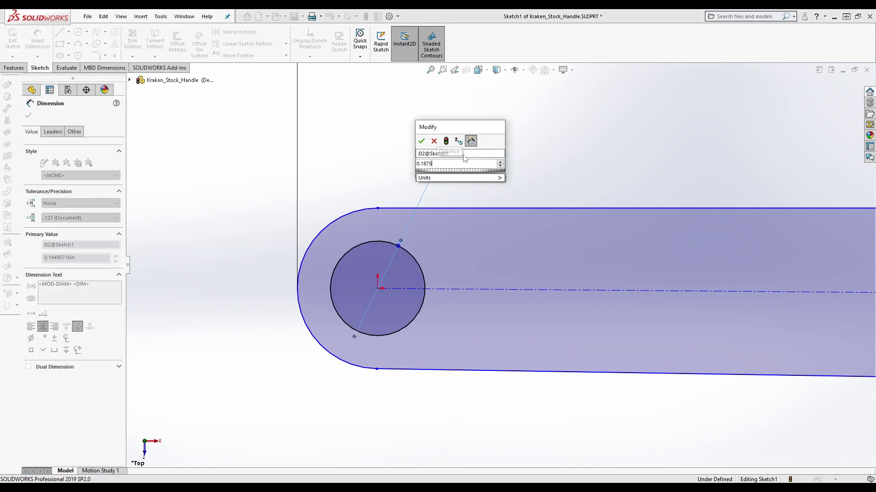
{"action": "key", "text": "Return"}
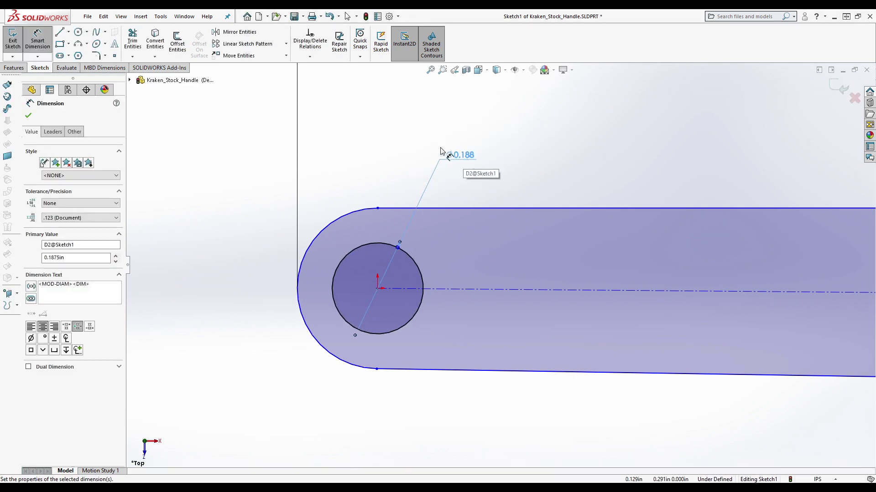
{"action": "scroll", "coordinate": [430, 156], "scroll_direction": "up", "scroll_amount": 5}
{"action": "scroll", "coordinate": [430, 179], "scroll_direction": "up", "scroll_amount": 4}
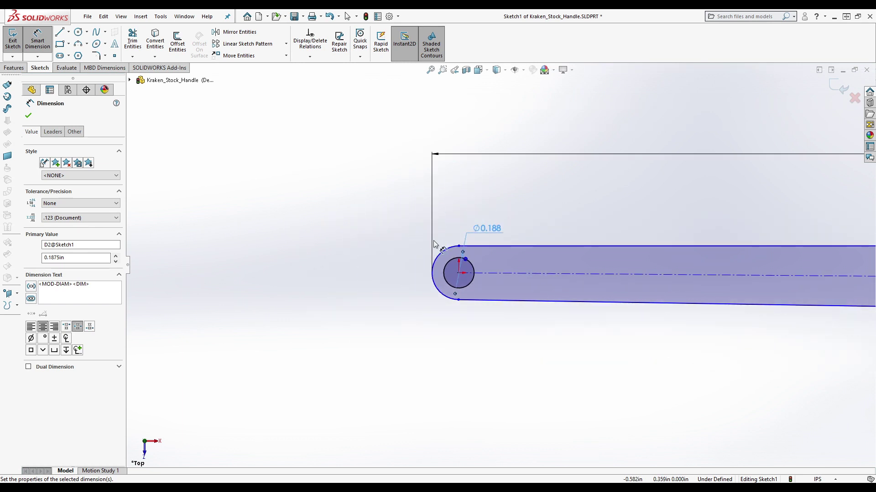
{"action": "scroll", "coordinate": [755, 261], "scroll_direction": "down", "scroll_amount": 2}
{"action": "scroll", "coordinate": [527, 250], "scroll_direction": "up", "scroll_amount": 3}
{"action": "scroll", "coordinate": [644, 256], "scroll_direction": "down", "scroll_amount": 2}
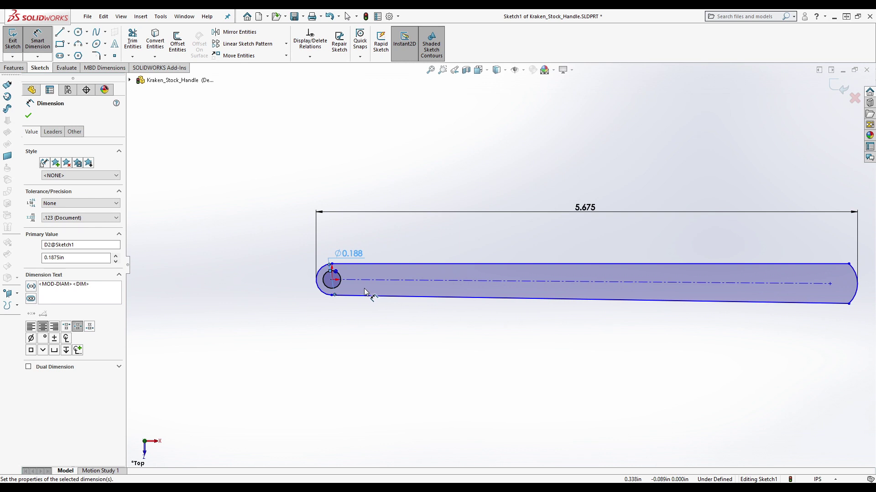
Dimension the right end's width between its top and bottom endpoints as 0.530 in
{"action": "scroll", "coordinate": [320, 274], "scroll_direction": "down", "scroll_amount": 5}
{"action": "scroll", "coordinate": [403, 286], "scroll_direction": "up", "scroll_amount": 5}
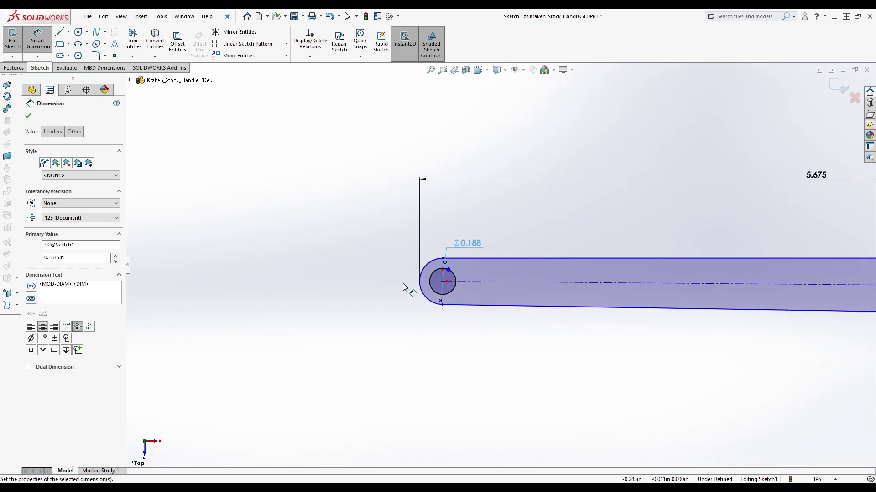
{"action": "scroll", "coordinate": [756, 264], "scroll_direction": "down", "scroll_amount": 3}
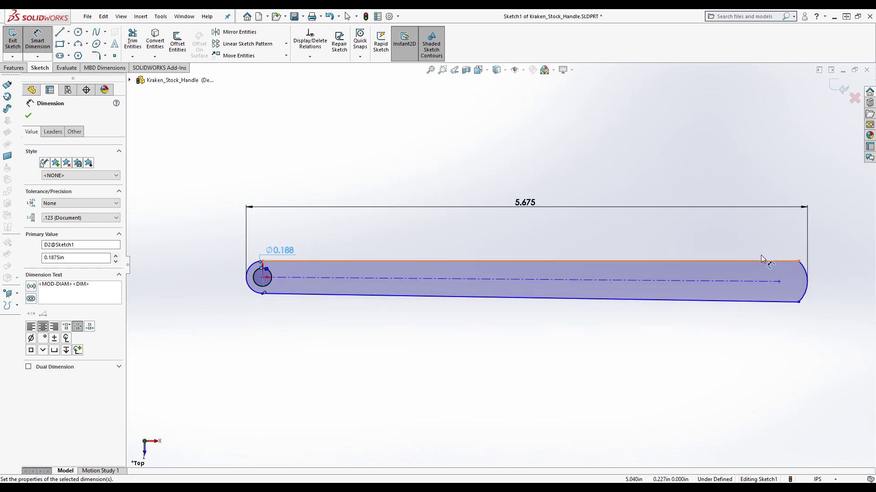
{"action": "key", "text": "Escape"}
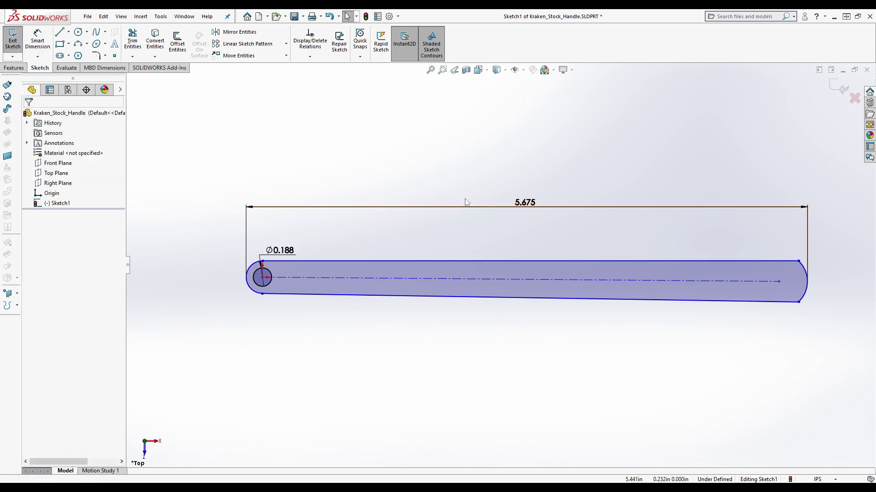
{"action": "left_click", "coordinate": [37, 39]}
{"action": "left_click", "coordinate": [799, 261]}
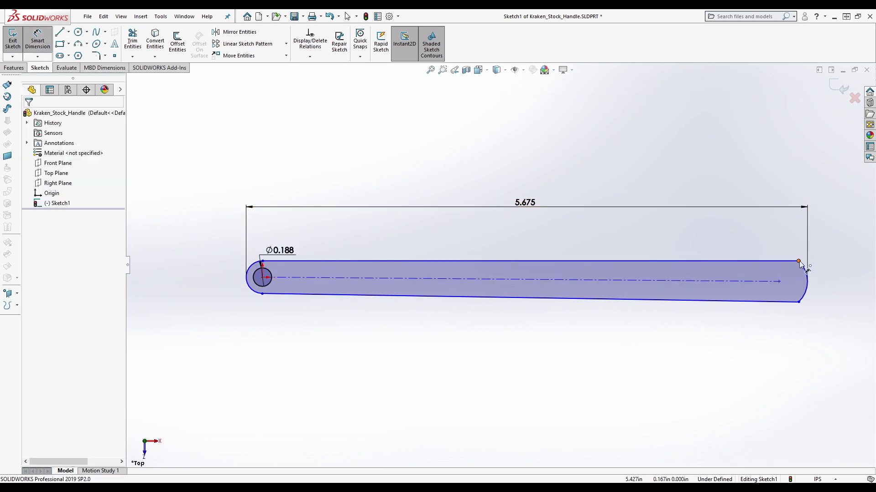
{"action": "left_click", "coordinate": [798, 302]}
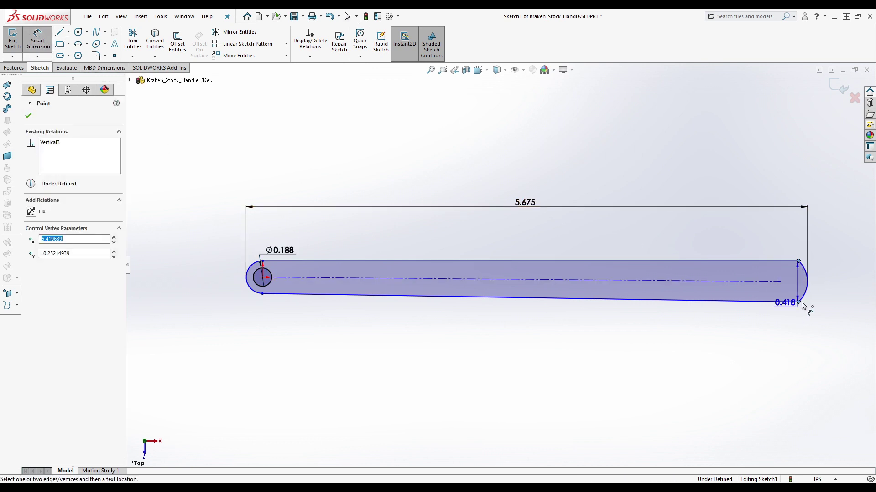
{"action": "left_click", "coordinate": [834, 285]}
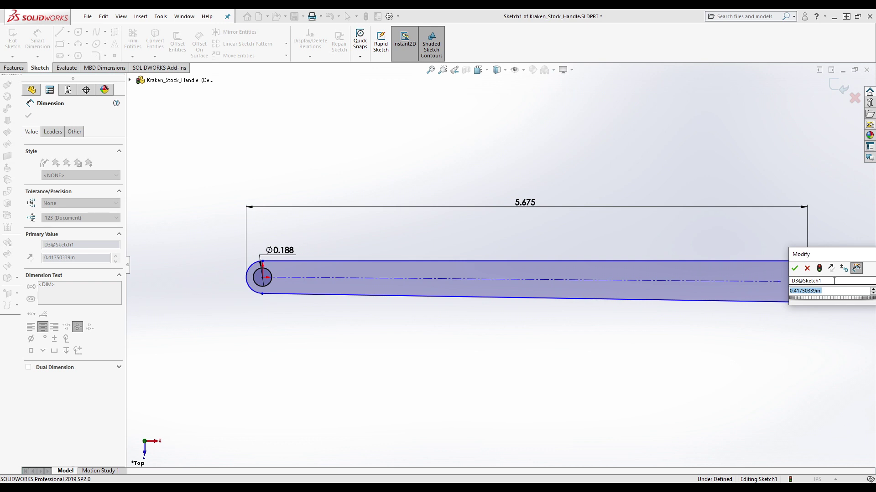
{"action": "type", "text": "0.530"}
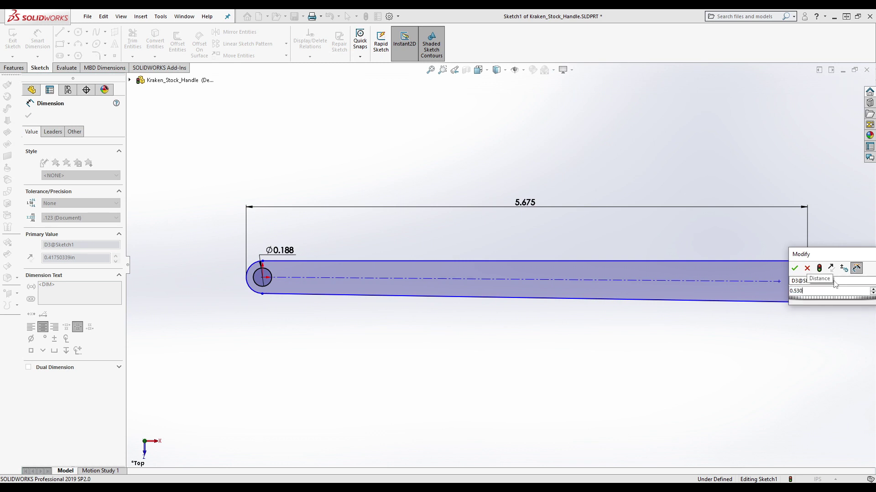
{"action": "key", "text": "Return"}
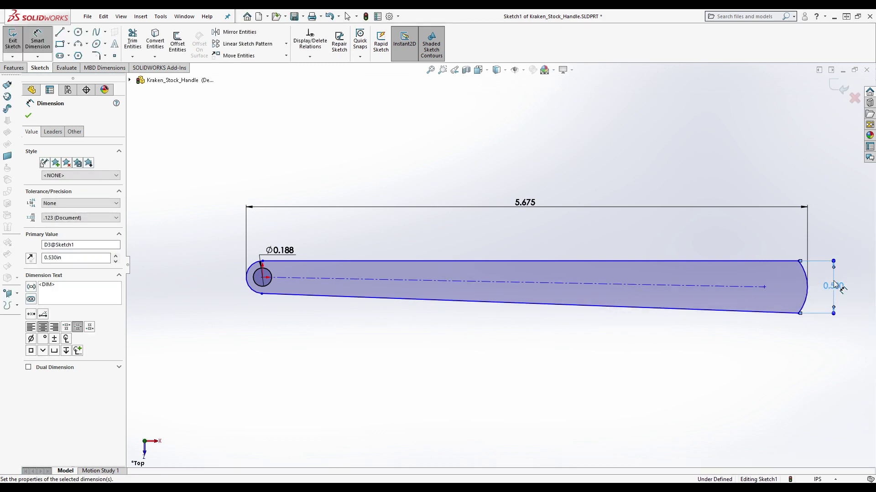
{"action": "key", "text": "Escape"}
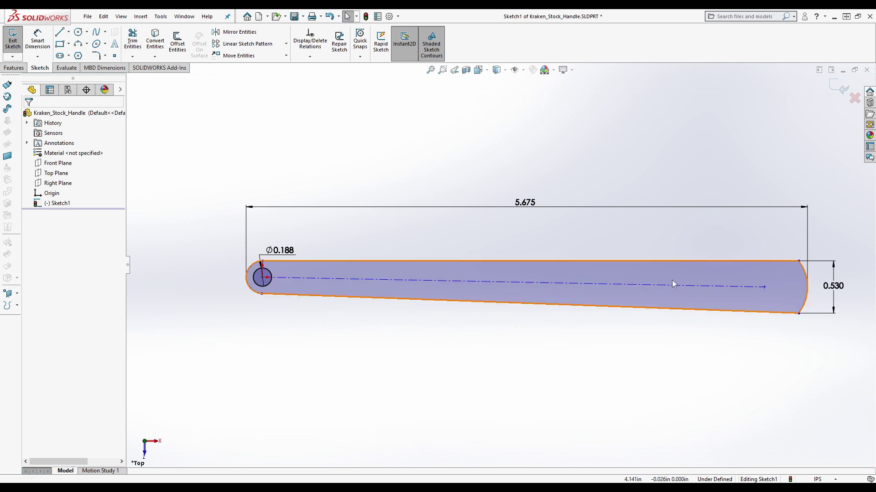
{"action": "left_click", "coordinate": [673, 286]}
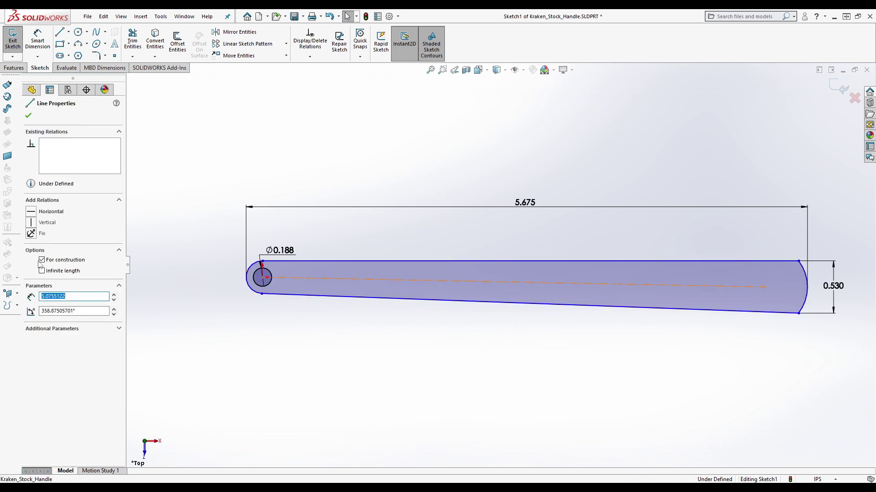
Make the centerline horizontal and delete the top edge's Horizontal0 relation
{"action": "left_click", "coordinate": [31, 211]}
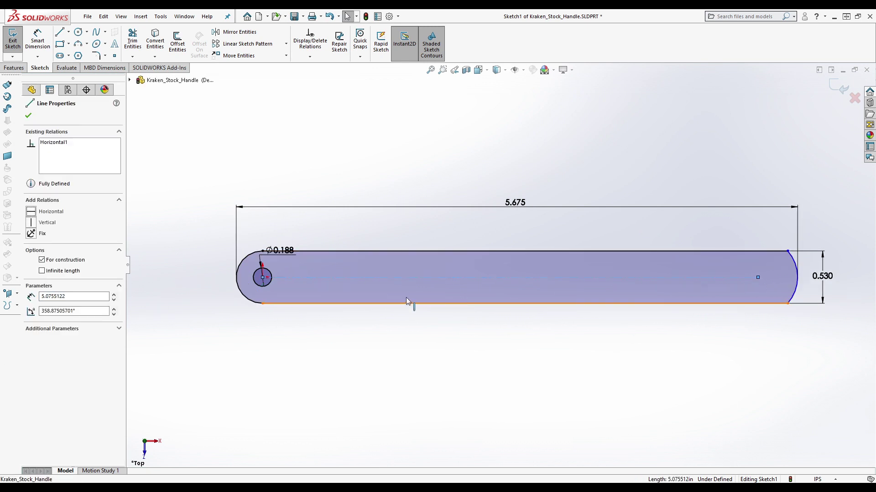
{"action": "key", "text": "Escape"}
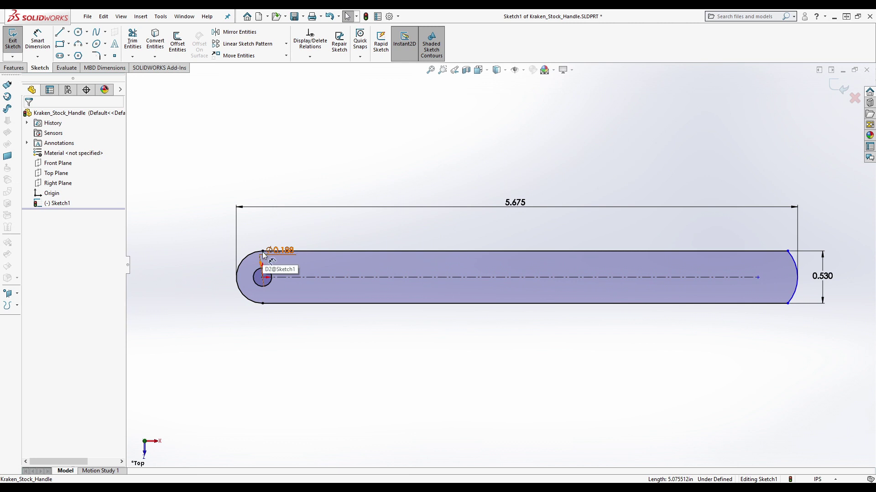
{"action": "left_click", "coordinate": [317, 252]}
{"action": "left_click", "coordinate": [56, 143]}
{"action": "right_click", "coordinate": [57, 145]}
{"action": "left_click", "coordinate": [87, 160]}
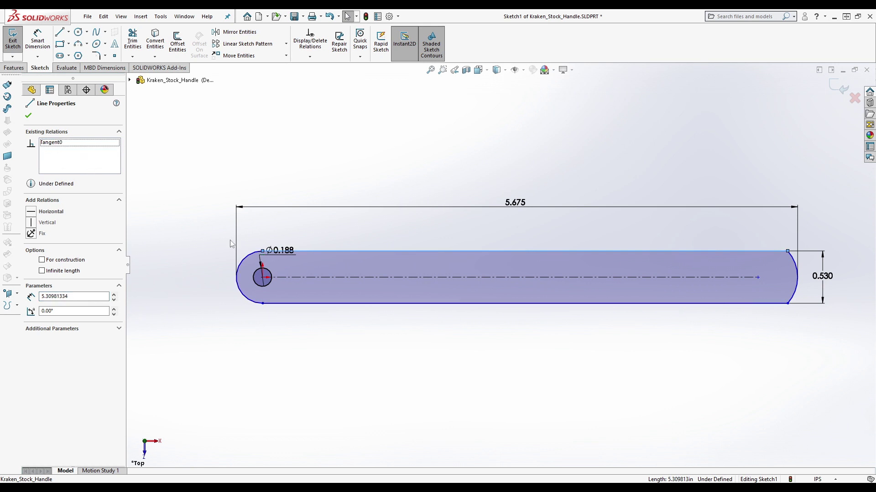
{"action": "left_click", "coordinate": [341, 355]}
Try dragging the top arc endpoint, then undo the move
{"action": "scroll", "coordinate": [278, 265], "scroll_direction": "down", "scroll_amount": 3}
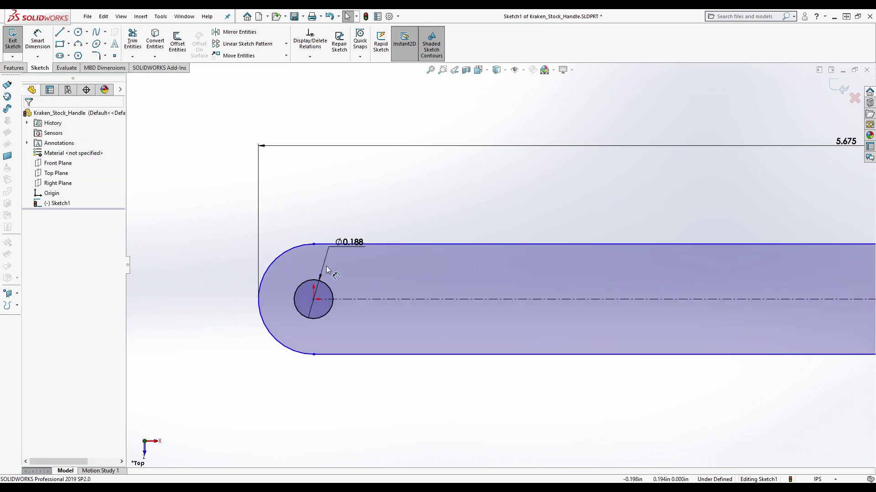
{"action": "mouse_move", "coordinate": [314, 245]}
{"action": "left_mouse_down"}
{"action": "mouse_move", "coordinate": [317, 268]}
{"action": "mouse_move", "coordinate": [321, 261]}
{"action": "left_mouse_up"}
{"action": "key", "text": "ctrl+z"}
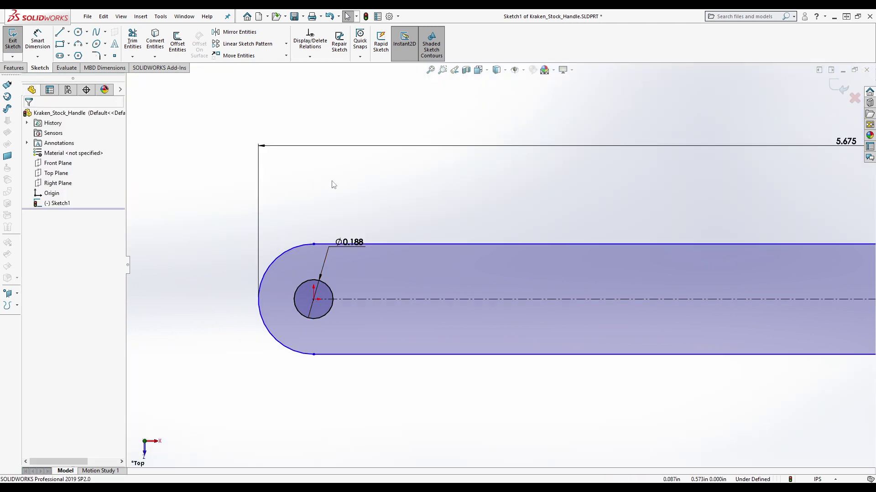
{"action": "scroll", "coordinate": [373, 210], "scroll_direction": "up", "scroll_amount": 3}
Dimension the left end arc's radius as 0.420/2 (0.210 in)
{"action": "key", "text": "d"}
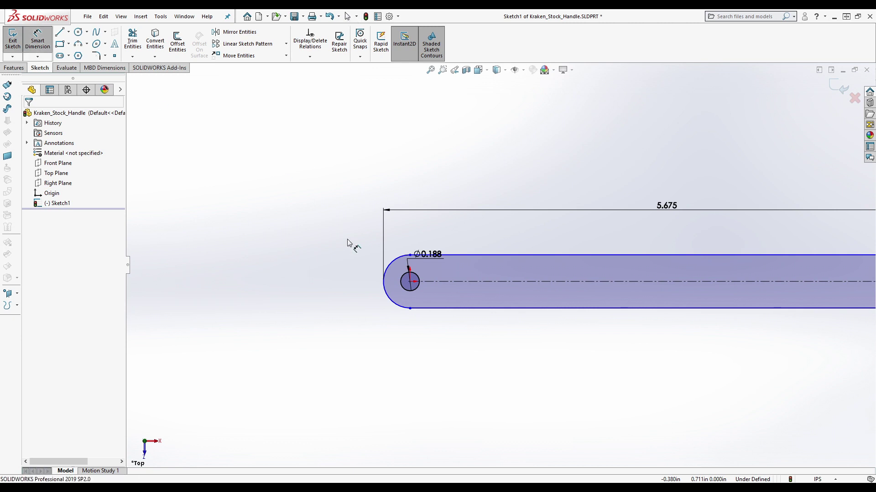
{"action": "left_click", "coordinate": [402, 259]}
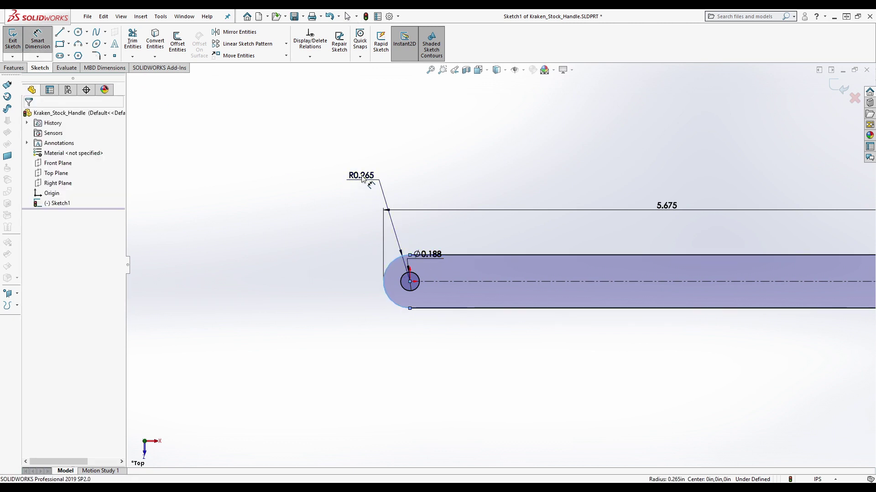
{"action": "left_click", "coordinate": [362, 176]}
{"action": "type", "text": "0."}
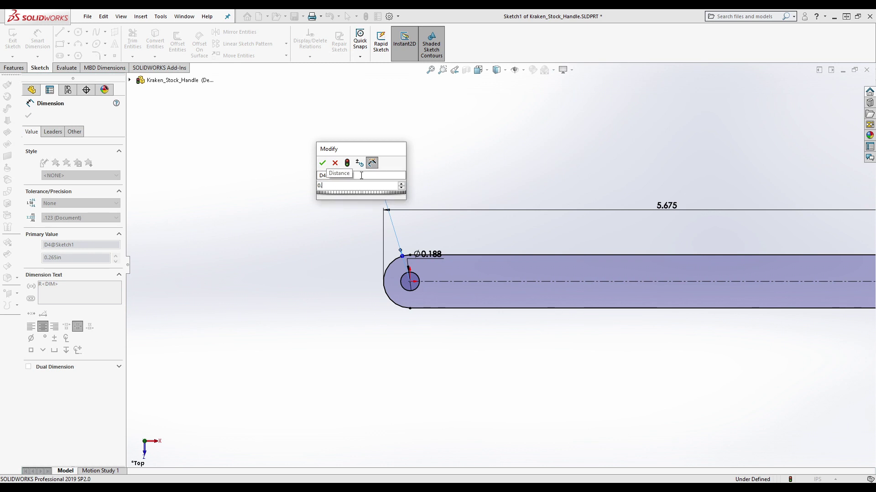
{"action": "type", "text": "42"}
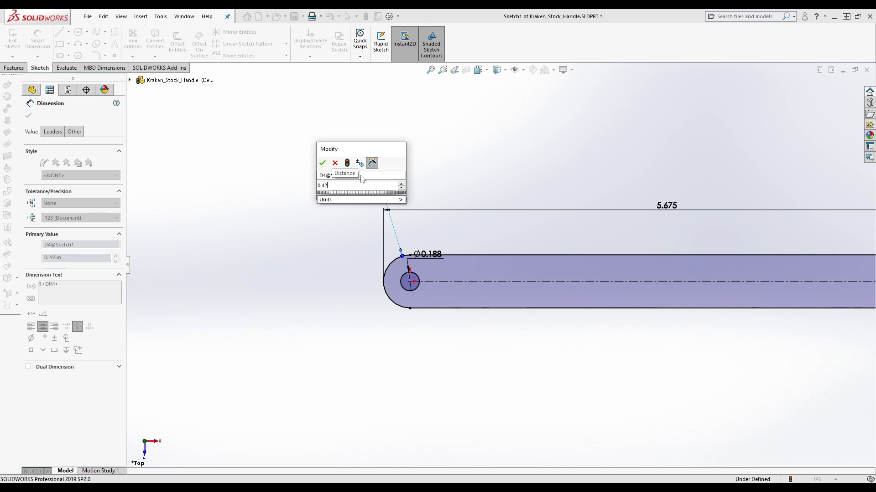
{"action": "type", "text": "0 /"}
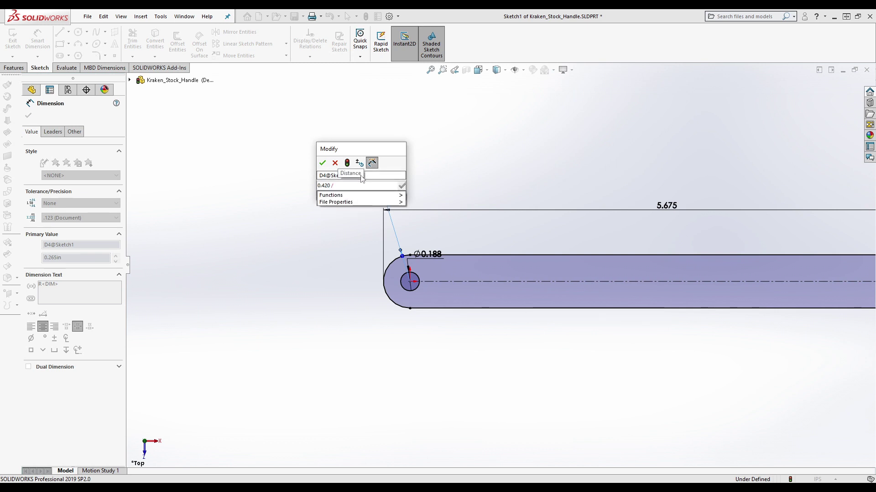
{"action": "type", "text": "2"}
{"action": "key", "text": "Return"}
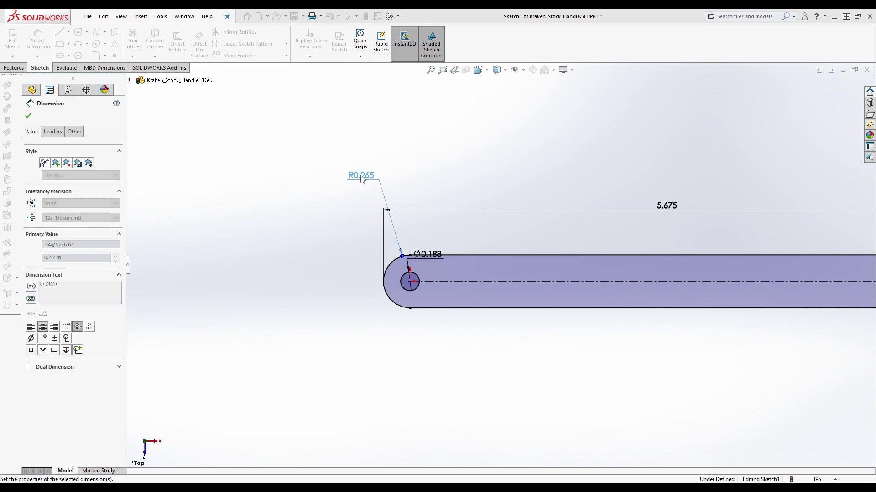
{"action": "key", "text": "f"}
{"action": "key", "text": "Escape"}
{"action": "key", "text": "Escape"}
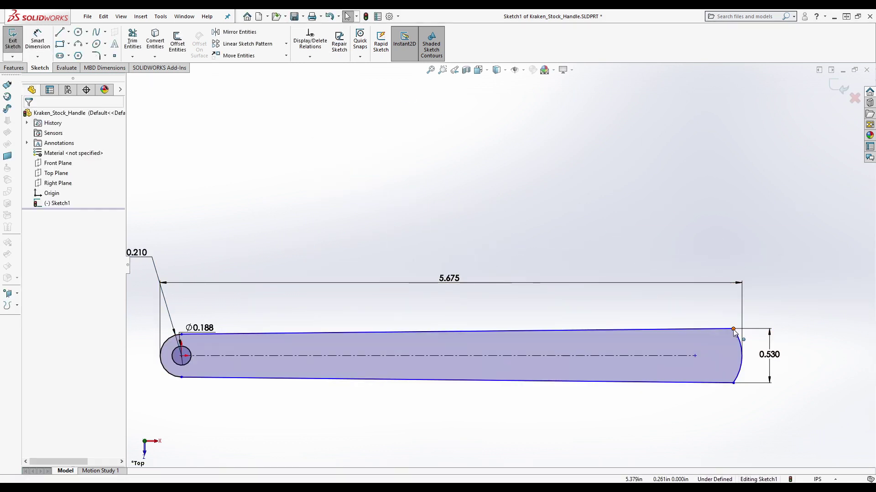
Nudge the right arc's top endpoint slightly left
{"action": "left_click", "coordinate": [736, 329]}
{"action": "mouse_move", "coordinate": [736, 329]}
{"action": "left_mouse_down"}
{"action": "mouse_move", "coordinate": [720, 330]}
{"action": "mouse_move", "coordinate": [734, 329]}
{"action": "left_mouse_up"}
{"action": "left_click", "coordinate": [713, 411]}
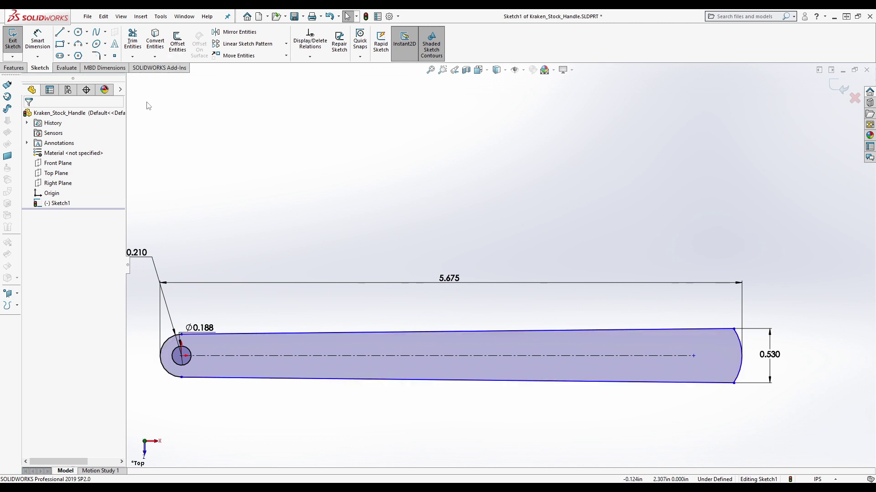
{"action": "left_click", "coordinate": [38, 42]}
Dimension the right end arc's radius as 0.500 in, fully defining Sketch1
{"action": "left_click", "coordinate": [742, 348]}
{"action": "left_click", "coordinate": [684, 307]}
{"action": "type", "text": "0."}
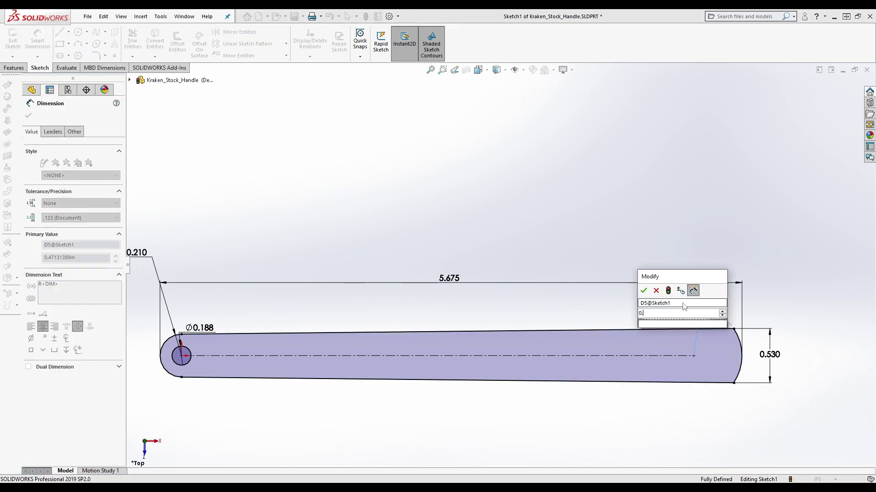
{"action": "type", "text": "5"}
{"action": "key", "text": "Return"}
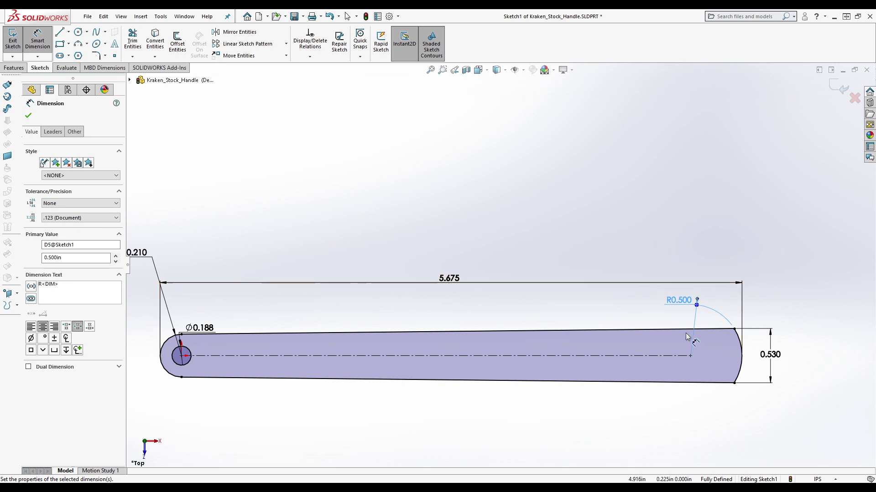
{"action": "key", "text": "f"}
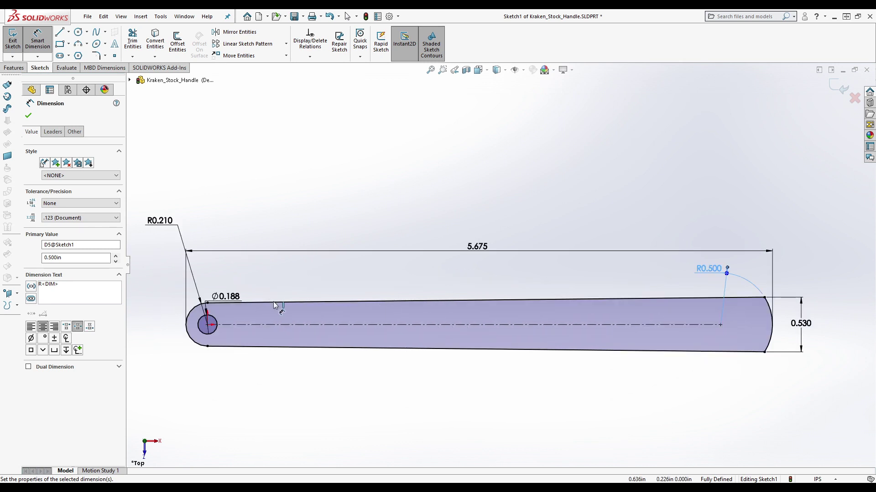
{"action": "key", "text": "Escape"}
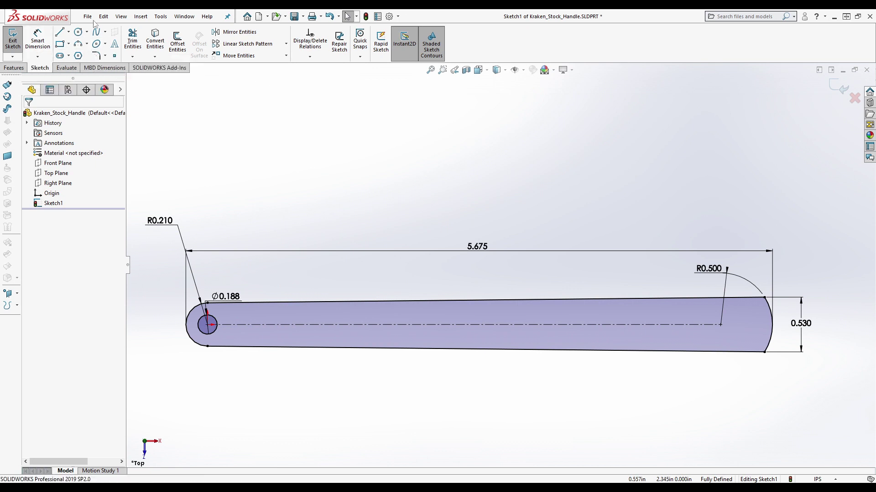
{"action": "left_click", "coordinate": [79, 32]}
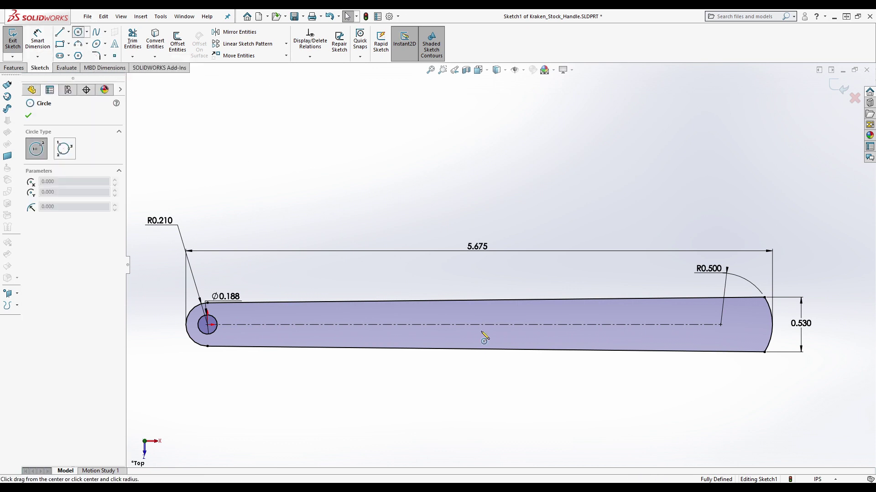
Draw a hole circle on the centreline and dimension its diameter to 0.15625 in
{"action": "left_click", "coordinate": [395, 325]}
{"action": "left_click", "coordinate": [406, 325]}
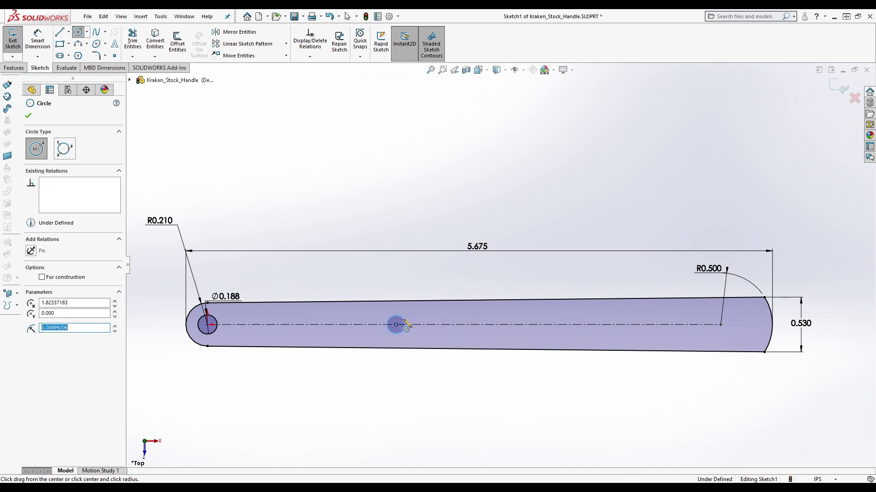
{"action": "left_click", "coordinate": [38, 46]}
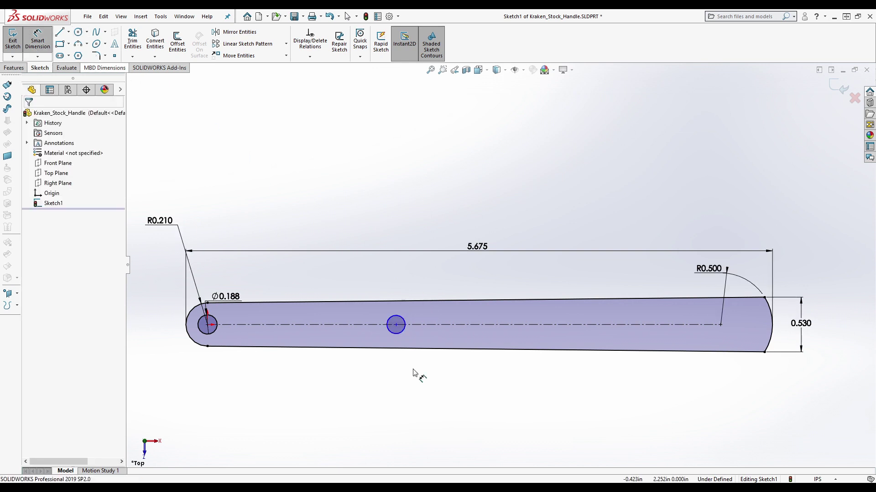
{"action": "left_click", "coordinate": [404, 319]}
{"action": "left_click", "coordinate": [431, 272]}
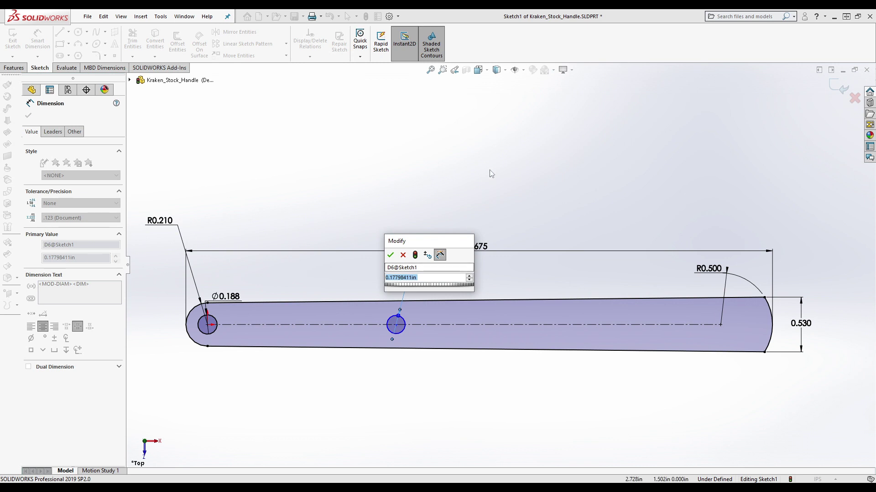
{"action": "type", "text": "0.1"}
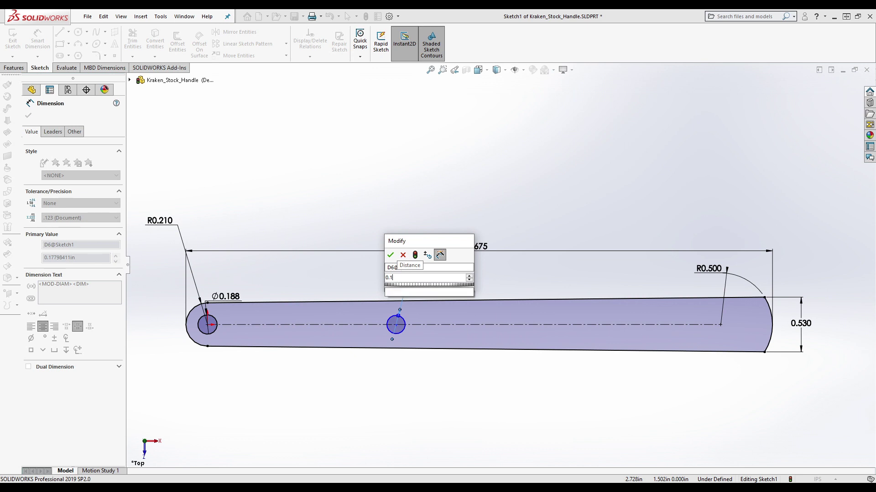
{"action": "type", "text": "5625"}
{"action": "key", "text": "Return"}
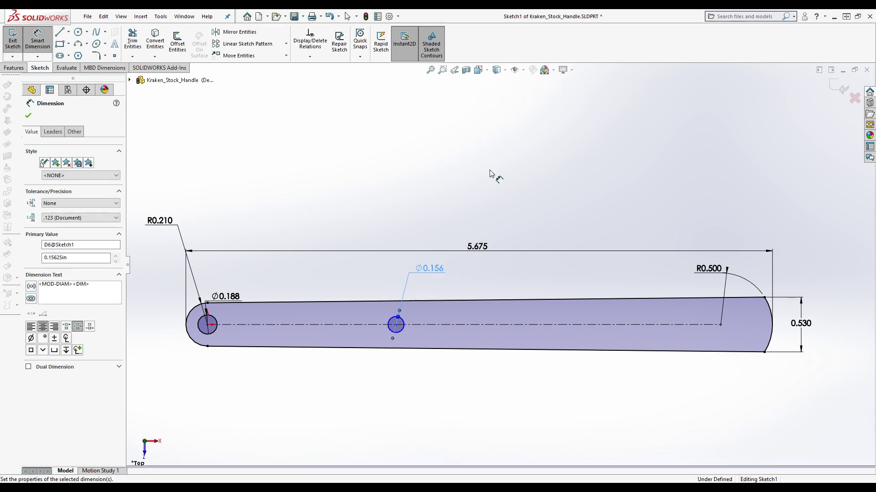
{"action": "key", "text": "Escape"}
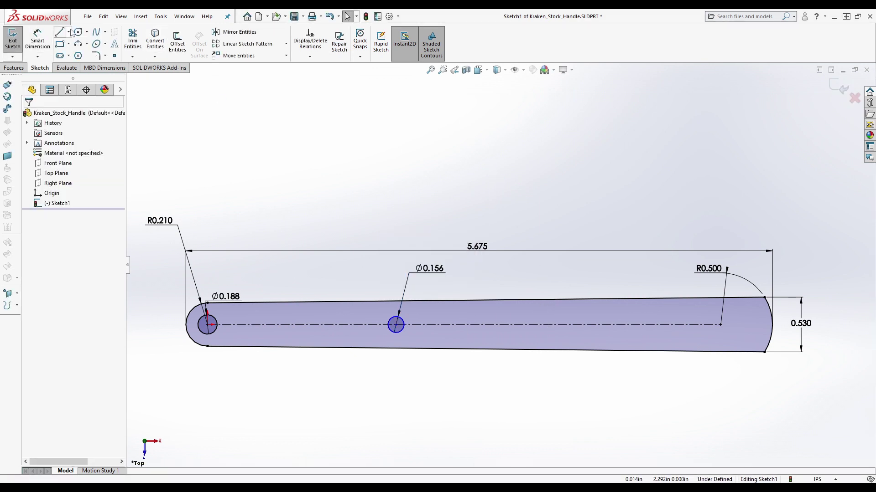
{"action": "key", "text": "c"}
{"action": "left_click", "coordinate": [557, 324]}
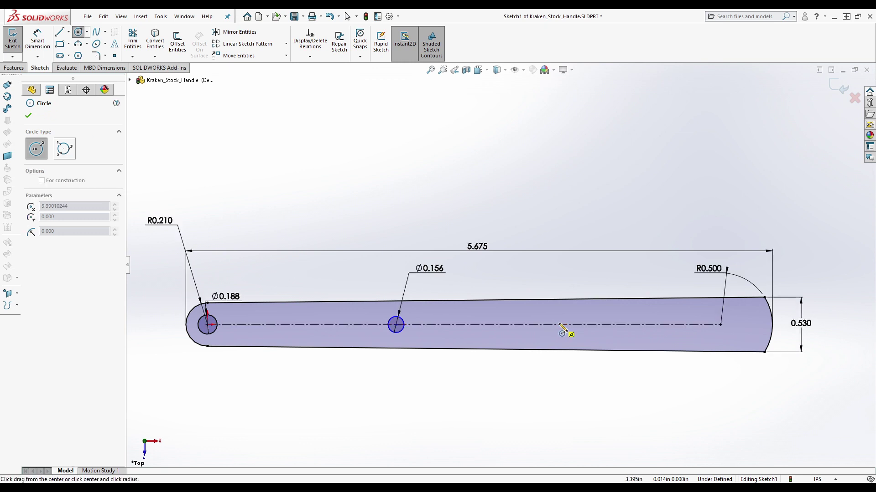
Draw two more centreline circles, the second centred in the right rounded end
{"action": "left_click", "coordinate": [568, 328]}
{"action": "left_click", "coordinate": [749, 322]}
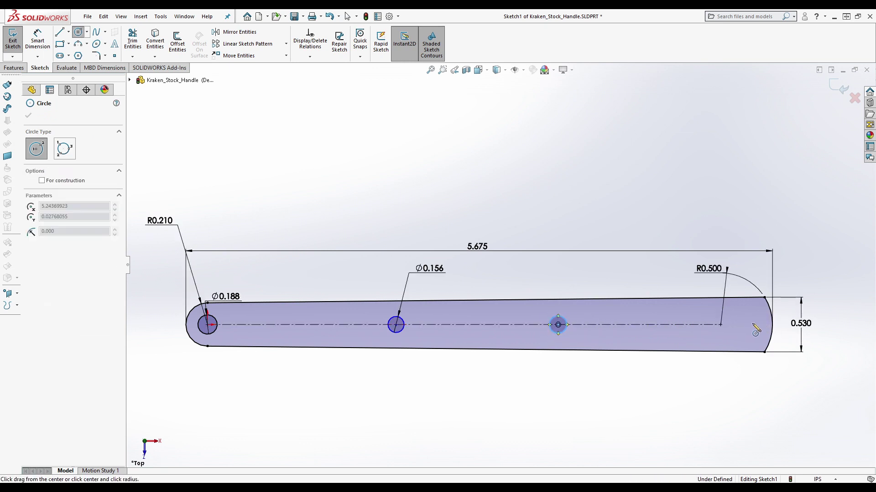
{"action": "left_click", "coordinate": [759, 330]}
{"action": "key", "text": "Escape"}
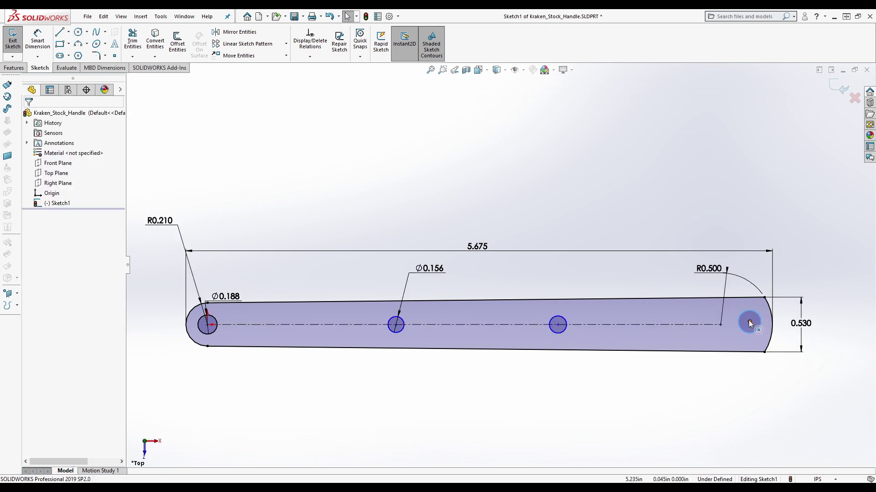
{"action": "left_click", "coordinate": [750, 324]}
{"action": "left_click", "coordinate": [691, 324]}
{"action": "left_click", "coordinate": [720, 324], "text": "ctrl"}
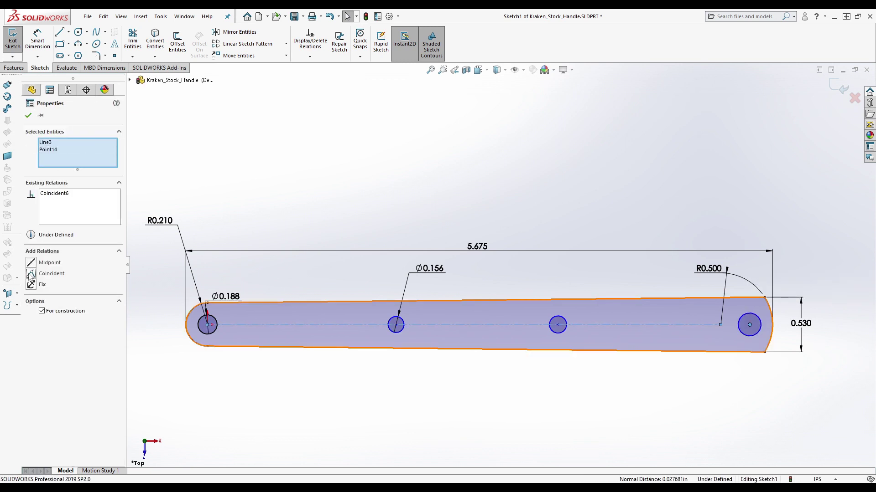
{"action": "left_click", "coordinate": [606, 395]}
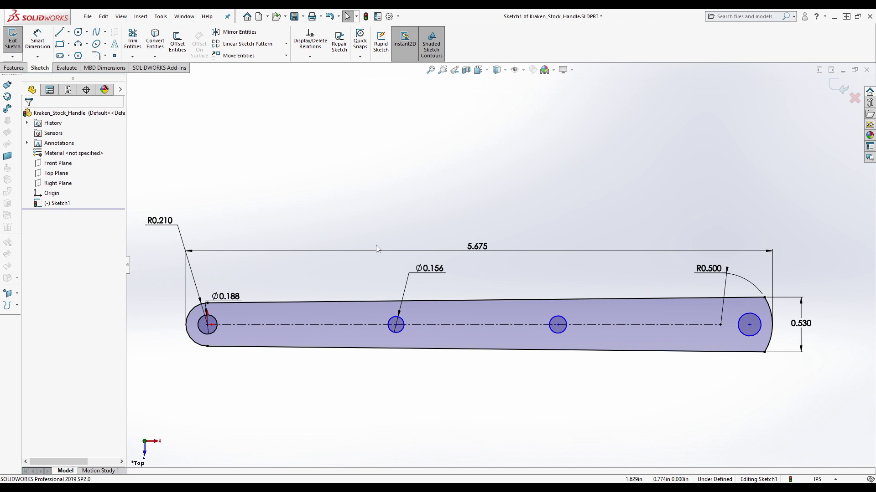
Apply an Equal relation to the Ø0.156 hole, the third hole and the right-end hole
{"action": "left_click", "coordinate": [404, 324]}
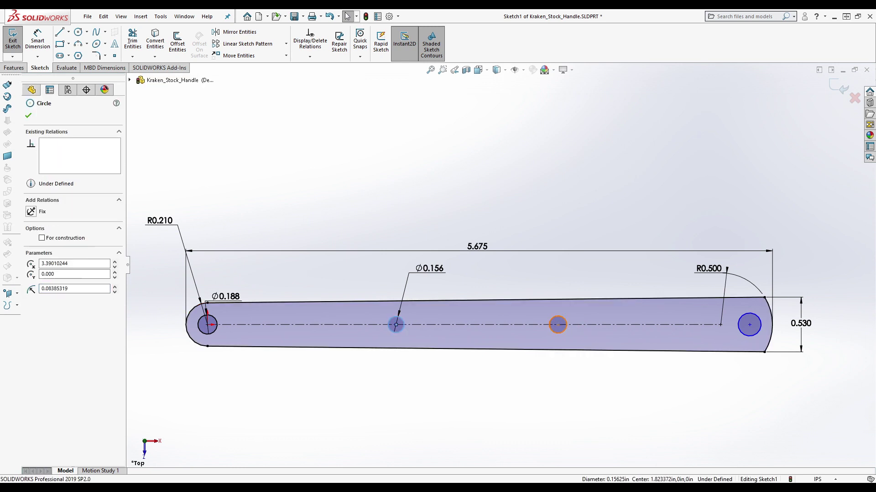
{"action": "left_click", "coordinate": [557, 324], "text": "ctrl"}
{"action": "left_click", "coordinate": [748, 322], "text": "ctrl"}
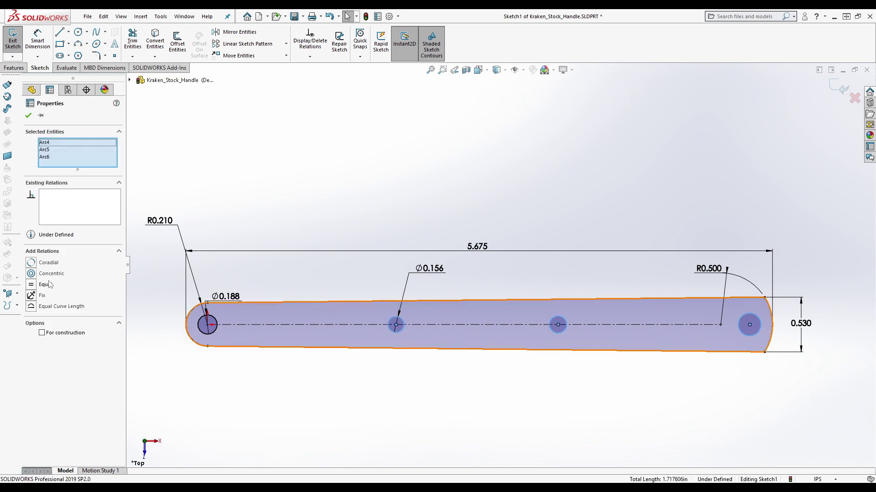
{"action": "left_click", "coordinate": [512, 386]}
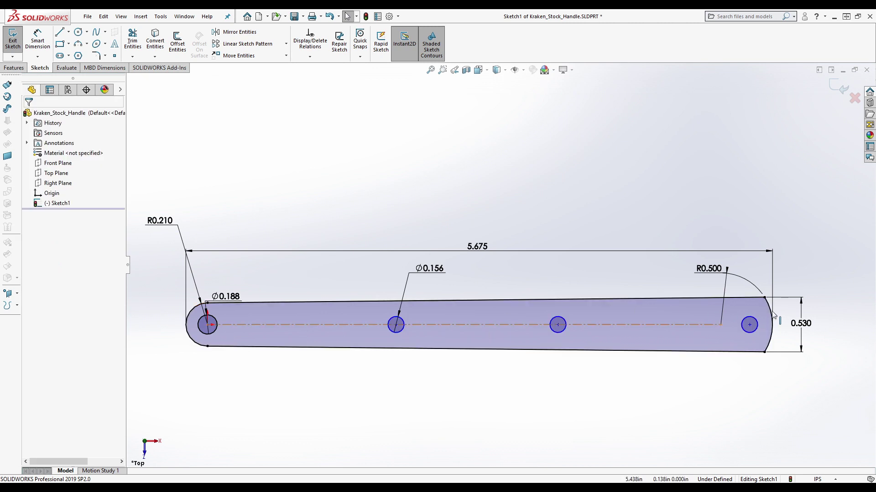
Drag the third hole's centre slightly to the right along the centreline
{"action": "left_click", "coordinate": [395, 326]}
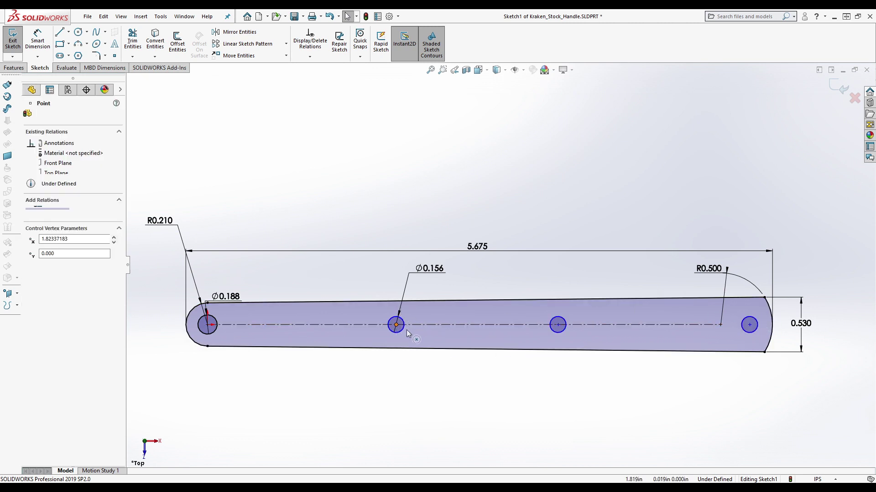
{"action": "left_click", "coordinate": [555, 325]}
{"action": "left_click_drag", "start_coordinate": [554, 326], "coordinate": [570, 325]}
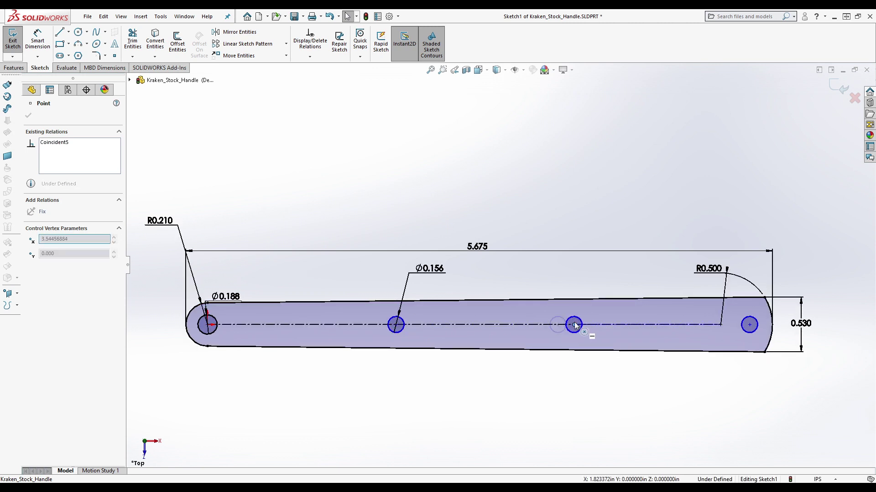
{"action": "left_click", "coordinate": [344, 395]}
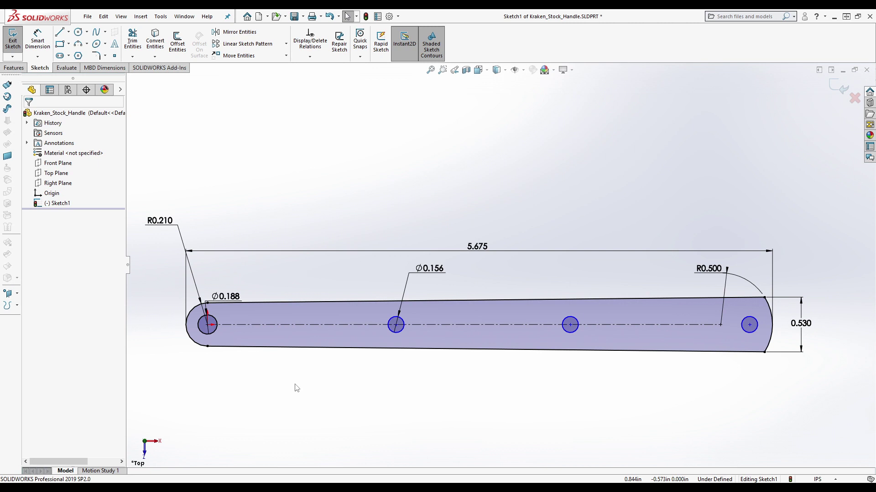
Dimension the left-to-middle hole spacing to 2.0775 and add a 2.249 centre-to-centre dimension
{"action": "left_click", "coordinate": [37, 41]}
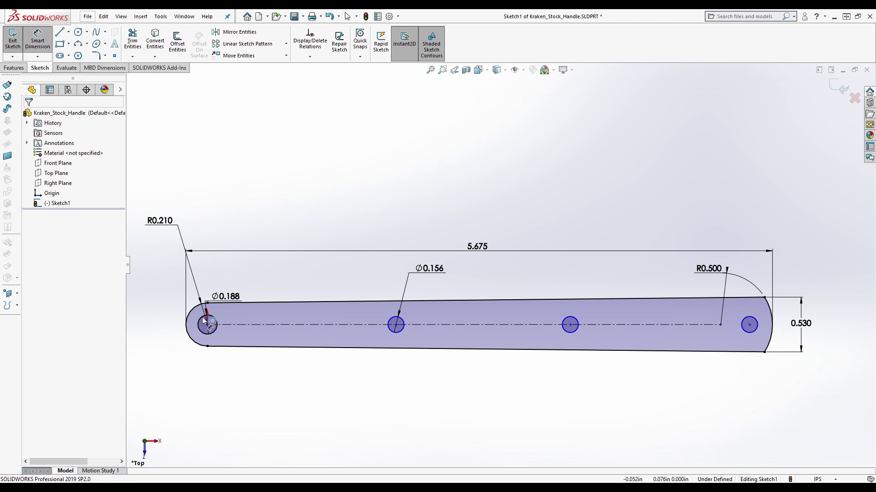
{"action": "left_click", "coordinate": [217, 321]}
{"action": "left_click", "coordinate": [393, 324]}
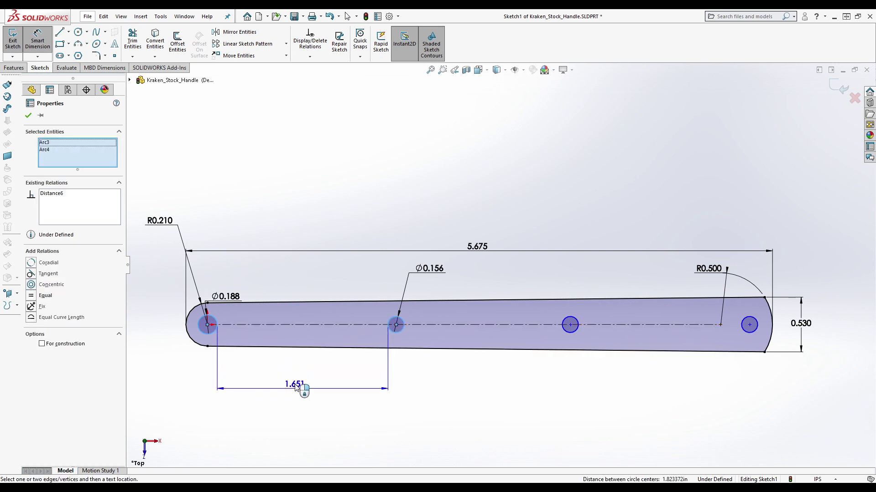
{"action": "left_click", "coordinate": [295, 387]}
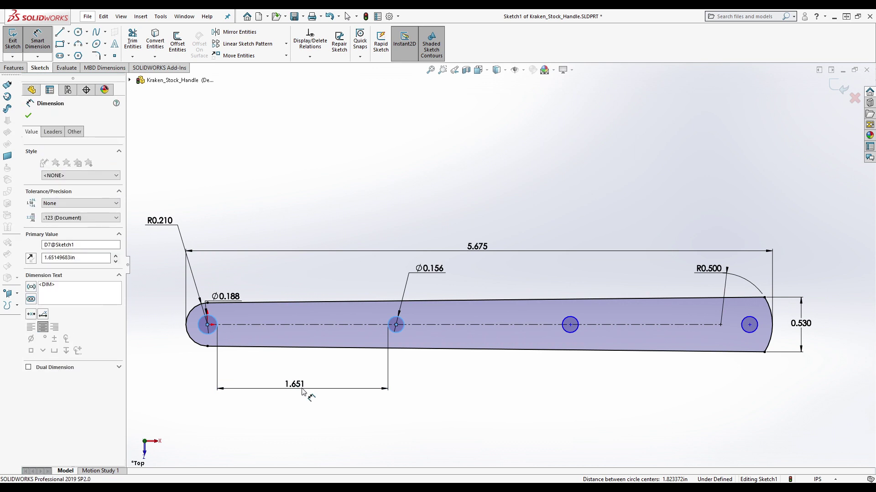
{"action": "type", "text": "2.0"}
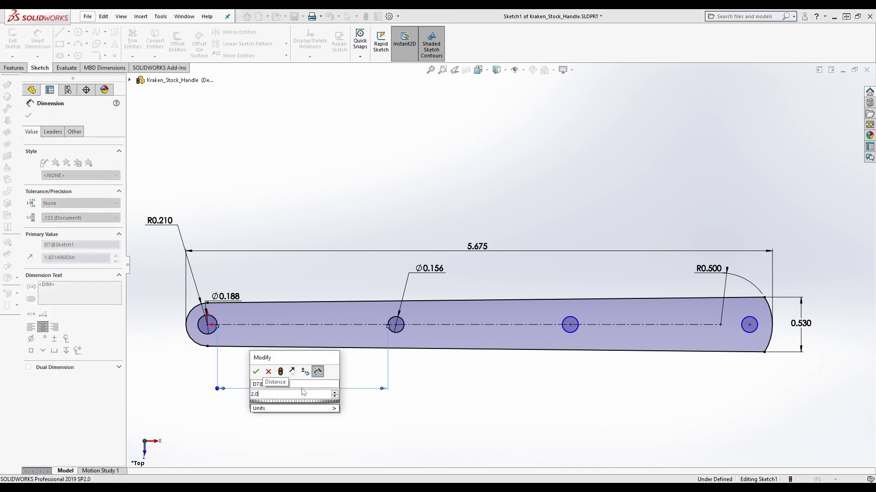
{"action": "type", "text": "775"}
{"action": "key", "text": "Return"}
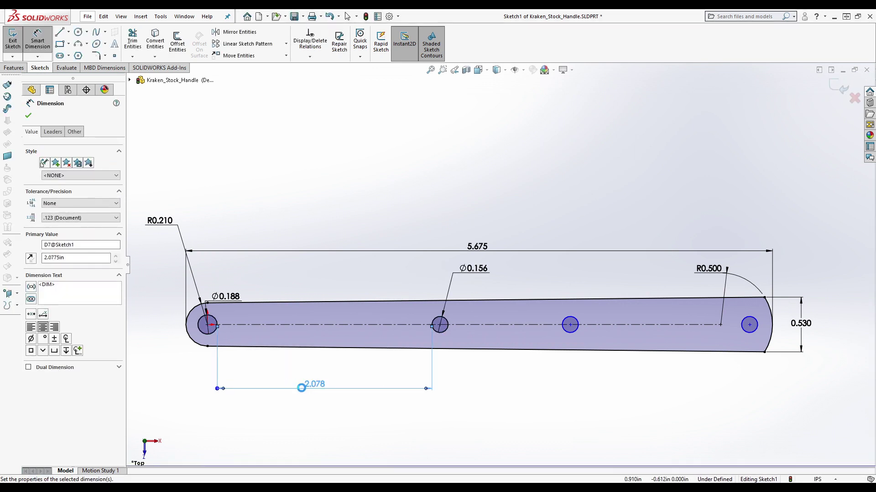
{"action": "left_click", "coordinate": [208, 324]}
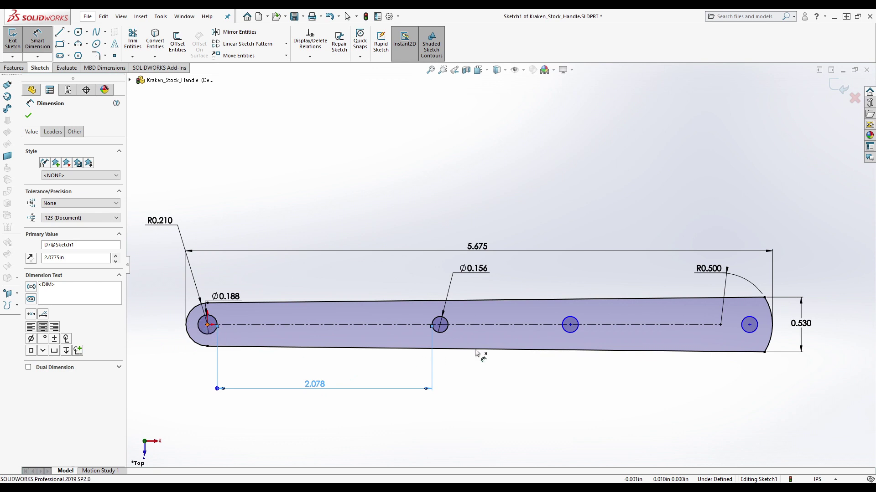
{"action": "left_click", "coordinate": [440, 326]}
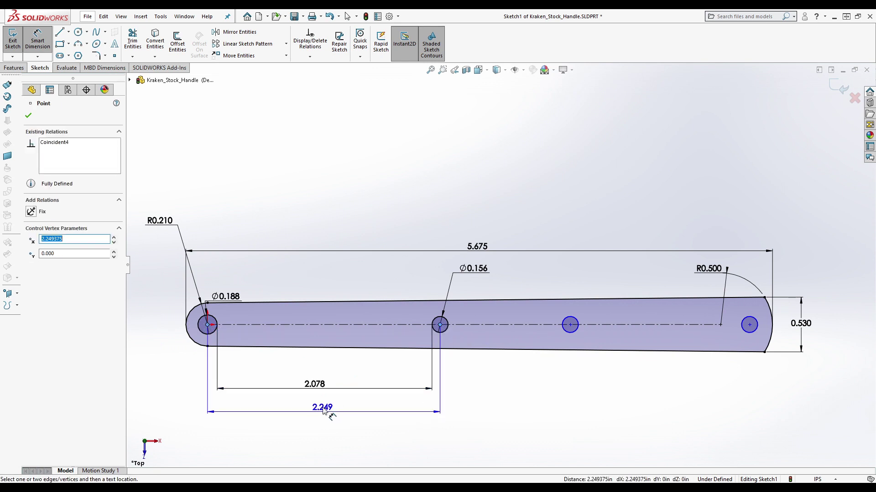
{"action": "left_click", "coordinate": [323, 411]}
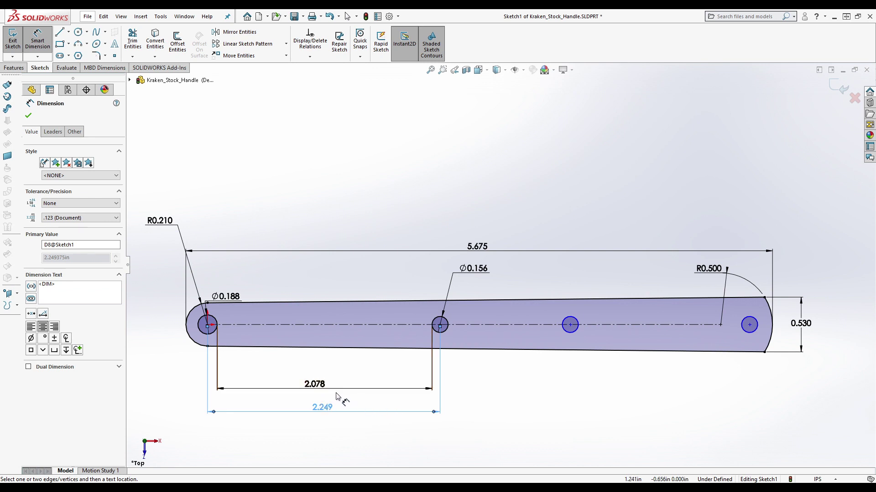
{"action": "key", "text": "Escape"}
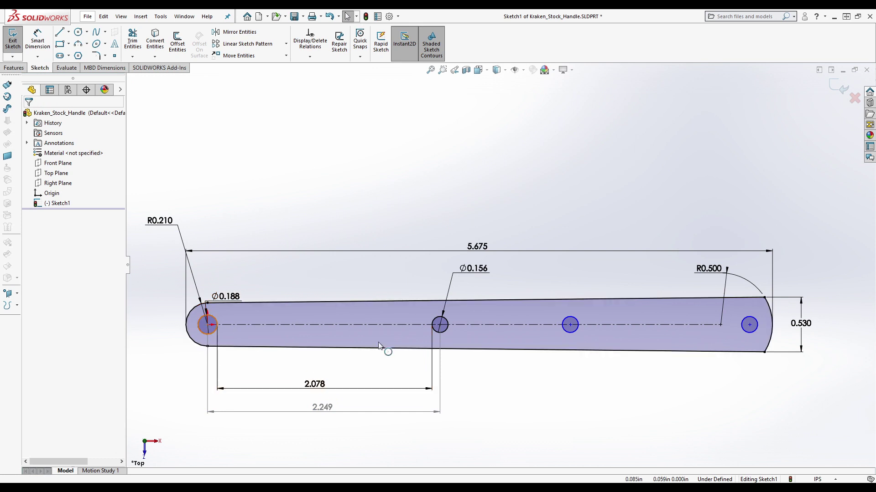
Delete the 2.078 and 2.249 hole-spacing dimensions
{"action": "left_click", "coordinate": [315, 385]}
{"action": "right_click", "coordinate": [315, 385]}
{"action": "key", "text": "Escape"}
{"action": "key", "text": "Escape"}
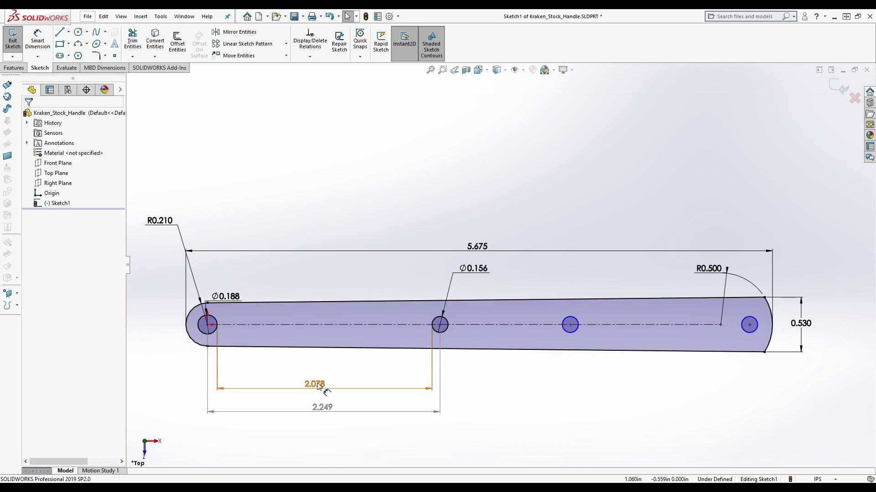
{"action": "left_click", "coordinate": [318, 386]}
{"action": "right_click", "coordinate": [318, 386]}
{"action": "key", "text": "Escape"}
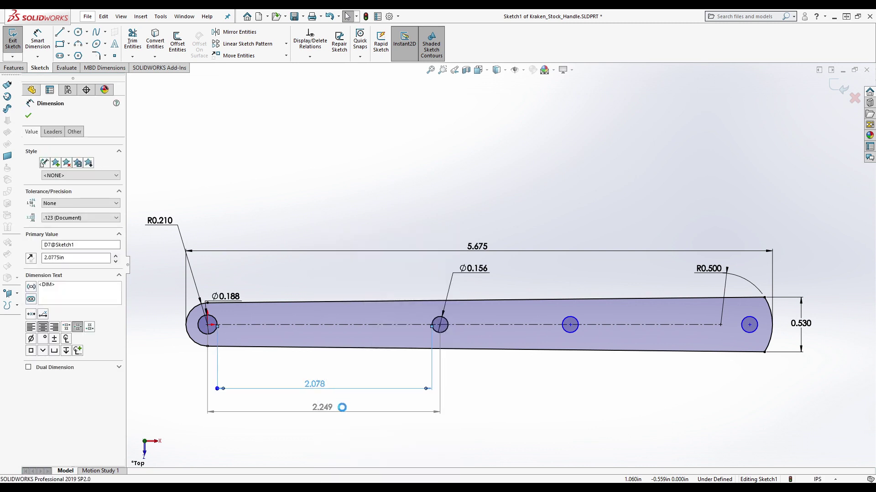
{"action": "key", "text": "Delete"}
{"action": "left_click", "coordinate": [320, 409]}
{"action": "right_click", "coordinate": [321, 409]}
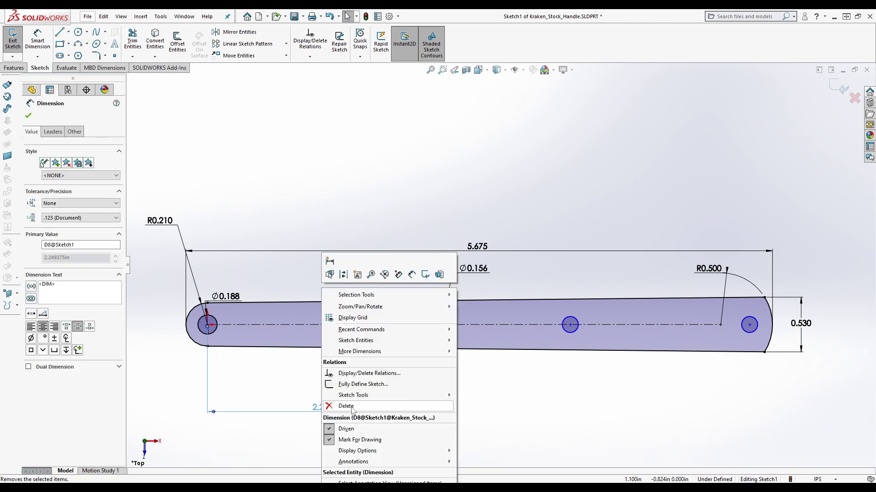
{"action": "key", "text": "Escape"}
{"action": "key", "text": "Delete"}
Dimension the left hole centre to the middle hole centre at 2.25 in
{"action": "left_click", "coordinate": [37, 40]}
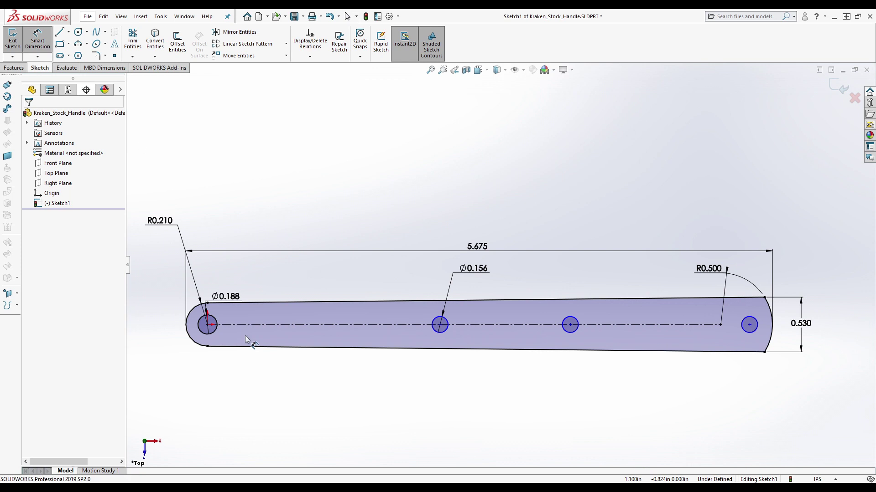
{"action": "left_click", "coordinate": [440, 325]}
{"action": "left_click", "coordinate": [329, 386]}
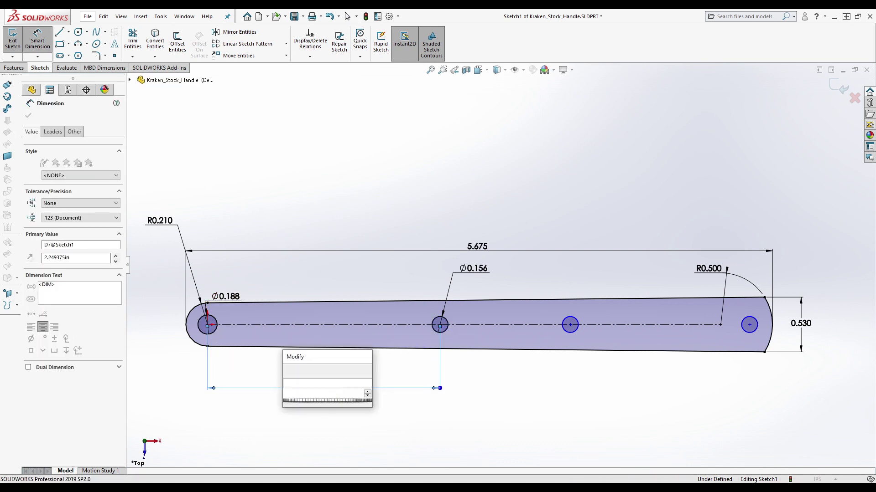
{"action": "type", "text": "2.25"}
{"action": "key", "text": "Return"}
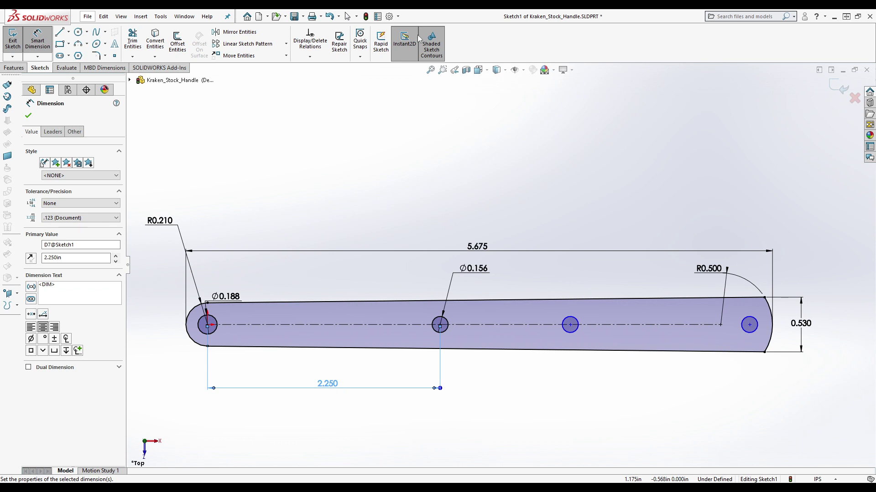
{"action": "left_click", "coordinate": [439, 325]}
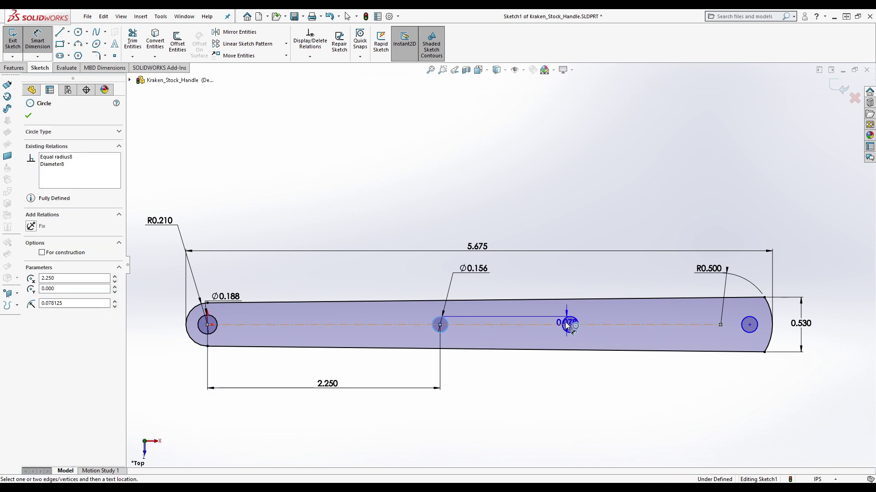
Set the middle-to-third hole spacing to 1.314 in and place a 1.470 centre dimension above
{"action": "left_click", "coordinate": [564, 322]}
{"action": "left_click", "coordinate": [502, 387]}
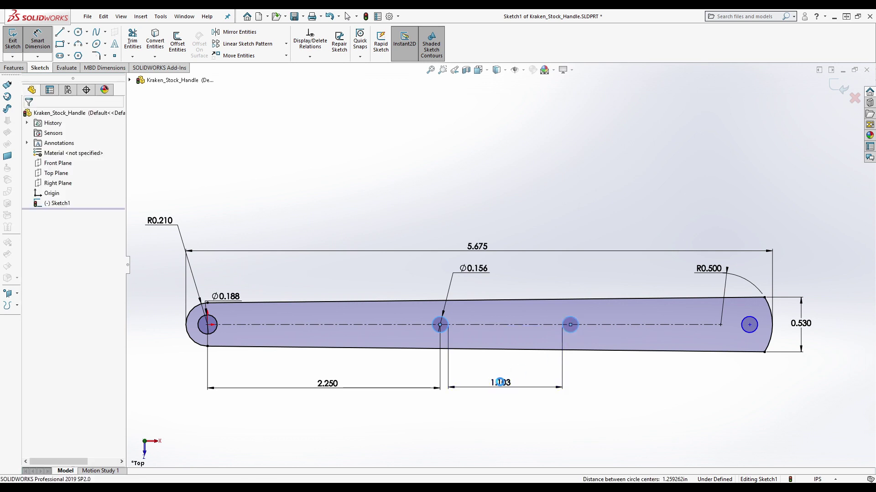
{"action": "type", "text": "1.314"}
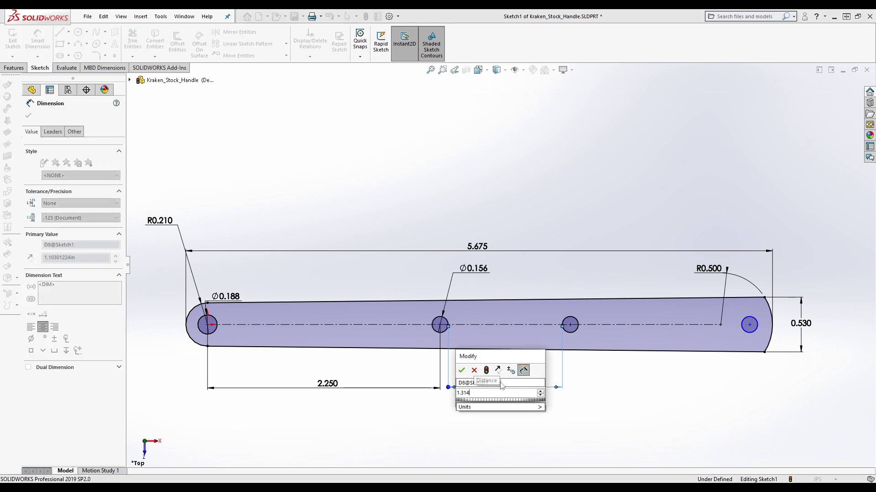
{"action": "key", "text": "Return"}
{"action": "key", "text": "Escape"}
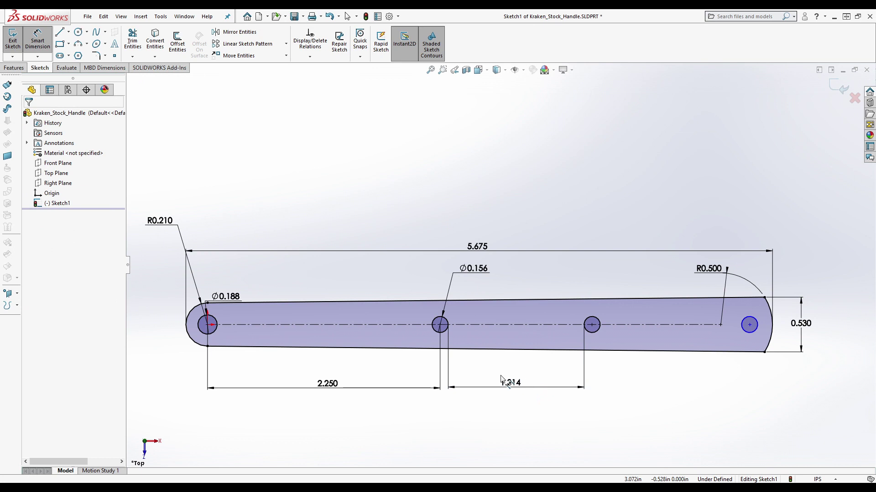
{"action": "left_click", "coordinate": [440, 325]}
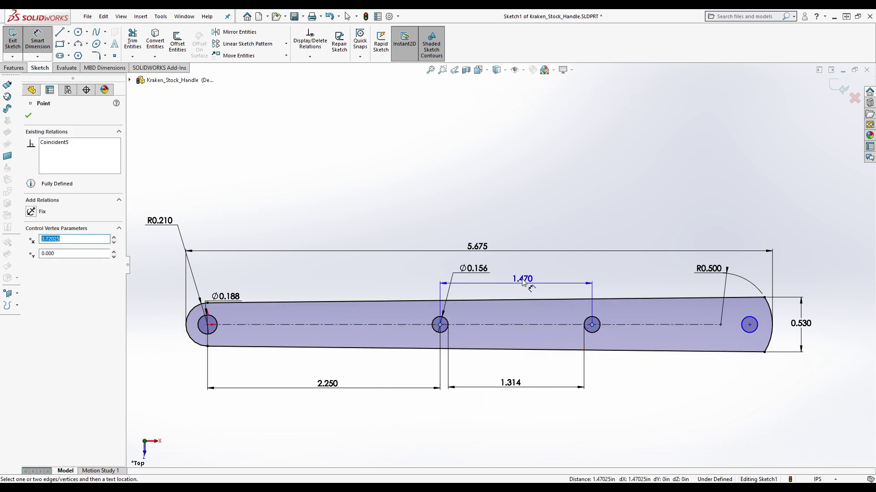
{"action": "left_click", "coordinate": [529, 284]}
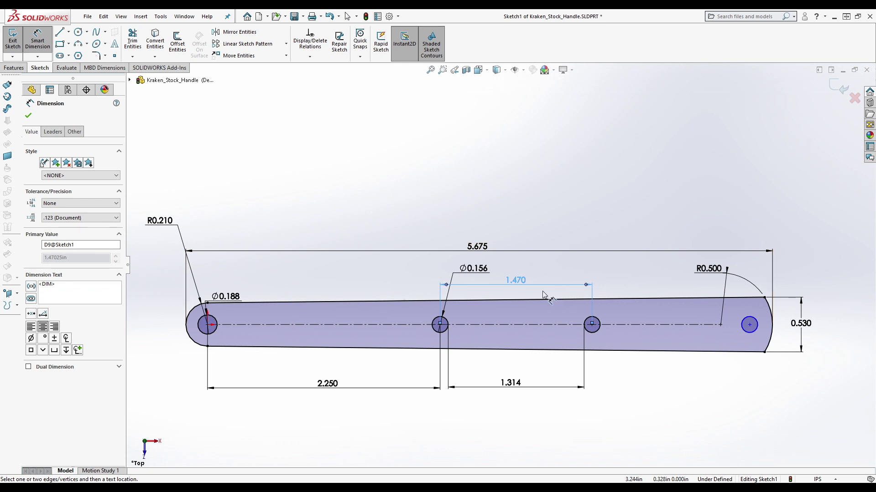
Delete the 1.470 dimension above the part and the 1.314 dimension below it
{"action": "key", "text": "Escape"}
{"action": "left_click", "coordinate": [519, 284]}
{"action": "right_click", "coordinate": [518, 283]}
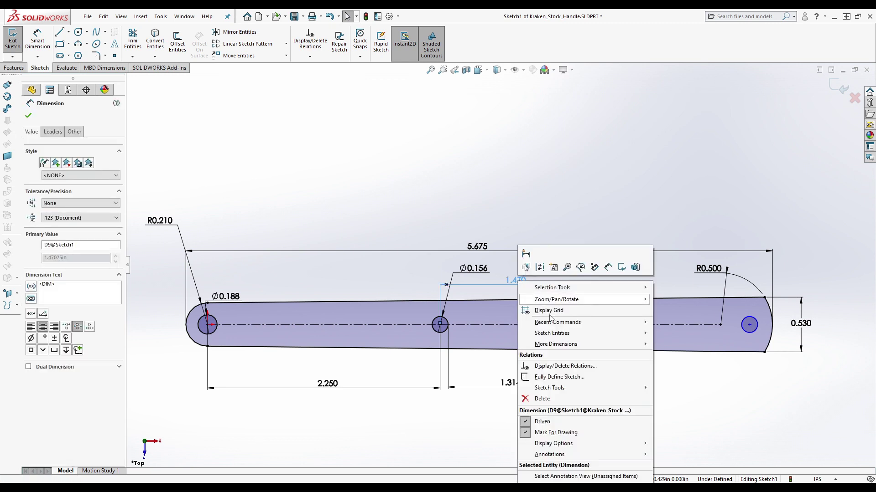
{"action": "left_click", "coordinate": [521, 395]}
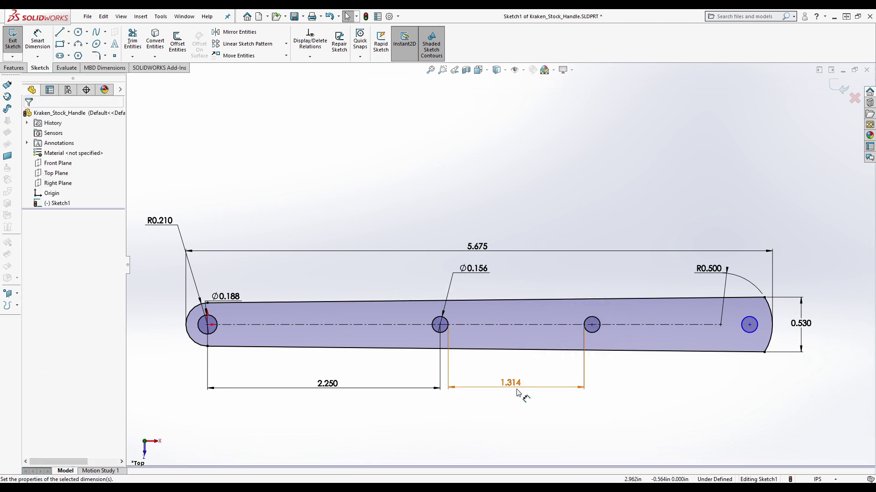
{"action": "left_click", "coordinate": [520, 390]}
{"action": "right_click", "coordinate": [520, 391]}
{"action": "left_click", "coordinate": [536, 388]}
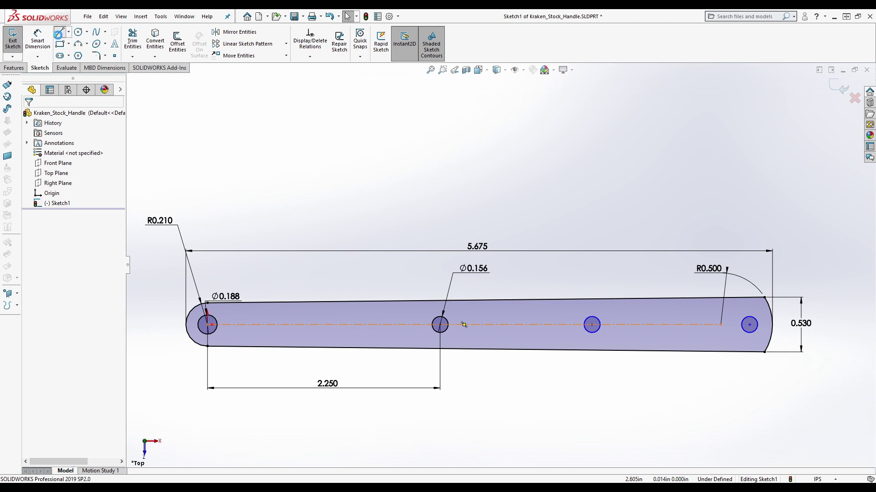
Draw construction lines up, across and down from the middle hole centre to the end hole centre
{"action": "left_click", "coordinate": [60, 32]}
{"action": "left_click", "coordinate": [42, 219]}
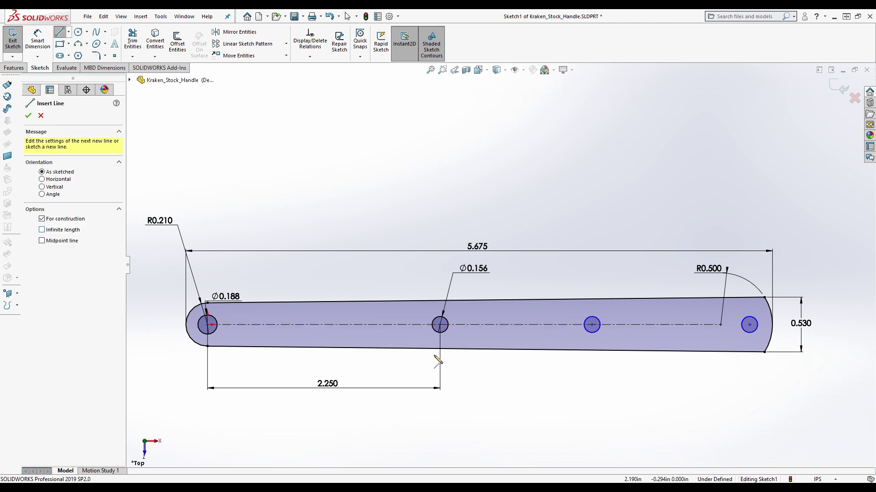
{"action": "left_click", "coordinate": [440, 325]}
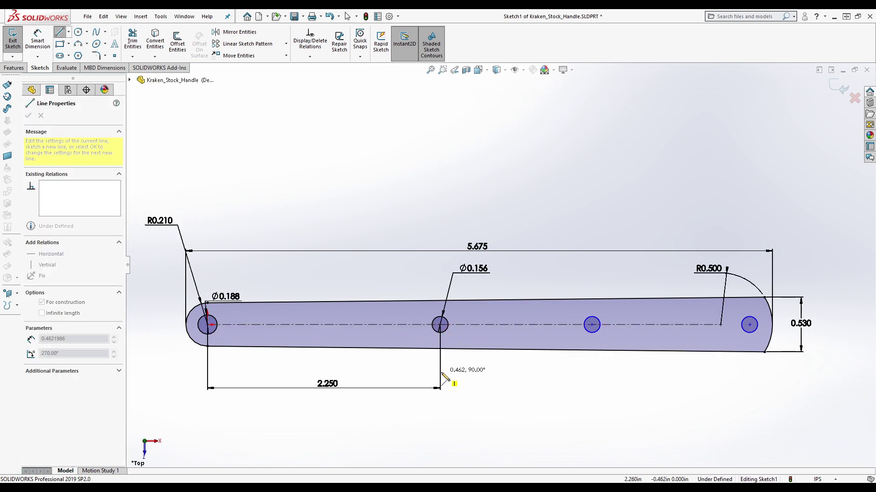
{"action": "left_click", "coordinate": [440, 286]}
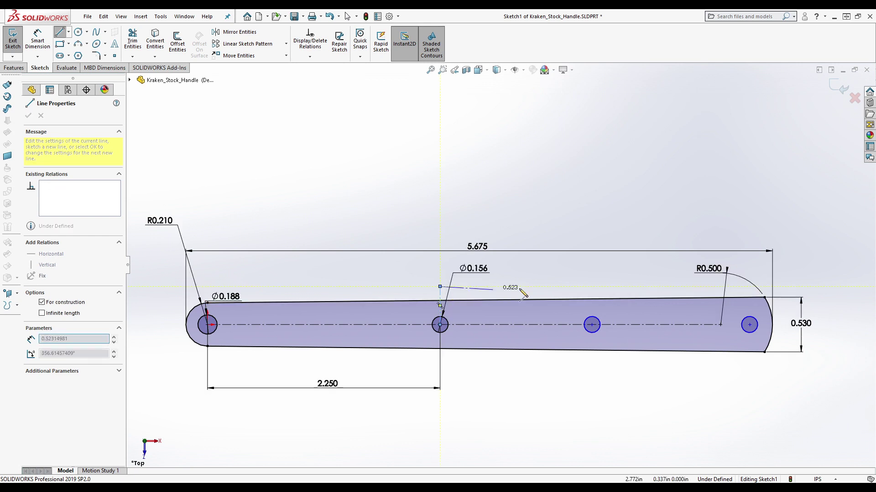
{"action": "left_click", "coordinate": [591, 287]}
{"action": "left_click", "coordinate": [750, 286]}
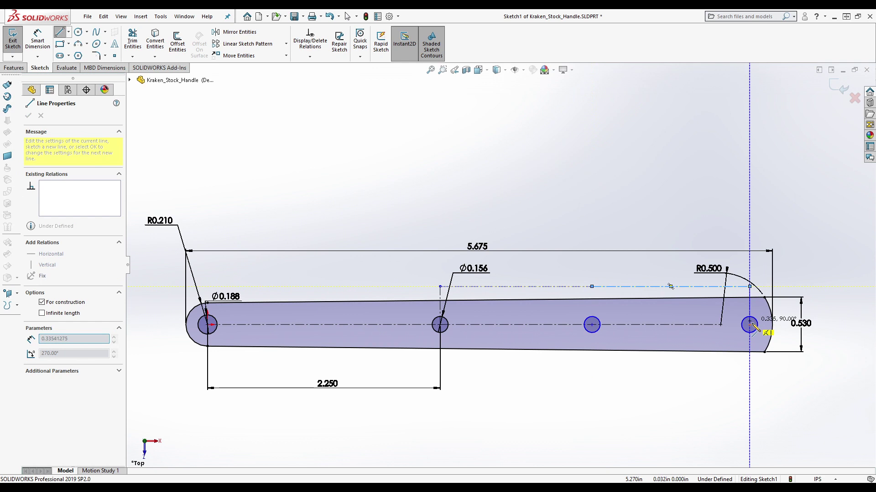
{"action": "left_click", "coordinate": [750, 325]}
{"action": "key", "text": "Escape"}
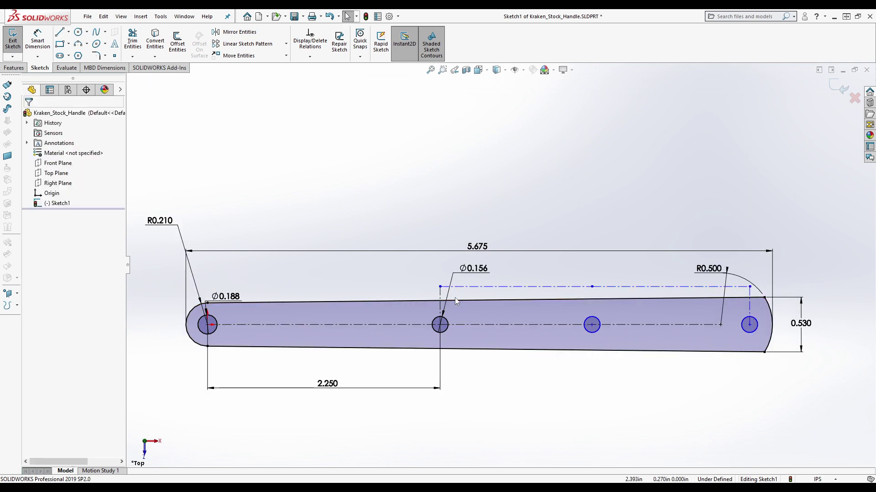
Add a Vertical relation between the bridge line's midpoint and the third hole centre
{"action": "left_click", "coordinate": [749, 296]}
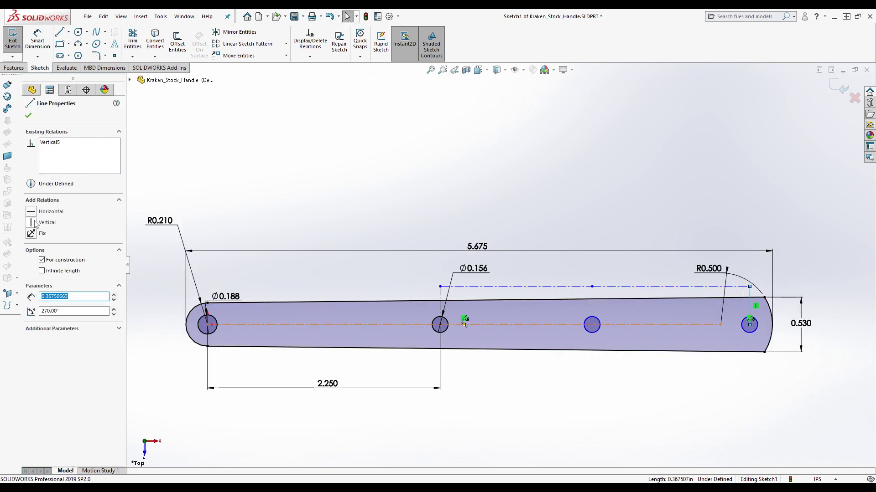
{"action": "left_click", "coordinate": [647, 402]}
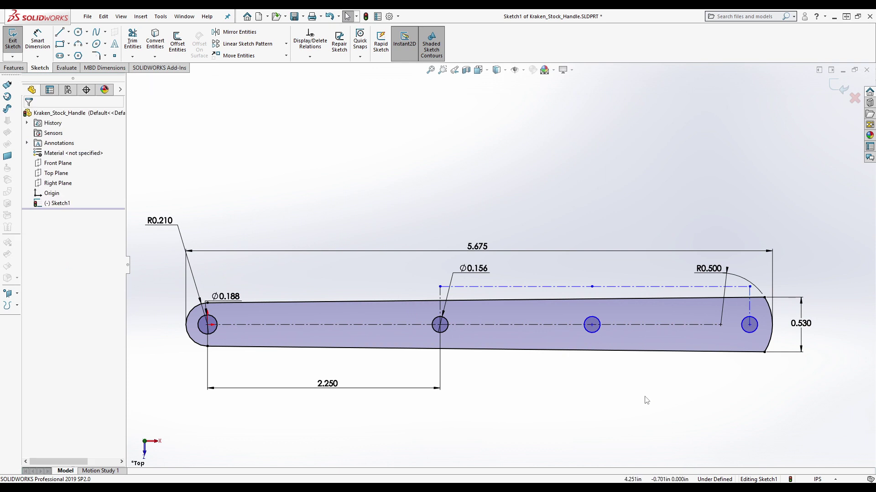
{"action": "left_click", "coordinate": [591, 287]}
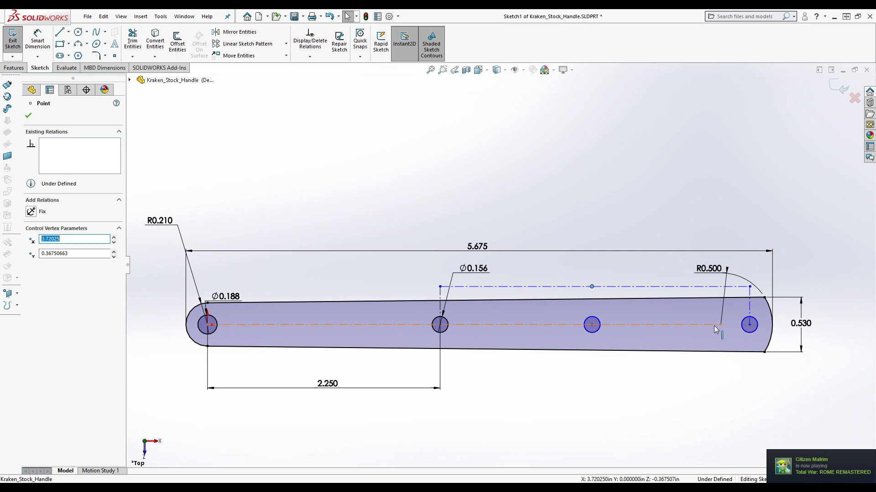
{"action": "left_click", "coordinate": [591, 325], "text": "ctrl"}
{"action": "left_click", "coordinate": [34, 277]}
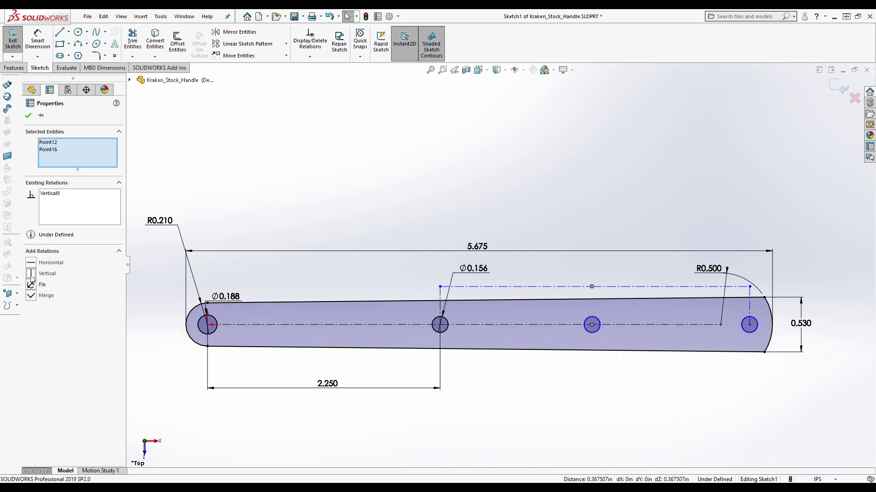
{"action": "left_click", "coordinate": [550, 177]}
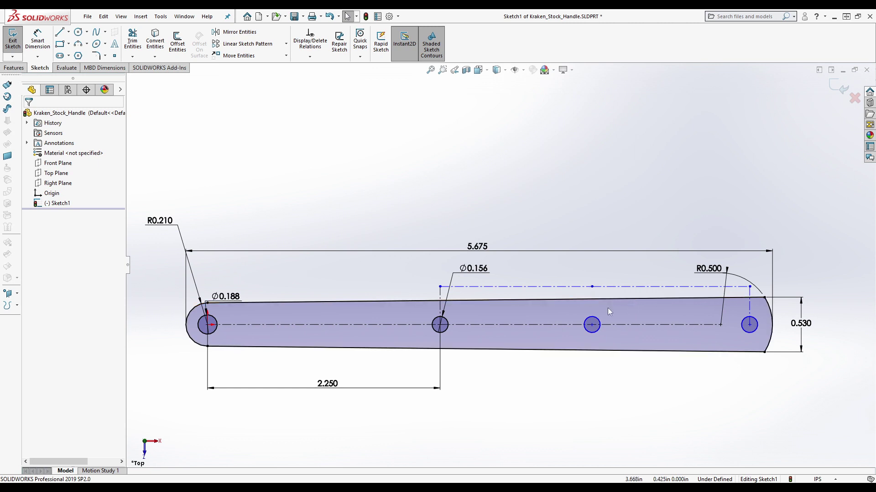
Apply an Equal relation to construction lines Line5 and Line6 above the slot
{"action": "left_click", "coordinate": [591, 325]}
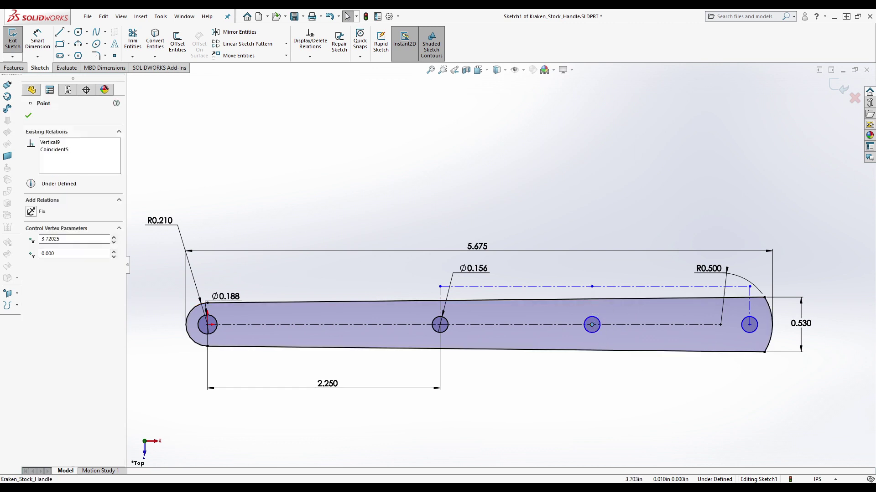
{"action": "left_click", "coordinate": [592, 287], "text": "ctrl"}
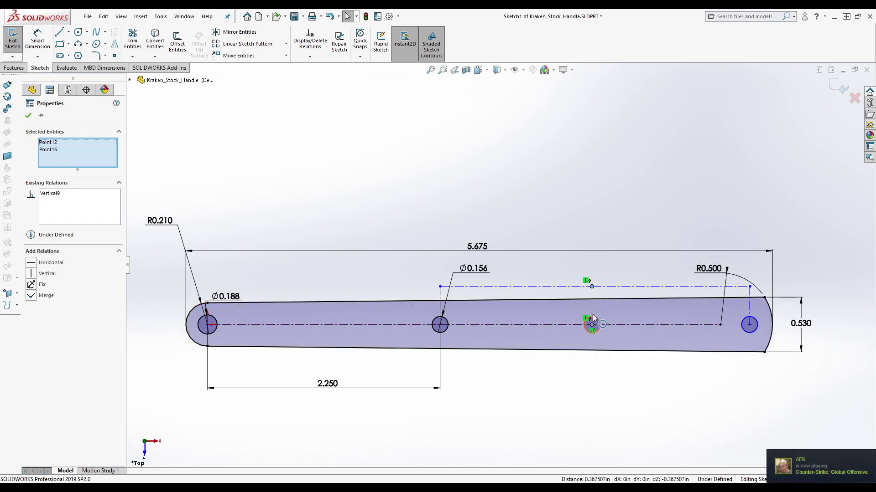
{"action": "left_click", "coordinate": [582, 239]}
{"action": "left_click", "coordinate": [568, 287]}
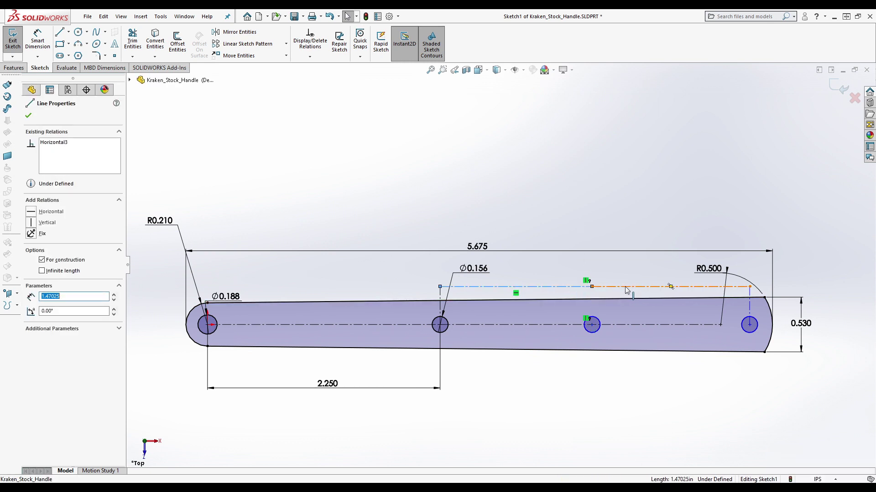
{"action": "left_click", "coordinate": [630, 286], "text": "ctrl"}
{"action": "left_click", "coordinate": [31, 317]}
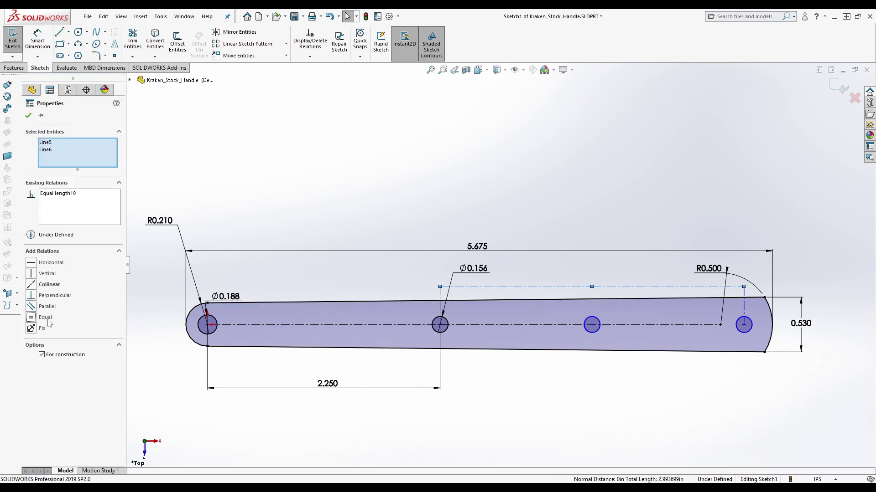
{"action": "left_click", "coordinate": [625, 412]}
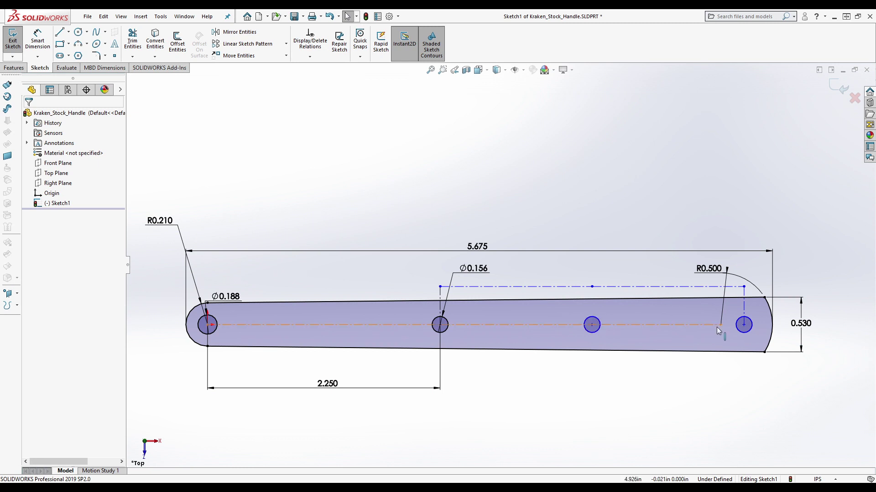
{"action": "left_click", "coordinate": [36, 42]}
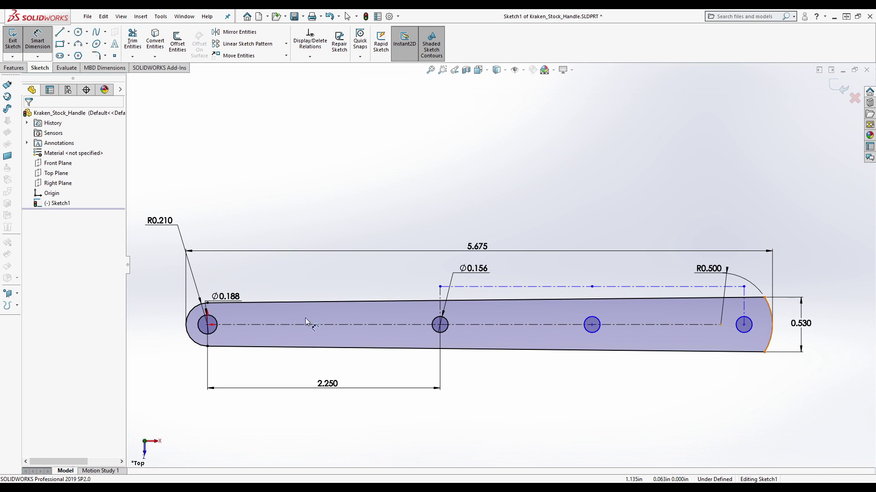
Dimension the left and right hole centres 5.02 in apart
{"action": "left_click", "coordinate": [215, 324]}
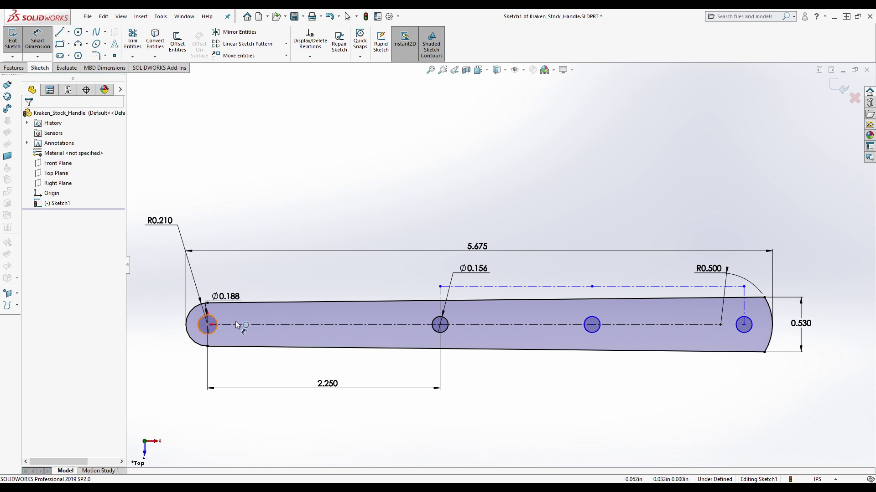
{"action": "left_click", "coordinate": [744, 329]}
{"action": "left_click", "coordinate": [479, 438]}
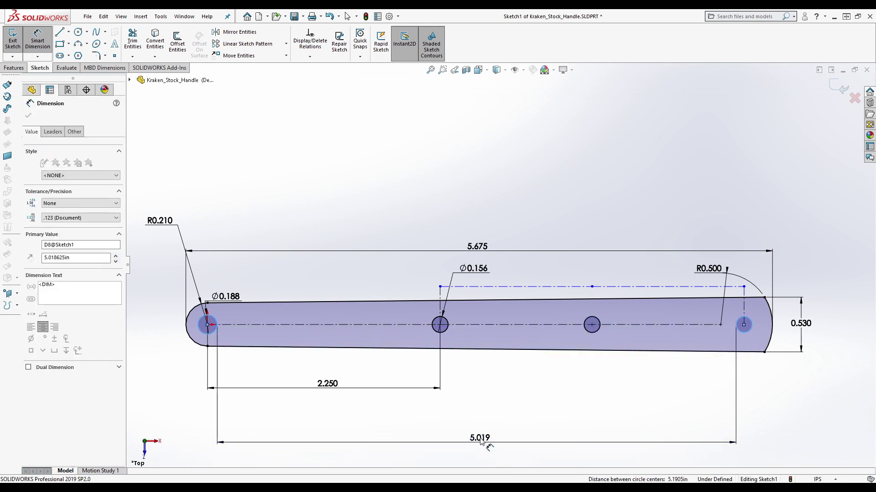
{"action": "type", "text": "5.02"}
{"action": "key", "text": "Return"}
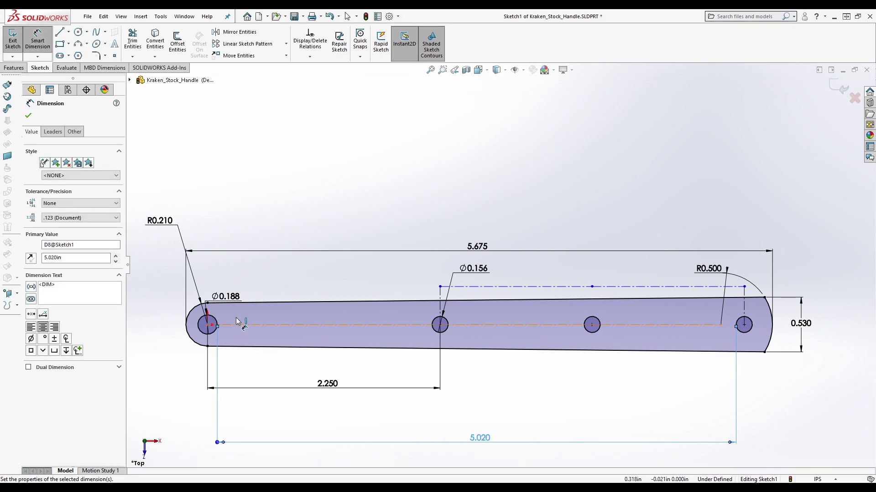
Dimension the Ø0.156 hole centre to the right hole centre, placing the 2.942 value below the part
{"action": "left_click", "coordinate": [208, 325]}
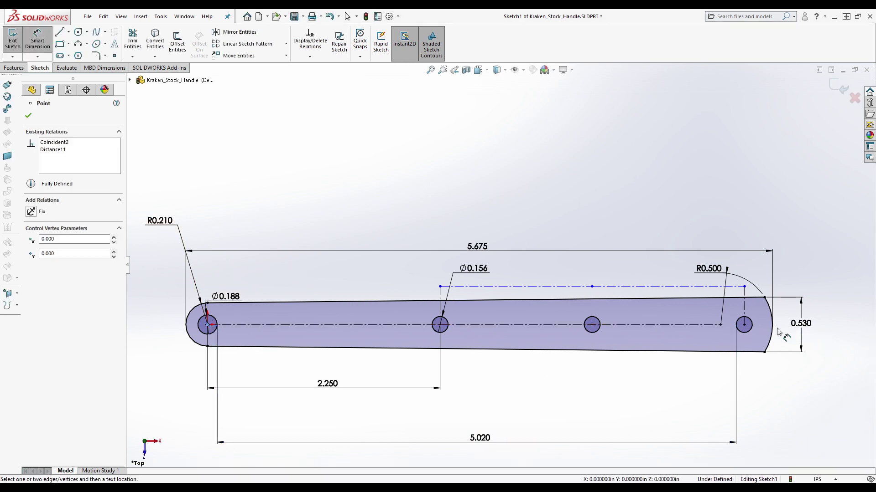
{"action": "left_click", "coordinate": [743, 324]}
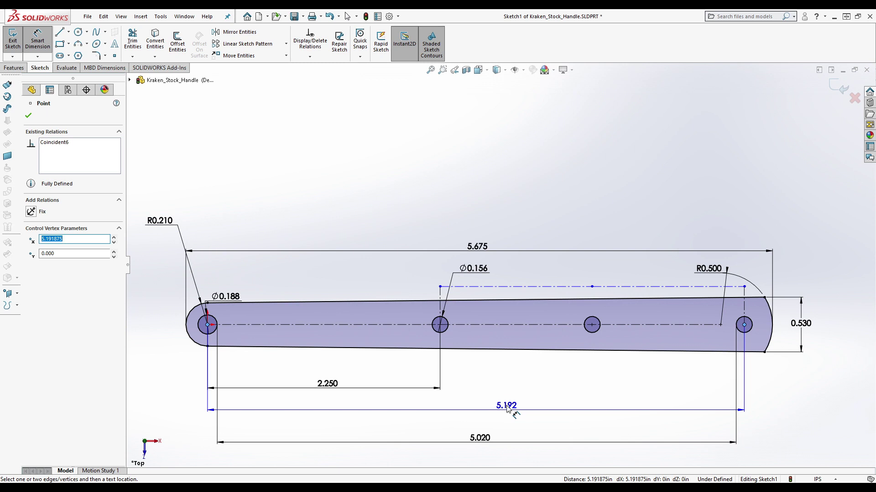
{"action": "key", "text": "Escape"}
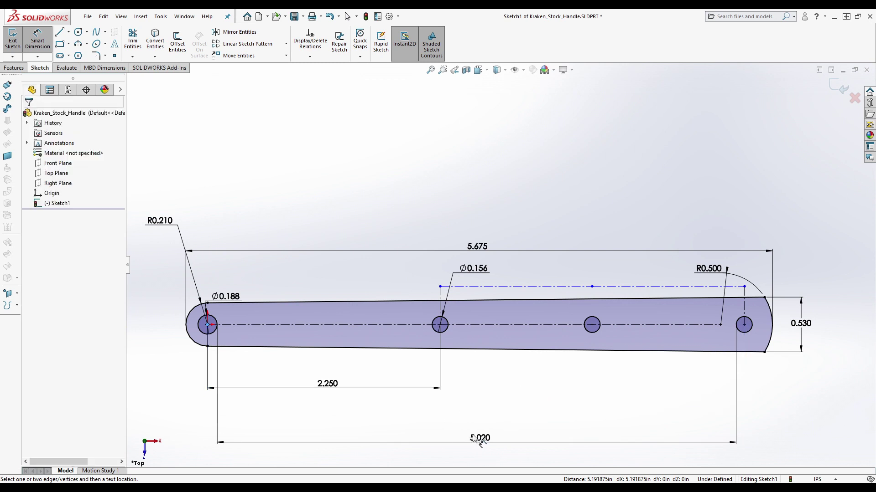
{"action": "left_click", "coordinate": [440, 324]}
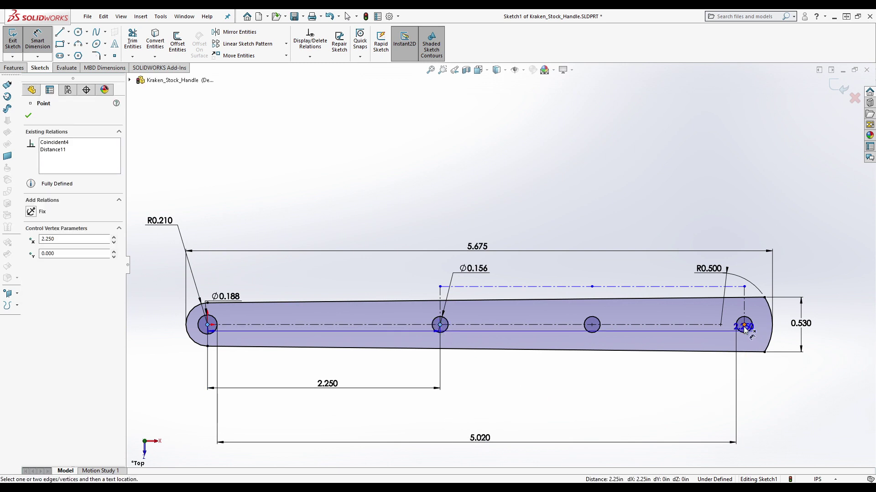
{"action": "left_click", "coordinate": [745, 326]}
{"action": "key", "text": "Escape"}
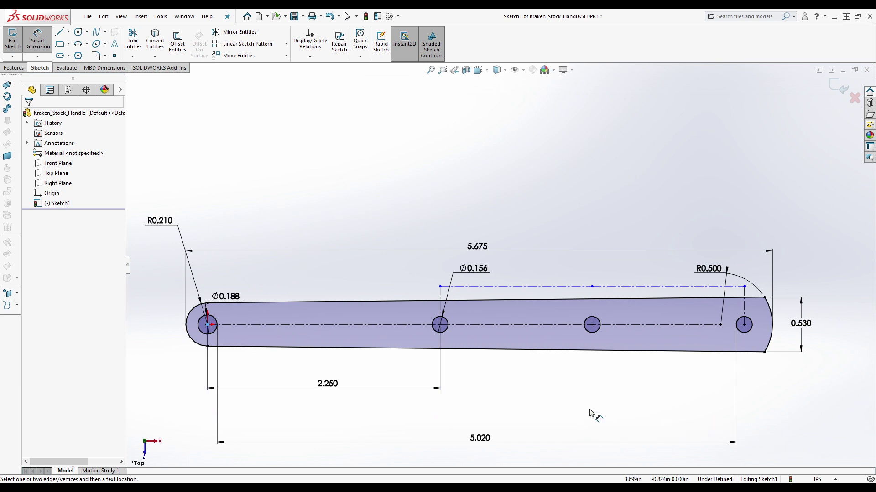
{"action": "left_click", "coordinate": [440, 325]}
{"action": "left_click", "coordinate": [744, 325]}
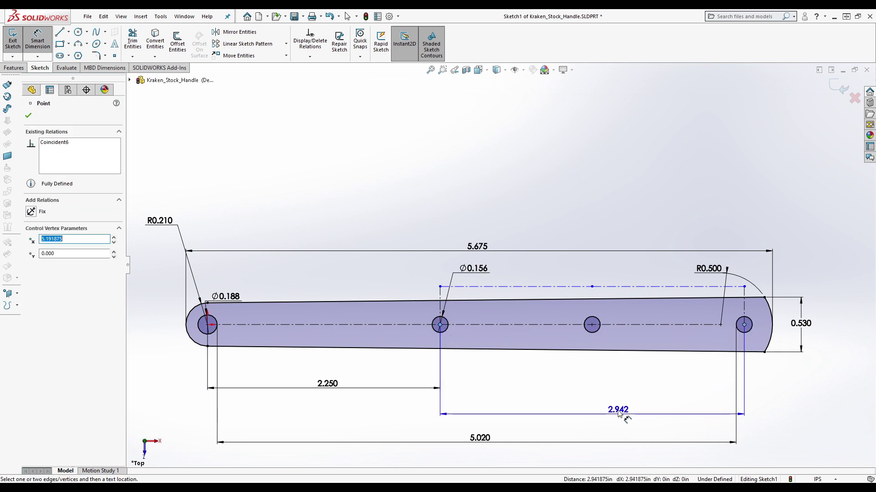
{"action": "left_click", "coordinate": [616, 417]}
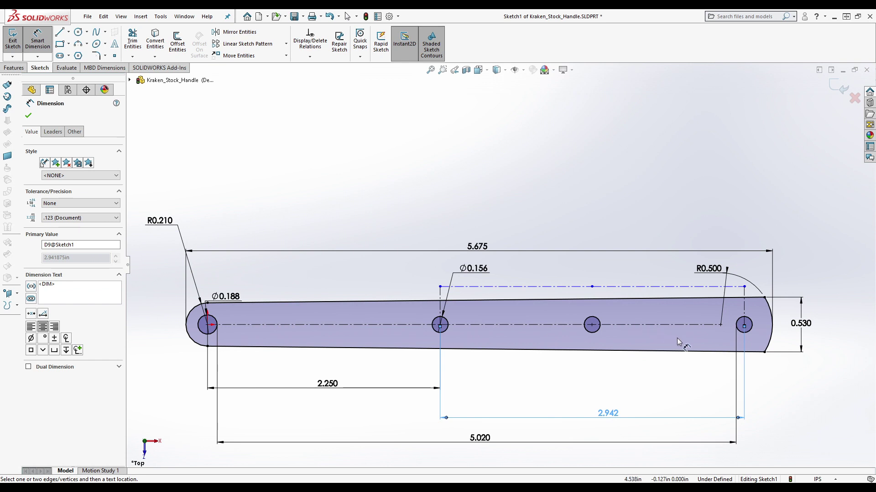
{"action": "key", "text": "Escape"}
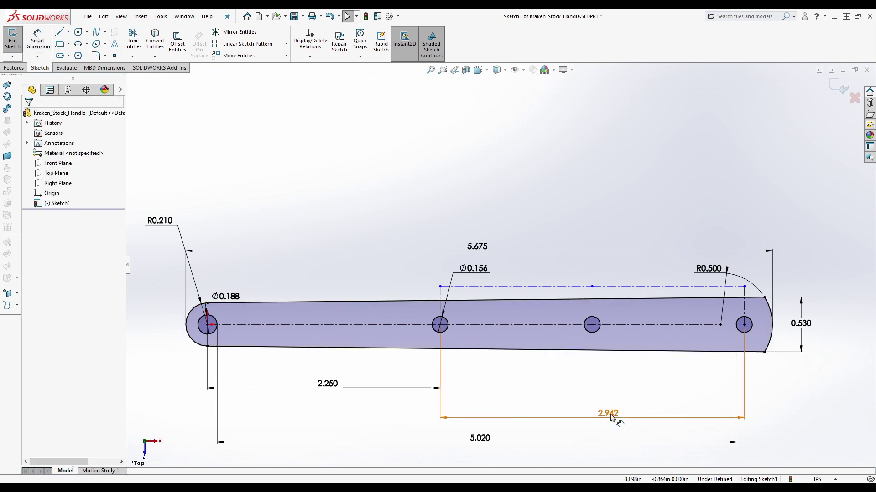
{"action": "left_click", "coordinate": [38, 41]}
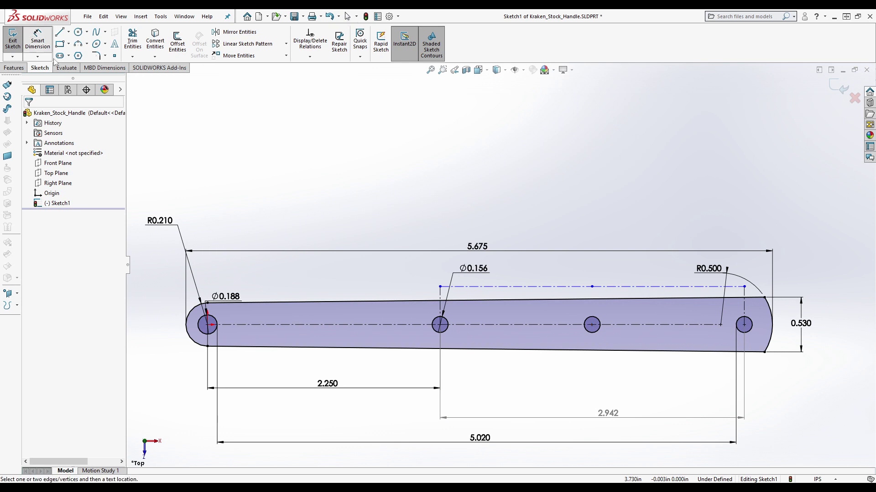
Add a 3.721 dimension from the left hole centre to the third hole centre
{"action": "left_click", "coordinate": [208, 325]}
{"action": "left_click", "coordinate": [592, 324]}
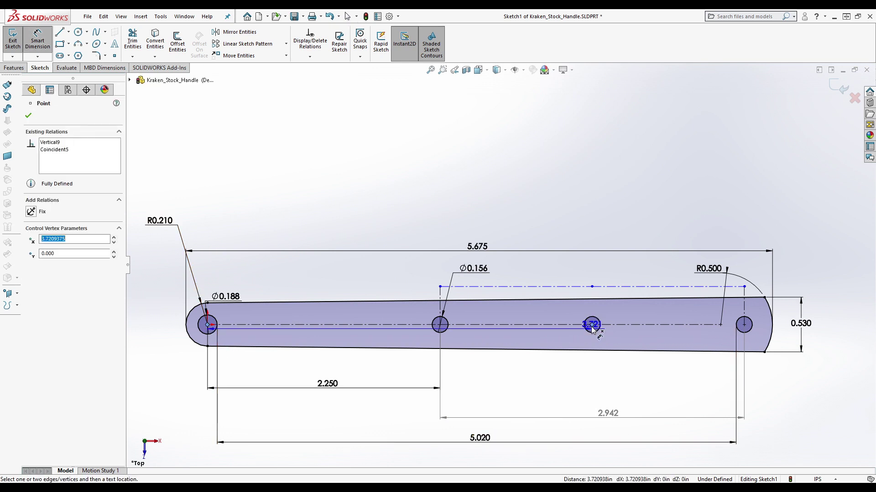
{"action": "left_click", "coordinate": [418, 407]}
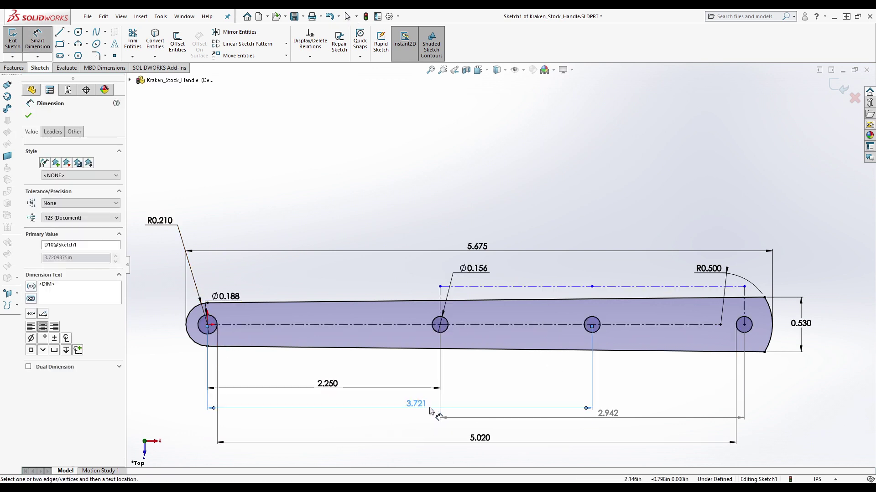
{"action": "key", "text": "Escape"}
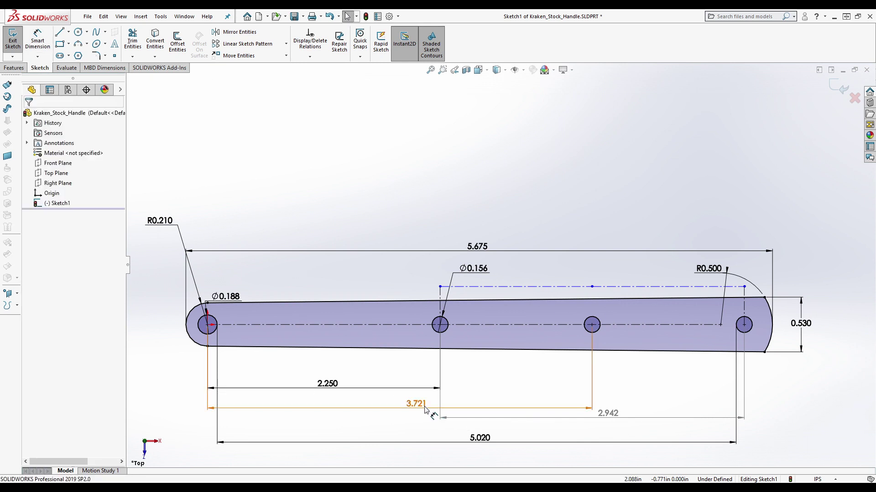
Delete the 3.721 and 2.942 hole-spacing dimensions
{"action": "left_click", "coordinate": [426, 410]}
{"action": "right_click", "coordinate": [426, 410]}
{"action": "left_click", "coordinate": [487, 408]}
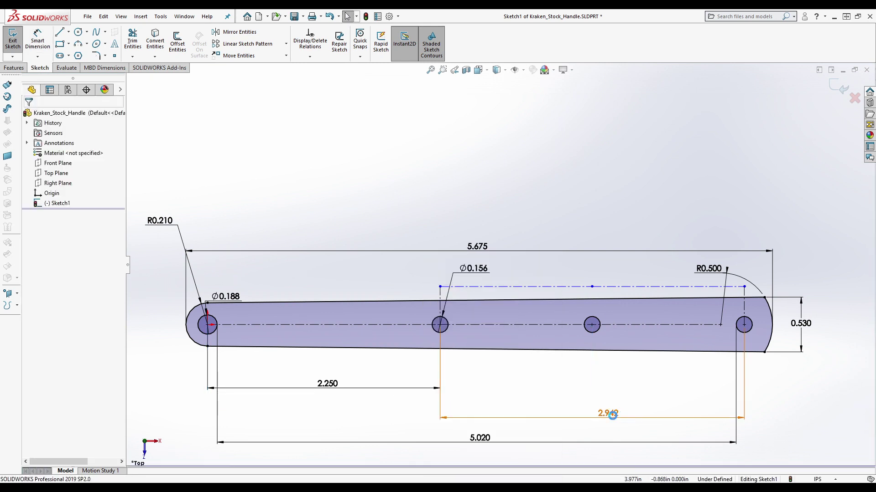
{"action": "left_click", "coordinate": [613, 419]}
{"action": "right_click", "coordinate": [614, 419]}
{"action": "left_click", "coordinate": [641, 404]}
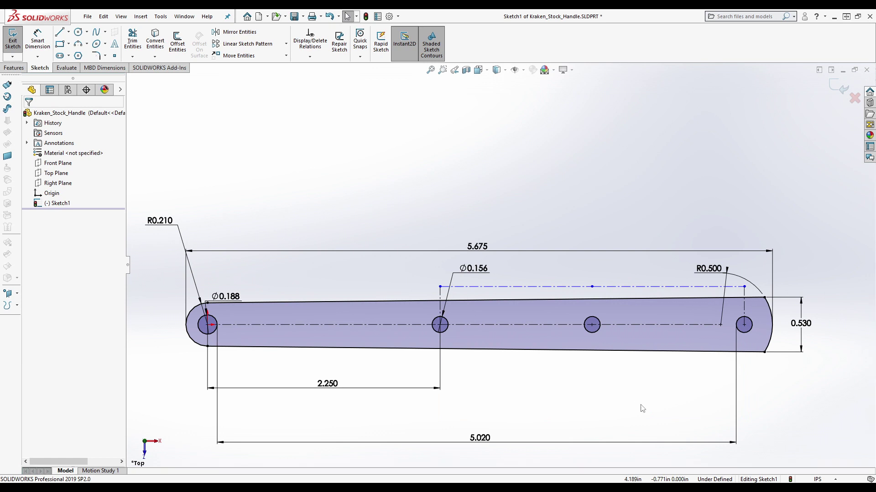
{"action": "left_click", "coordinate": [37, 41]}
Try dimensioning the construction line's length (2.942), then cancel it unplaced
{"action": "left_click", "coordinate": [479, 286]}
{"action": "key", "text": "Escape"}
{"action": "key", "text": "Escape"}
{"action": "left_click", "coordinate": [38, 40]}
{"action": "left_click", "coordinate": [439, 287]}
{"action": "left_click", "coordinate": [745, 287]}
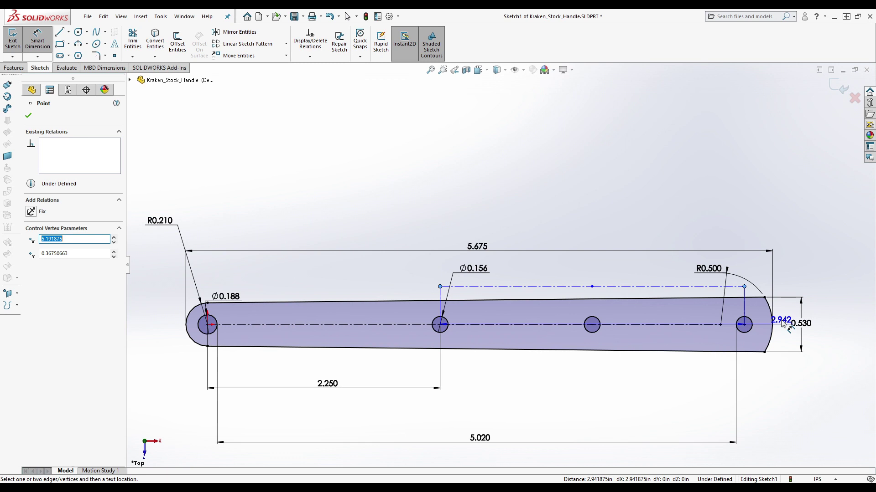
{"action": "key", "text": "Escape"}
{"action": "key", "text": "Escape"}
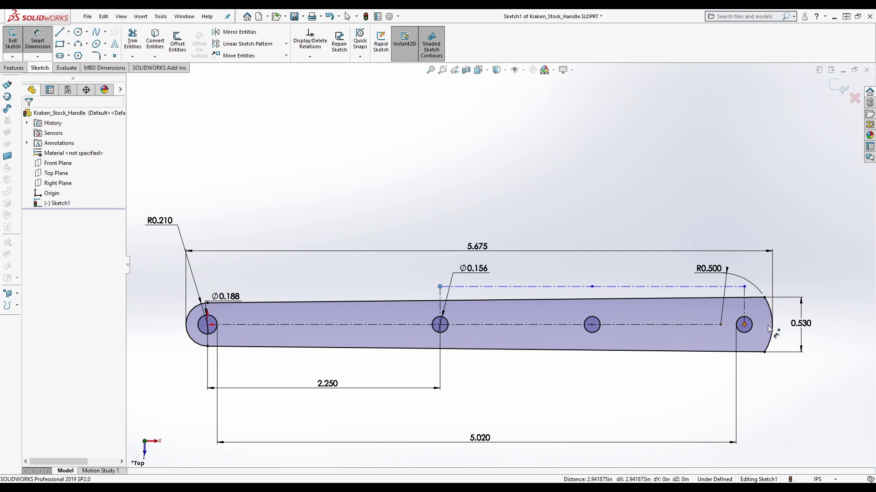
Dimension the right hole's centre to the rounded end arc as 0.273
{"action": "left_click", "coordinate": [744, 325]}
{"action": "key", "text": "Escape"}
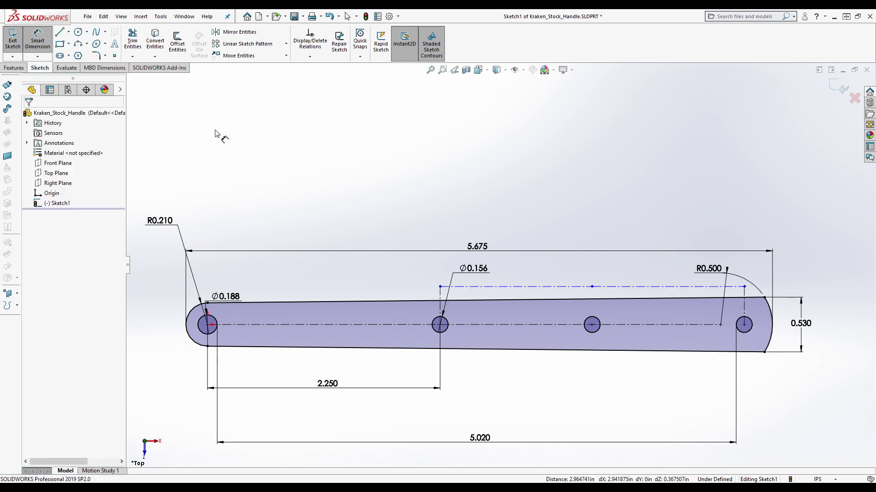
{"action": "left_click", "coordinate": [744, 325]}
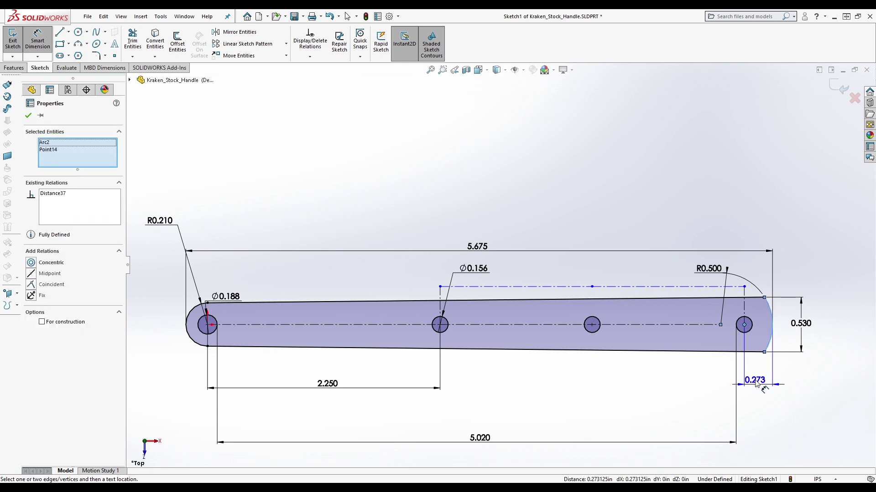
{"action": "left_click", "coordinate": [785, 403]}
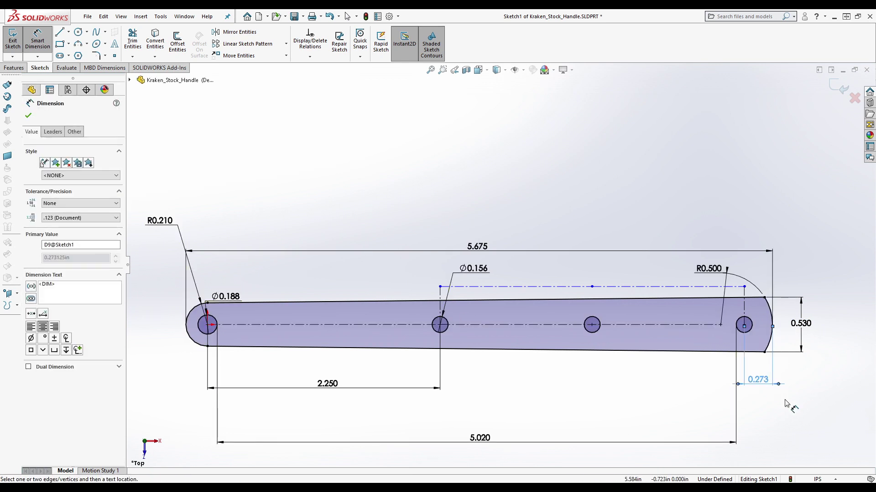
{"action": "key", "text": "Escape"}
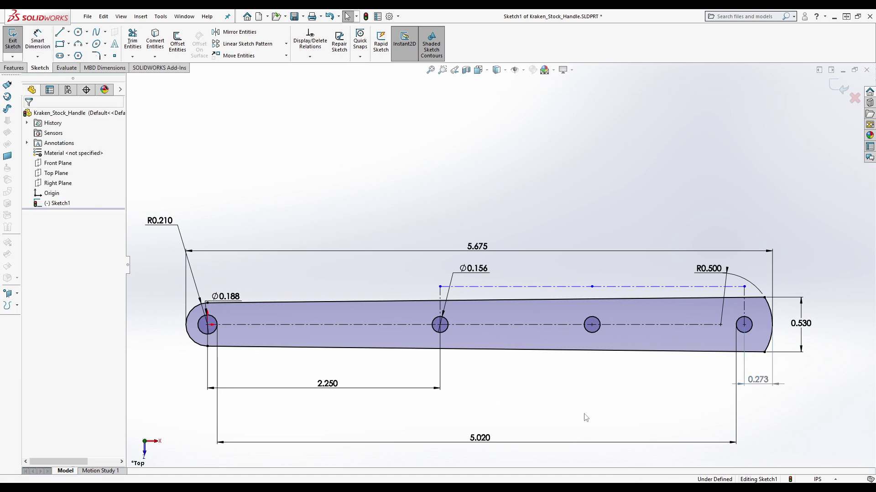
Delete the 5.020 and 0.273 dimensions, then re-pick the hole centre and right end
{"action": "left_click", "coordinate": [480, 439]}
{"action": "right_click", "coordinate": [481, 439]}
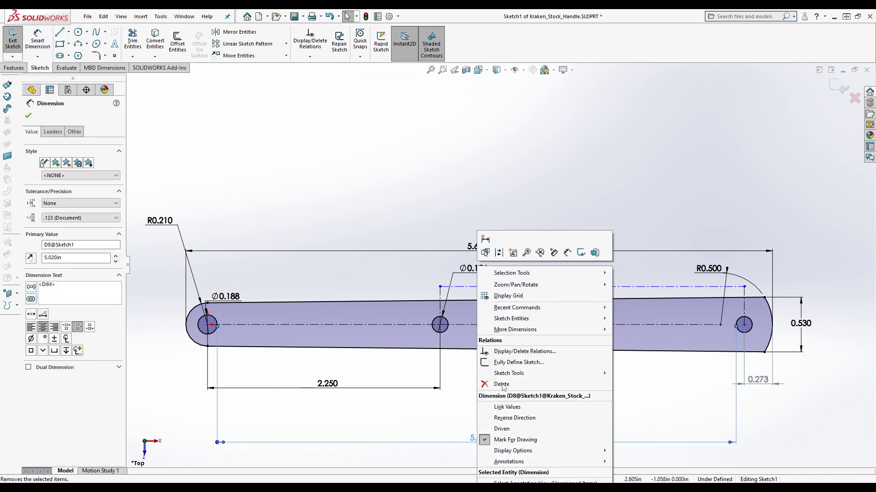
{"action": "left_click", "coordinate": [602, 385]}
{"action": "left_click", "coordinate": [758, 380]}
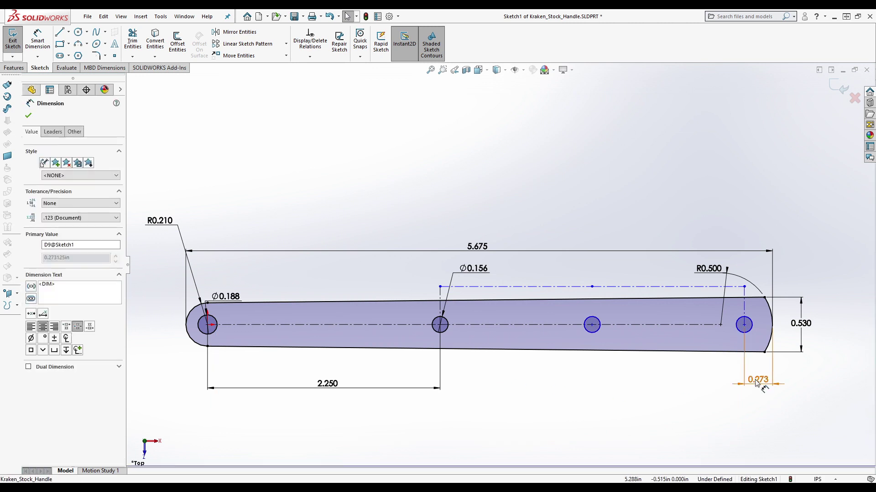
{"action": "right_click", "coordinate": [758, 383]}
{"action": "left_click", "coordinate": [765, 406]}
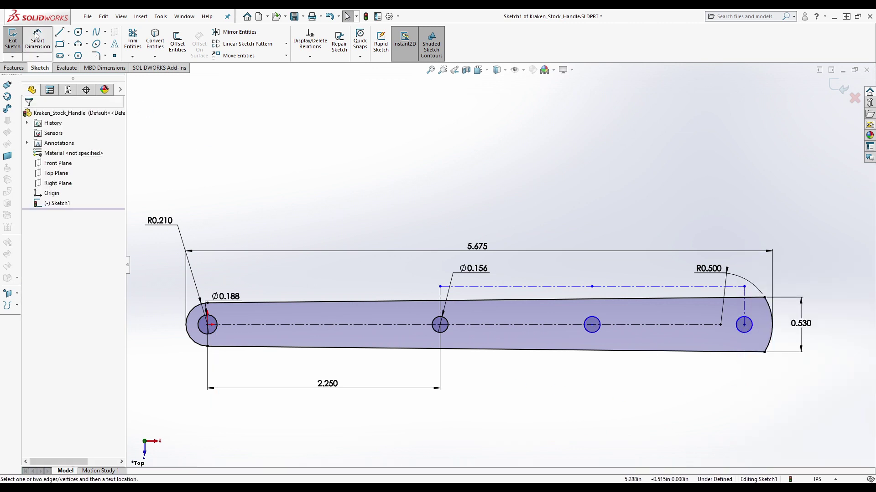
{"action": "left_click", "coordinate": [744, 325]}
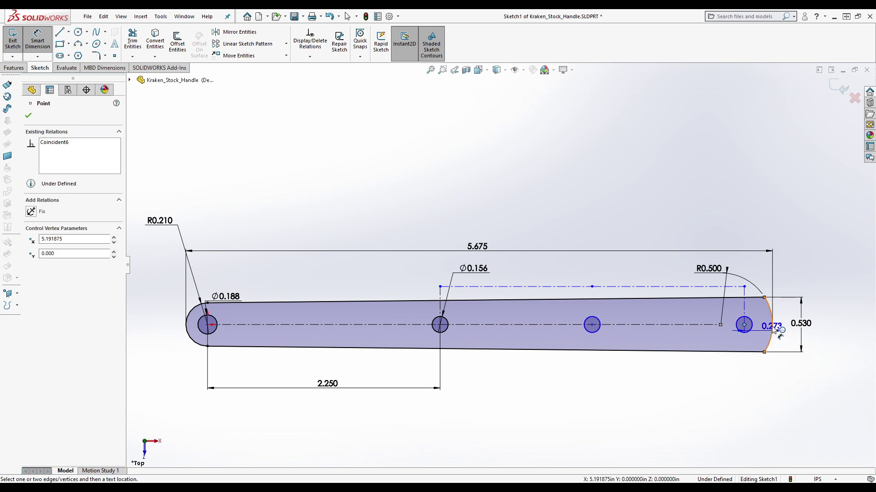
{"action": "left_click", "coordinate": [773, 332]}
Change the right hole-to-end dimension from 0.273 to 0.275 in
{"action": "left_click", "coordinate": [758, 378]}
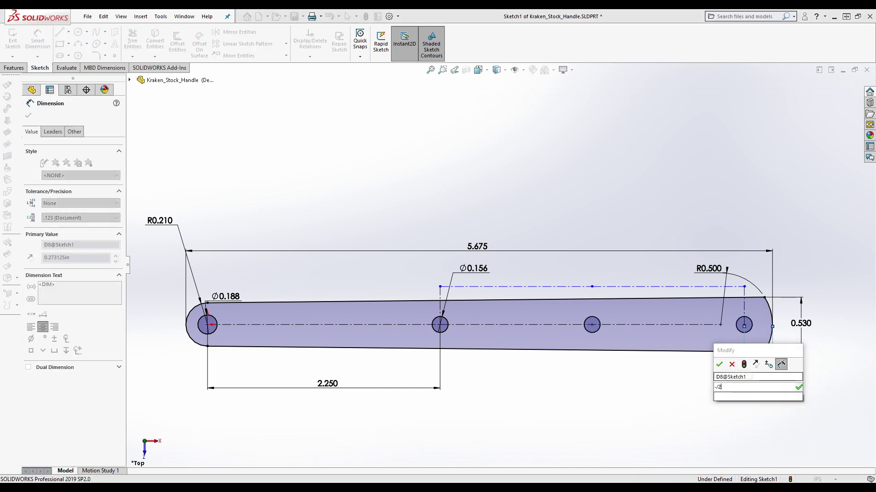
{"action": "type", "text": "="}
{"action": "key", "text": "BackSpace"}
{"action": "type", "text": "0.275"}
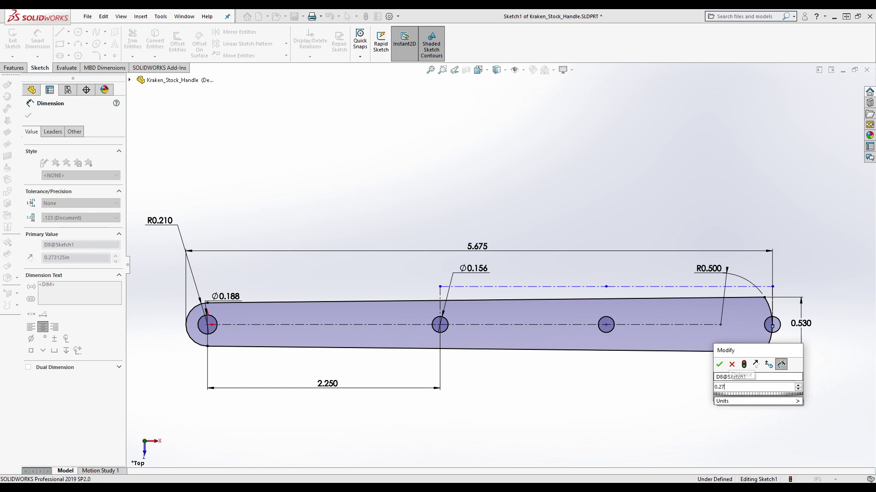
{"action": "key", "text": "Return"}
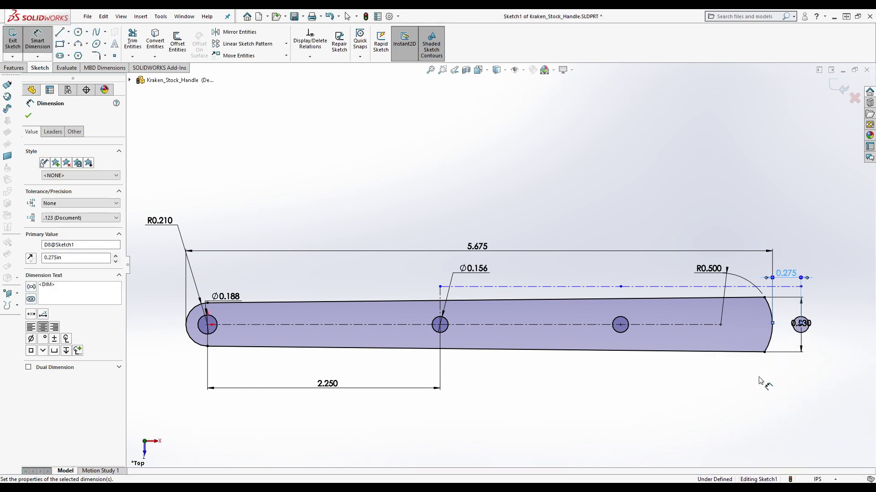
{"action": "key", "text": "Escape"}
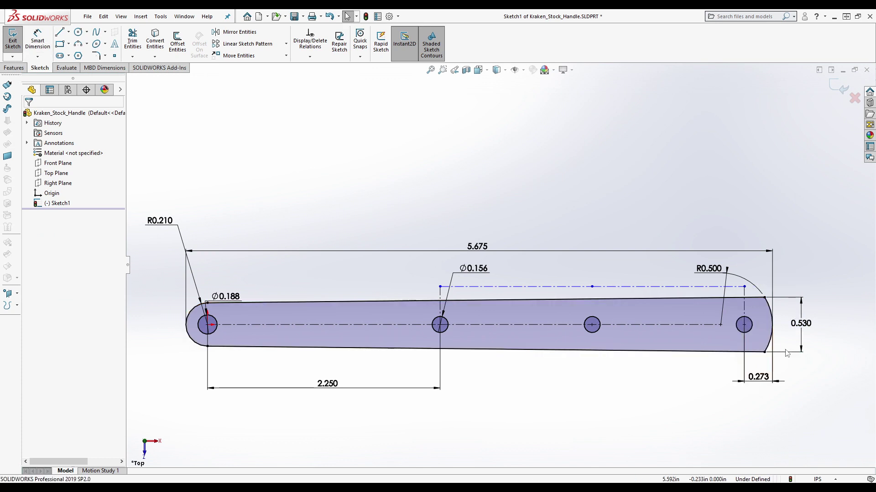
{"action": "left_click", "coordinate": [763, 381]}
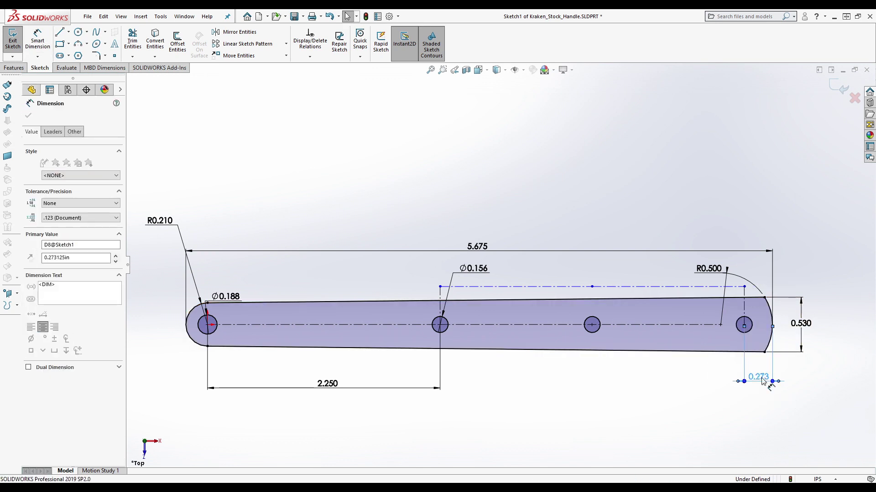
{"action": "double_click", "coordinate": [763, 380]}
{"action": "type", "text": "0.275"}
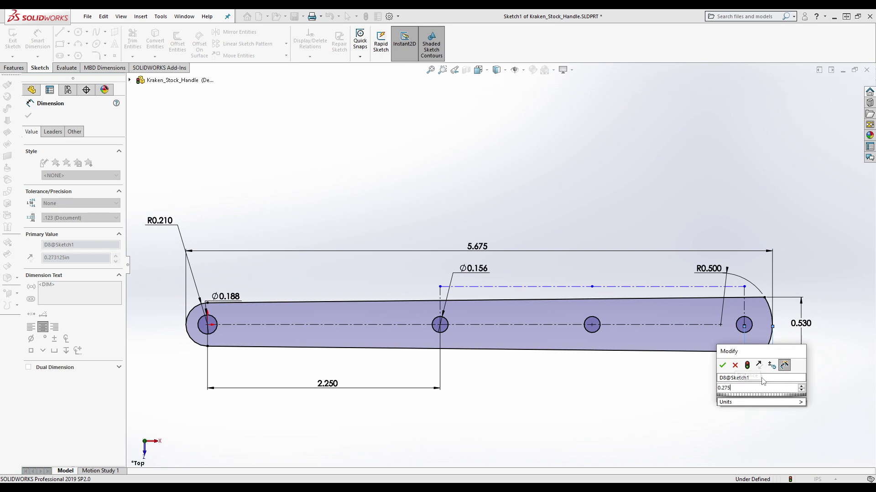
{"action": "key", "text": "Return"}
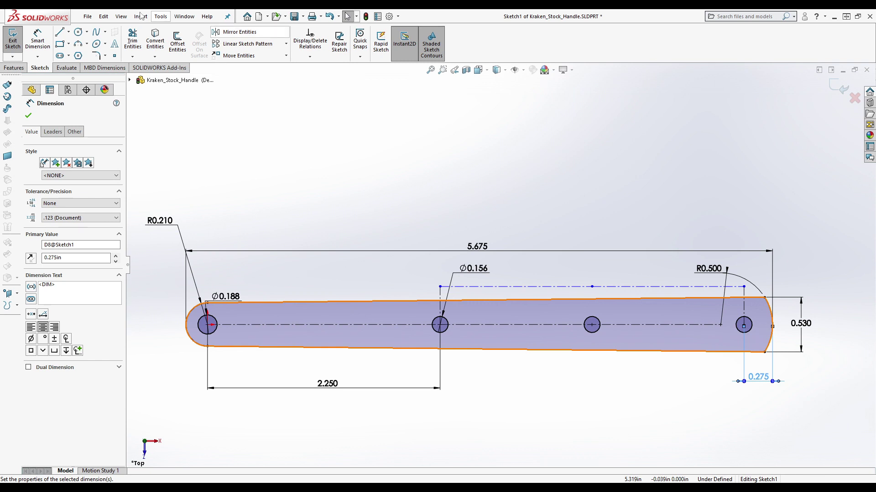
{"action": "left_click", "coordinate": [37, 41]}
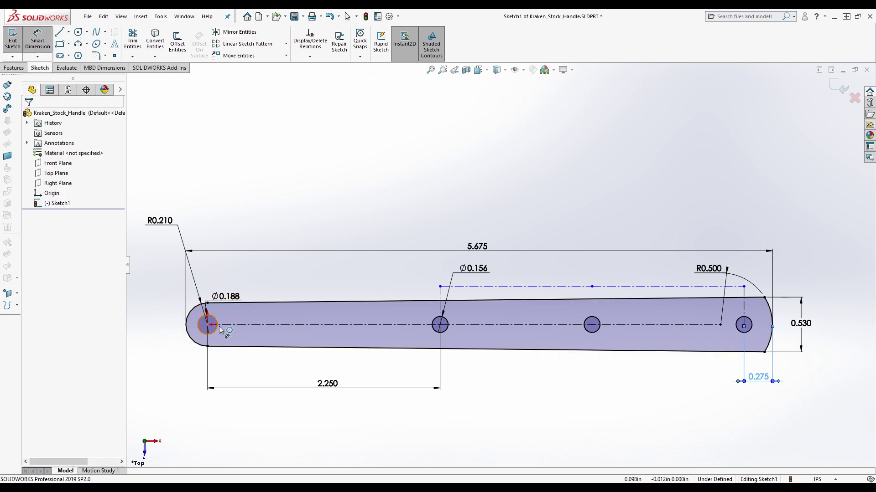
{"action": "left_click", "coordinate": [212, 327]}
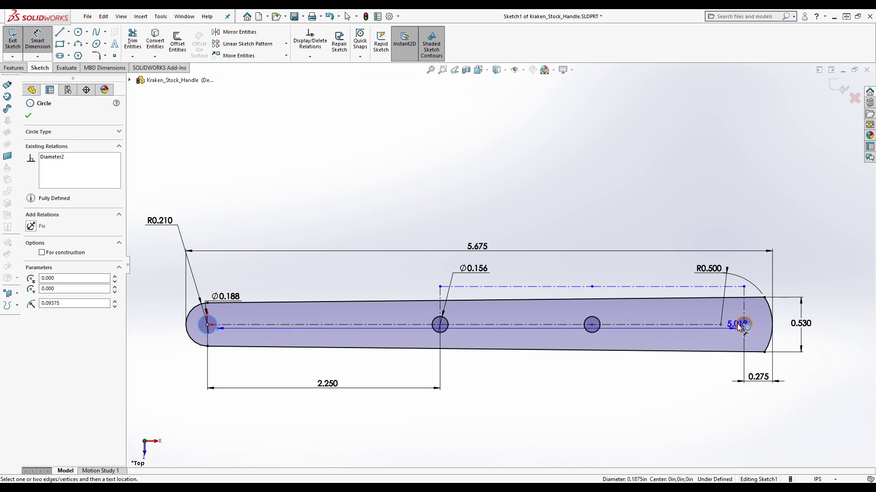
{"action": "left_click", "coordinate": [741, 326]}
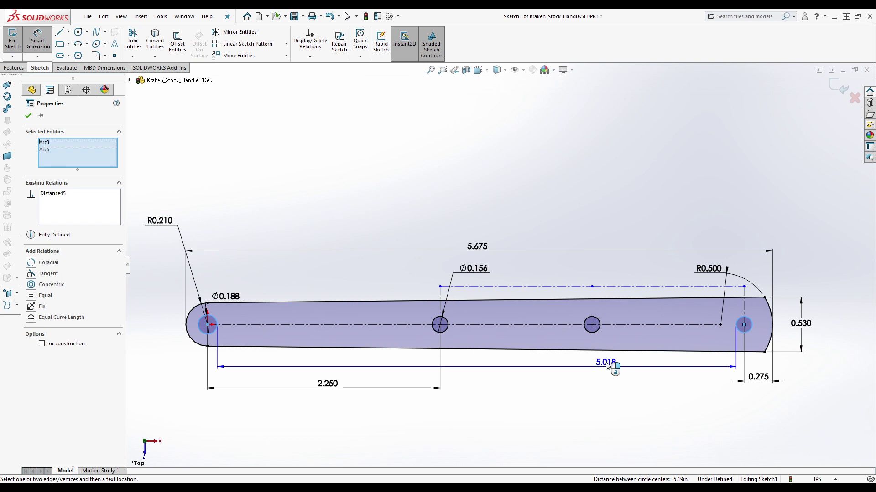
{"action": "key", "text": "Escape"}
{"action": "key", "text": "f"}
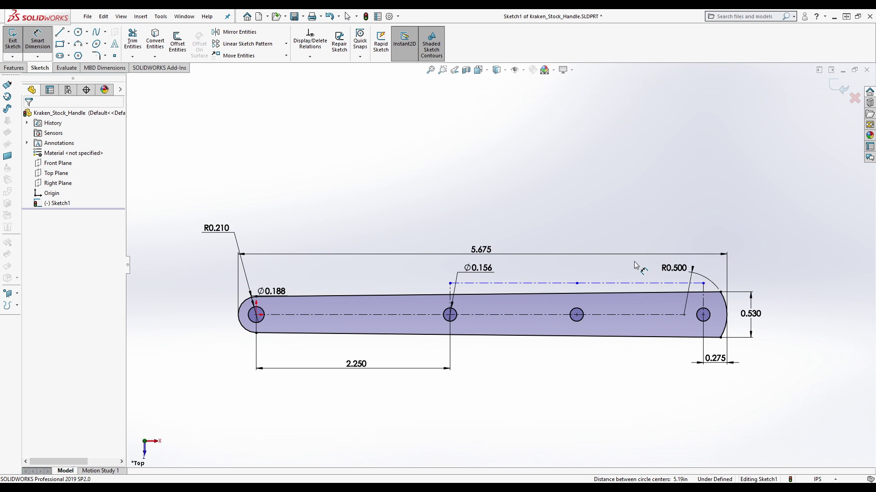
{"action": "left_click", "coordinate": [78, 32]}
{"action": "scroll", "coordinate": [338, 318], "scroll_direction": "down", "scroll_amount": 5}
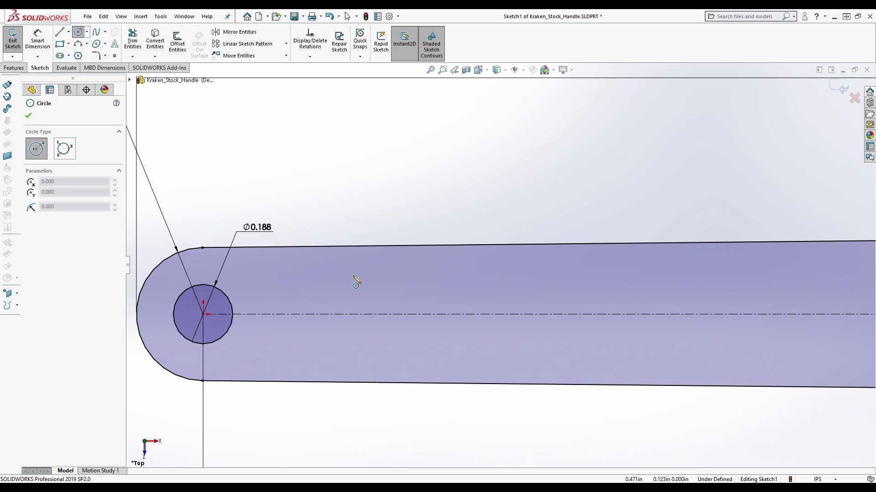
{"action": "key", "text": "Escape"}
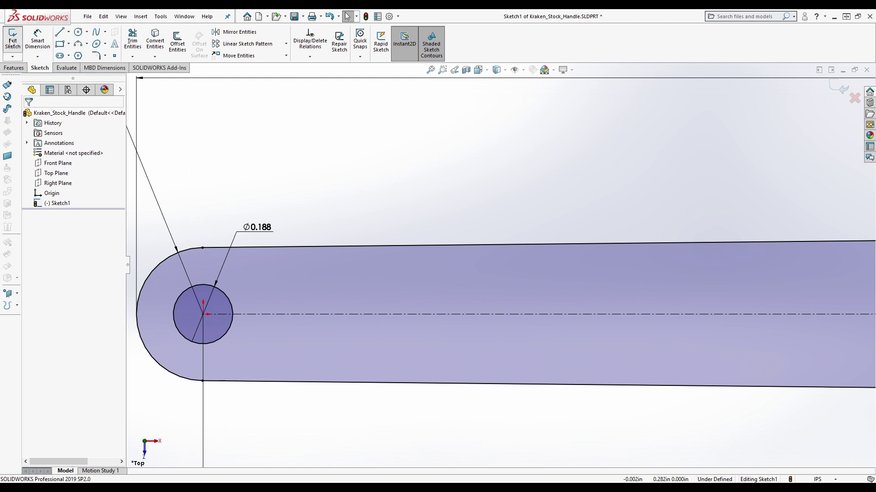
{"action": "scroll", "coordinate": [374, 228], "scroll_direction": "up", "scroll_amount": 5}
Drag the construction line higher above the handle
{"action": "scroll", "coordinate": [502, 259], "scroll_direction": "up", "scroll_amount": 3}
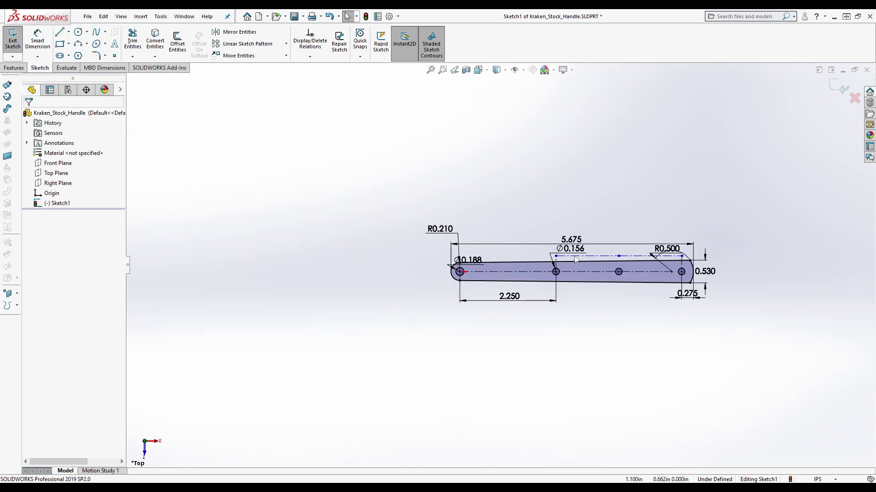
{"action": "scroll", "coordinate": [486, 253], "scroll_direction": "down", "scroll_amount": 4}
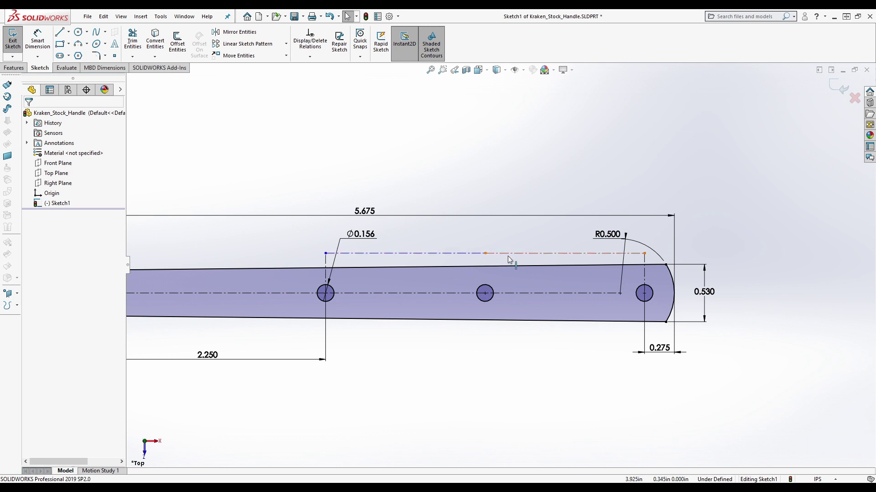
{"action": "left_click", "coordinate": [474, 253]}
{"action": "left_click_drag", "start_coordinate": [472, 268], "coordinate": [449, 252]}
{"action": "left_click", "coordinate": [606, 410]}
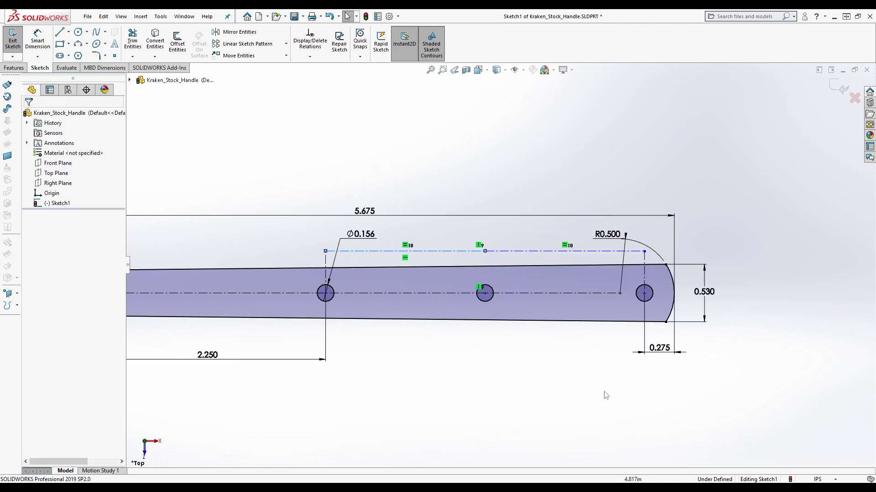
Check the relations on the Ø0.156 hole centre and the right end line's top point
{"action": "scroll", "coordinate": [616, 365], "scroll_direction": "up", "scroll_amount": 3}
{"action": "scroll", "coordinate": [399, 279], "scroll_direction": "down", "scroll_amount": 1}
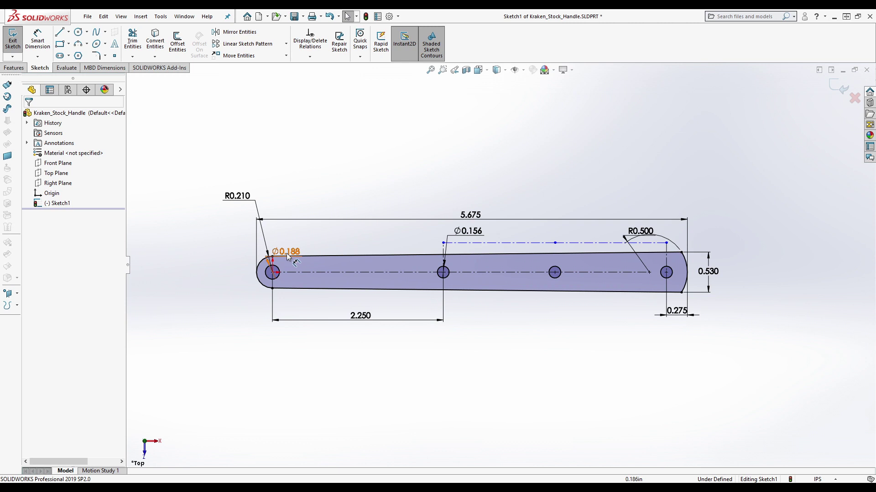
{"action": "left_click", "coordinate": [443, 272]}
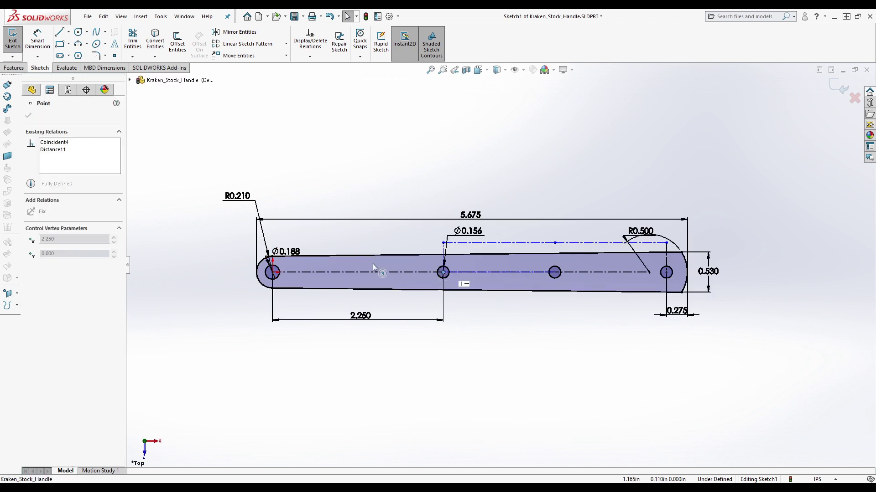
{"action": "key", "text": "Escape"}
{"action": "left_click", "coordinate": [681, 252]}
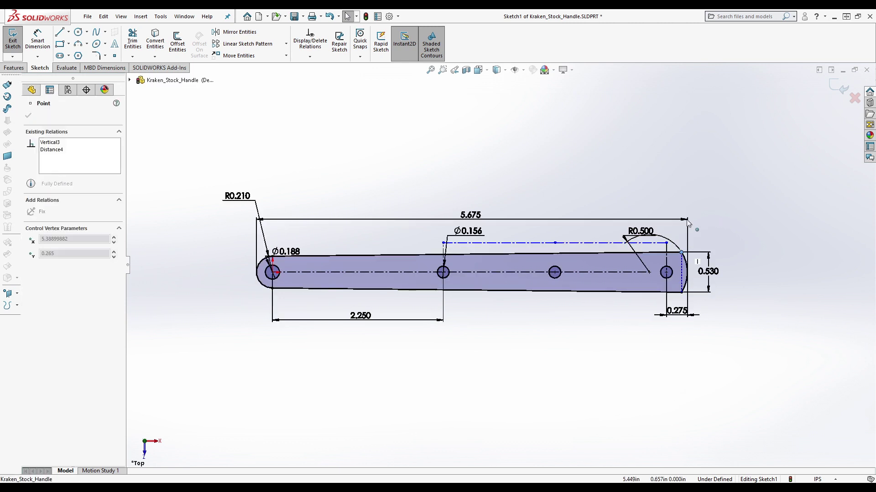
{"action": "key", "text": "Escape"}
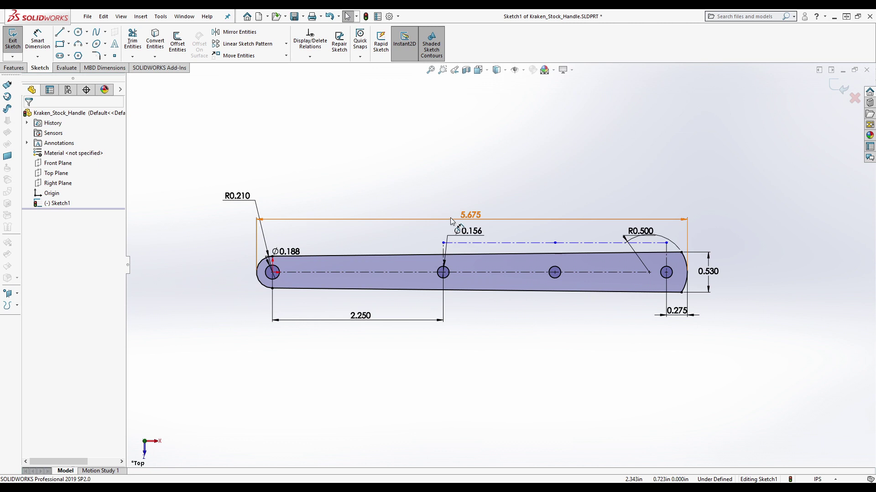
Extrude Sketch1 to a 0.5 in depth as Boss-Extrude1
{"action": "left_click", "coordinate": [20, 40]}
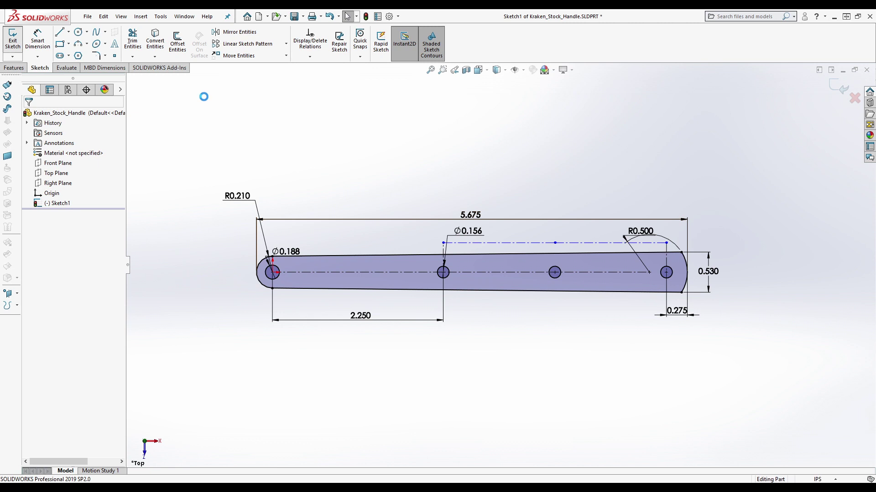
{"action": "left_click", "coordinate": [8, 69]}
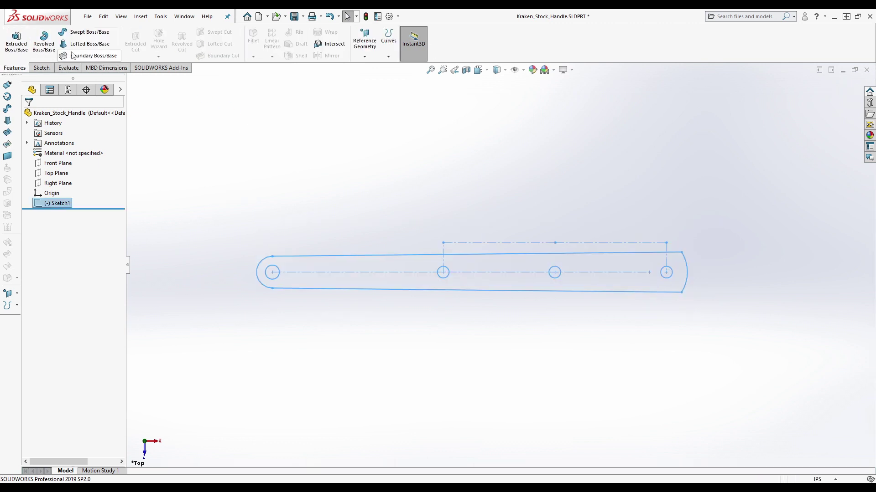
{"action": "left_click", "coordinate": [14, 39]}
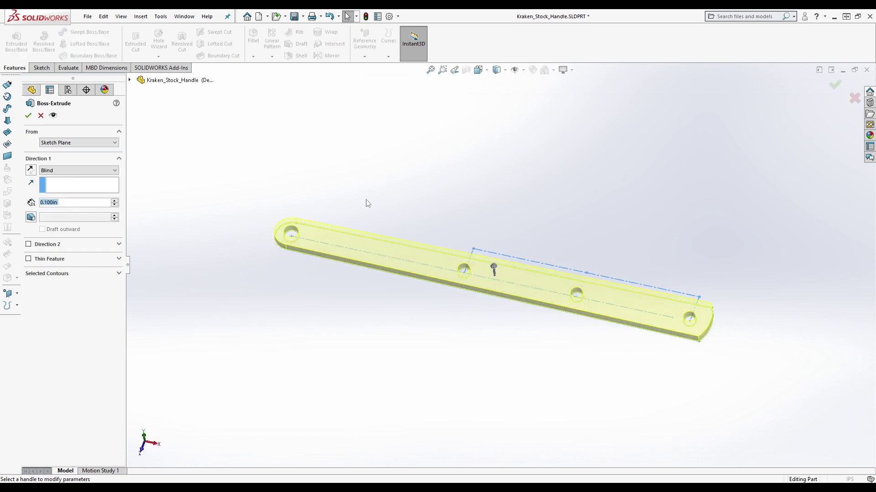
{"action": "type", "text": "0.5"}
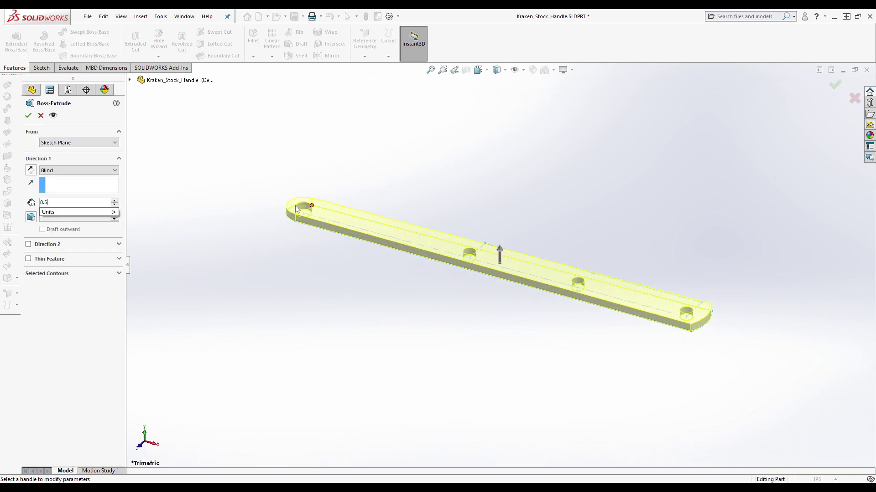
{"action": "key", "text": "Return"}
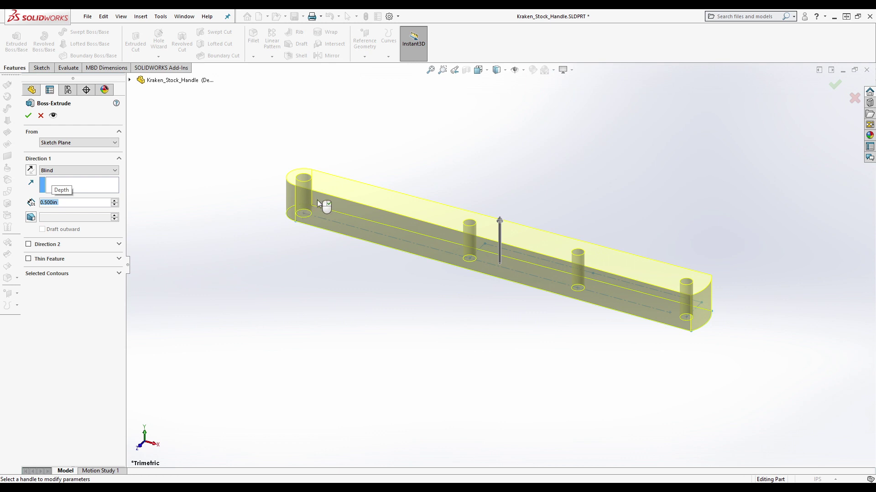
{"action": "left_click", "coordinate": [28, 116]}
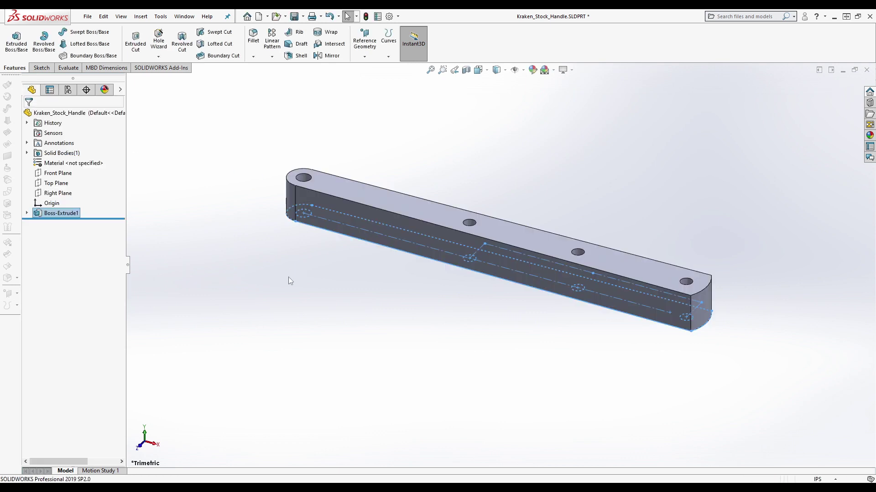
{"action": "left_click", "coordinate": [64, 214]}
Rename Boss-Extrude1 to 'Stock' and orbit to view the finished bar
{"action": "left_click", "coordinate": [57, 212]}
{"action": "type", "text": "Stock"}
{"action": "key", "text": "Return"}
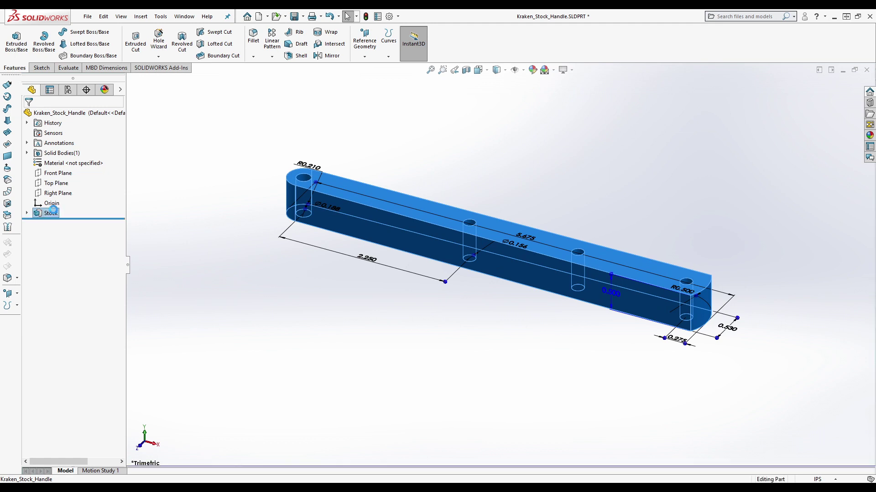
{"action": "left_click", "coordinate": [548, 183]}
{"action": "middle_click_drag", "start_coordinate": [547, 182], "coordinate": [625, 239]}
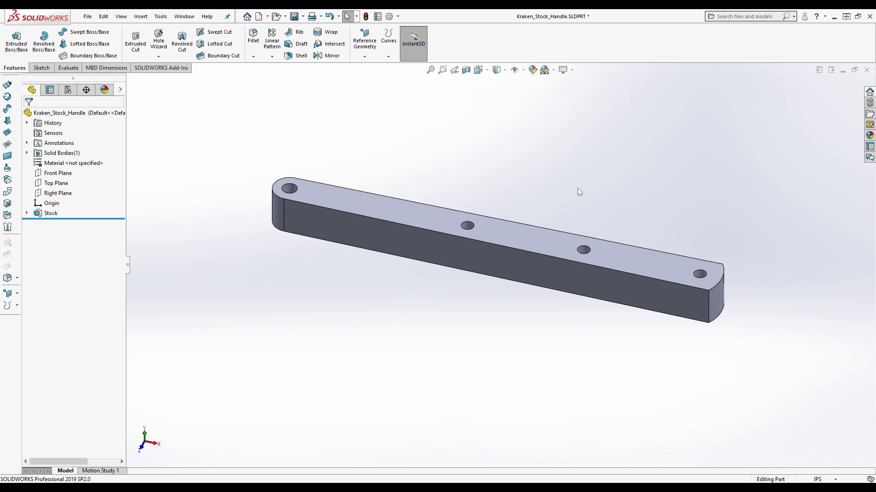
Orbit the bar, then start a new sketch and cancel it
{"action": "middle_click_drag", "start_coordinate": [578, 213], "coordinate": [424, 168]}
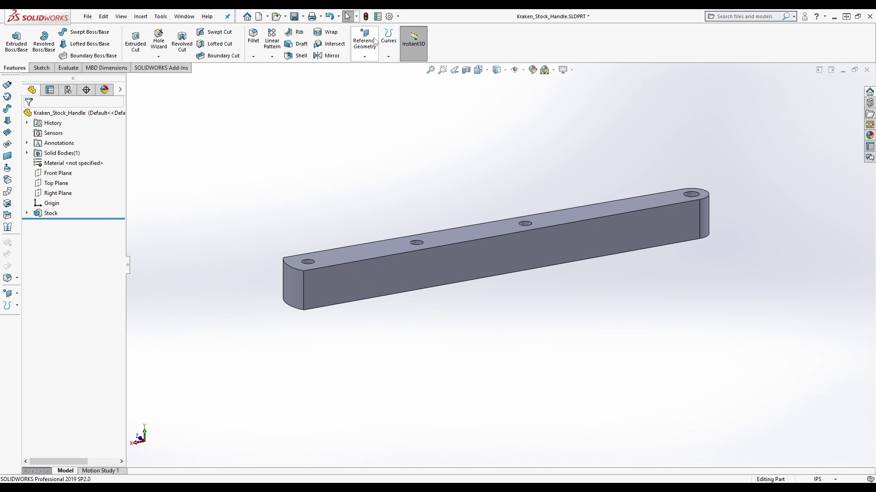
{"action": "left_click", "coordinate": [42, 67]}
{"action": "left_click", "coordinate": [12, 37]}
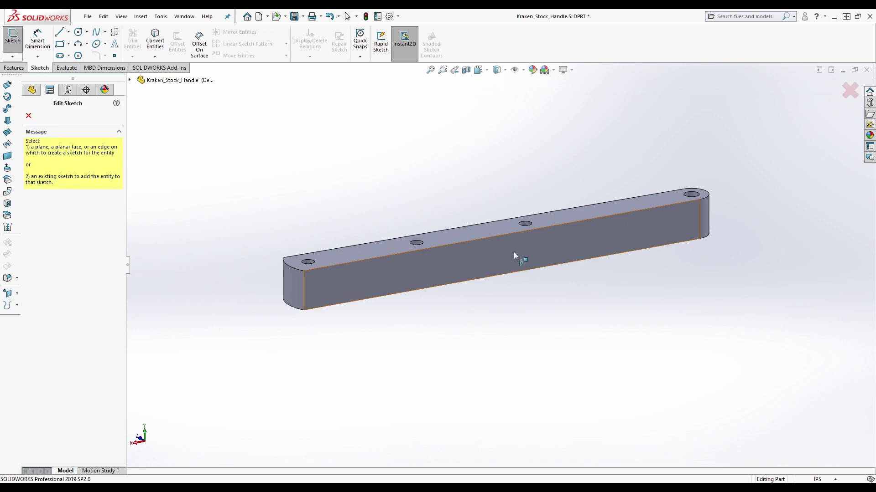
{"action": "mouse_move", "coordinate": [506, 253]}
{"action": "middle_mouse_down"}
{"action": "mouse_move", "coordinate": [479, 271]}
{"action": "mouse_move", "coordinate": [477, 262]}
{"action": "middle_mouse_up"}
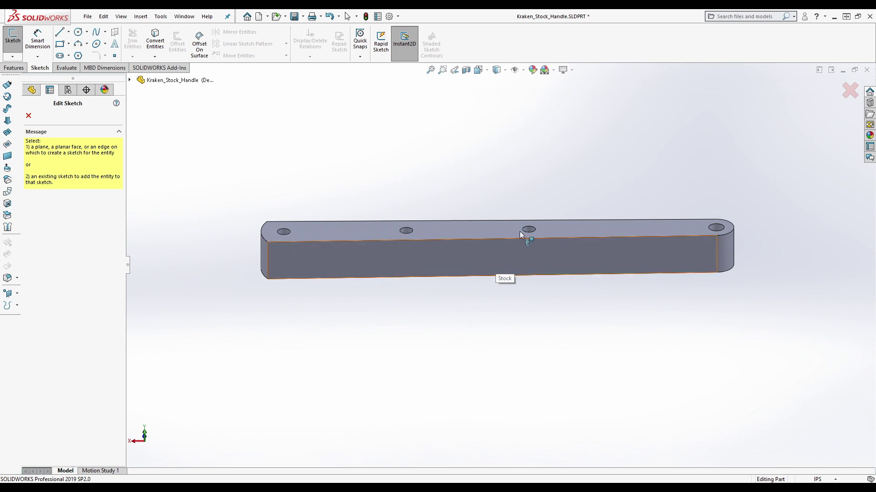
{"action": "key", "text": "Left"}
{"action": "key", "text": "Left"}
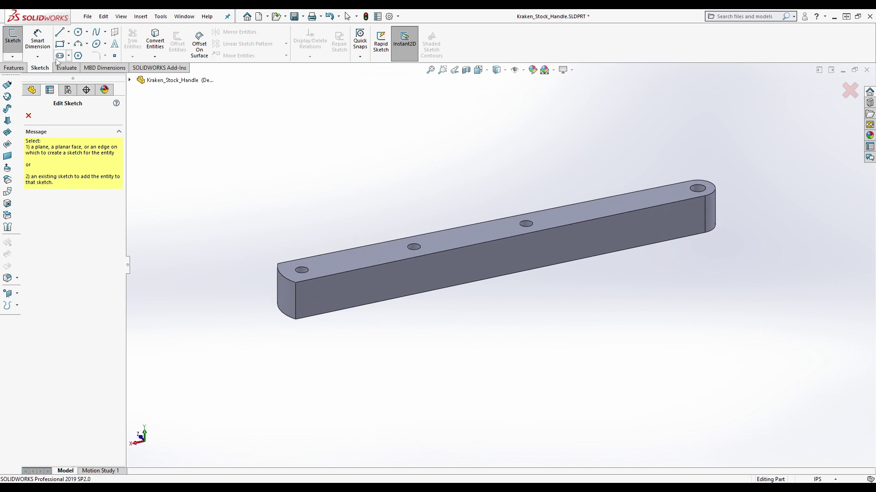
{"action": "left_click", "coordinate": [29, 115]}
Start a new reference plane based on the bar's long side face
{"action": "left_click", "coordinate": [15, 69]}
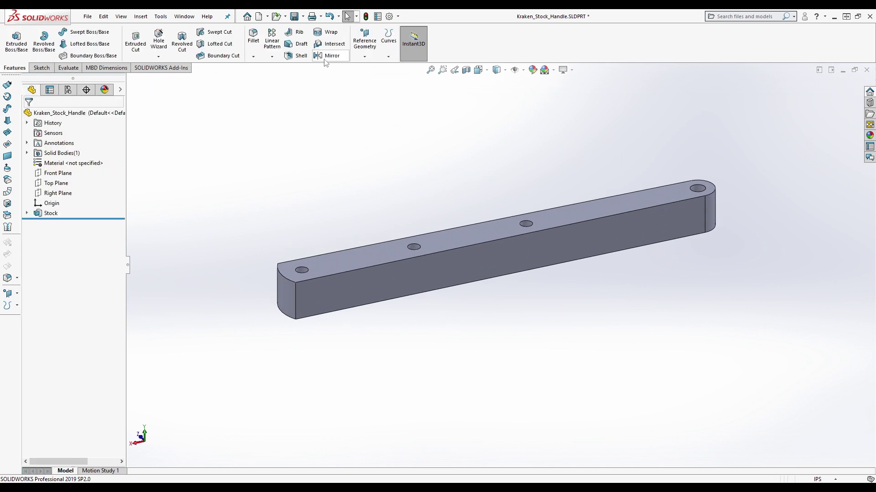
{"action": "left_click", "coordinate": [364, 51]}
{"action": "left_click", "coordinate": [380, 68]}
{"action": "middle_click_drag", "start_coordinate": [469, 176], "coordinate": [449, 302]}
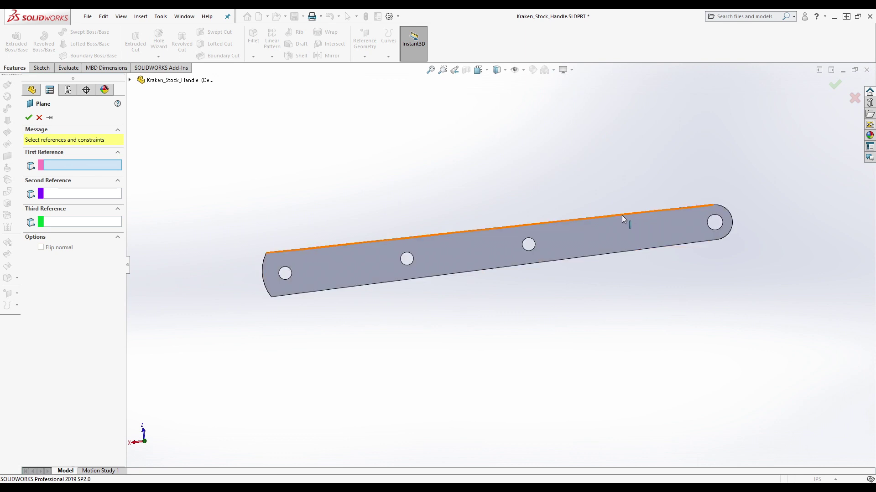
{"action": "middle_click_drag", "start_coordinate": [414, 224], "coordinate": [528, 117]}
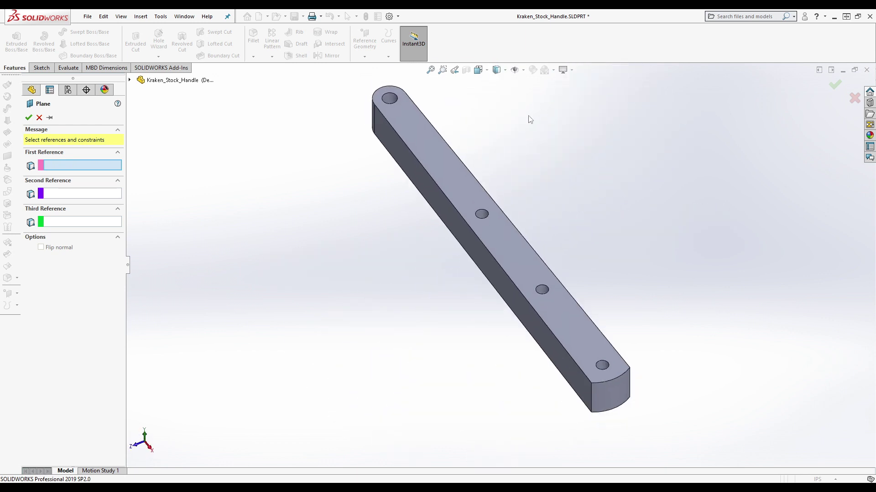
{"action": "left_click", "coordinate": [473, 255]}
{"action": "middle_click_drag", "start_coordinate": [621, 236], "coordinate": [174, 258]}
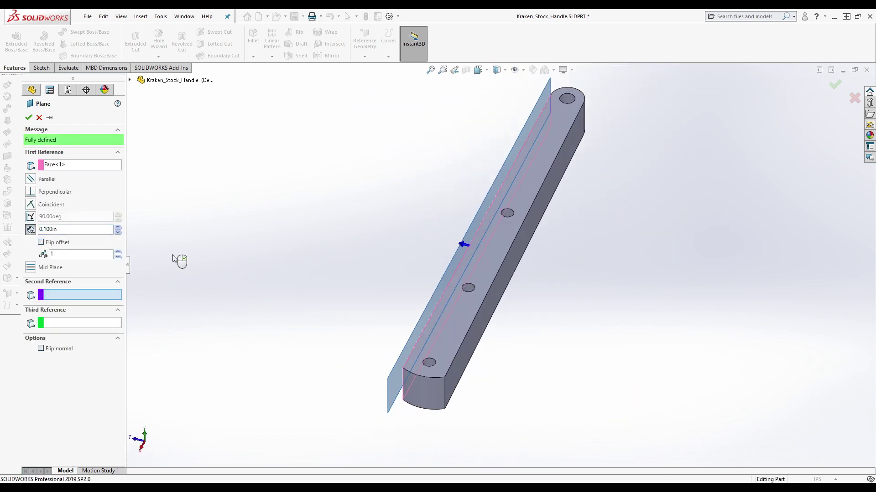
Flip the plane's offset and normal, set the offset to 0.75 in, and accept Plane1
{"action": "left_click", "coordinate": [42, 242]}
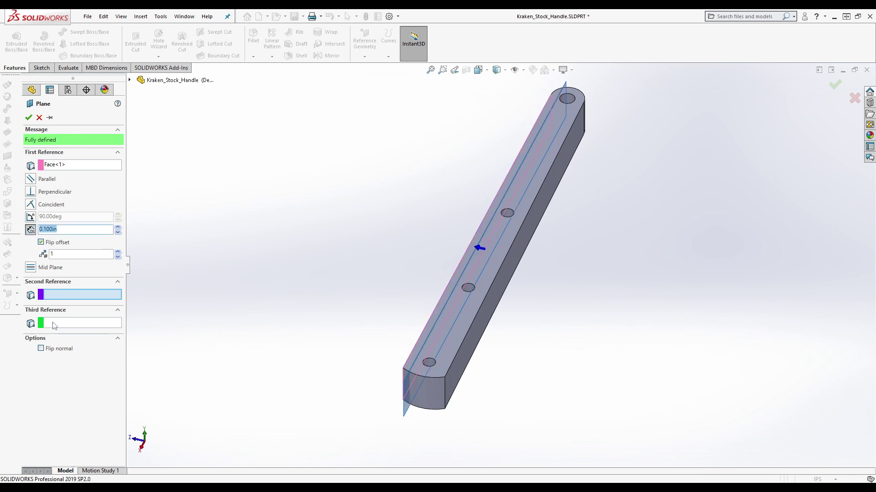
{"action": "left_click", "coordinate": [42, 349]}
{"action": "type", "text": "1"}
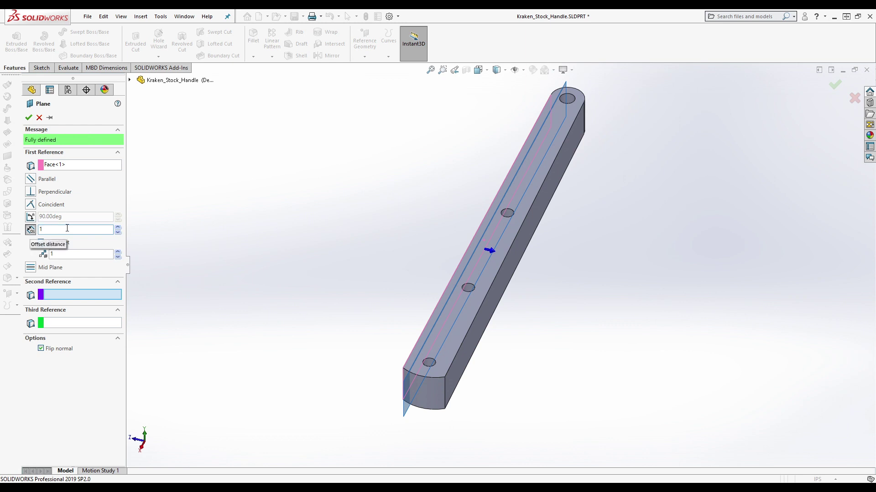
{"action": "key", "text": "Return"}
{"action": "double_click", "coordinate": [55, 229]}
{"action": "type", "text": "0.75"}
{"action": "key", "text": "Return"}
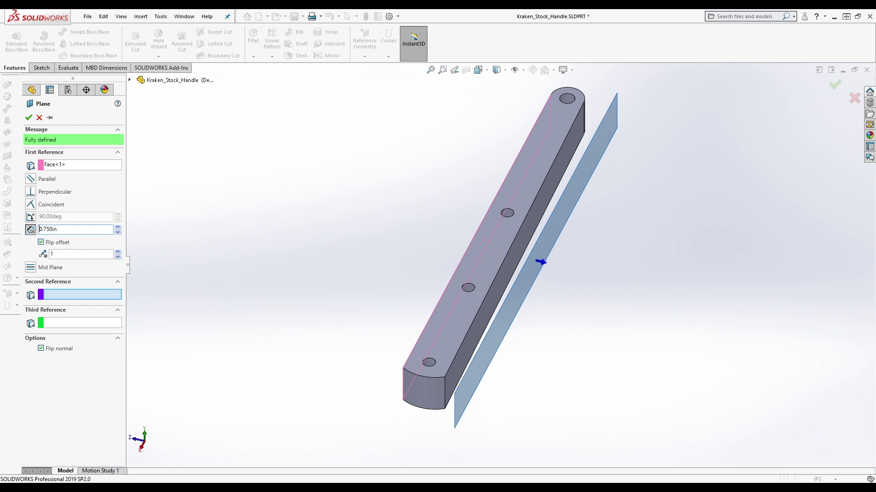
{"action": "left_click", "coordinate": [29, 117]}
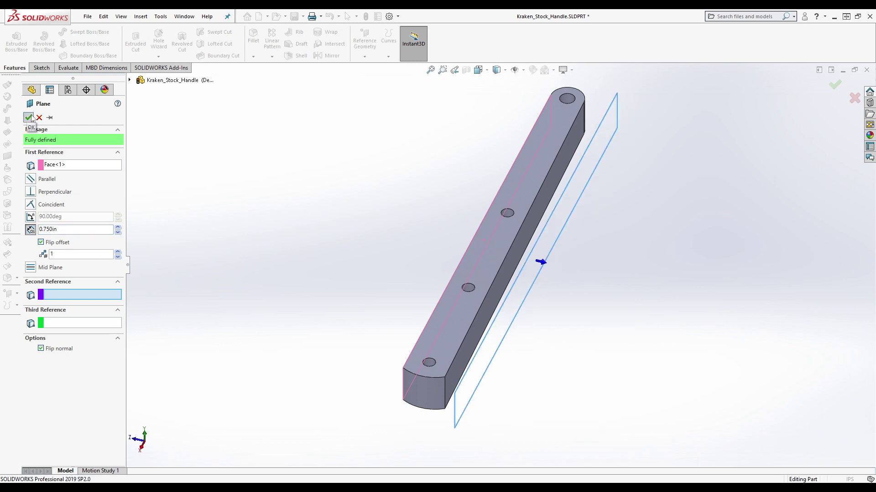
{"action": "middle_click_drag", "start_coordinate": [687, 350], "coordinate": [629, 275]}
{"action": "middle_click_drag", "start_coordinate": [573, 259], "coordinate": [473, 444]}
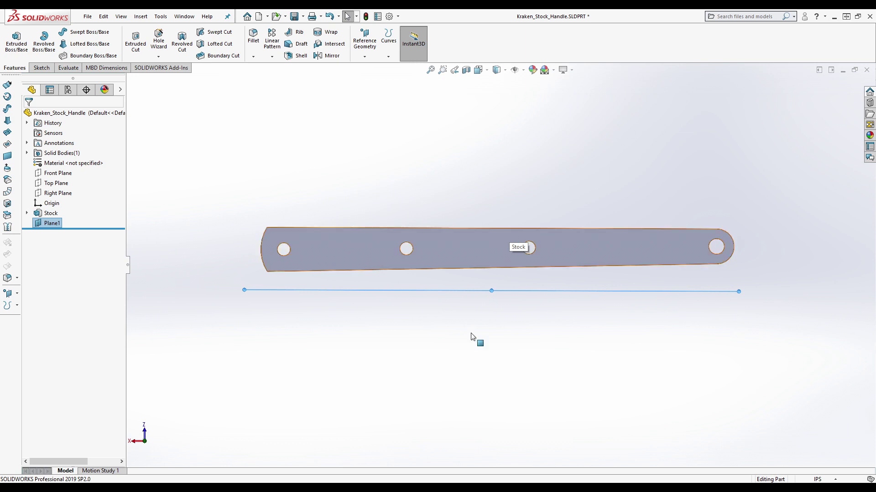
Open a sketch on Plane1 viewed face-on and start a line at the bar's right edge
{"action": "middle_click_drag", "start_coordinate": [489, 389], "coordinate": [483, 213]}
{"action": "key", "text": "ctrl+8"}
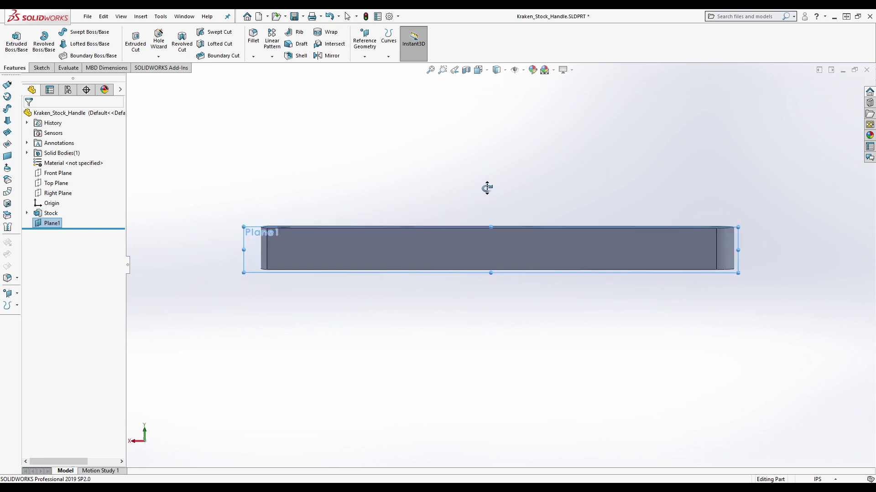
{"action": "left_click", "coordinate": [472, 175]}
{"action": "left_click", "coordinate": [41, 68]}
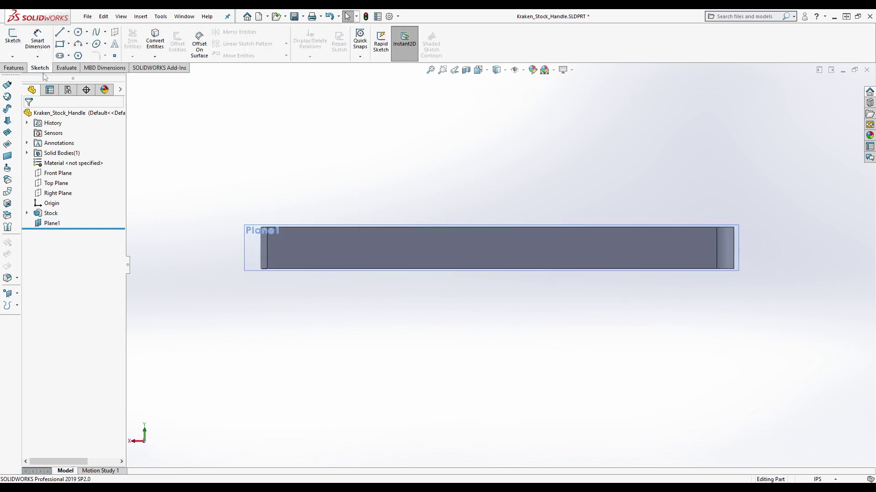
{"action": "left_click", "coordinate": [13, 37]}
{"action": "left_click", "coordinate": [240, 236]}
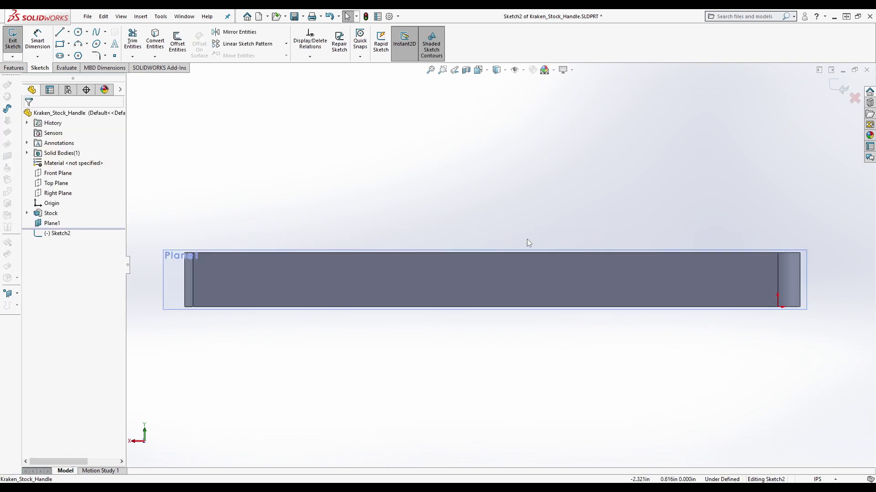
{"action": "left_click", "coordinate": [60, 32]}
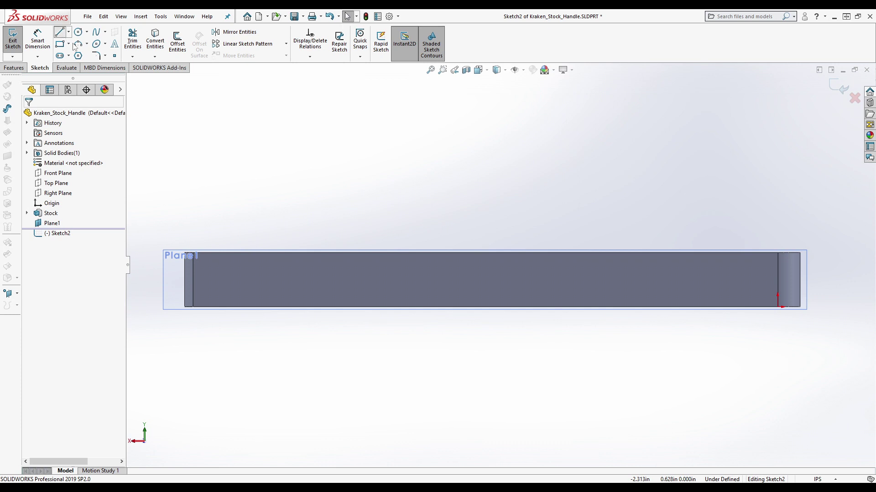
{"action": "left_click", "coordinate": [800, 270]}
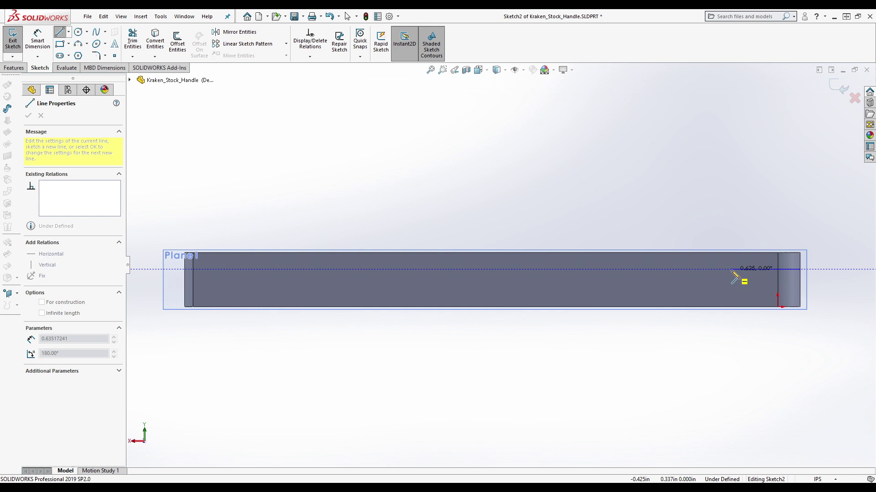
Finish the short right-hand line and add a shallow three-point transition arc
{"action": "left_click", "coordinate": [727, 270]}
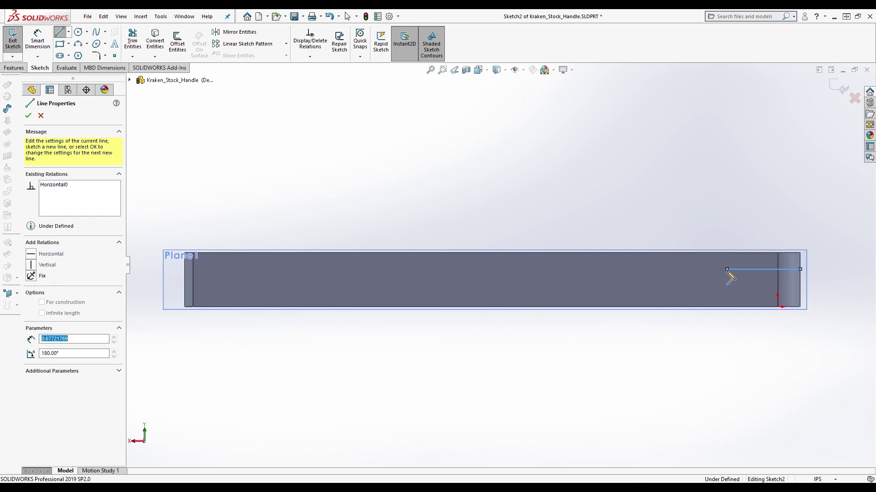
{"action": "scroll", "coordinate": [735, 265], "scroll_direction": "down", "scroll_amount": 2}
{"action": "key", "text": "Escape"}
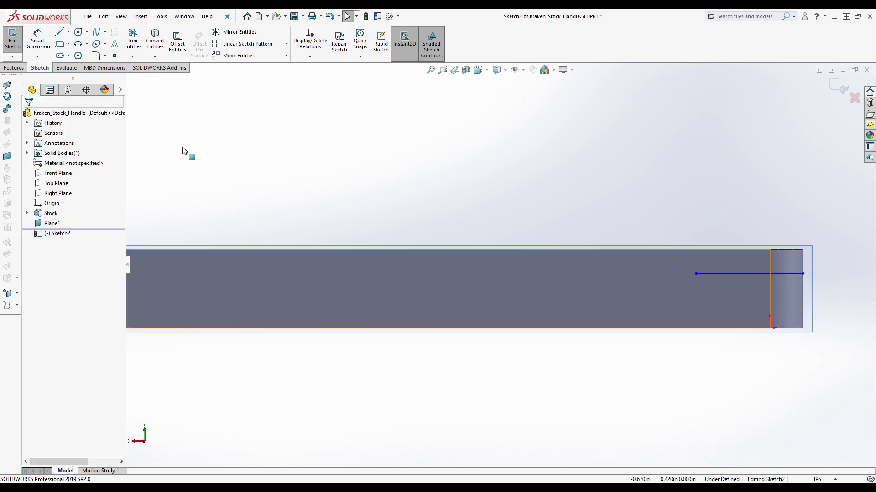
{"action": "left_click", "coordinate": [79, 46]}
{"action": "left_click", "coordinate": [695, 274]}
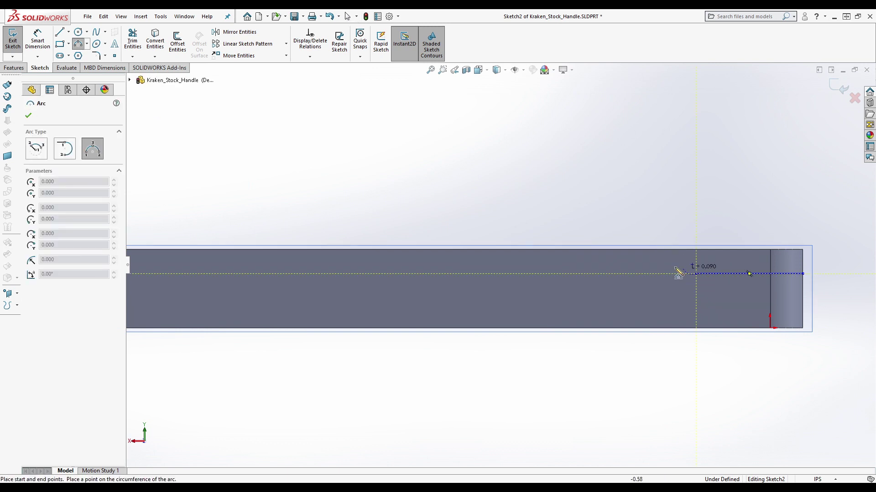
{"action": "left_click", "coordinate": [674, 269]}
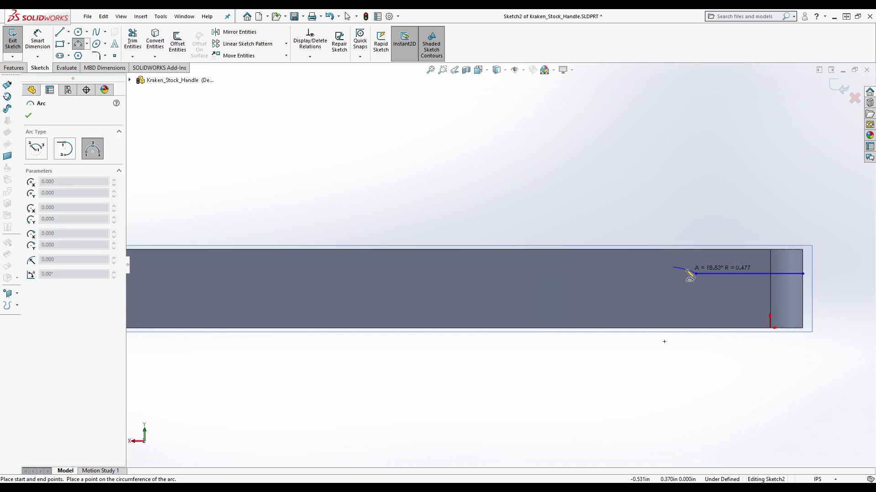
{"action": "left_click", "coordinate": [686, 271]}
{"action": "scroll", "coordinate": [502, 258], "scroll_direction": "up", "scroll_amount": 3}
Draw the long horizontal slot line and a three-point arc rounding its left end
{"action": "left_click", "coordinate": [59, 32]}
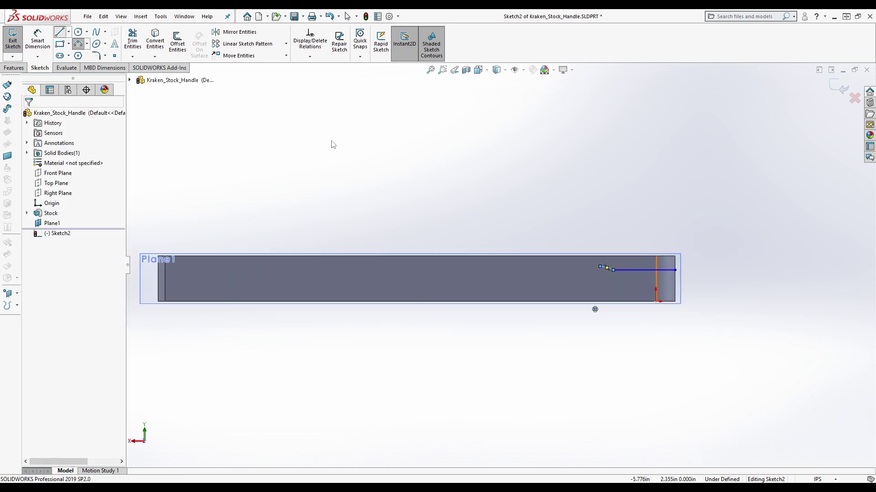
{"action": "left_click", "coordinate": [607, 268]}
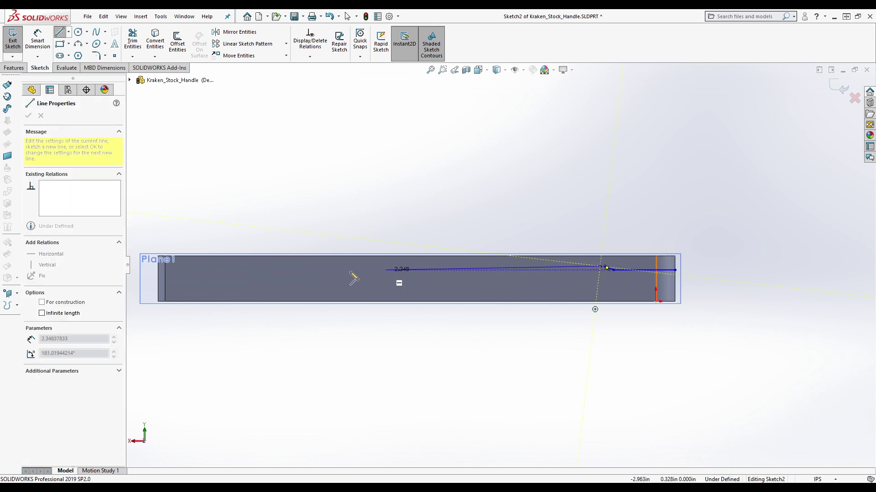
{"action": "left_click", "coordinate": [234, 267]}
{"action": "key", "text": "Escape"}
{"action": "key", "text": "Escape"}
{"action": "left_click", "coordinate": [80, 44]}
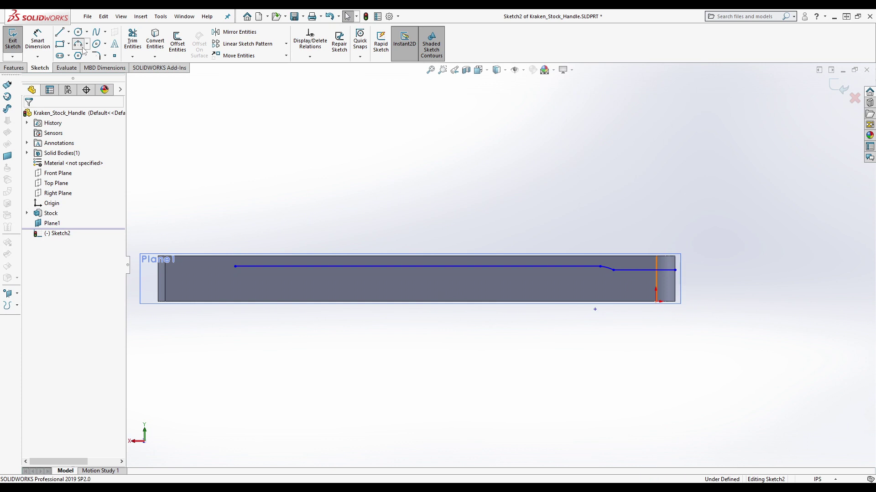
{"action": "left_click", "coordinate": [235, 267]}
{"action": "left_click", "coordinate": [235, 292]}
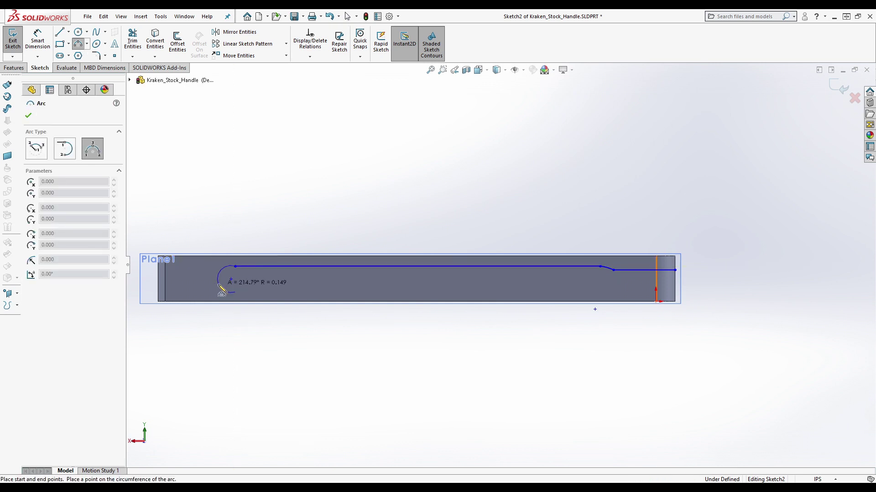
{"action": "left_click", "coordinate": [222, 280]}
{"action": "scroll", "coordinate": [307, 269], "scroll_direction": "down", "scroll_amount": 2}
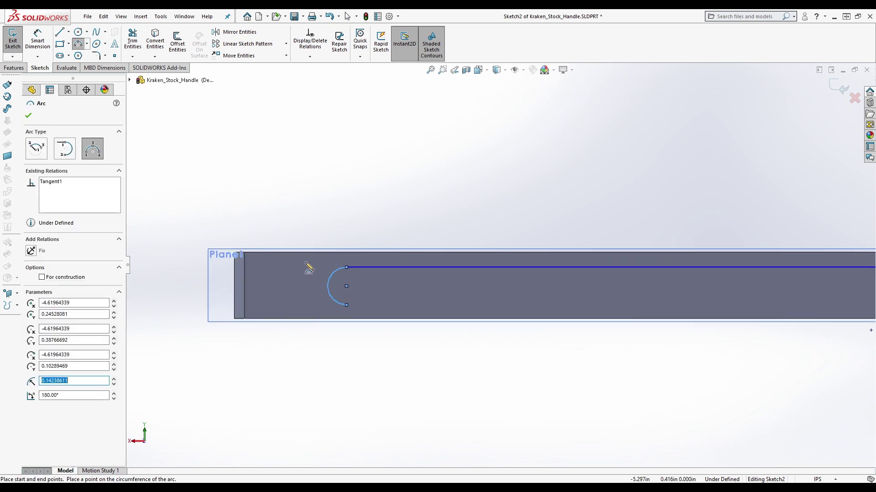
{"action": "key", "text": "Escape"}
{"action": "scroll", "coordinate": [410, 280], "scroll_direction": "up", "scroll_amount": 2}
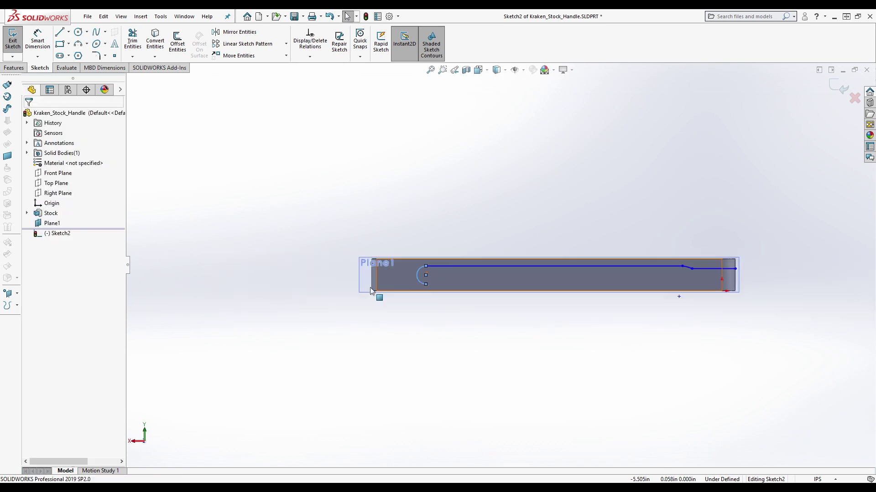
{"action": "scroll", "coordinate": [562, 257], "scroll_direction": "down", "scroll_amount": 1}
Draw a centerline across the stock from the right-edge midpoint to the left-edge midpoint
{"action": "left_click", "coordinate": [59, 31]}
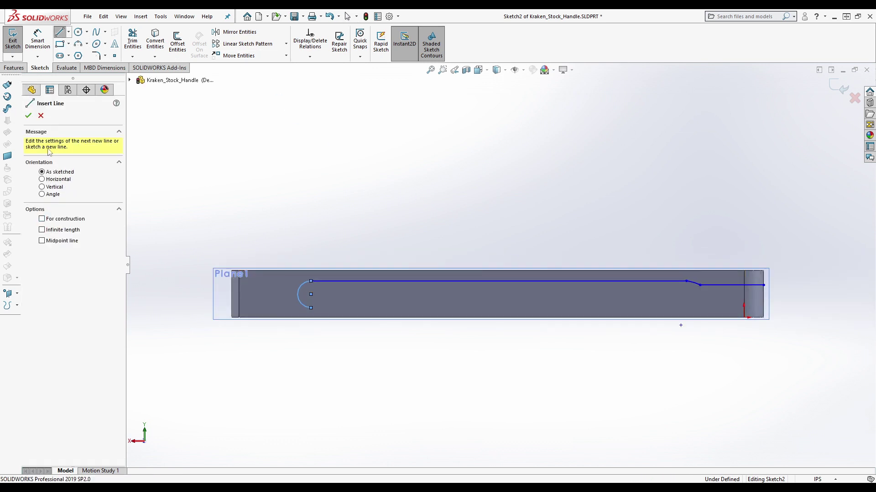
{"action": "left_click", "coordinate": [69, 31]}
{"action": "left_click", "coordinate": [81, 54]}
{"action": "left_click", "coordinate": [764, 294]}
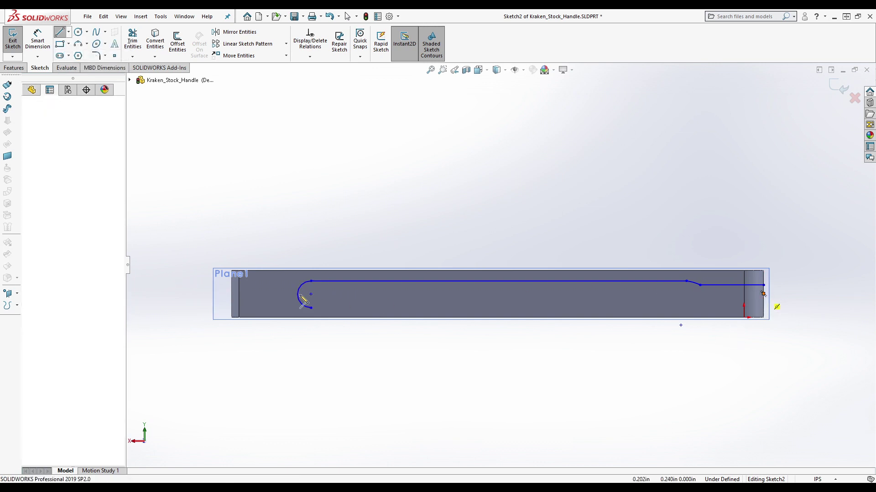
{"action": "left_click", "coordinate": [232, 294]}
{"action": "key", "text": "Escape"}
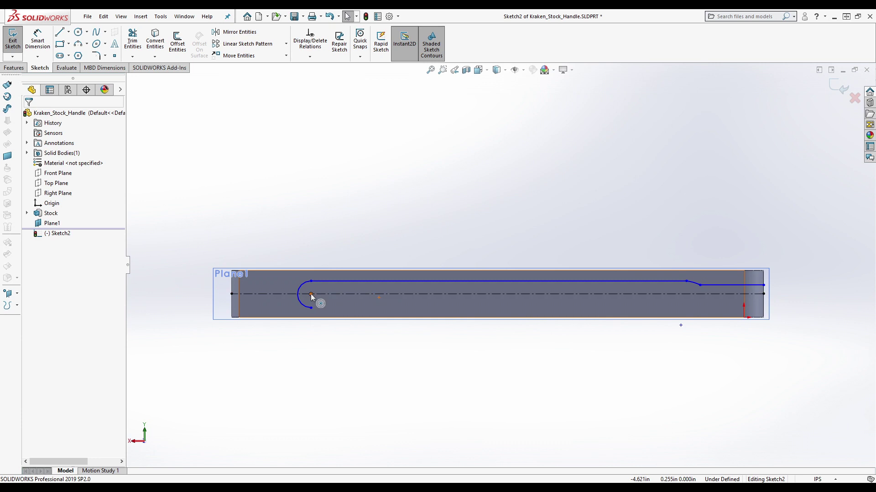
Select and then deselect the centerline, and launch Mirror Entities
{"action": "left_click", "coordinate": [333, 294]}
{"action": "left_click", "coordinate": [496, 295], "text": "ctrl"}
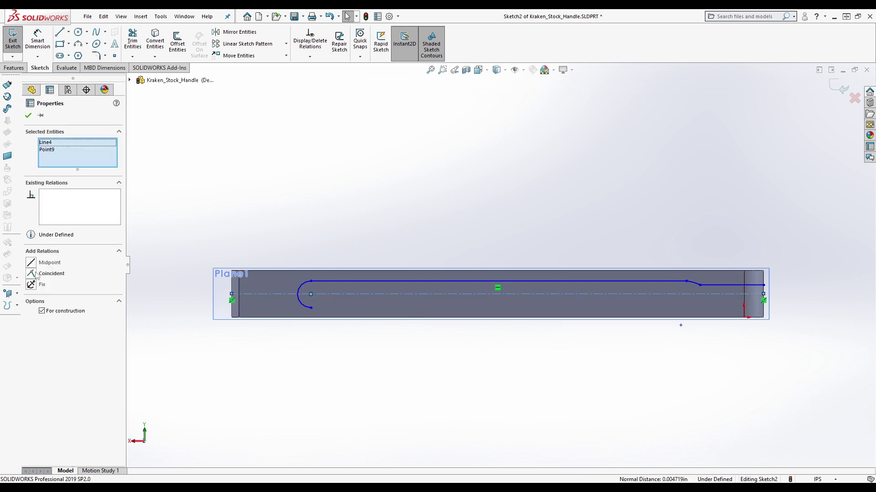
{"action": "left_click", "coordinate": [405, 372]}
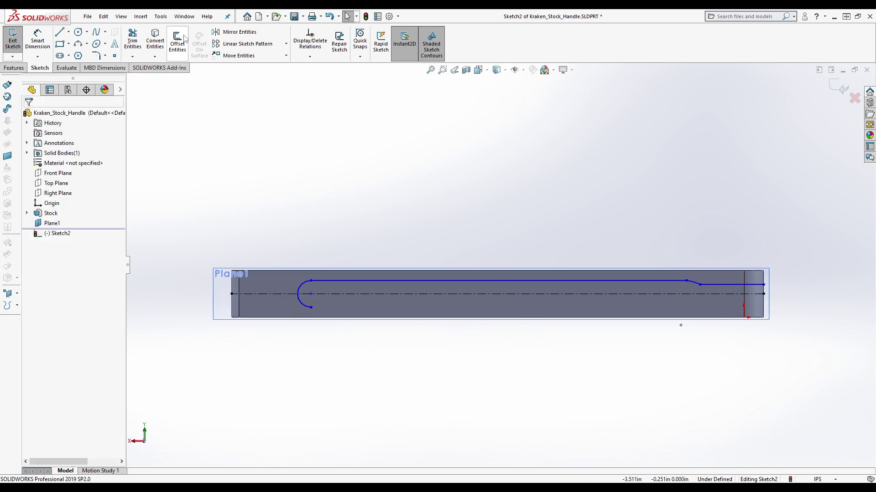
{"action": "left_click", "coordinate": [238, 31]}
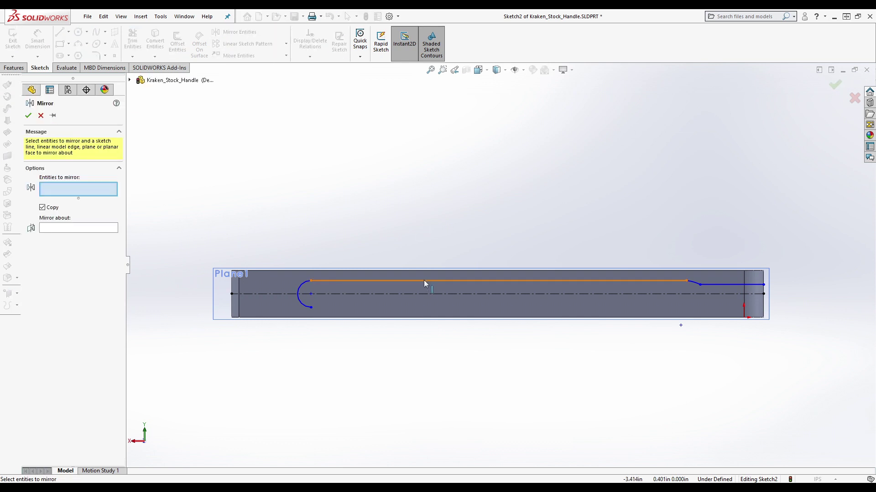
Mirror Line3, Arc1 and Line1 about the centerline to create the slot's lower half
{"action": "left_click", "coordinate": [424, 281]}
{"action": "left_click", "coordinate": [693, 283]}
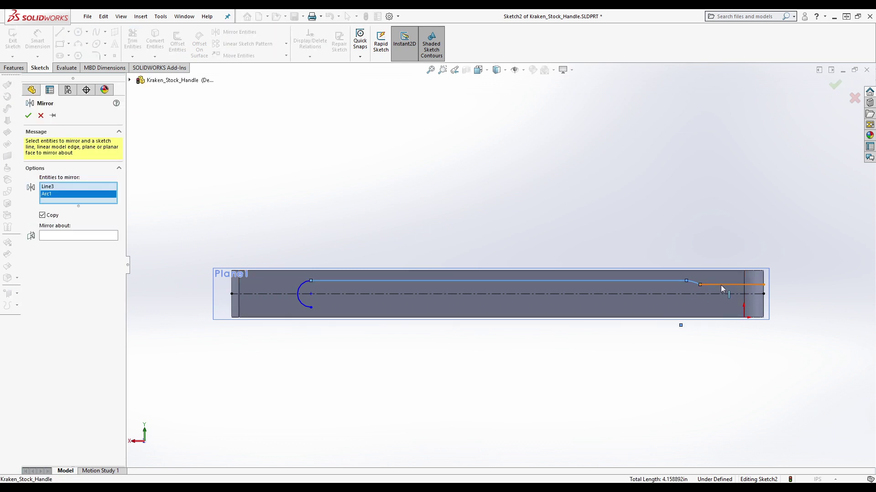
{"action": "left_click", "coordinate": [721, 286]}
{"action": "left_click", "coordinate": [82, 244]}
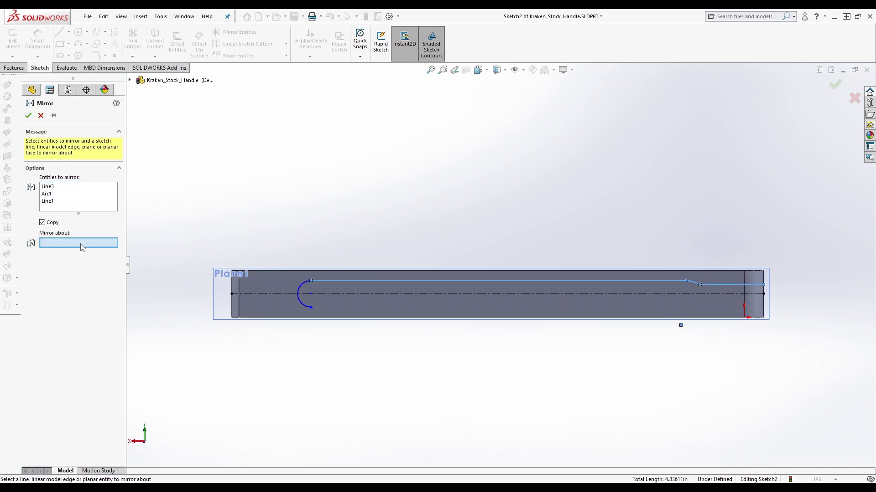
{"action": "left_click", "coordinate": [395, 294]}
{"action": "left_click", "coordinate": [28, 116]}
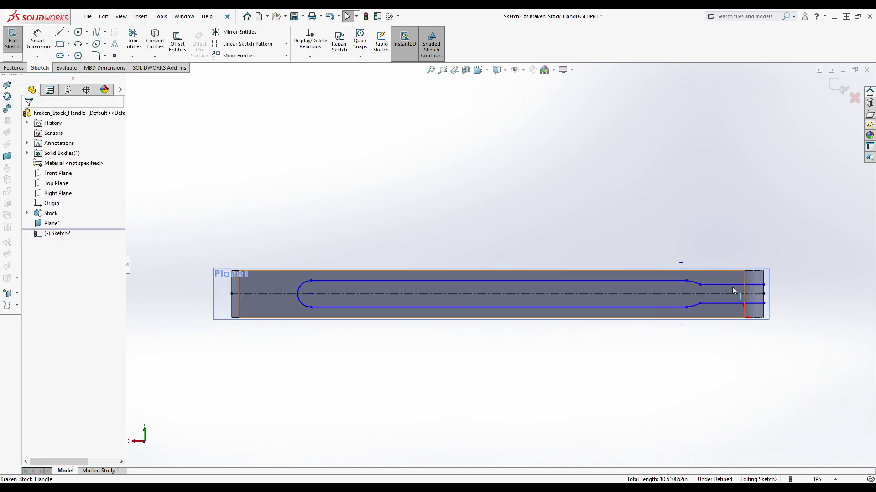
{"action": "scroll", "coordinate": [732, 286], "scroll_direction": "down", "scroll_amount": 6}
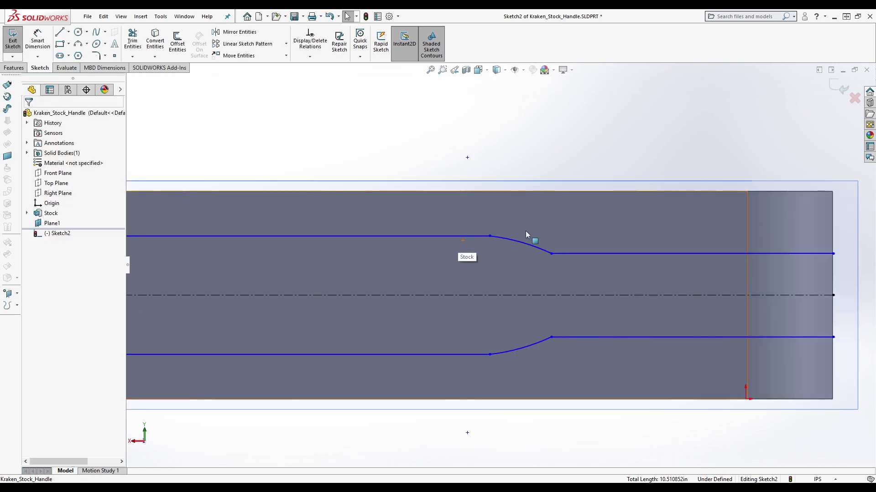
Add a Tangent relation between the upper long slot line and the transition arc
{"action": "left_click", "coordinate": [479, 236]}
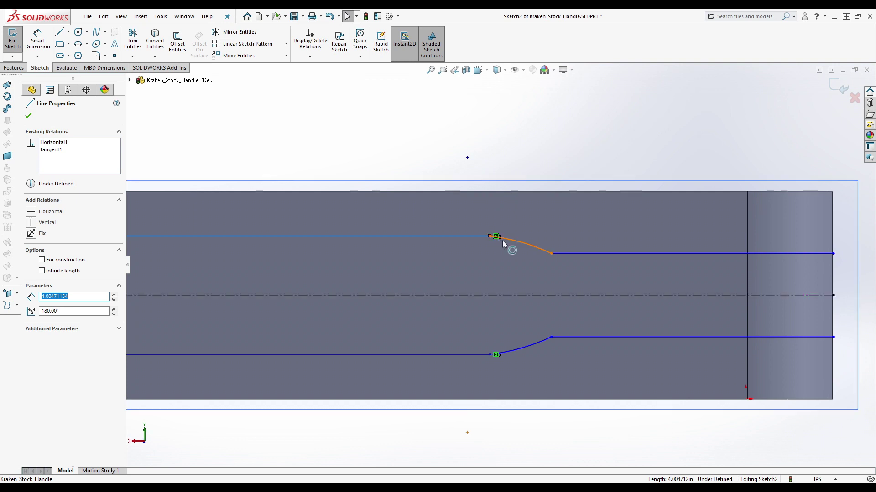
{"action": "left_click", "coordinate": [505, 241], "text": "ctrl"}
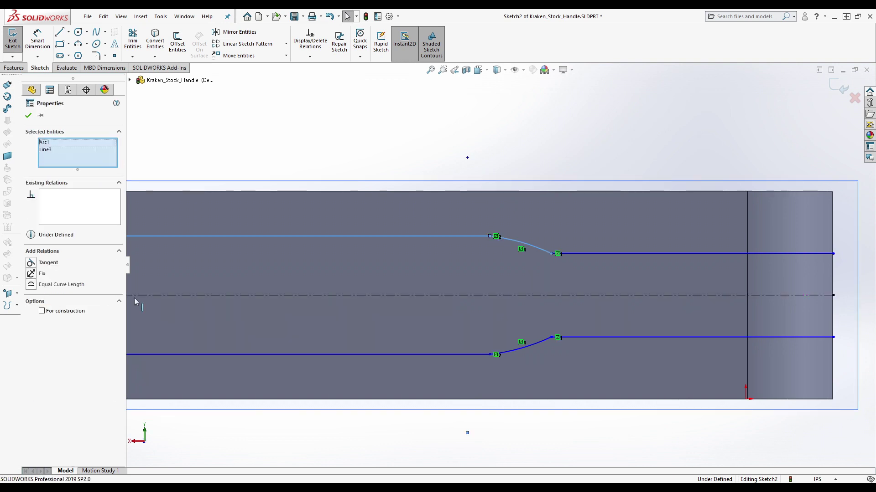
{"action": "left_click", "coordinate": [31, 265]}
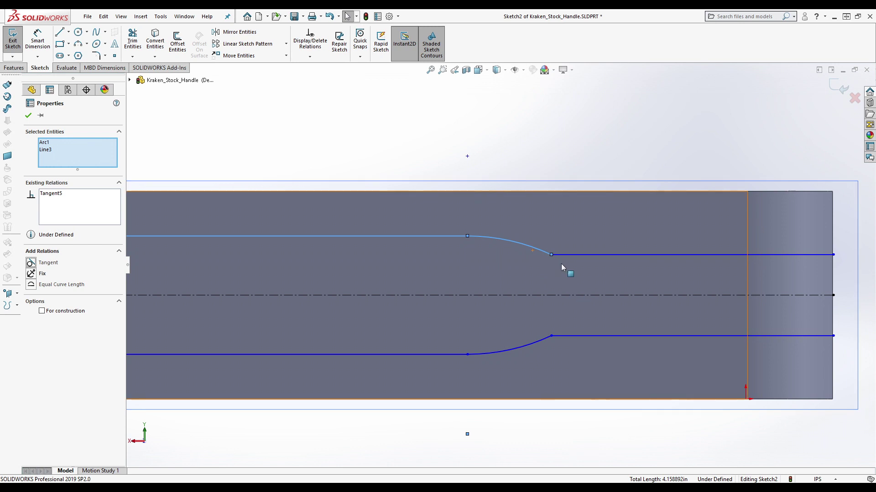
{"action": "scroll", "coordinate": [546, 250], "scroll_direction": "down", "scroll_amount": 4}
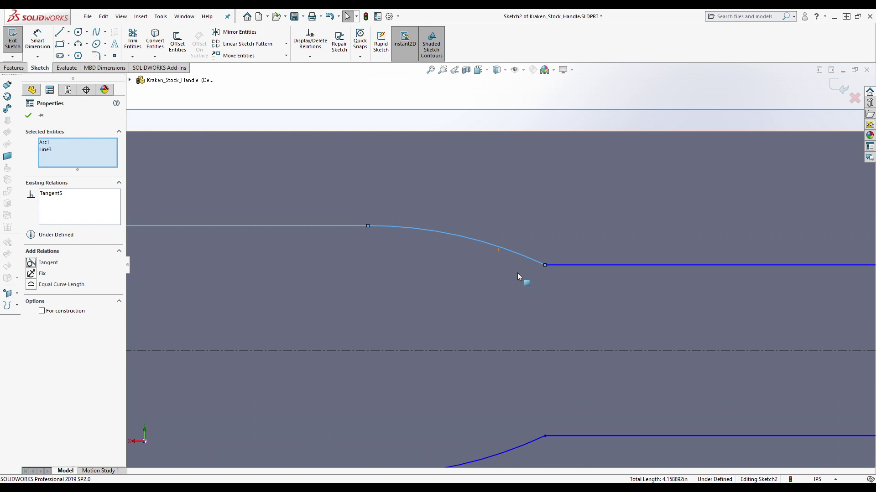
{"action": "scroll", "coordinate": [589, 283], "scroll_direction": "up", "scroll_amount": 3}
{"action": "scroll", "coordinate": [531, 274], "scroll_direction": "down", "scroll_amount": 4}
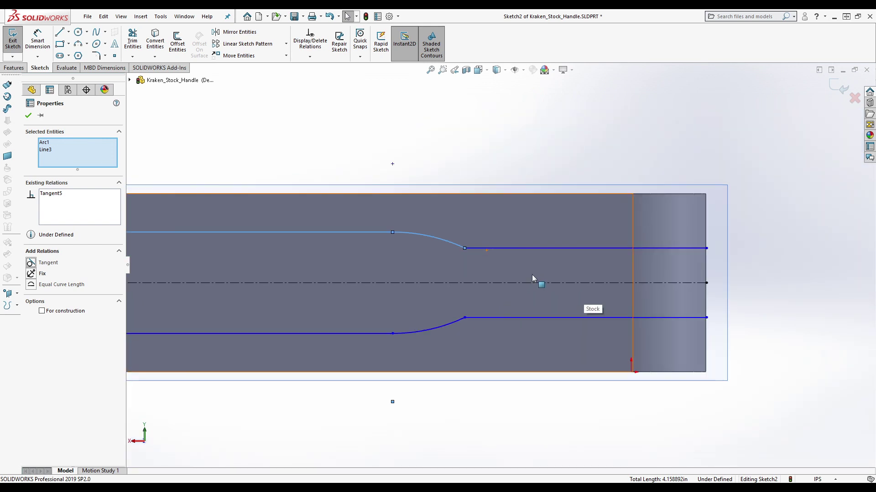
Begin a radius dimension on the transition arc, then cancel it
{"action": "key", "text": "Escape"}
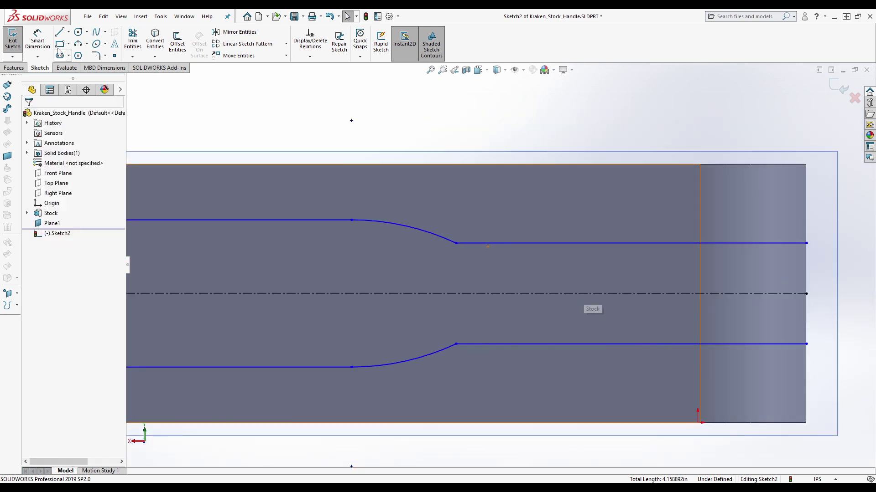
{"action": "left_click", "coordinate": [38, 40]}
{"action": "left_click", "coordinate": [408, 229]}
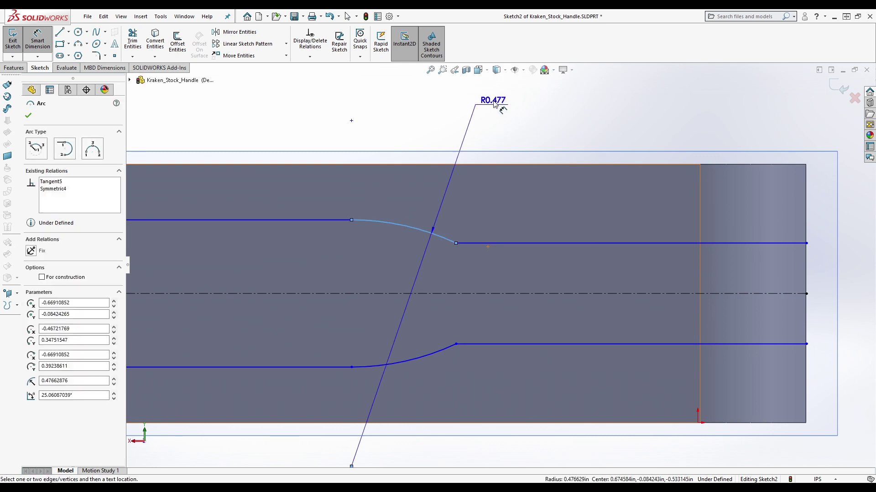
{"action": "key", "text": "Escape"}
{"action": "scroll", "coordinate": [518, 242], "scroll_direction": "up", "scroll_amount": 5}
{"action": "scroll", "coordinate": [501, 265], "scroll_direction": "up", "scroll_amount": 3}
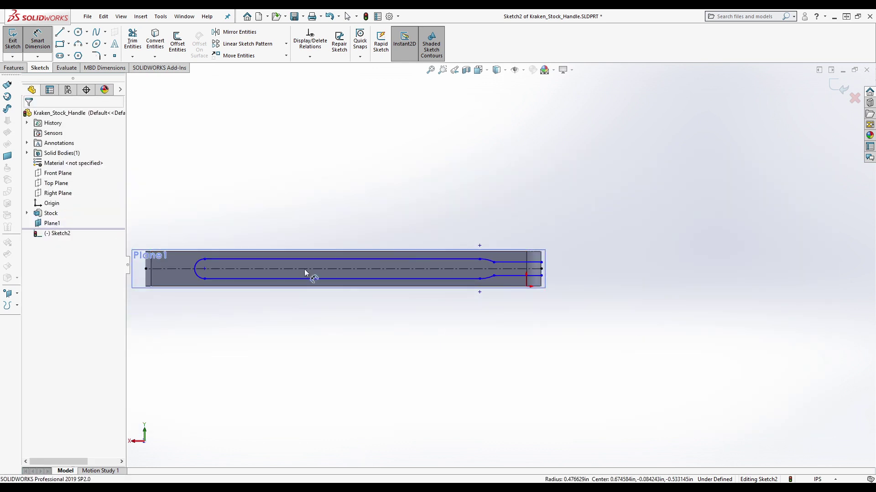
Dimension the left end arc's radius as 0.1875/2 (0.09375 in) and fit the part in view
{"action": "scroll", "coordinate": [238, 263], "scroll_direction": "down", "scroll_amount": 8}
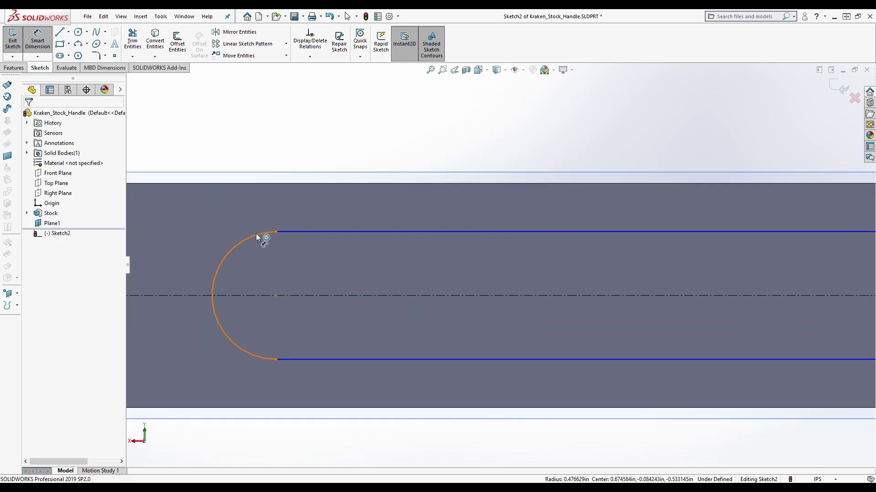
{"action": "left_click", "coordinate": [256, 234]}
{"action": "left_click", "coordinate": [288, 117]}
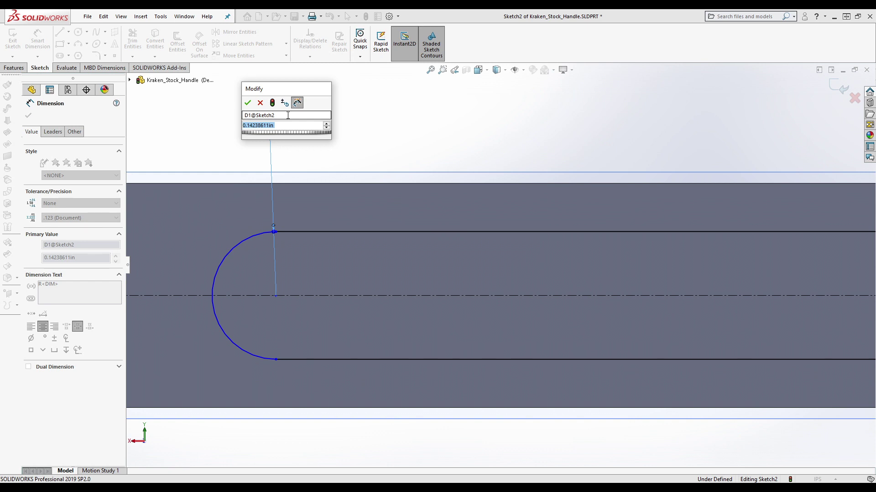
{"action": "type", "text": "0."}
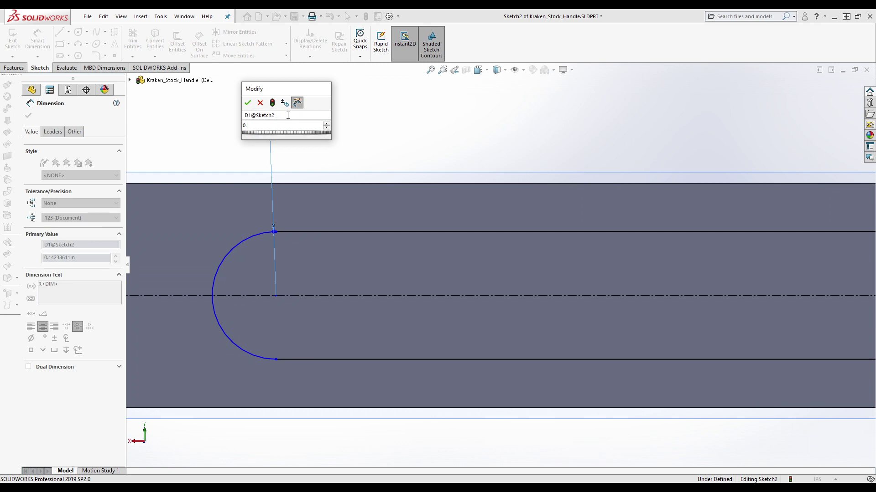
{"action": "type", "text": "1875/2"}
{"action": "key", "text": "Return"}
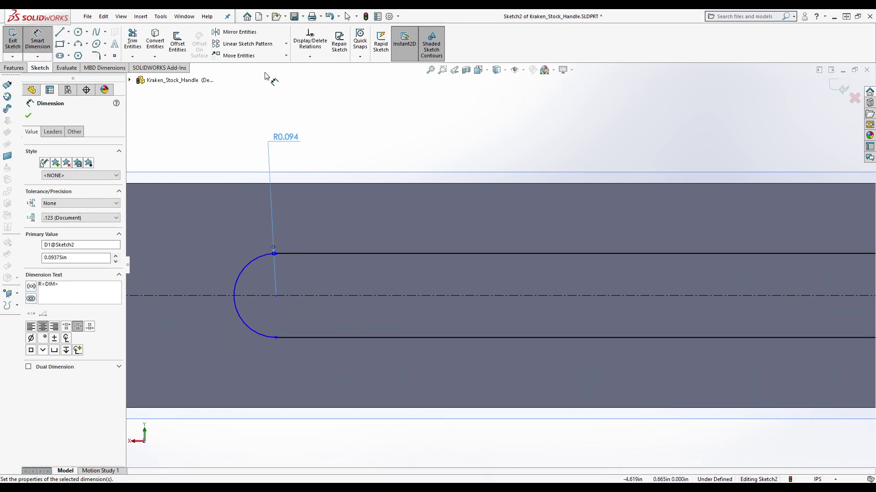
{"action": "scroll", "coordinate": [466, 228], "scroll_direction": "up", "scroll_amount": 8}
{"action": "key", "text": "f"}
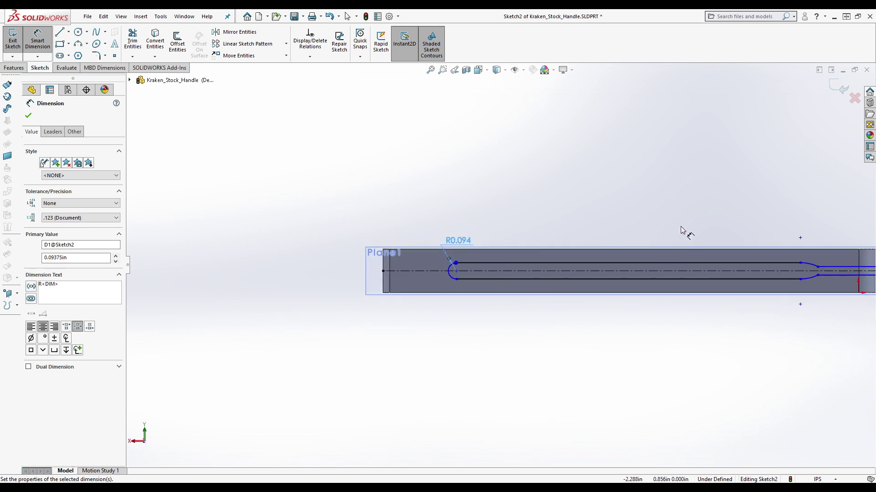
{"action": "key", "text": "Escape"}
{"action": "scroll", "coordinate": [825, 324], "scroll_direction": "down", "scroll_amount": 6}
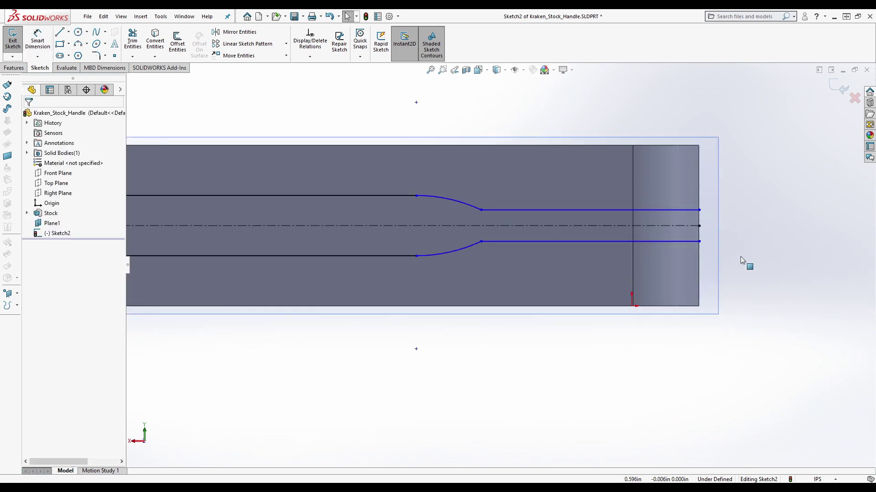
Dimension the width between the upper and lower right-hand slot lines as 0.166 in
{"action": "left_click", "coordinate": [570, 209]}
{"action": "left_click", "coordinate": [576, 241]}
{"action": "left_click", "coordinate": [752, 229]}
{"action": "type", "text": "0.165"}
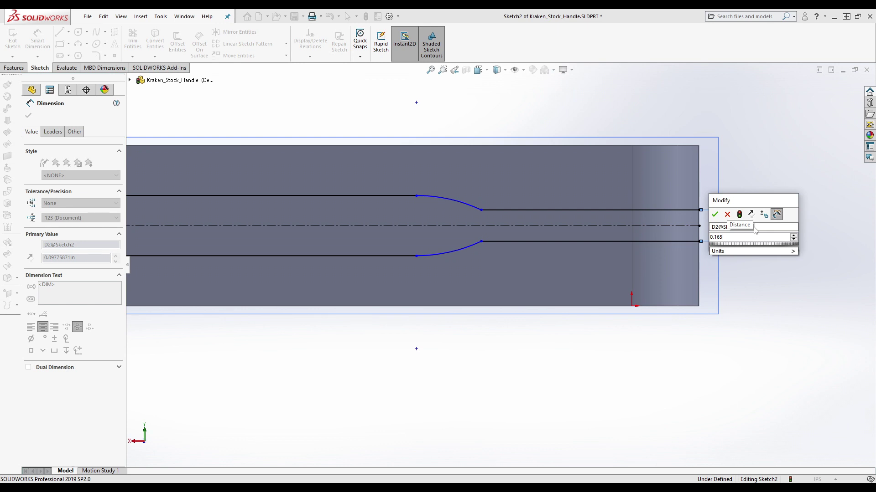
{"action": "key", "text": "BackSpace"}
{"action": "type", "text": "6"}
{"action": "key", "text": "Return"}
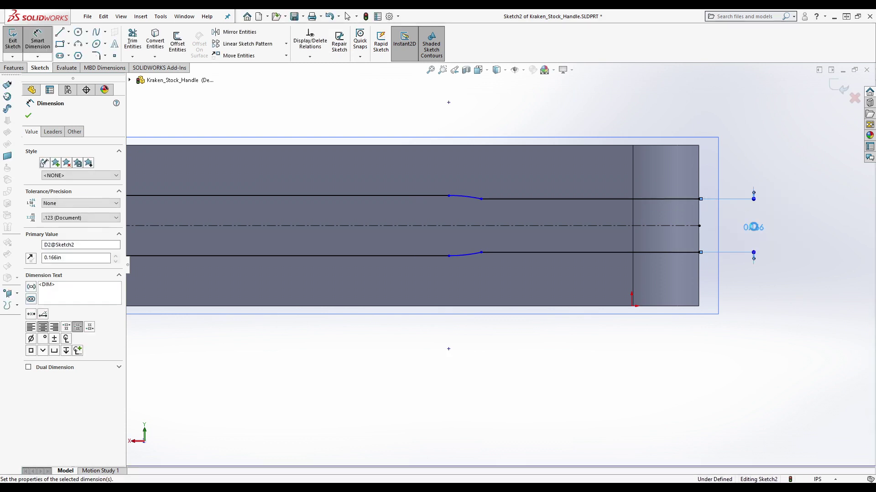
{"action": "scroll", "coordinate": [483, 199], "scroll_direction": "down", "scroll_amount": 5}
{"action": "scroll", "coordinate": [482, 195], "scroll_direction": "up", "scroll_amount": 3}
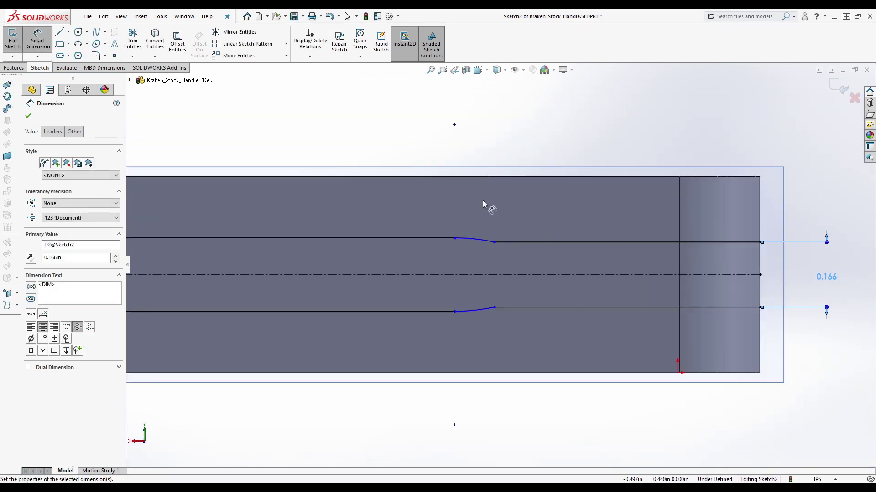
{"action": "scroll", "coordinate": [592, 237], "scroll_direction": "down", "scroll_amount": 2}
{"action": "key", "text": "Escape"}
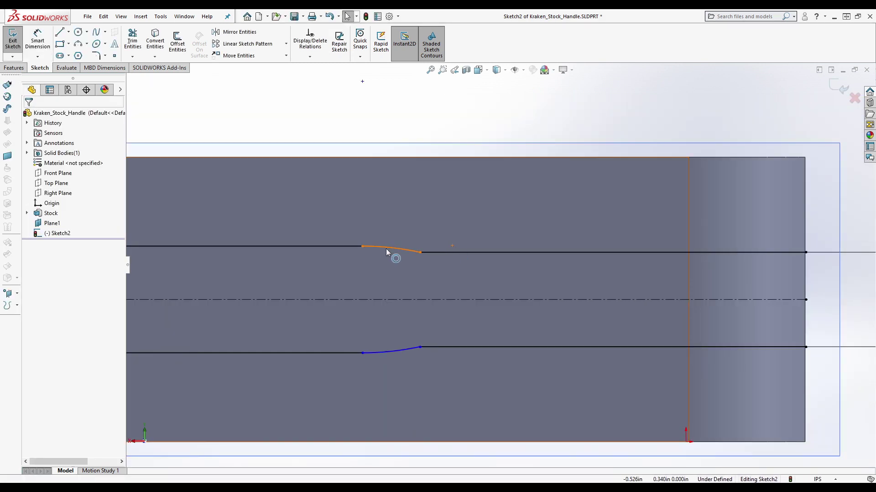
Select the upper transition arc and inspect its Symmetric4 relation in the Arc properties
{"action": "left_click", "coordinate": [386, 252]}
{"action": "scroll", "coordinate": [448, 262], "scroll_direction": "up", "scroll_amount": 4}
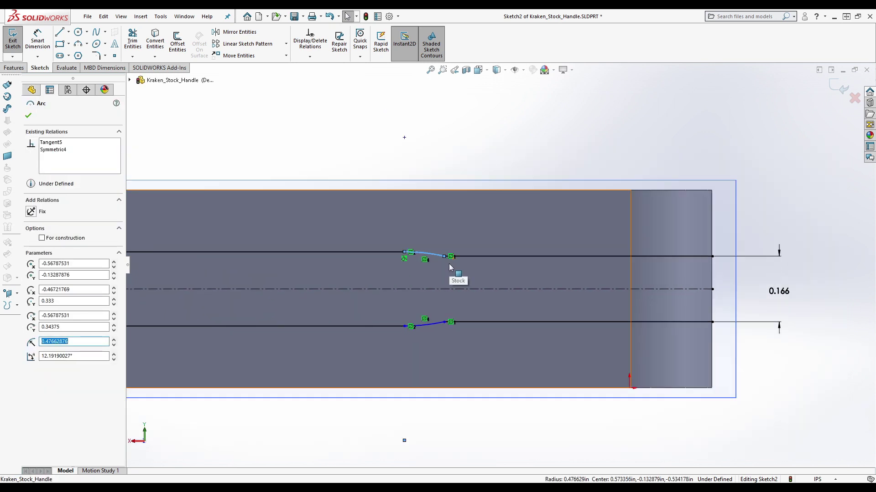
{"action": "left_click", "coordinate": [448, 264]}
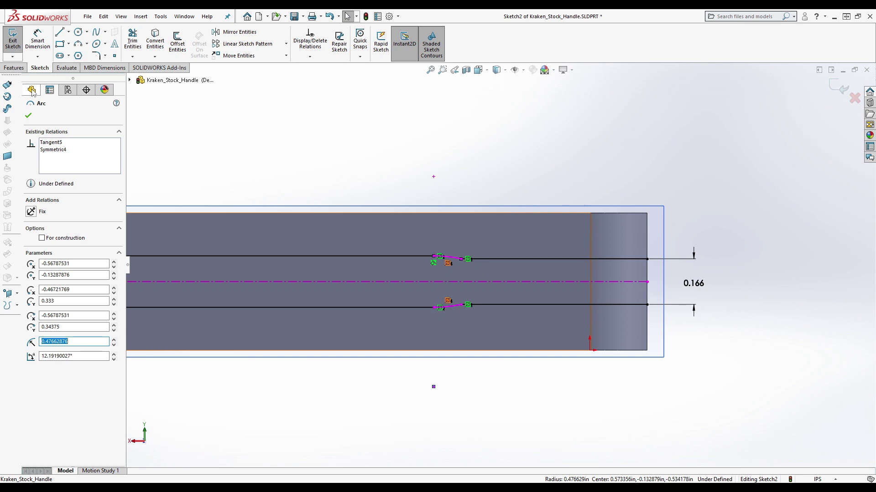
{"action": "scroll", "coordinate": [514, 269], "scroll_direction": "up", "scroll_amount": 4}
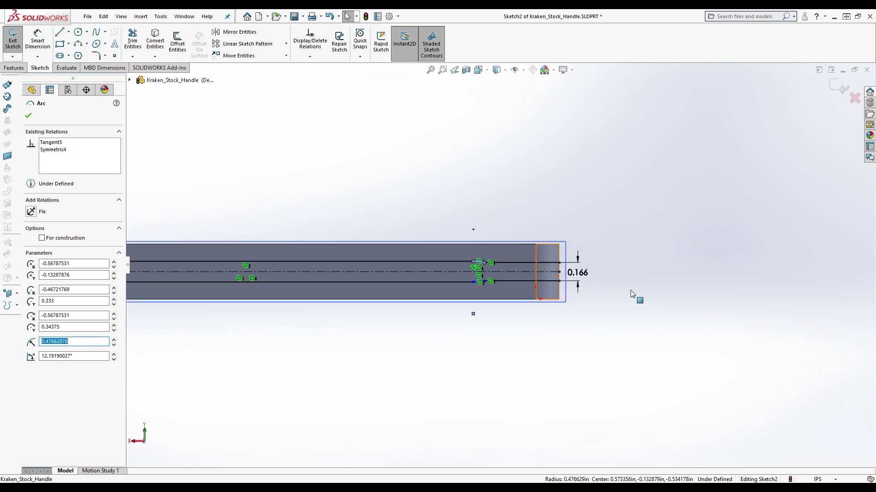
{"action": "scroll", "coordinate": [198, 277], "scroll_direction": "up", "scroll_amount": 2}
{"action": "scroll", "coordinate": [204, 273], "scroll_direction": "down", "scroll_amount": 3}
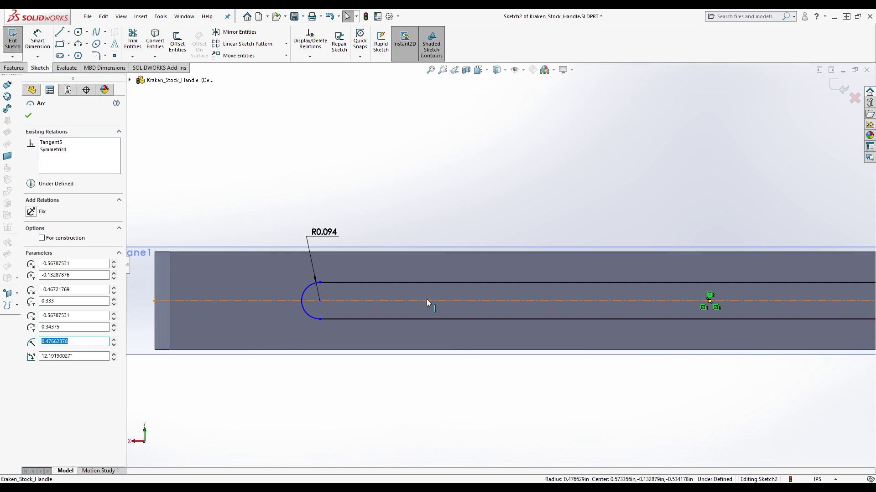
{"action": "scroll", "coordinate": [544, 303], "scroll_direction": "up", "scroll_amount": 5}
{"action": "scroll", "coordinate": [733, 243], "scroll_direction": "down", "scroll_amount": 5}
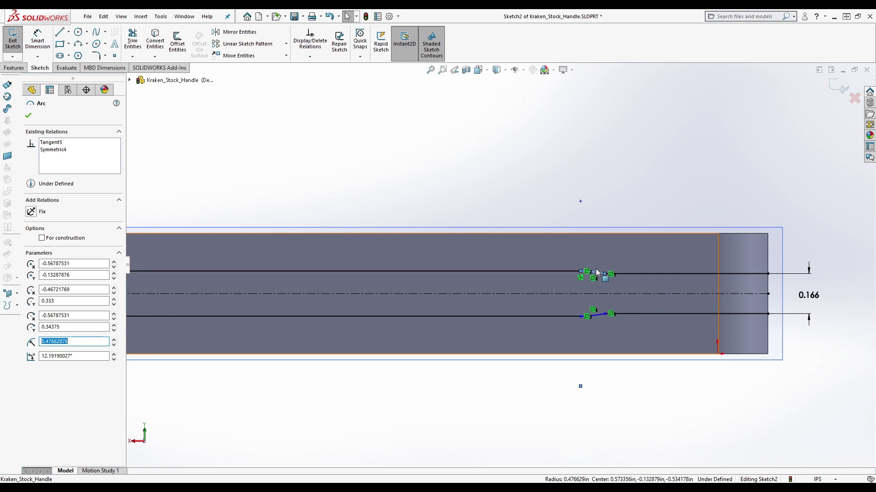
{"action": "scroll", "coordinate": [595, 273], "scroll_direction": "down", "scroll_amount": 2}
{"action": "scroll", "coordinate": [576, 267], "scroll_direction": "up", "scroll_amount": 1}
{"action": "scroll", "coordinate": [588, 280], "scroll_direction": "up", "scroll_amount": 2}
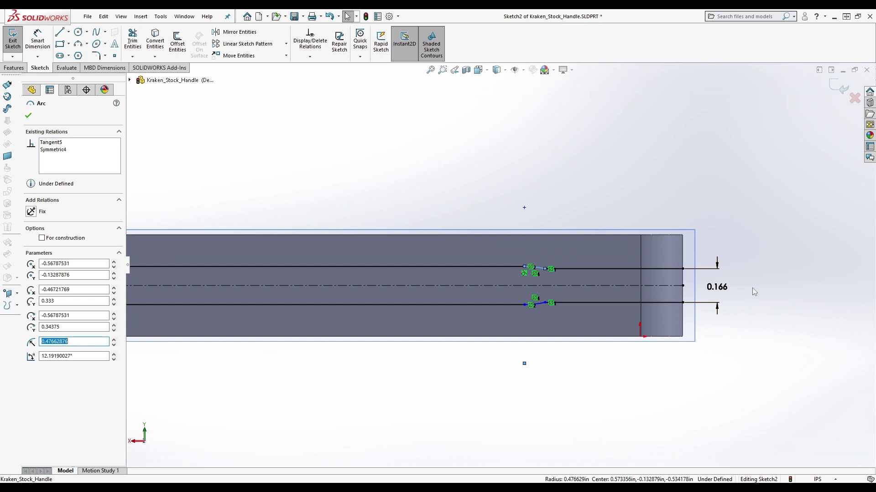
{"action": "scroll", "coordinate": [540, 271], "scroll_direction": "down", "scroll_amount": 6}
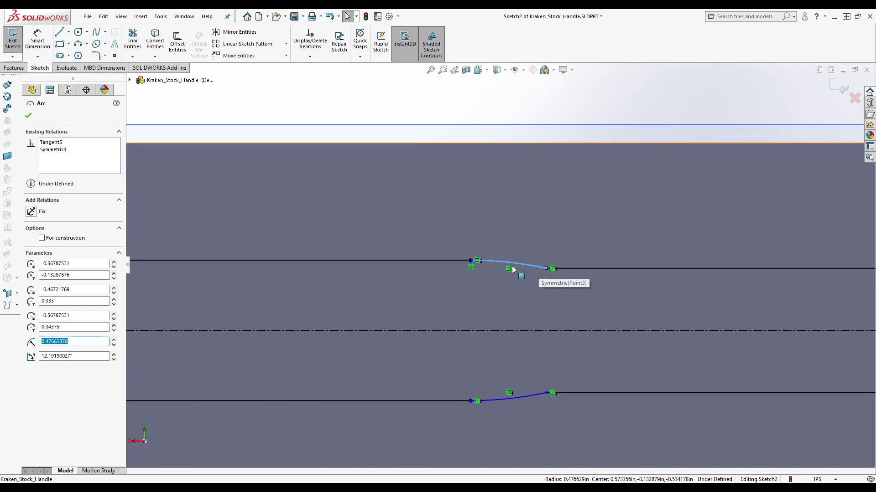
{"action": "scroll", "coordinate": [524, 272], "scroll_direction": "up", "scroll_amount": 4}
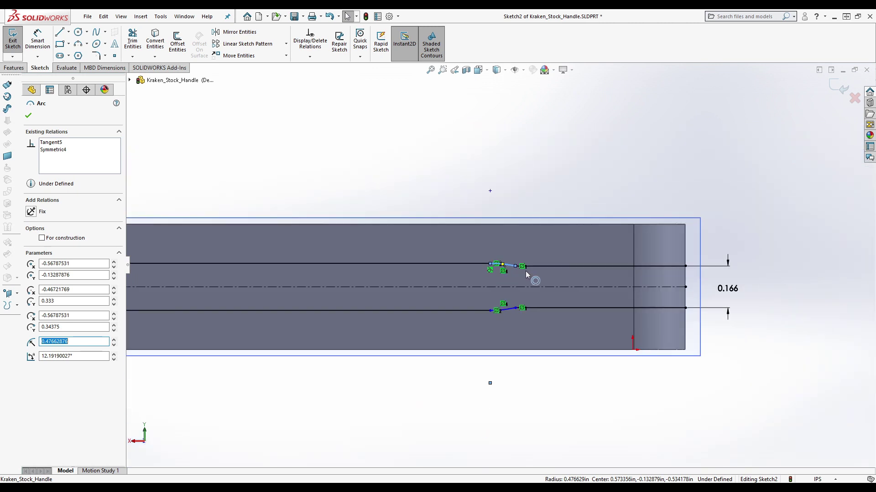
{"action": "scroll", "coordinate": [525, 271], "scroll_direction": "up", "scroll_amount": 3}
{"action": "scroll", "coordinate": [509, 283], "scroll_direction": "down", "scroll_amount": 4}
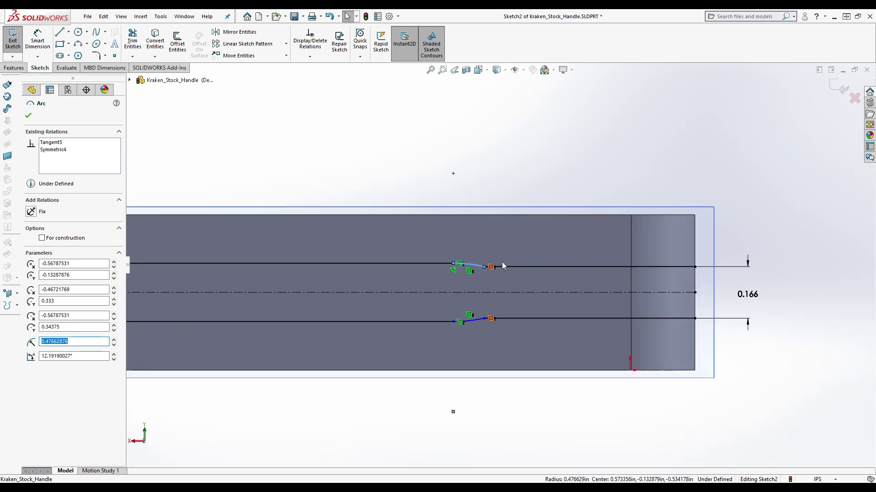
{"action": "scroll", "coordinate": [509, 267], "scroll_direction": "down", "scroll_amount": 1}
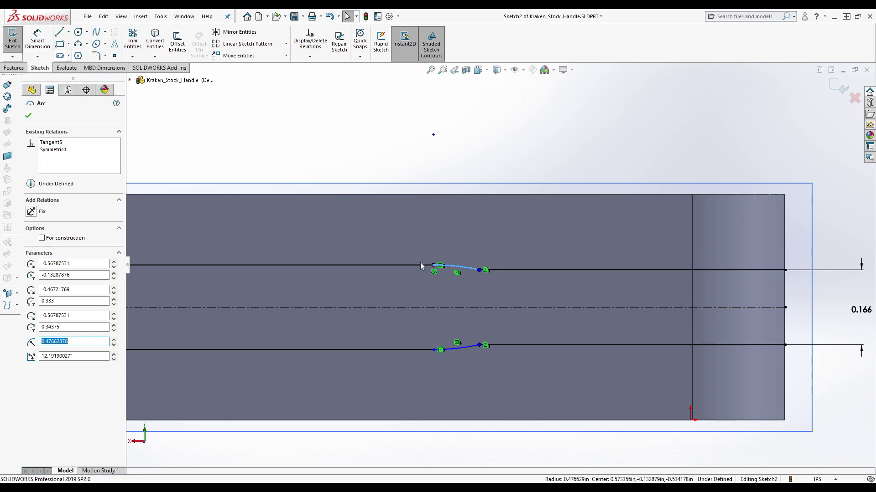
{"action": "scroll", "coordinate": [557, 288], "scroll_direction": "up", "scroll_amount": 5}
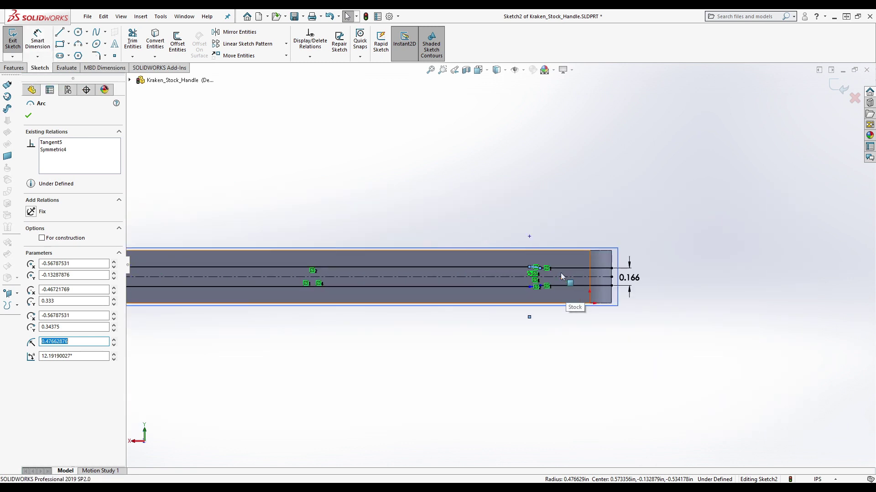
{"action": "scroll", "coordinate": [503, 267], "scroll_direction": "down", "scroll_amount": 5}
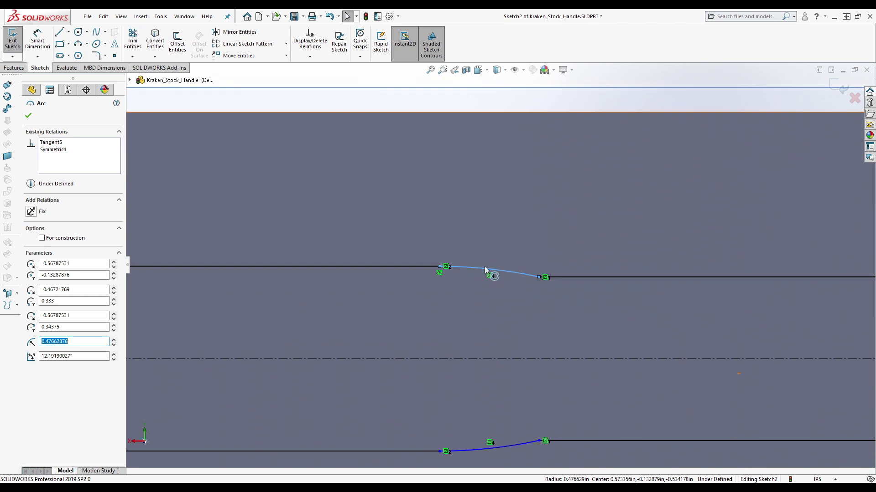
{"action": "left_click", "coordinate": [440, 269]}
{"action": "scroll", "coordinate": [500, 282], "scroll_direction": "up", "scroll_amount": 2}
{"action": "scroll", "coordinate": [500, 276], "scroll_direction": "up", "scroll_amount": 1}
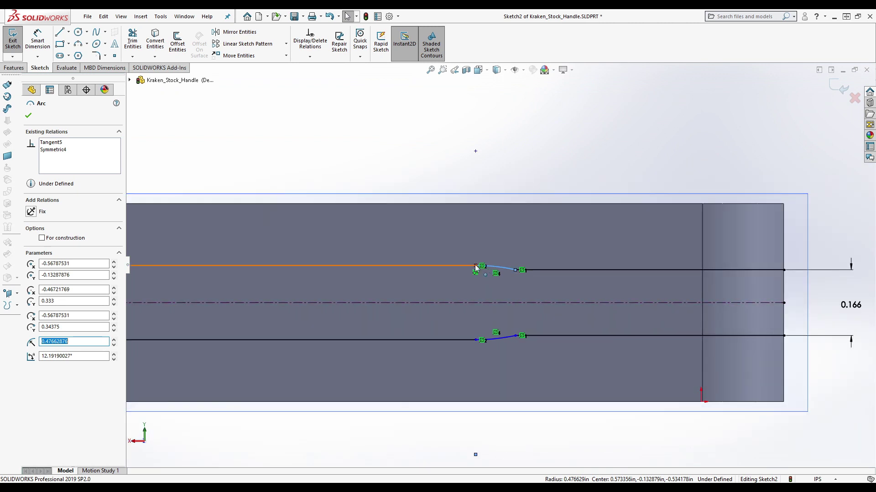
{"action": "scroll", "coordinate": [535, 278], "scroll_direction": "down", "scroll_amount": 3}
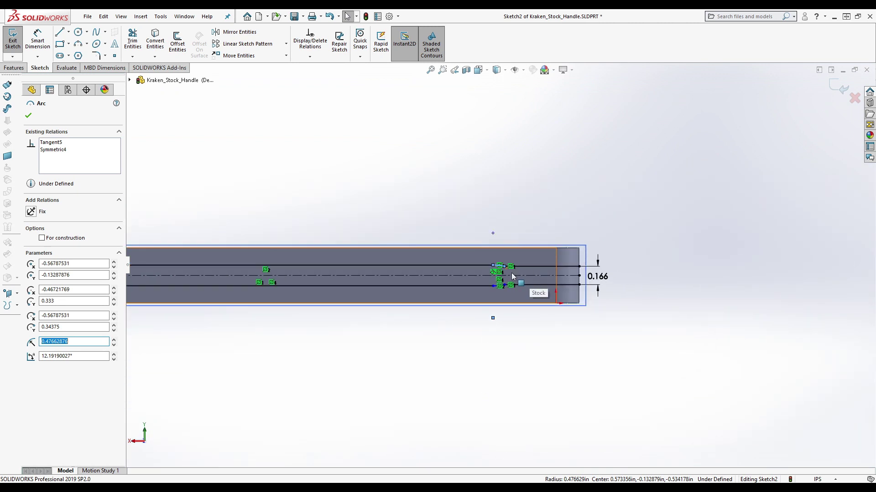
{"action": "scroll", "coordinate": [321, 266], "scroll_direction": "down", "scroll_amount": 2}
{"action": "scroll", "coordinate": [602, 280], "scroll_direction": "up", "scroll_amount": 5}
{"action": "scroll", "coordinate": [603, 280], "scroll_direction": "up", "scroll_amount": 6}
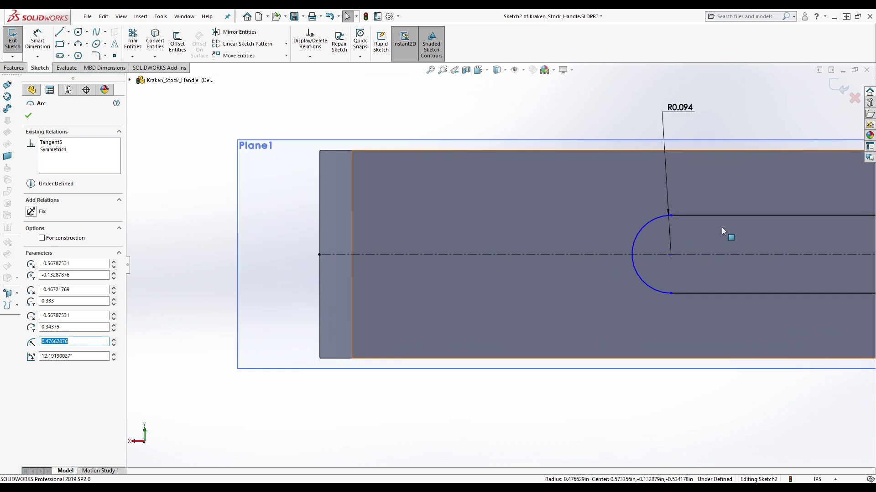
{"action": "scroll", "coordinate": [510, 277], "scroll_direction": "down", "scroll_amount": 6}
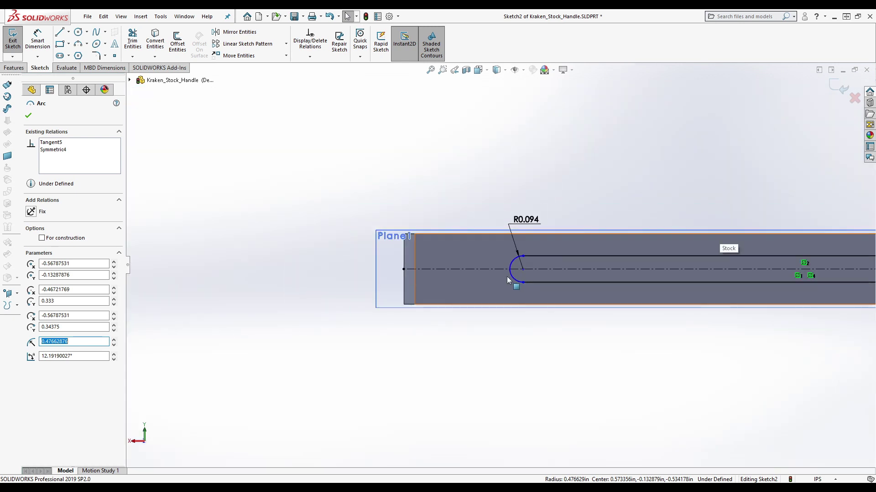
{"action": "scroll", "coordinate": [488, 269], "scroll_direction": "up", "scroll_amount": 2}
{"action": "scroll", "coordinate": [489, 269], "scroll_direction": "up", "scroll_amount": 3}
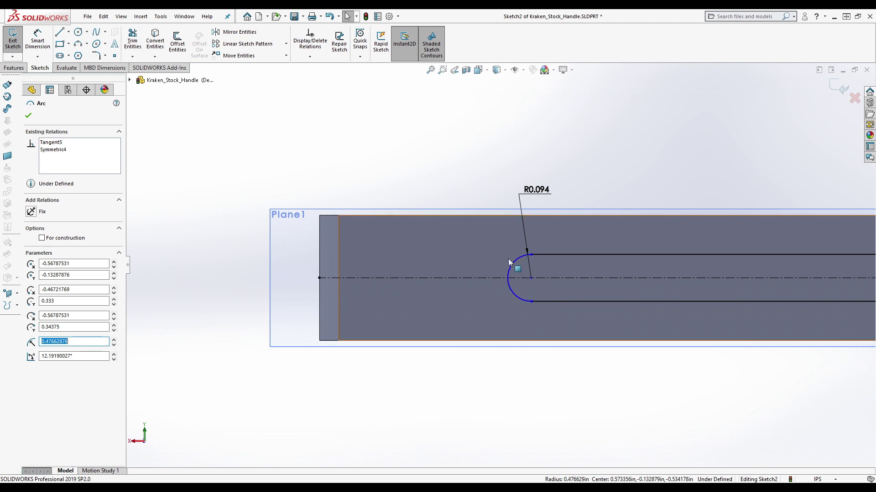
{"action": "scroll", "coordinate": [475, 213], "scroll_direction": "up", "scroll_amount": 3}
{"action": "scroll", "coordinate": [737, 270], "scroll_direction": "down", "scroll_amount": 5}
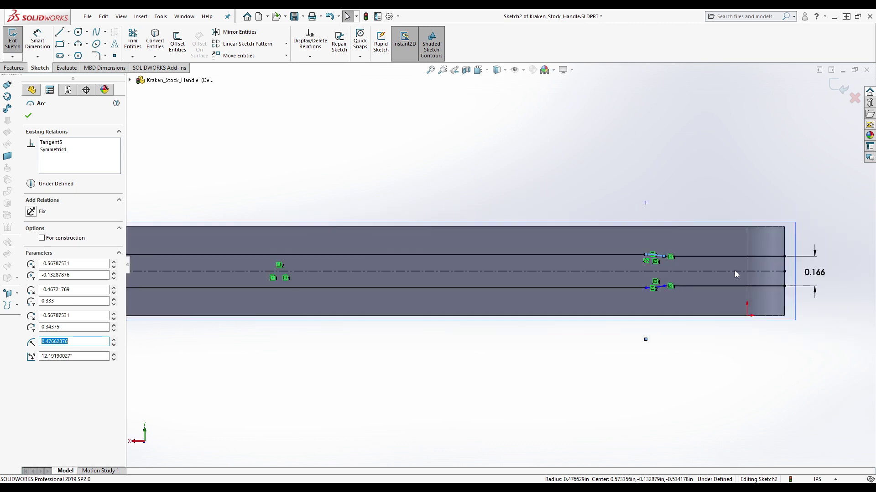
{"action": "scroll", "coordinate": [525, 239], "scroll_direction": "down", "scroll_amount": 1}
{"action": "scroll", "coordinate": [531, 251], "scroll_direction": "up", "scroll_amount": 2}
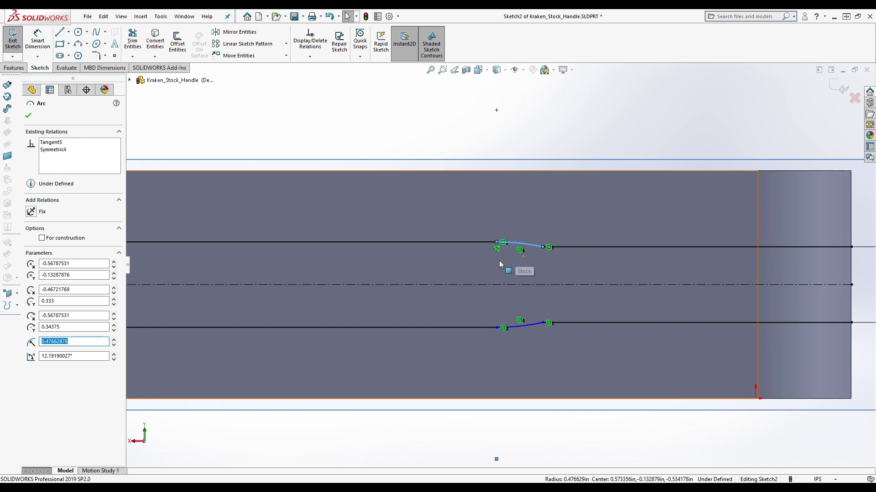
{"action": "key", "text": "d"}
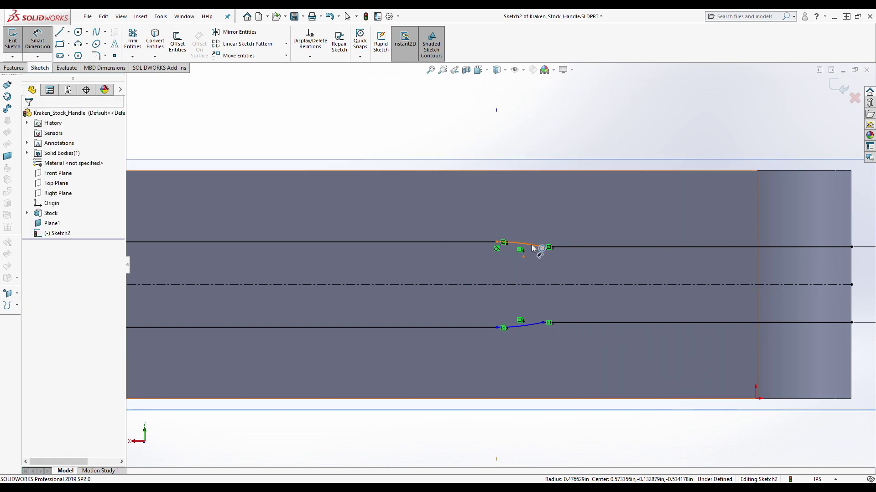
Dimension the upper transition arc's radius as 3/16 in, shown as R0.094
{"action": "left_click", "coordinate": [524, 244]}
{"action": "left_click", "coordinate": [579, 112]}
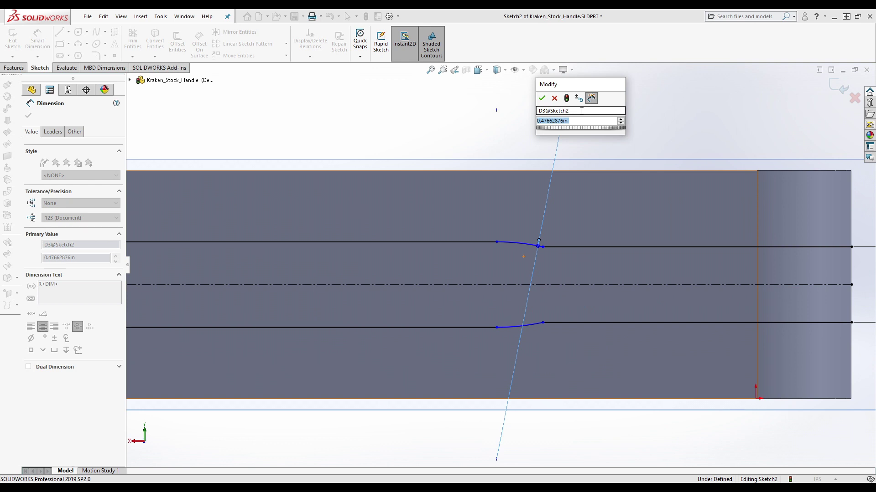
{"action": "type", "text": "3/16/2"}
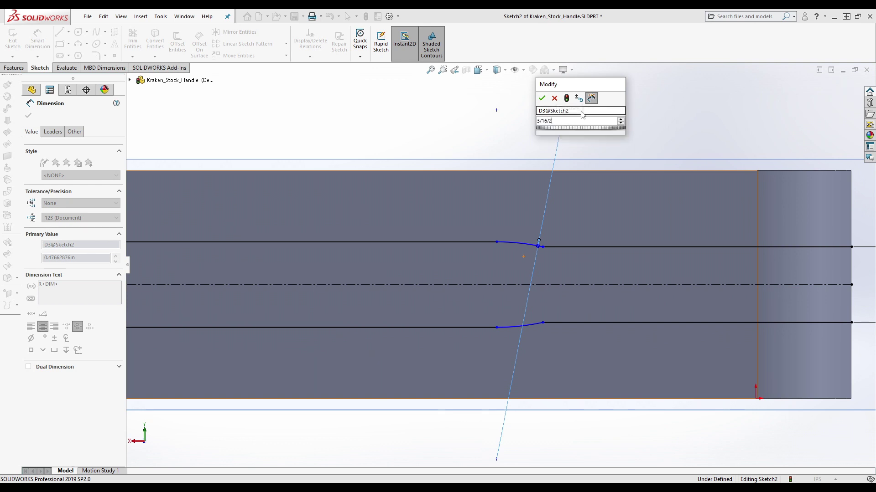
{"action": "key", "text": "Return"}
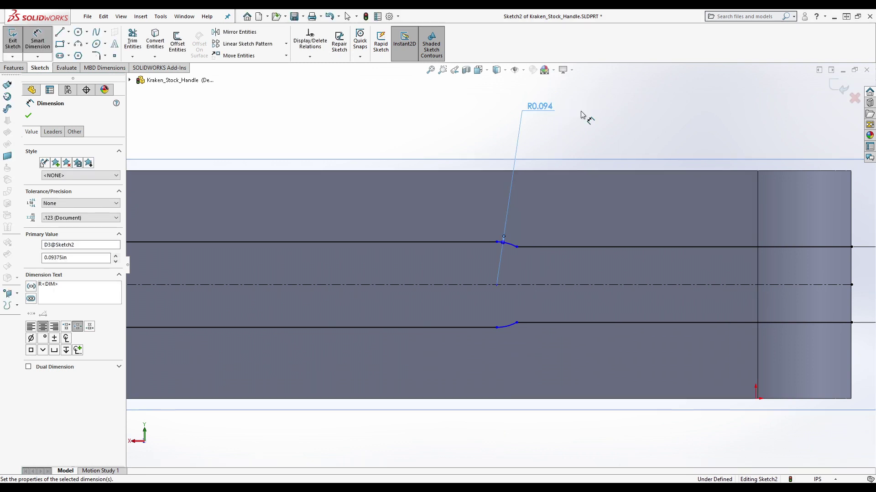
{"action": "scroll", "coordinate": [533, 243], "scroll_direction": "down", "scroll_amount": 3}
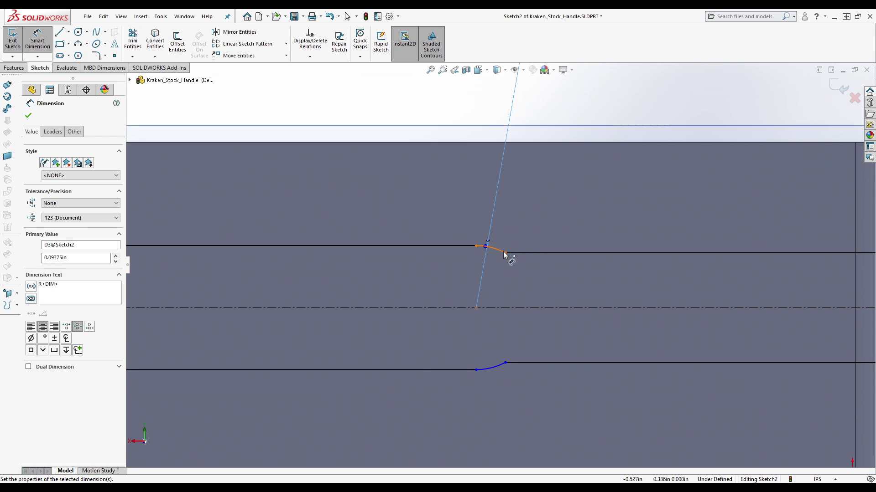
{"action": "scroll", "coordinate": [524, 247], "scroll_direction": "up", "scroll_amount": 5}
{"action": "scroll", "coordinate": [528, 255], "scroll_direction": "down", "scroll_amount": 1}
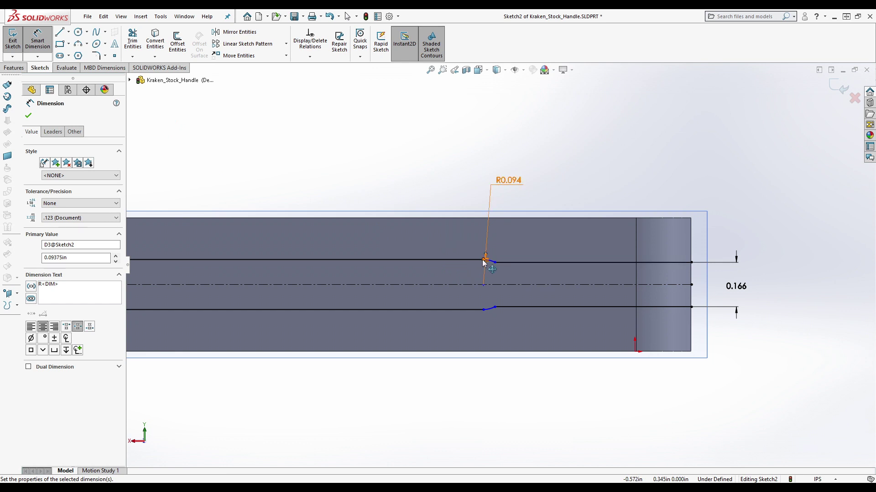
{"action": "scroll", "coordinate": [490, 267], "scroll_direction": "down", "scroll_amount": 5}
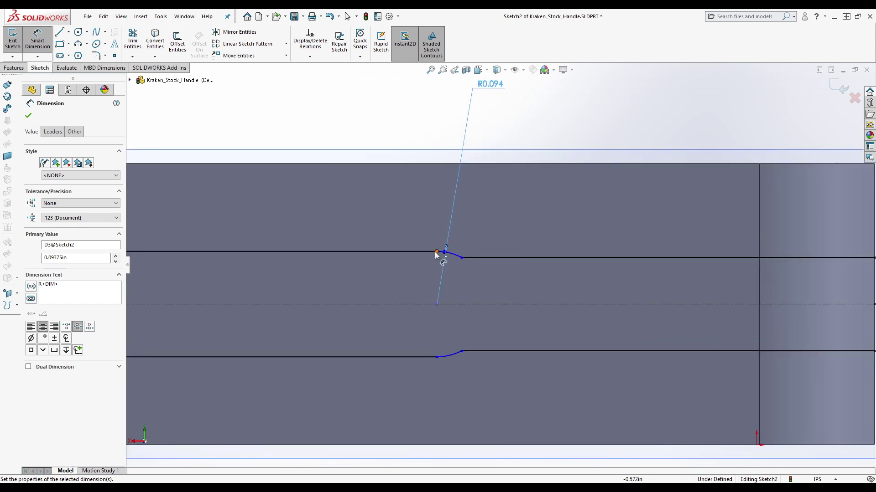
Dimension the distance from the arc's endpoint to the upper line's right end as 0.806 in
{"action": "left_click", "coordinate": [437, 252]}
{"action": "scroll", "coordinate": [616, 274], "scroll_direction": "up", "scroll_amount": 4}
{"action": "scroll", "coordinate": [648, 272], "scroll_direction": "down", "scroll_amount": 2}
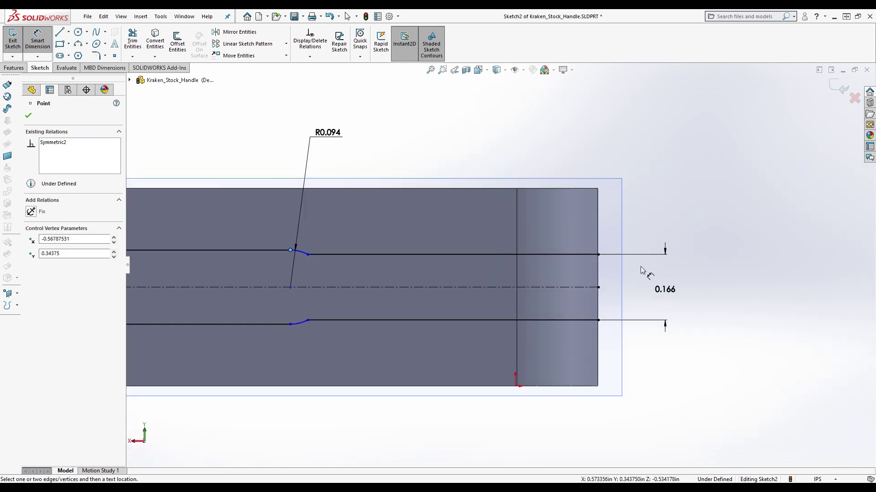
{"action": "left_click", "coordinate": [599, 254]}
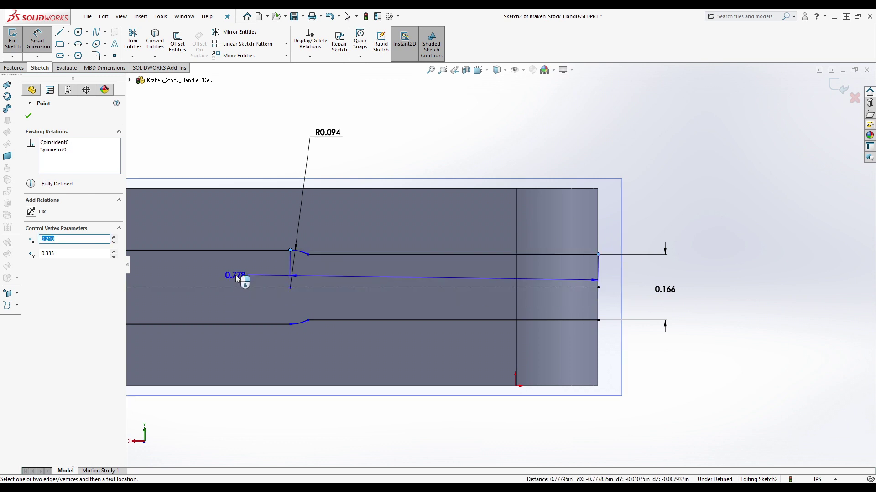
{"action": "left_click", "coordinate": [409, 272]}
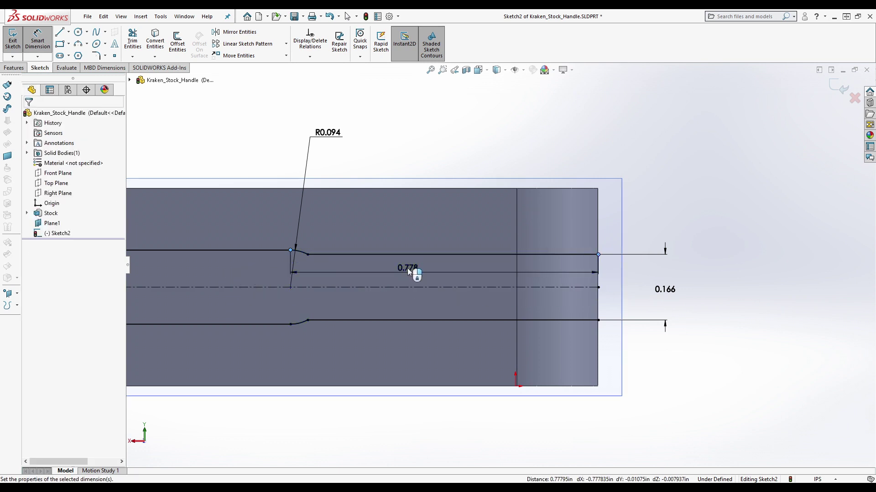
{"action": "type", "text": "0.8"}
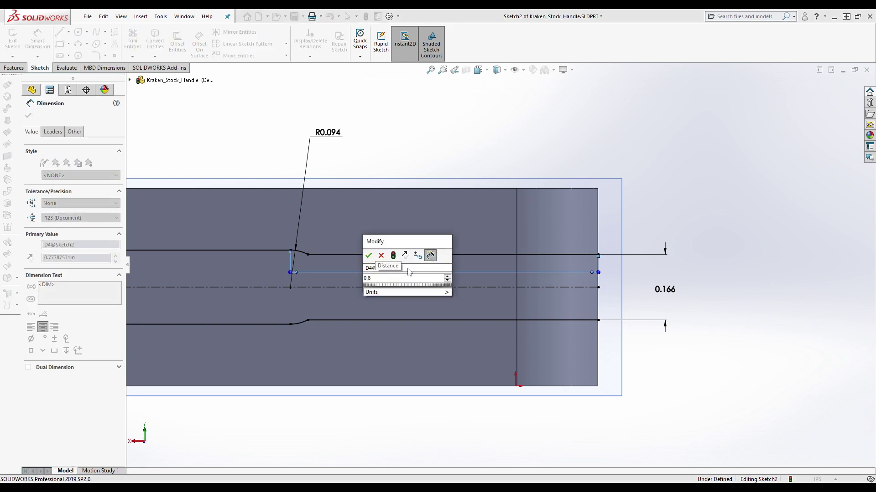
{"action": "type", "text": "06"}
{"action": "key", "text": "Return"}
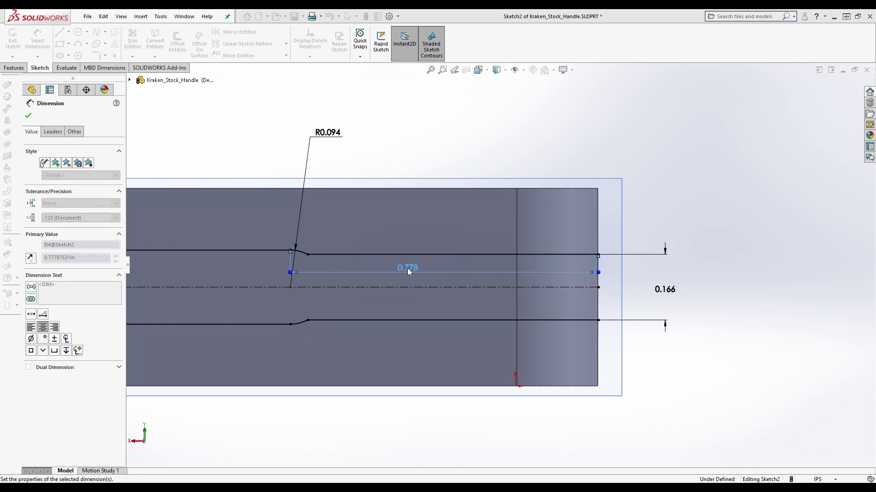
{"action": "scroll", "coordinate": [533, 261], "scroll_direction": "up", "scroll_amount": 4}
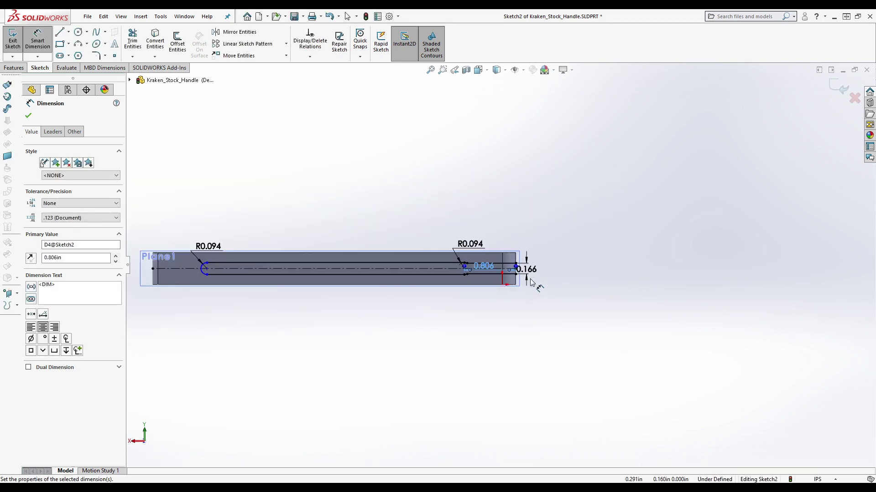
{"action": "scroll", "coordinate": [347, 252], "scroll_direction": "down", "scroll_amount": 2}
{"action": "scroll", "coordinate": [360, 247], "scroll_direction": "down", "scroll_amount": 1}
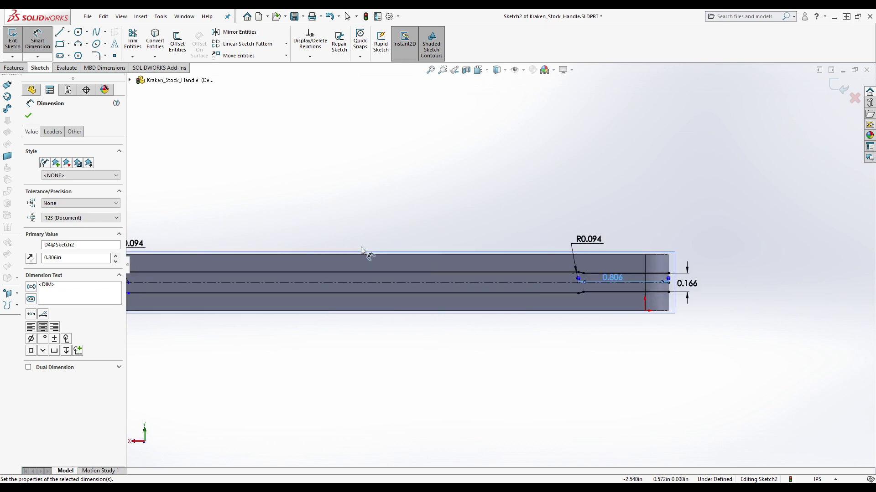
{"action": "scroll", "coordinate": [360, 247], "scroll_direction": "down", "scroll_amount": 1}
{"action": "scroll", "coordinate": [360, 247], "scroll_direction": "up", "scroll_amount": 1}
{"action": "scroll", "coordinate": [360, 247], "scroll_direction": "up", "scroll_amount": 1}
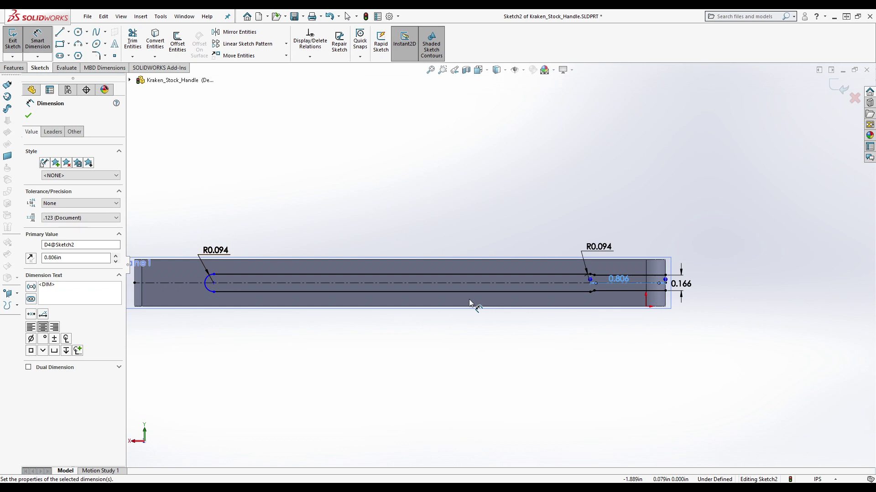
{"action": "scroll", "coordinate": [254, 274], "scroll_direction": "down", "scroll_amount": 5}
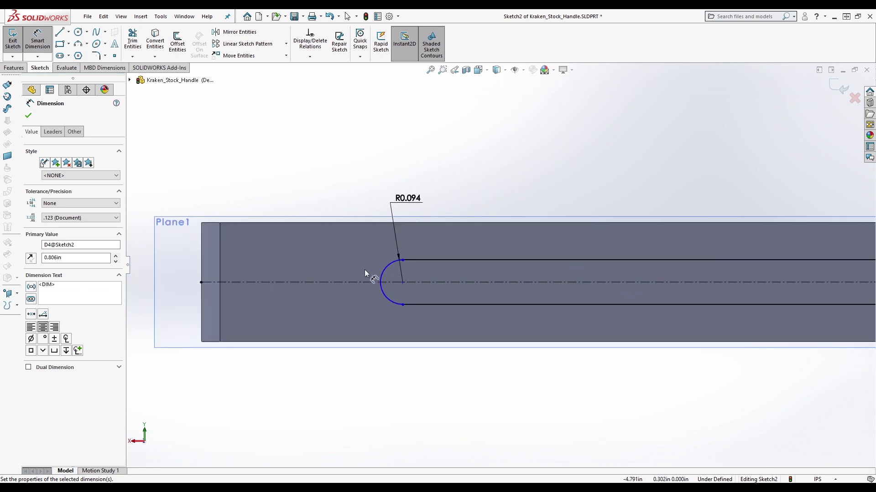
{"action": "left_click", "coordinate": [382, 279]}
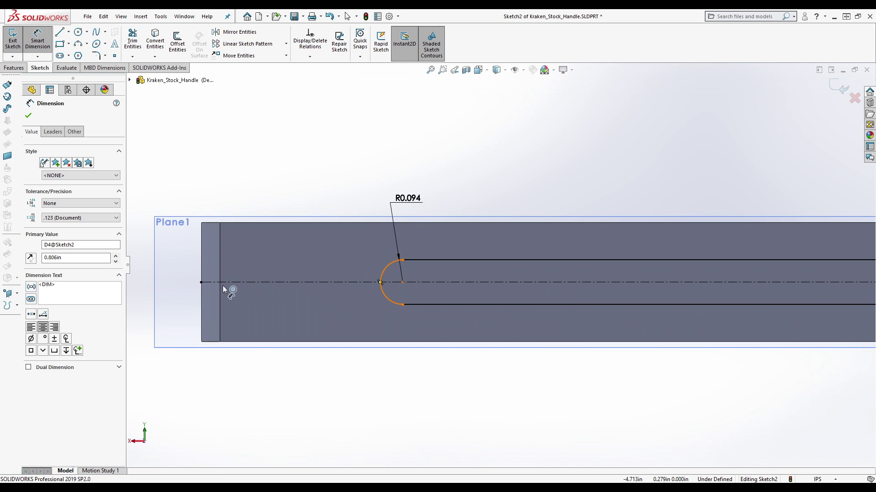
Dimension the handle's left end to the slot's left arc at 0.716
{"action": "left_click", "coordinate": [201, 282]}
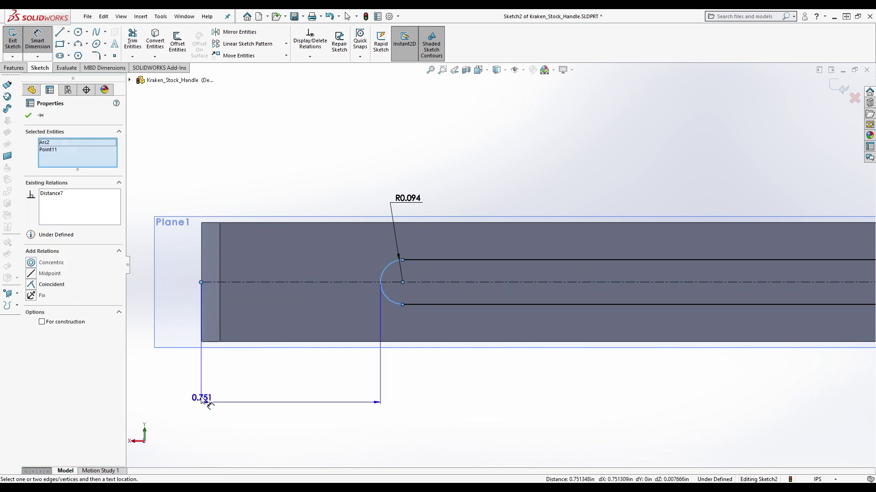
{"action": "left_click", "coordinate": [167, 394]}
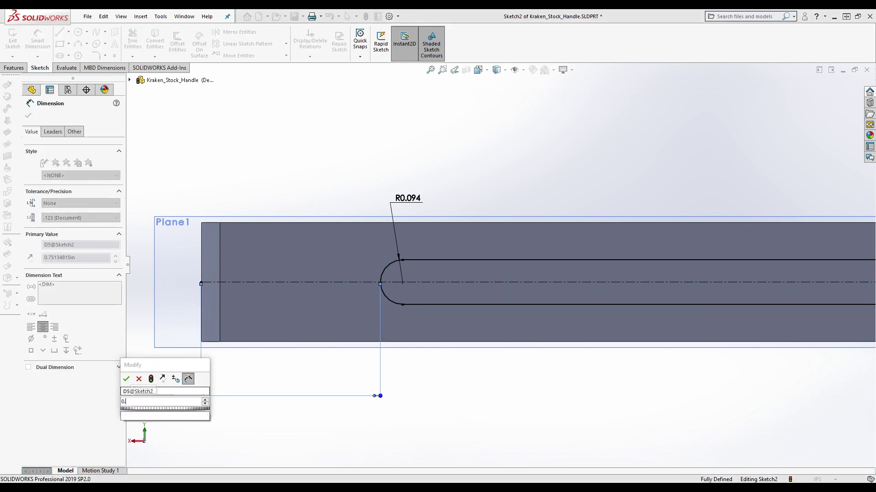
{"action": "type", "text": "0.716"}
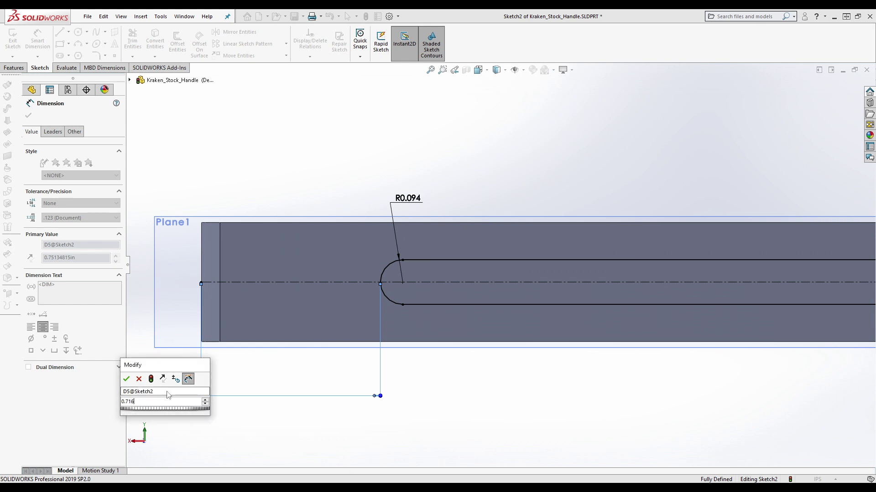
{"action": "key", "text": "Return"}
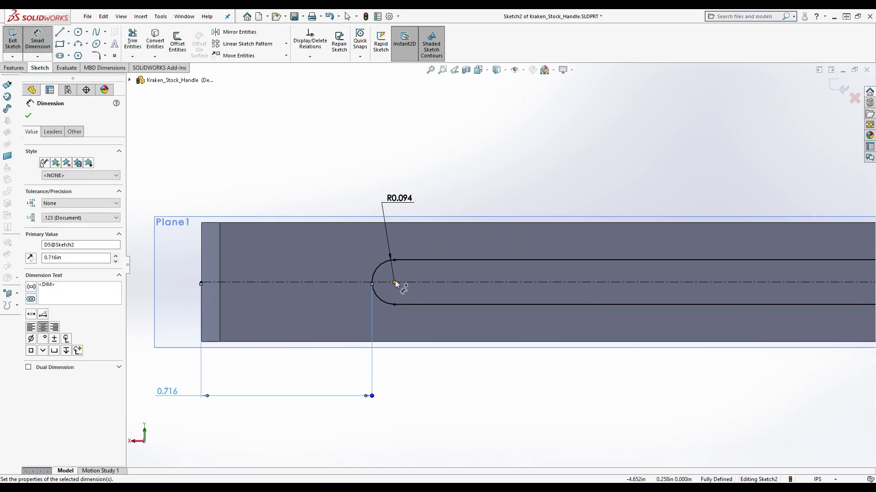
Add a driven 0.810 dimension from the left arc centre to the handle's left end
{"action": "left_click", "coordinate": [395, 282]}
{"action": "left_click", "coordinate": [201, 283]}
{"action": "left_click", "coordinate": [306, 424]}
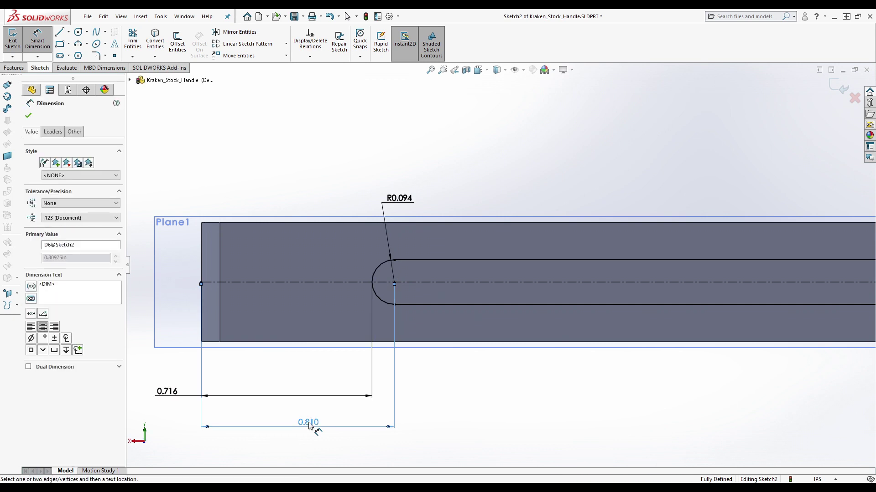
{"action": "scroll", "coordinate": [344, 377], "scroll_direction": "up", "scroll_amount": 8}
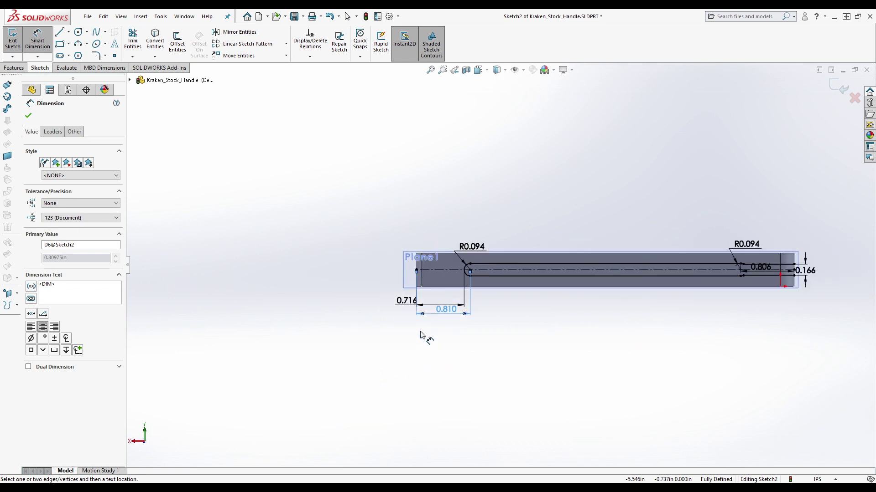
{"action": "scroll", "coordinate": [766, 274], "scroll_direction": "down", "scroll_amount": 3}
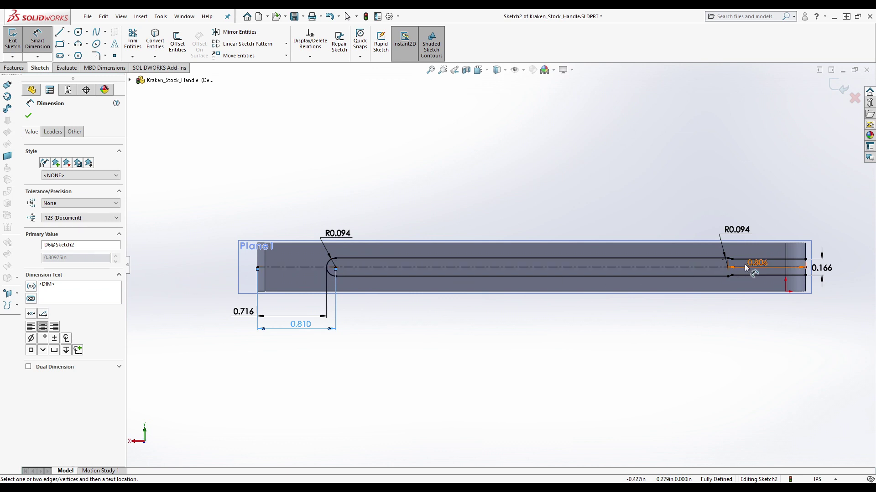
{"action": "scroll", "coordinate": [730, 263], "scroll_direction": "down", "scroll_amount": 2}
{"action": "scroll", "coordinate": [730, 263], "scroll_direction": "down", "scroll_amount": 1}
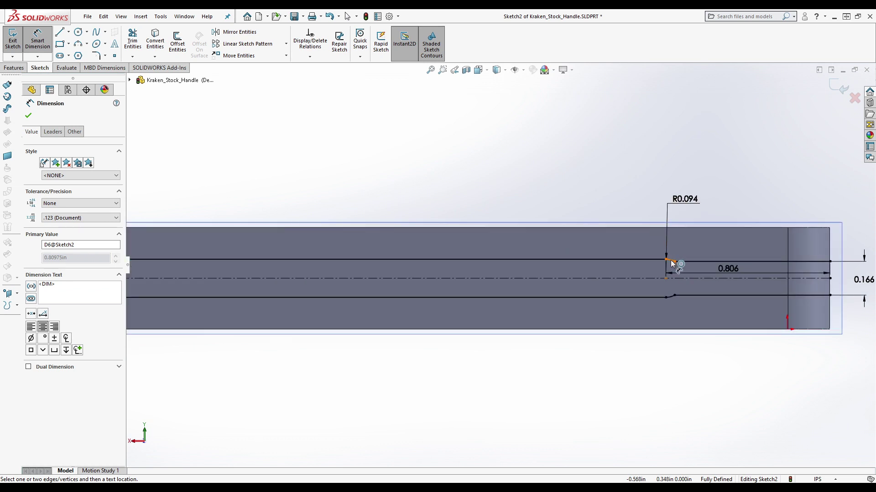
{"action": "scroll", "coordinate": [540, 297], "scroll_direction": "up", "scroll_amount": 2}
{"action": "scroll", "coordinate": [539, 297], "scroll_direction": "up", "scroll_amount": 1}
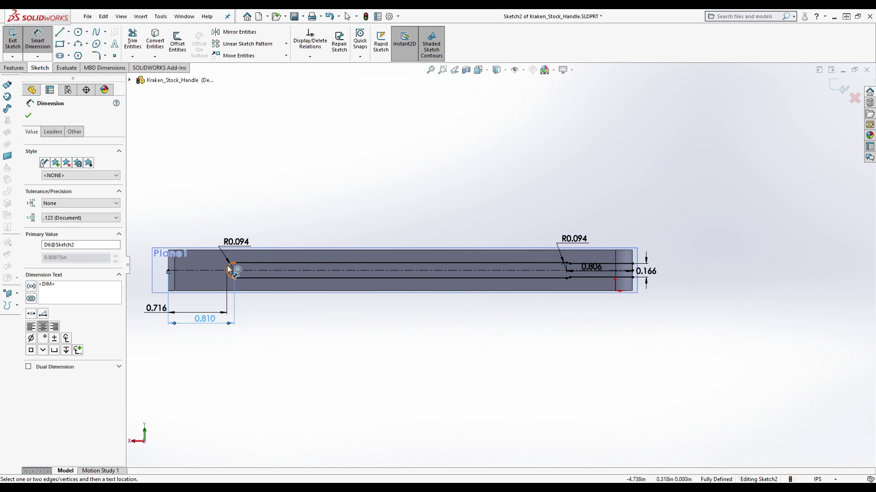
{"action": "scroll", "coordinate": [228, 269], "scroll_direction": "down", "scroll_amount": 2}
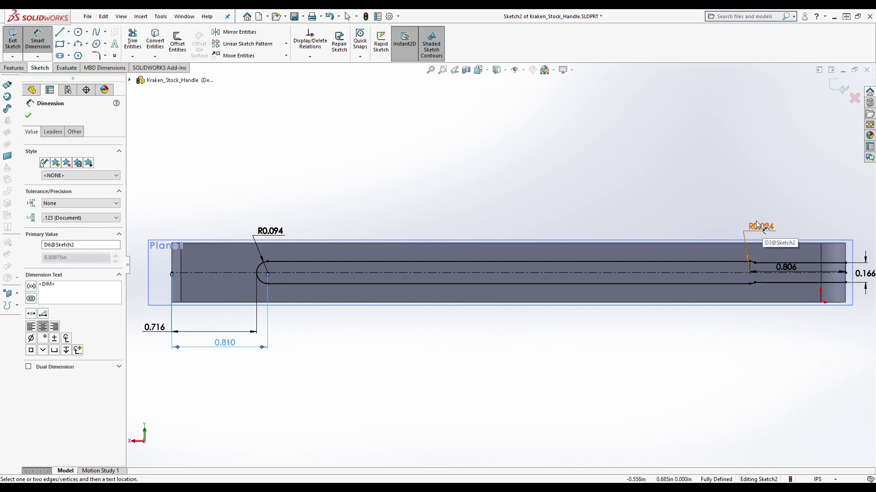
{"action": "scroll", "coordinate": [288, 261], "scroll_direction": "down", "scroll_amount": 2}
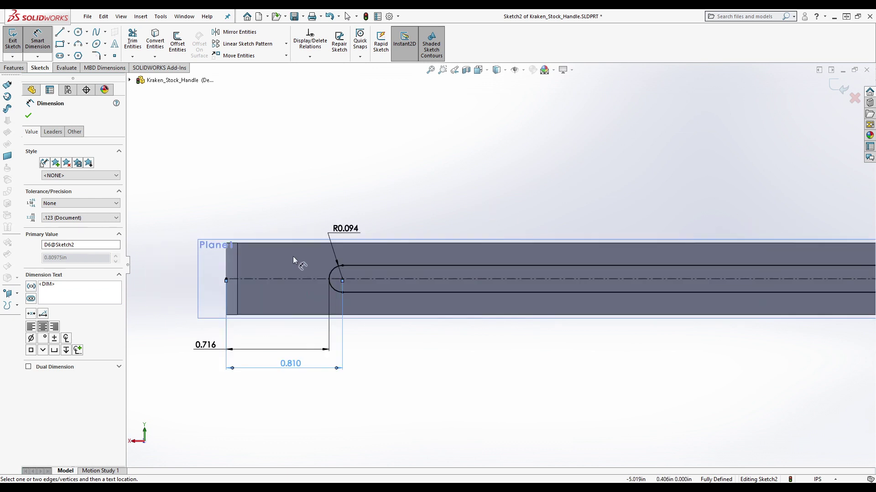
{"action": "scroll", "coordinate": [314, 321], "scroll_direction": "up", "scroll_amount": 3}
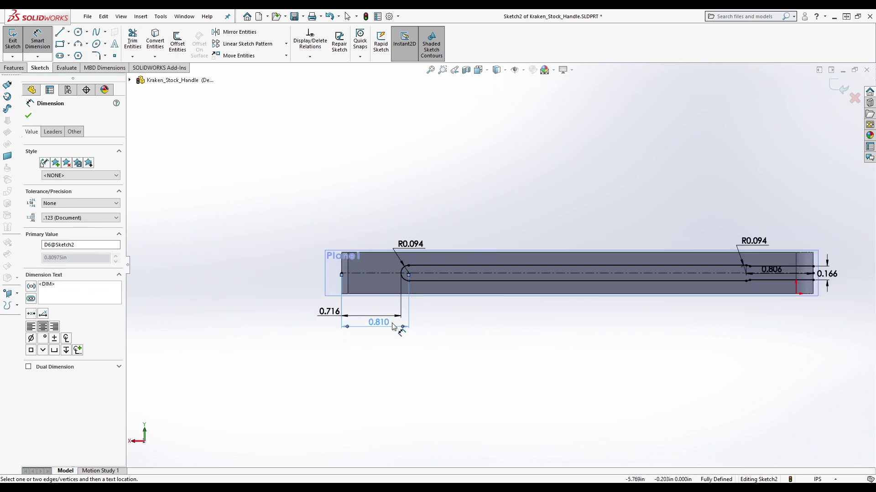
{"action": "scroll", "coordinate": [385, 324], "scroll_direction": "up", "scroll_amount": 1}
{"action": "scroll", "coordinate": [729, 269], "scroll_direction": "down", "scroll_amount": 1}
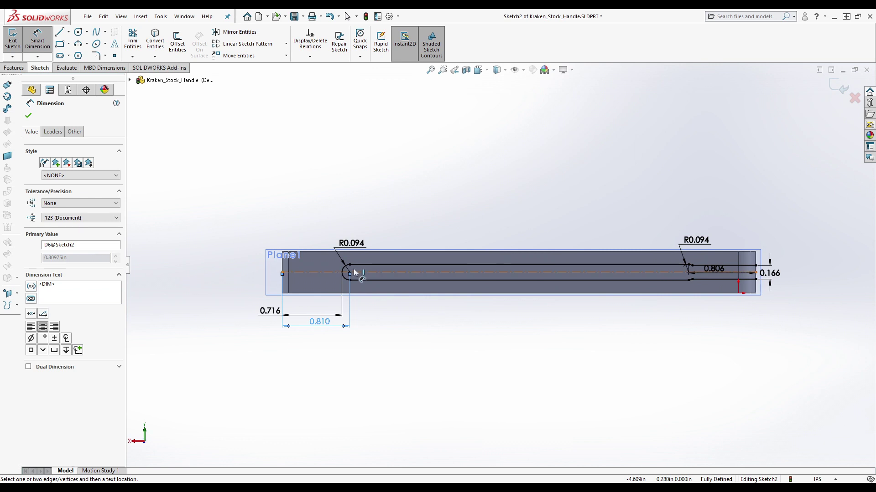
{"action": "left_click", "coordinate": [60, 55]}
Draw a second straight slot above the handle
{"action": "left_click", "coordinate": [350, 203]}
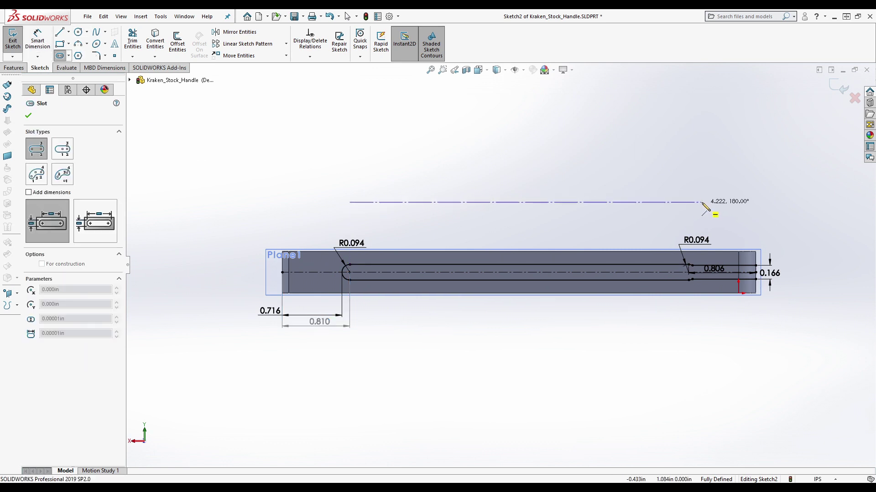
{"action": "left_click", "coordinate": [693, 202]}
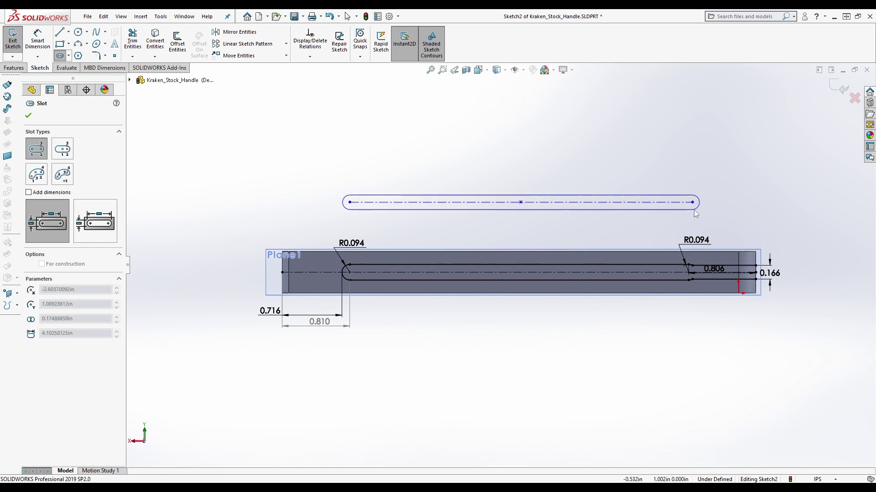
{"action": "left_click", "coordinate": [697, 209]}
{"action": "key", "text": "Escape"}
Give the new slot's left end arc a 3/32 (0.094) radius
{"action": "left_click", "coordinate": [38, 40]}
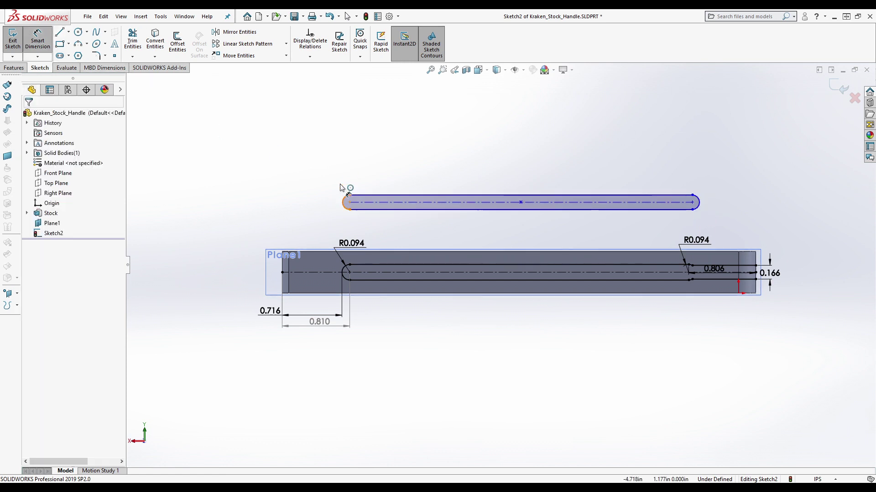
{"action": "left_click", "coordinate": [344, 201]}
{"action": "left_click", "coordinate": [322, 153]}
{"action": "type", "text": "3/32"}
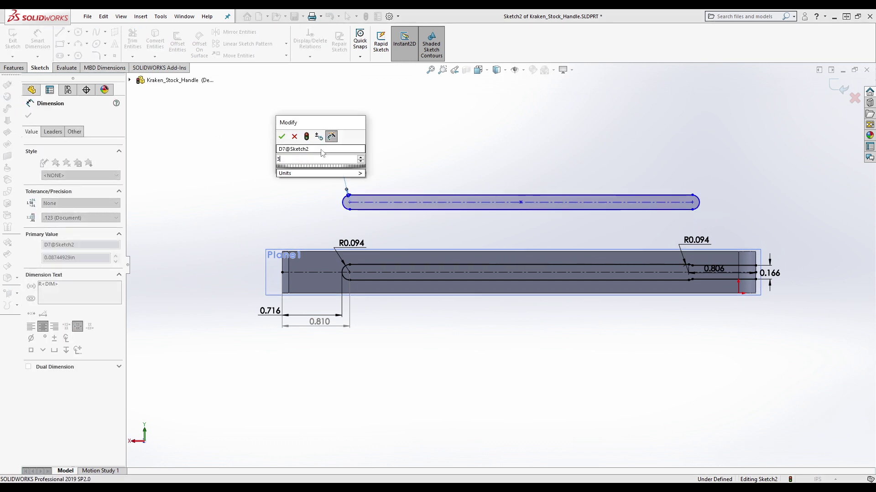
{"action": "key", "text": "Return"}
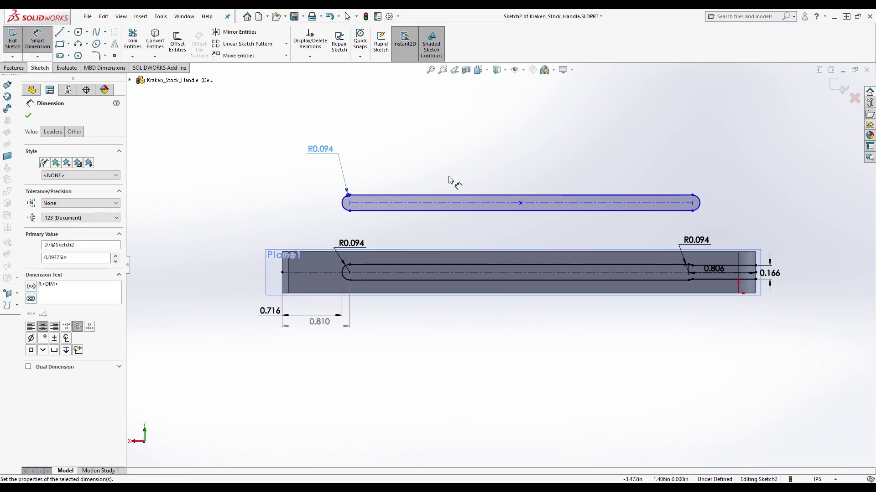
{"action": "left_click", "coordinate": [59, 32]}
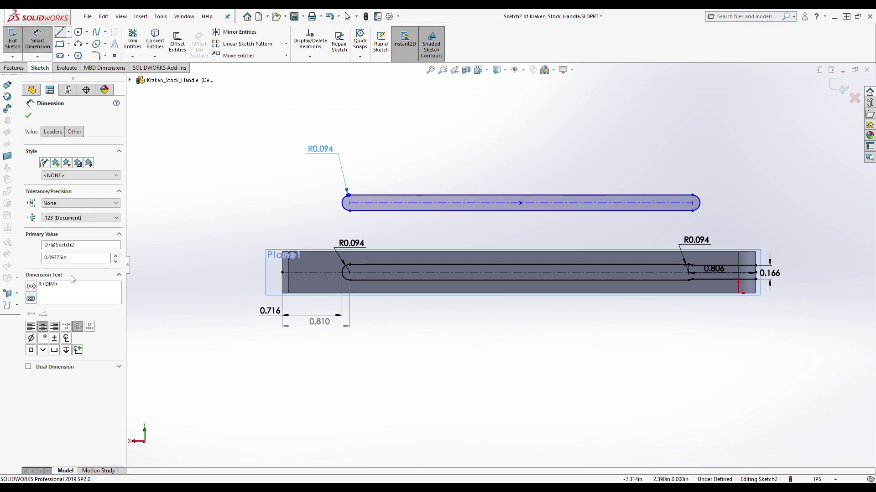
{"action": "left_click", "coordinate": [42, 219]}
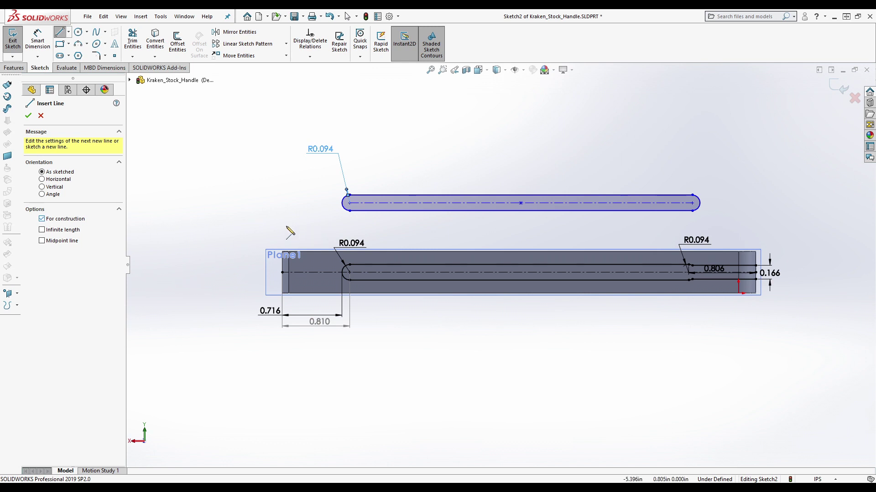
Draw a horizontal construction line above the handle, its right end aligned vertically with the centerline's end
{"action": "left_click", "coordinate": [282, 224]}
{"action": "left_click", "coordinate": [756, 224]}
{"action": "key", "text": "Escape"}
{"action": "left_click", "coordinate": [756, 225]}
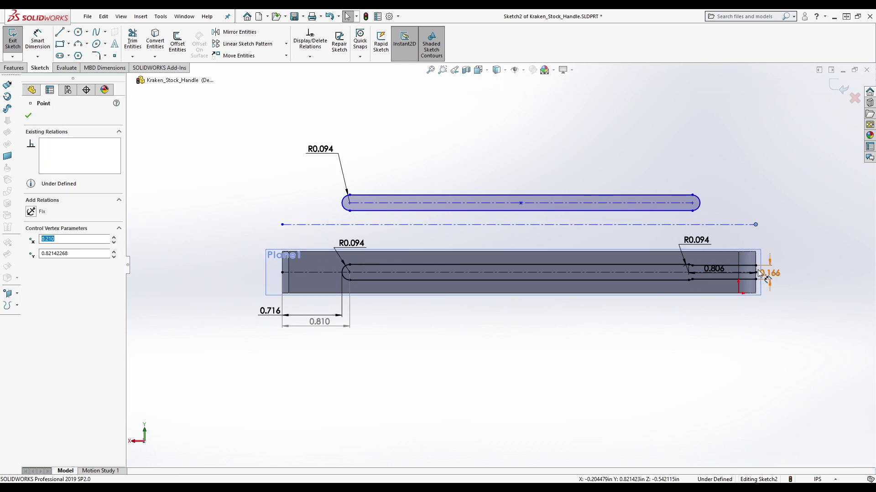
{"action": "scroll", "coordinate": [766, 276], "scroll_direction": "down", "scroll_amount": 5}
{"action": "scroll", "coordinate": [548, 267], "scroll_direction": "down", "scroll_amount": 3}
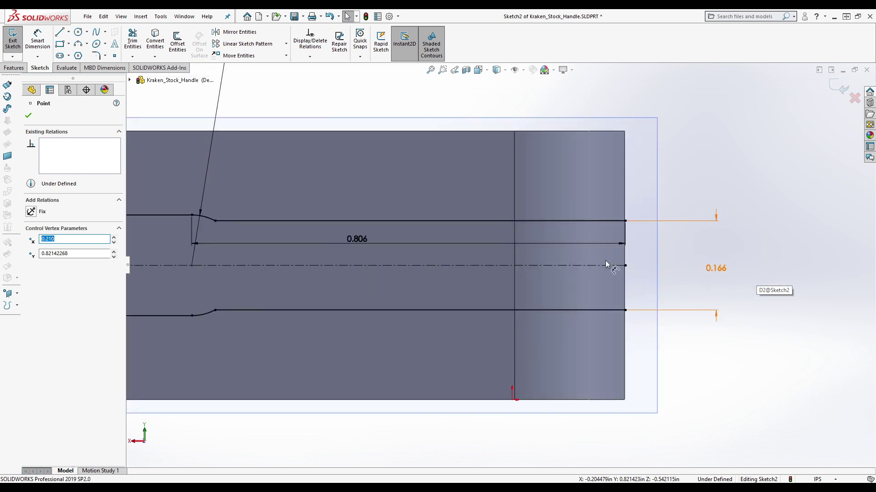
{"action": "left_click", "coordinate": [625, 266], "text": "ctrl"}
{"action": "left_click", "coordinate": [31, 274]}
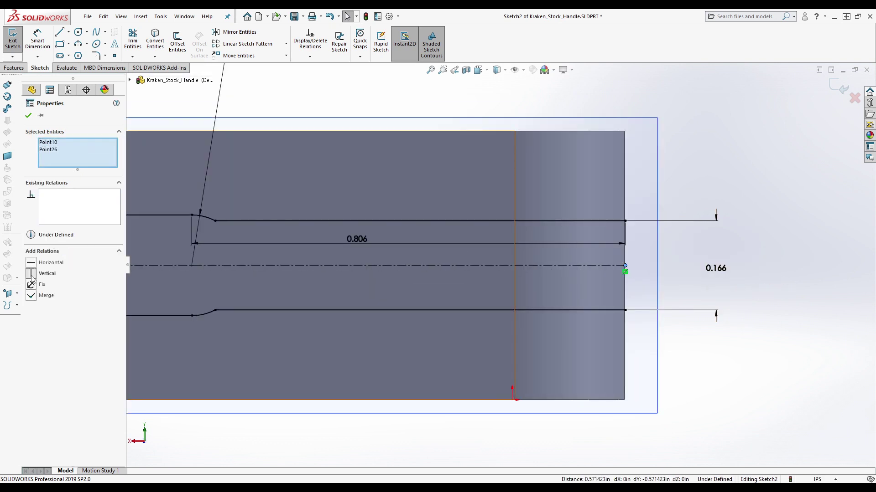
{"action": "scroll", "coordinate": [501, 272], "scroll_direction": "up", "scroll_amount": 5}
{"action": "scroll", "coordinate": [242, 268], "scroll_direction": "down", "scroll_amount": 8}
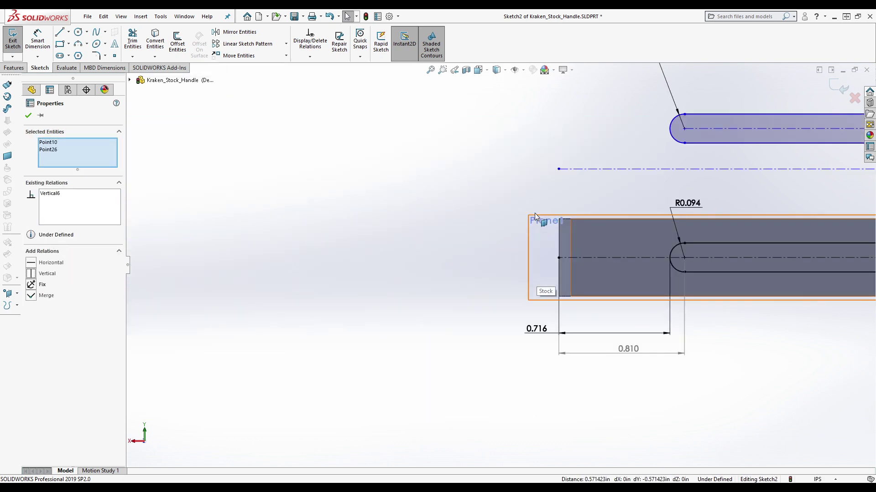
{"action": "key", "text": "Escape"}
Align the construction line's left endpoint vertically with the handle's left edge midpoint
{"action": "left_click", "coordinate": [558, 170]}
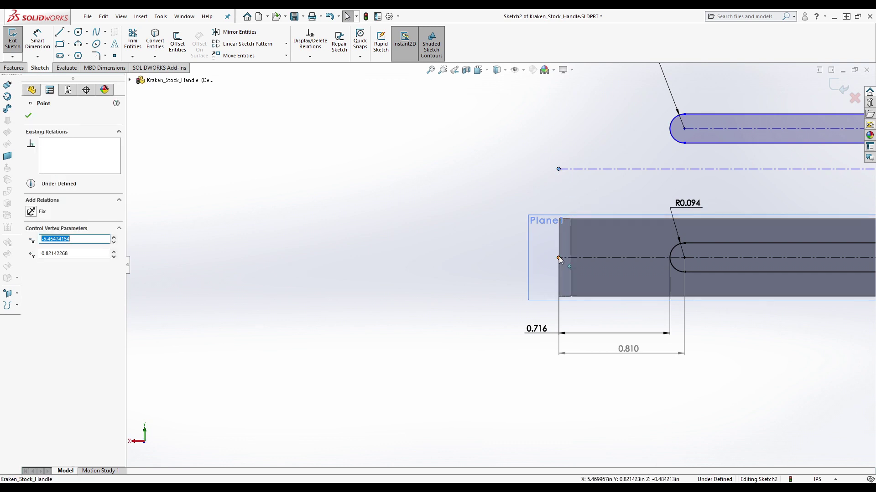
{"action": "left_click", "coordinate": [559, 257], "text": "ctrl"}
{"action": "left_click", "coordinate": [33, 275]}
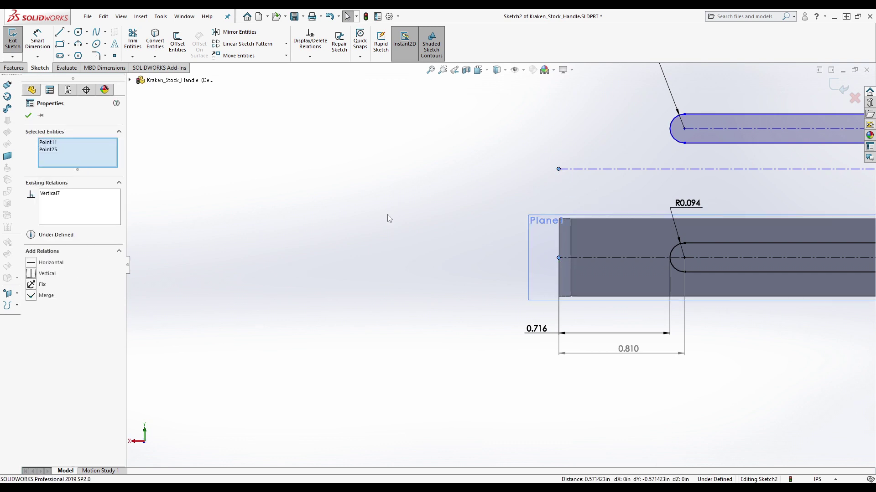
{"action": "scroll", "coordinate": [402, 227], "scroll_direction": "up", "scroll_amount": 4}
{"action": "key", "text": "Escape"}
{"action": "scroll", "coordinate": [637, 214], "scroll_direction": "down", "scroll_amount": 3}
{"action": "scroll", "coordinate": [637, 214], "scroll_direction": "down", "scroll_amount": 1}
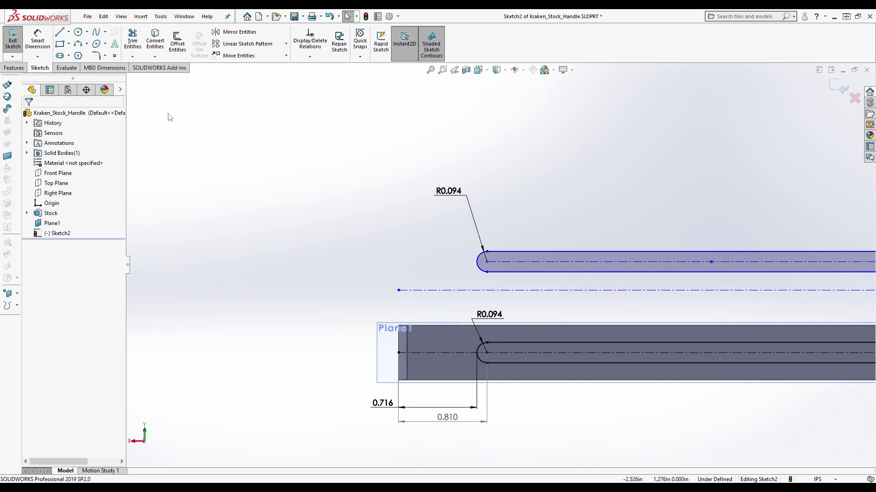
Add a short vertical construction line up to the upper slot's centre
{"action": "left_click", "coordinate": [59, 32]}
{"action": "left_click", "coordinate": [42, 220]}
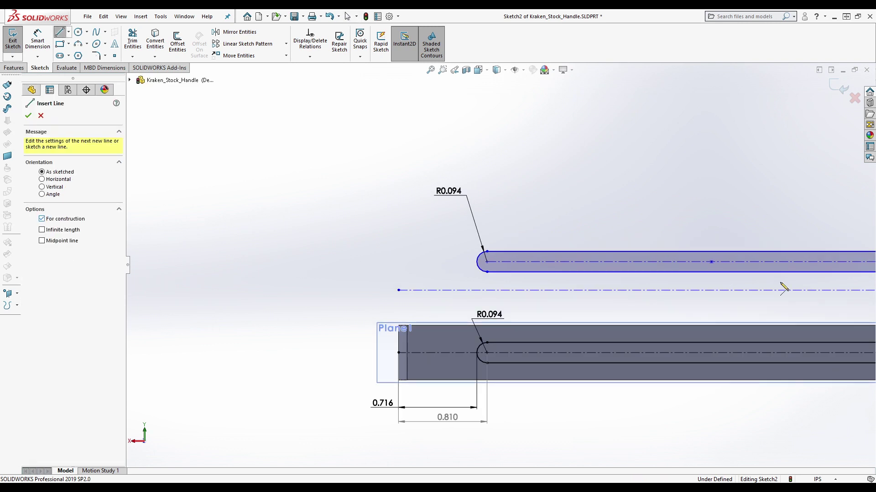
{"action": "left_click", "coordinate": [710, 291]}
{"action": "left_click", "coordinate": [711, 263]}
{"action": "key", "text": "Escape"}
{"action": "left_click", "coordinate": [710, 276]}
{"action": "left_click", "coordinate": [31, 222]}
{"action": "scroll", "coordinate": [549, 184], "scroll_direction": "up", "scroll_amount": 3}
{"action": "scroll", "coordinate": [618, 223], "scroll_direction": "down", "scroll_amount": 2}
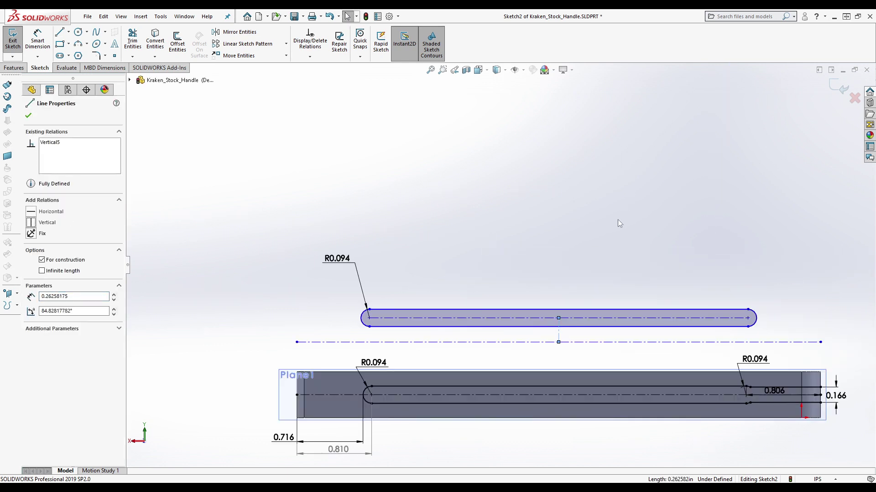
{"action": "left_click", "coordinate": [495, 257]}
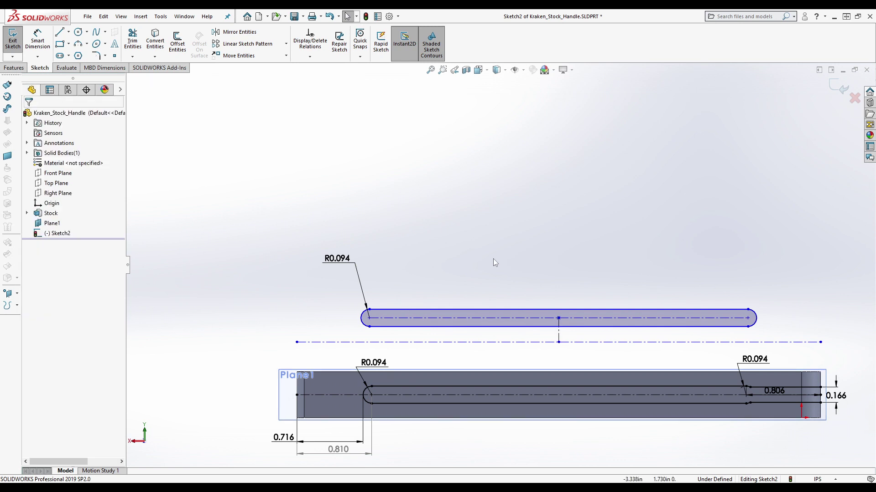
Make the upper slot's left arc centre coincident with the lower slot's left arc centre
{"action": "left_click", "coordinate": [369, 318]}
{"action": "left_click", "coordinate": [371, 395], "text": "ctrl"}
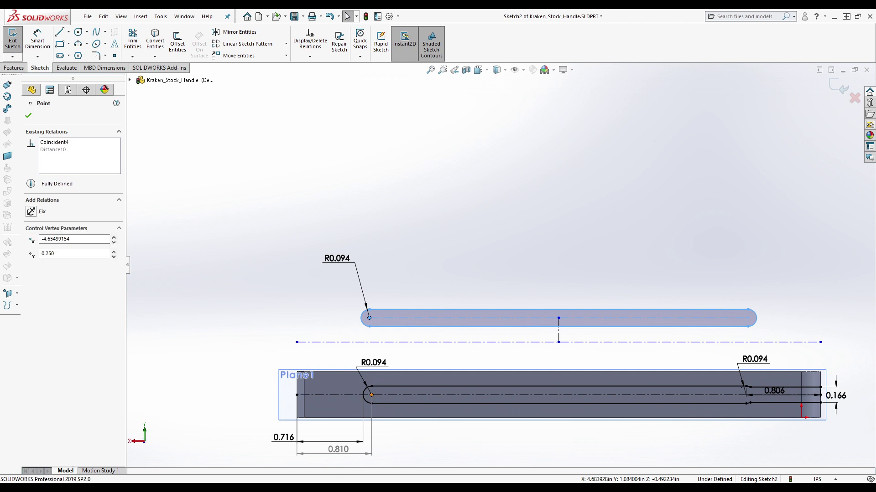
{"action": "left_click", "coordinate": [32, 286]}
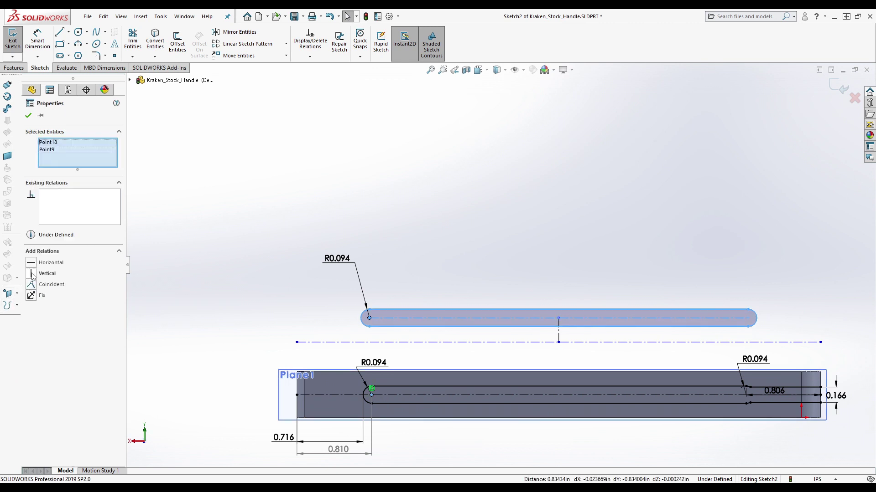
{"action": "left_click", "coordinate": [423, 229]}
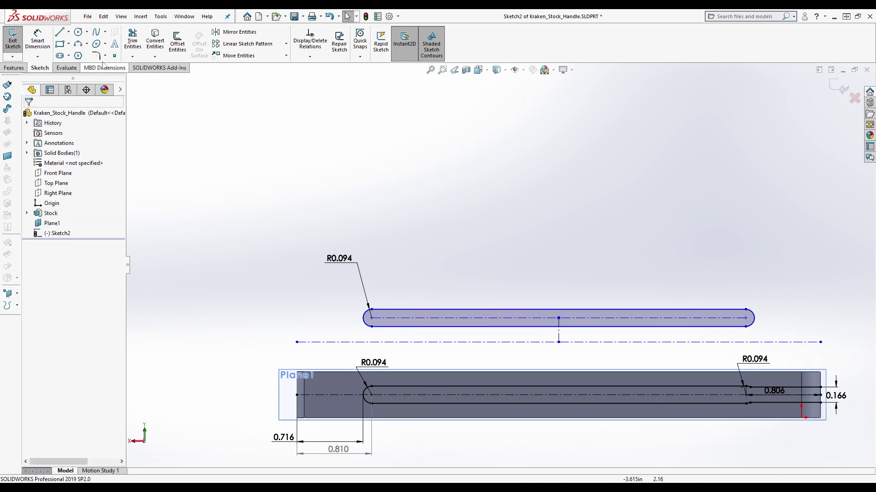
Place a 4.055 length dimension above the upper slot
{"action": "left_click", "coordinate": [37, 41]}
{"action": "left_click", "coordinate": [551, 318]}
{"action": "left_click", "coordinate": [538, 269]}
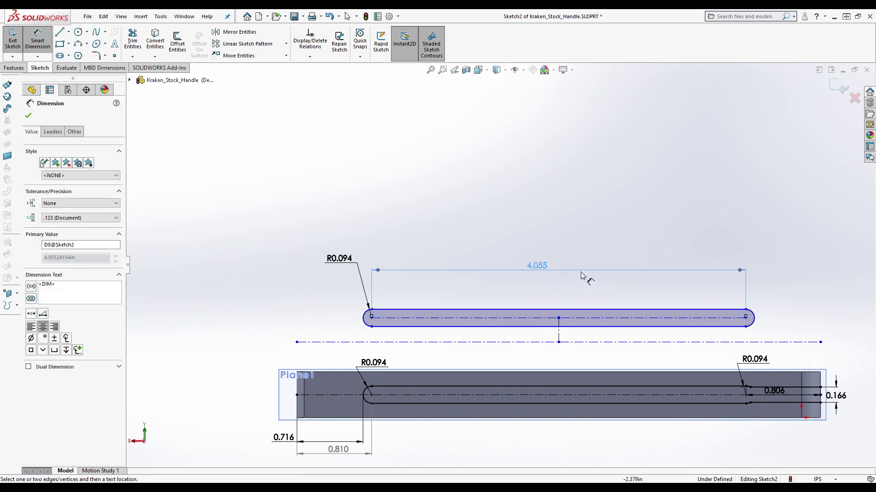
Try a center-to-center dimension between the upper slot's end arcs, then cancel it
{"action": "left_click", "coordinate": [365, 321]}
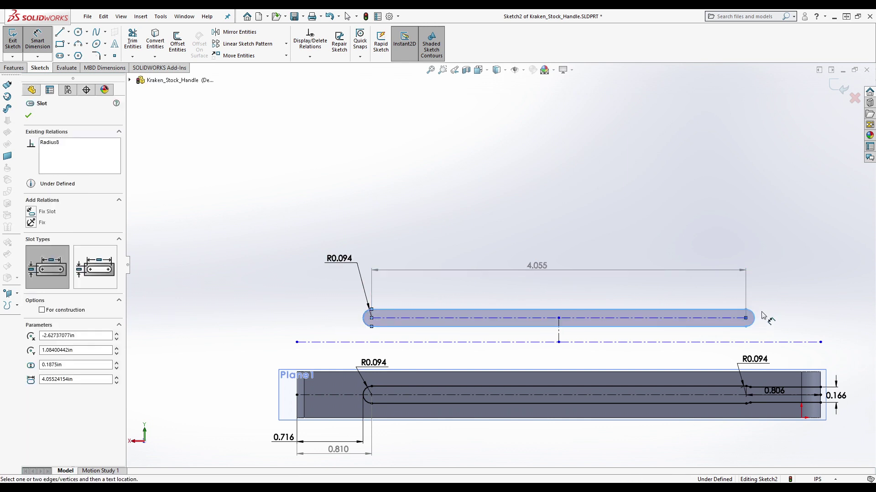
{"action": "left_click", "coordinate": [756, 321]}
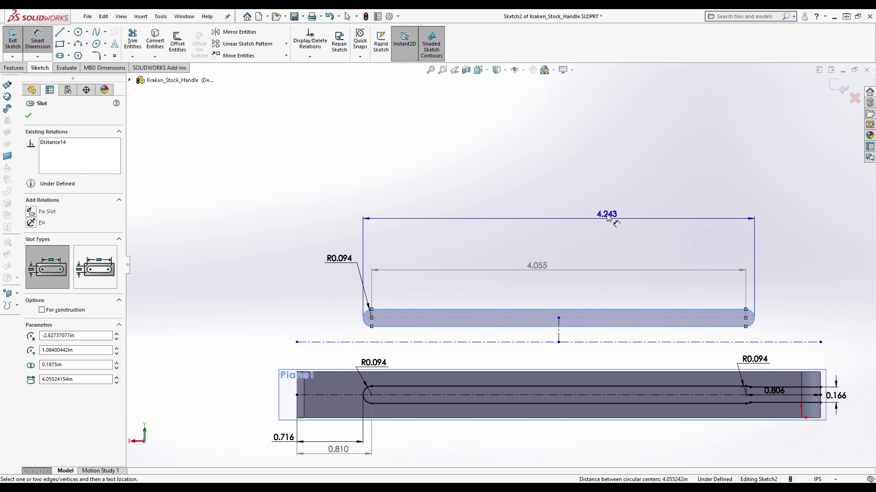
{"action": "left_click_drag", "start_coordinate": [569, 218], "coordinate": [753, 384]}
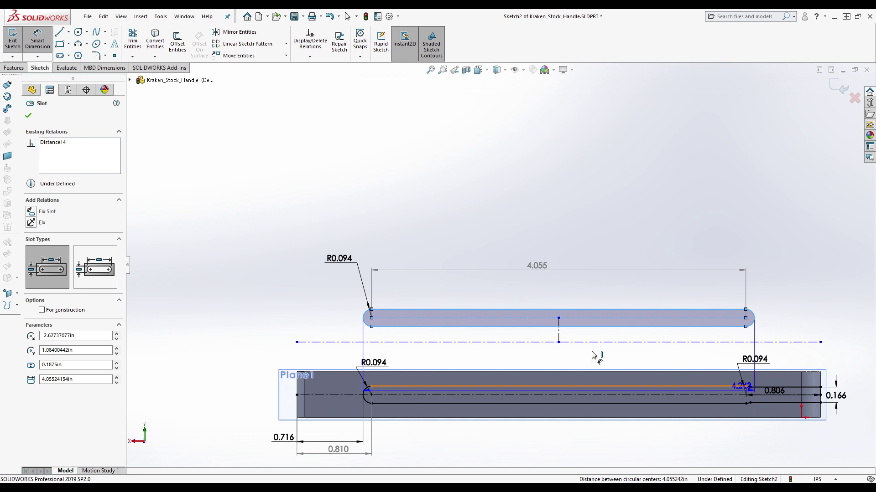
{"action": "key", "text": "Escape"}
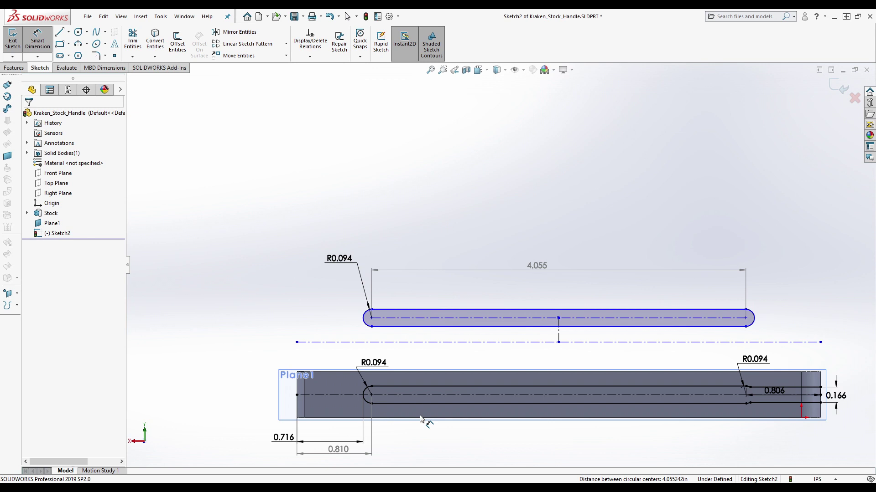
{"action": "scroll", "coordinate": [684, 384], "scroll_direction": "down", "scroll_amount": 1}
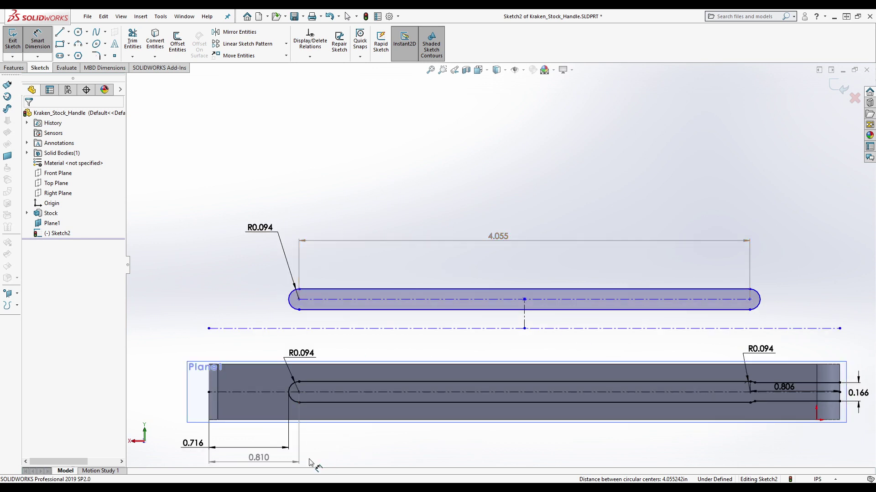
{"action": "key", "text": "z"}
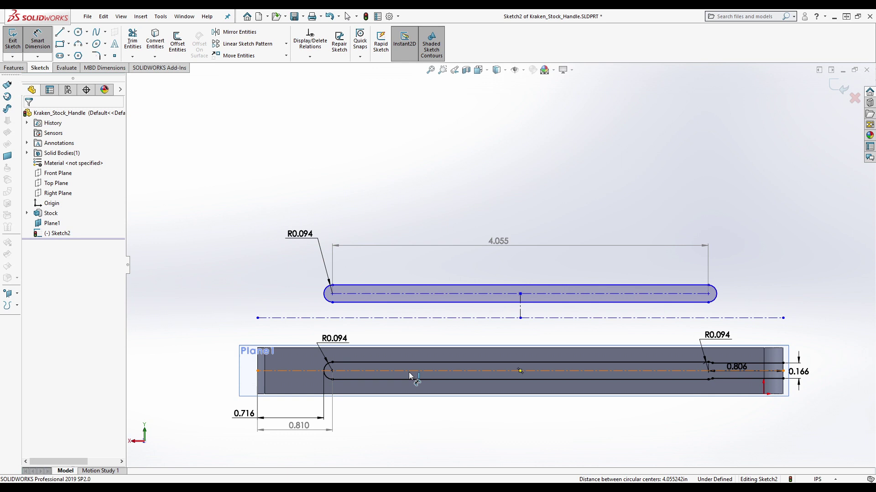
{"action": "key", "text": "Escape"}
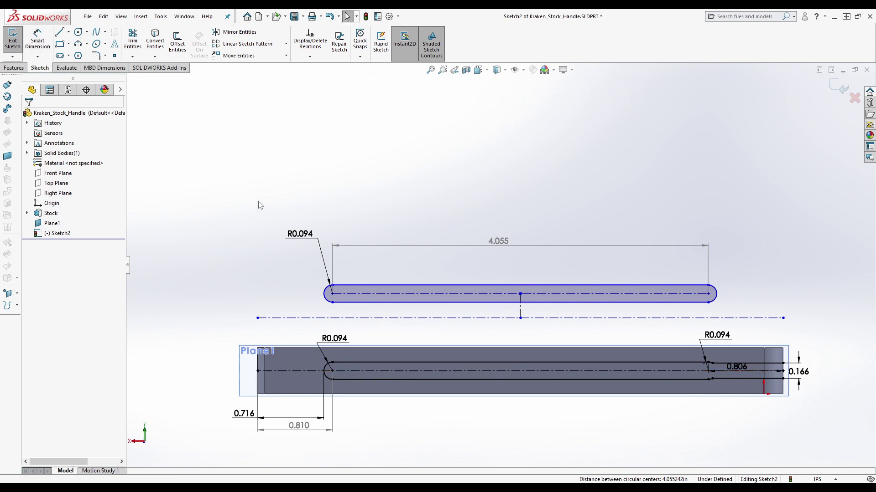
Delete the upper reference slot, its horizontal centerline and the leftover vertical line
{"action": "left_click_drag", "start_coordinate": [258, 201], "coordinate": [774, 319]}
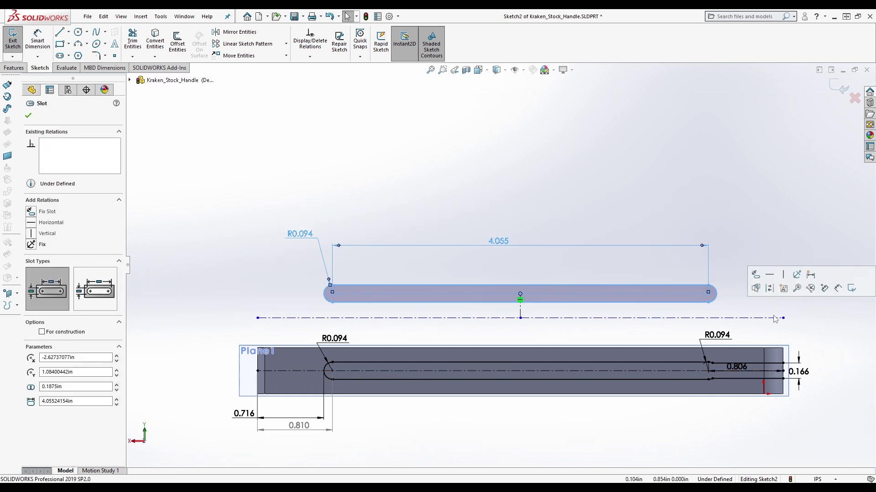
{"action": "key", "text": "Delete"}
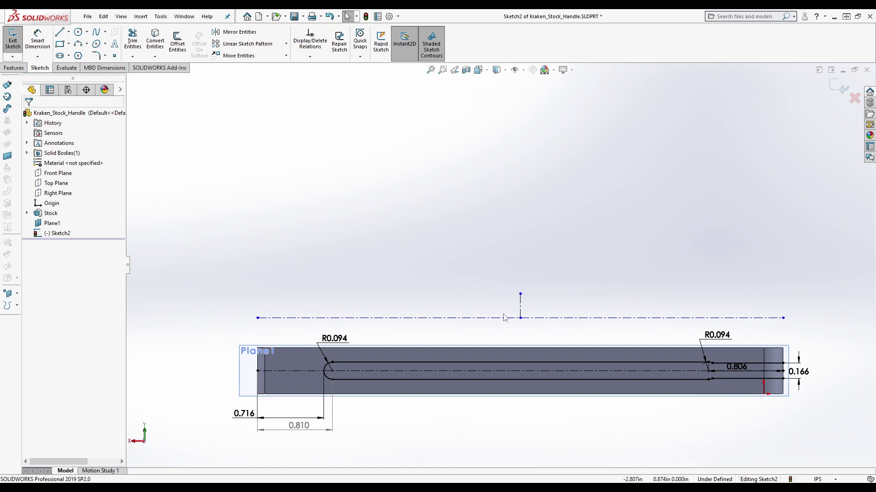
{"action": "left_click", "coordinate": [500, 319]}
{"action": "key", "text": "Delete"}
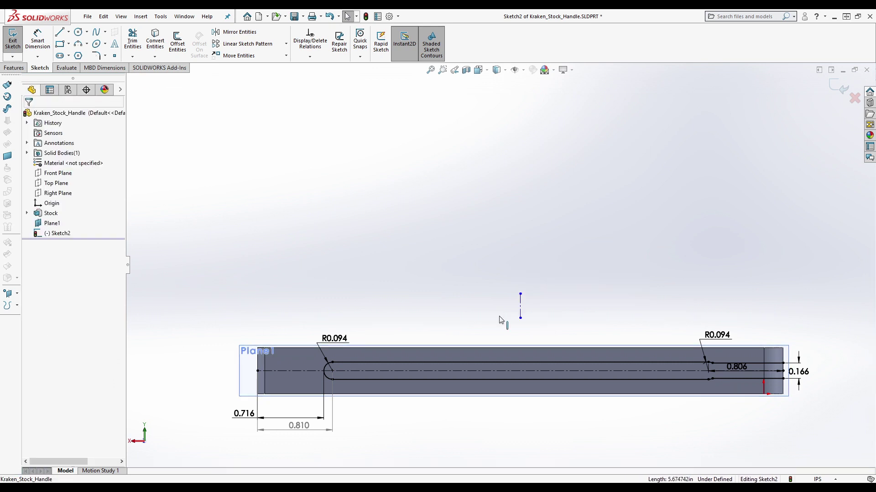
{"action": "left_click", "coordinate": [521, 306]}
{"action": "key", "text": "Delete"}
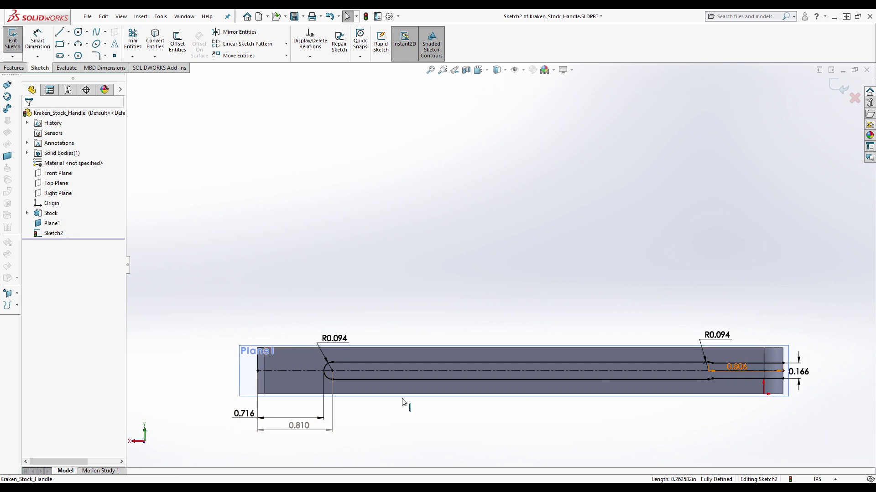
{"action": "double_click", "coordinate": [735, 372]}
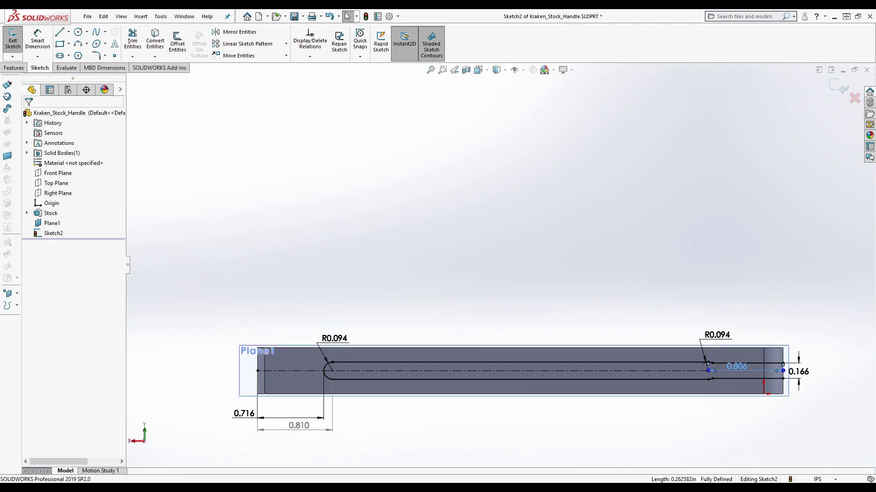
Change the 0.806 slot-end dimension to 0.810 and move it below the part
{"action": "type", "text": "0.810"}
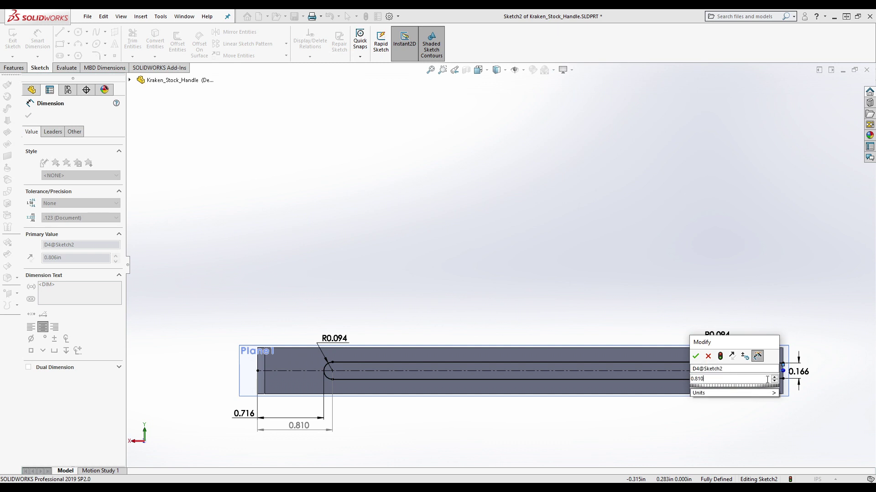
{"action": "key", "text": "Return"}
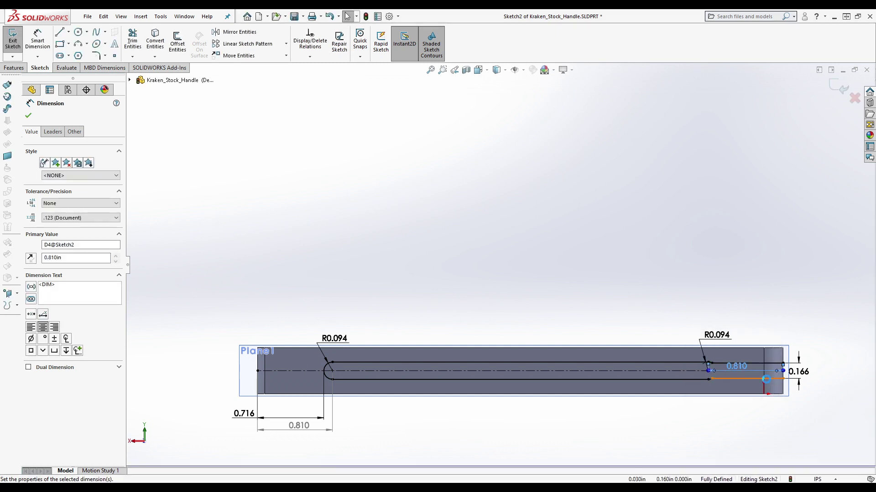
{"action": "scroll", "coordinate": [620, 417], "scroll_direction": "up", "scroll_amount": 1}
{"action": "scroll", "coordinate": [552, 397], "scroll_direction": "down", "scroll_amount": 1}
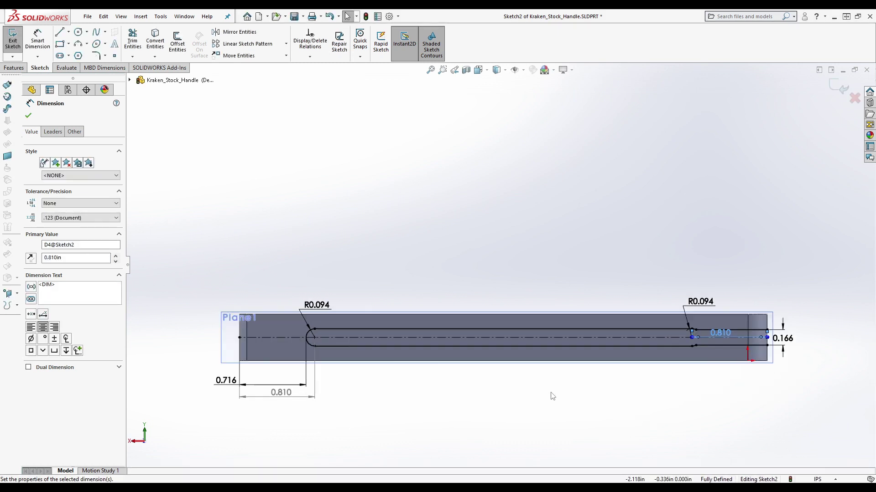
{"action": "left_click_drag", "start_coordinate": [721, 333], "coordinate": [725, 384]}
{"action": "left_click", "coordinate": [745, 422]}
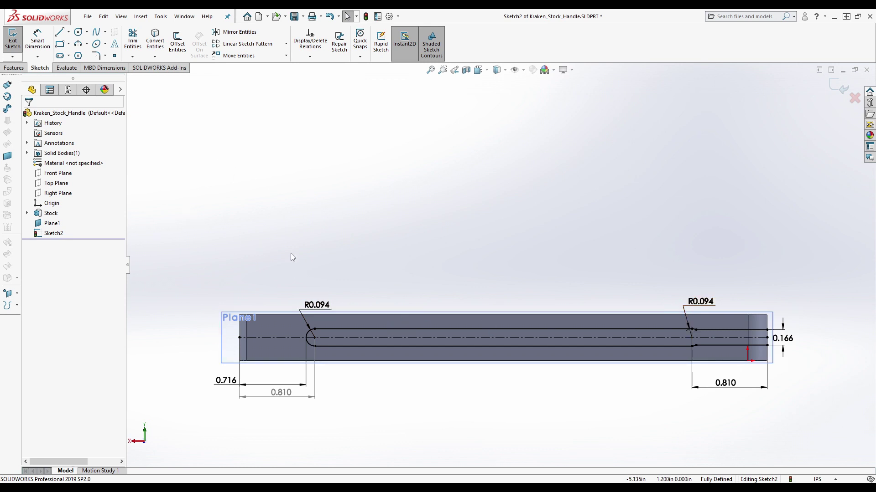
Close the slot's right end with a vertical line and exit Sketch2
{"action": "scroll", "coordinate": [784, 342], "scroll_direction": "down", "scroll_amount": 5}
{"action": "left_click", "coordinate": [60, 32]}
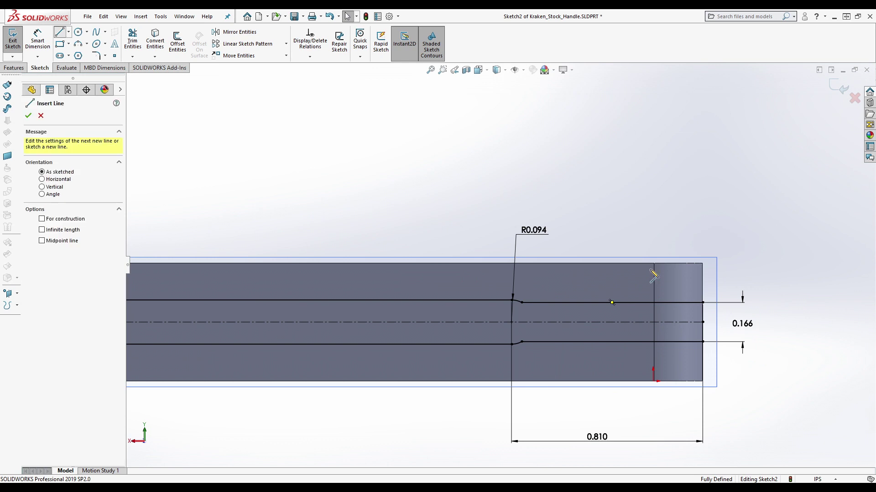
{"action": "left_click", "coordinate": [703, 342]}
{"action": "left_click", "coordinate": [703, 302]}
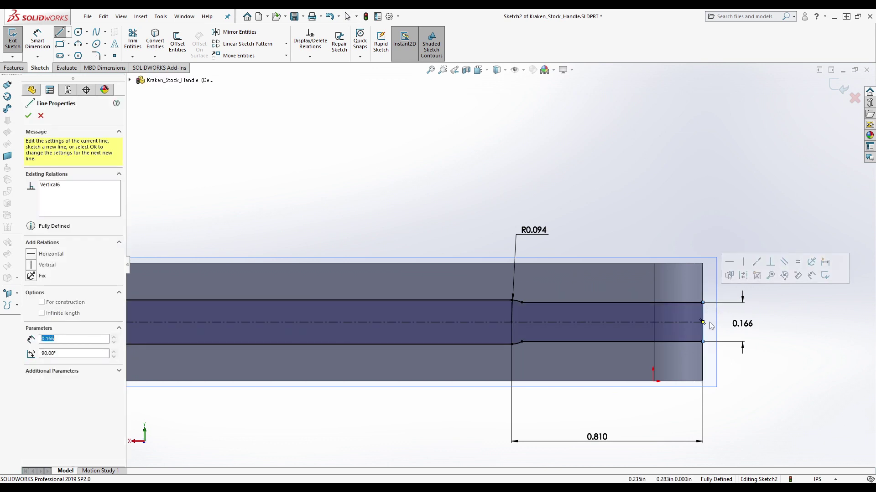
{"action": "scroll", "coordinate": [717, 342], "scroll_direction": "up", "scroll_amount": 5}
{"action": "scroll", "coordinate": [684, 333], "scroll_direction": "down", "scroll_amount": 1}
{"action": "scroll", "coordinate": [205, 289], "scroll_direction": "down", "scroll_amount": 4}
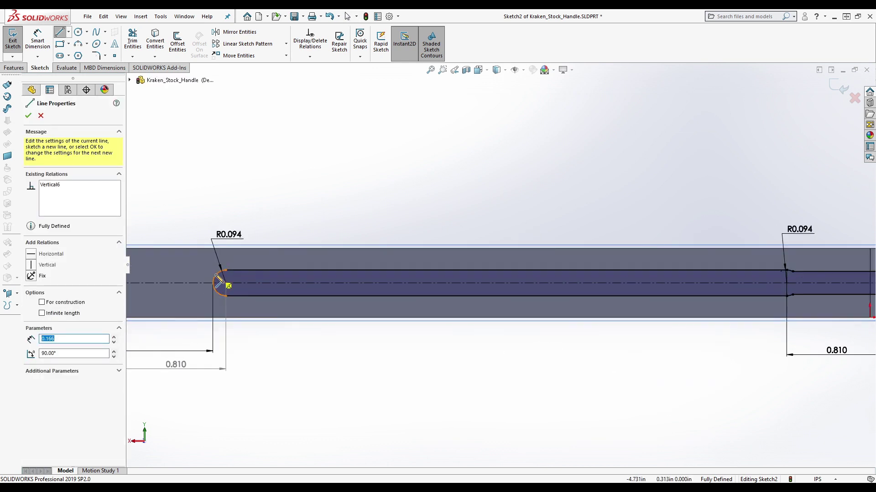
{"action": "scroll", "coordinate": [219, 281], "scroll_direction": "down", "scroll_amount": 1}
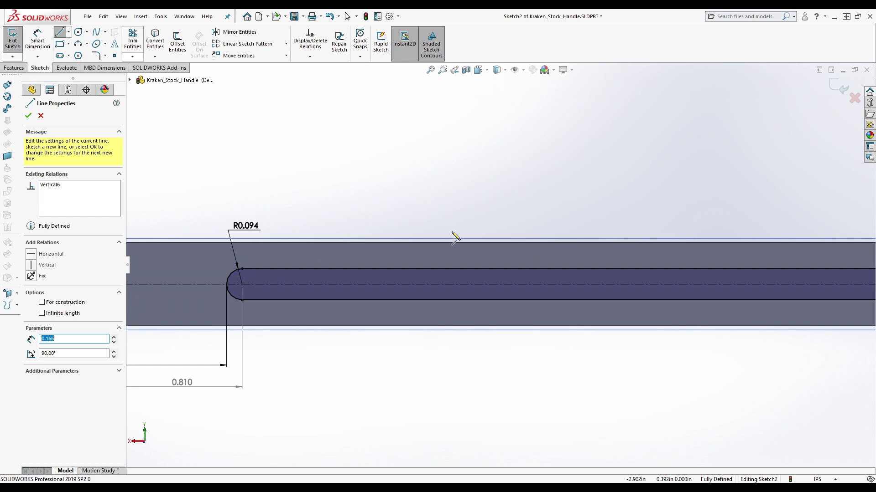
{"action": "left_click", "coordinate": [12, 43]}
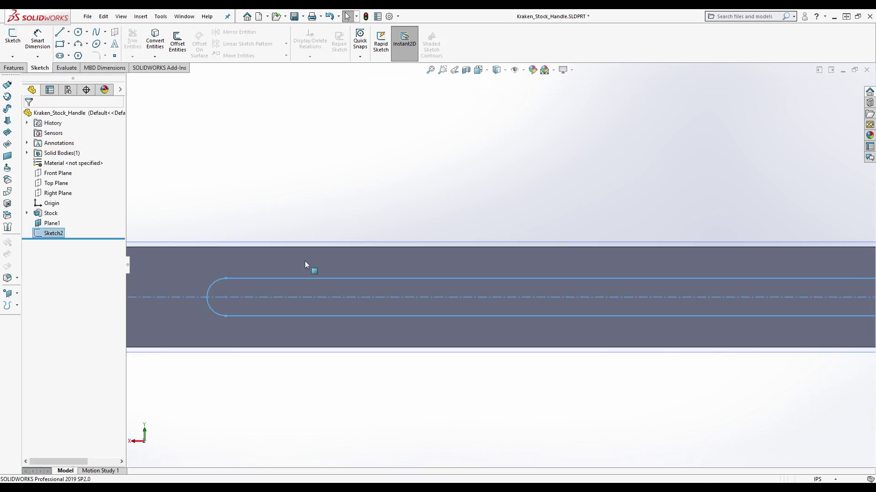
Start an Extruded Cut of the slot sketch and deepen it to 0.720in
{"action": "middle_click_drag", "start_coordinate": [528, 237], "coordinate": [456, 282]}
{"action": "left_click", "coordinate": [14, 68]}
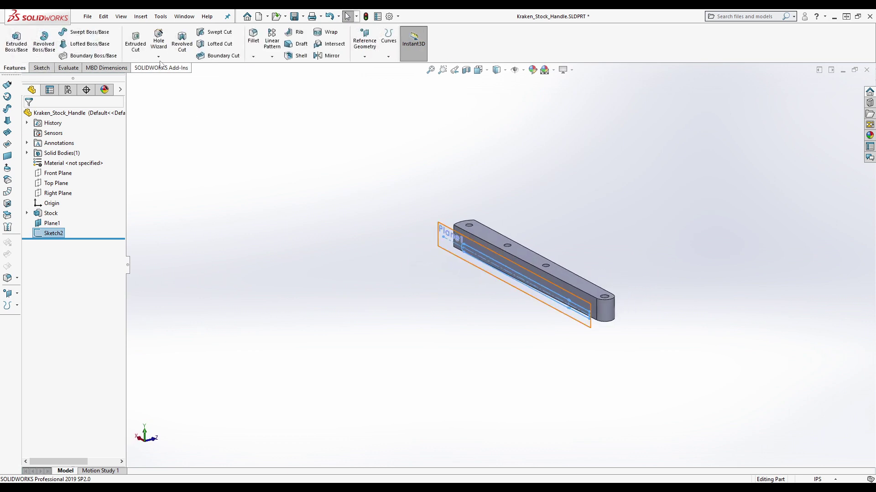
{"action": "left_click", "coordinate": [135, 44]}
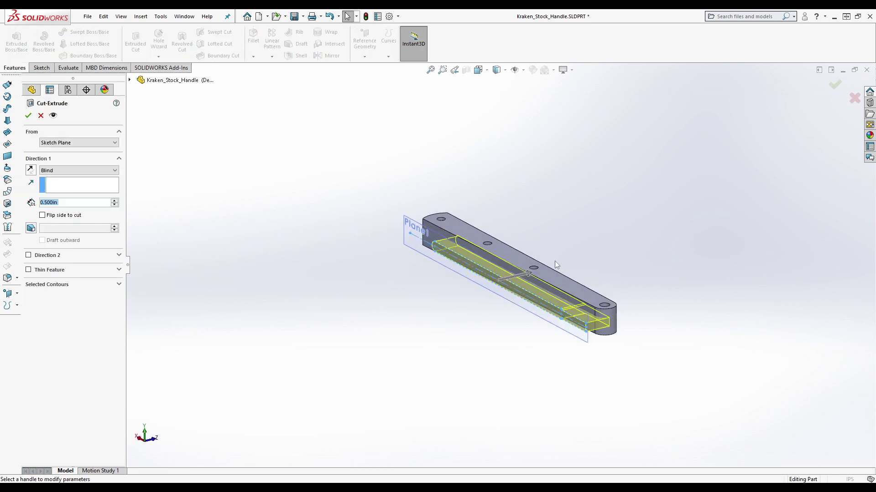
{"action": "scroll", "coordinate": [569, 264], "scroll_direction": "down", "scroll_amount": 4}
{"action": "middle_click_drag", "start_coordinate": [568, 263], "coordinate": [522, 320]}
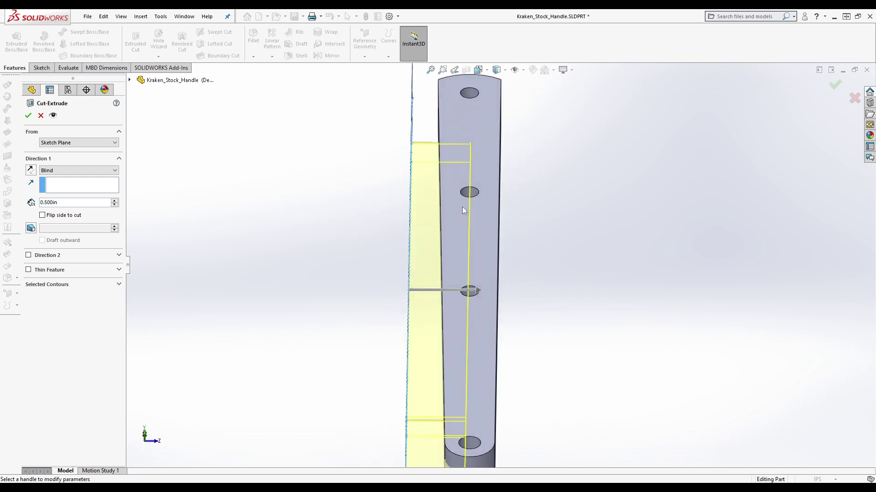
{"action": "left_click_drag", "start_coordinate": [479, 292], "coordinate": [506, 300]}
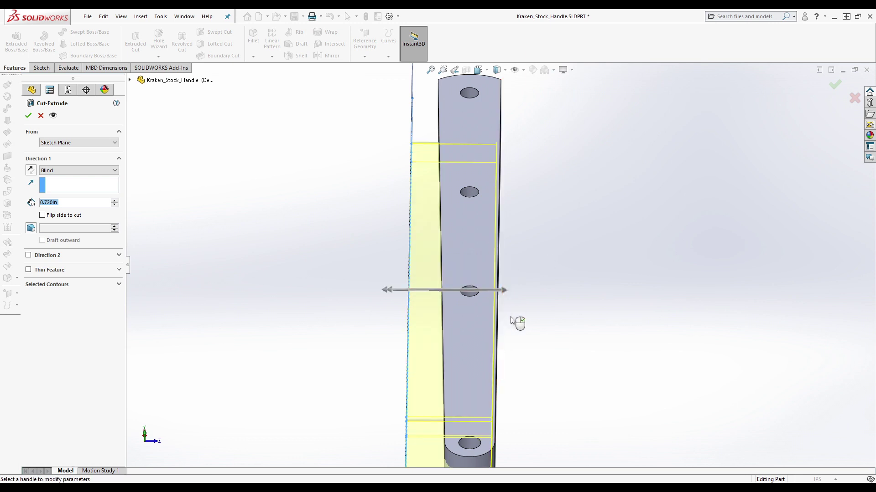
{"action": "scroll", "coordinate": [508, 333], "scroll_direction": "down", "scroll_amount": 5}
{"action": "middle_click_drag", "start_coordinate": [504, 348], "coordinate": [490, 283]}
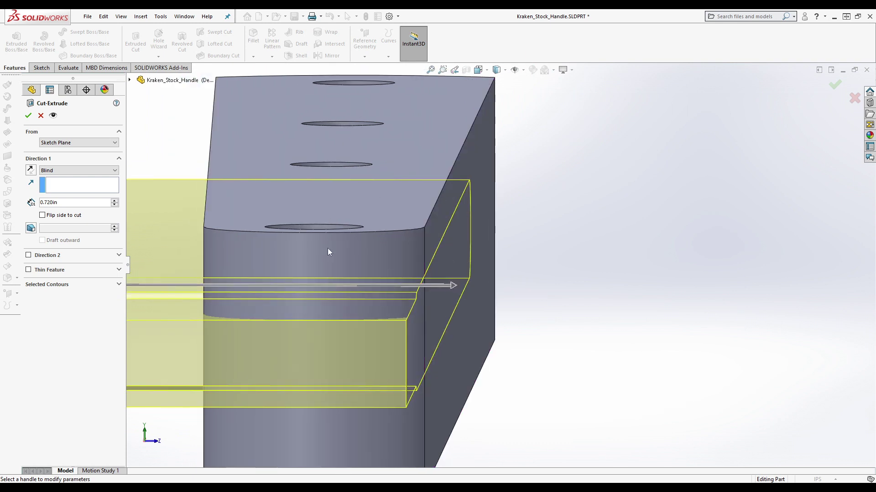
{"action": "middle_click_drag", "start_coordinate": [228, 239], "coordinate": [236, 242]}
{"action": "key", "text": "f"}
{"action": "mouse_move", "coordinate": [565, 254]}
{"action": "middle_mouse_down"}
{"action": "mouse_move", "coordinate": [470, 217]}
{"action": "mouse_move", "coordinate": [484, 232]}
{"action": "middle_mouse_up"}
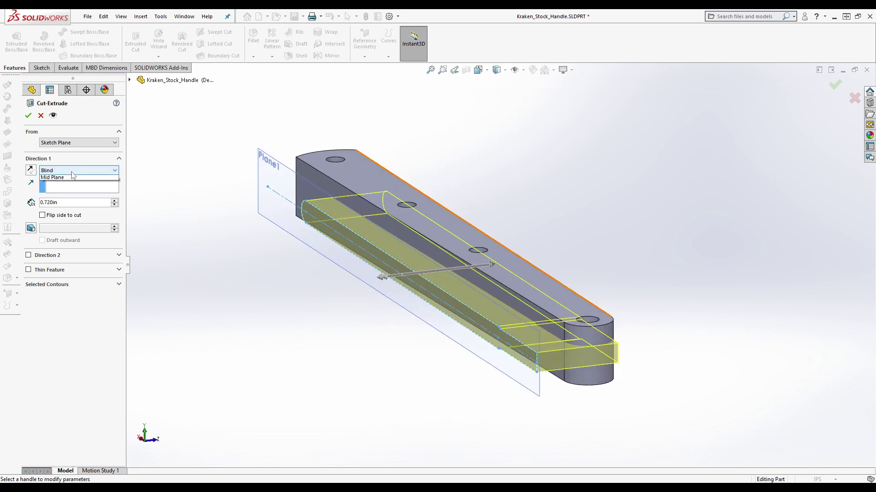
Set the cut to end Offset From Surface, using the handle's far side face
{"action": "left_click", "coordinate": [75, 173]}
{"action": "left_click", "coordinate": [63, 214]}
{"action": "middle_click_drag", "start_coordinate": [500, 196], "coordinate": [513, 266]}
{"action": "left_click", "coordinate": [513, 264]}
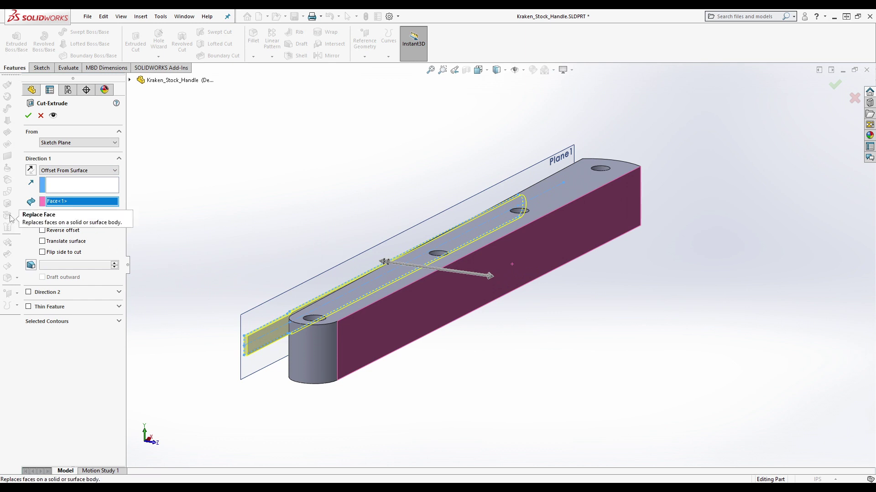
Settle the offset distance at 0.140in, after trying 0.15625 and 0.114, and accept the cut
{"action": "type", "text": "0"}
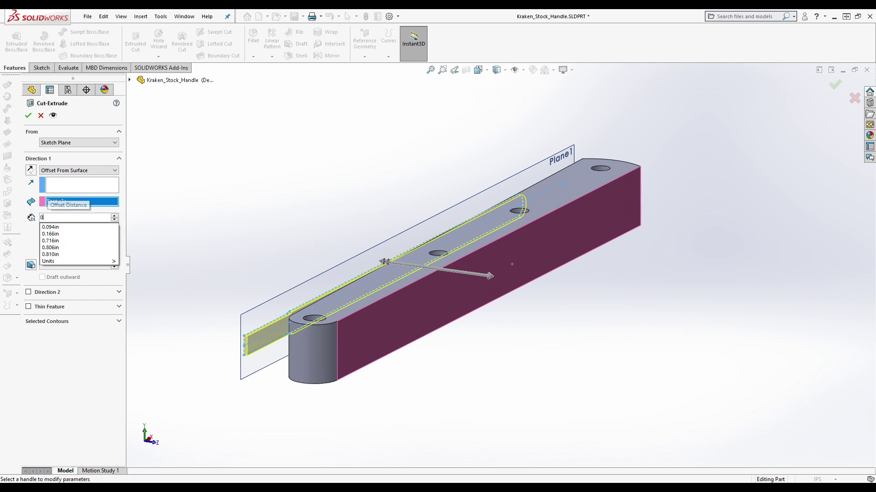
{"action": "type", "text": ".15625"}
{"action": "key", "text": "Return"}
{"action": "middle_click_drag", "start_coordinate": [506, 340], "coordinate": [543, 313]}
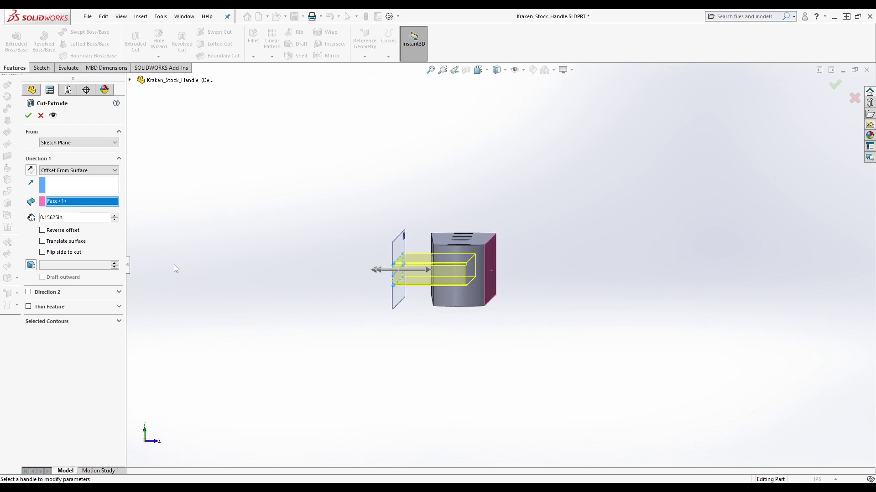
{"action": "left_click", "coordinate": [80, 217]}
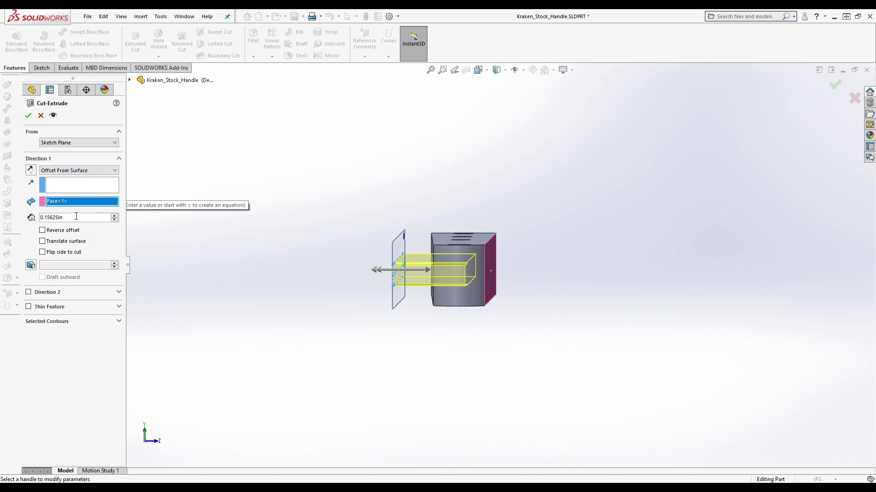
{"action": "key", "text": "BackSpace"}
{"action": "key", "text": "BackSpace"}
{"action": "key", "text": "BackSpace"}
{"action": "key", "text": "BackSpace"}
{"action": "type", "text": "14"}
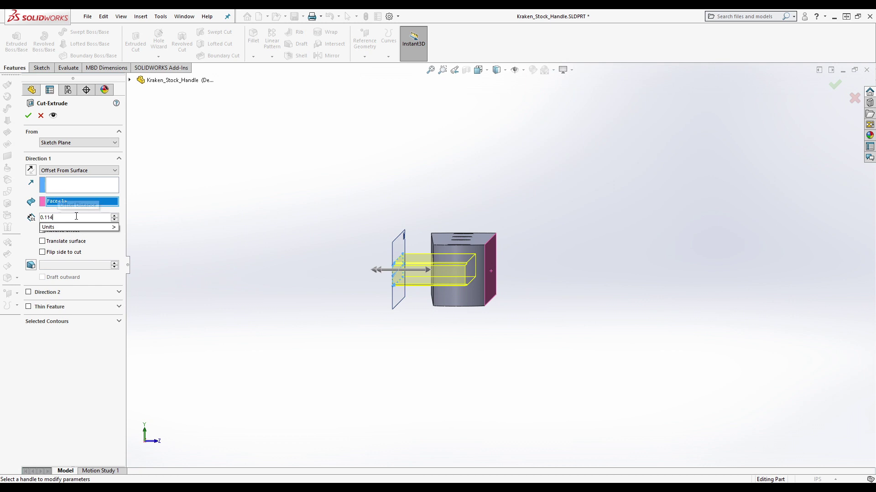
{"action": "key", "text": "Return"}
{"action": "left_click", "coordinate": [54, 217]}
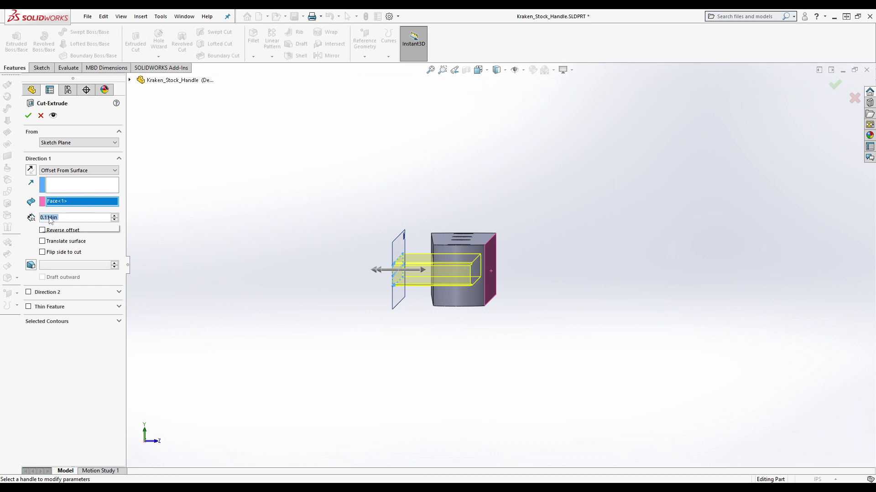
{"action": "key", "text": "BackSpace"}
{"action": "key", "text": "BackSpace"}
{"action": "type", "text": "4"}
{"action": "key", "text": "Return"}
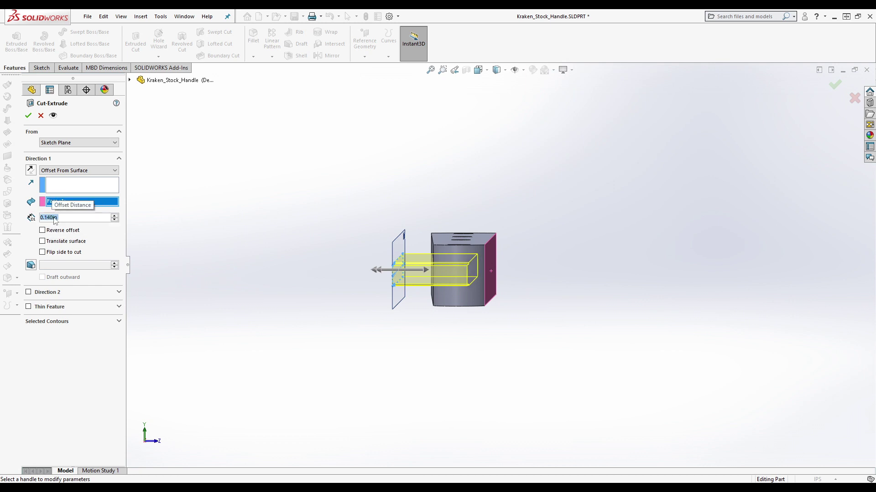
{"action": "left_click", "coordinate": [28, 116]}
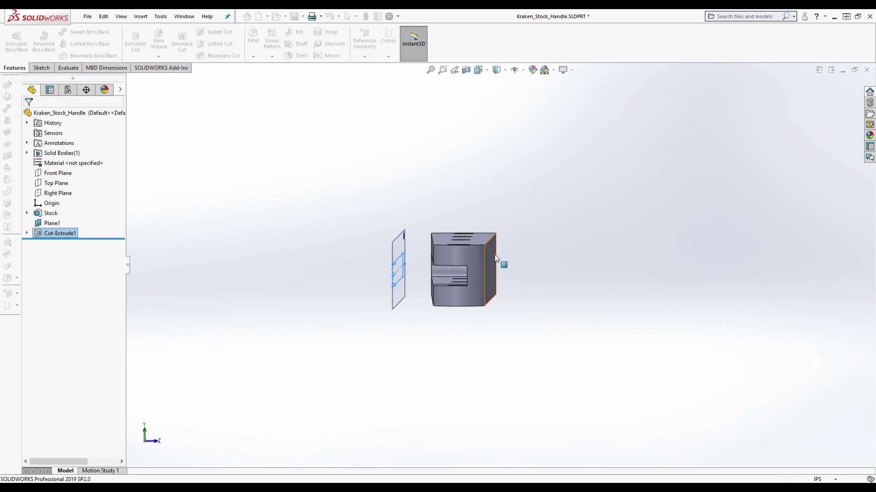
Edit Cut-Extrude1 to use a 0.125in offset distance, then inspect the slot
{"action": "middle_click_drag", "start_coordinate": [375, 289], "coordinate": [412, 308]}
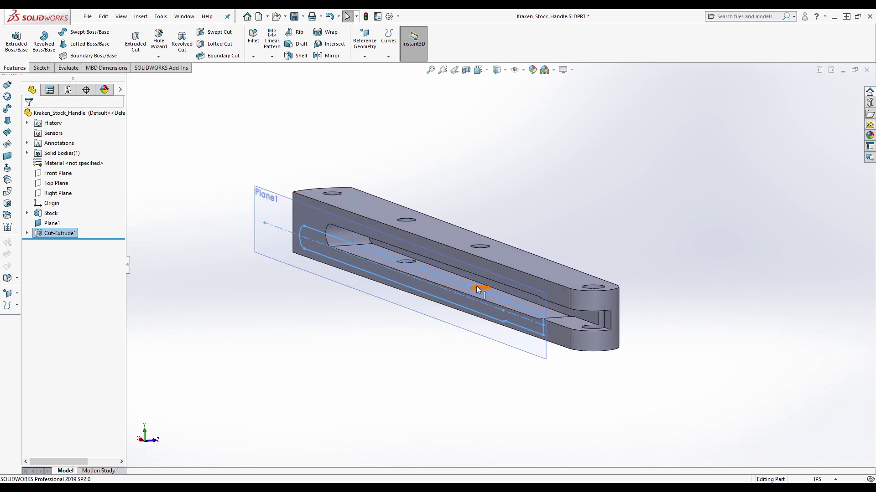
{"action": "right_click", "coordinate": [53, 233]}
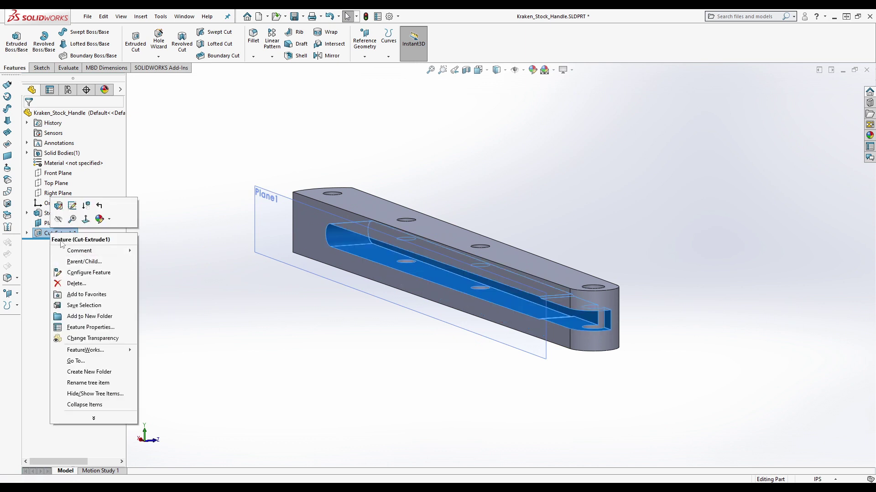
{"action": "left_click", "coordinate": [58, 209]}
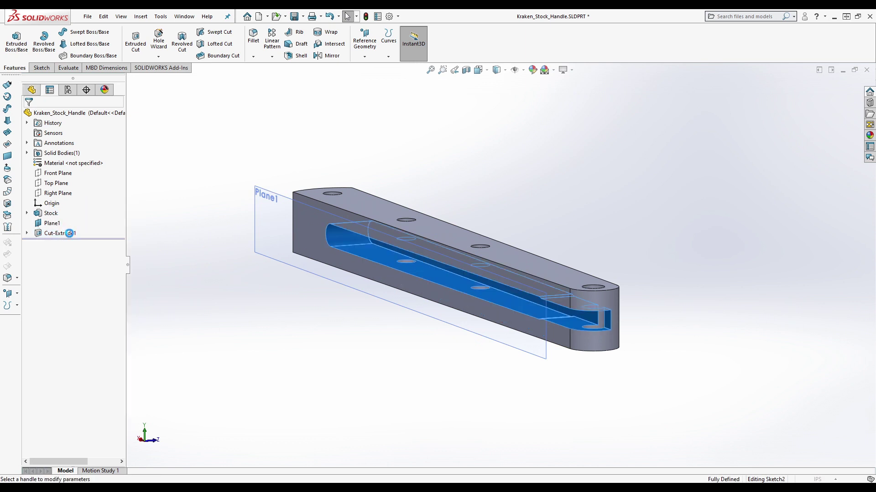
{"action": "left_click", "coordinate": [55, 218]}
{"action": "key", "text": "BackSpace"}
{"action": "key", "text": "BackSpace"}
{"action": "type", "text": "25in"}
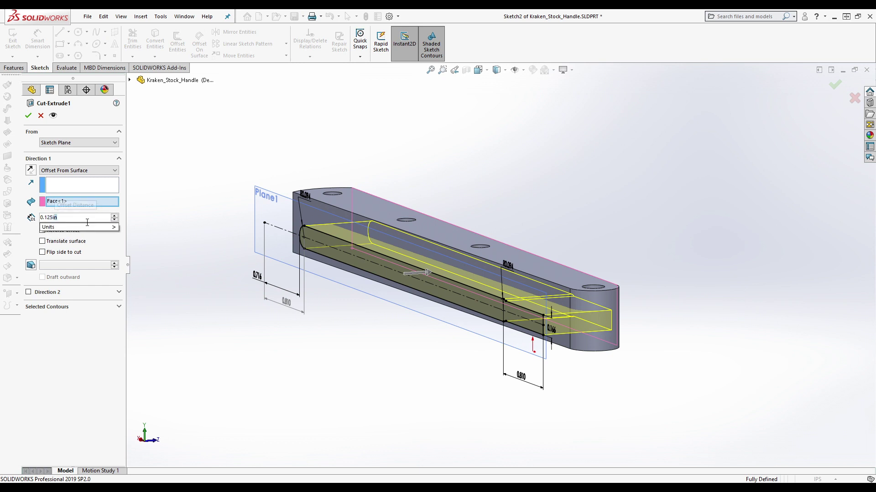
{"action": "key", "text": "Return"}
{"action": "left_click", "coordinate": [28, 115]}
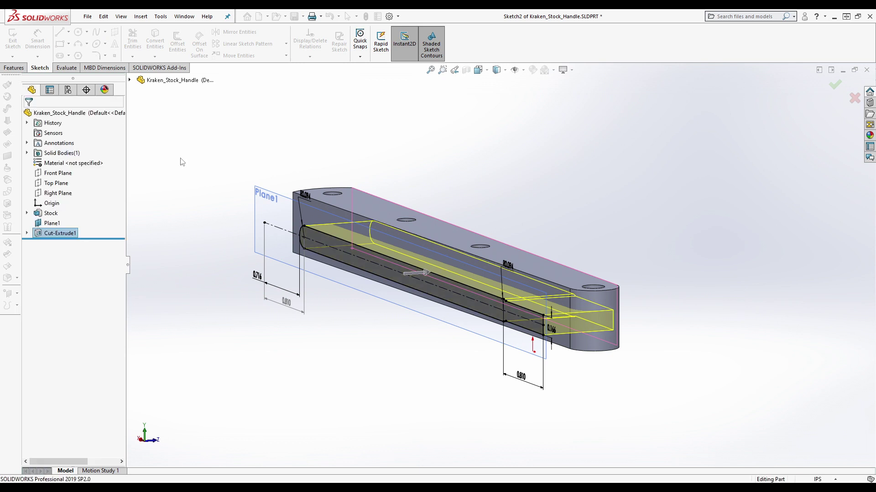
{"action": "middle_click_drag", "start_coordinate": [600, 211], "coordinate": [676, 294]}
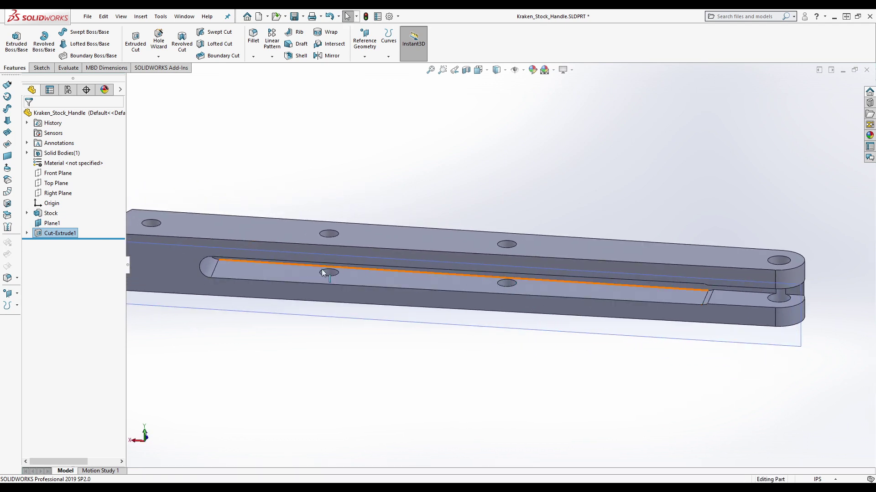
{"action": "middle_click_drag", "start_coordinate": [328, 275], "coordinate": [357, 258]}
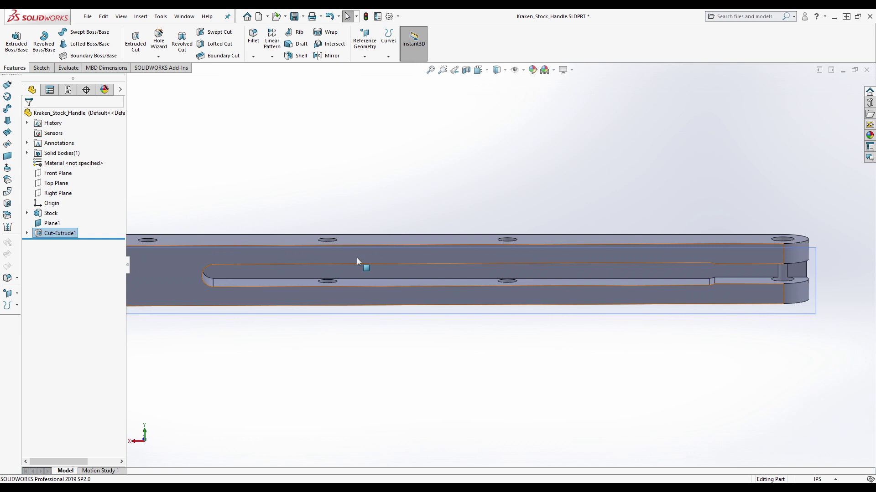
{"action": "left_click", "coordinate": [712, 176]}
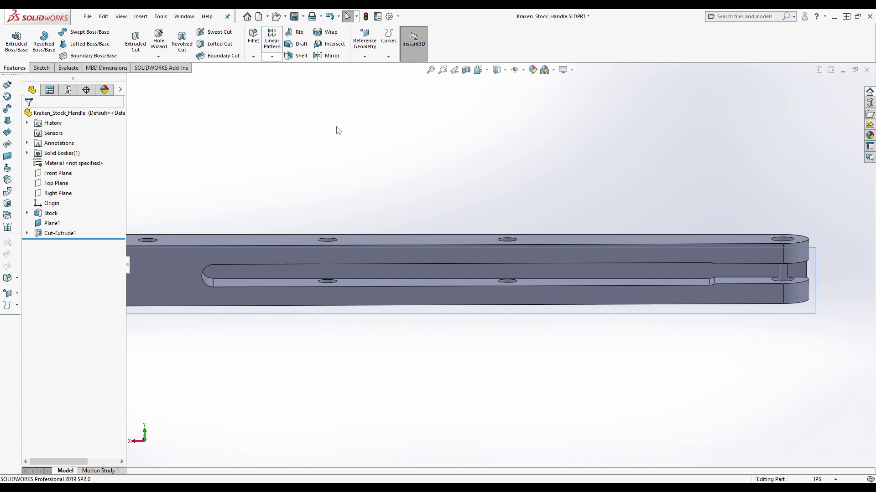
{"action": "middle_click_drag", "start_coordinate": [468, 317], "coordinate": [453, 292]}
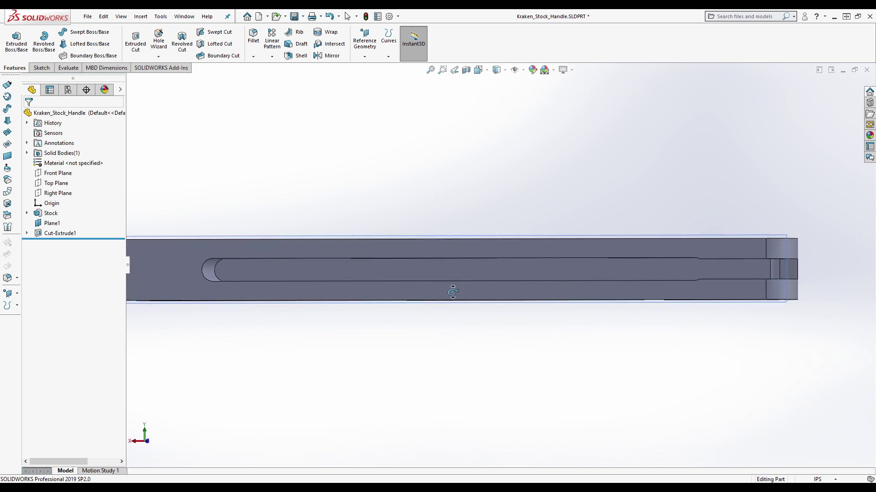
{"action": "scroll", "coordinate": [474, 255], "scroll_direction": "up", "scroll_amount": 4}
{"action": "scroll", "coordinate": [422, 258], "scroll_direction": "down", "scroll_amount": 3}
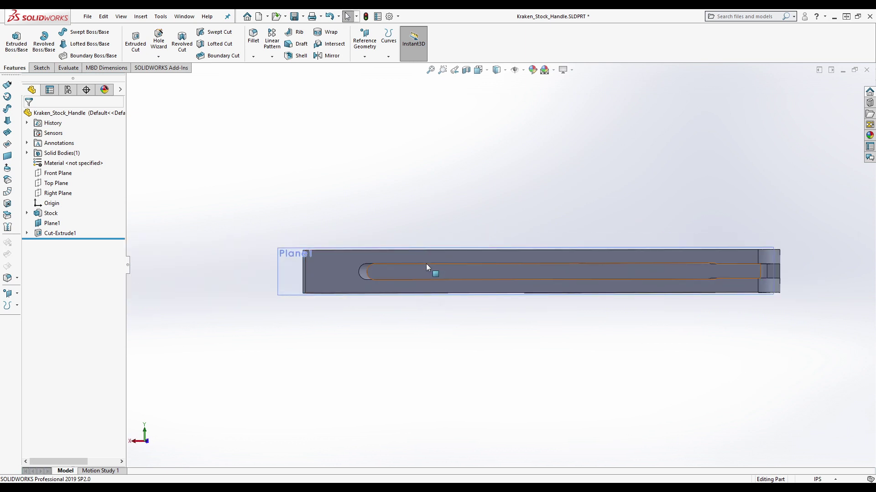
{"action": "scroll", "coordinate": [345, 273], "scroll_direction": "down", "scroll_amount": 3}
{"action": "middle_click_drag", "start_coordinate": [345, 276], "coordinate": [443, 277]}
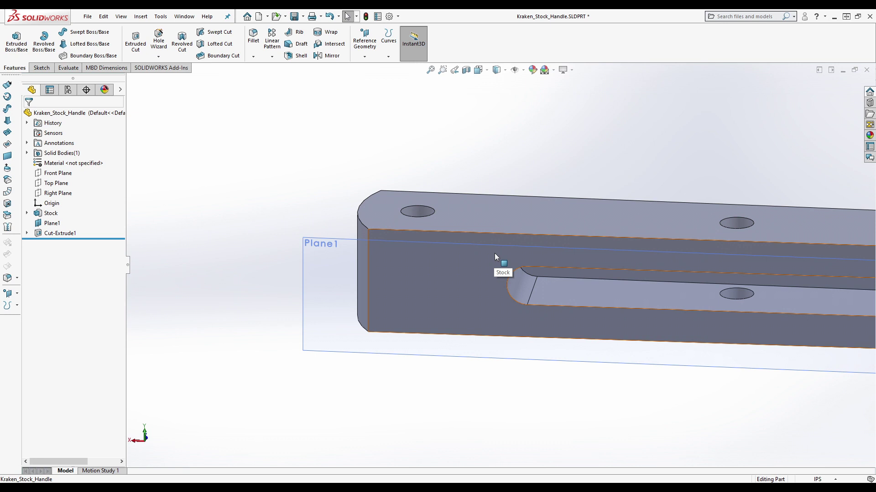
{"action": "scroll", "coordinate": [487, 297], "scroll_direction": "up", "scroll_amount": 5}
{"action": "scroll", "coordinate": [655, 271], "scroll_direction": "down", "scroll_amount": 3}
{"action": "scroll", "coordinate": [638, 338], "scroll_direction": "down", "scroll_amount": 5}
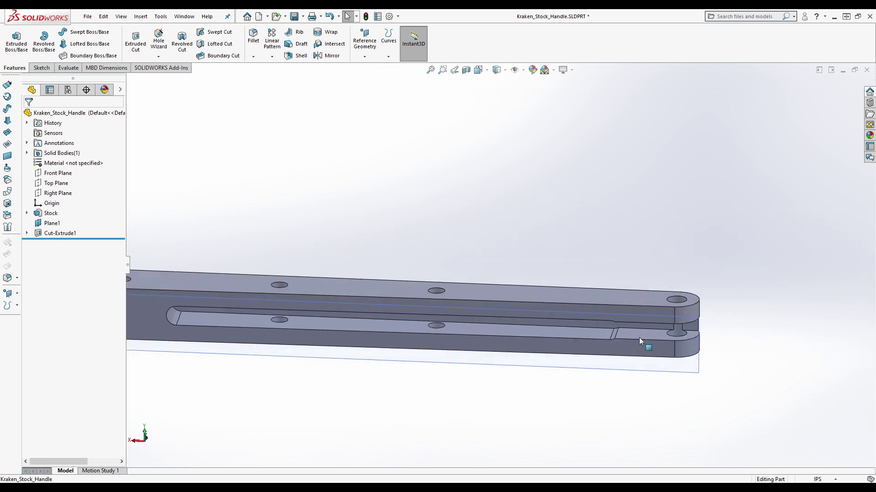
{"action": "scroll", "coordinate": [648, 313], "scroll_direction": "up", "scroll_amount": 1}
{"action": "middle_click_drag", "start_coordinate": [648, 313], "coordinate": [654, 305]}
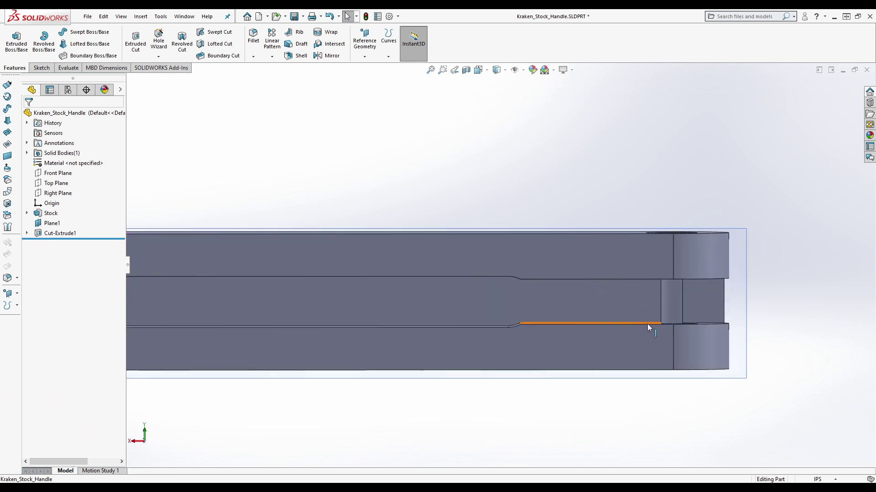
{"action": "left_click", "coordinate": [41, 68]}
Rename Cut-Extrude1 to 'Main Slot' in the feature tree
{"action": "scroll", "coordinate": [508, 195], "scroll_direction": "up", "scroll_amount": 1}
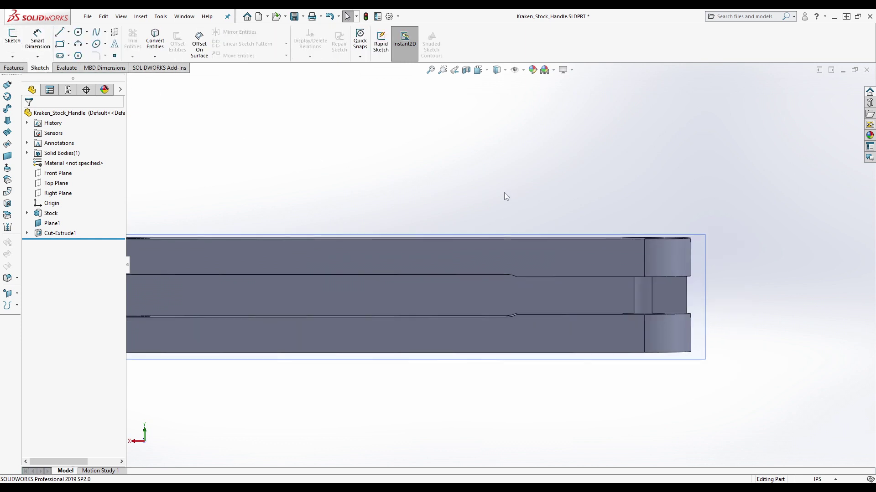
{"action": "left_click", "coordinate": [60, 233]}
{"action": "left_click", "coordinate": [56, 233]}
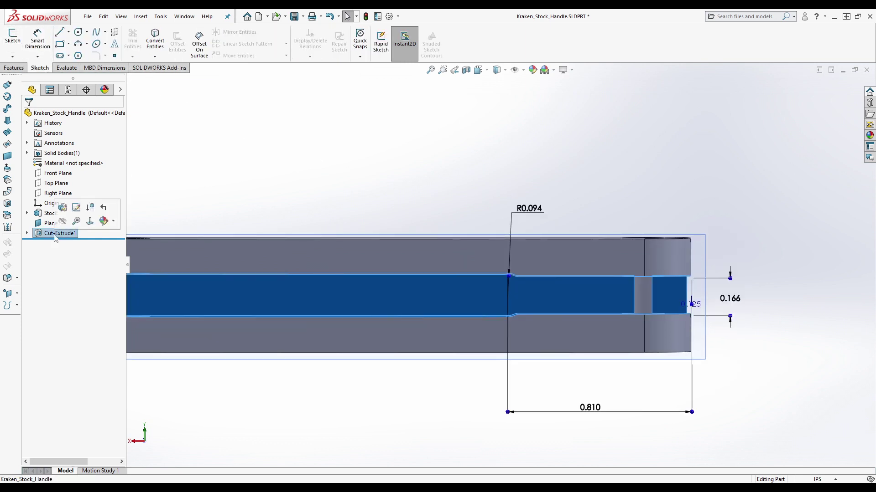
{"action": "type", "text": "Main Slot"}
{"action": "key", "text": "Return"}
Rename Plane1 to 'Channel Offset Plane'
{"action": "left_click", "coordinate": [58, 223]}
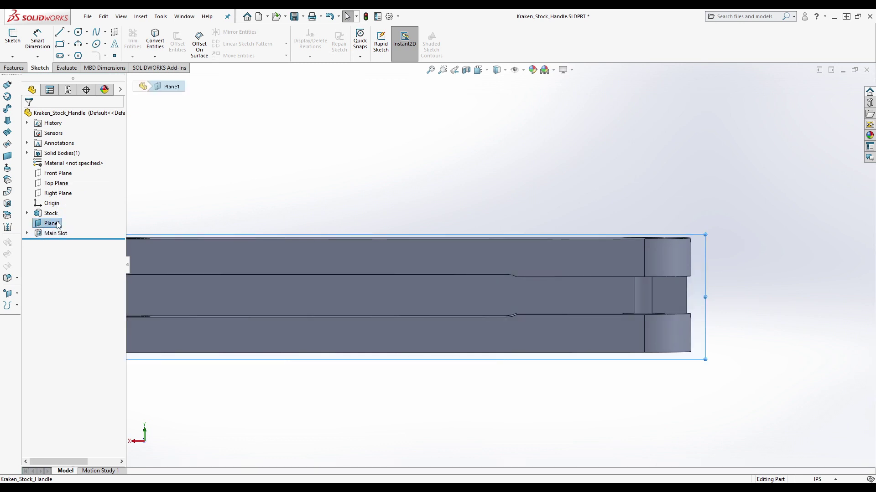
{"action": "left_click", "coordinate": [57, 224]}
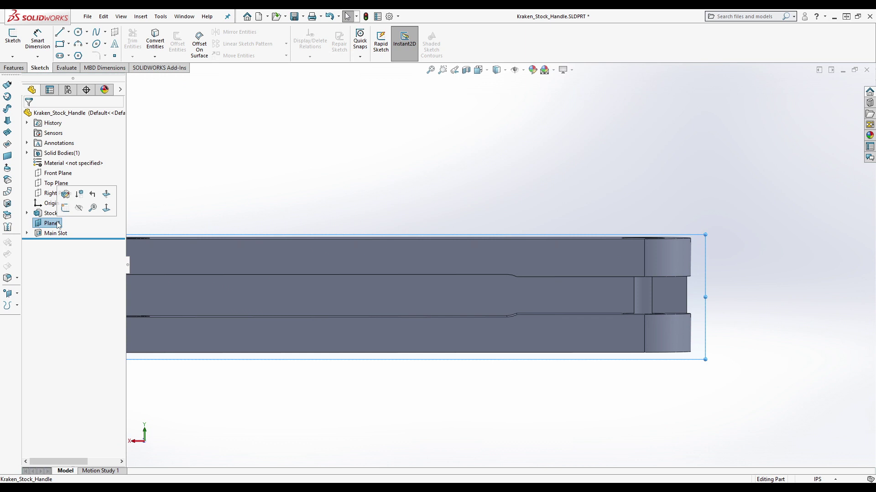
{"action": "type", "text": "Channel Offset Plane"}
{"action": "key", "text": "Return"}
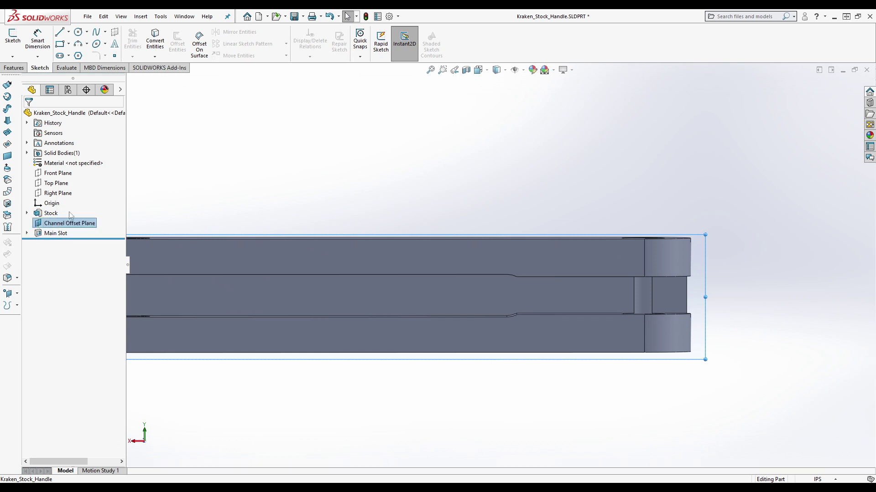
Rename the Main Slot feature to 'Primary Channel Cut' and clear the selection
{"action": "left_click", "coordinate": [51, 233]}
{"action": "left_click", "coordinate": [52, 233]}
{"action": "type", "text": "Pr"}
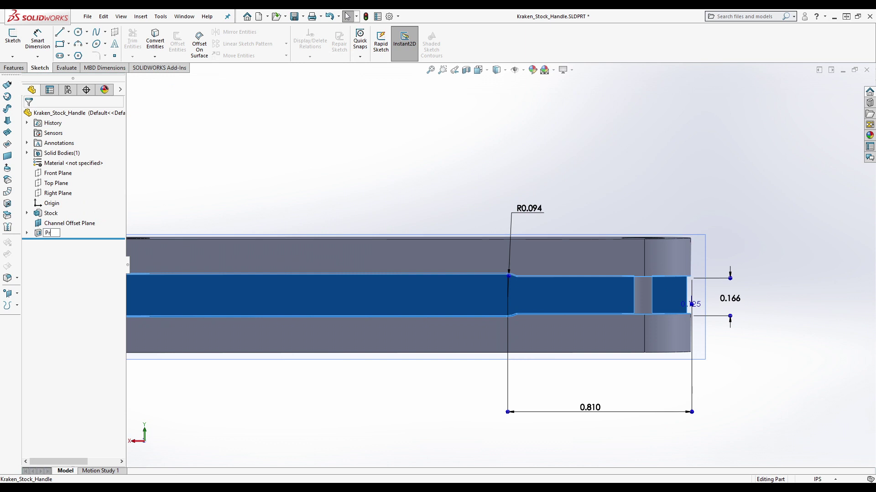
{"action": "type", "text": "imary Channel Cut"}
{"action": "key", "text": "Return"}
{"action": "scroll", "coordinate": [499, 269], "scroll_direction": "up", "scroll_amount": 2}
{"action": "left_click", "coordinate": [645, 321]}
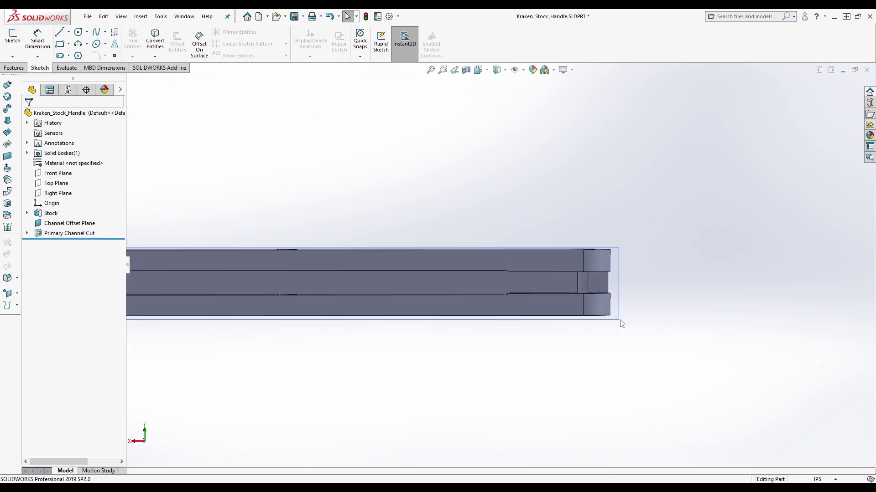
Start a sketch on Channel Offset Plane and draw the short vertical line across the handle's right end
{"action": "left_click", "coordinate": [13, 36]}
{"action": "left_click", "coordinate": [611, 284]}
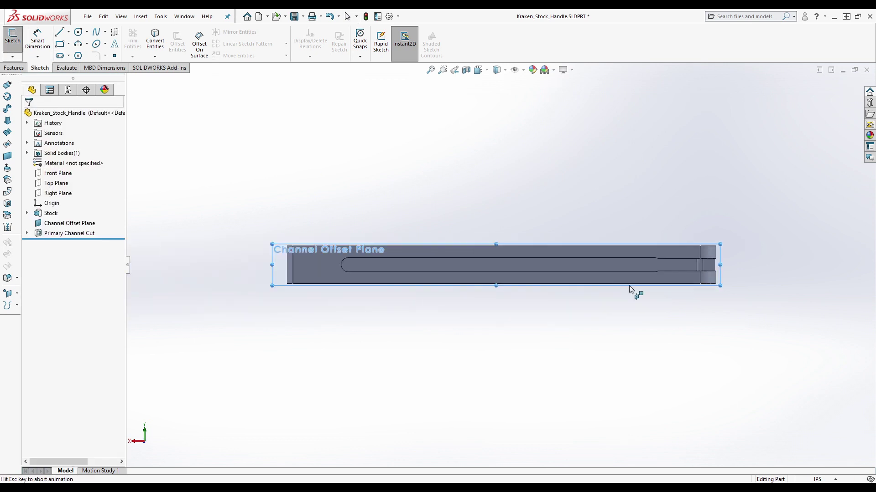
{"action": "scroll", "coordinate": [703, 258], "scroll_direction": "down", "scroll_amount": 4}
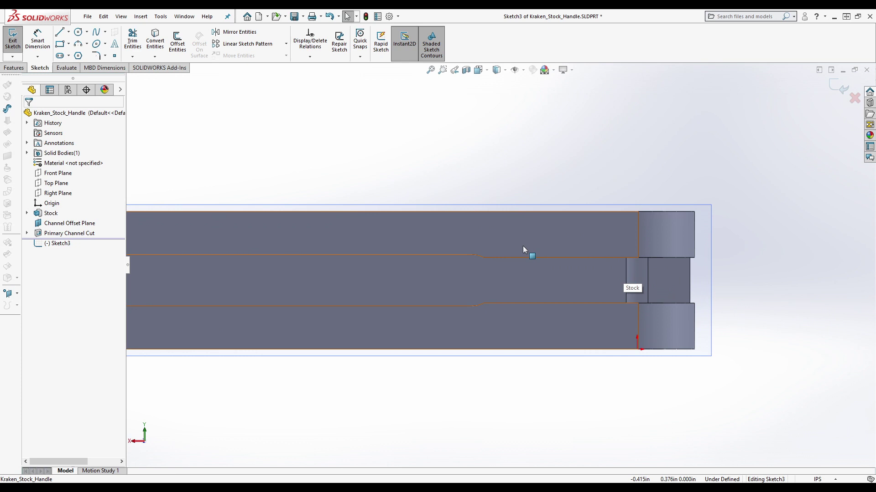
{"action": "left_click", "coordinate": [60, 32]}
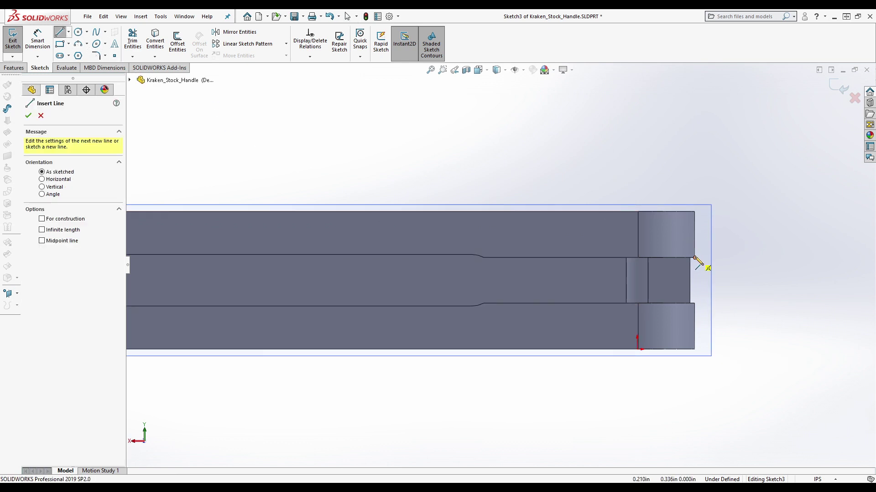
{"action": "left_click", "coordinate": [694, 258]}
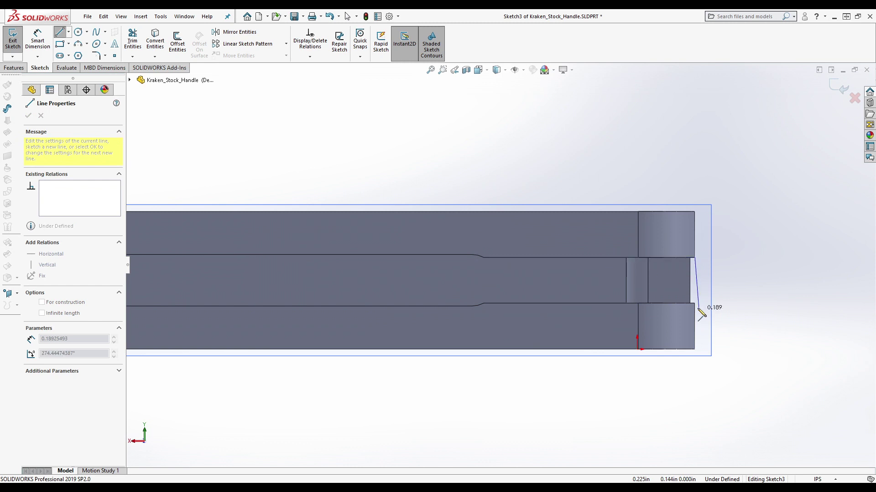
{"action": "left_click", "coordinate": [694, 303]}
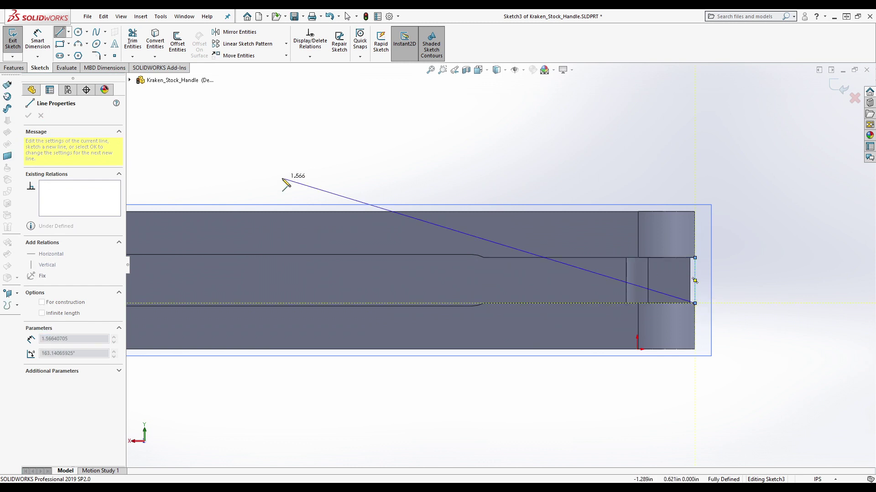
{"action": "key", "text": "Escape"}
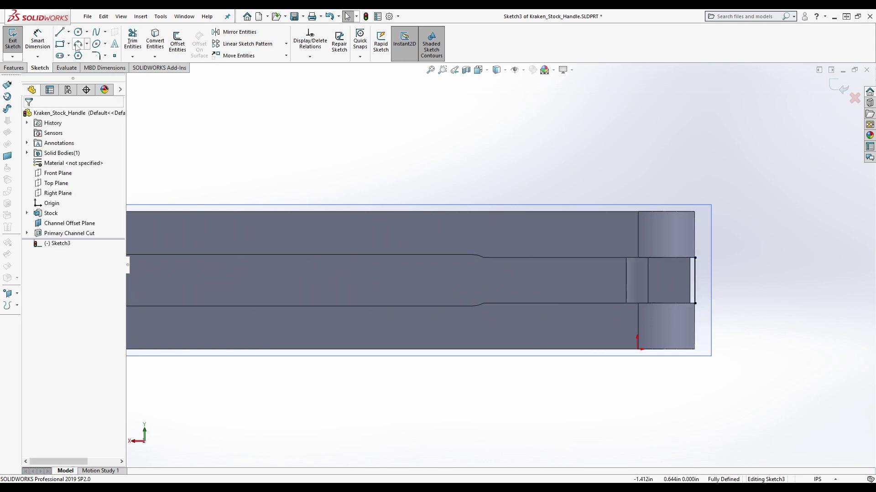
Draw top and bottom horizontal lines leftward from the right corners along the channel edges
{"action": "left_click", "coordinate": [60, 33]}
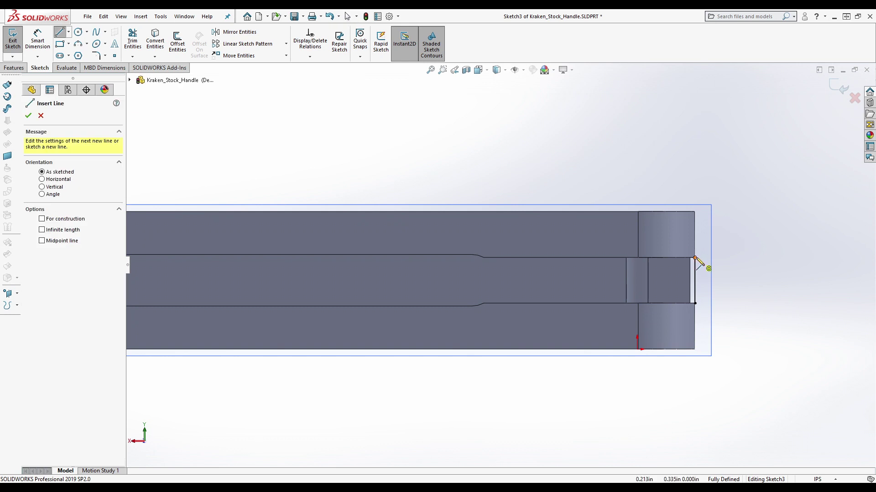
{"action": "left_click", "coordinate": [695, 258]}
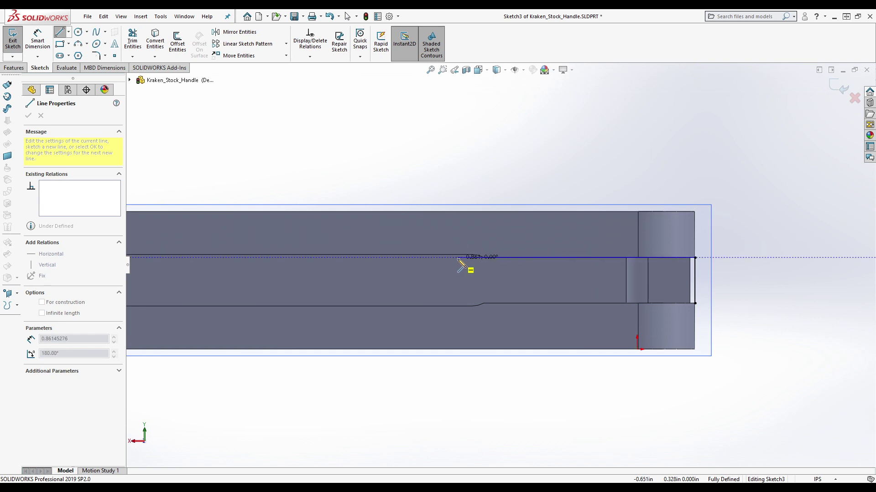
{"action": "left_click", "coordinate": [457, 257]}
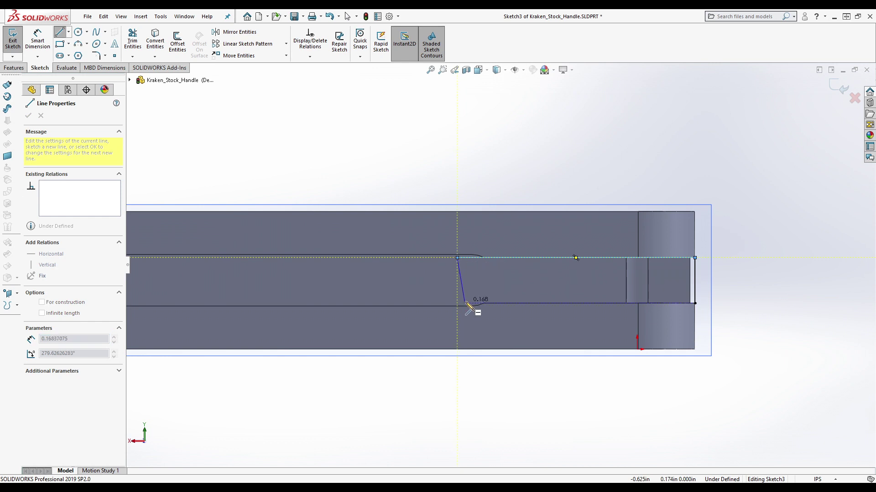
{"action": "key", "text": "Escape"}
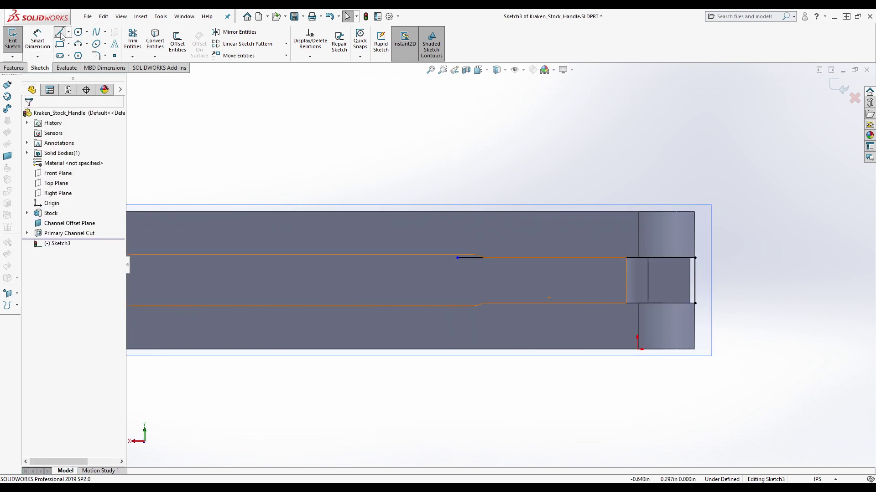
{"action": "left_click", "coordinate": [59, 31]}
{"action": "left_click", "coordinate": [695, 304]}
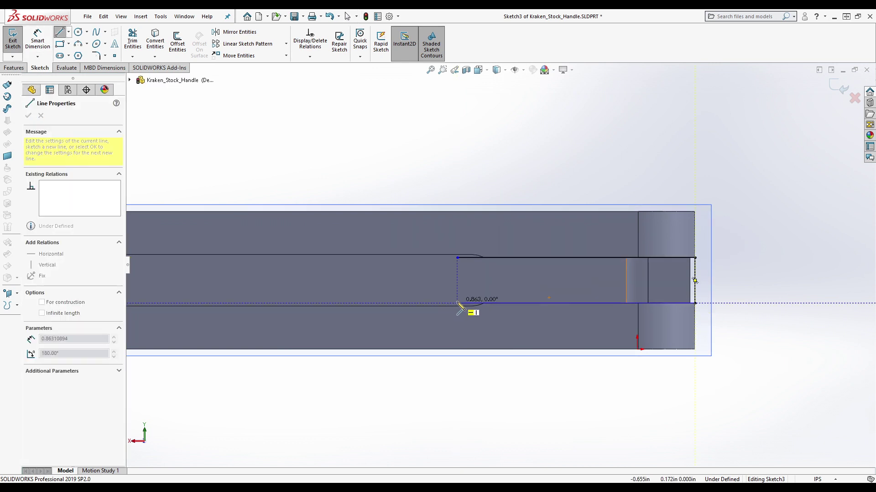
{"action": "left_click", "coordinate": [457, 304]}
{"action": "key", "text": "Escape"}
{"action": "key", "text": "Escape"}
{"action": "left_click", "coordinate": [78, 44]}
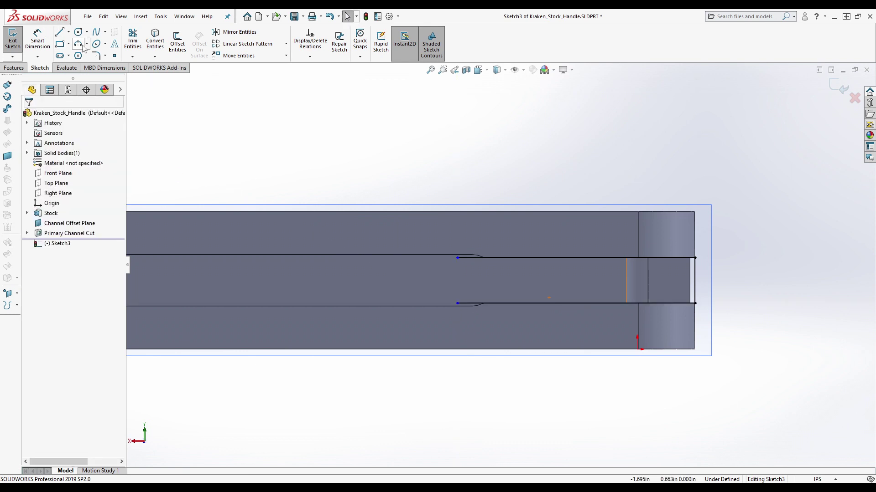
{"action": "key", "text": "Escape"}
{"action": "left_click", "coordinate": [87, 44]}
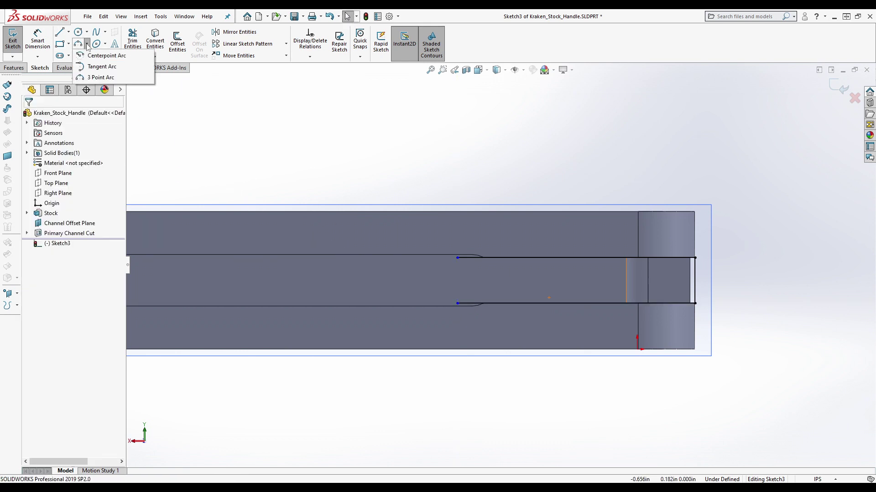
Draw a tangent arc from the top line's left end to the bottom line's left end
{"action": "left_click", "coordinate": [102, 67]}
{"action": "left_click", "coordinate": [457, 303]}
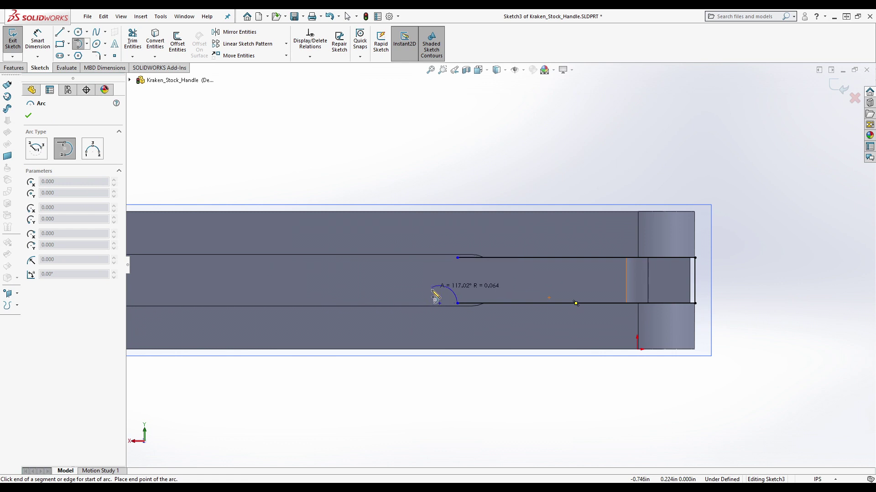
{"action": "key", "text": "Escape"}
{"action": "left_click", "coordinate": [78, 44]}
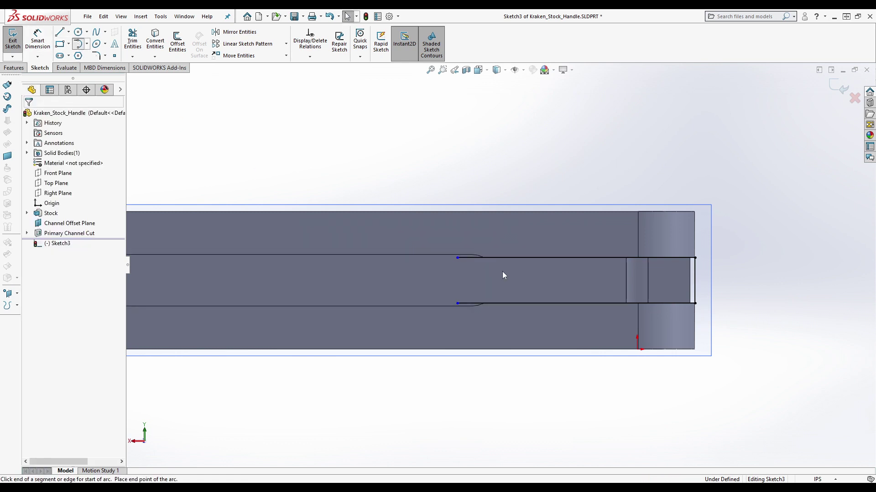
{"action": "left_click", "coordinate": [458, 258]}
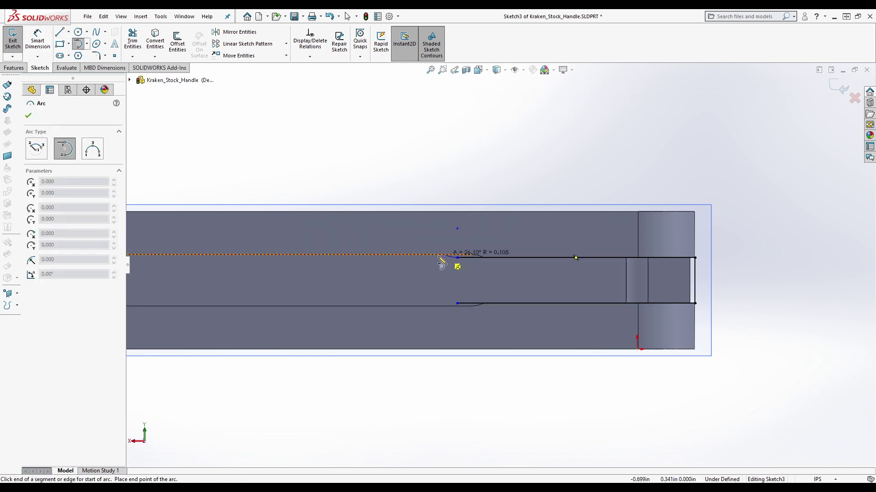
{"action": "left_click", "coordinate": [457, 303]}
{"action": "key", "text": "Escape"}
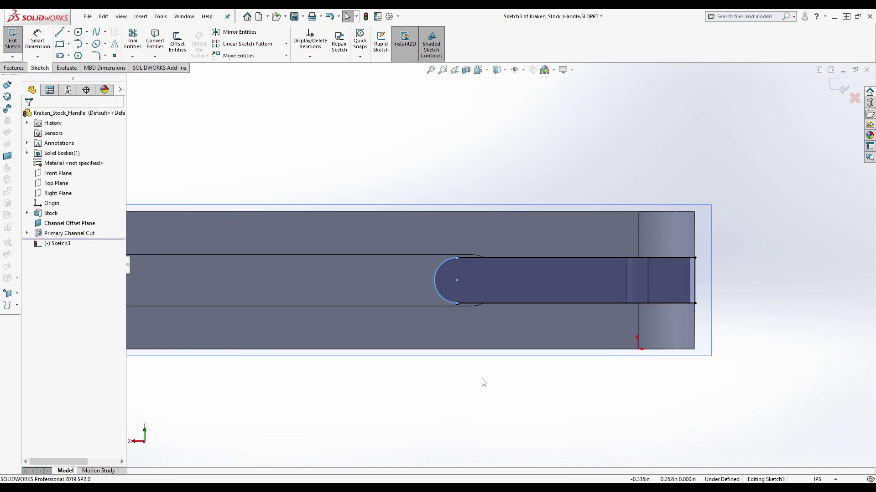
{"action": "left_click", "coordinate": [437, 271]}
{"action": "left_click", "coordinate": [751, 245]}
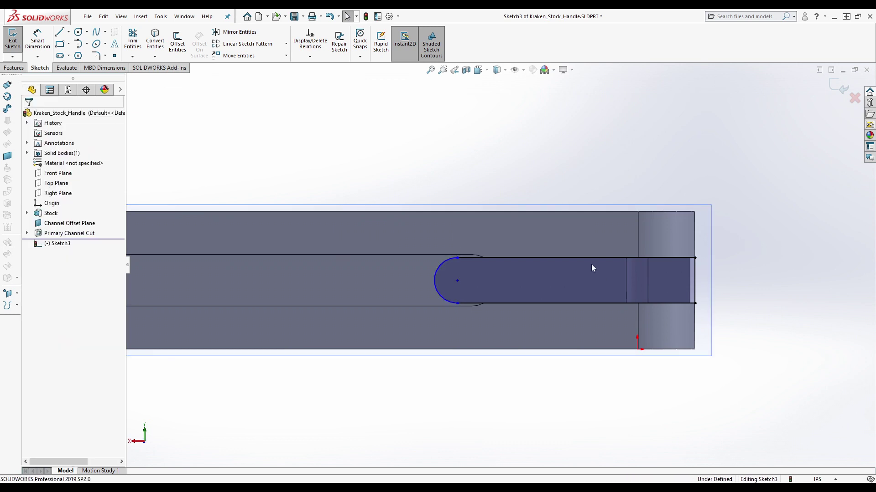
{"action": "scroll", "coordinate": [593, 269], "scroll_direction": "down", "scroll_amount": 3}
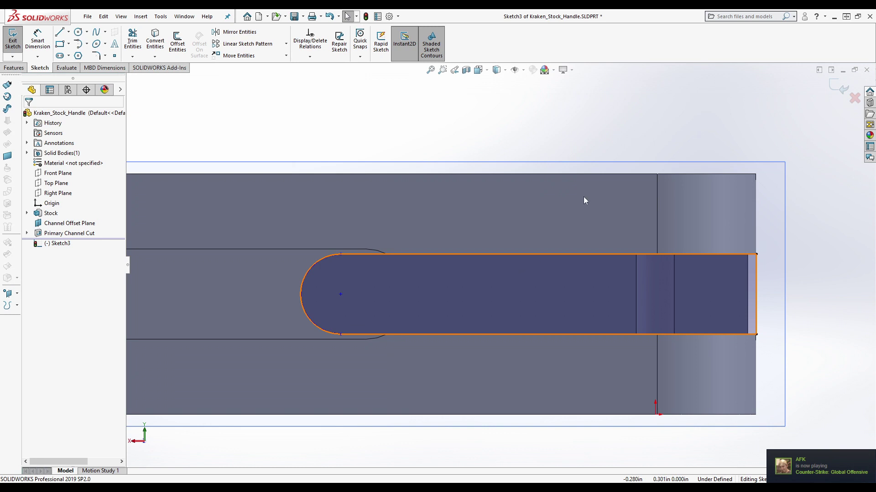
{"action": "scroll", "coordinate": [639, 246], "scroll_direction": "up", "scroll_amount": 5}
Dimension the slot's end arc 4.790 from the handle's left edge
{"action": "left_click", "coordinate": [37, 41]}
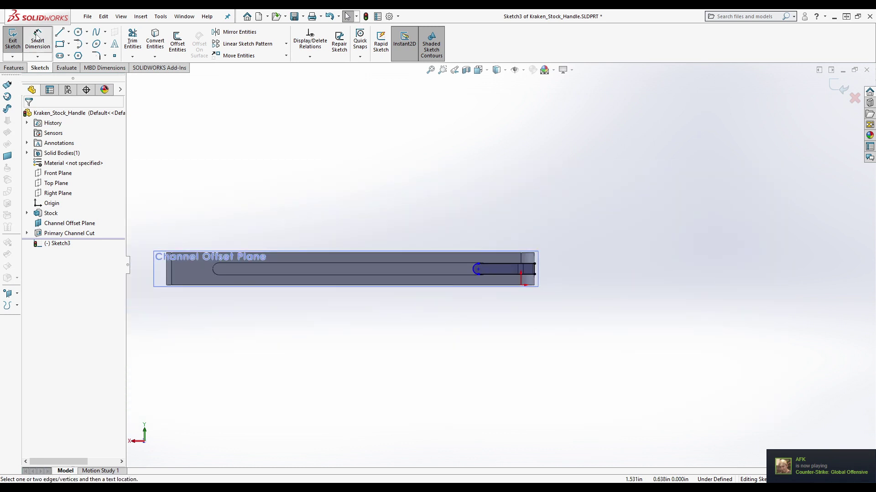
{"action": "left_click", "coordinate": [474, 269]}
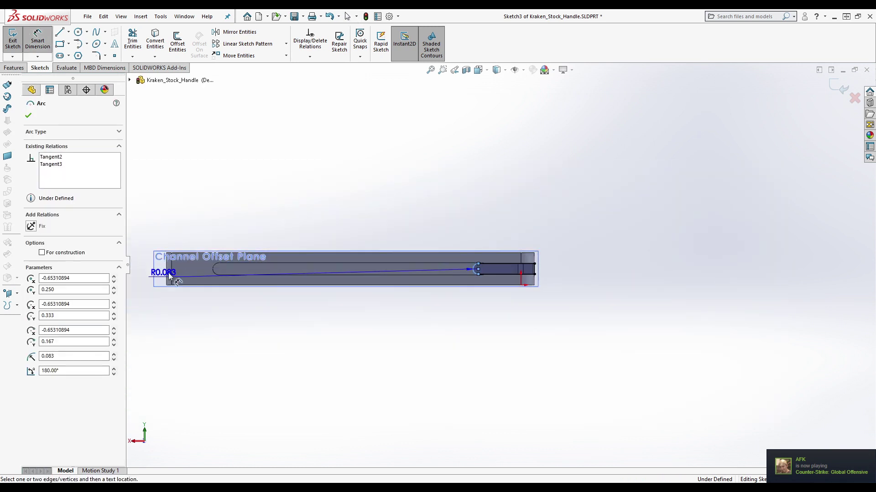
{"action": "scroll", "coordinate": [340, 259], "scroll_direction": "down", "scroll_amount": 4}
{"action": "scroll", "coordinate": [116, 271], "scroll_direction": "down", "scroll_amount": 1}
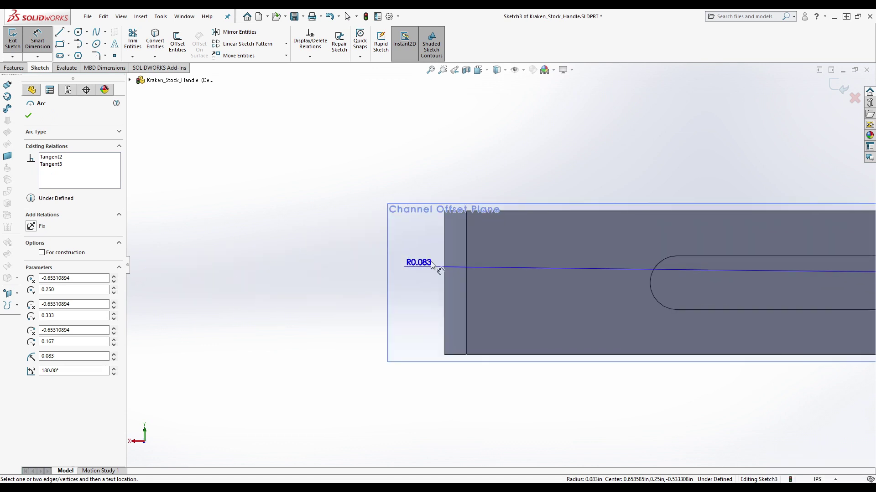
{"action": "left_click", "coordinate": [443, 261]}
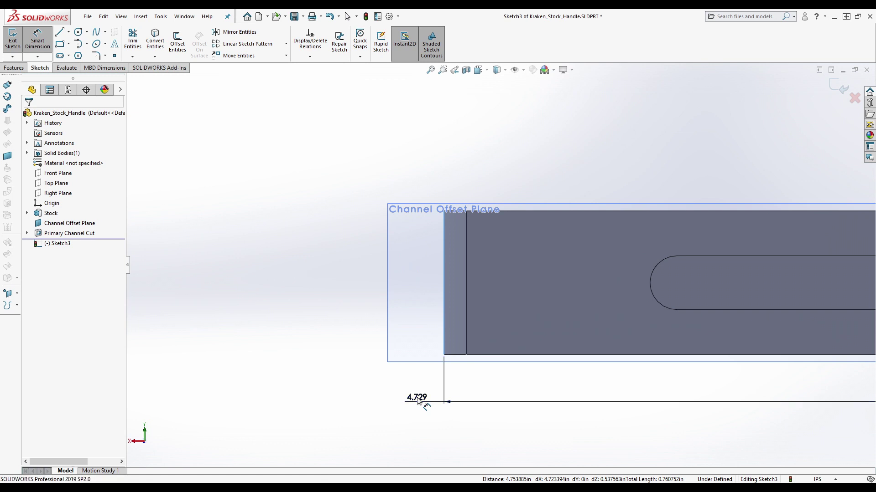
{"action": "left_click", "coordinate": [416, 400]}
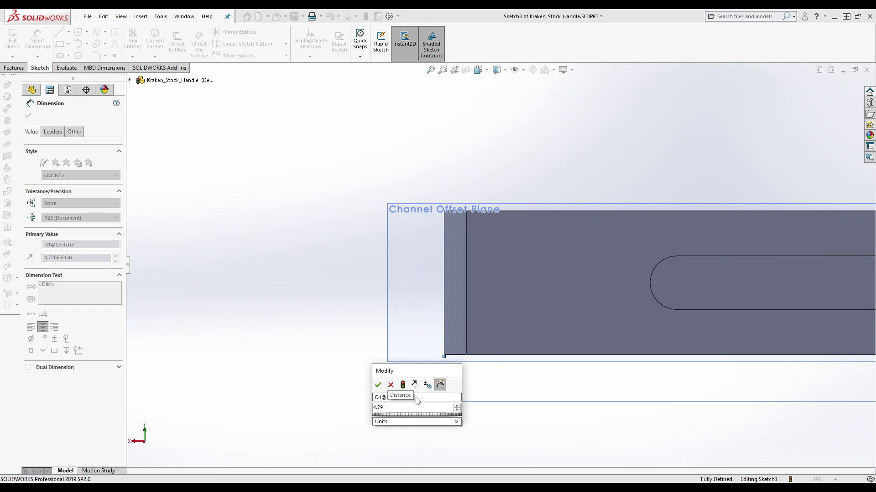
{"action": "key", "text": "Return"}
{"action": "scroll", "coordinate": [440, 215], "scroll_direction": "up", "scroll_amount": 6}
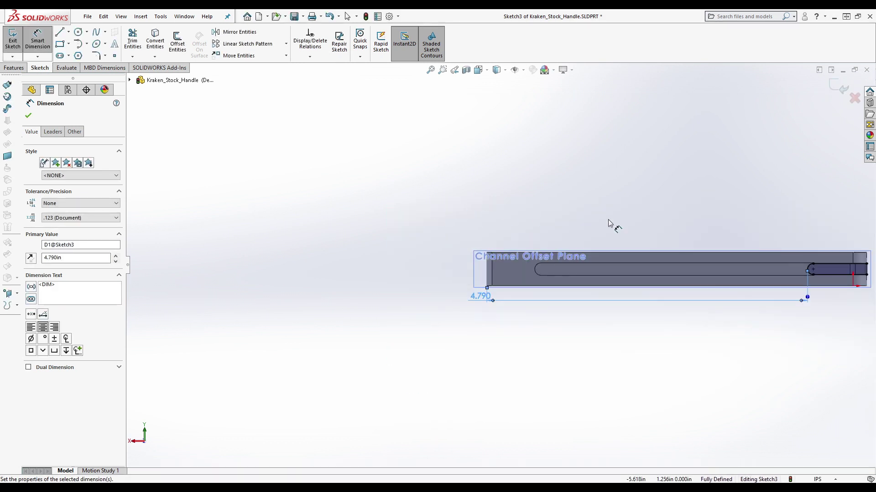
{"action": "left_click", "coordinate": [801, 309]}
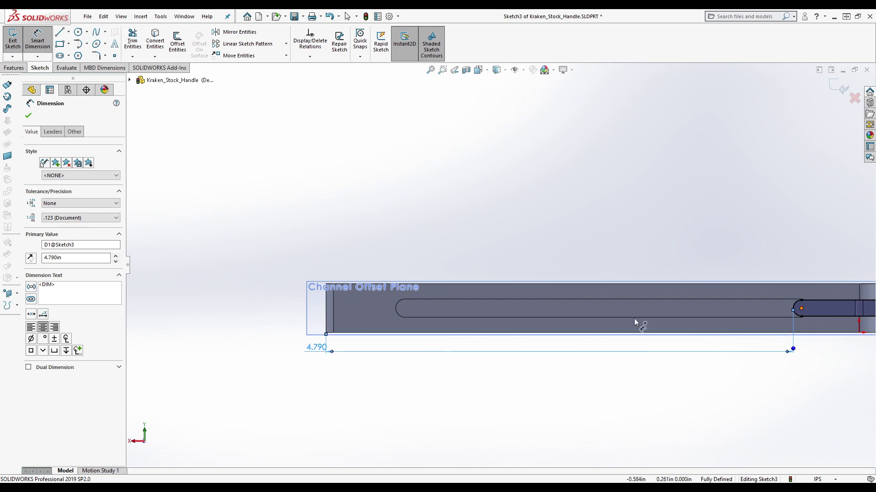
Add a 4.873 left-edge-to-arc-centre dimension and a 0.802 arc-centre-to-right-end dimension
{"action": "left_click", "coordinate": [325, 310]}
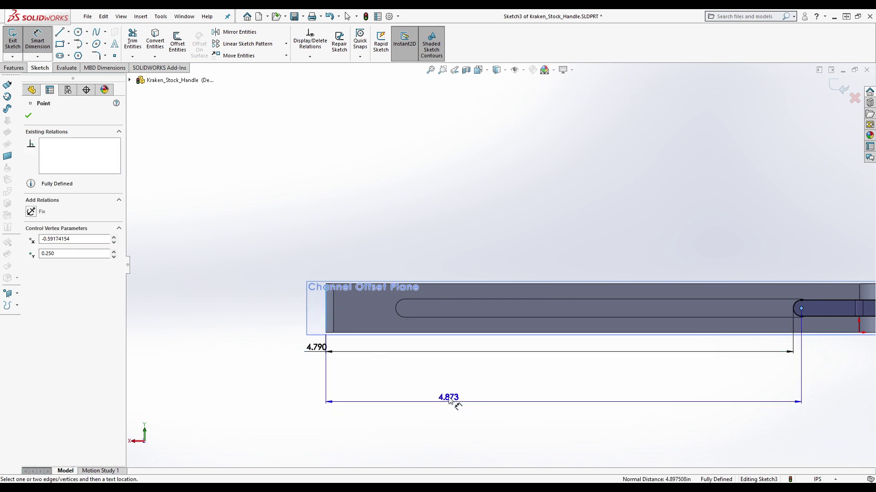
{"action": "left_click", "coordinate": [452, 393]}
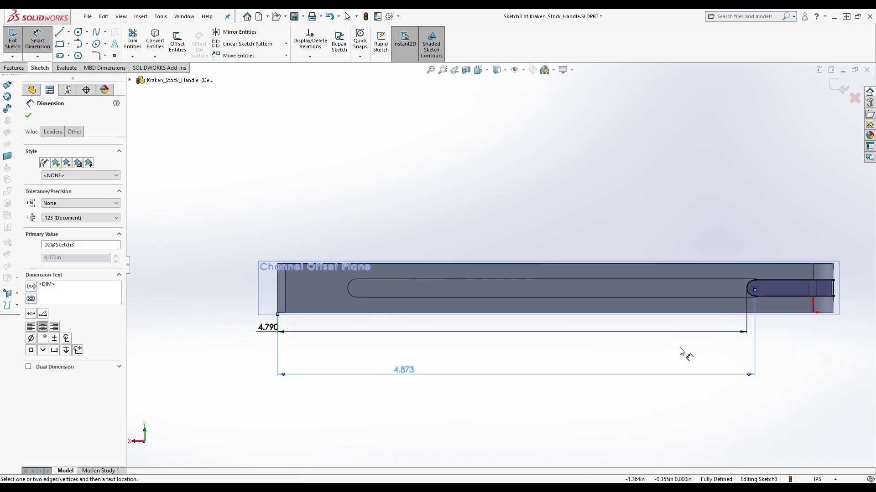
{"action": "scroll", "coordinate": [771, 325], "scroll_direction": "down", "scroll_amount": 2}
{"action": "scroll", "coordinate": [596, 240], "scroll_direction": "up", "scroll_amount": 3}
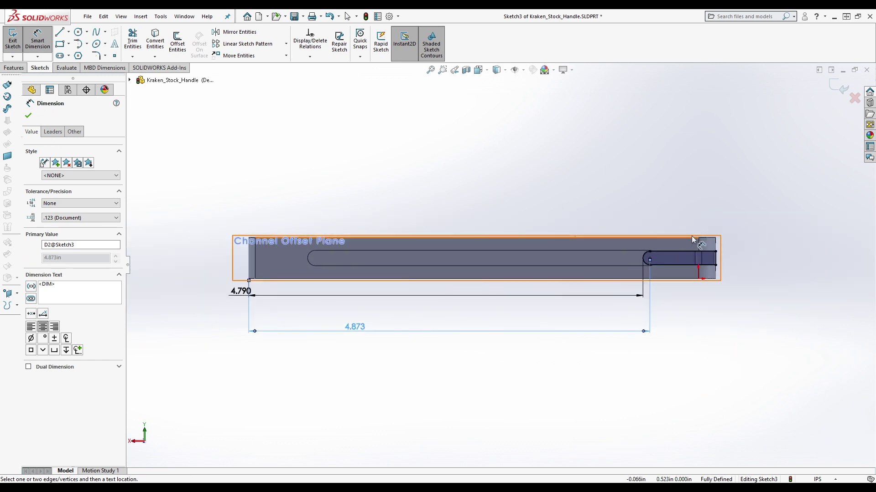
{"action": "scroll", "coordinate": [680, 238], "scroll_direction": "down", "scroll_amount": 1}
{"action": "scroll", "coordinate": [677, 264], "scroll_direction": "down", "scroll_amount": 2}
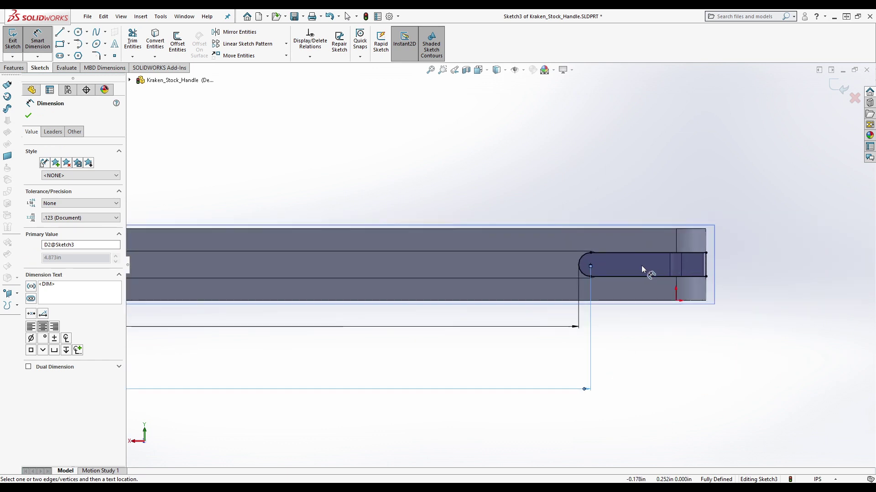
{"action": "left_click", "coordinate": [590, 265]}
{"action": "left_click", "coordinate": [706, 264]}
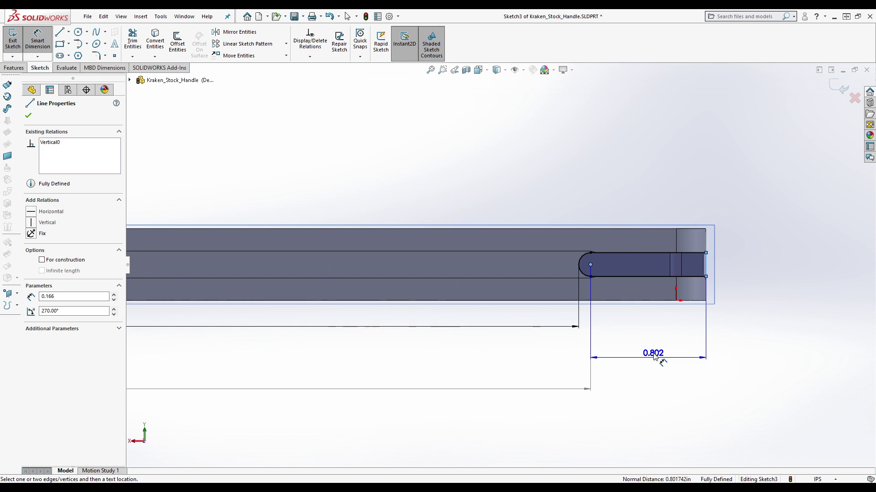
{"action": "left_click", "coordinate": [655, 358]}
{"action": "key", "text": "f"}
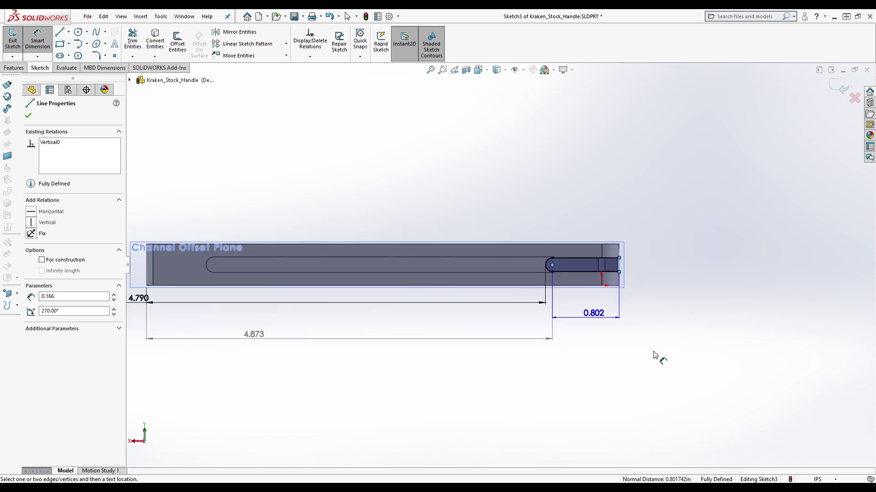
Reposition and inspect the 0.802 slot-length dimension, then discard it
{"action": "left_click", "coordinate": [595, 335]}
{"action": "left_click_drag", "start_coordinate": [339, 330], "coordinate": [581, 328]}
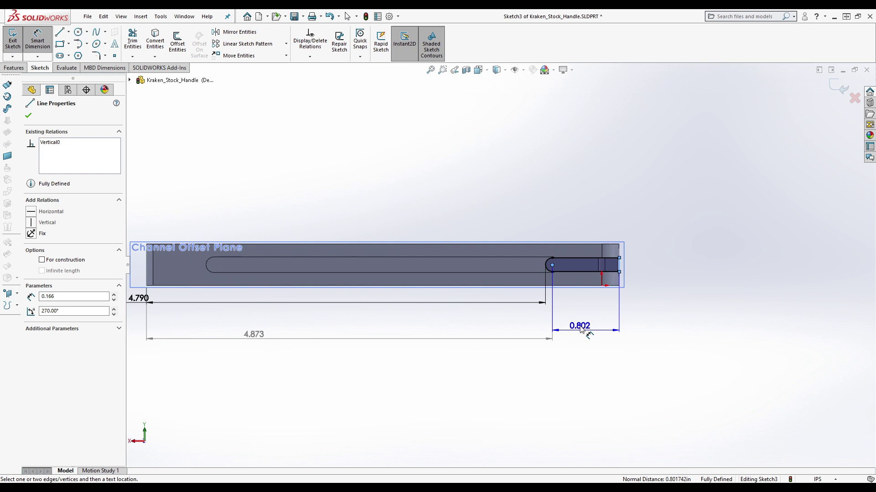
{"action": "left_click_drag", "start_coordinate": [581, 329], "coordinate": [579, 330]}
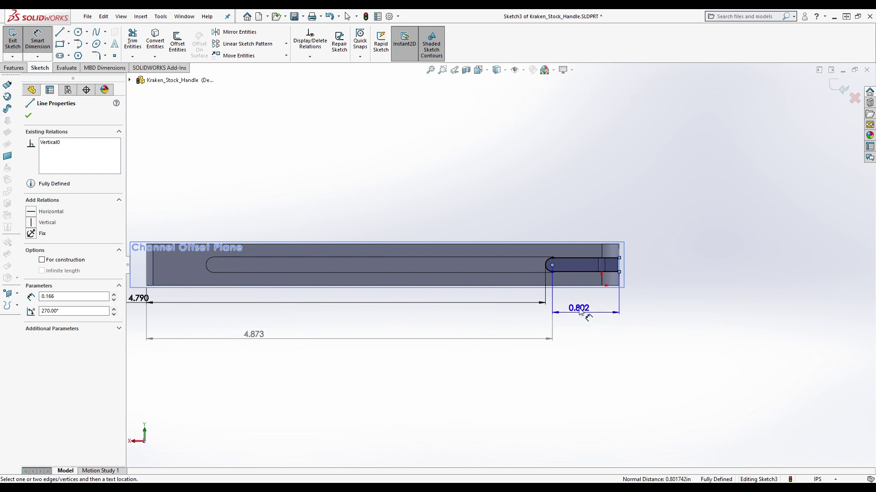
{"action": "scroll", "coordinate": [578, 335], "scroll_direction": "up", "scroll_amount": 1}
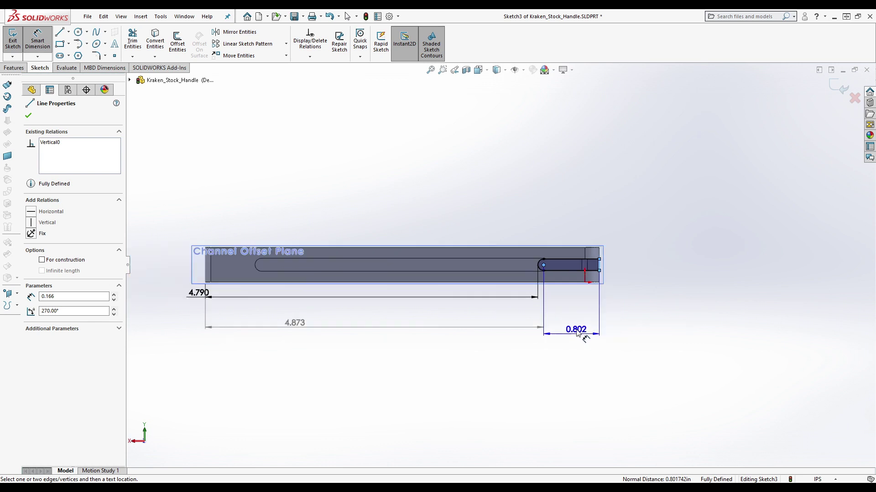
{"action": "middle_click_drag", "start_coordinate": [574, 327], "coordinate": [557, 315], "text": "ctrl"}
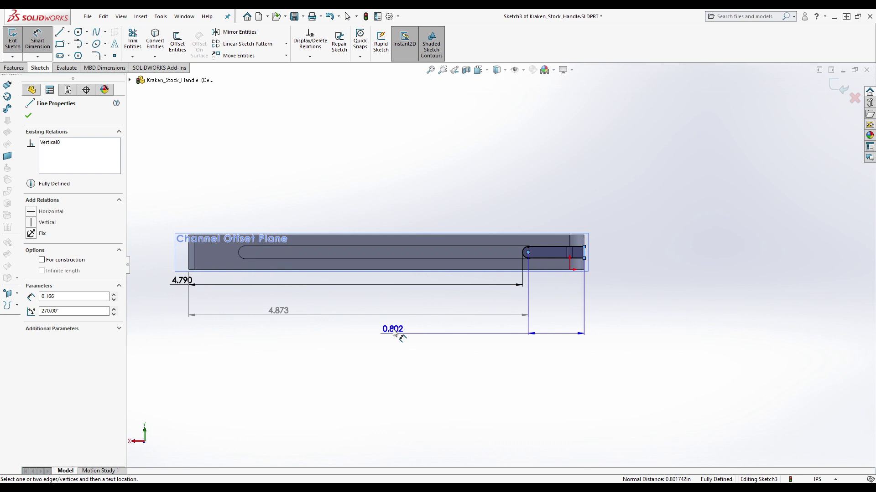
{"action": "scroll", "coordinate": [547, 303], "scroll_direction": "down", "scroll_amount": 6}
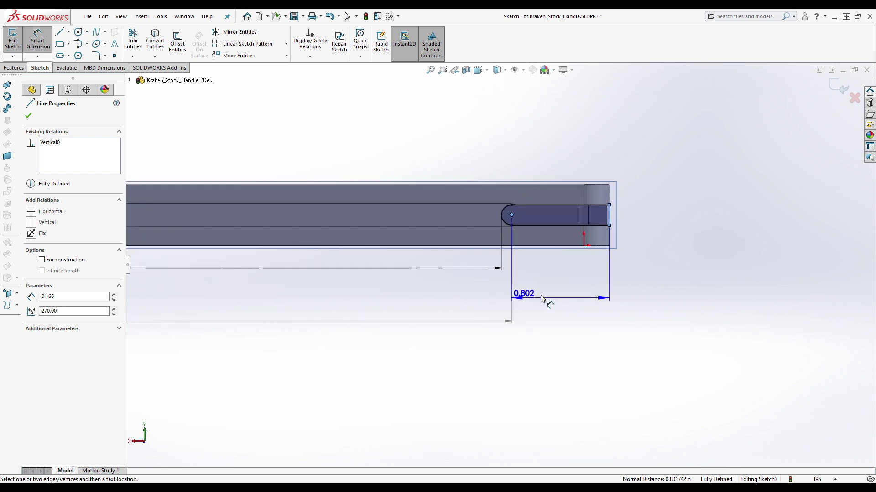
{"action": "scroll", "coordinate": [574, 206], "scroll_direction": "down", "scroll_amount": 2}
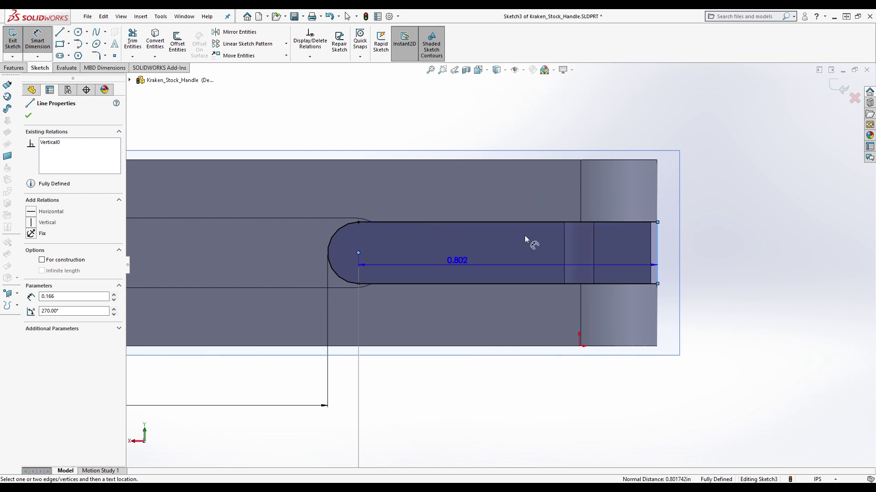
{"action": "scroll", "coordinate": [529, 237], "scroll_direction": "down", "scroll_amount": 2}
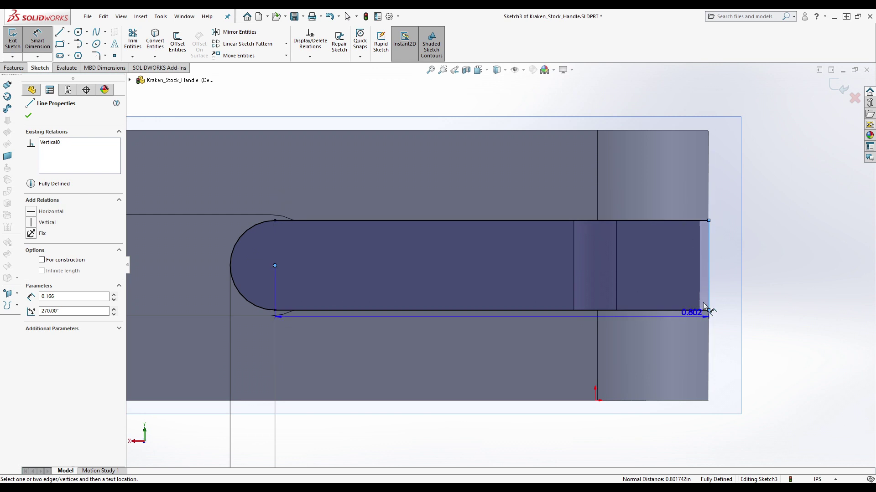
{"action": "scroll", "coordinate": [702, 308], "scroll_direction": "up", "scroll_amount": 5}
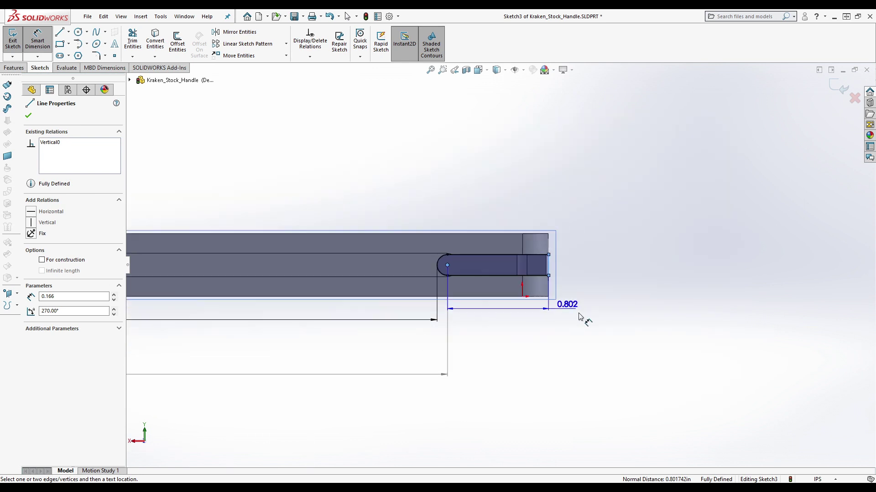
{"action": "scroll", "coordinate": [504, 304], "scroll_direction": "up", "scroll_amount": 2}
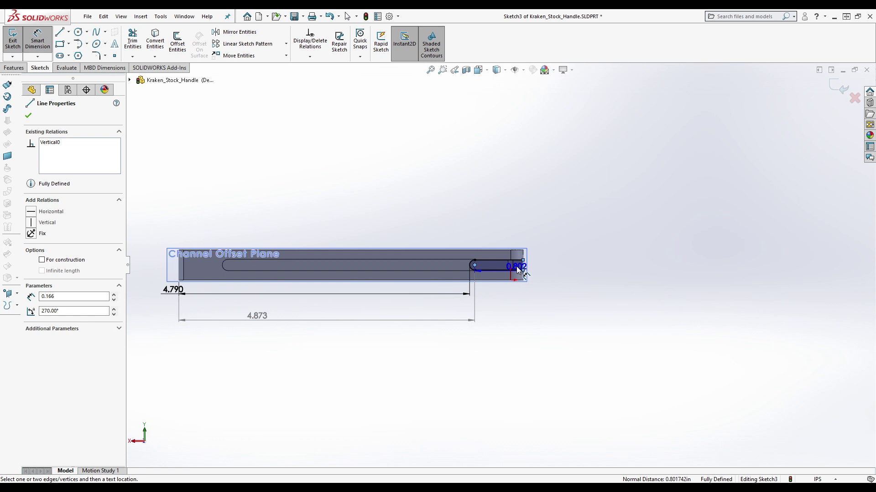
{"action": "key", "text": "Escape"}
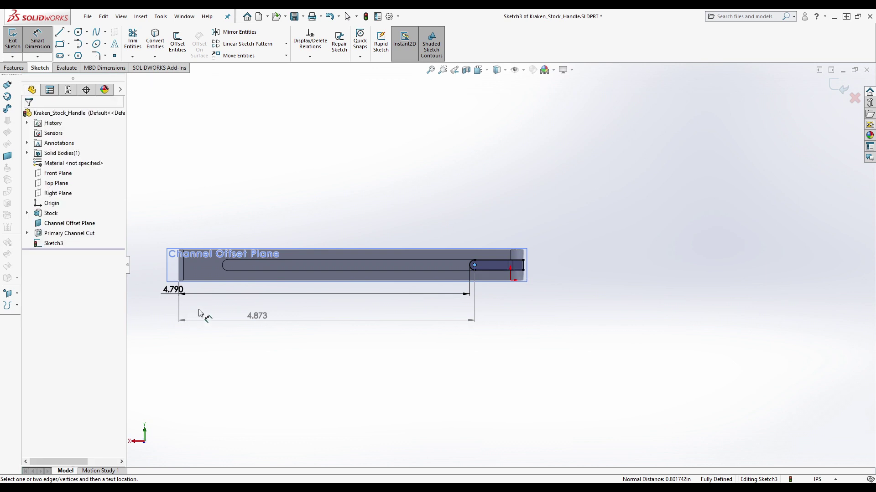
Delete the 4.790 and 4.873 dimensions from the slot sketch
{"action": "right_click", "coordinate": [173, 290]}
{"action": "key", "text": "Escape"}
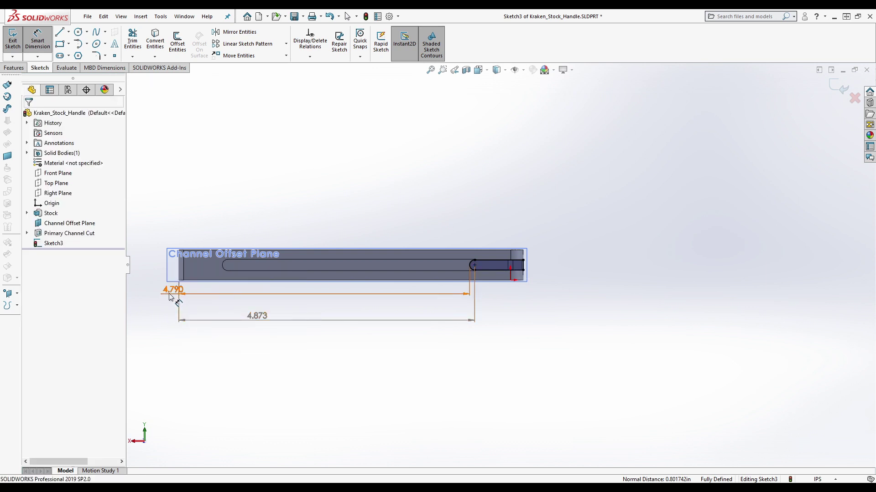
{"action": "key", "text": "Escape"}
{"action": "left_click", "coordinate": [173, 290]}
{"action": "right_click", "coordinate": [175, 290]}
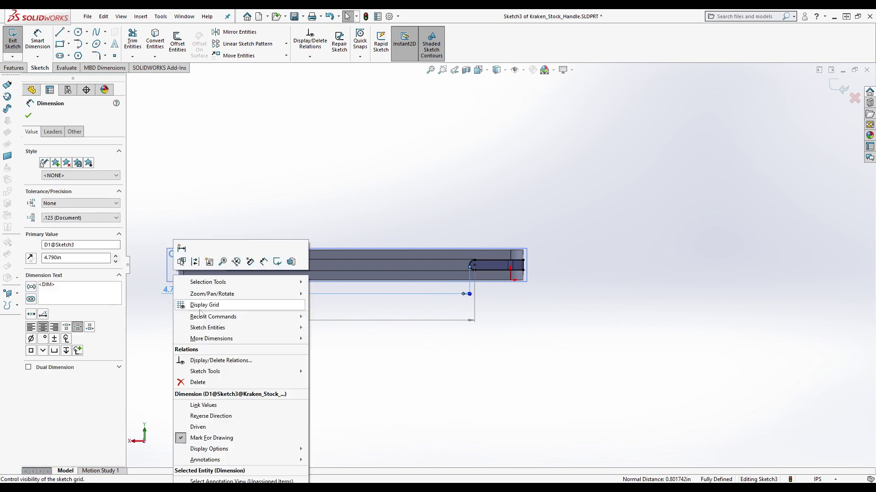
{"action": "left_click", "coordinate": [213, 382]}
{"action": "right_click", "coordinate": [258, 324]}
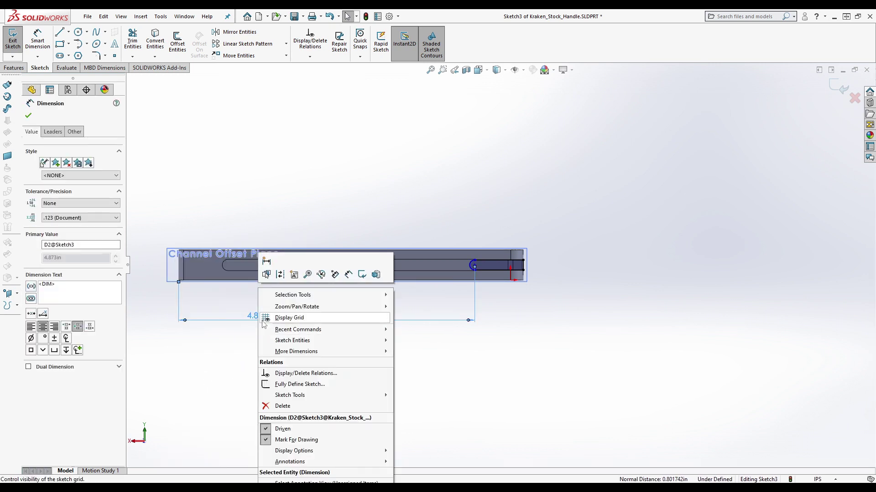
{"action": "left_click", "coordinate": [283, 399]}
Dimension the arc centre 4.875 from the handle's left edge and exit the sketch
{"action": "key", "text": "d"}
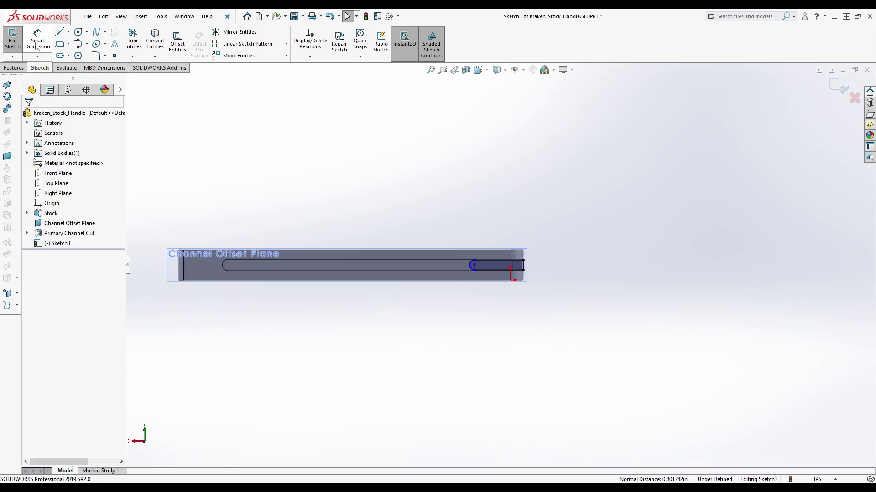
{"action": "scroll", "coordinate": [476, 264], "scroll_direction": "down", "scroll_amount": 2}
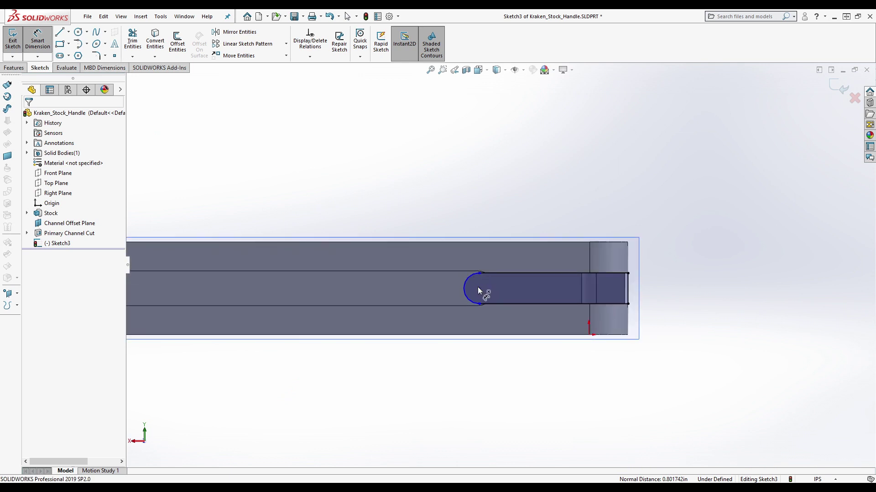
{"action": "left_click", "coordinate": [480, 291]}
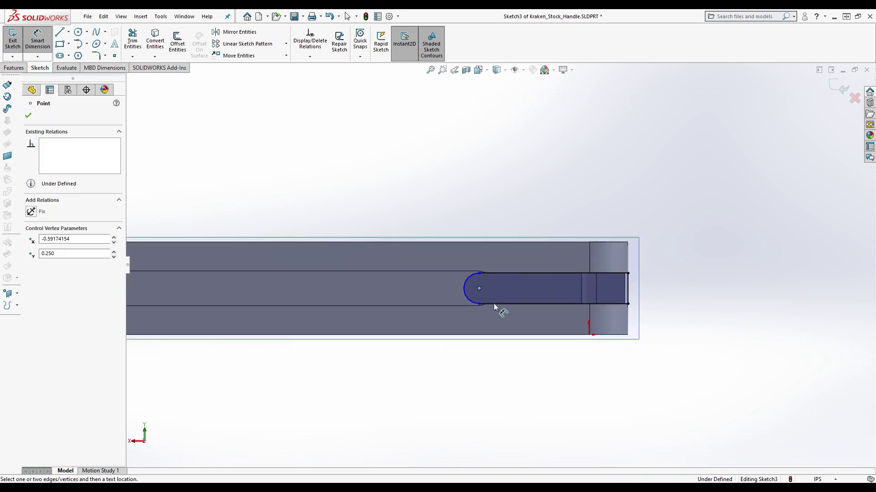
{"action": "scroll", "coordinate": [447, 314], "scroll_direction": "up", "scroll_amount": 3}
{"action": "scroll", "coordinate": [284, 303], "scroll_direction": "down", "scroll_amount": 2}
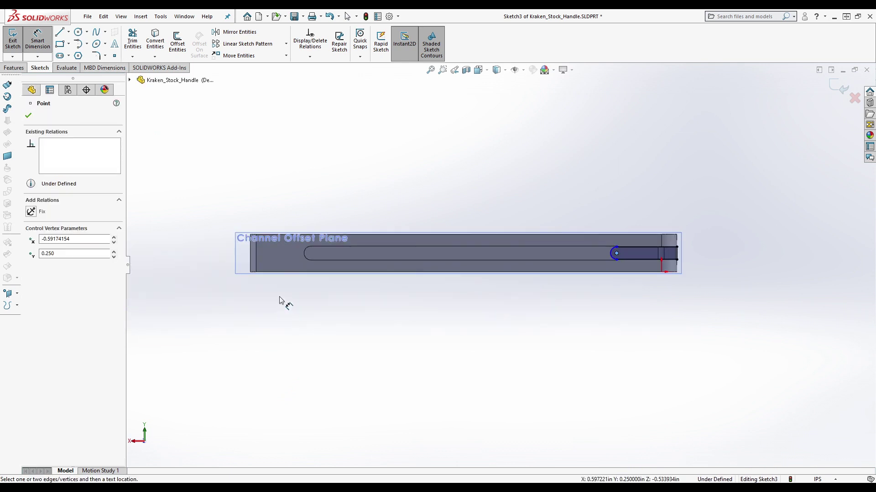
{"action": "left_click", "coordinate": [255, 251]}
{"action": "left_click", "coordinate": [439, 303]}
{"action": "double_click", "coordinate": [439, 303]}
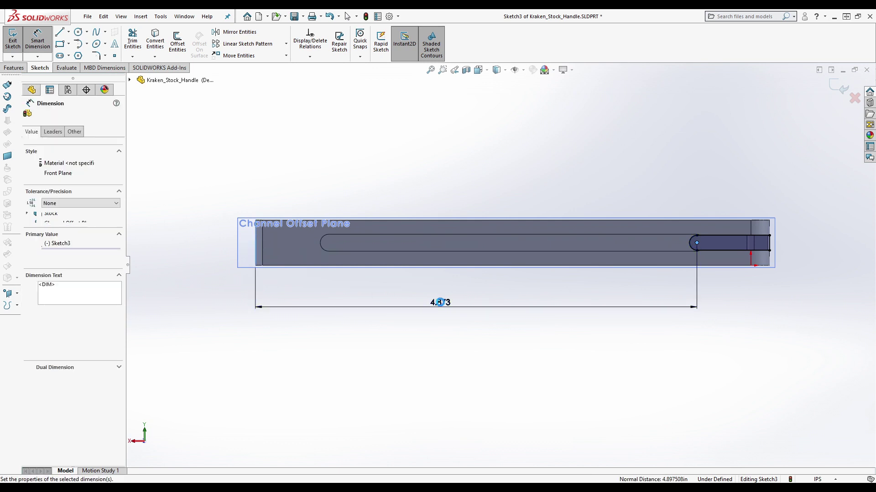
{"action": "type", "text": "4.875"}
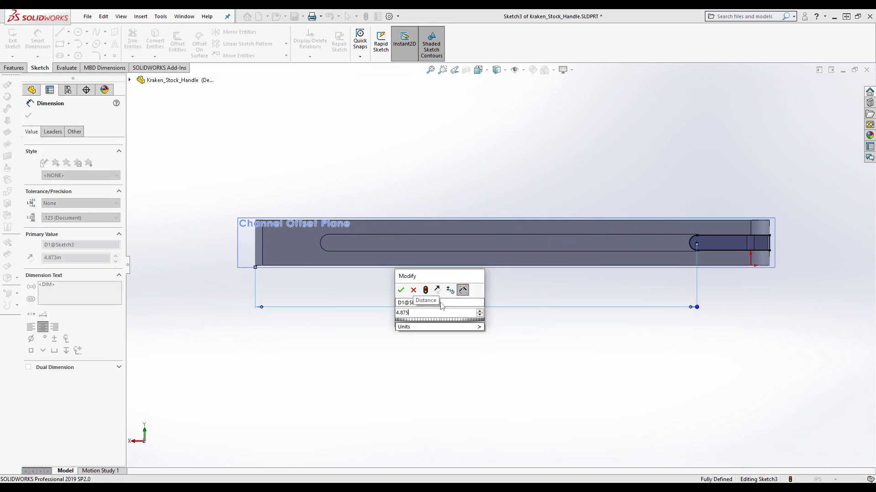
{"action": "key", "text": "Return"}
{"action": "left_click_drag", "start_coordinate": [440, 302], "coordinate": [441, 283]}
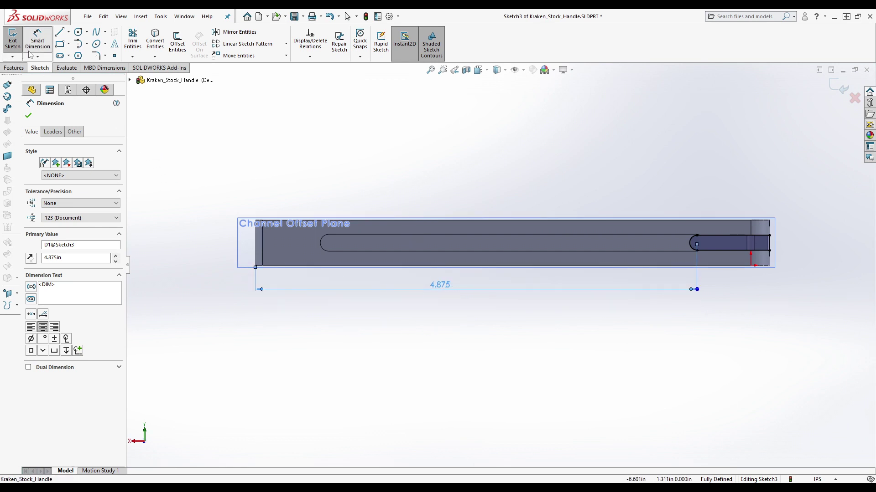
{"action": "left_click", "coordinate": [13, 40]}
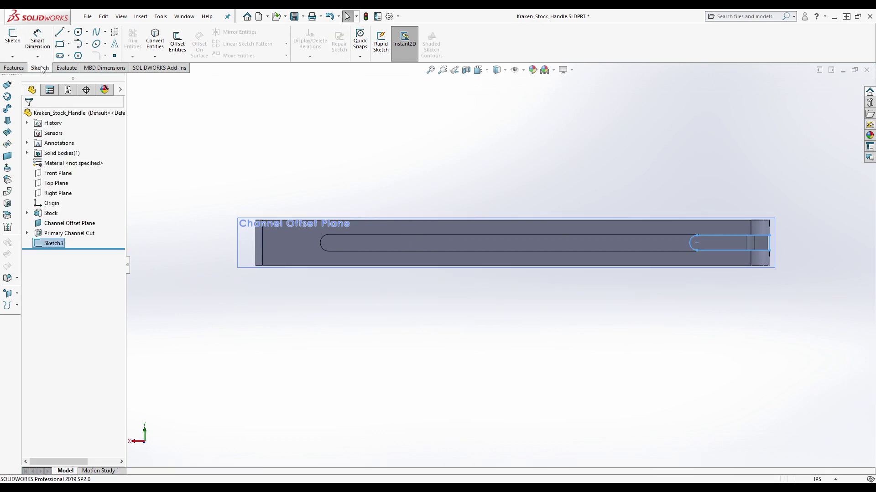
Extruded-cut the slot sketch Through All - Both and orbit to inspect the channel
{"action": "left_click", "coordinate": [15, 68]}
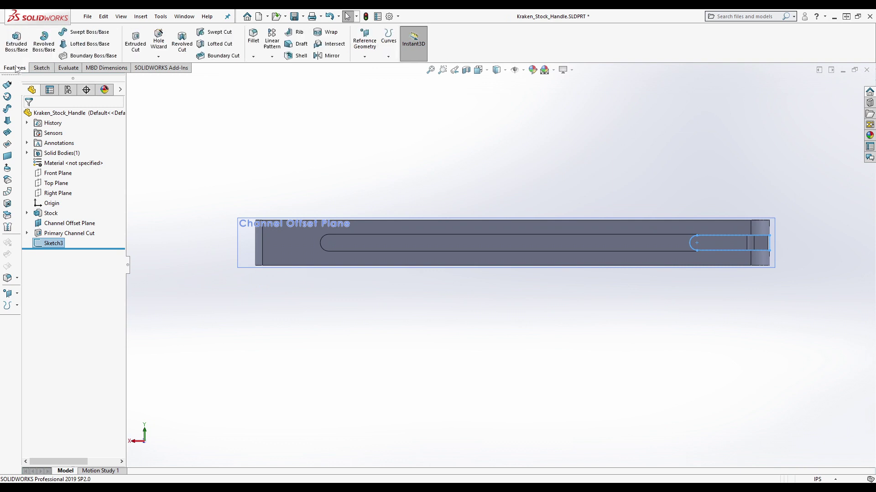
{"action": "left_click", "coordinate": [136, 40]}
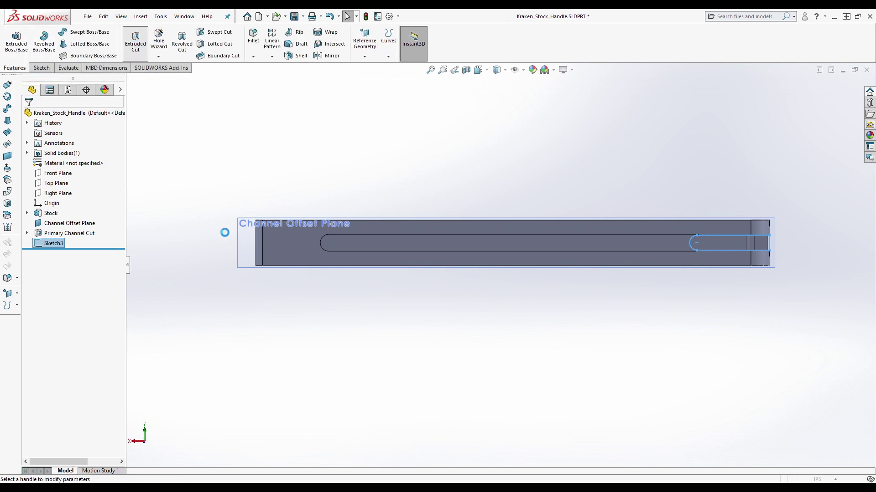
{"action": "left_click", "coordinate": [77, 170]}
{"action": "left_click", "coordinate": [85, 191]}
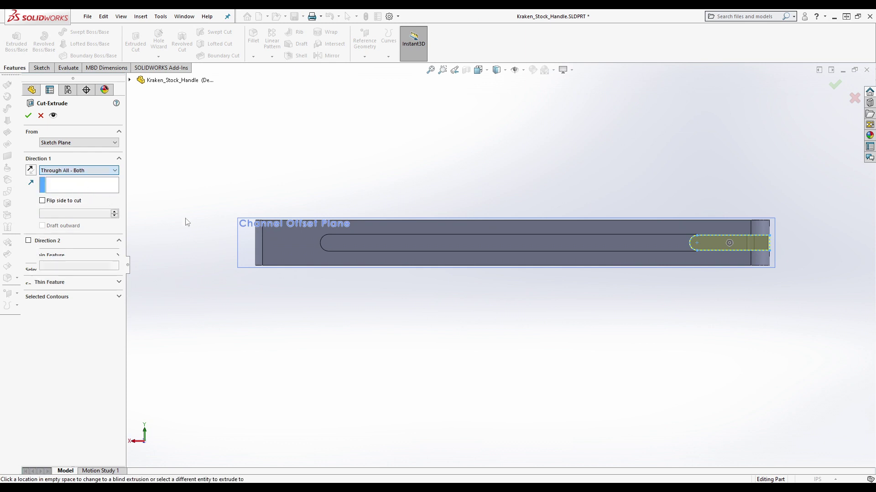
{"action": "left_click", "coordinate": [28, 115]}
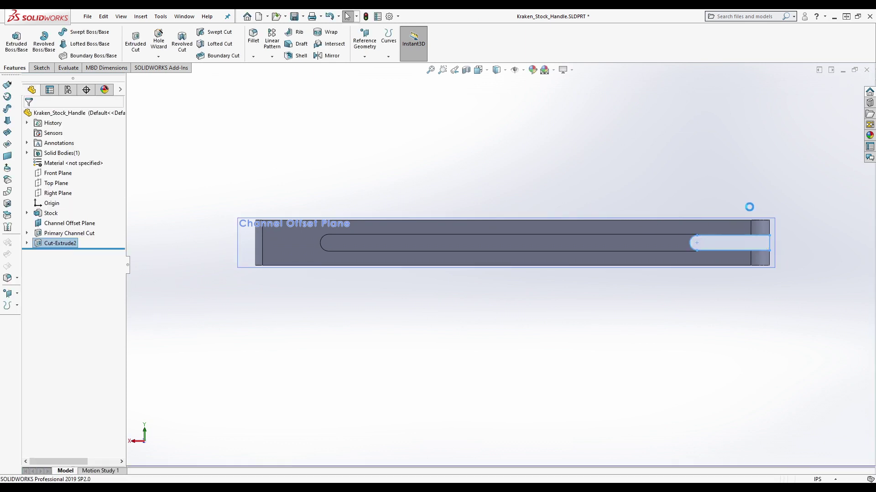
{"action": "scroll", "coordinate": [722, 238], "scroll_direction": "down", "scroll_amount": 5}
{"action": "middle_click_drag", "start_coordinate": [461, 262], "coordinate": [438, 255]}
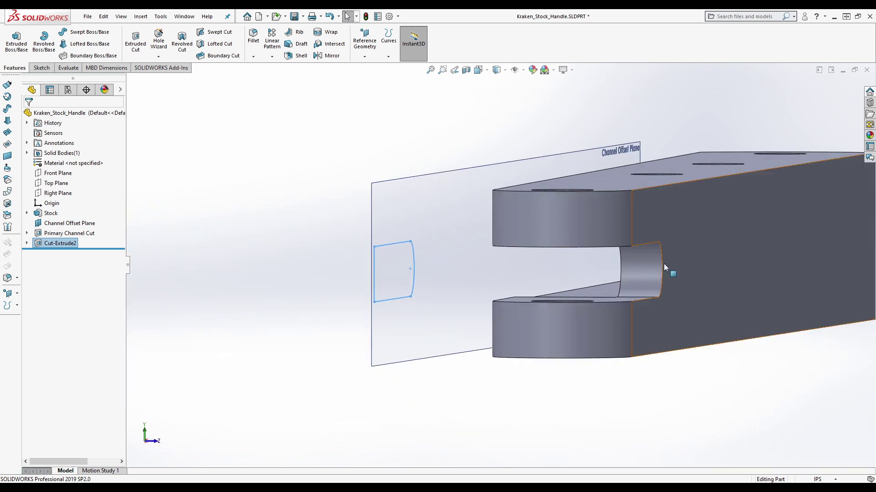
{"action": "mouse_move", "coordinate": [611, 253]}
{"action": "middle_mouse_down"}
{"action": "mouse_move", "coordinate": [540, 273]}
{"action": "mouse_move", "coordinate": [617, 249]}
{"action": "middle_mouse_up"}
{"action": "scroll", "coordinate": [617, 250], "scroll_direction": "up", "scroll_amount": 10}
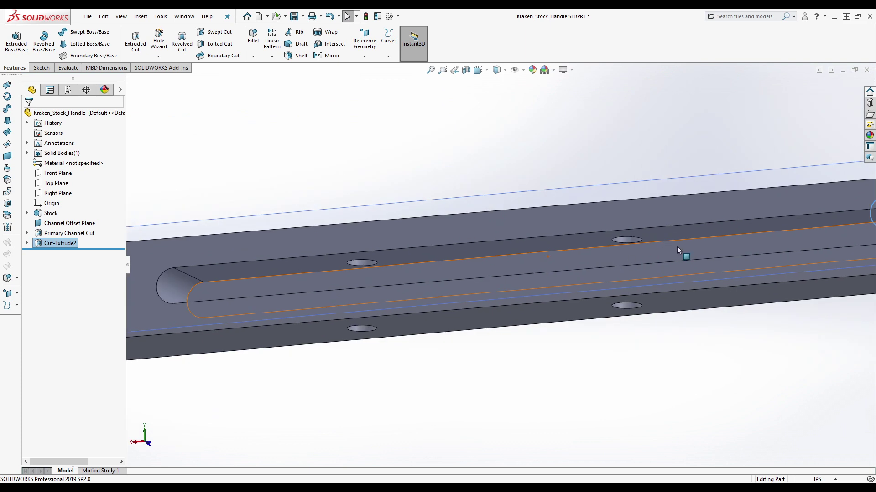
{"action": "middle_click_drag", "start_coordinate": [559, 268], "coordinate": [542, 302]}
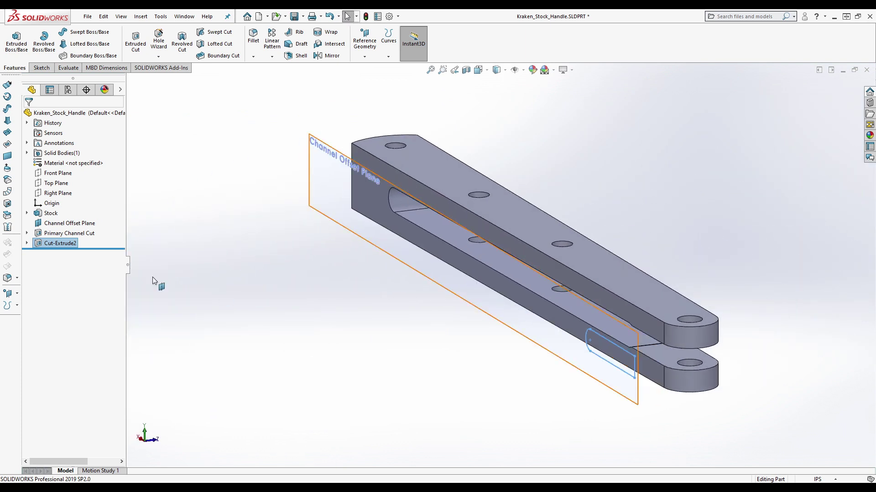
Rename Cut-Extrude2 to 'Final Channel Cut'
{"action": "left_click", "coordinate": [58, 243]}
{"action": "type", "text": "Final Channel"}
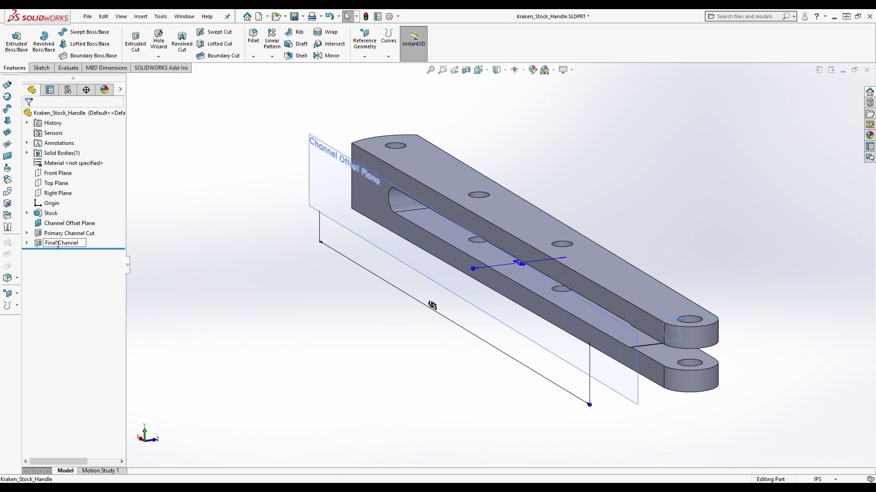
{"action": "type", "text": "Cut"}
{"action": "key", "text": "Return"}
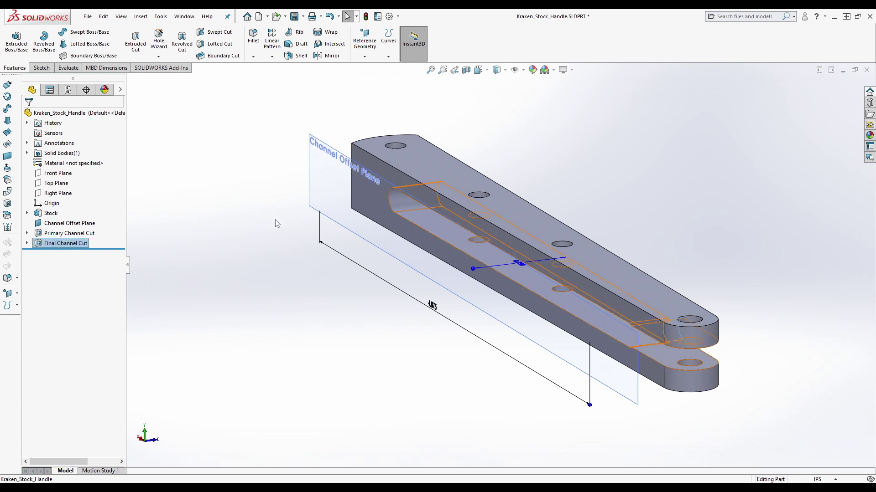
Create a reference plane midway between the two opposite slot faces
{"action": "left_click", "coordinate": [728, 314]}
{"action": "scroll", "coordinate": [566, 307], "scroll_direction": "down", "scroll_amount": 5}
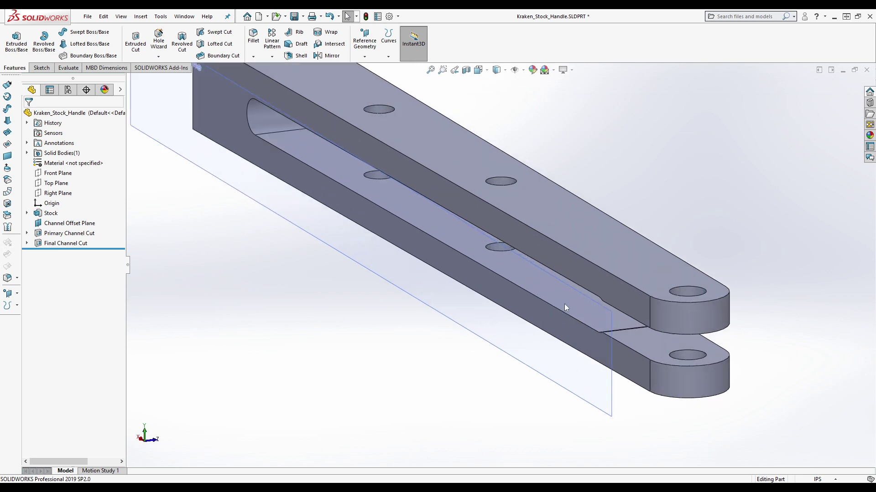
{"action": "mouse_move", "coordinate": [590, 314]}
{"action": "middle_mouse_down"}
{"action": "mouse_move", "coordinate": [627, 283]}
{"action": "mouse_move", "coordinate": [589, 273]}
{"action": "mouse_move", "coordinate": [676, 283]}
{"action": "mouse_move", "coordinate": [700, 296]}
{"action": "middle_mouse_up"}
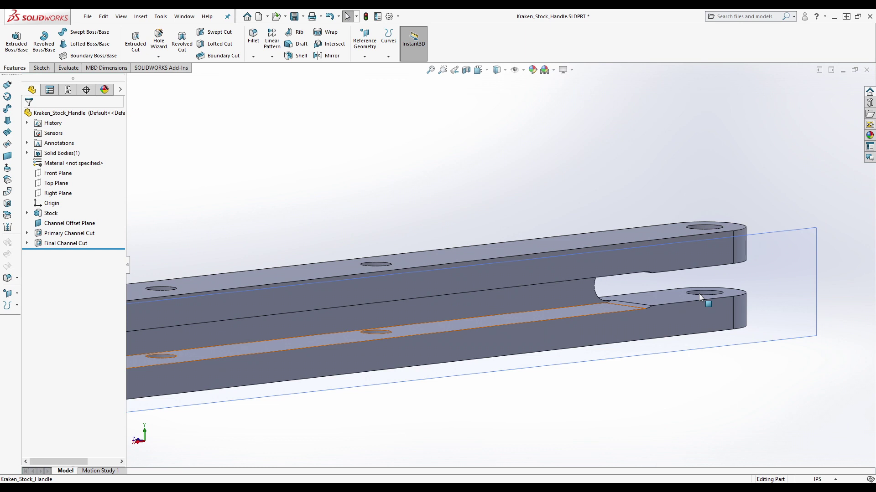
{"action": "middle_click_drag", "start_coordinate": [682, 239], "coordinate": [429, 73]}
{"action": "left_click", "coordinate": [365, 50]}
{"action": "left_click", "coordinate": [372, 67]}
{"action": "middle_click_drag", "start_coordinate": [391, 117], "coordinate": [414, 178]}
{"action": "left_click", "coordinate": [439, 319]}
{"action": "left_click", "coordinate": [412, 177]}
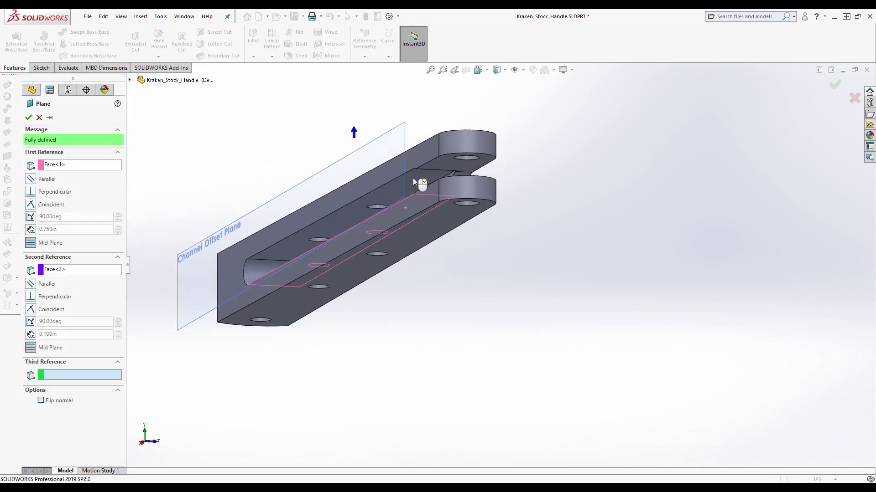
{"action": "left_click", "coordinate": [29, 118]}
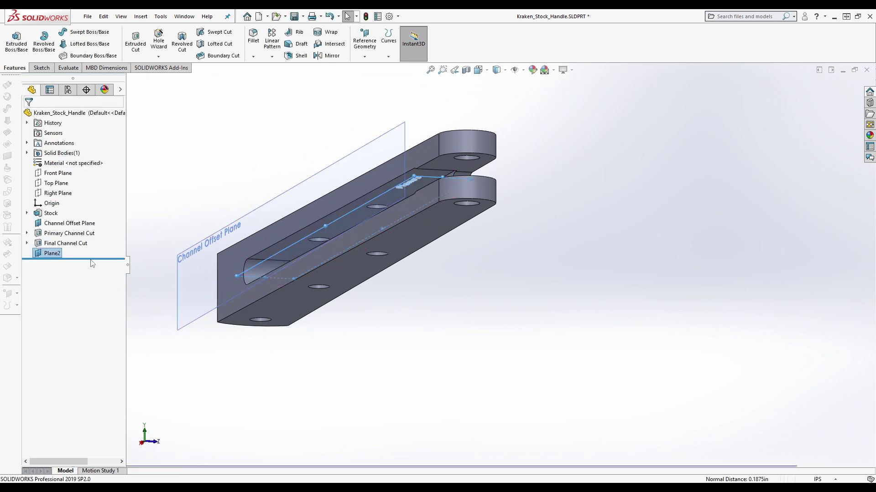
Rename Plane2 to 'Channel Center Mirror Plane' and orbit the part
{"action": "left_click", "coordinate": [58, 254]}
{"action": "left_click", "coordinate": [59, 254]}
{"action": "type", "text": "Chan"}
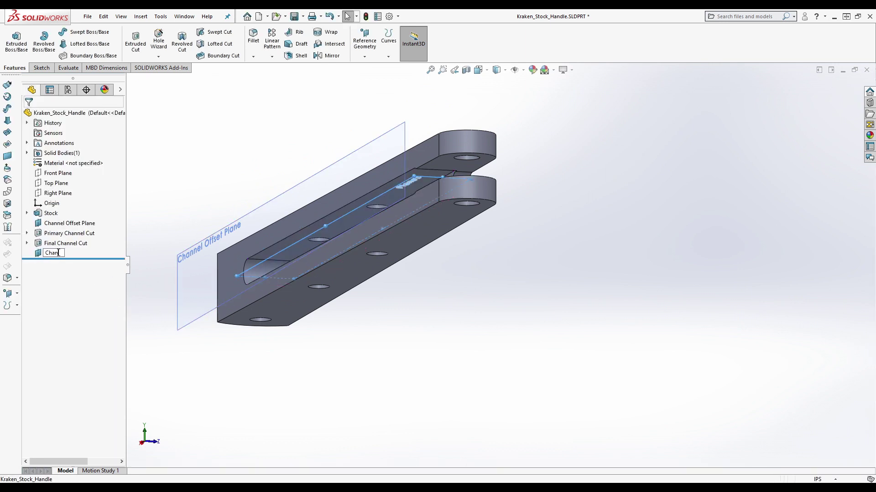
{"action": "type", "text": "nel Center Mirror Plane"}
{"action": "key", "text": "Return"}
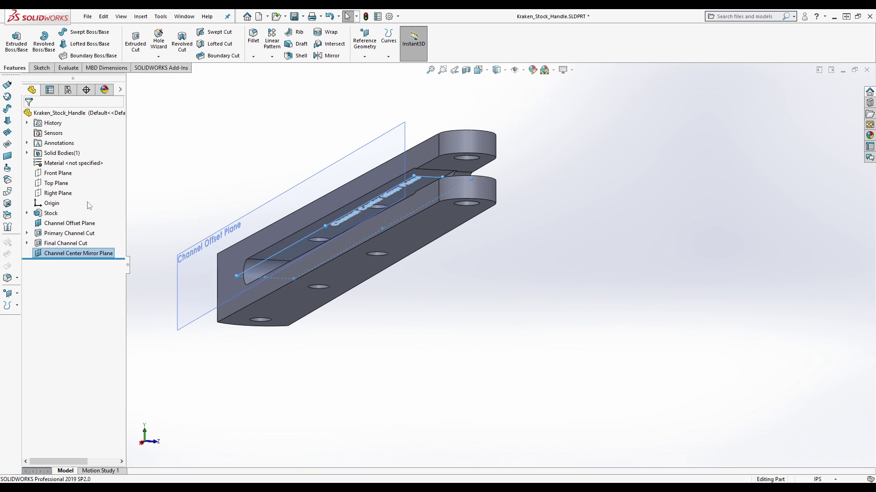
{"action": "left_click", "coordinate": [66, 223]}
{"action": "left_click", "coordinate": [274, 144]}
{"action": "middle_click_drag", "start_coordinate": [281, 141], "coordinate": [378, 221]}
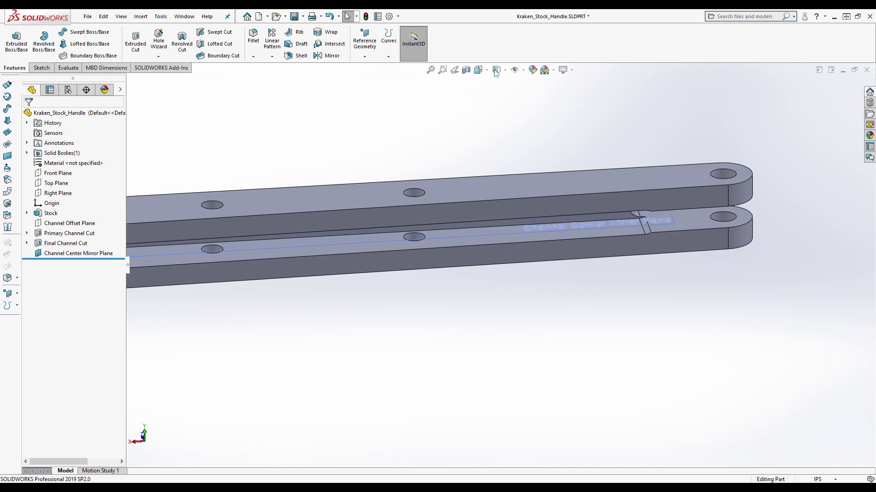
{"action": "middle_click_drag", "start_coordinate": [733, 141], "coordinate": [679, 269]}
Sketch a circle on the bar's face centred on the end hole
{"action": "left_click", "coordinate": [41, 68]}
{"action": "left_click", "coordinate": [12, 37]}
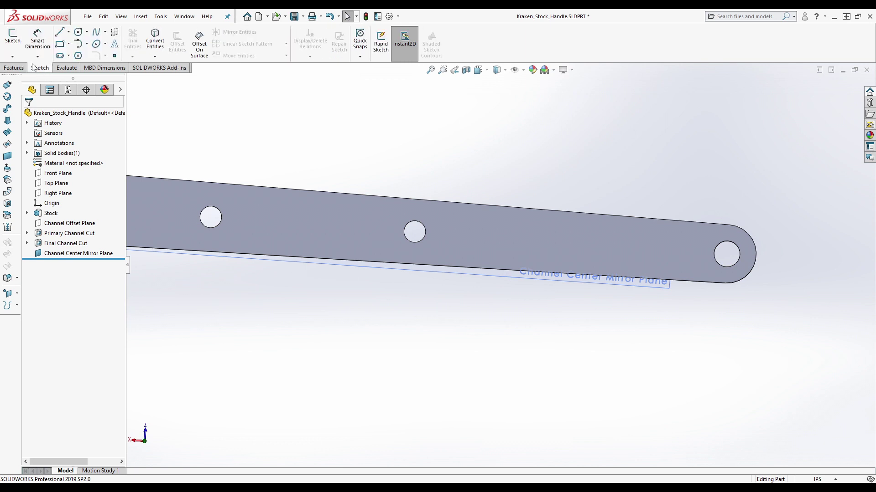
{"action": "left_click", "coordinate": [667, 258]}
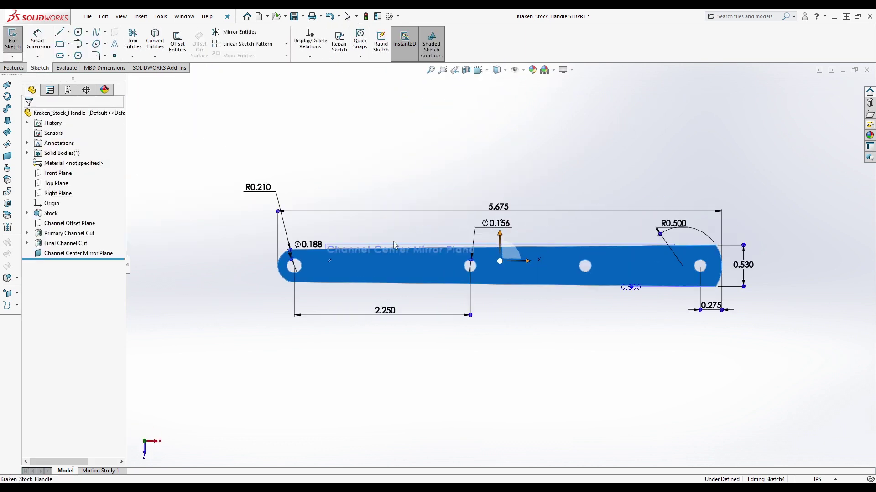
{"action": "scroll", "coordinate": [326, 283], "scroll_direction": "down", "scroll_amount": 8}
{"action": "key", "text": "c"}
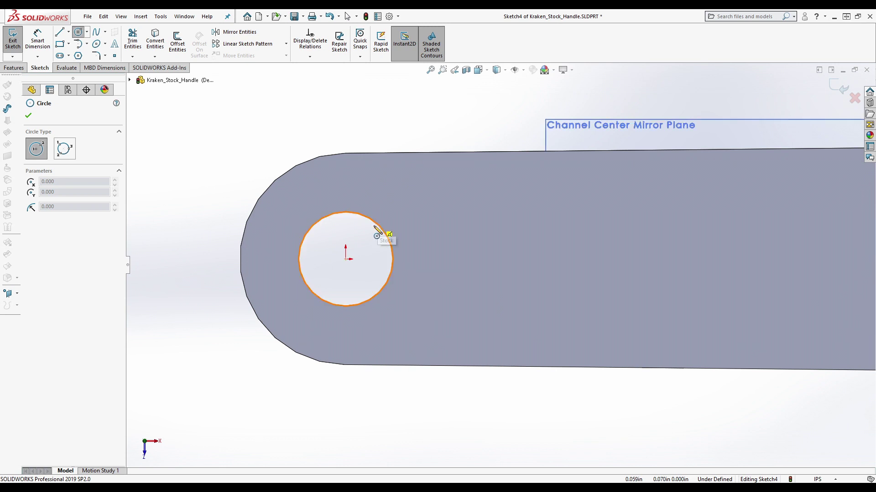
{"action": "left_click", "coordinate": [347, 259]}
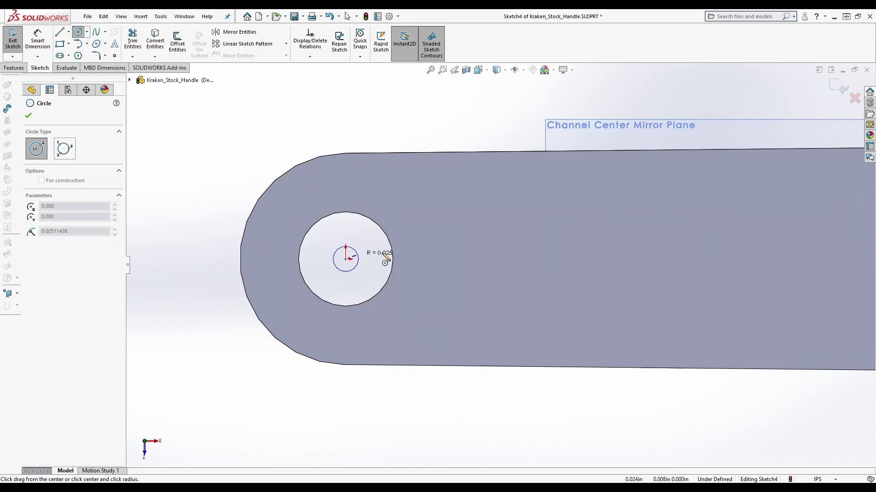
{"action": "left_click", "coordinate": [416, 254]}
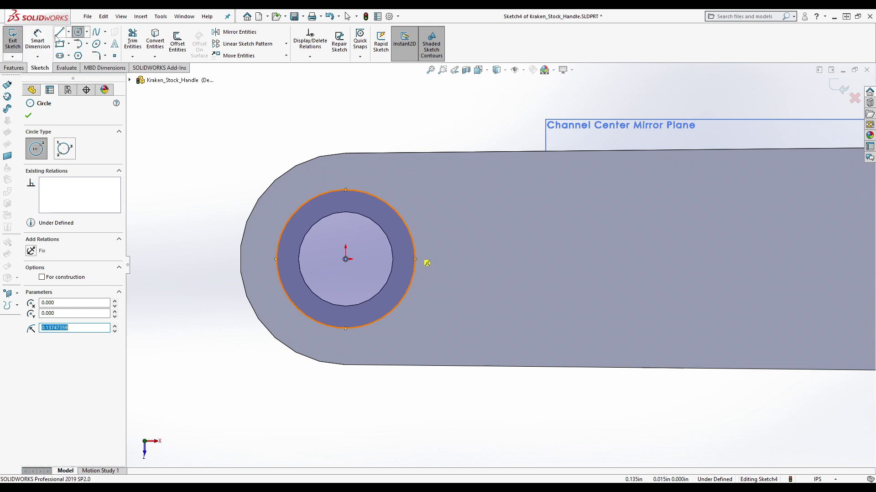
Dimension the circle to 0.26 diameter and exit the sketch
{"action": "left_click", "coordinate": [38, 40]}
{"action": "left_click", "coordinate": [373, 196]}
{"action": "left_click", "coordinate": [421, 114]}
{"action": "type", "text": "0.26"}
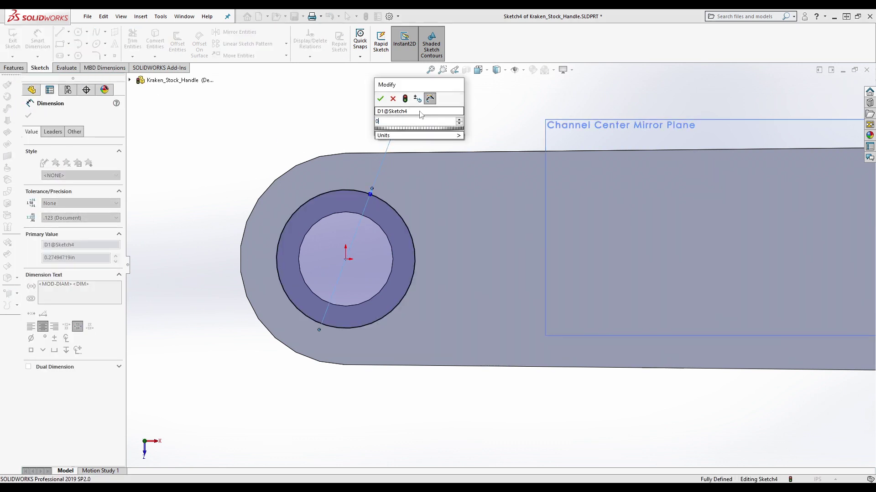
{"action": "key", "text": "Return"}
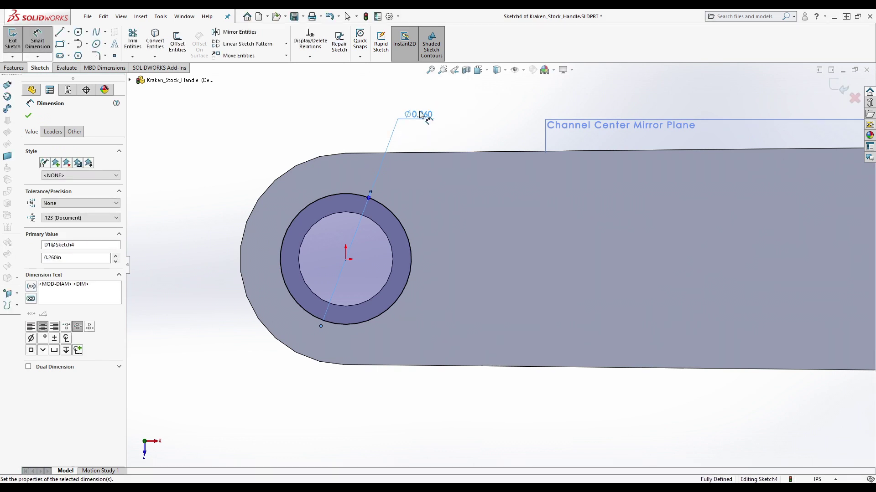
{"action": "scroll", "coordinate": [372, 210], "scroll_direction": "up", "scroll_amount": 3}
{"action": "scroll", "coordinate": [390, 207], "scroll_direction": "up", "scroll_amount": 2}
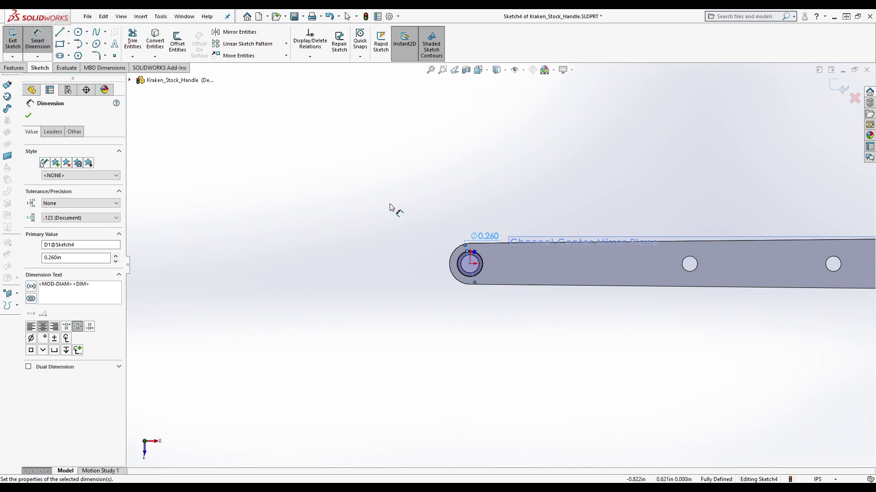
{"action": "left_click", "coordinate": [12, 40]}
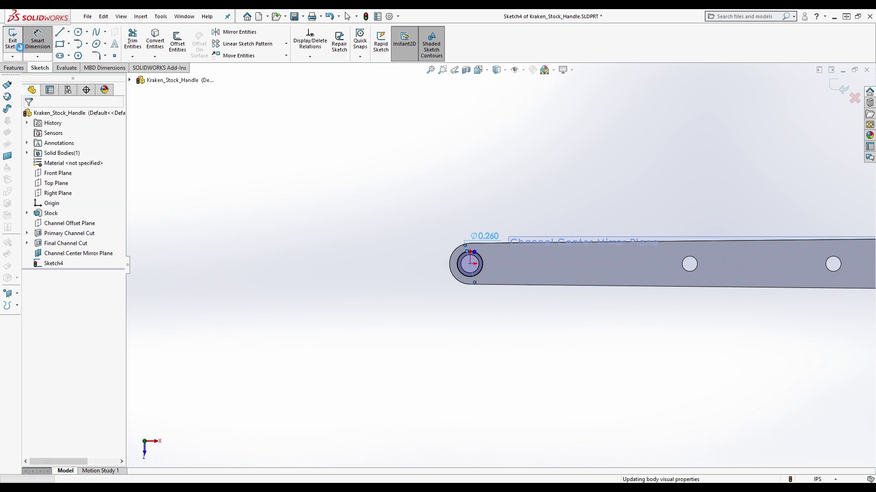
{"action": "left_click", "coordinate": [14, 67]}
Start an Extruded Cut from Sketch4's Ø0.260 circle and drag its depth to about 0.070in
{"action": "left_click", "coordinate": [135, 43]}
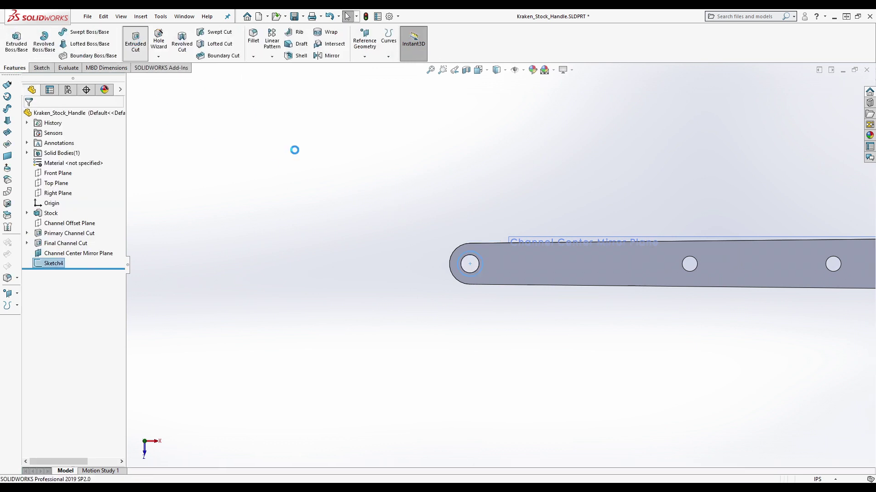
{"action": "scroll", "coordinate": [482, 261], "scroll_direction": "down", "scroll_amount": 6}
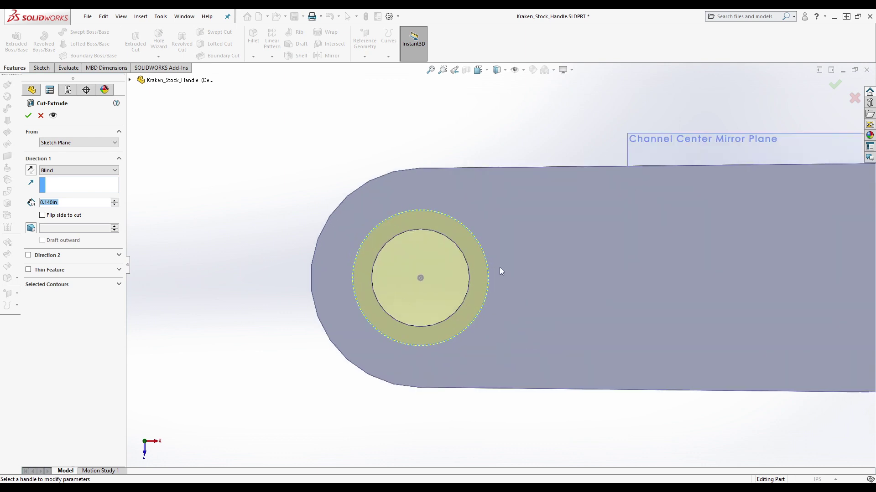
{"action": "middle_click_drag", "start_coordinate": [509, 267], "coordinate": [474, 131]}
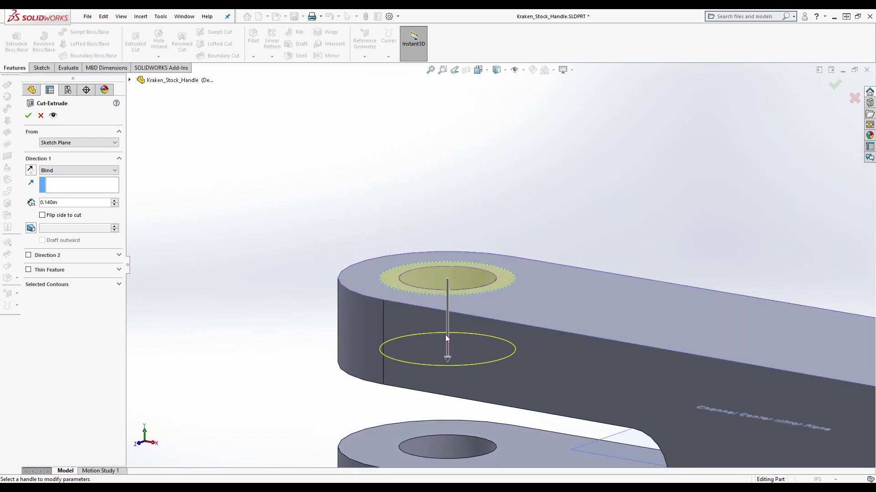
{"action": "left_click_drag", "start_coordinate": [447, 355], "coordinate": [449, 312]}
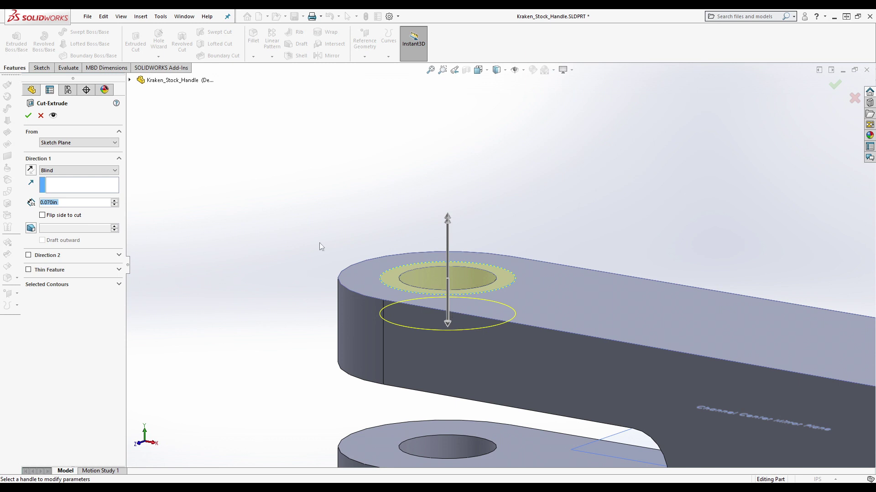
{"action": "left_click", "coordinate": [74, 166]}
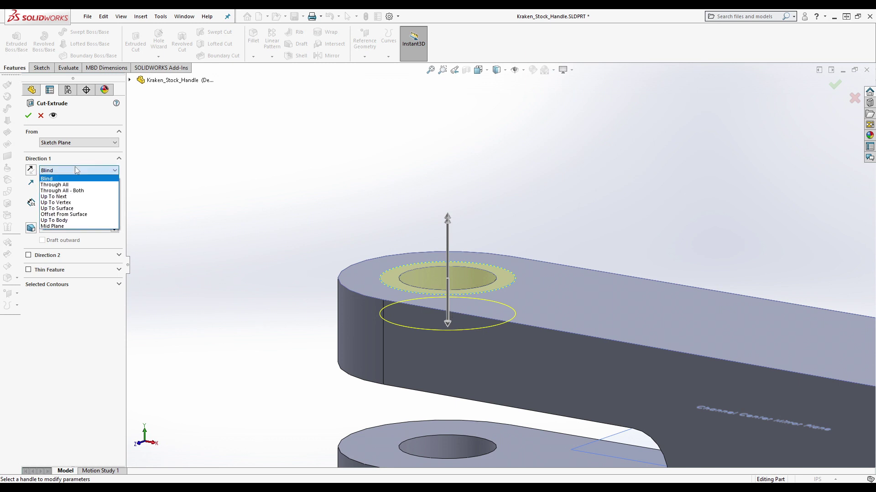
Keep the Blind end condition, set the cut depth to 0.0625in, and confirm the counterbore
{"action": "left_click", "coordinate": [75, 170]}
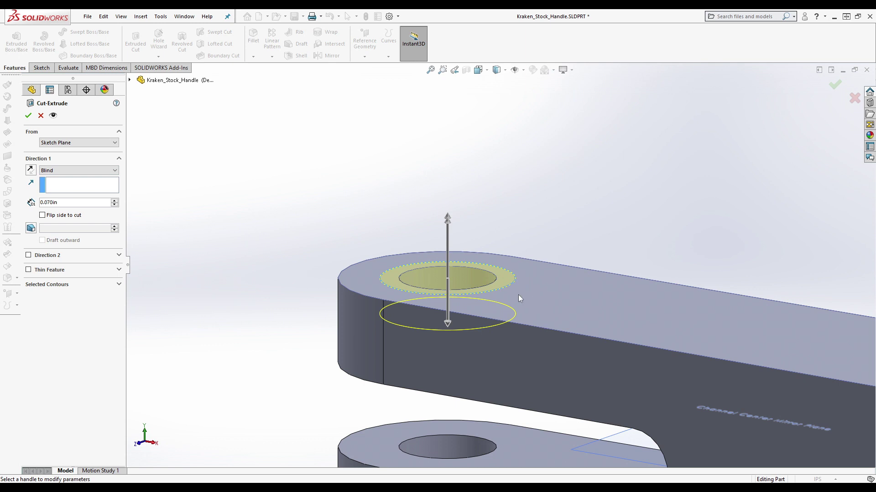
{"action": "middle_click_drag", "start_coordinate": [526, 296], "coordinate": [495, 255]}
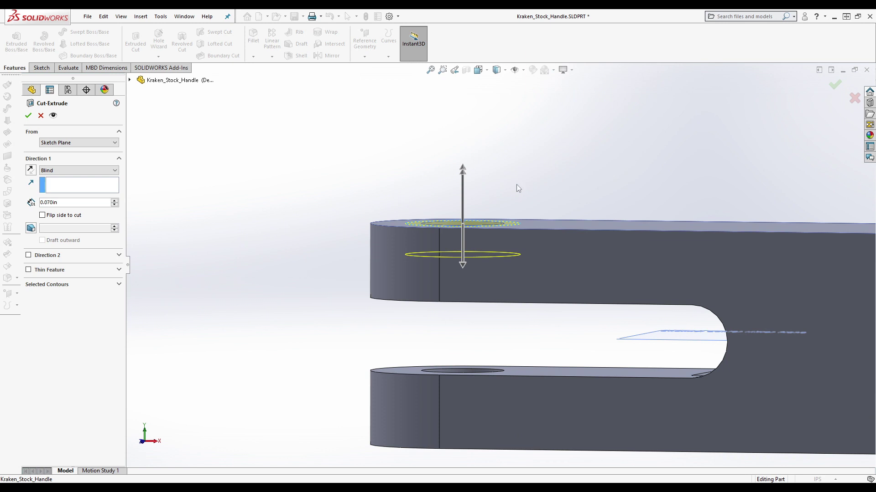
{"action": "middle_click_drag", "start_coordinate": [523, 216], "coordinate": [533, 242]}
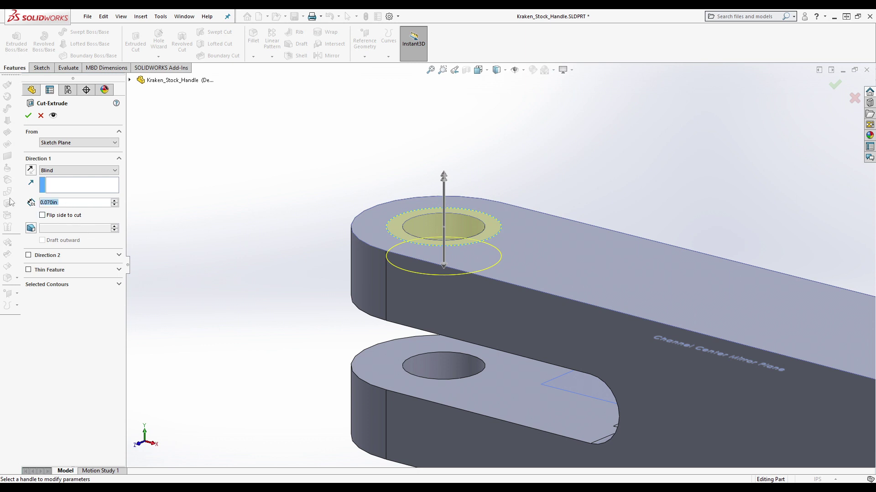
{"action": "type", "text": "0.0625"}
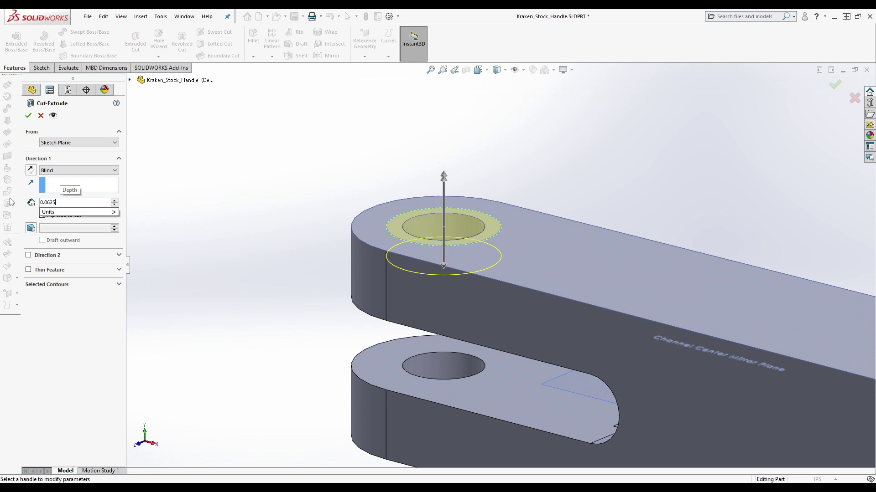
{"action": "key", "text": "Return"}
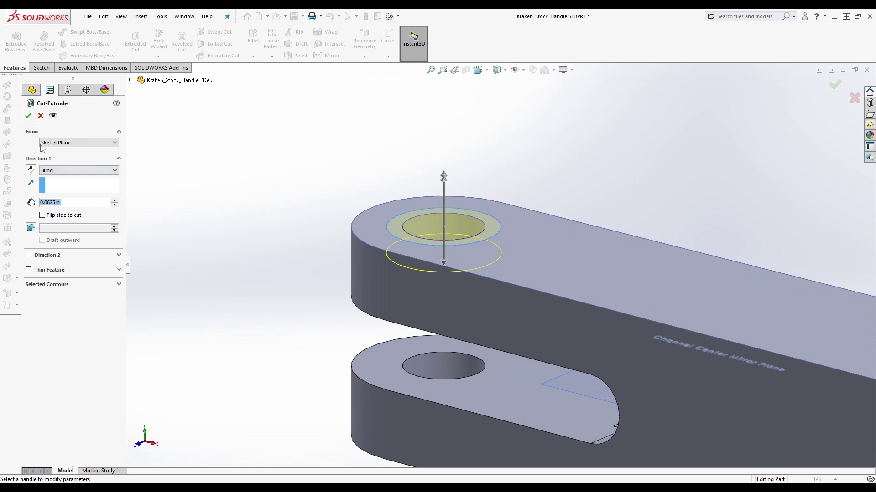
{"action": "left_click", "coordinate": [28, 115]}
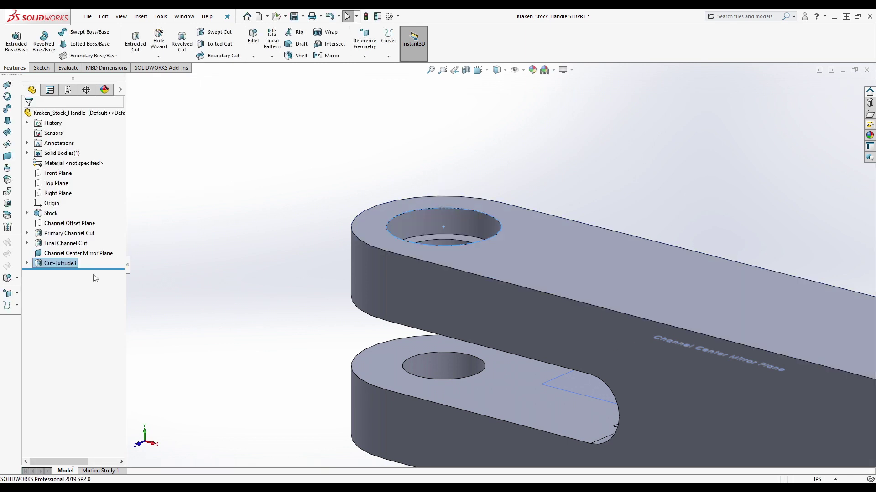
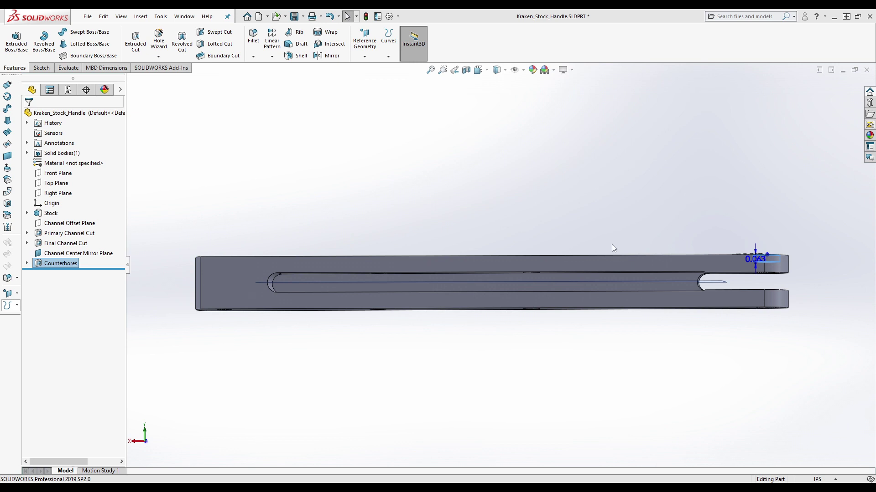
Zoom to the slot and display the channel cut's R0.094 end radius
{"action": "scroll", "coordinate": [308, 267], "scroll_direction": "down", "scroll_amount": 8}
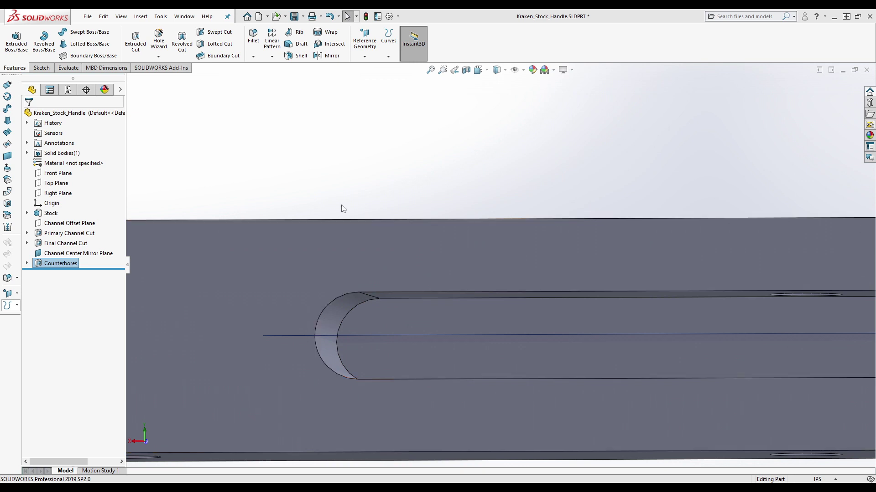
{"action": "scroll", "coordinate": [491, 237], "scroll_direction": "up", "scroll_amount": 3}
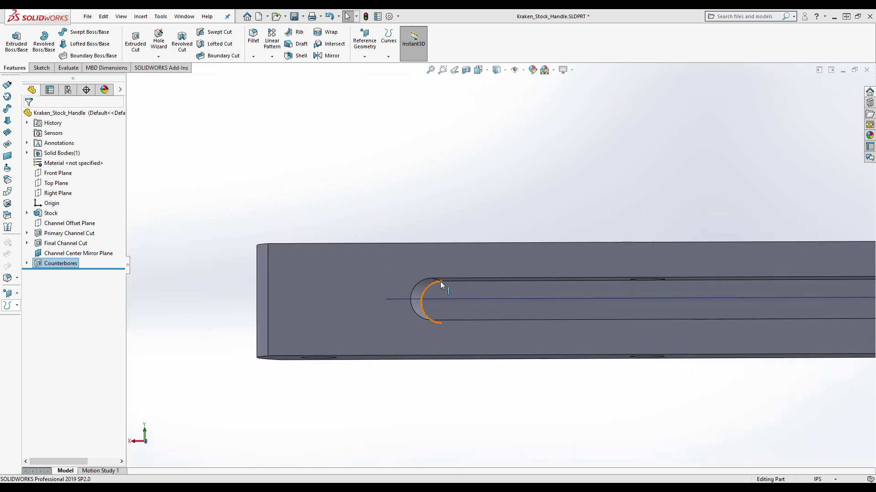
{"action": "scroll", "coordinate": [451, 280], "scroll_direction": "down", "scroll_amount": 3}
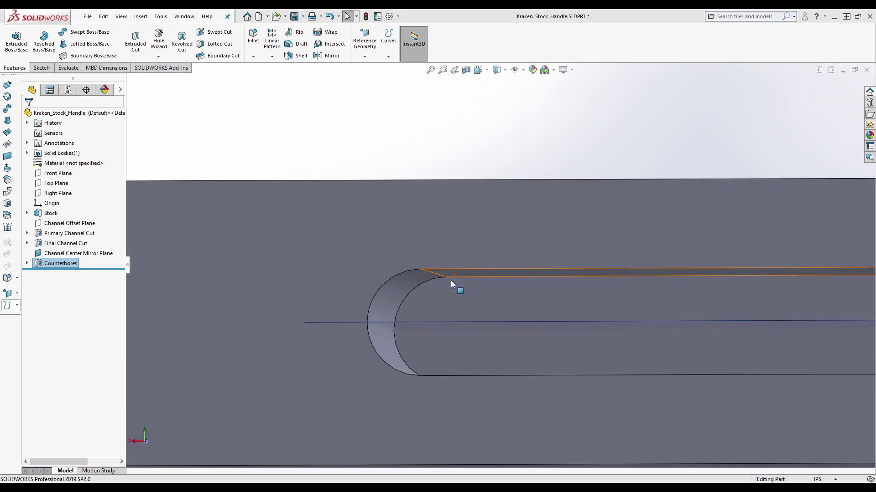
{"action": "left_click", "coordinate": [487, 275]}
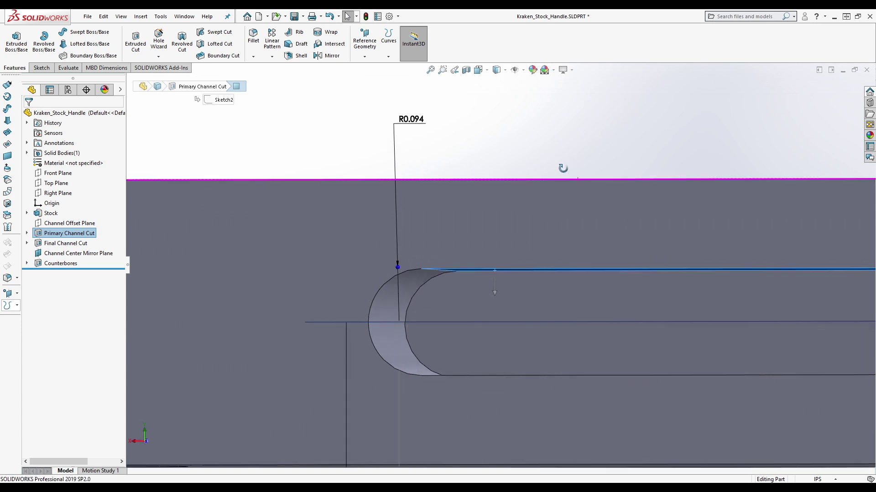
Show the Stock feature's 0.500 thickness dimension and view the face Normal To
{"action": "middle_click_drag", "start_coordinate": [564, 166], "coordinate": [551, 172]}
{"action": "left_click", "coordinate": [575, 139]}
{"action": "key", "text": "ctrl+1"}
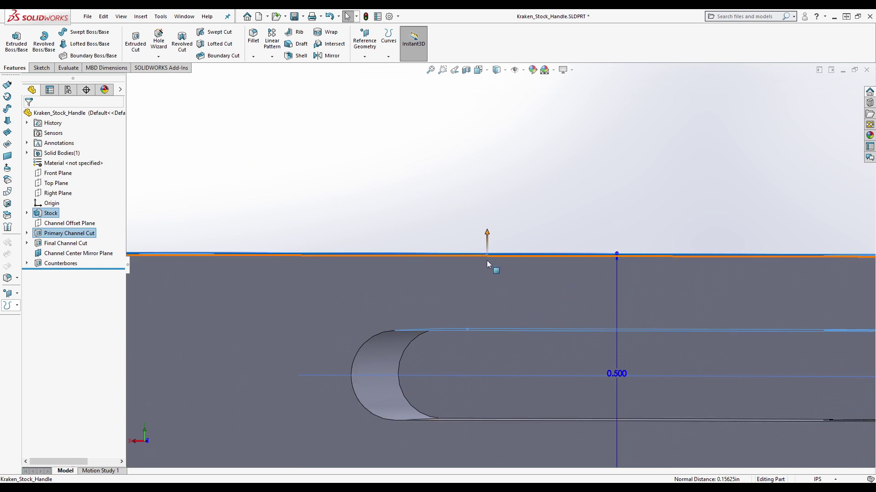
{"action": "scroll", "coordinate": [502, 273], "scroll_direction": "up", "scroll_amount": 2}
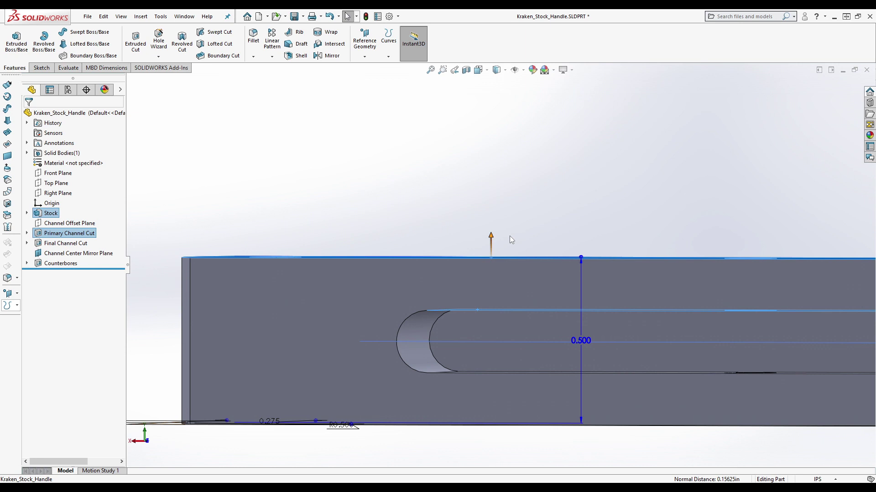
{"action": "scroll", "coordinate": [557, 228], "scroll_direction": "up", "scroll_amount": 2}
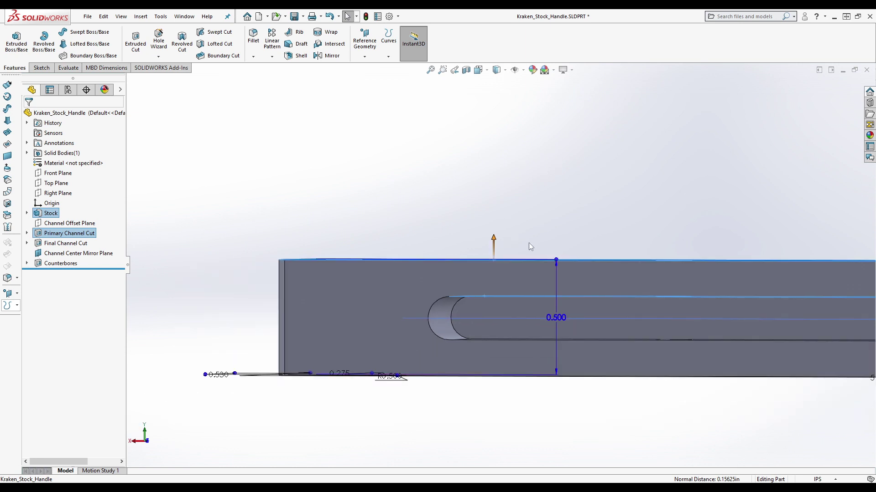
{"action": "scroll", "coordinate": [529, 247], "scroll_direction": "up", "scroll_amount": 2}
{"action": "middle_click_drag", "start_coordinate": [576, 255], "coordinate": [566, 269]}
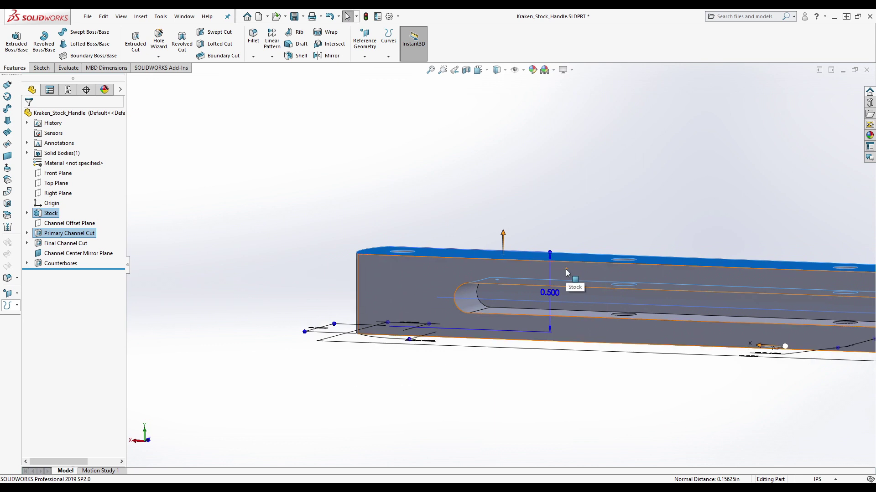
{"action": "scroll", "coordinate": [529, 277], "scroll_direction": "down", "scroll_amount": 4}
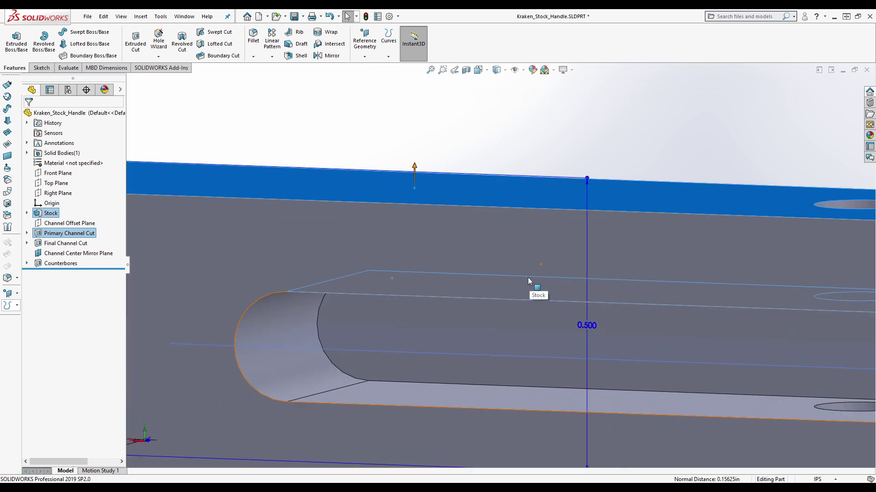
{"action": "scroll", "coordinate": [430, 281], "scroll_direction": "up", "scroll_amount": 5}
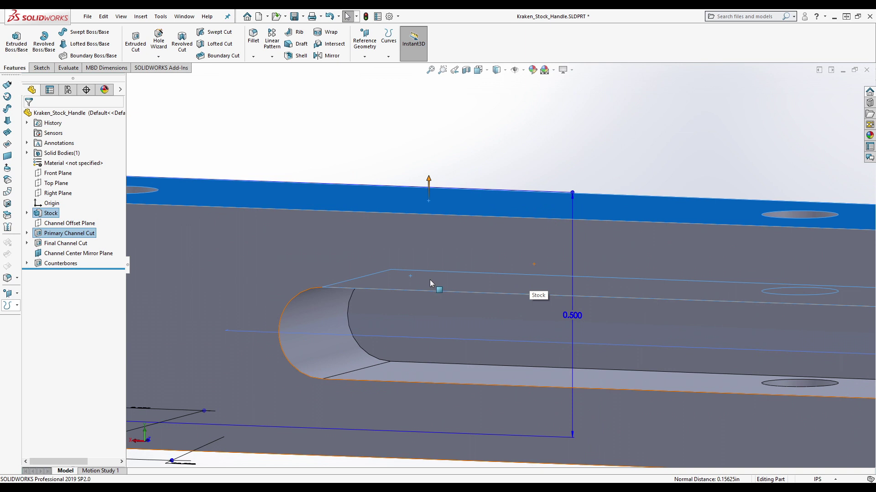
{"action": "scroll", "coordinate": [639, 289], "scroll_direction": "down", "scroll_amount": 8}
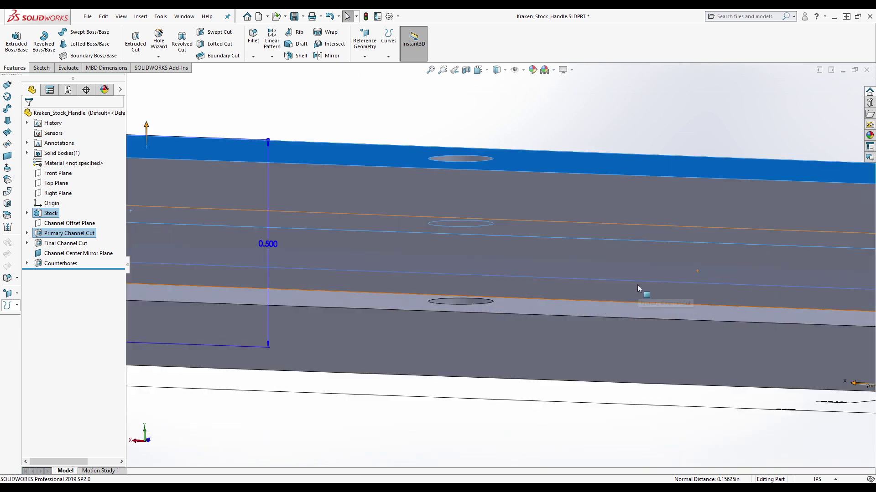
{"action": "scroll", "coordinate": [453, 315], "scroll_direction": "up", "scroll_amount": 7}
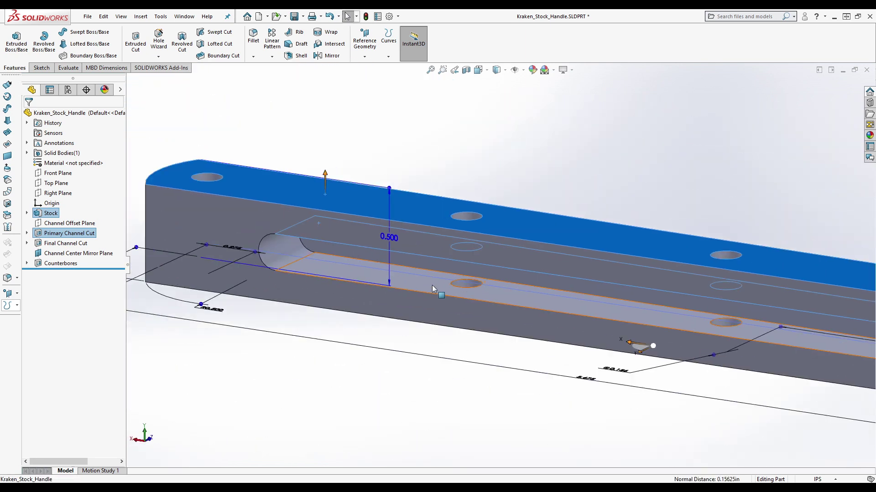
{"action": "middle_click_drag", "start_coordinate": [482, 257], "coordinate": [540, 381]}
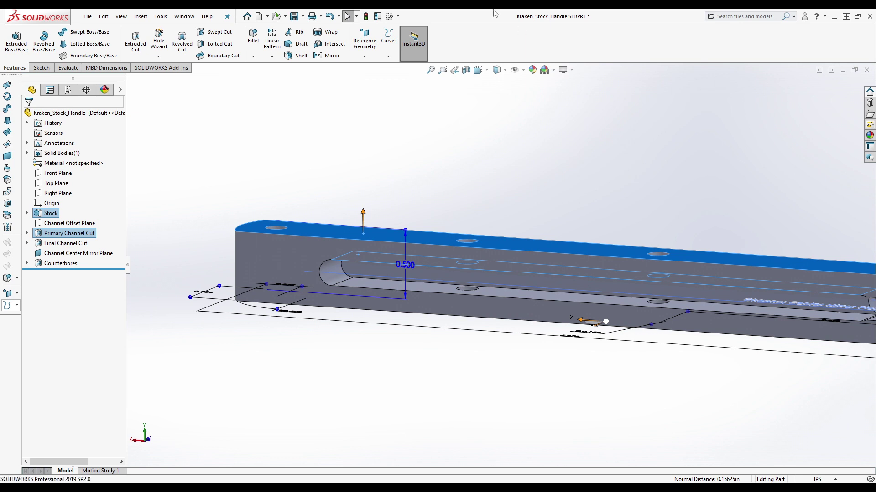
{"action": "scroll", "coordinate": [347, 268], "scroll_direction": "up", "scroll_amount": 8}
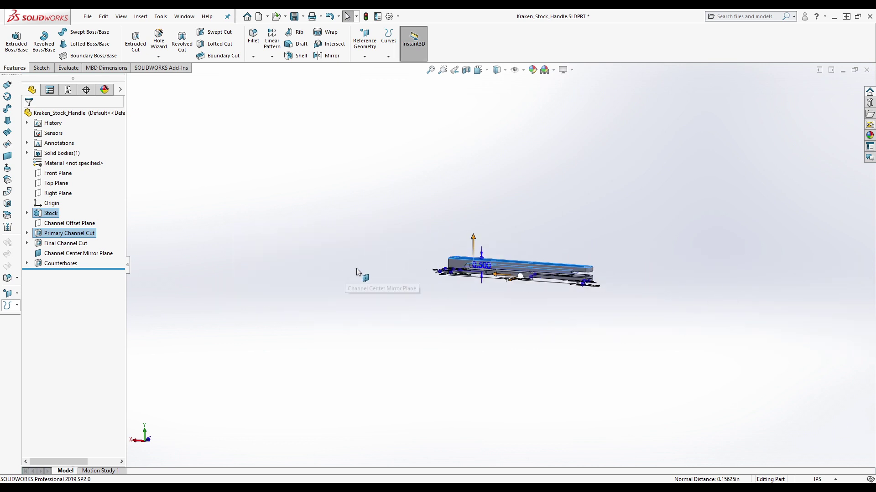
{"action": "scroll", "coordinate": [534, 248], "scroll_direction": "down", "scroll_amount": 4}
{"action": "scroll", "coordinate": [628, 286], "scroll_direction": "down", "scroll_amount": 6}
{"action": "scroll", "coordinate": [627, 286], "scroll_direction": "down", "scroll_amount": 2}
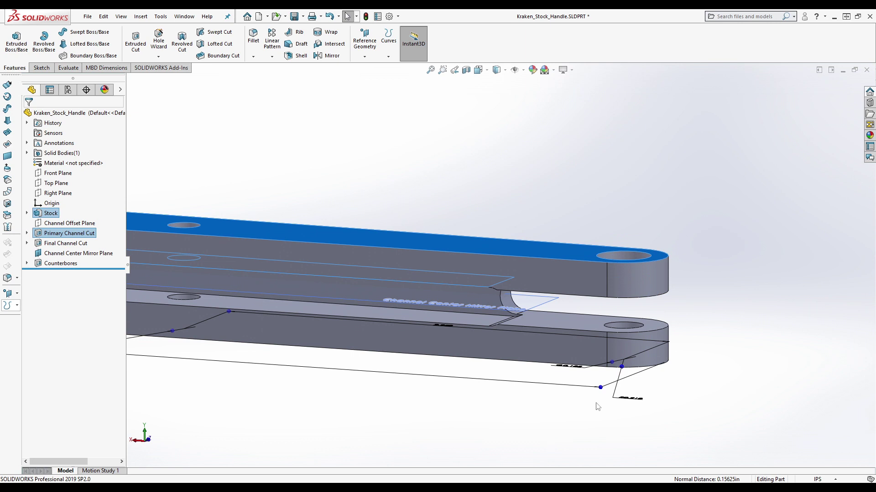
{"action": "middle_click_drag", "start_coordinate": [745, 347], "coordinate": [779, 388]}
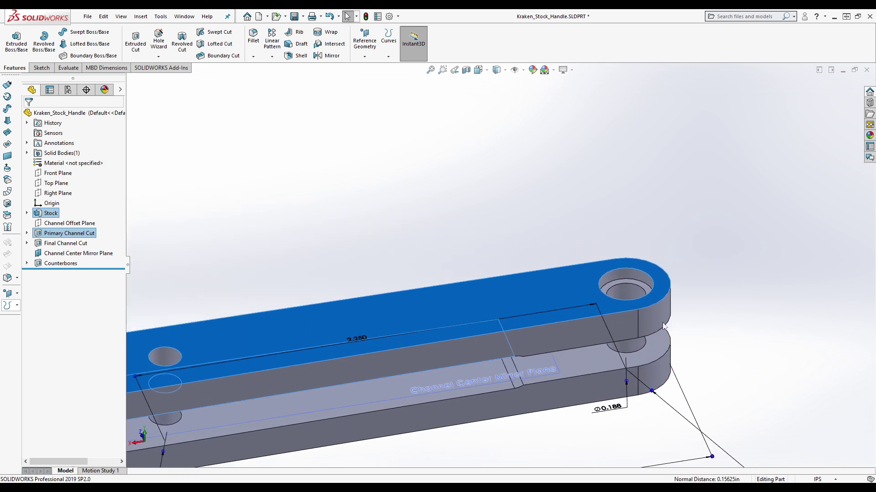
{"action": "scroll", "coordinate": [696, 226], "scroll_direction": "down", "scroll_amount": 8}
{"action": "key", "text": "Escape"}
{"action": "scroll", "coordinate": [631, 225], "scroll_direction": "up", "scroll_amount": 2}
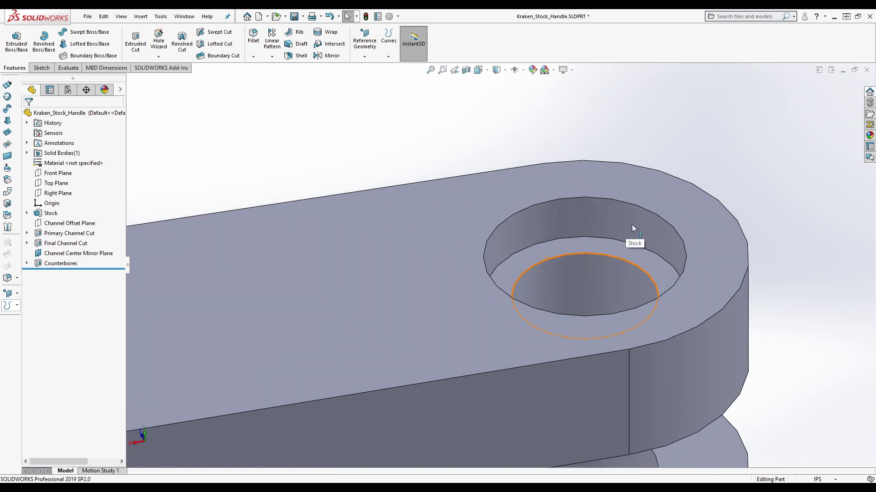
{"action": "left_click", "coordinate": [603, 253]}
{"action": "scroll", "coordinate": [603, 253], "scroll_direction": "up", "scroll_amount": 1}
{"action": "scroll", "coordinate": [603, 253], "scroll_direction": "up", "scroll_amount": 2}
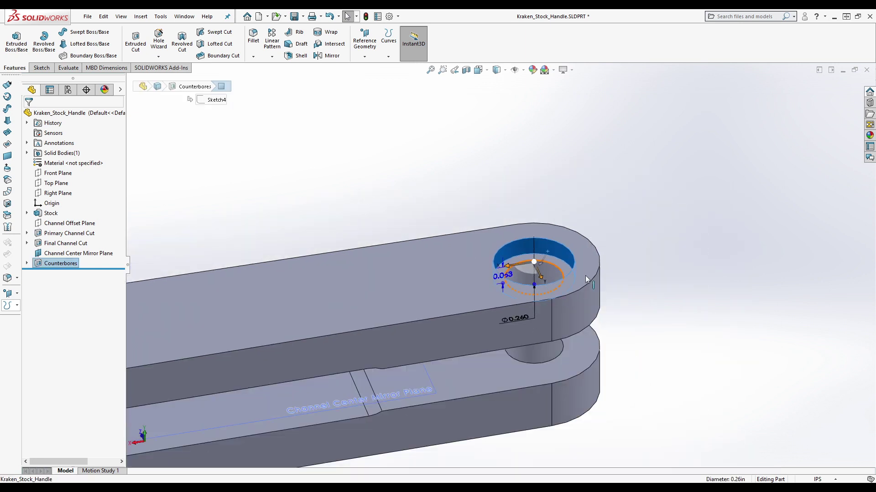
{"action": "left_click", "coordinate": [635, 282]}
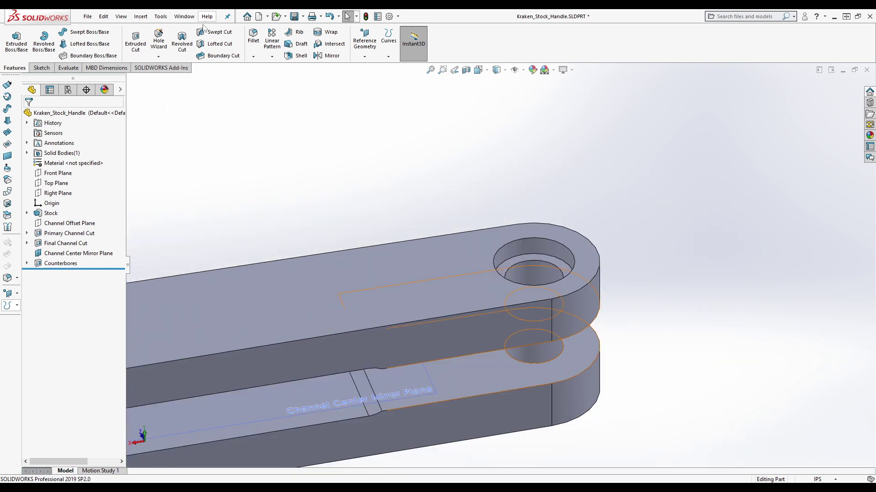
{"action": "scroll", "coordinate": [598, 190], "scroll_direction": "up", "scroll_amount": 2}
{"action": "scroll", "coordinate": [597, 190], "scroll_direction": "up", "scroll_amount": 2}
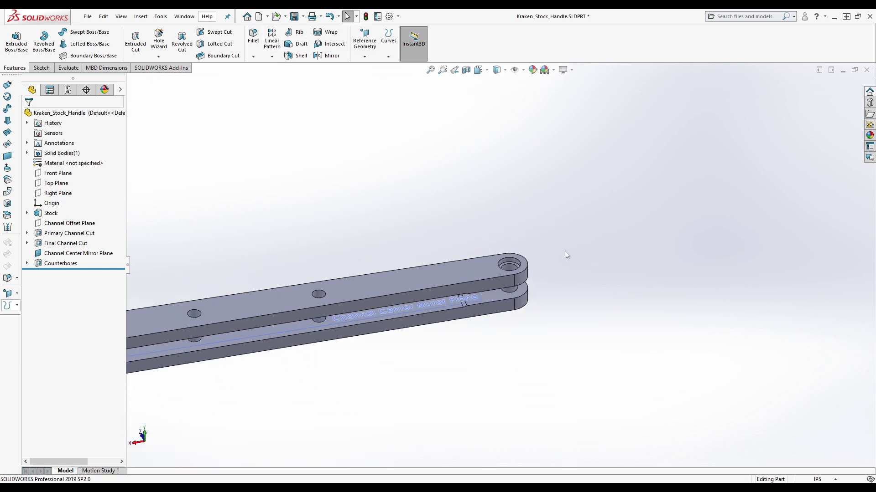
{"action": "scroll", "coordinate": [524, 286], "scroll_direction": "up", "scroll_amount": 1}
{"action": "scroll", "coordinate": [281, 286], "scroll_direction": "down", "scroll_amount": 4}
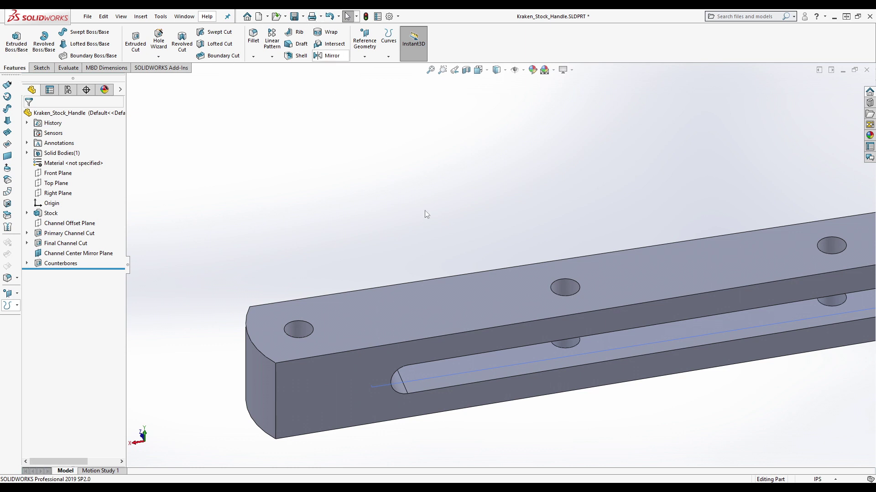
Measure the 0.26 in counterbore edge against the 0.21 in radius end arc to confirm concentricity
{"action": "scroll", "coordinate": [425, 210], "scroll_direction": "up", "scroll_amount": 5}
{"action": "scroll", "coordinate": [586, 280], "scroll_direction": "down", "scroll_amount": 6}
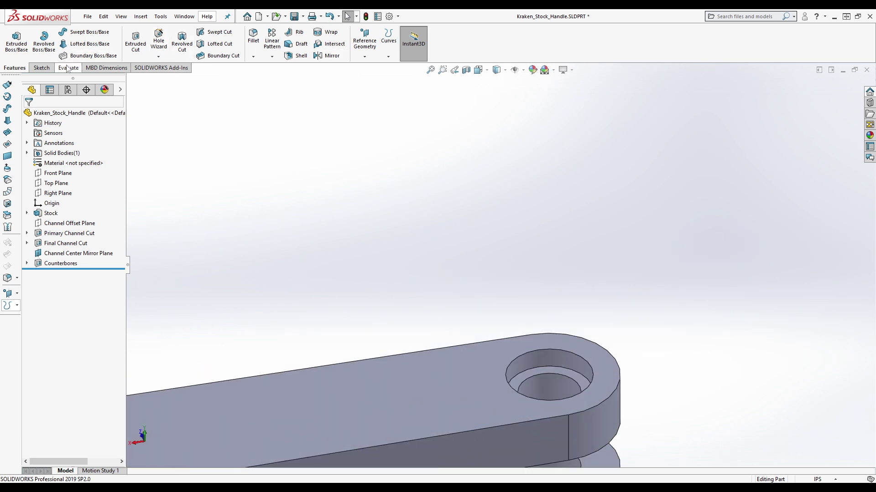
{"action": "left_click", "coordinate": [66, 69]}
{"action": "left_click", "coordinate": [71, 41]}
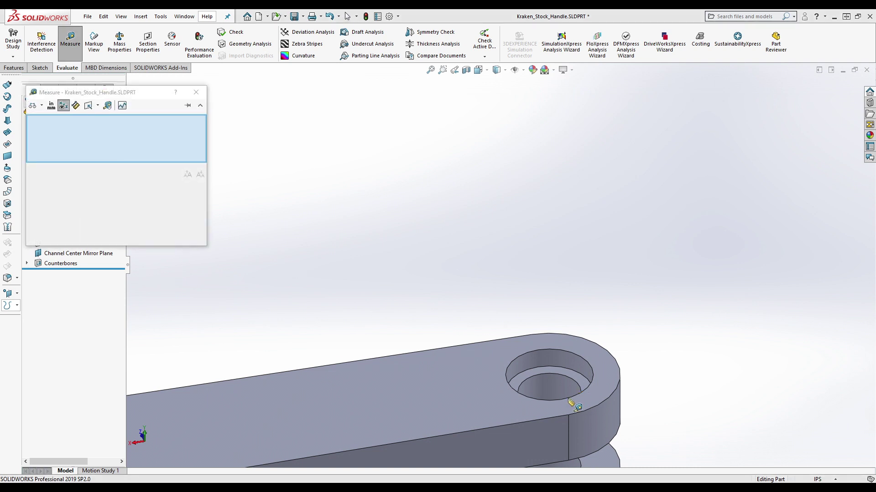
{"action": "left_click", "coordinate": [592, 378]}
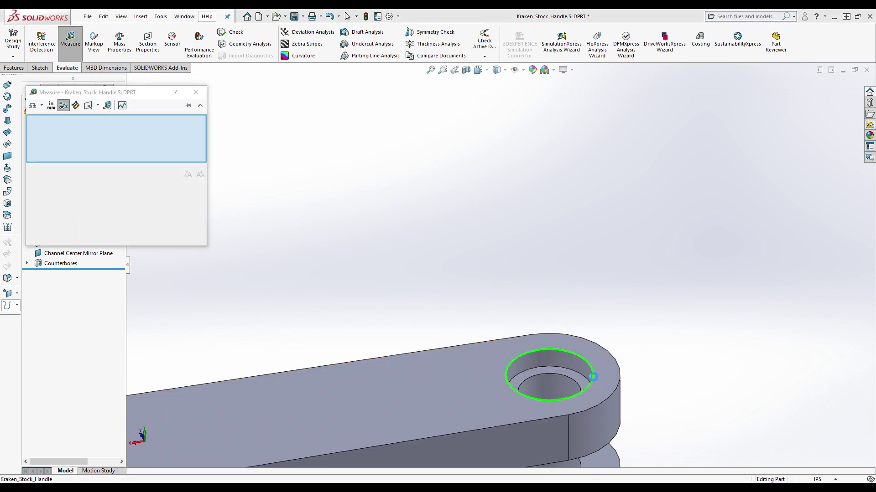
{"action": "left_click", "coordinate": [621, 380]}
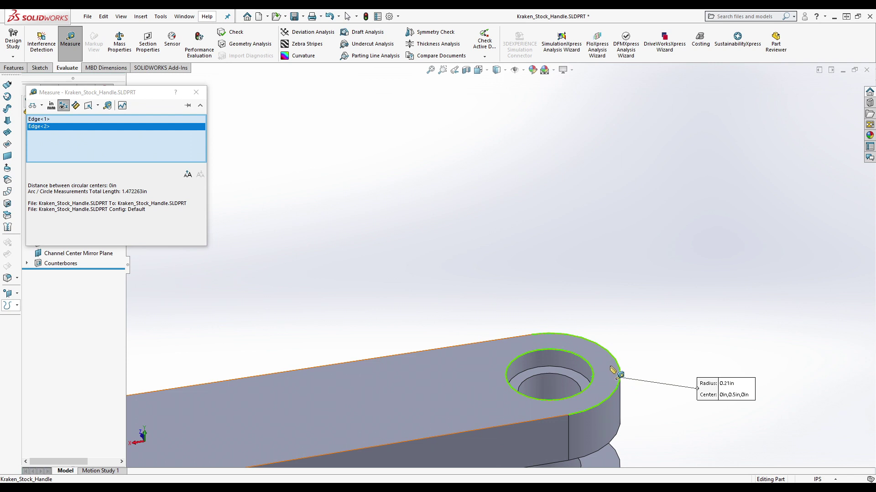
{"action": "left_click", "coordinate": [649, 361]}
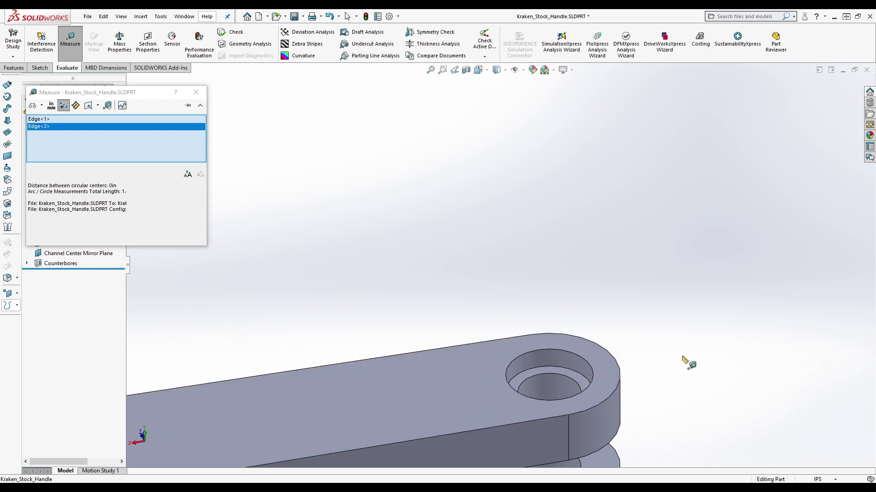
{"action": "left_click", "coordinate": [196, 93]}
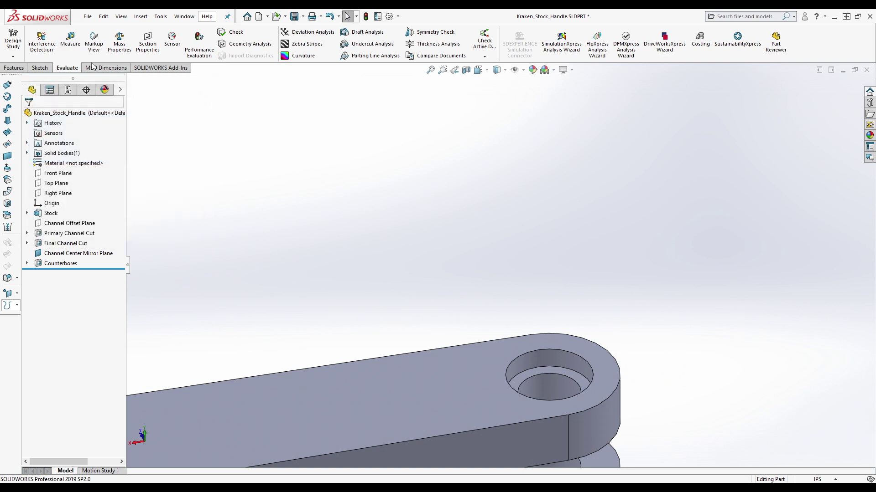
{"action": "left_click", "coordinate": [39, 67]}
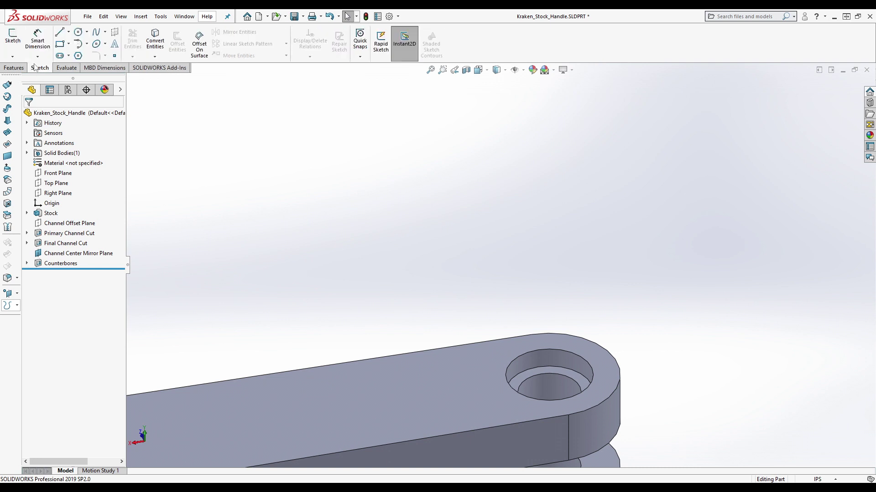
On the handle's top face, sketch a construction line from the rounded end's edge to the outer circle
{"action": "left_click", "coordinate": [13, 38]}
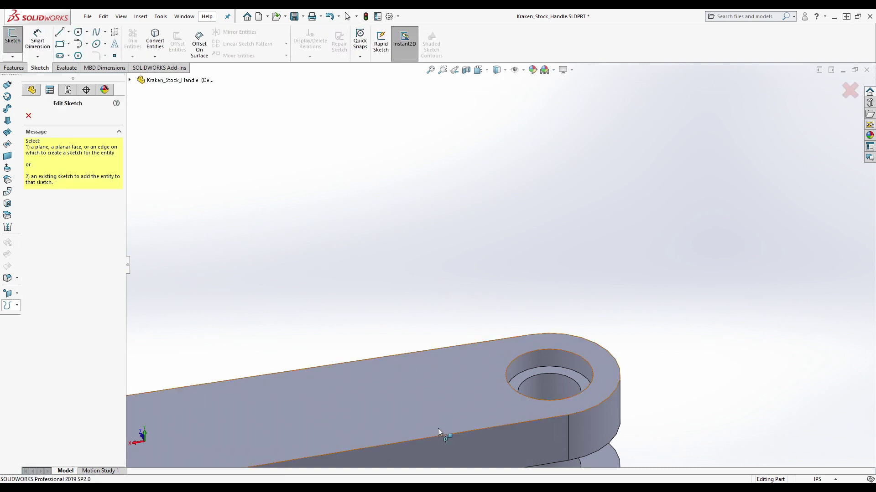
{"action": "left_click", "coordinate": [432, 434]}
{"action": "scroll", "coordinate": [321, 252], "scroll_direction": "down", "scroll_amount": 10}
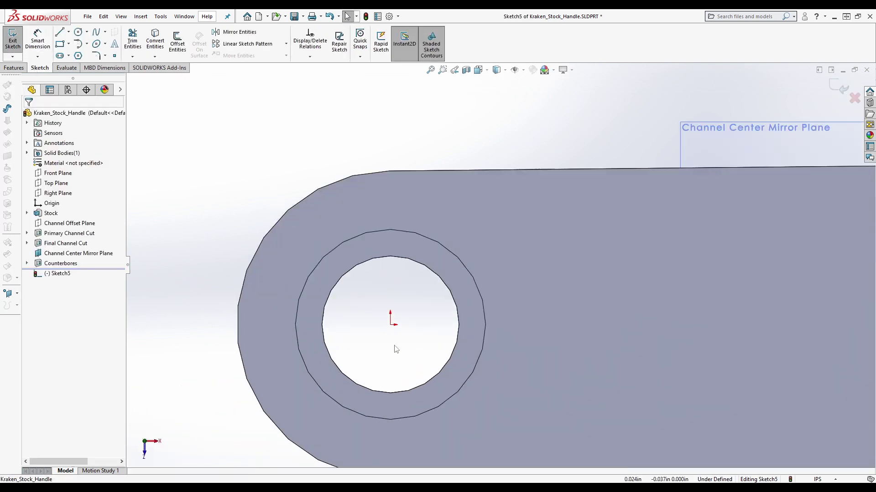
{"action": "left_click", "coordinate": [64, 33]}
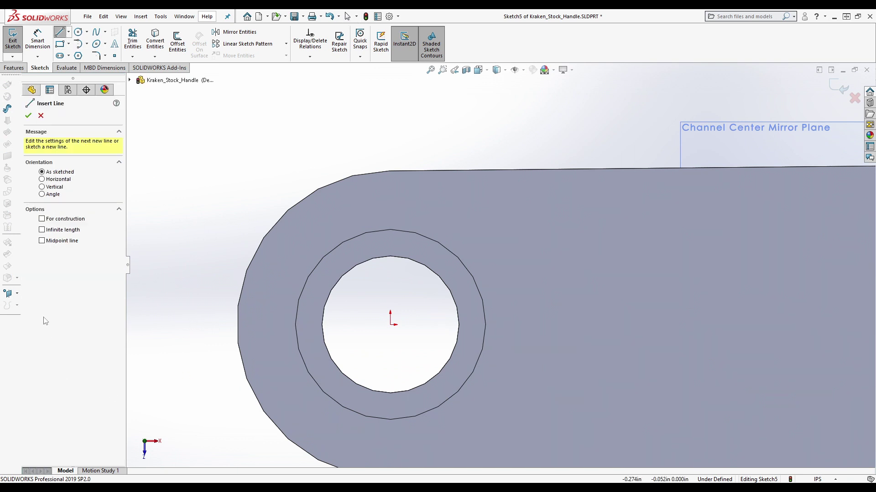
{"action": "left_click", "coordinate": [45, 222]}
{"action": "left_click", "coordinate": [237, 324]}
{"action": "left_click", "coordinate": [296, 325]}
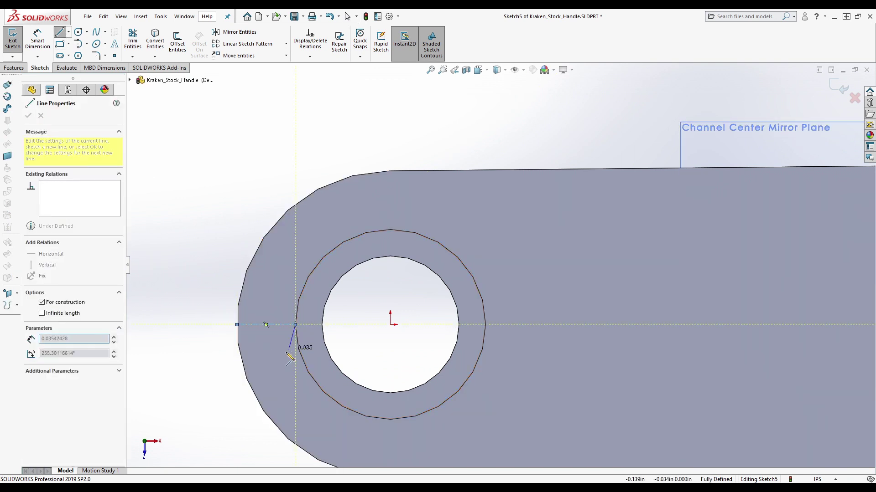
{"action": "key", "text": "Escape"}
{"action": "key", "text": "Escape"}
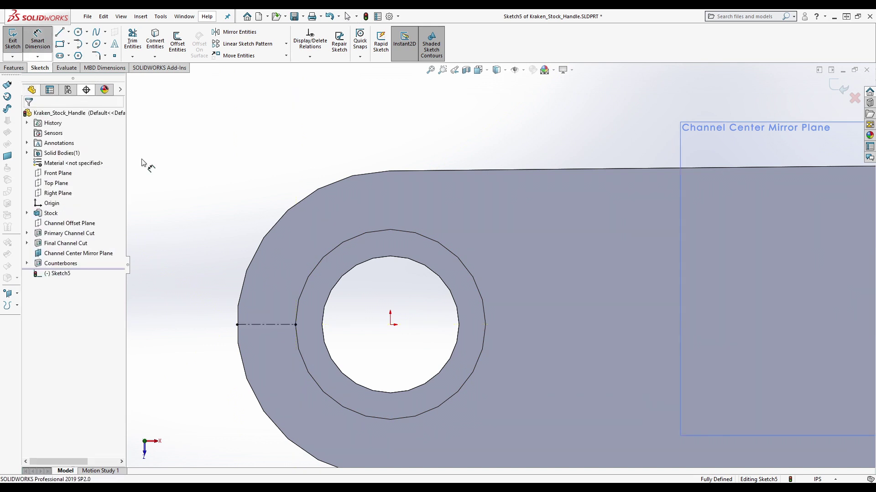
Dimension the construction line 0.080 in and exit Sketch5
{"action": "left_click", "coordinate": [260, 324]}
{"action": "left_click", "coordinate": [181, 241]}
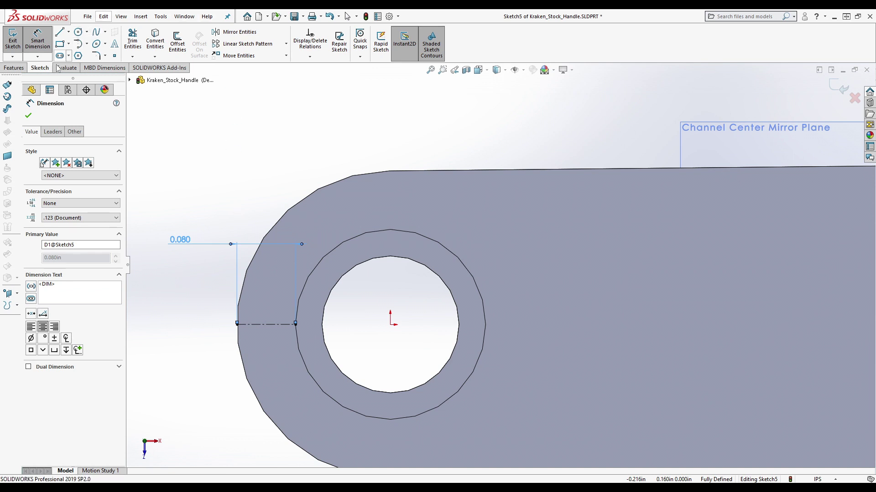
{"action": "left_click", "coordinate": [12, 42]}
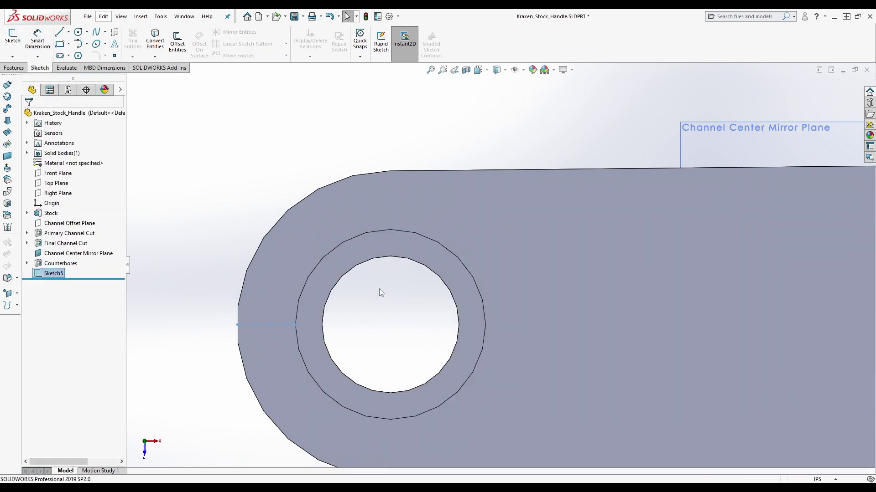
In a 3-D view, start a fillet on the eyelet end's top edge
{"action": "scroll", "coordinate": [390, 305], "scroll_direction": "up", "scroll_amount": 5}
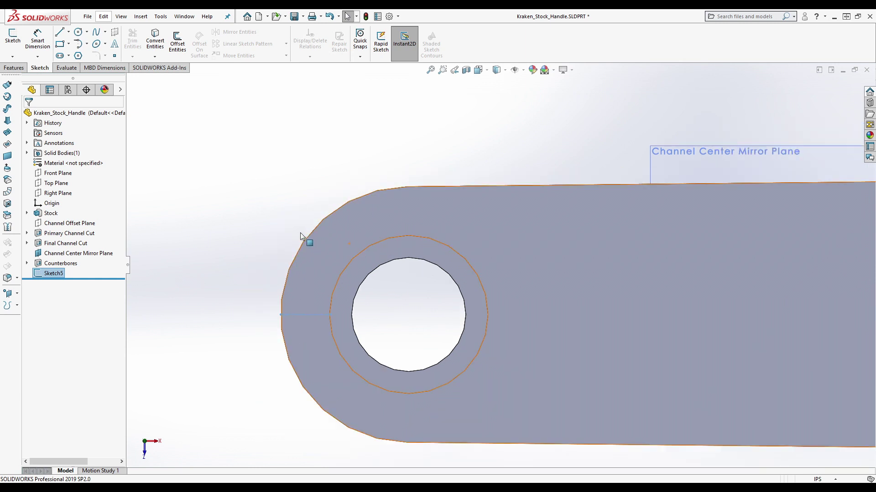
{"action": "mouse_move", "coordinate": [391, 258]}
{"action": "middle_mouse_down"}
{"action": "mouse_move", "coordinate": [244, 165]}
{"action": "mouse_move", "coordinate": [518, 254]}
{"action": "middle_mouse_up"}
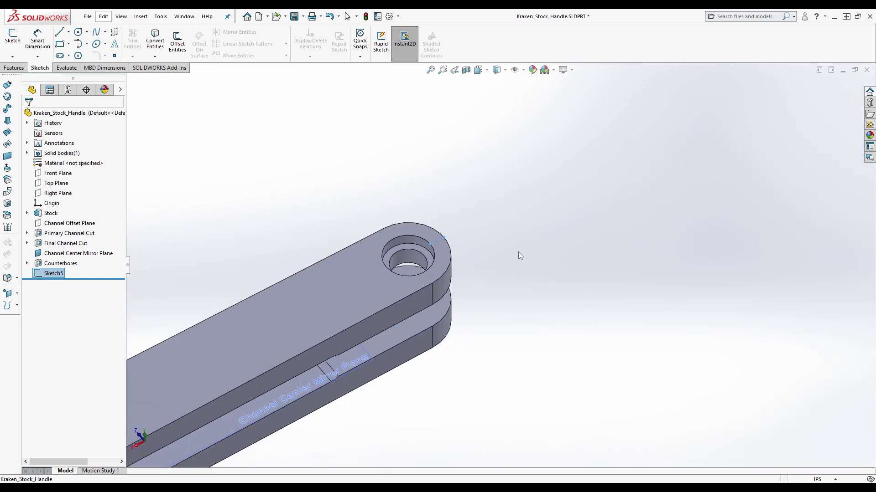
{"action": "left_click", "coordinate": [14, 67]}
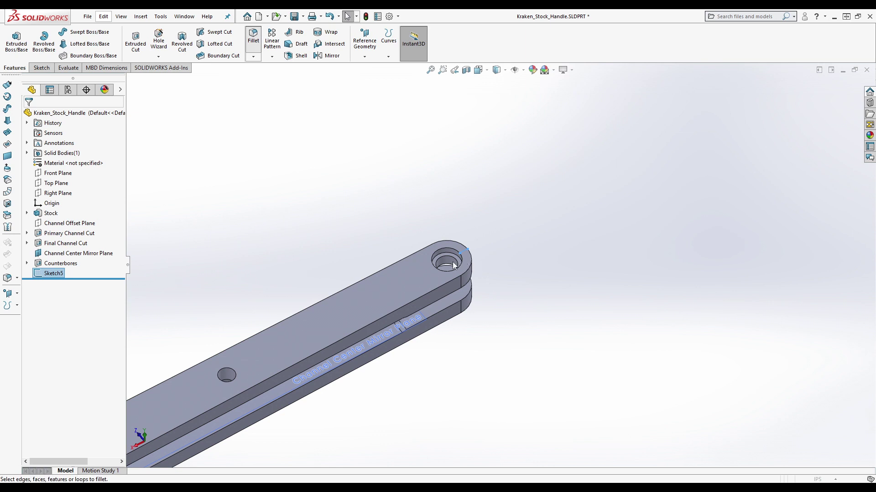
{"action": "key", "text": "f"}
{"action": "scroll", "coordinate": [476, 267], "scroll_direction": "down", "scroll_amount": 5}
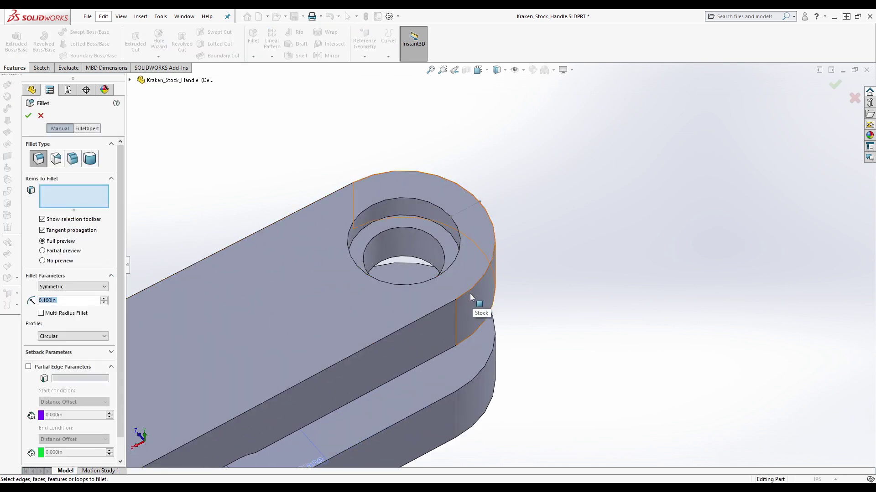
{"action": "left_click", "coordinate": [469, 295]}
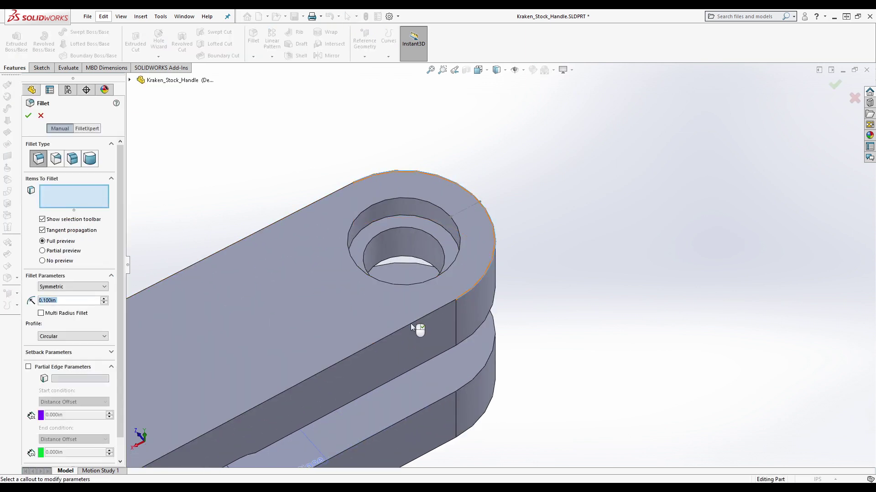
Set the fillet radius to 0.080 in, apply it, and orbit to see the opposite side
{"action": "left_click", "coordinate": [70, 301]}
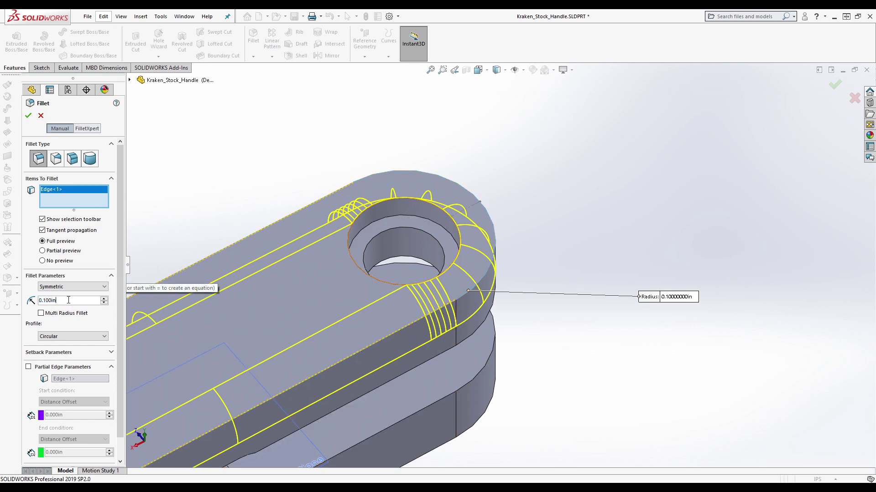
{"action": "key", "text": "Left"}
{"action": "key", "text": "Left"}
{"action": "key", "text": "Left"}
{"action": "key", "text": "Left"}
{"action": "key", "text": "BackSpace"}
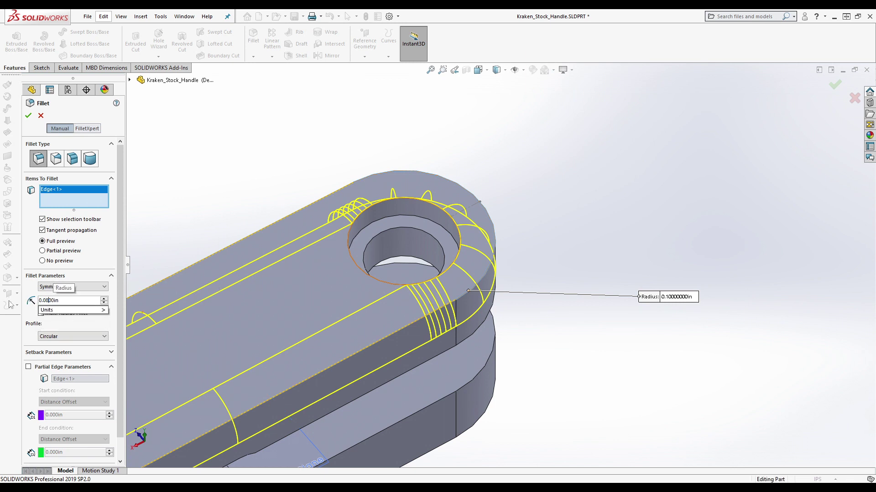
{"action": "type", "text": "8"}
{"action": "key", "text": "Return"}
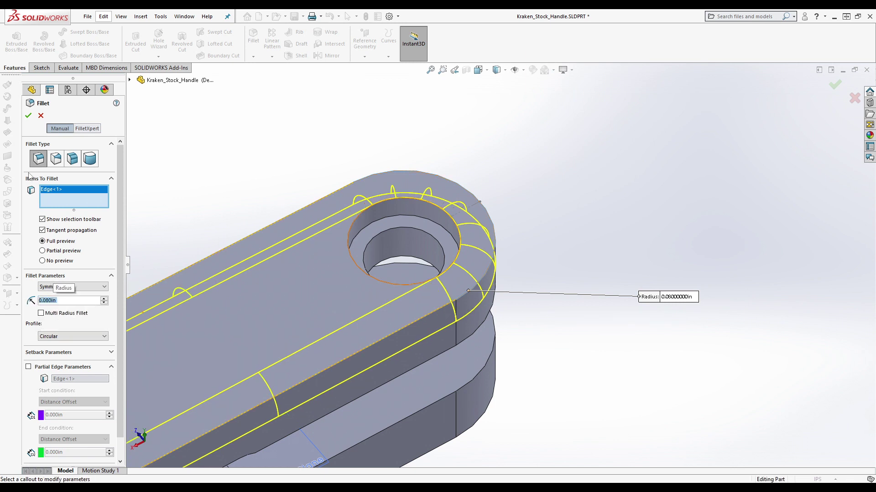
{"action": "left_click", "coordinate": [28, 116]}
{"action": "scroll", "coordinate": [474, 242], "scroll_direction": "up", "scroll_amount": 5}
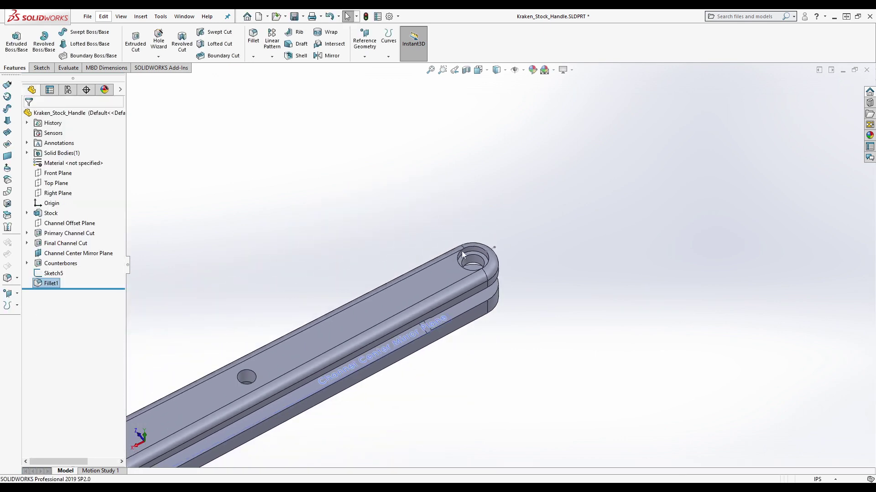
{"action": "scroll", "coordinate": [428, 260], "scroll_direction": "down", "scroll_amount": 5}
{"action": "middle_click_drag", "start_coordinate": [416, 258], "coordinate": [319, 205]}
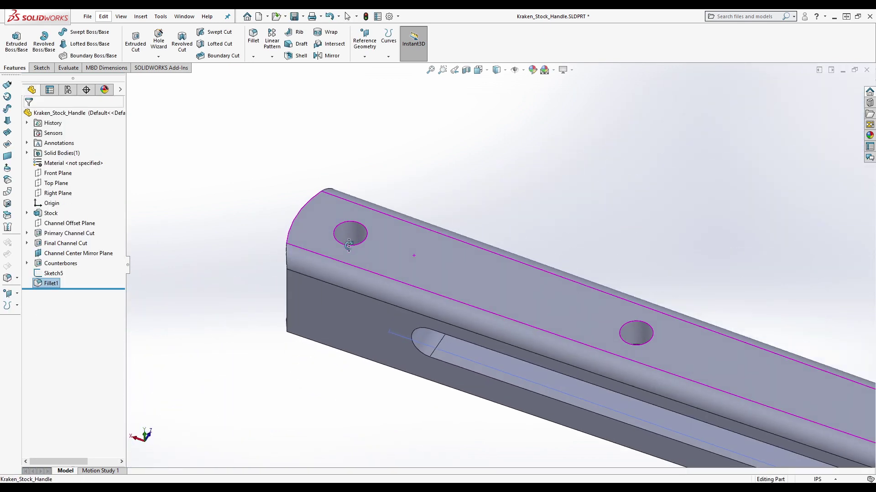
{"action": "scroll", "coordinate": [283, 190], "scroll_direction": "up", "scroll_amount": 5}
{"action": "scroll", "coordinate": [499, 295], "scroll_direction": "down", "scroll_amount": 5}
{"action": "middle_click_drag", "start_coordinate": [475, 322], "coordinate": [291, 285]}
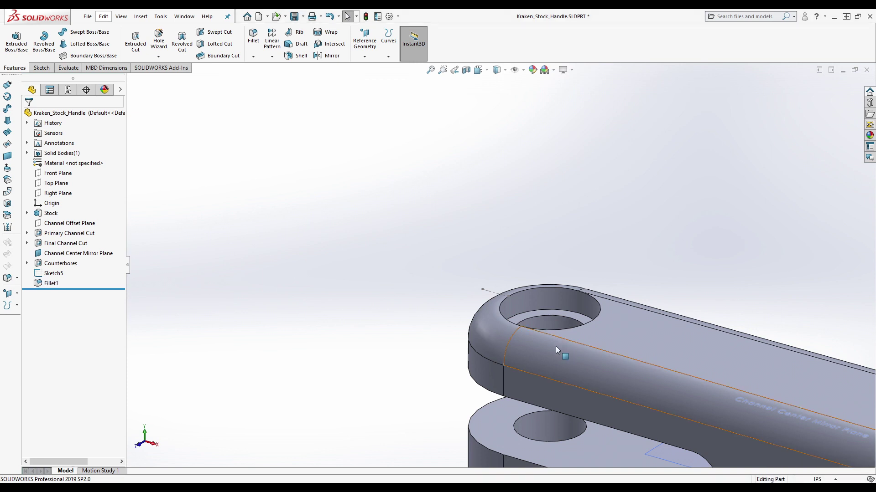
{"action": "scroll", "coordinate": [516, 299], "scroll_direction": "up", "scroll_amount": 5}
{"action": "scroll", "coordinate": [516, 299], "scroll_direction": "down", "scroll_amount": 2}
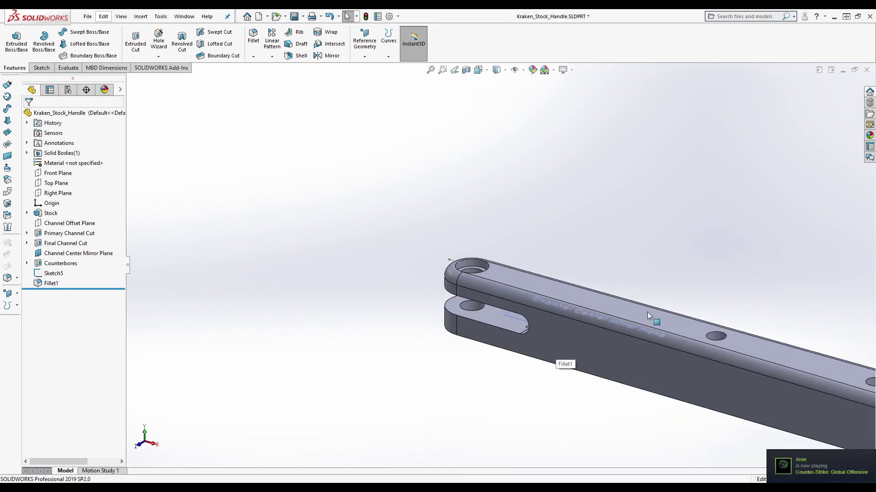
{"action": "scroll", "coordinate": [612, 282], "scroll_direction": "down", "scroll_amount": 5}
{"action": "scroll", "coordinate": [611, 282], "scroll_direction": "down", "scroll_amount": 1}
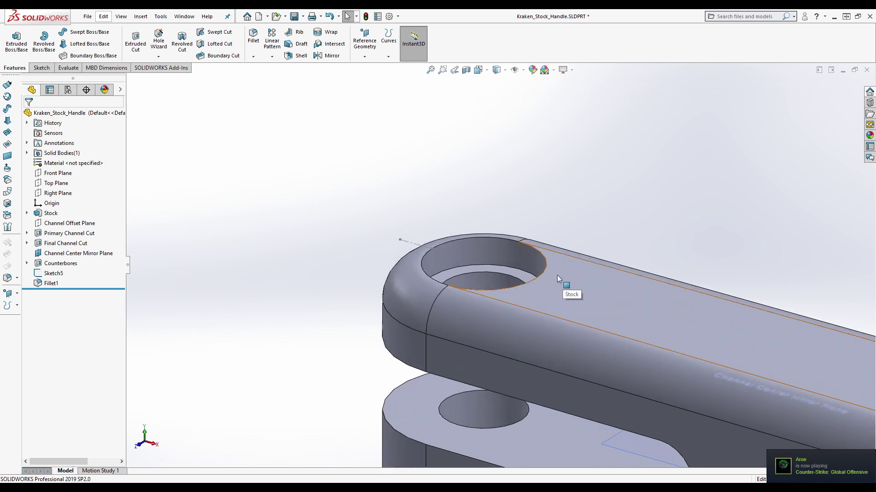
Edit Fillet1 from the feature tree, enter 2mm as its radius, and apply it
{"action": "left_click", "coordinate": [51, 284]}
{"action": "left_click", "coordinate": [56, 256]}
{"action": "left_click", "coordinate": [64, 307]}
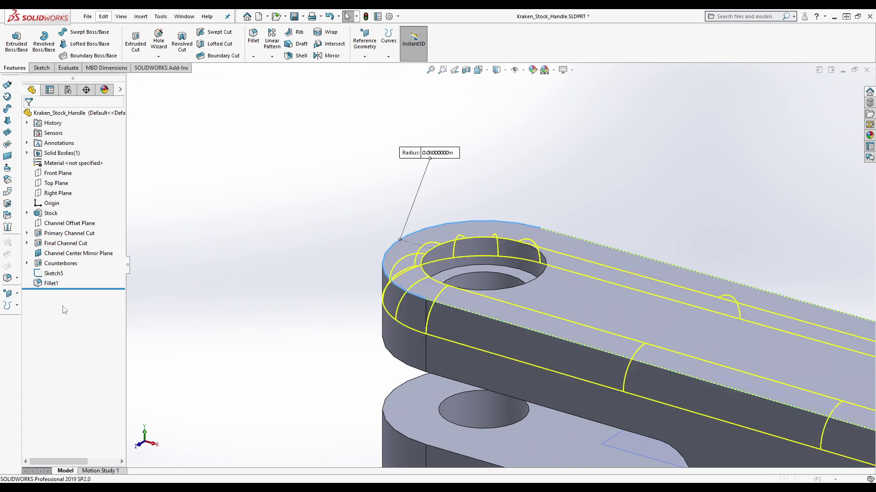
{"action": "left_click", "coordinate": [55, 288]}
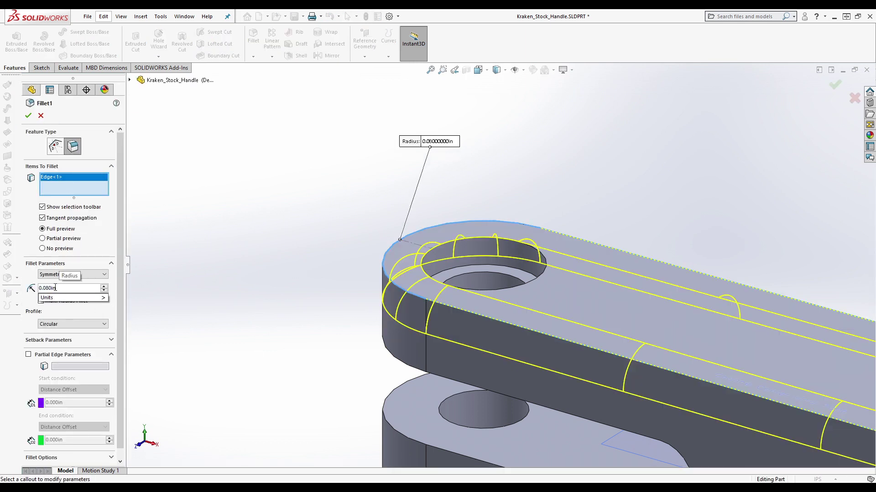
{"action": "key", "text": "BackSpace"}
{"action": "key", "text": "BackSpace"}
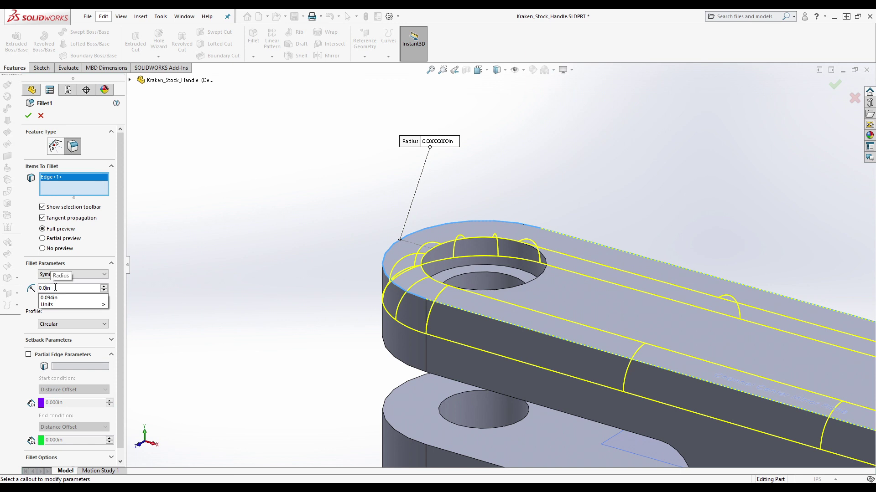
{"action": "type", "text": "787"}
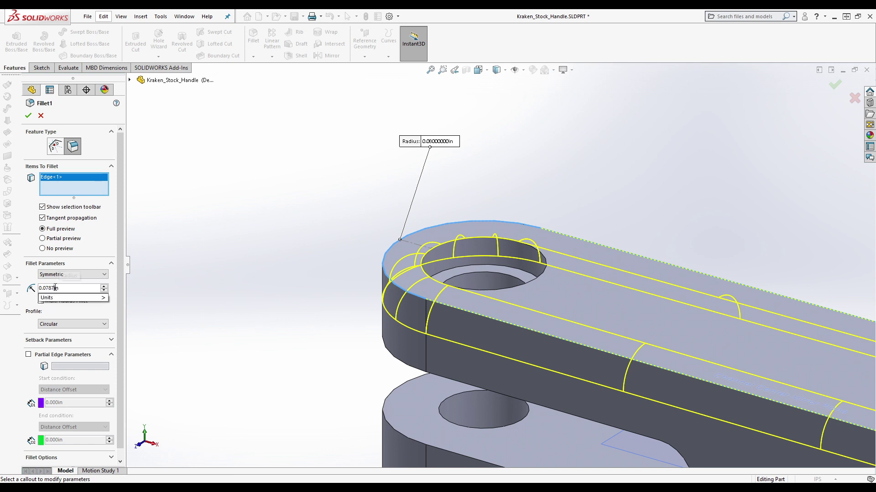
{"action": "key", "text": "BackSpace"}
{"action": "key", "text": "BackSpace"}
{"action": "key", "text": "BackSpace"}
{"action": "key", "text": "BackSpace"}
{"action": "key", "text": "BackSpace"}
{"action": "key", "text": "BackSpace"}
{"action": "key", "text": "BackSpace"}
{"action": "key", "text": "BackSpace"}
{"action": "type", "text": "2mm"}
{"action": "key", "text": "Return"}
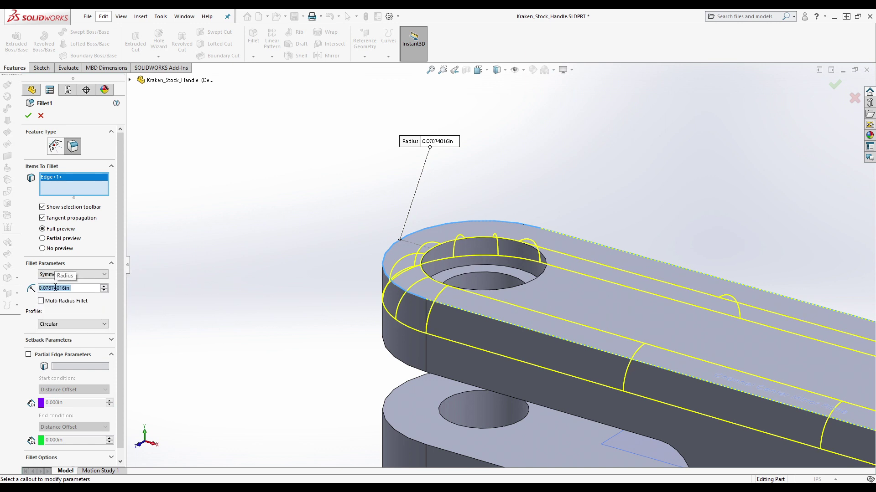
{"action": "left_click", "coordinate": [28, 115]}
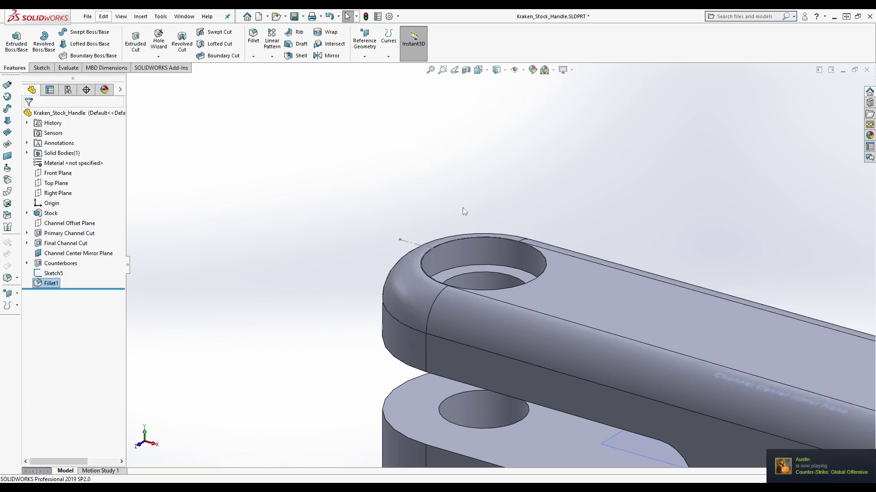
Zoom and orbit around the handle end to inspect the filleted edges
{"action": "scroll", "coordinate": [512, 240], "scroll_direction": "down", "scroll_amount": 8}
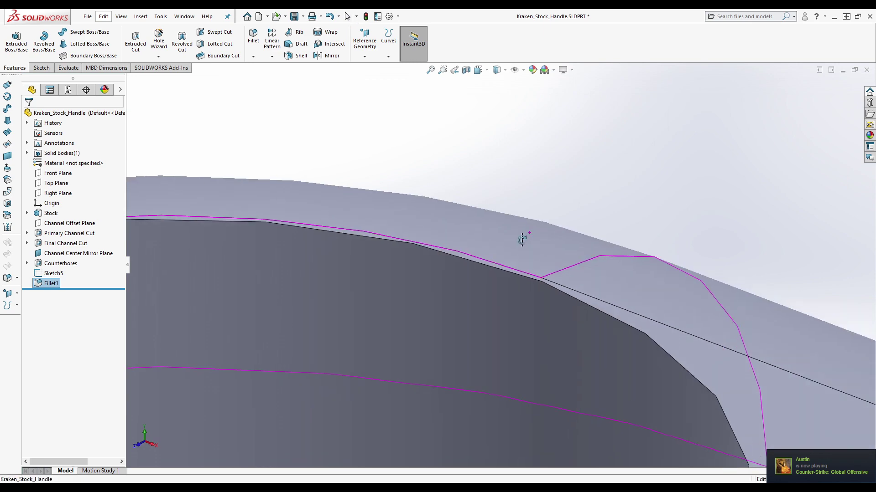
{"action": "scroll", "coordinate": [457, 248], "scroll_direction": "up", "scroll_amount": 10}
{"action": "scroll", "coordinate": [226, 168], "scroll_direction": "down", "scroll_amount": 4}
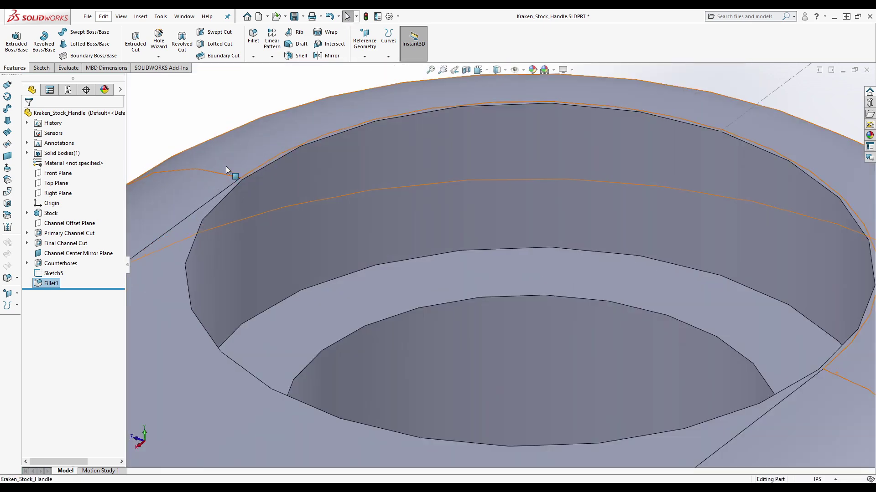
{"action": "scroll", "coordinate": [283, 149], "scroll_direction": "down", "scroll_amount": 3}
{"action": "scroll", "coordinate": [327, 224], "scroll_direction": "up", "scroll_amount": 5}
{"action": "scroll", "coordinate": [440, 239], "scroll_direction": "down", "scroll_amount": 6}
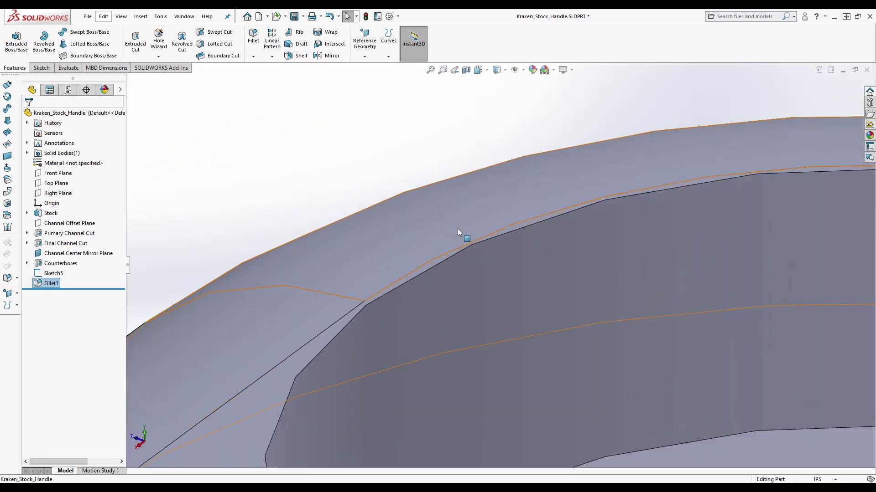
{"action": "scroll", "coordinate": [457, 231], "scroll_direction": "up", "scroll_amount": 6}
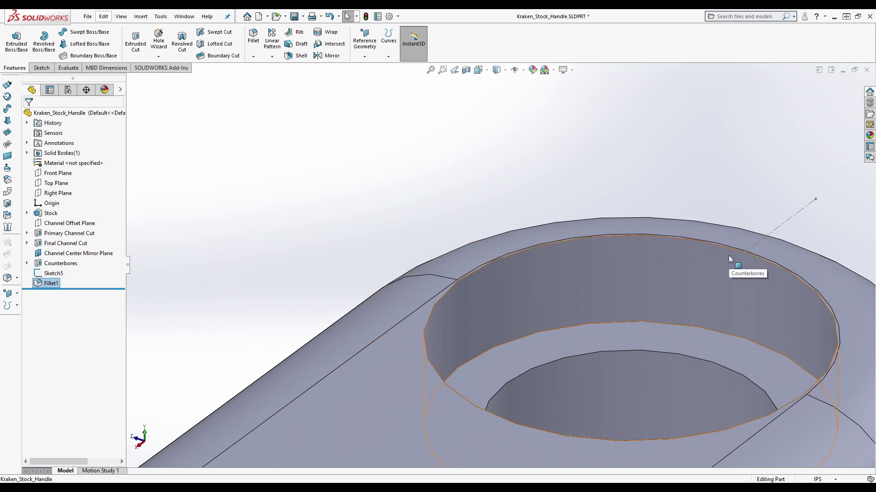
{"action": "scroll", "coordinate": [303, 342], "scroll_direction": "down", "scroll_amount": 5}
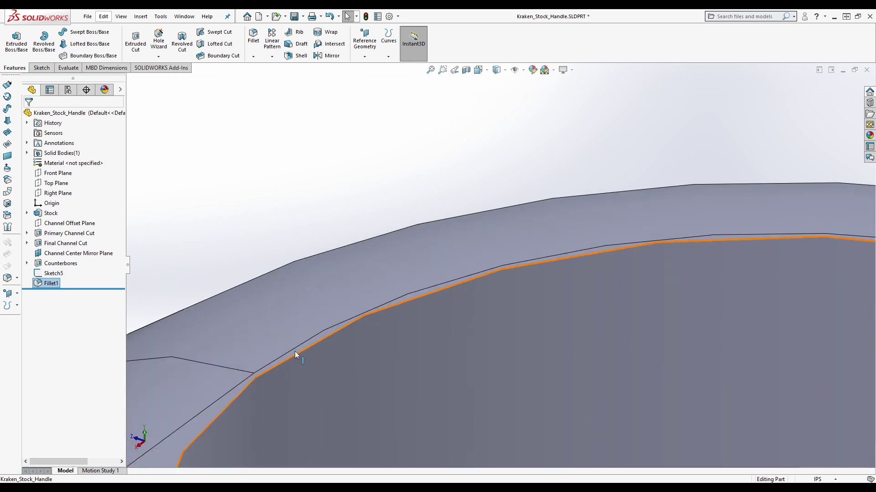
{"action": "scroll", "coordinate": [307, 348], "scroll_direction": "up", "scroll_amount": 8}
{"action": "middle_click_drag", "start_coordinate": [487, 358], "coordinate": [326, 270]}
{"action": "scroll", "coordinate": [436, 291], "scroll_direction": "down", "scroll_amount": 8}
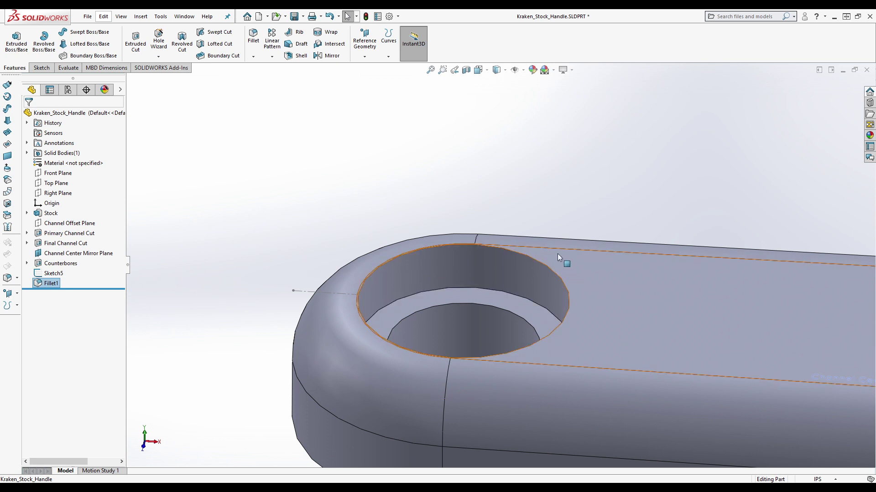
Orbit to look down on the upper prong's rounded end and zoom in
{"action": "scroll", "coordinate": [444, 224], "scroll_direction": "up", "scroll_amount": 2}
{"action": "scroll", "coordinate": [444, 224], "scroll_direction": "up", "scroll_amount": 2}
{"action": "scroll", "coordinate": [524, 283], "scroll_direction": "down", "scroll_amount": 3}
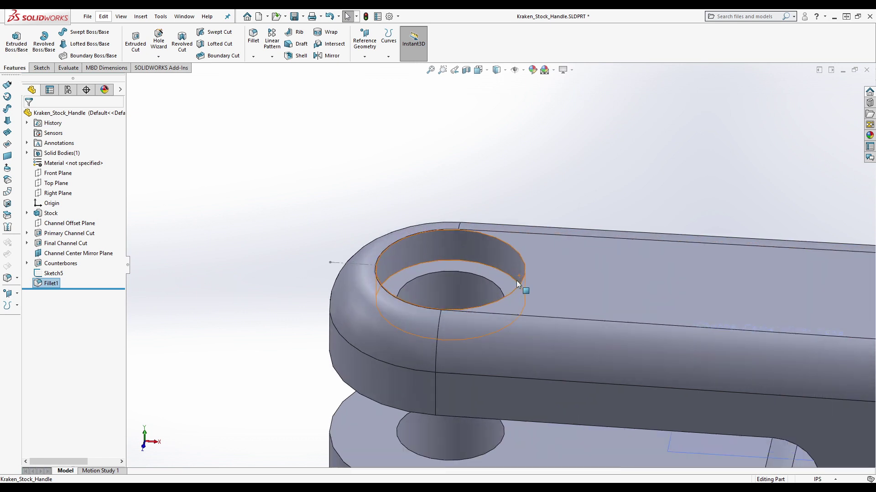
{"action": "middle_click_drag", "start_coordinate": [559, 316], "coordinate": [478, 307]}
{"action": "scroll", "coordinate": [478, 306], "scroll_direction": "up", "scroll_amount": 3}
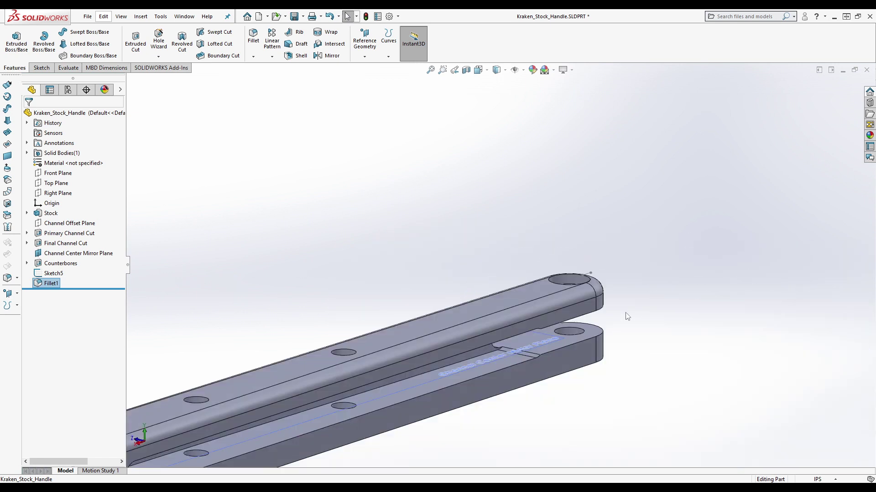
{"action": "scroll", "coordinate": [566, 291], "scroll_direction": "up", "scroll_amount": 2}
{"action": "scroll", "coordinate": [351, 412], "scroll_direction": "down", "scroll_amount": 4}
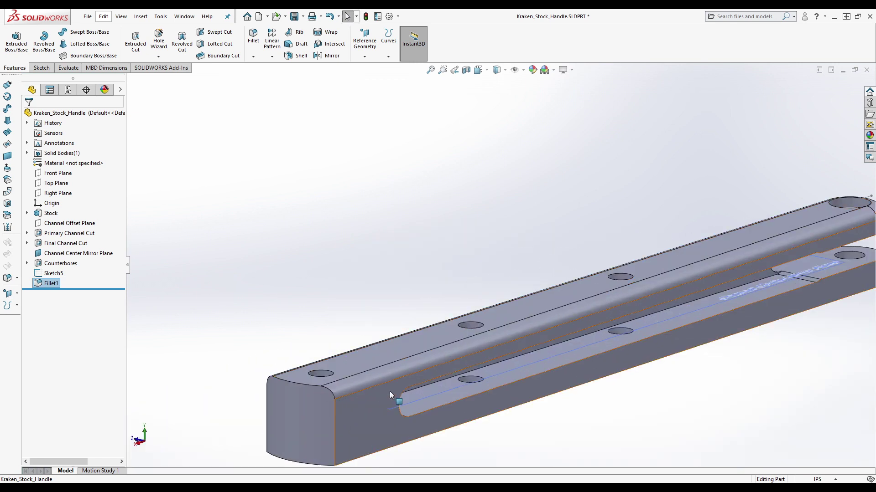
{"action": "scroll", "coordinate": [413, 301], "scroll_direction": "up", "scroll_amount": 3}
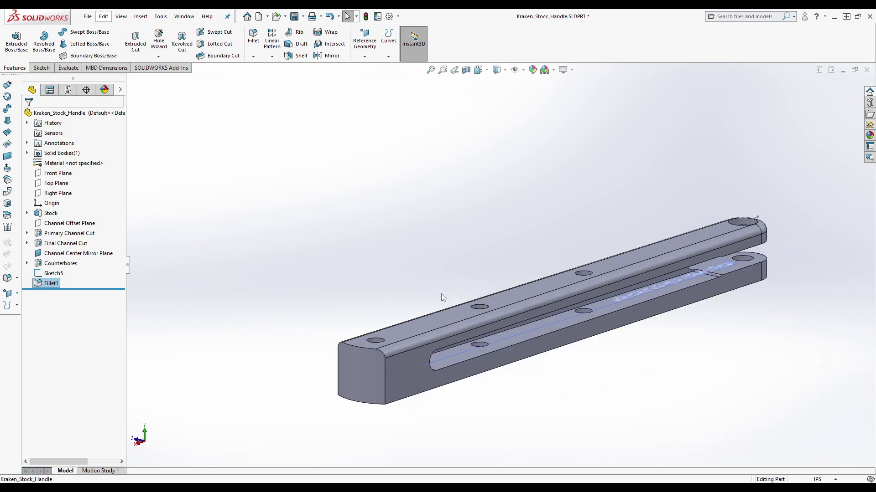
{"action": "scroll", "coordinate": [714, 228], "scroll_direction": "down", "scroll_amount": 3}
{"action": "scroll", "coordinate": [467, 262], "scroll_direction": "down", "scroll_amount": 4}
{"action": "scroll", "coordinate": [506, 273], "scroll_direction": "down", "scroll_amount": 1}
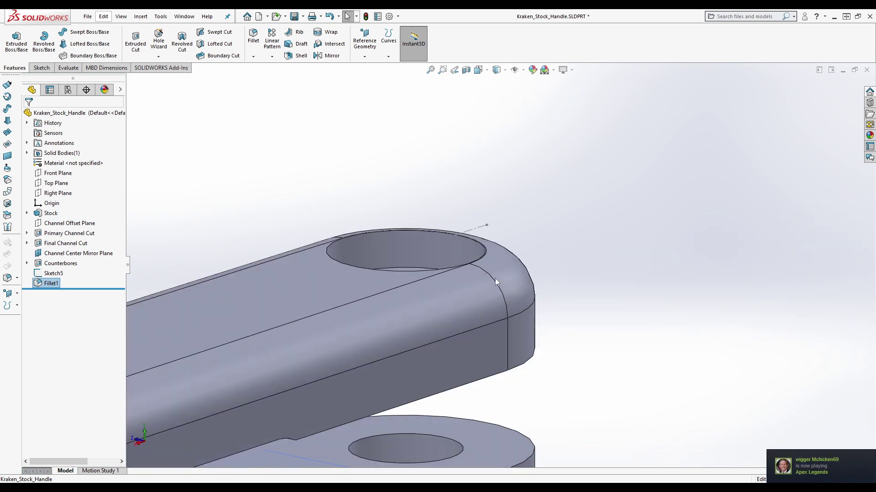
Edit Fillet1 to add the lower prong's end edge as Edge<2>
{"action": "right_click", "coordinate": [48, 283]}
{"action": "left_click", "coordinate": [44, 255]}
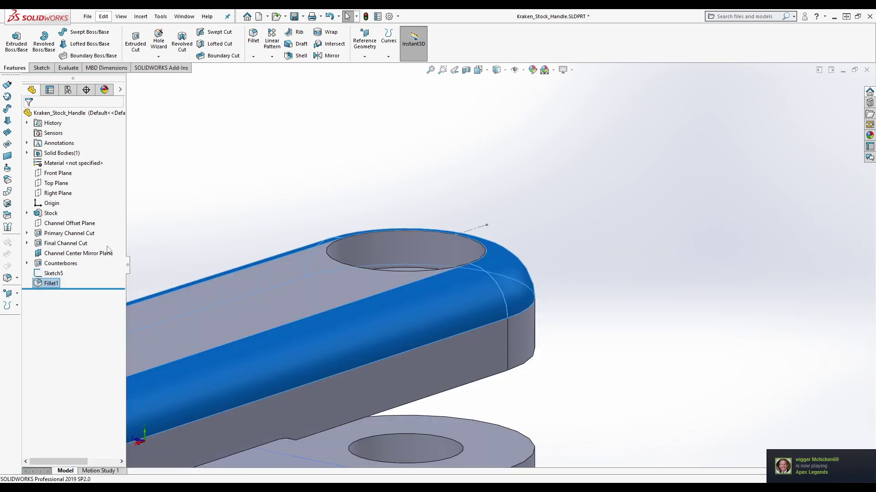
{"action": "scroll", "coordinate": [538, 240], "scroll_direction": "up", "scroll_amount": 2}
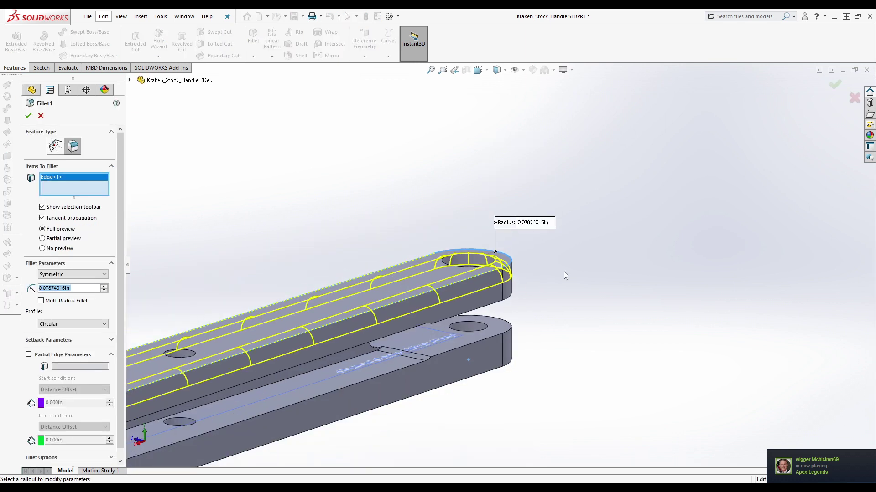
{"action": "left_click", "coordinate": [511, 363]}
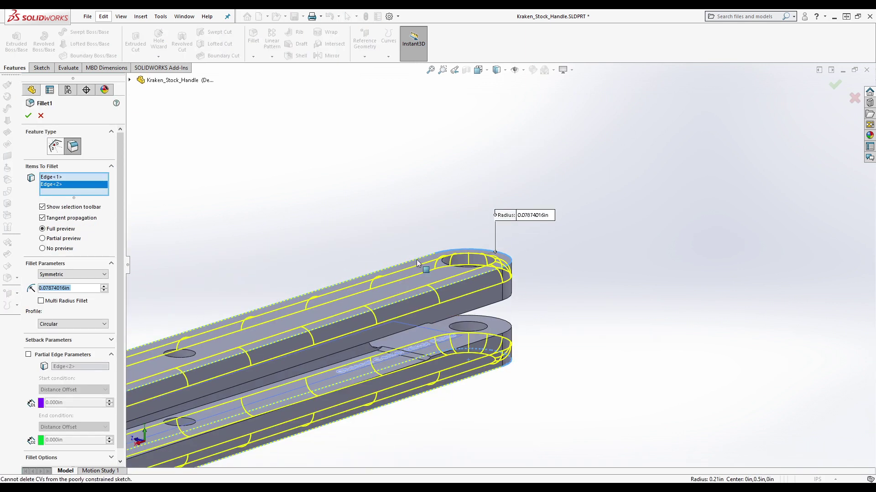
{"action": "left_click", "coordinate": [28, 115]}
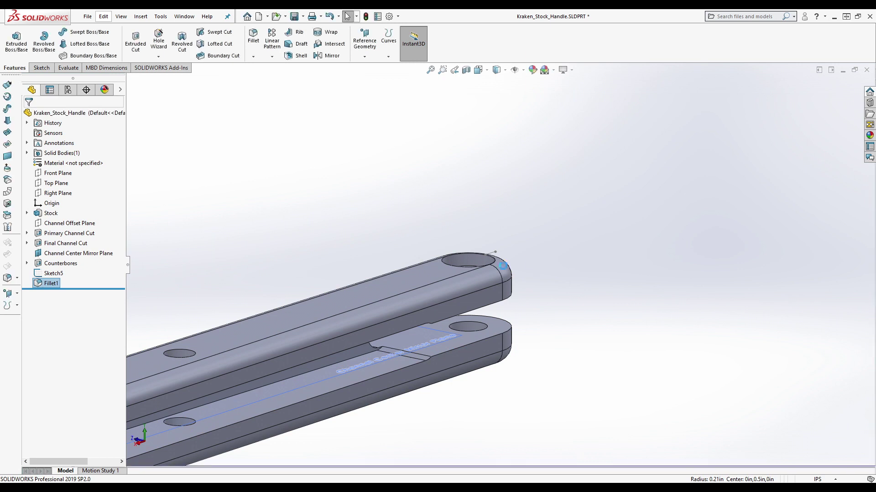
Review both filleted prongs from the front view and an orbited 3-D view of the slotted end
{"action": "scroll", "coordinate": [433, 301], "scroll_direction": "up", "scroll_amount": 3}
{"action": "key", "text": "ctrl+2"}
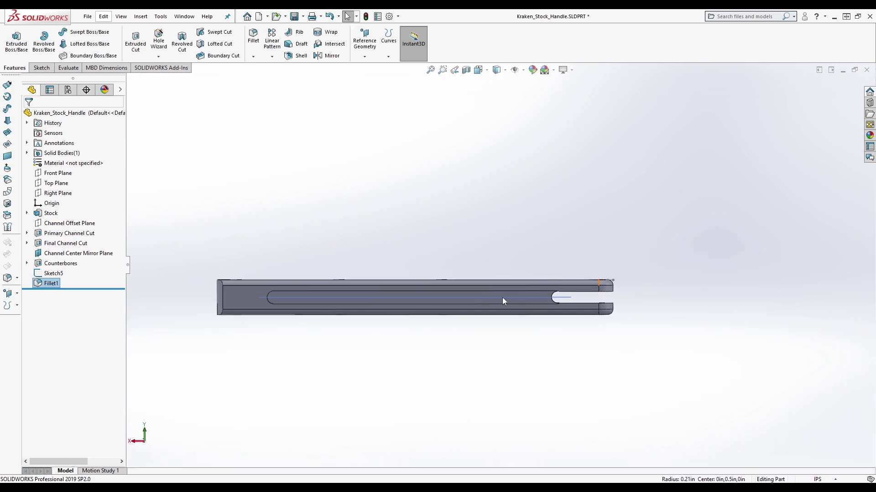
{"action": "scroll", "coordinate": [278, 300], "scroll_direction": "down", "scroll_amount": 5}
{"action": "middle_click_drag", "start_coordinate": [457, 276], "coordinate": [430, 272]}
{"action": "scroll", "coordinate": [410, 271], "scroll_direction": "up", "scroll_amount": 5}
{"action": "scroll", "coordinate": [689, 255], "scroll_direction": "down", "scroll_amount": 5}
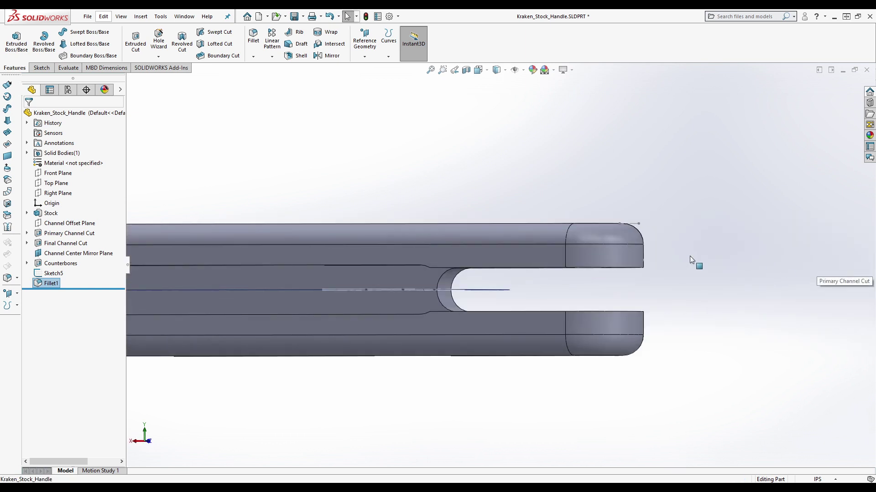
{"action": "middle_click_drag", "start_coordinate": [639, 259], "coordinate": [670, 318]}
{"action": "scroll", "coordinate": [674, 333], "scroll_direction": "up", "scroll_amount": 5}
{"action": "scroll", "coordinate": [527, 265], "scroll_direction": "down", "scroll_amount": 10}
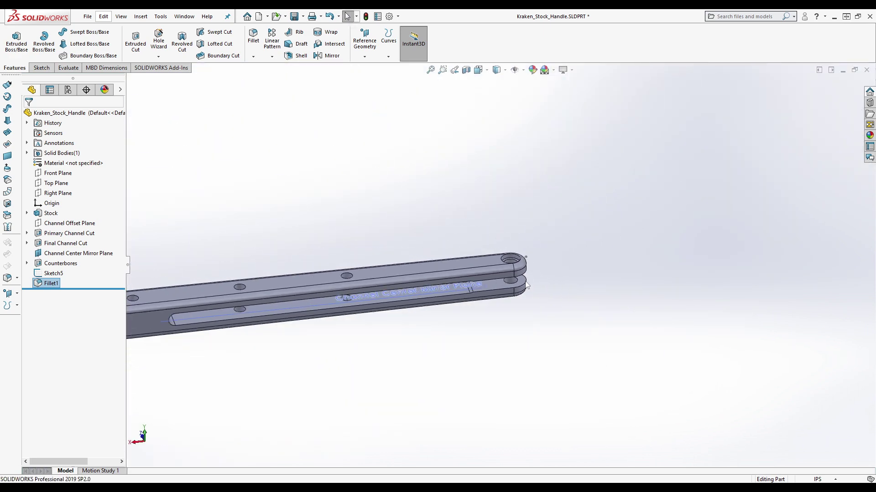
{"action": "scroll", "coordinate": [558, 273], "scroll_direction": "down", "scroll_amount": 5}
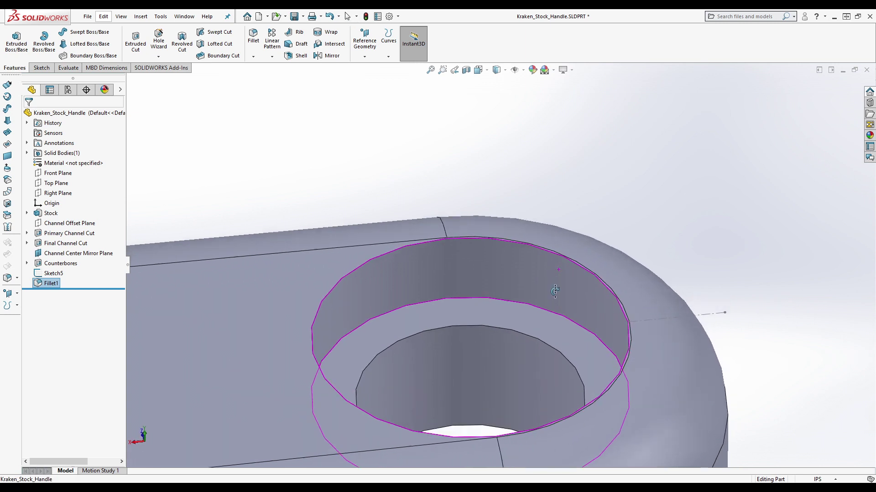
{"action": "scroll", "coordinate": [474, 224], "scroll_direction": "down", "scroll_amount": 4}
{"action": "scroll", "coordinate": [472, 217], "scroll_direction": "down", "scroll_amount": 3}
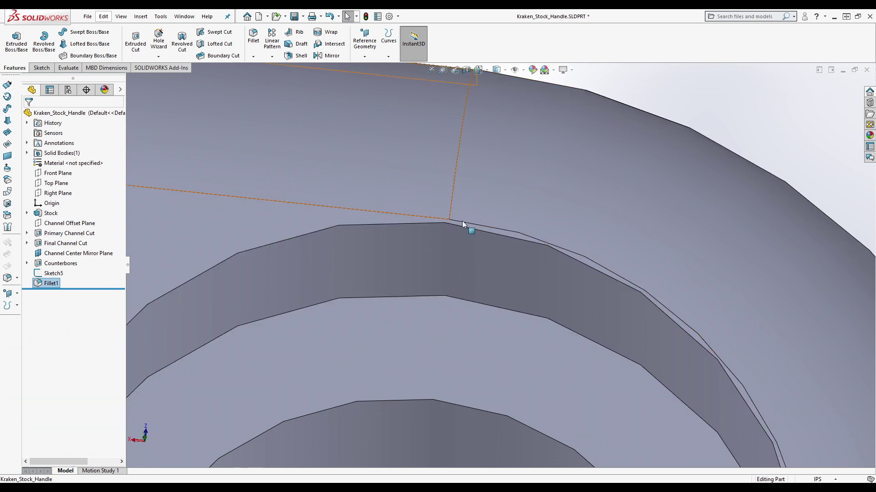
Check the upper face edge's length, then orbit to a side view of both prongs
{"action": "left_click", "coordinate": [459, 220]}
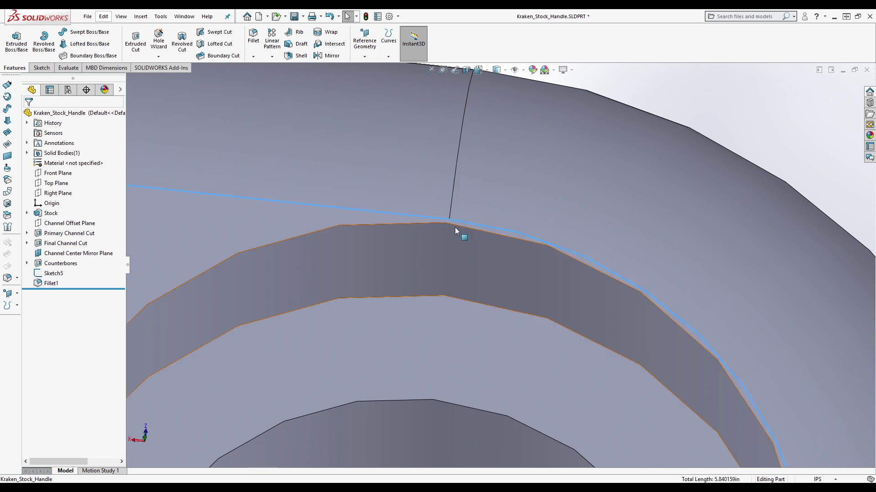
{"action": "scroll", "coordinate": [461, 297], "scroll_direction": "up", "scroll_amount": 6}
{"action": "scroll", "coordinate": [456, 296], "scroll_direction": "down", "scroll_amount": 4}
{"action": "left_click", "coordinate": [716, 277]}
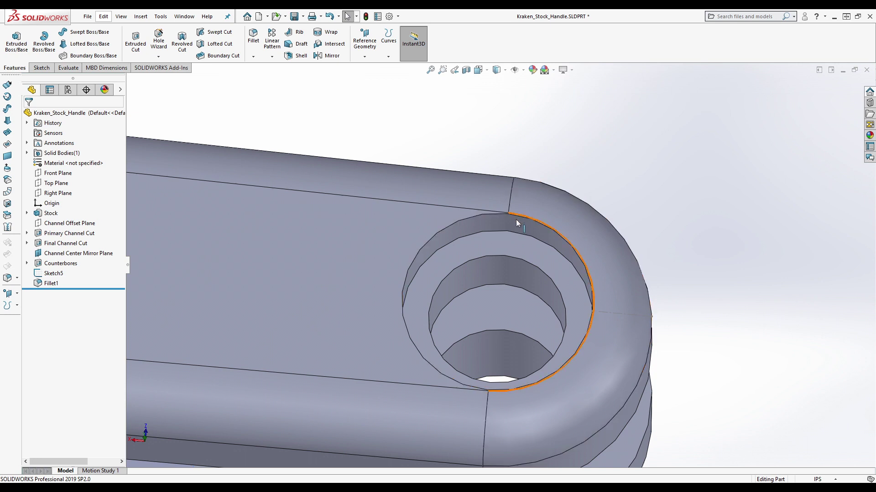
{"action": "scroll", "coordinate": [516, 215], "scroll_direction": "up", "scroll_amount": 7}
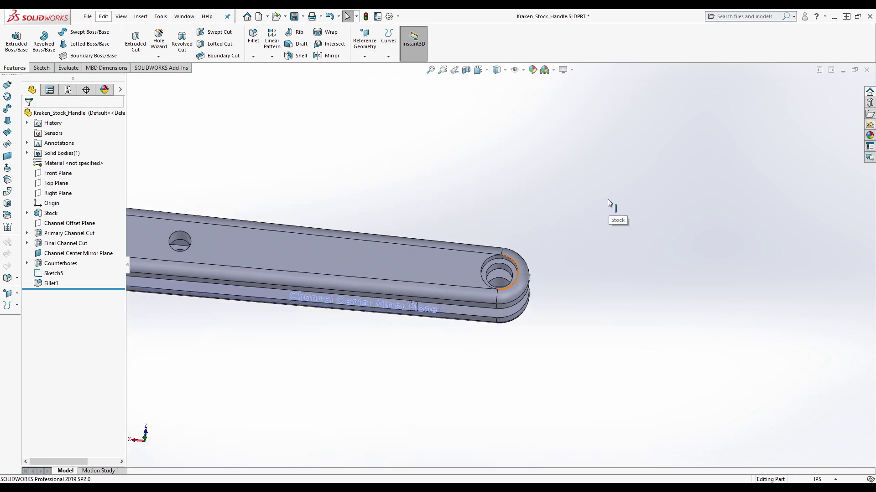
{"action": "scroll", "coordinate": [596, 215], "scroll_direction": "up", "scroll_amount": 3}
{"action": "scroll", "coordinate": [532, 244], "scroll_direction": "up", "scroll_amount": 2}
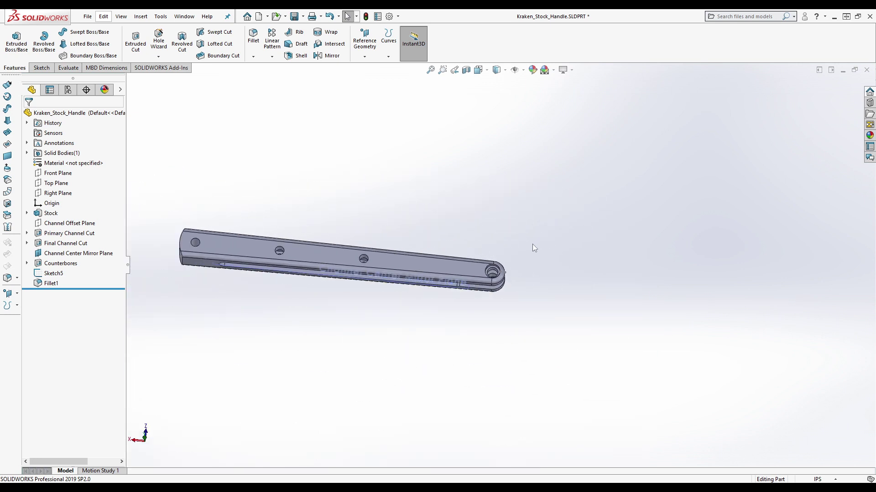
{"action": "scroll", "coordinate": [360, 236], "scroll_direction": "down", "scroll_amount": 10}
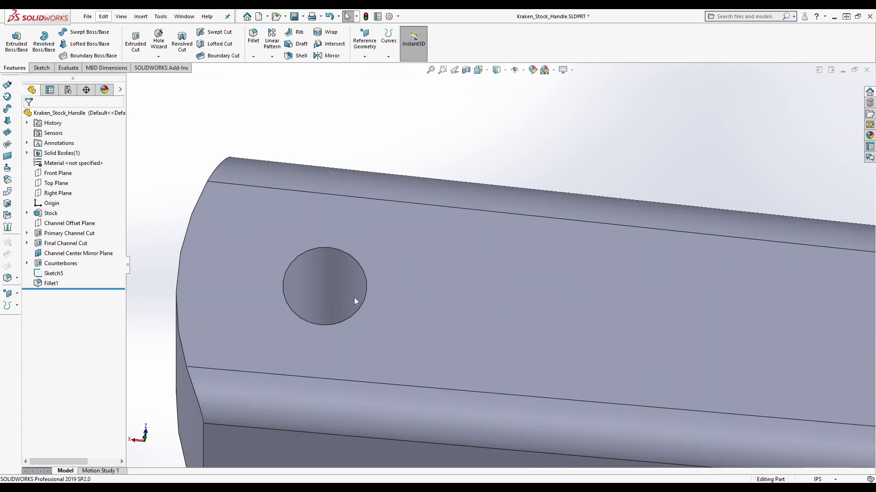
{"action": "key", "text": "ctrl+7"}
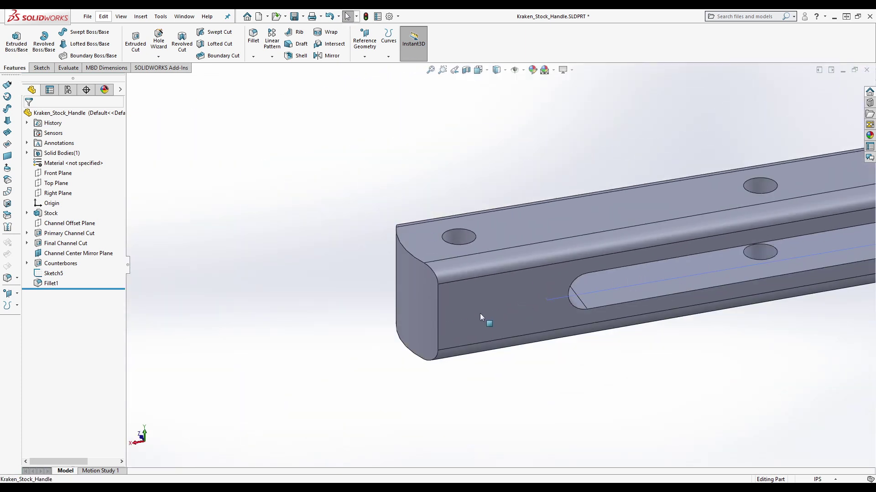
{"action": "scroll", "coordinate": [479, 318], "scroll_direction": "up", "scroll_amount": 2}
{"action": "scroll", "coordinate": [661, 269], "scroll_direction": "up", "scroll_amount": 2}
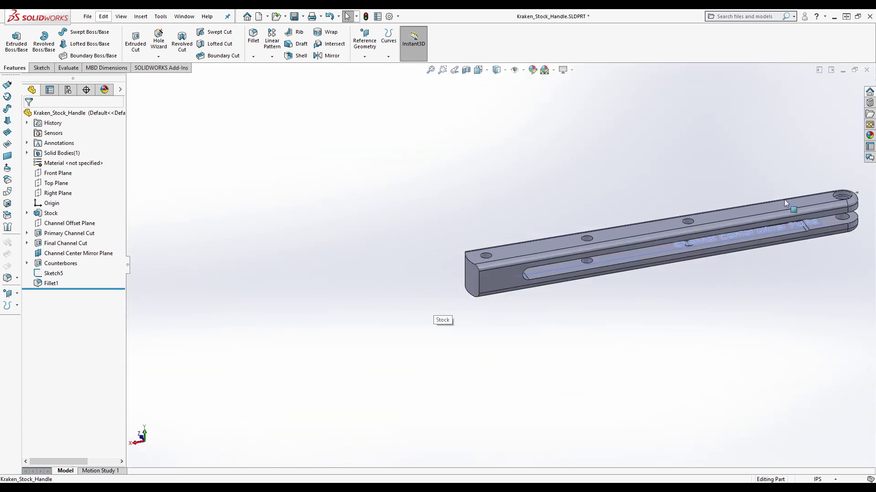
{"action": "scroll", "coordinate": [784, 199], "scroll_direction": "down", "scroll_amount": 3}
{"action": "middle_click_drag", "start_coordinate": [799, 205], "coordinate": [363, 244]}
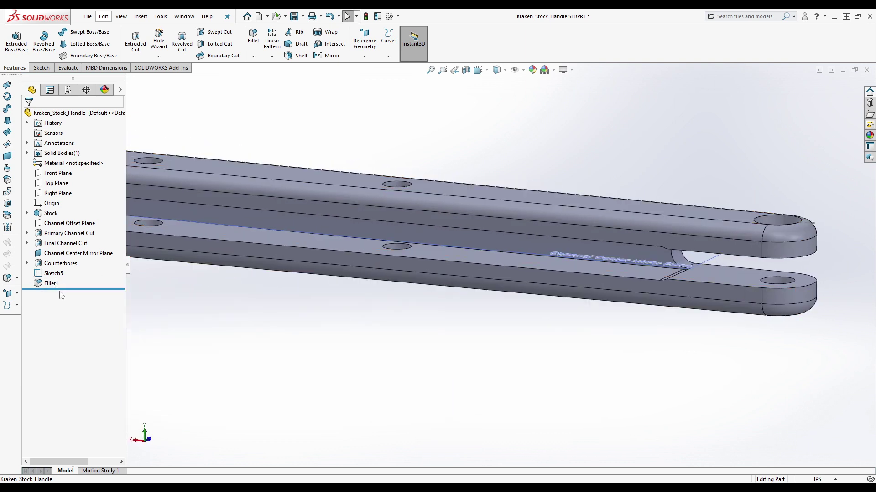
Roll the model back above Fillet1 and delete Sketch5
{"action": "left_click_drag", "start_coordinate": [61, 288], "coordinate": [61, 275]}
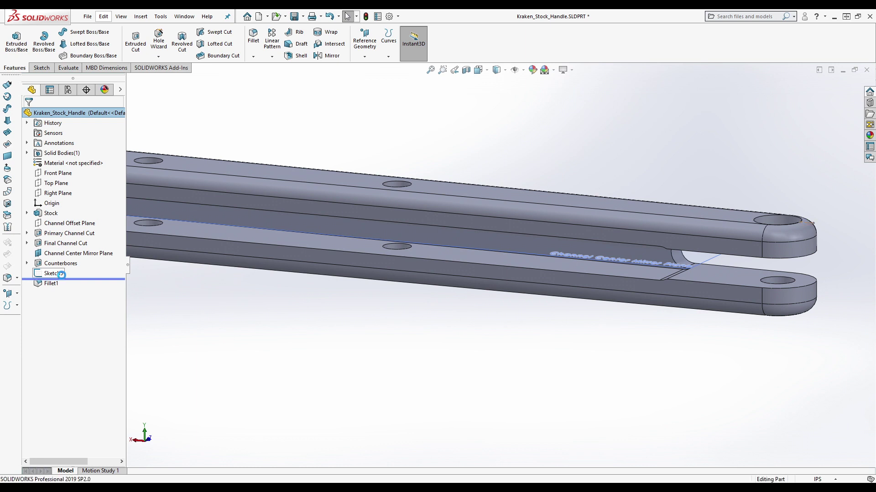
{"action": "left_click", "coordinate": [50, 273]}
{"action": "right_click", "coordinate": [50, 274]}
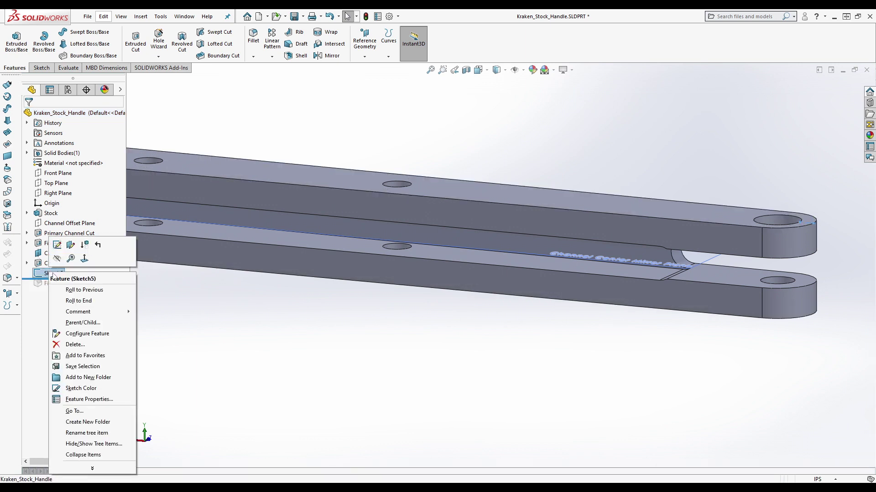
{"action": "left_click", "coordinate": [73, 344]}
{"action": "left_click", "coordinate": [496, 242]}
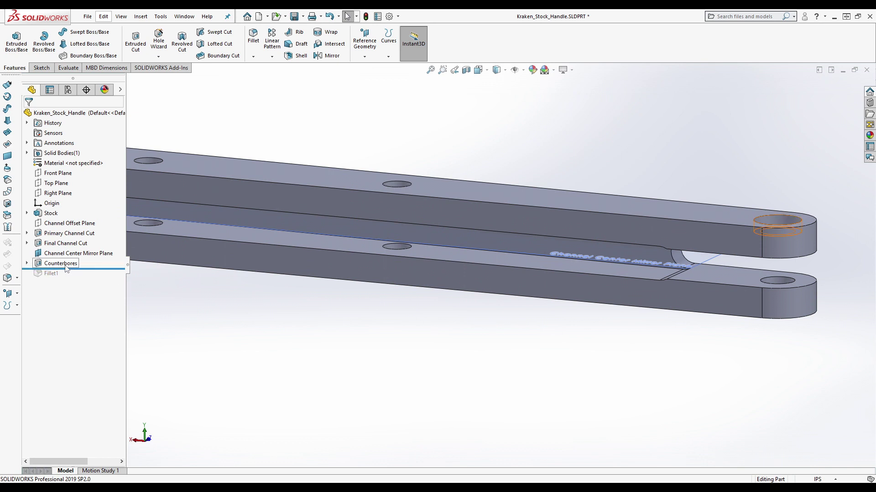
Zoom to the upper arm's top face and counterbore, then start a Mirror feature
{"action": "scroll", "coordinate": [801, 193], "scroll_direction": "down", "scroll_amount": 3}
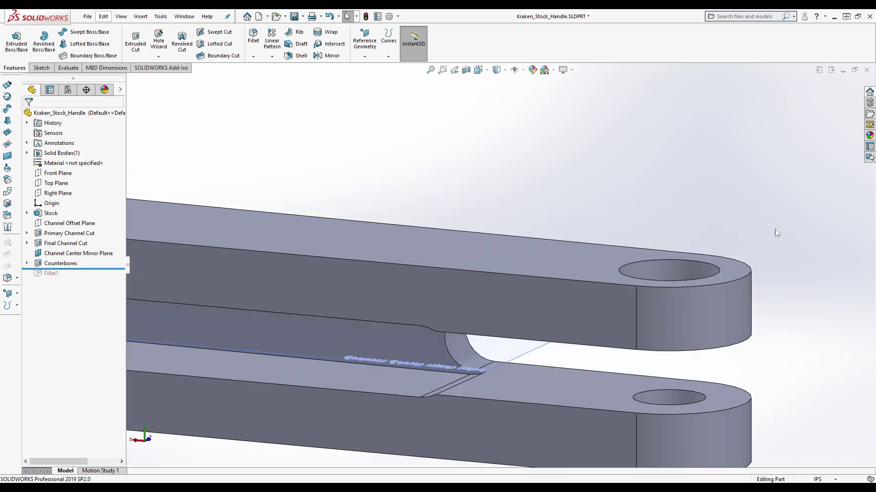
{"action": "scroll", "coordinate": [737, 244], "scroll_direction": "down", "scroll_amount": 4}
{"action": "middle_click_drag", "start_coordinate": [757, 250], "coordinate": [784, 262]}
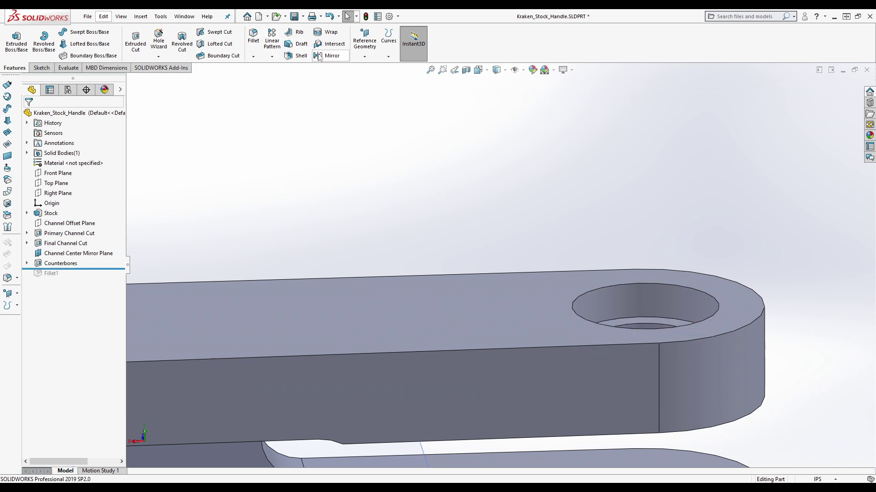
{"action": "left_click", "coordinate": [332, 56]}
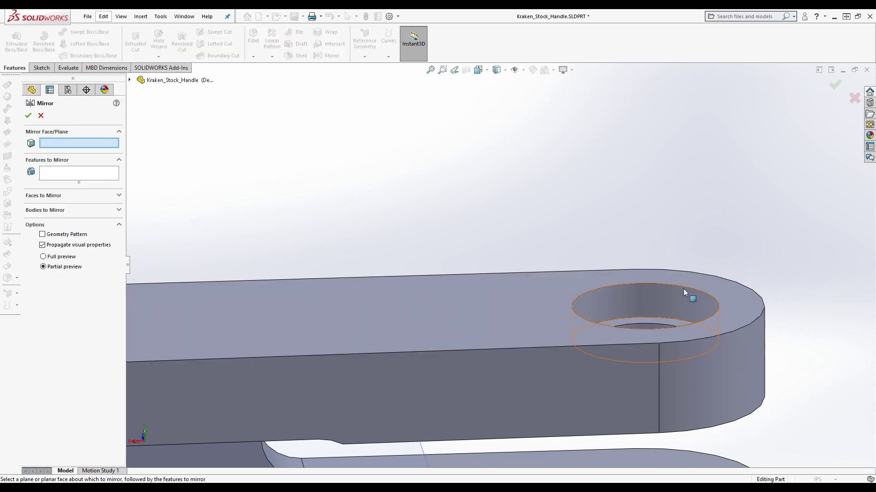
Pick Channel Center Mirror Plane and the Counterbores feature, then create Mirror1
{"action": "scroll", "coordinate": [522, 299], "scroll_direction": "up", "scroll_amount": 4}
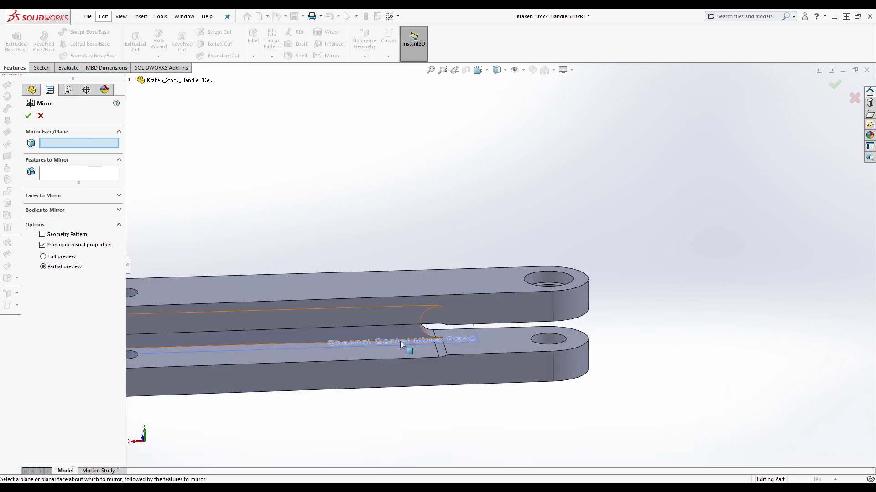
{"action": "left_click", "coordinate": [411, 346]}
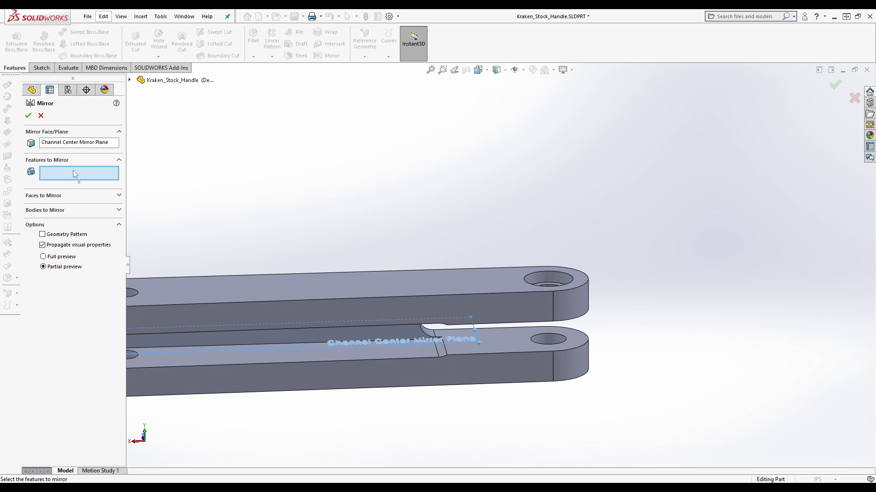
{"action": "scroll", "coordinate": [517, 248], "scroll_direction": "down", "scroll_amount": 3}
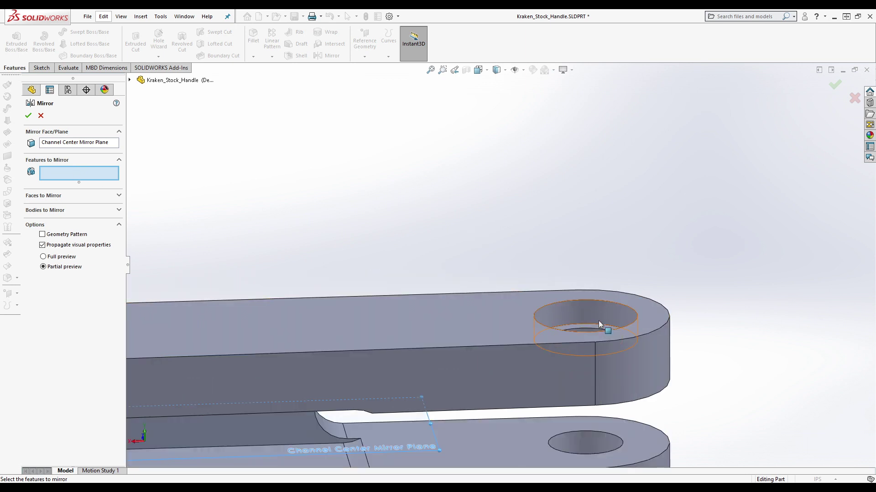
{"action": "left_click", "coordinate": [599, 320]}
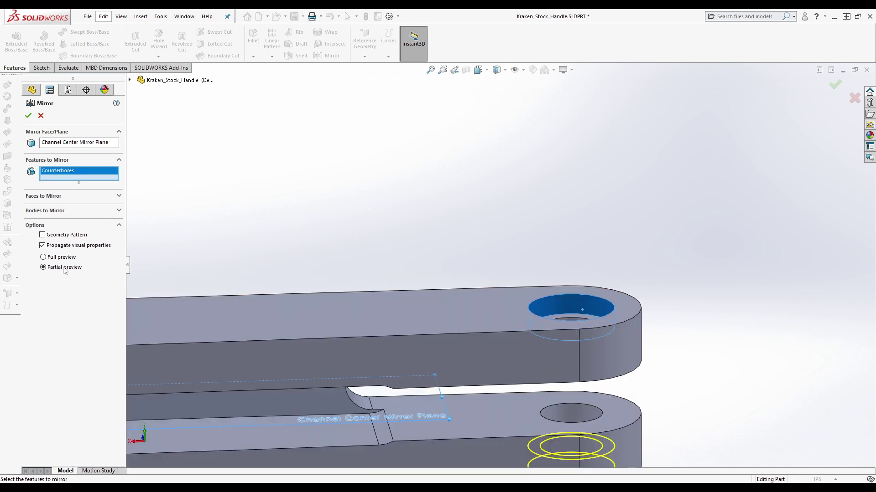
{"action": "left_click", "coordinate": [27, 115]}
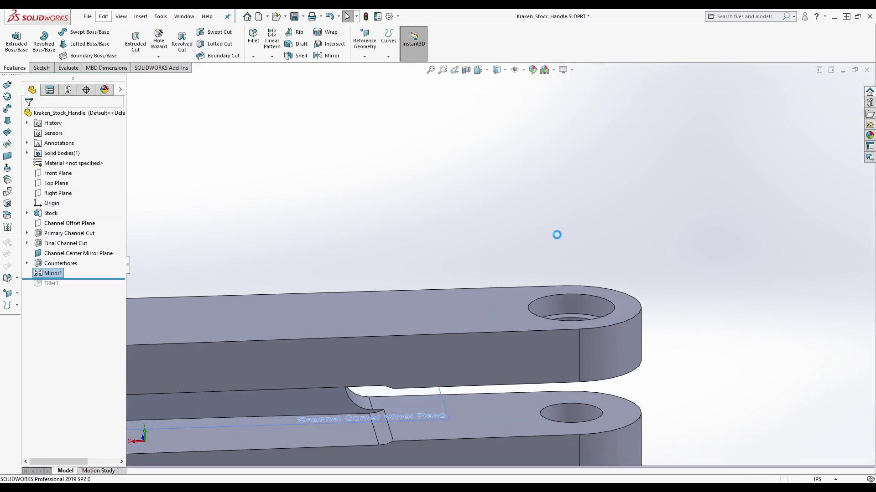
Orbit and switch to a flat view to inspect both counterbored ends
{"action": "middle_click_drag", "start_coordinate": [577, 368], "coordinate": [496, 276]}
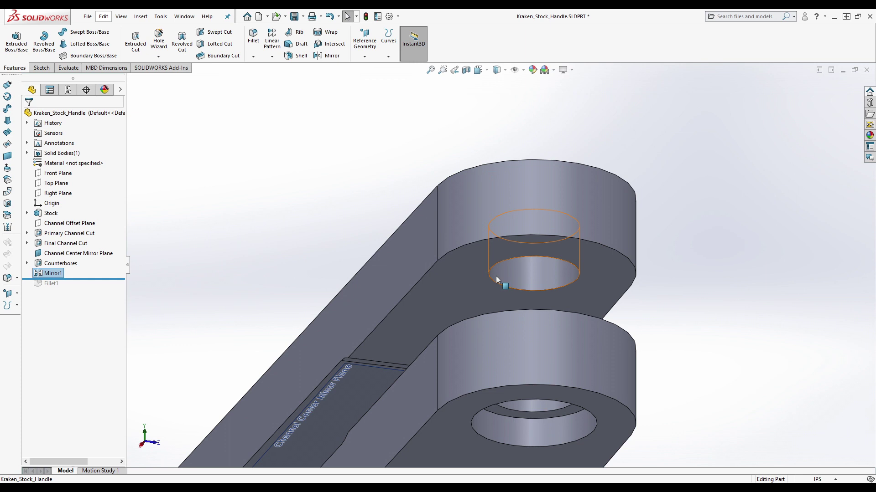
{"action": "scroll", "coordinate": [495, 277], "scroll_direction": "up", "scroll_amount": 10}
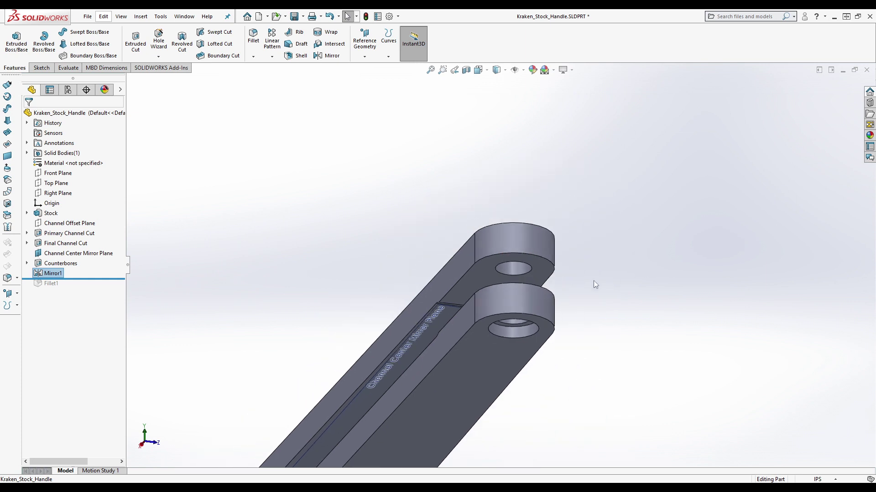
{"action": "key", "text": "ctrl+8"}
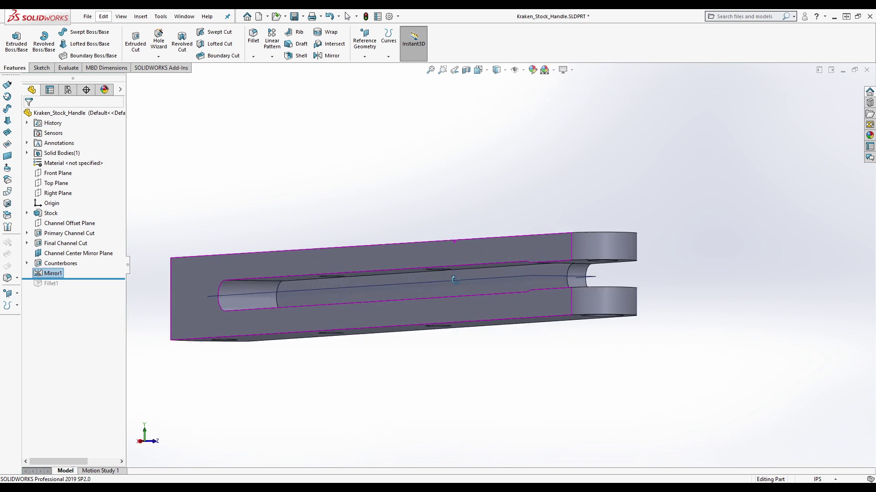
{"action": "scroll", "coordinate": [433, 264], "scroll_direction": "up", "scroll_amount": 2}
{"action": "scroll", "coordinate": [376, 228], "scroll_direction": "down", "scroll_amount": 4}
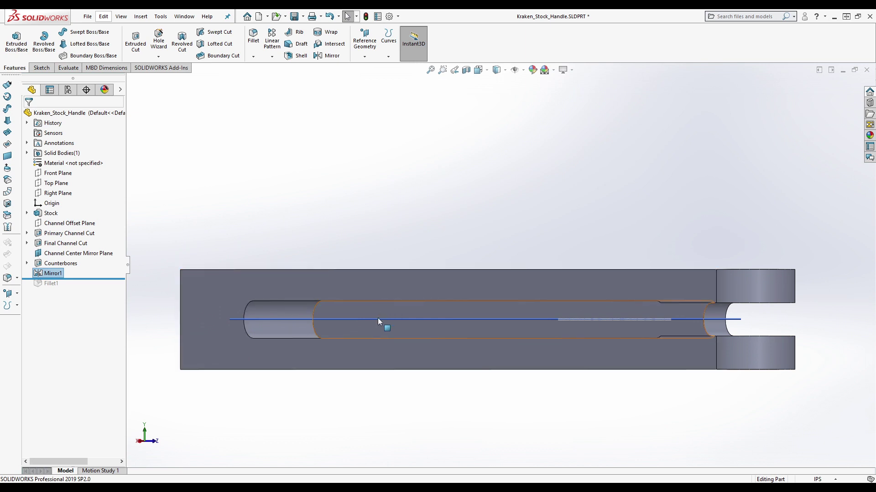
{"action": "scroll", "coordinate": [377, 311], "scroll_direction": "up", "scroll_amount": 1}
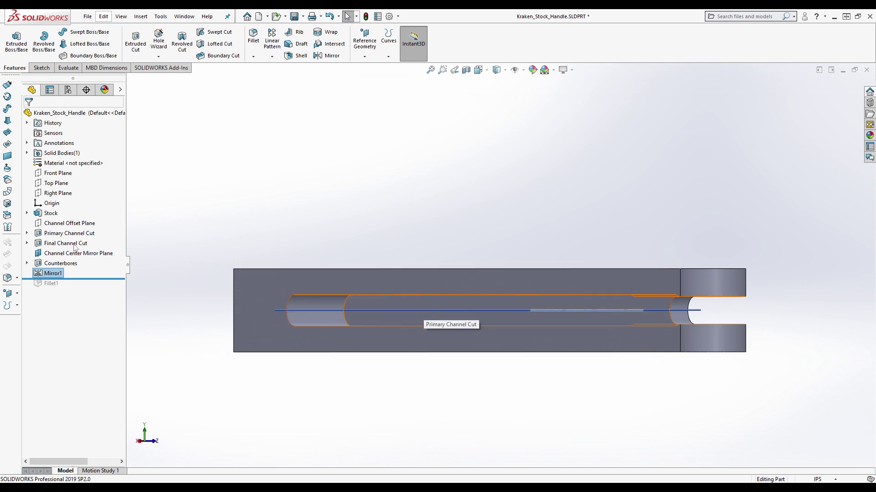
Roll the model forward past Fillet1 and rename Mirror1 to 'CB Mirror'
{"action": "left_click_drag", "start_coordinate": [54, 279], "coordinate": [58, 289]}
{"action": "left_click", "coordinate": [55, 273]}
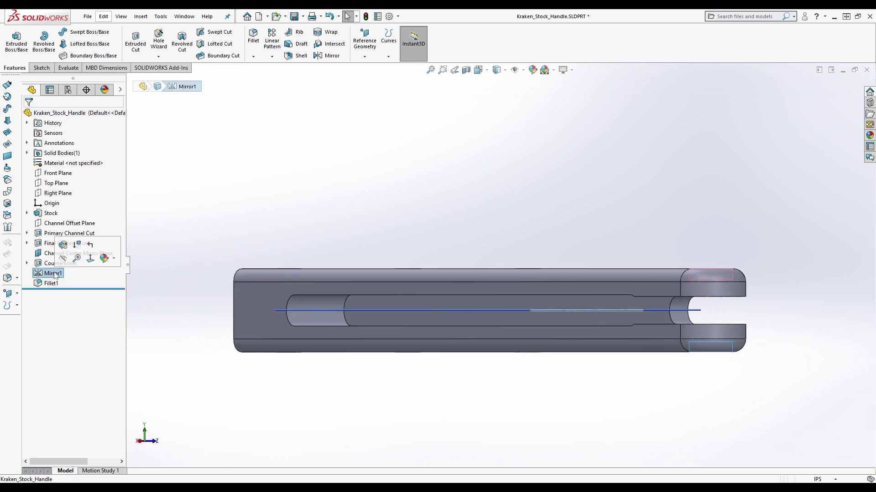
{"action": "left_click", "coordinate": [55, 273]}
{"action": "type", "text": "CB Mirror"}
{"action": "key", "text": "Return"}
Inspect the holes along the handle from angled views, then bring up the Fillet/Chamfer choices
{"action": "middle_click_drag", "start_coordinate": [332, 213], "coordinate": [472, 265]}
{"action": "scroll", "coordinate": [472, 264], "scroll_direction": "down", "scroll_amount": 5}
{"action": "scroll", "coordinate": [446, 260], "scroll_direction": "up", "scroll_amount": 8}
{"action": "scroll", "coordinate": [365, 299], "scroll_direction": "down", "scroll_amount": 8}
{"action": "middle_click_drag", "start_coordinate": [334, 300], "coordinate": [347, 283]}
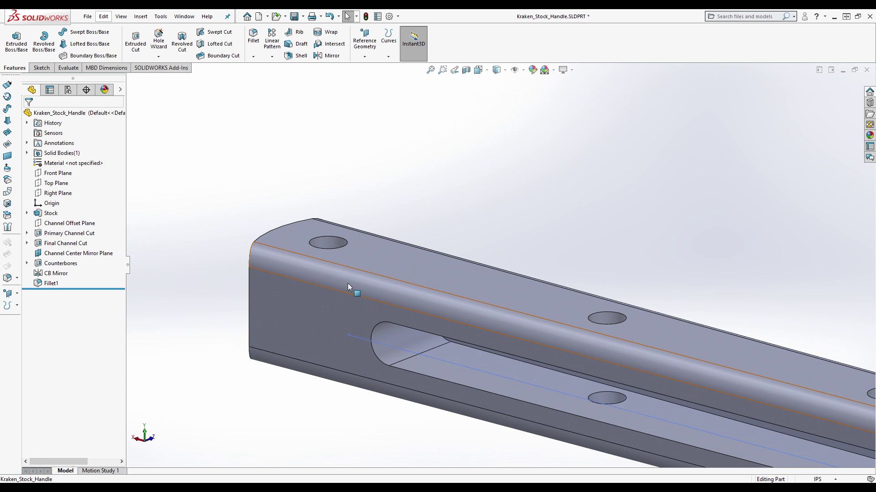
{"action": "scroll", "coordinate": [525, 196], "scroll_direction": "up", "scroll_amount": 3}
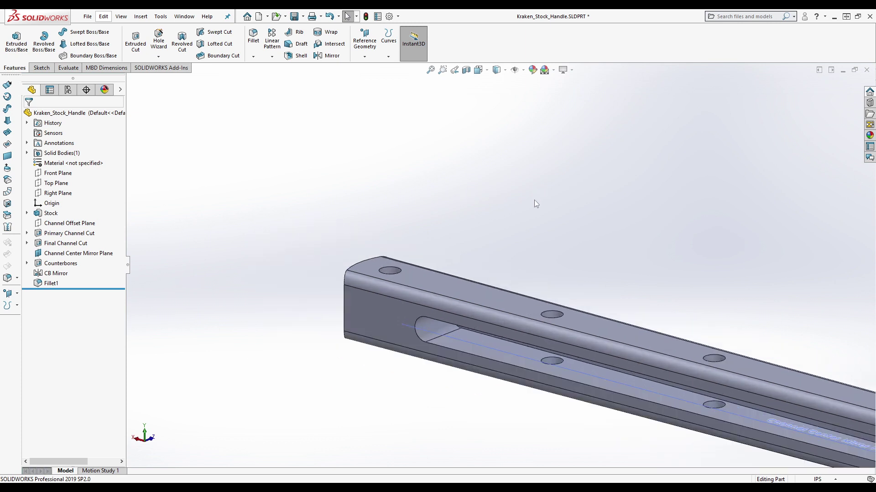
{"action": "scroll", "coordinate": [531, 198], "scroll_direction": "down", "scroll_amount": 1}
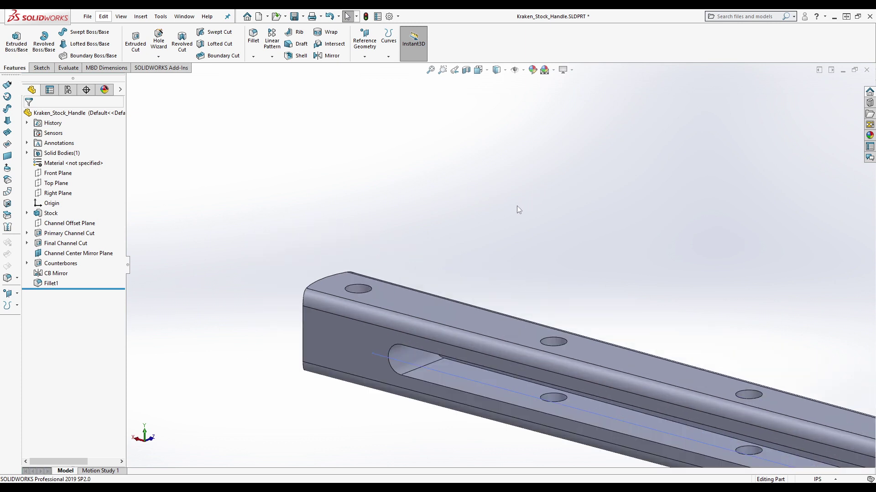
{"action": "scroll", "coordinate": [364, 274], "scroll_direction": "down", "scroll_amount": 6}
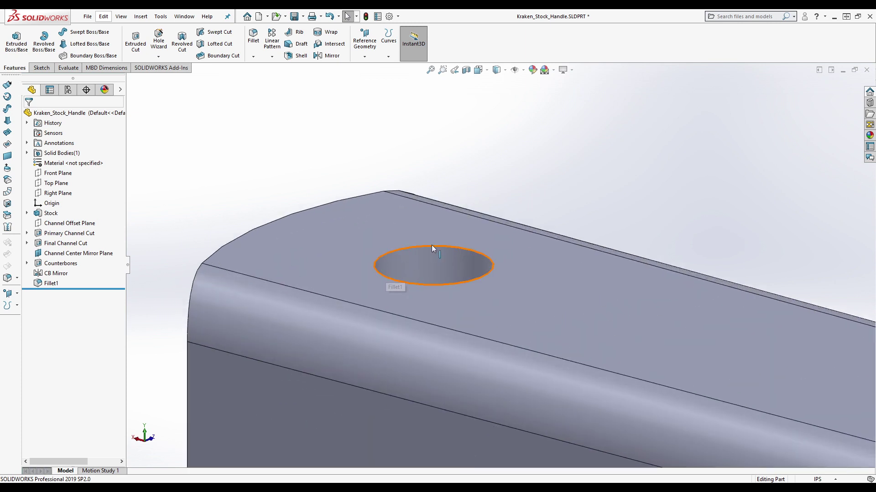
{"action": "scroll", "coordinate": [538, 171], "scroll_direction": "up", "scroll_amount": 5}
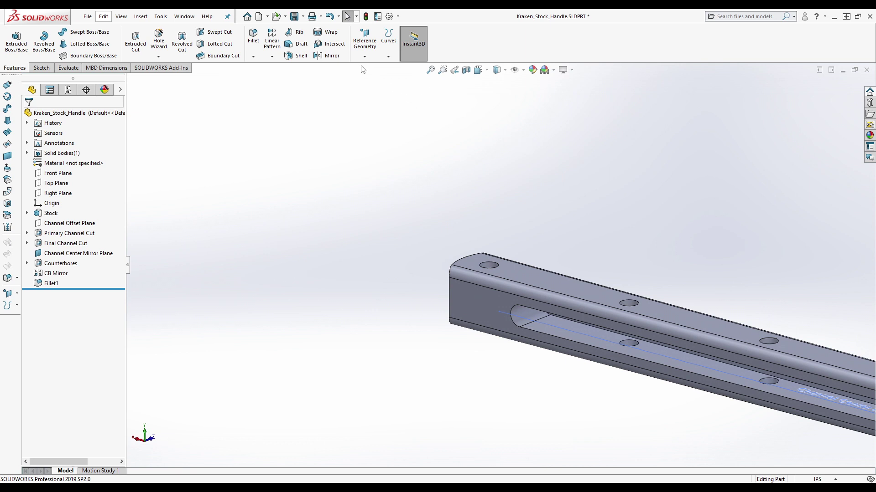
{"action": "left_click", "coordinate": [253, 56]}
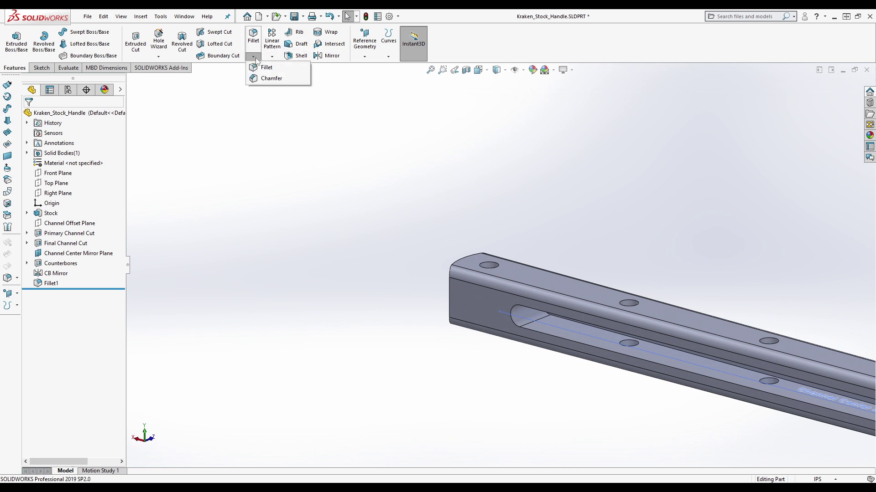
{"action": "left_click", "coordinate": [272, 78]}
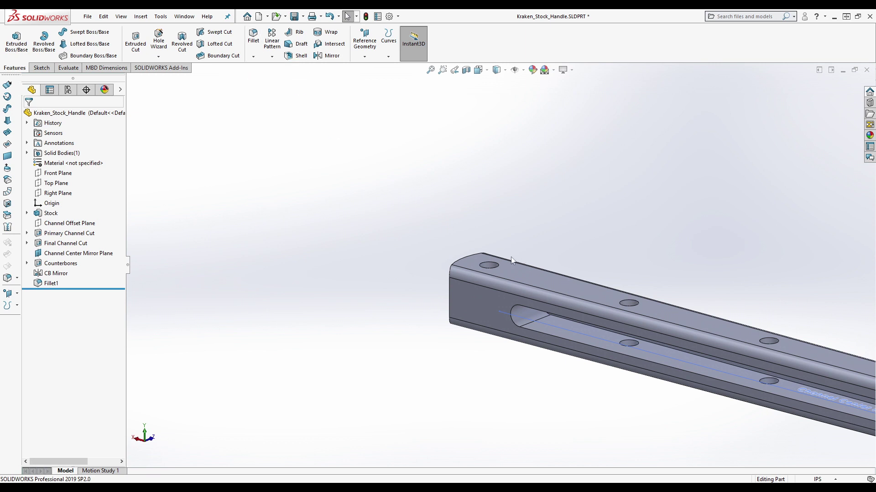
{"action": "scroll", "coordinate": [505, 271], "scroll_direction": "down", "scroll_amount": 2}
{"action": "scroll", "coordinate": [505, 271], "scroll_direction": "down", "scroll_amount": 2}
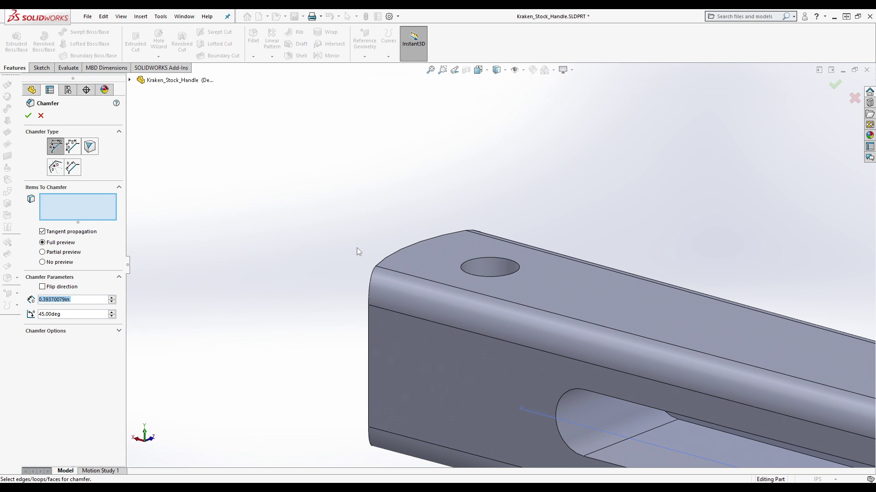
{"action": "scroll", "coordinate": [309, 240], "scroll_direction": "up", "scroll_amount": 2}
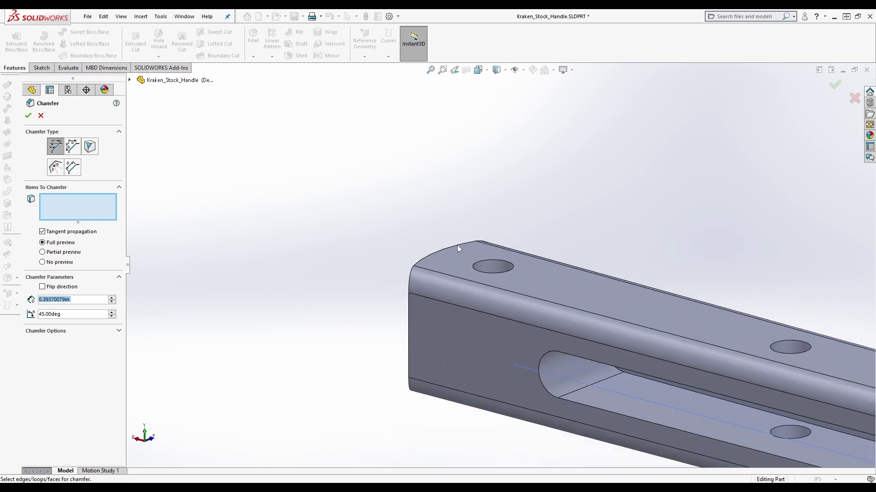
{"action": "scroll", "coordinate": [516, 274], "scroll_direction": "down", "scroll_amount": 4}
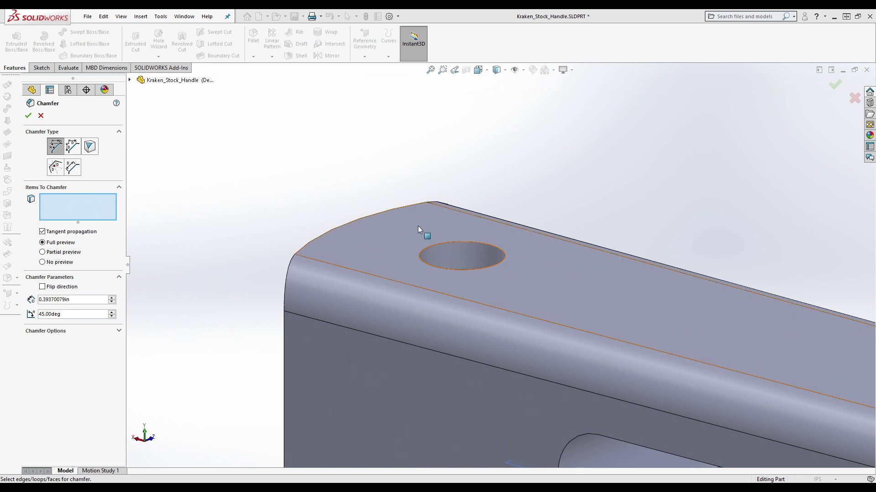
{"action": "scroll", "coordinate": [493, 260], "scroll_direction": "up", "scroll_amount": 5}
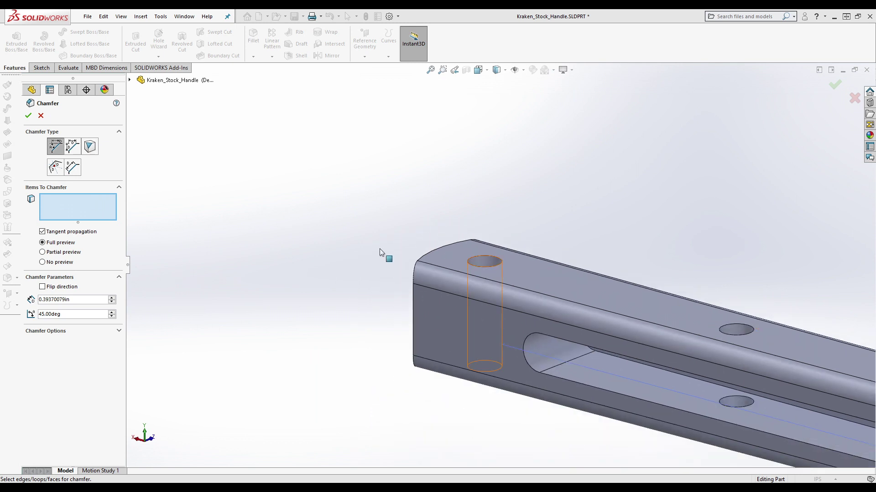
{"action": "left_click", "coordinate": [40, 115]}
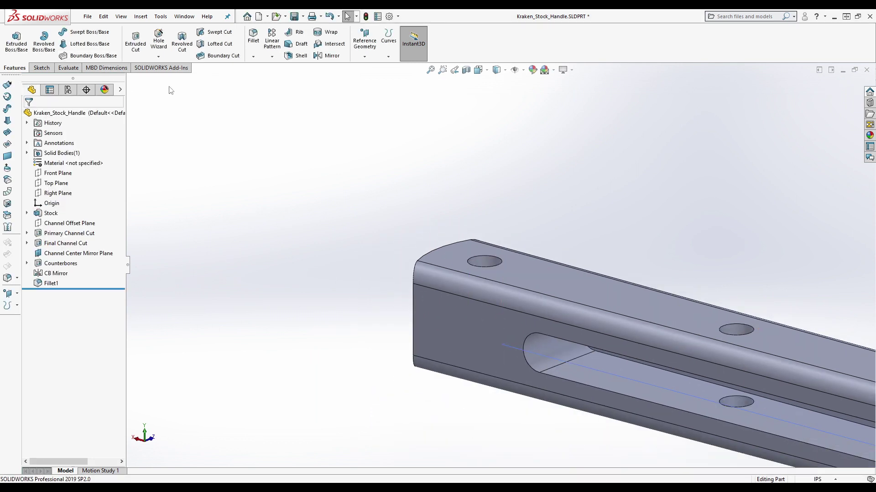
{"action": "left_click", "coordinate": [157, 41]}
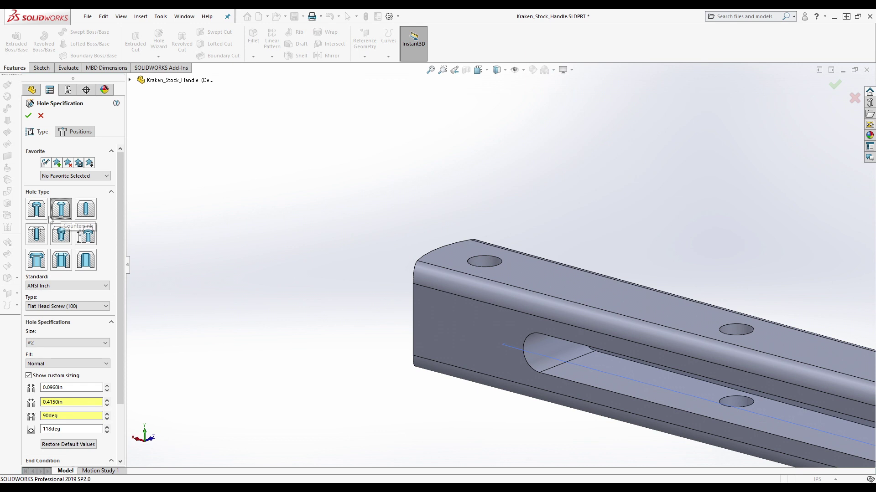
Place countersink hole points on the top face at the left and right hole centres
{"action": "left_click", "coordinate": [76, 132]}
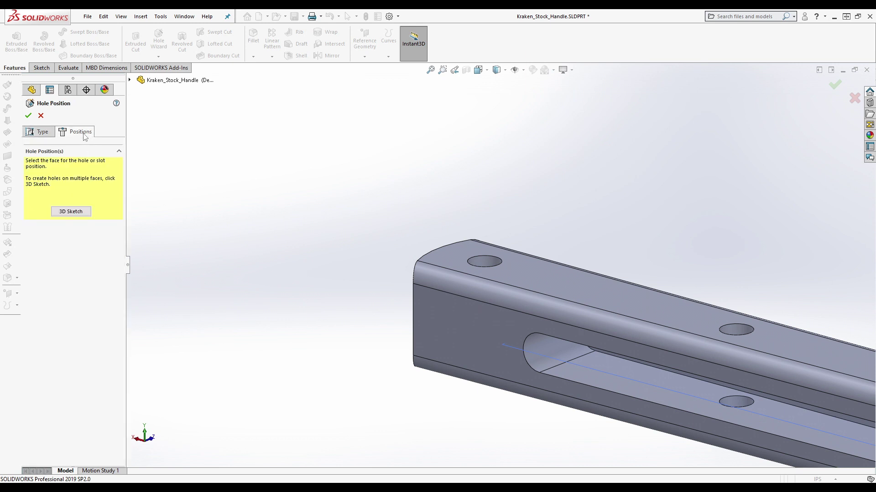
{"action": "left_click", "coordinate": [524, 280]}
{"action": "scroll", "coordinate": [490, 269], "scroll_direction": "down", "scroll_amount": 5}
{"action": "scroll", "coordinate": [492, 269], "scroll_direction": "down", "scroll_amount": 1}
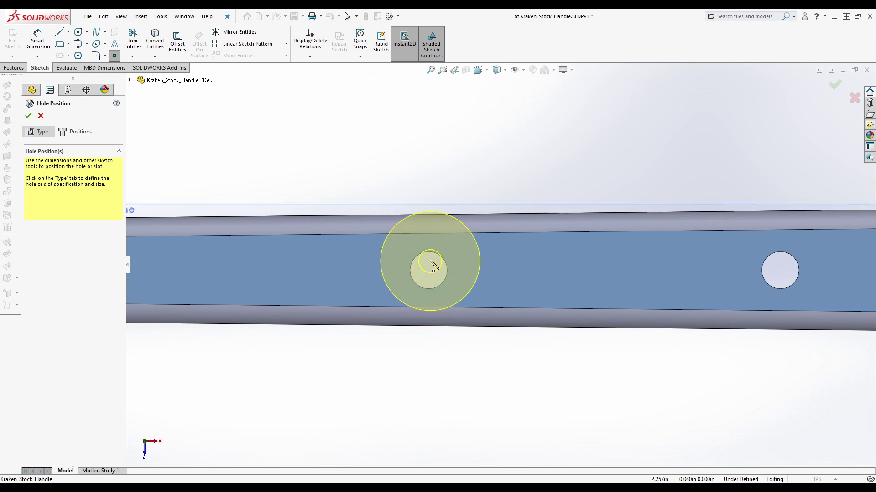
{"action": "key", "text": "Escape"}
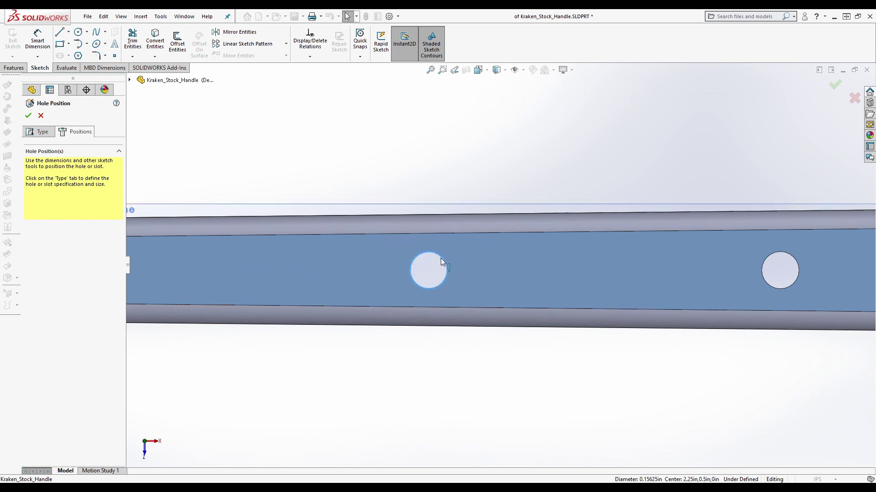
{"action": "left_click", "coordinate": [46, 135]}
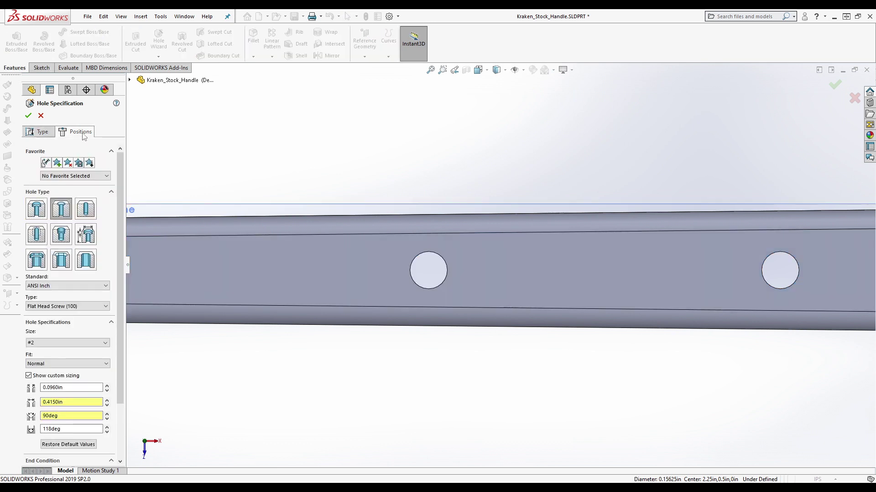
{"action": "left_click", "coordinate": [76, 132]}
{"action": "scroll", "coordinate": [428, 270], "scroll_direction": "up", "scroll_amount": 3}
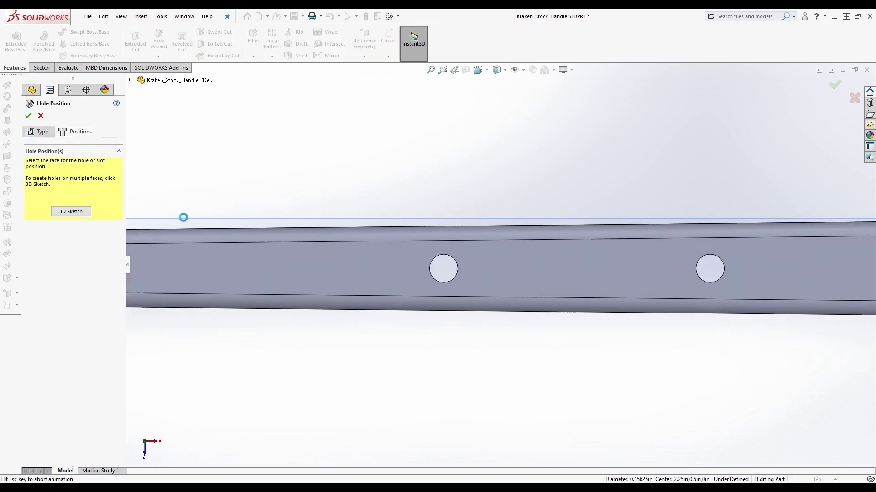
{"action": "left_click", "coordinate": [428, 271]}
{"action": "scroll", "coordinate": [470, 269], "scroll_direction": "down", "scroll_amount": 4}
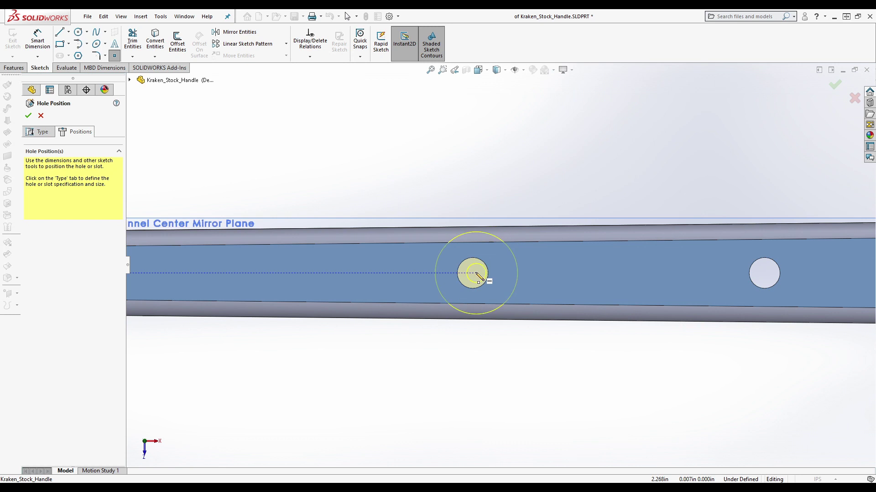
{"action": "left_click", "coordinate": [473, 273]}
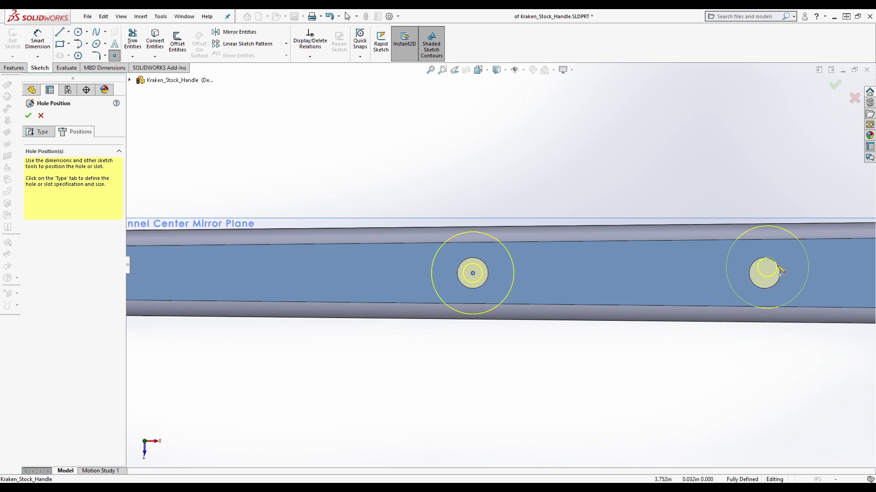
{"action": "left_click", "coordinate": [764, 274]}
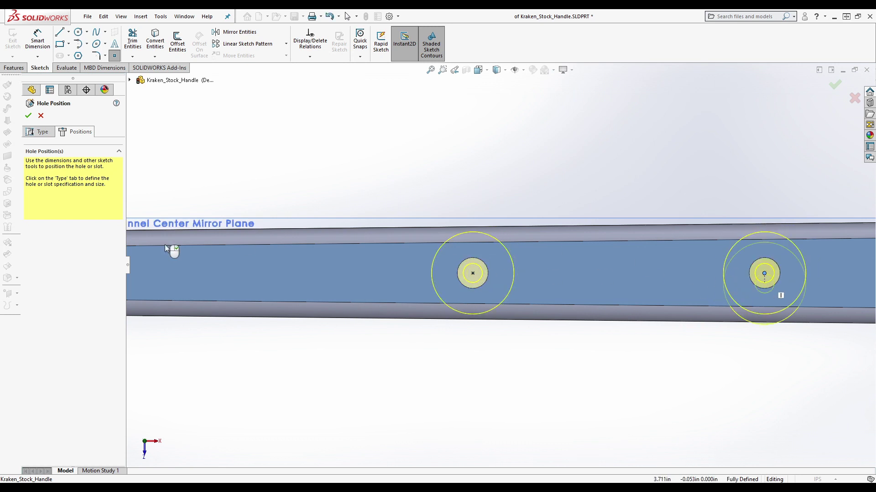
Set the custom hole diameter to 3/32 and the countersink diameter to 7/32
{"action": "left_click", "coordinate": [39, 132]}
{"action": "scroll", "coordinate": [65, 326], "scroll_direction": "down", "scroll_amount": 3}
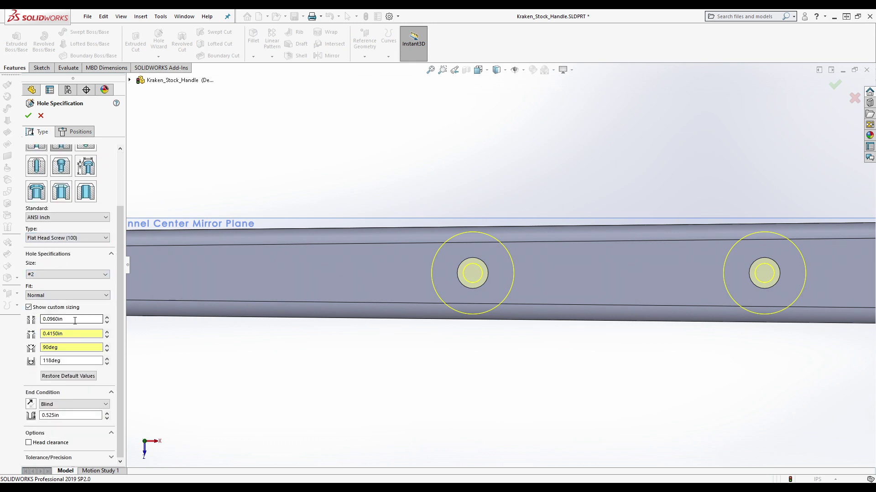
{"action": "double_click", "coordinate": [72, 319]}
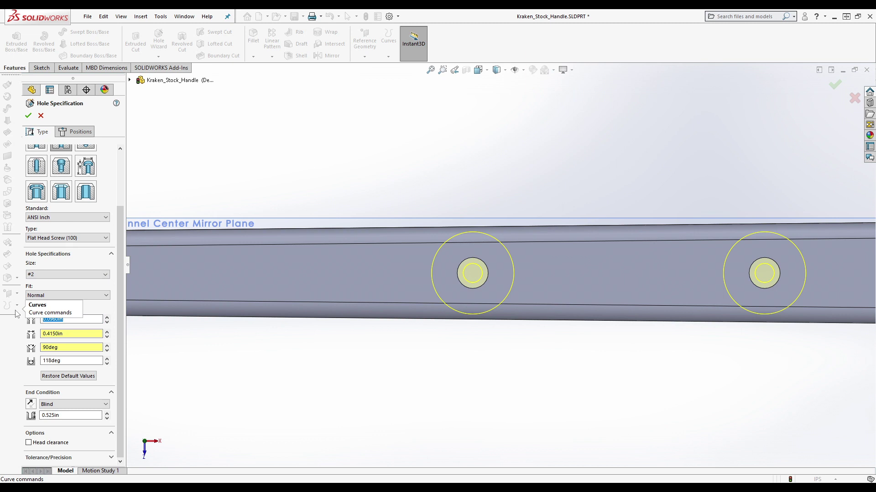
{"action": "type", "text": "3/32"}
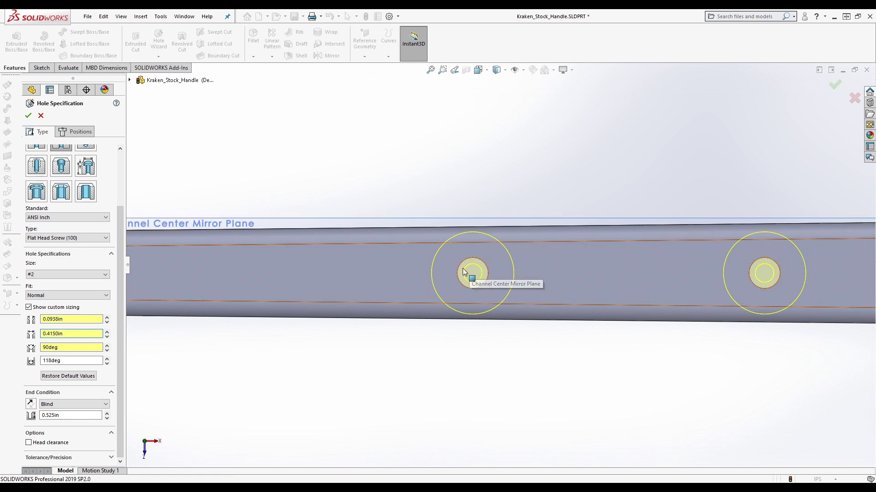
{"action": "double_click", "coordinate": [67, 335]}
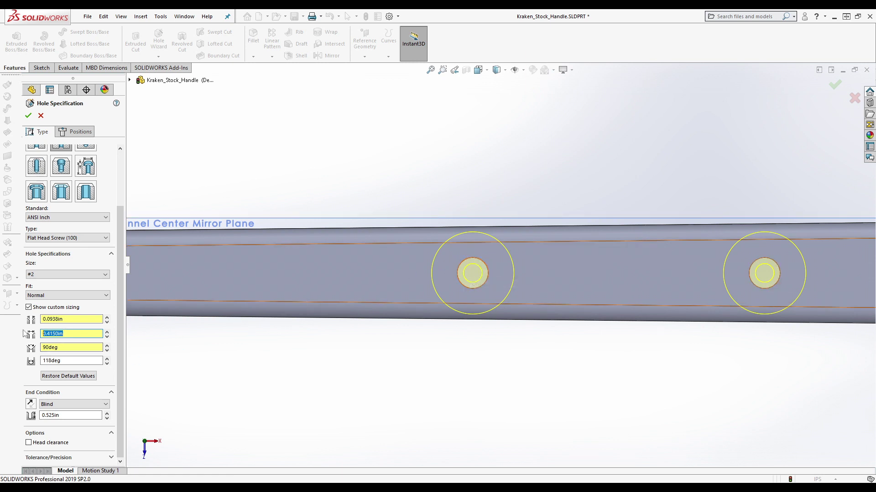
{"action": "type", "text": "7/32"}
{"action": "key", "text": "Tab"}
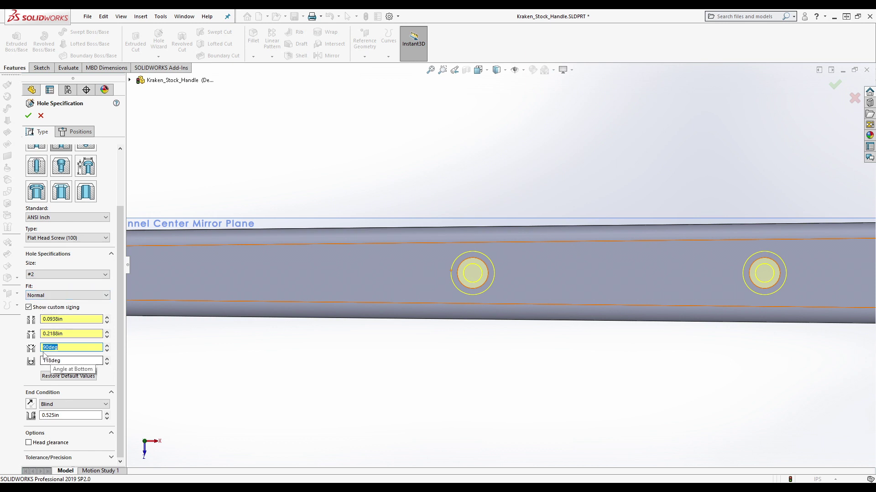
Keep the 118° bottom angle, check the previews from below, and cancel the hole feature
{"action": "left_click_drag", "start_coordinate": [58, 361], "coordinate": [41, 361]}
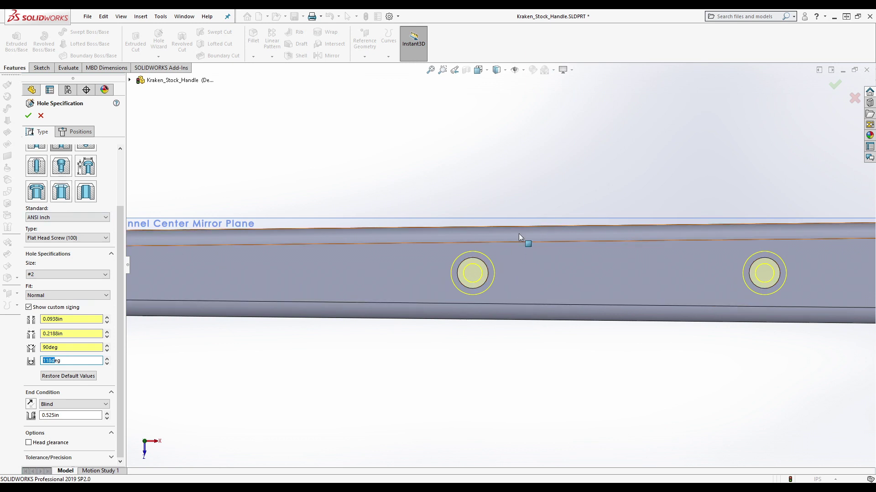
{"action": "left_click", "coordinate": [51, 361]}
{"action": "double_click", "coordinate": [40, 361]}
{"action": "left_click", "coordinate": [58, 361]}
{"action": "middle_click_drag", "start_coordinate": [344, 352], "coordinate": [531, 267]}
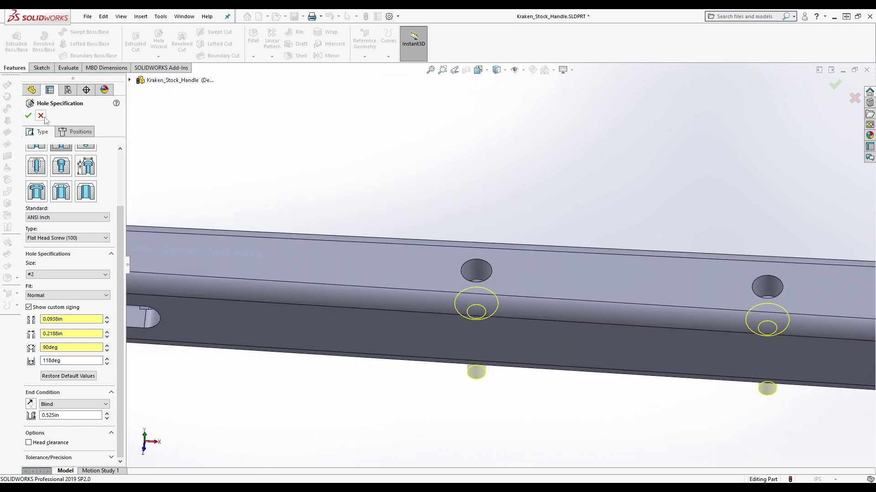
{"action": "left_click", "coordinate": [76, 132]}
{"action": "left_click", "coordinate": [437, 266]}
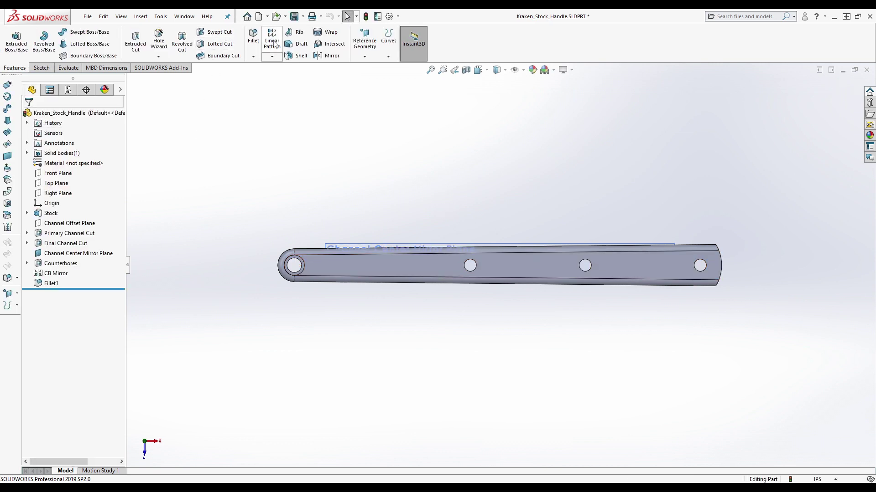
Create countersunk holes at both middle circle centres on the bar's top face
{"action": "left_click", "coordinate": [159, 40]}
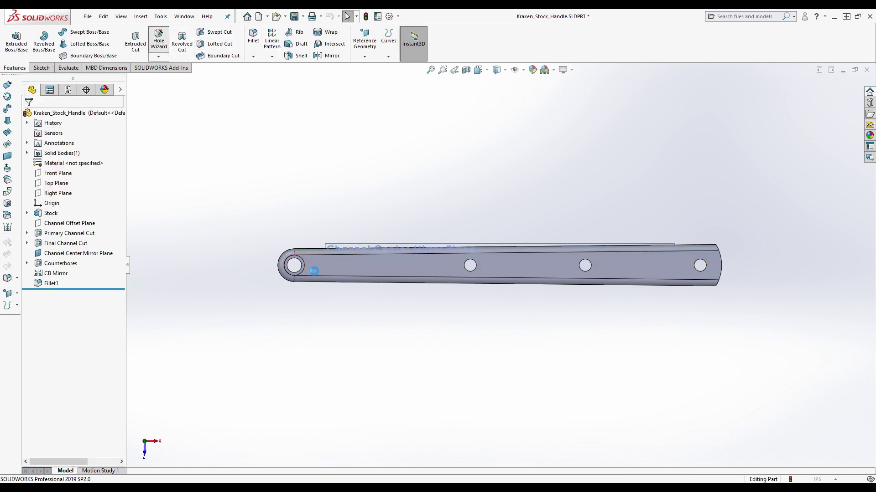
{"action": "left_click", "coordinate": [308, 264]}
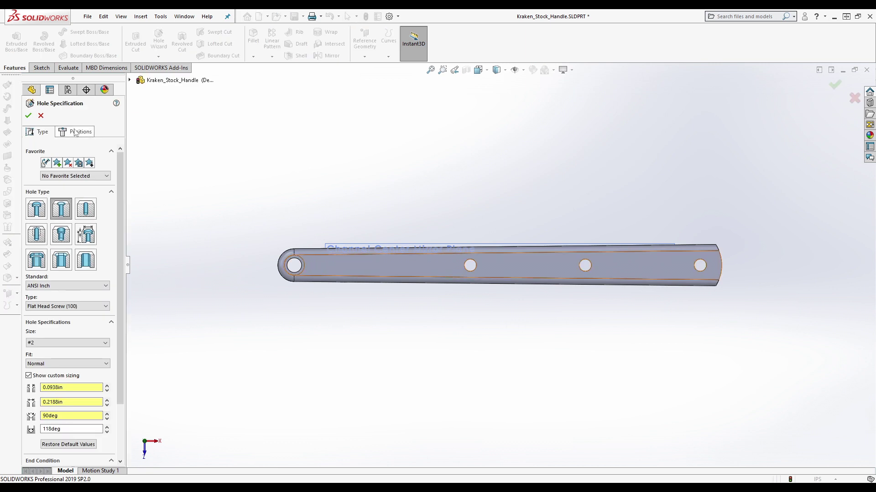
{"action": "left_click", "coordinate": [311, 268]}
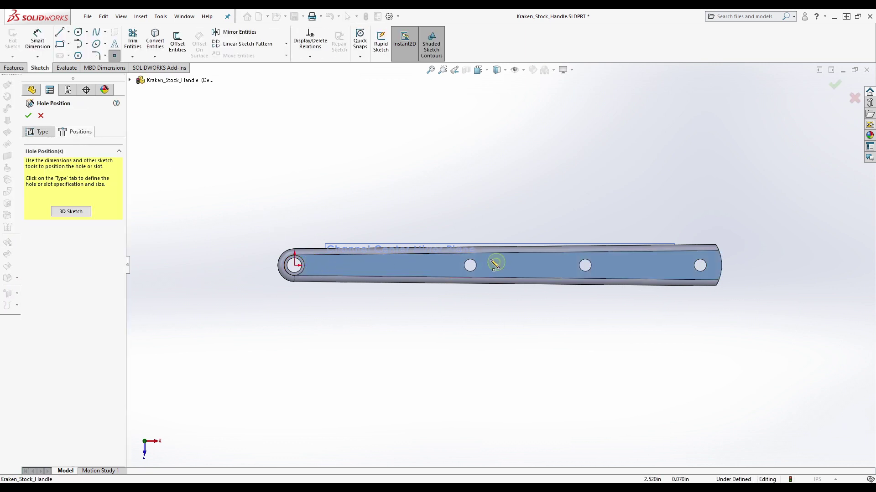
{"action": "scroll", "coordinate": [491, 261], "scroll_direction": "down", "scroll_amount": 5}
{"action": "left_click", "coordinate": [441, 281]}
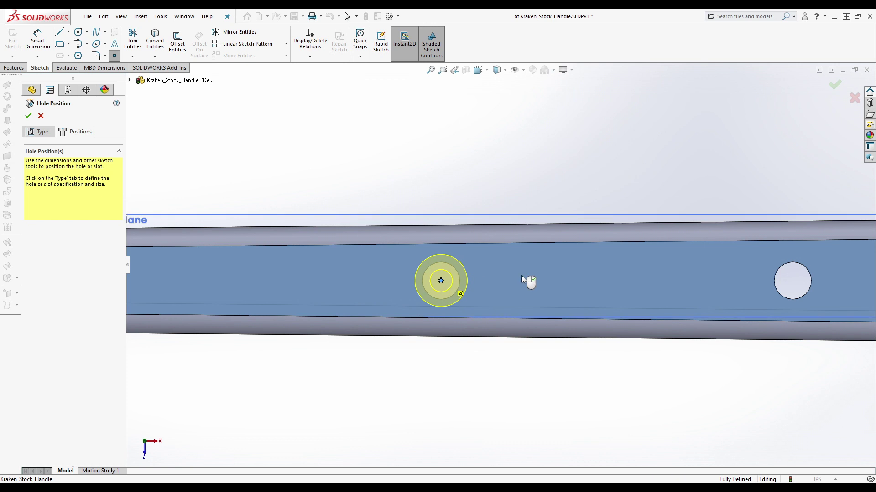
{"action": "left_click", "coordinate": [793, 281]}
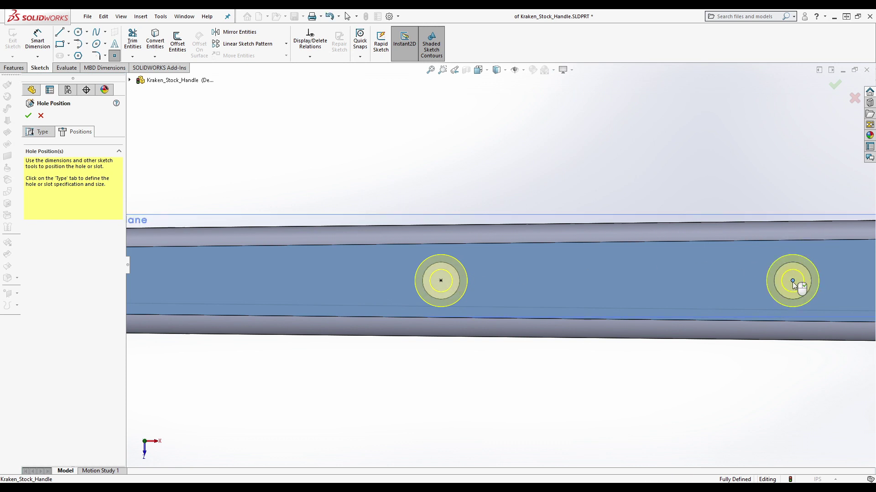
{"action": "left_click", "coordinate": [42, 134]}
{"action": "mouse_move", "coordinate": [459, 245]}
{"action": "middle_mouse_down"}
{"action": "mouse_move", "coordinate": [430, 168]}
{"action": "mouse_move", "coordinate": [427, 89]}
{"action": "mouse_move", "coordinate": [400, 81]}
{"action": "mouse_move", "coordinate": [432, 123]}
{"action": "mouse_move", "coordinate": [410, 128]}
{"action": "middle_mouse_up"}
{"action": "left_click", "coordinate": [28, 117]}
Rename the new countersink feature to 'Middle Pattern Hole CSK'
{"action": "key", "text": "f"}
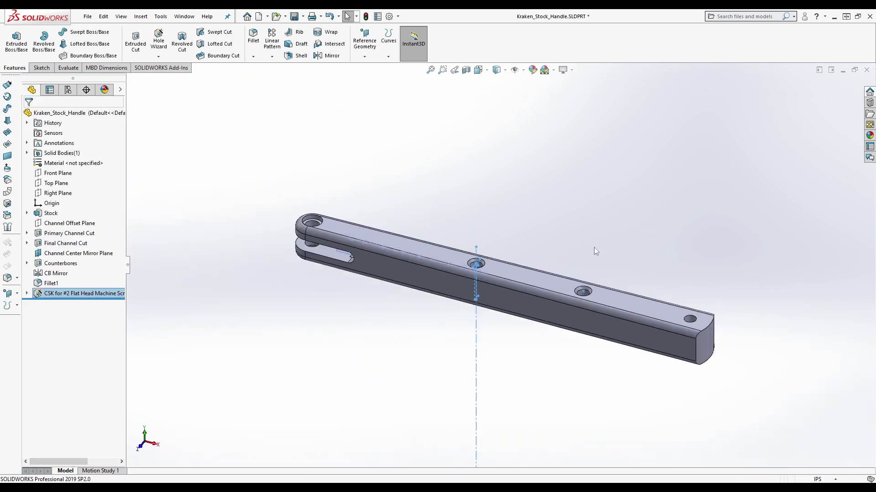
{"action": "scroll", "coordinate": [594, 250], "scroll_direction": "down", "scroll_amount": 5}
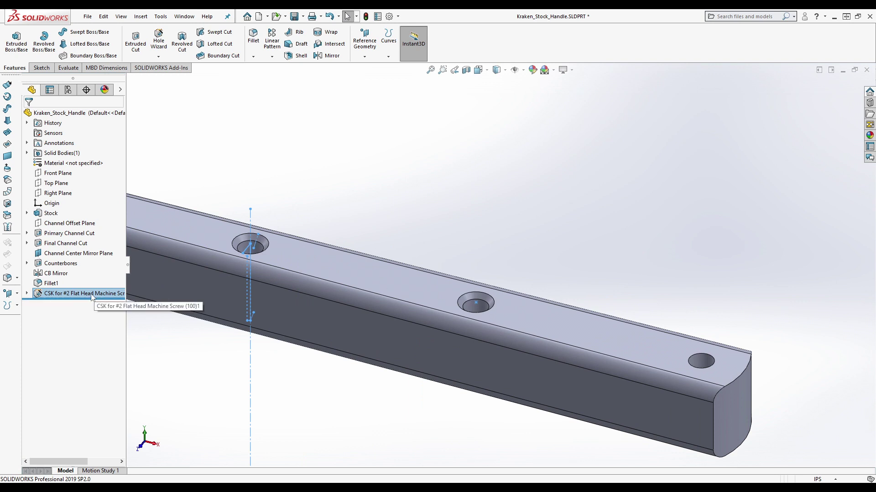
{"action": "double_click", "coordinate": [92, 294]}
{"action": "type", "text": "Midd"}
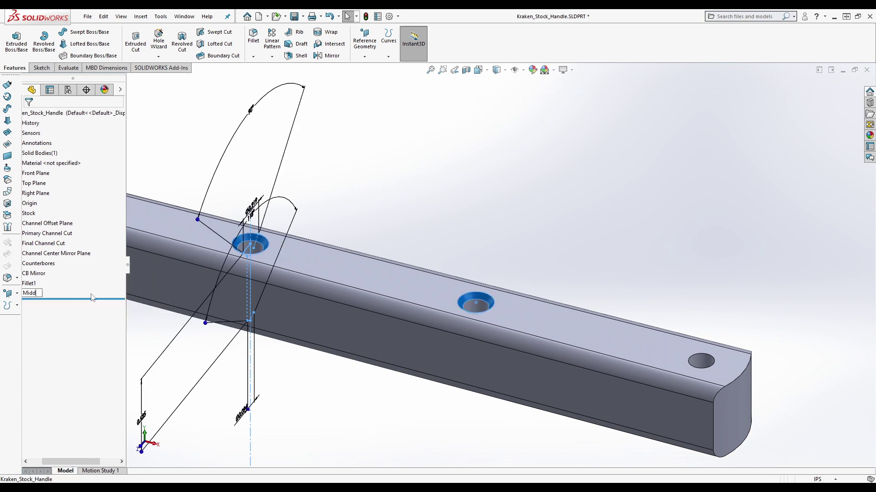
{"action": "type", "text": "le Pattern Hole CSK"}
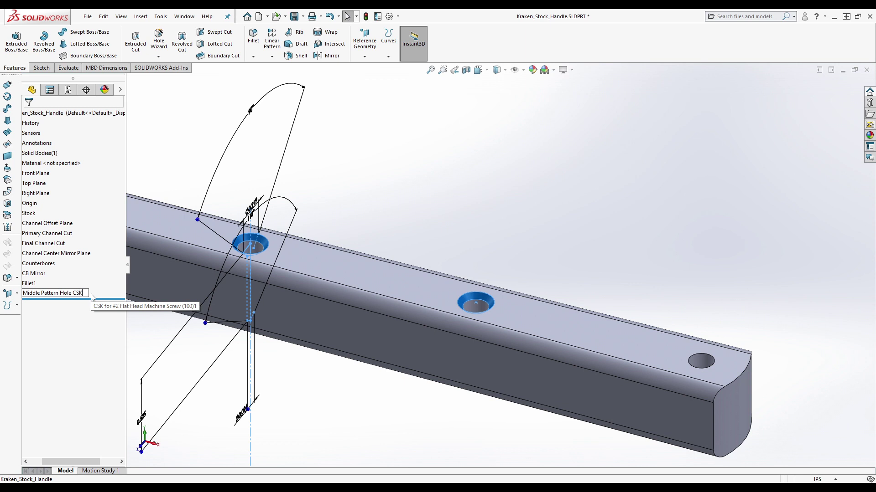
{"action": "key", "text": "Return"}
{"action": "left_click", "coordinate": [496, 208]}
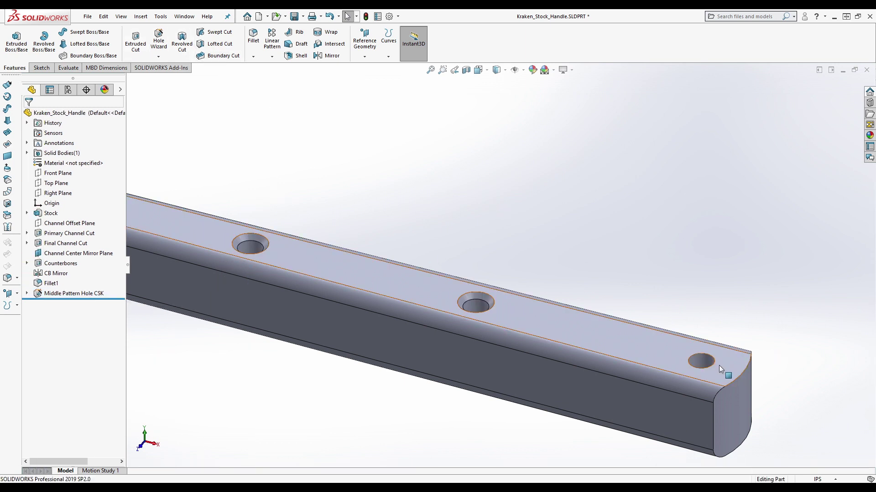
{"action": "left_click", "coordinate": [159, 42]}
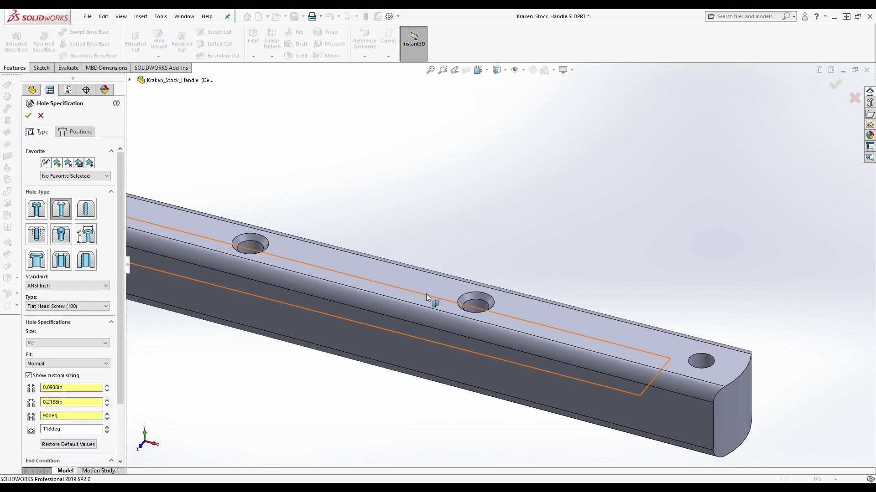
Add a countersunk hole at the right-end hole centre with a 0.25 in countersink diameter
{"action": "left_click", "coordinate": [76, 131]}
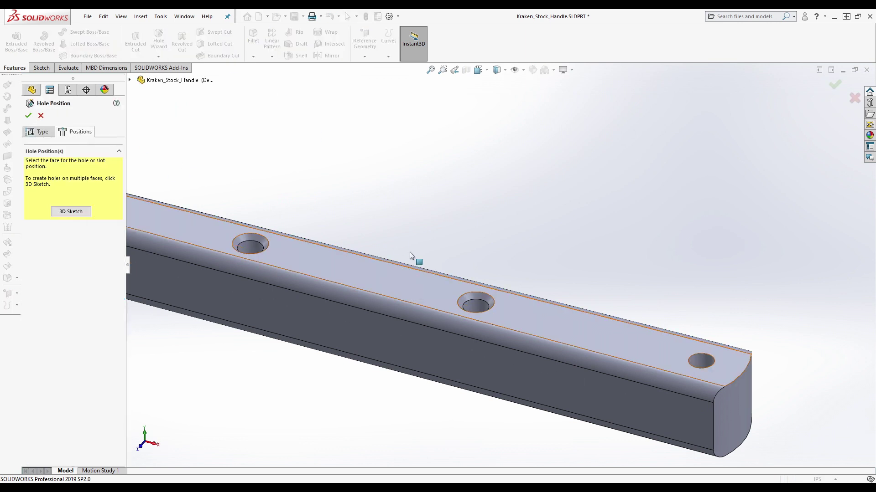
{"action": "left_click", "coordinate": [396, 281]}
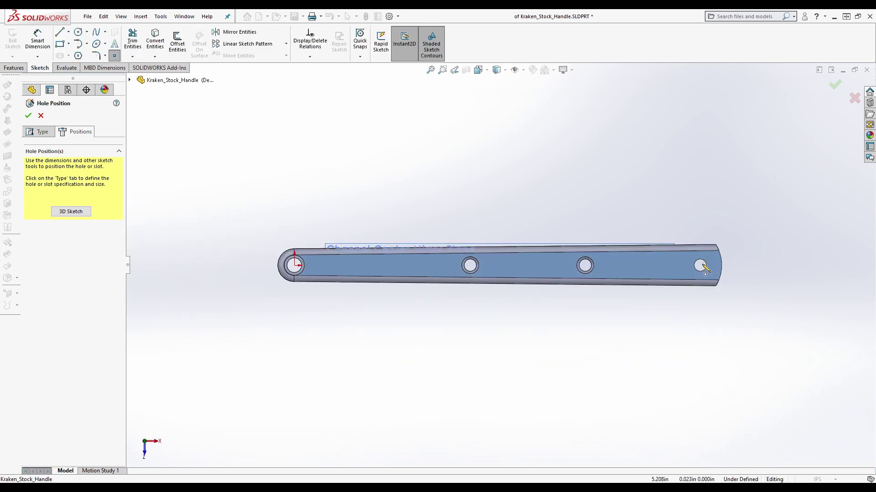
{"action": "left_click", "coordinate": [699, 266]}
{"action": "left_click", "coordinate": [38, 132]}
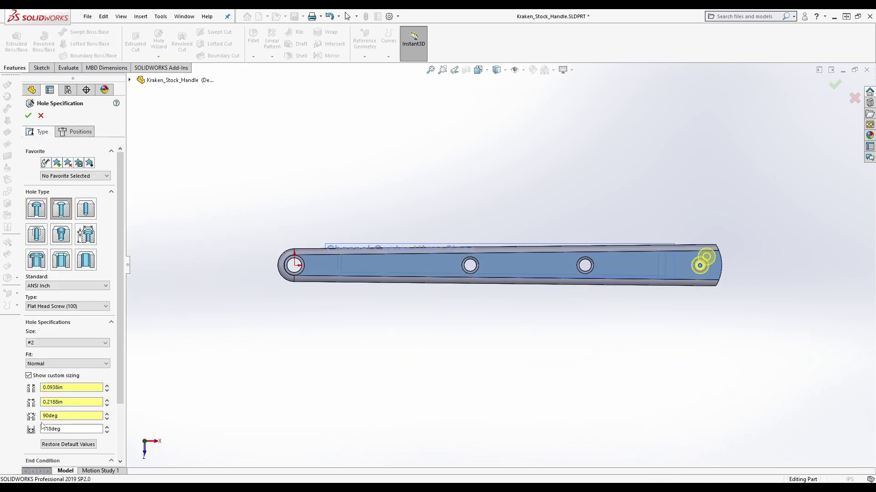
{"action": "double_click", "coordinate": [68, 402]}
{"action": "type", "text": "0."}
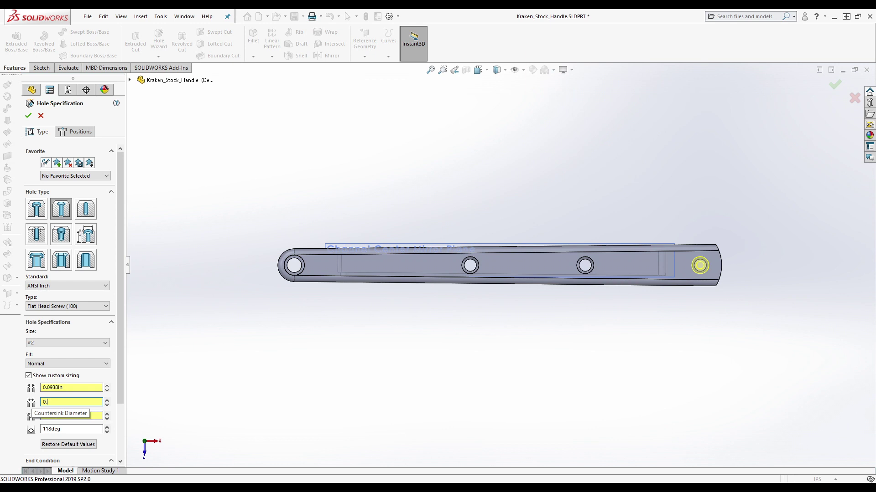
{"action": "key", "text": "Return"}
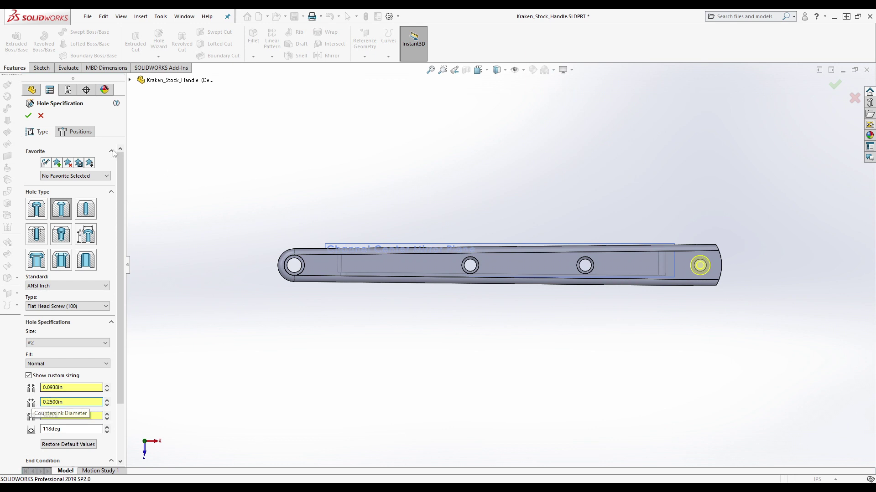
{"action": "left_click", "coordinate": [29, 116]}
{"action": "scroll", "coordinate": [685, 264], "scroll_direction": "down", "scroll_amount": 5}
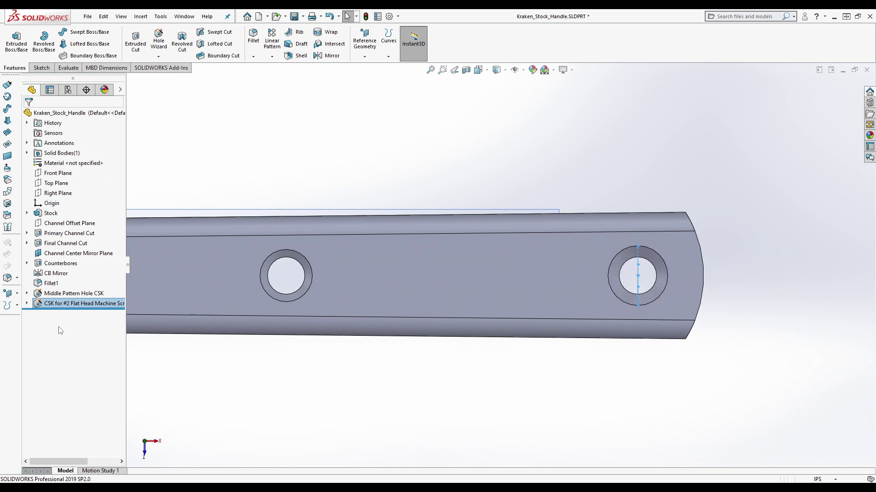
{"action": "left_click", "coordinate": [59, 303]}
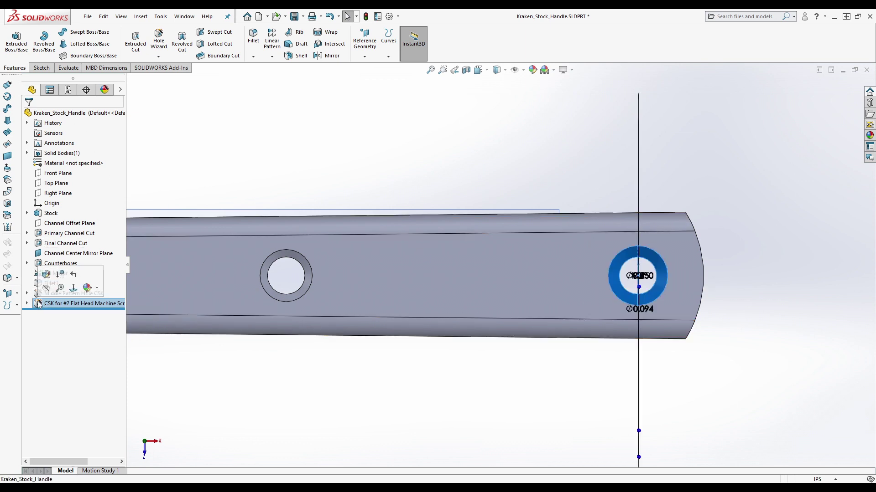
Change the right-end countersink hole's diameter to 0.1875 in
{"action": "left_click", "coordinate": [76, 304]}
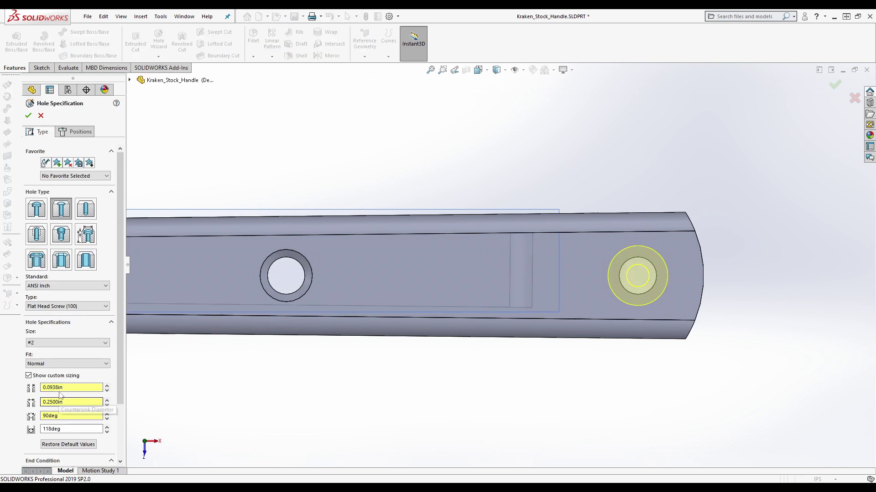
{"action": "left_click", "coordinate": [61, 386]}
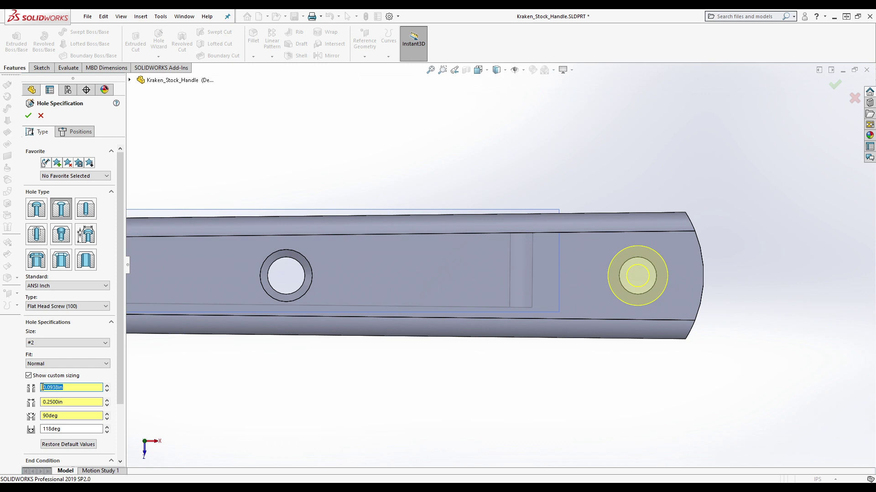
{"action": "type", "text": "0.1875"}
{"action": "key", "text": "Return"}
{"action": "left_click", "coordinate": [26, 116]}
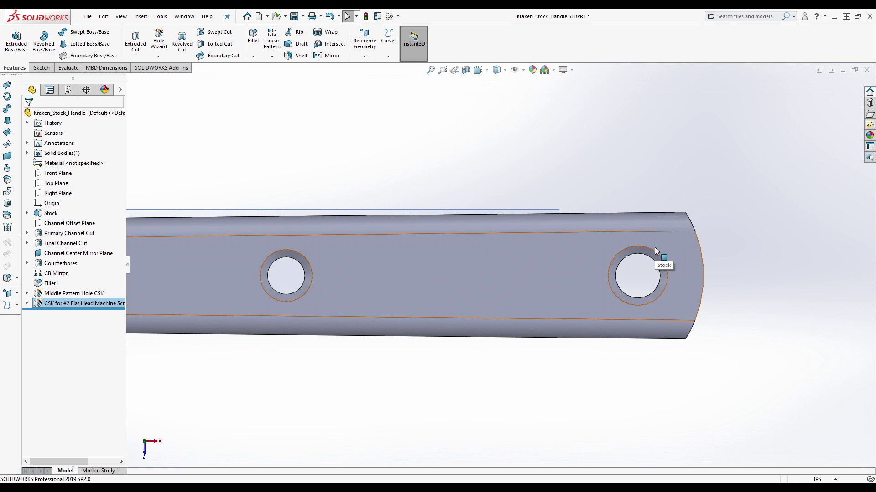
Rename the right-end countersink feature to 'Bottom Pattern Hole CSK'
{"action": "left_click", "coordinate": [81, 302]}
{"action": "left_click", "coordinate": [80, 303]}
{"action": "type", "text": "Bottom Pattern Ho"}
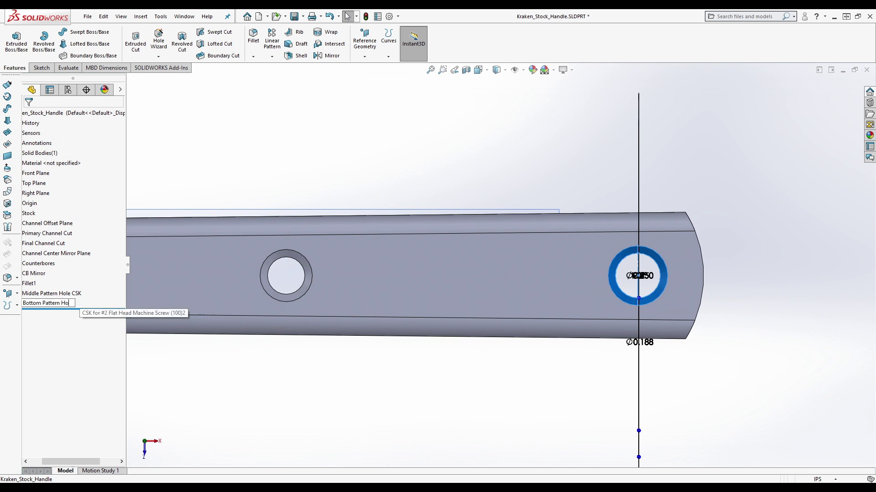
{"action": "type", "text": "ole CSK"}
{"action": "key", "text": "Return"}
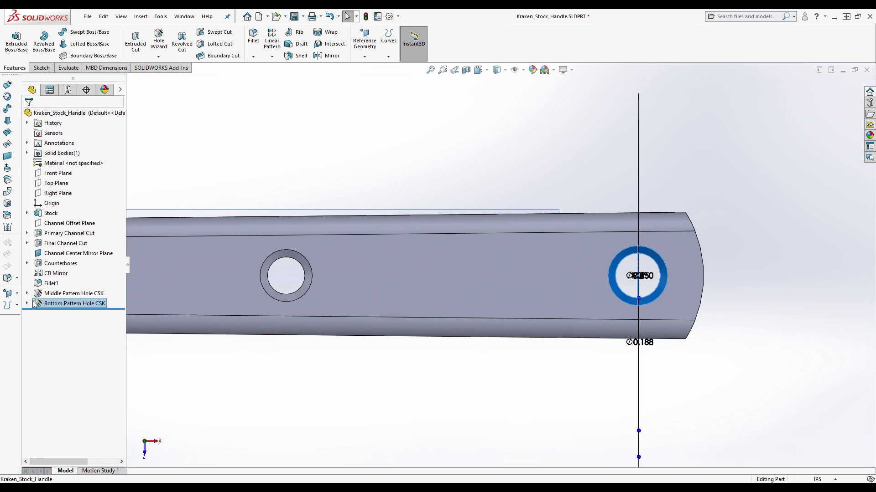
Edit Bottom Pattern Hole CSK so its hole size is 0.09375 in
{"action": "left_click", "coordinate": [44, 304]}
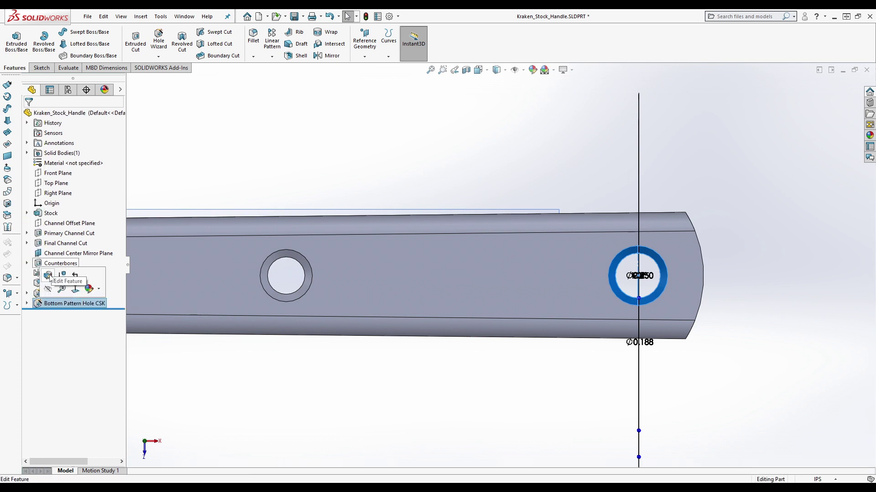
{"action": "left_click", "coordinate": [48, 277]}
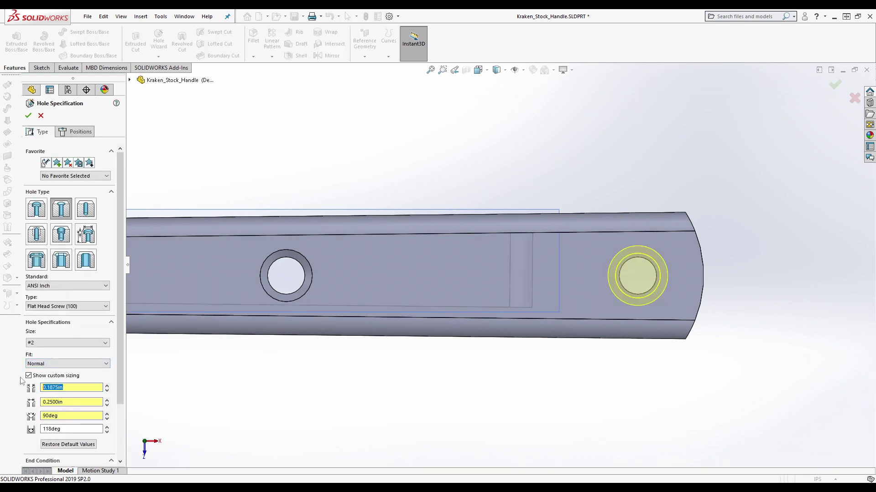
{"action": "type", "text": "0."}
{"action": "key", "text": "Return"}
{"action": "left_click", "coordinate": [27, 115]}
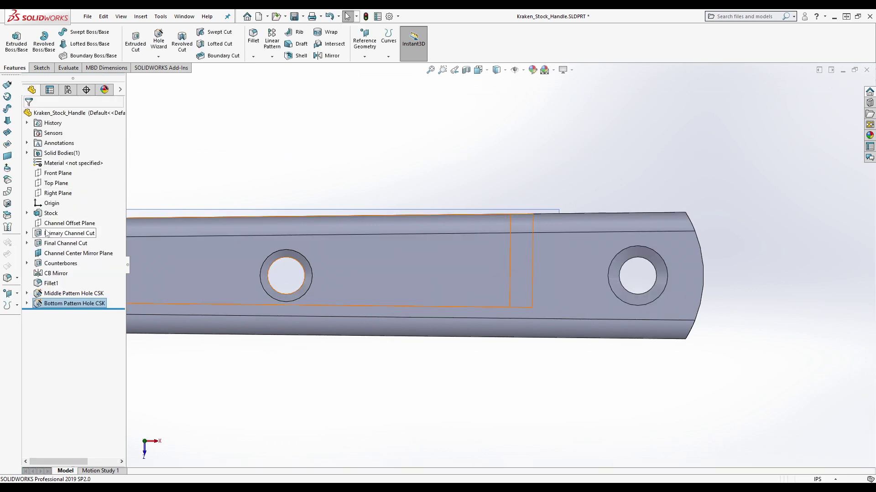
Edit the Stock feature's Sketch1, leaving the 0.275 dimension unchanged
{"action": "left_click", "coordinate": [26, 213]}
{"action": "left_click", "coordinate": [62, 223]}
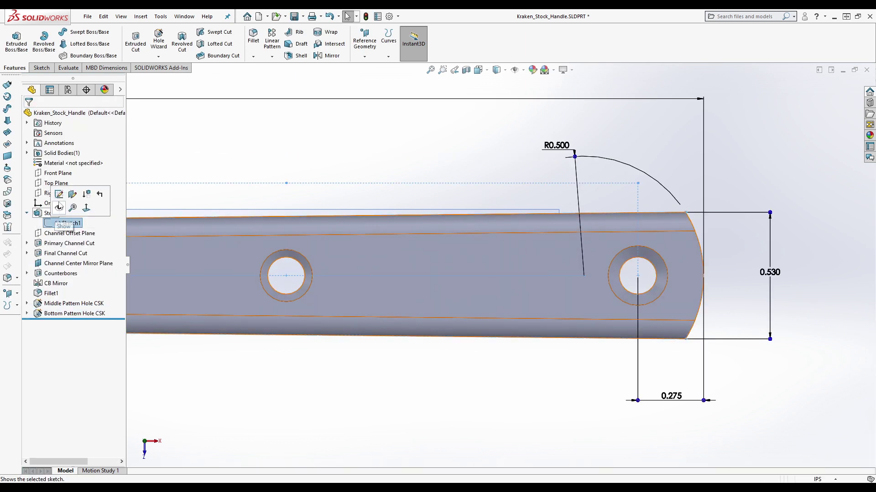
{"action": "left_click", "coordinate": [59, 194]}
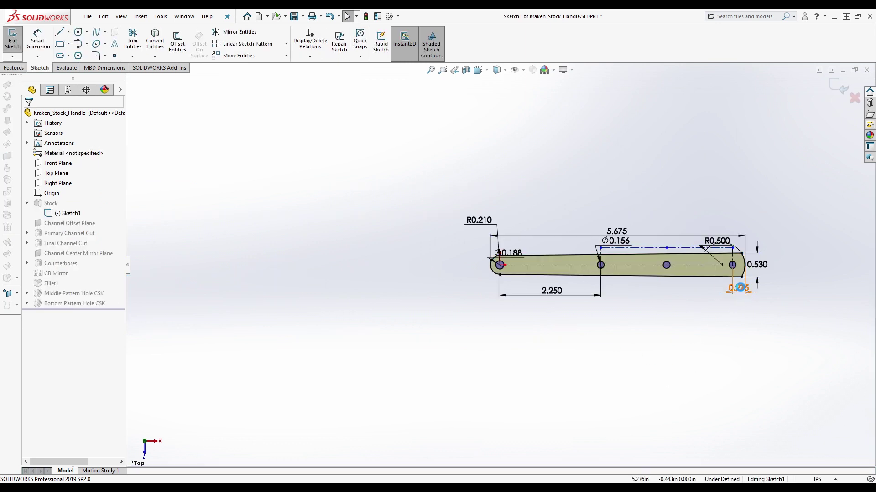
{"action": "double_click", "coordinate": [739, 287]}
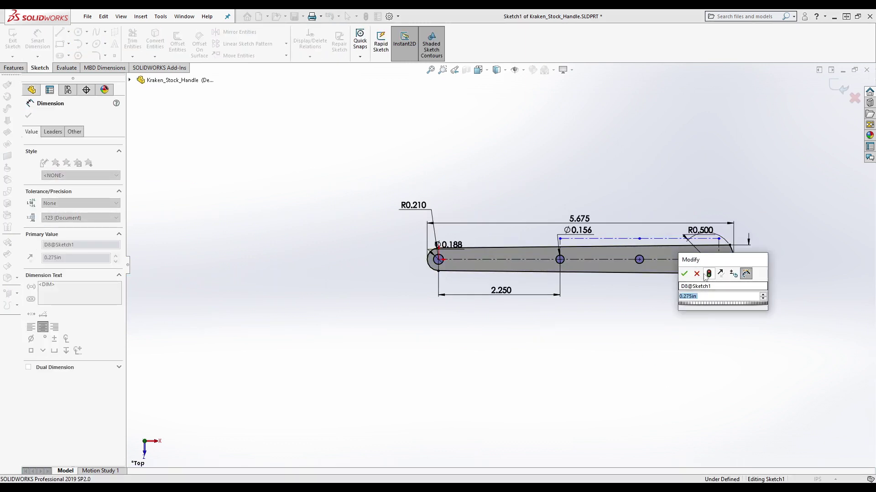
{"action": "key", "text": "Return"}
{"action": "scroll", "coordinate": [725, 243], "scroll_direction": "down", "scroll_amount": 5}
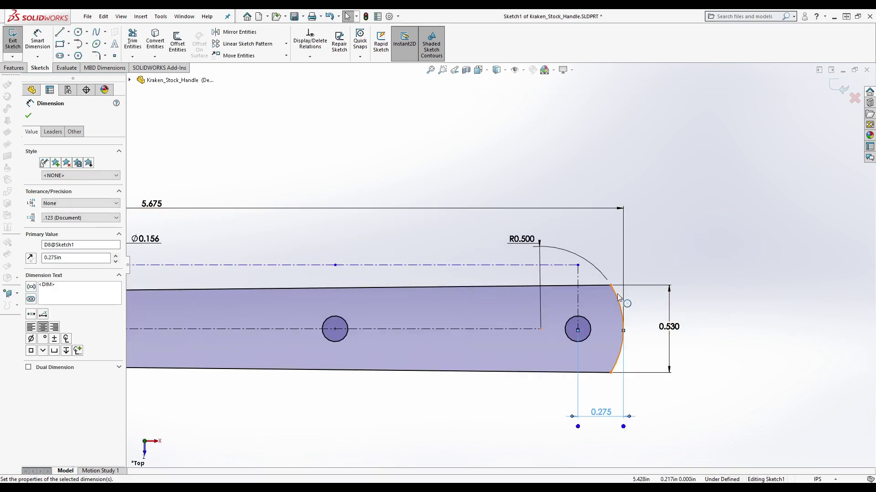
{"action": "scroll", "coordinate": [484, 283], "scroll_direction": "up", "scroll_amount": 2}
Delete the Equal radius relation on the right-hand hole circle
{"action": "left_click", "coordinate": [562, 309]}
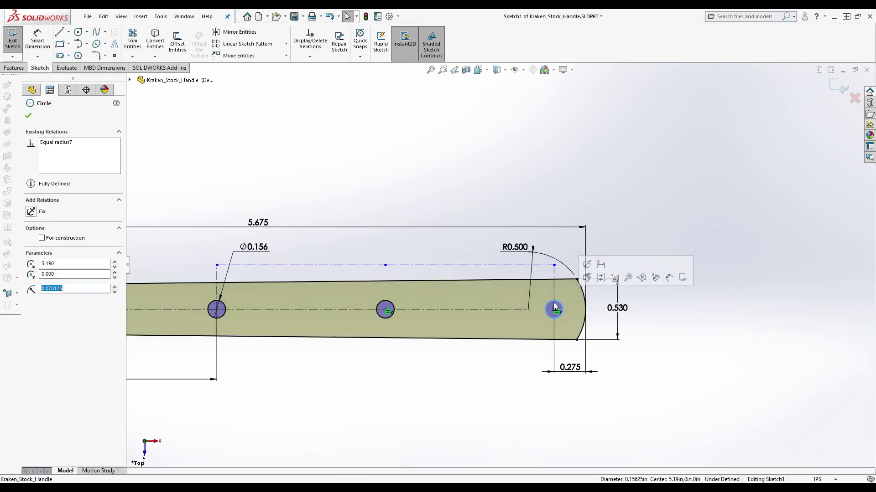
{"action": "left_click", "coordinate": [56, 144]}
{"action": "right_click", "coordinate": [56, 144]}
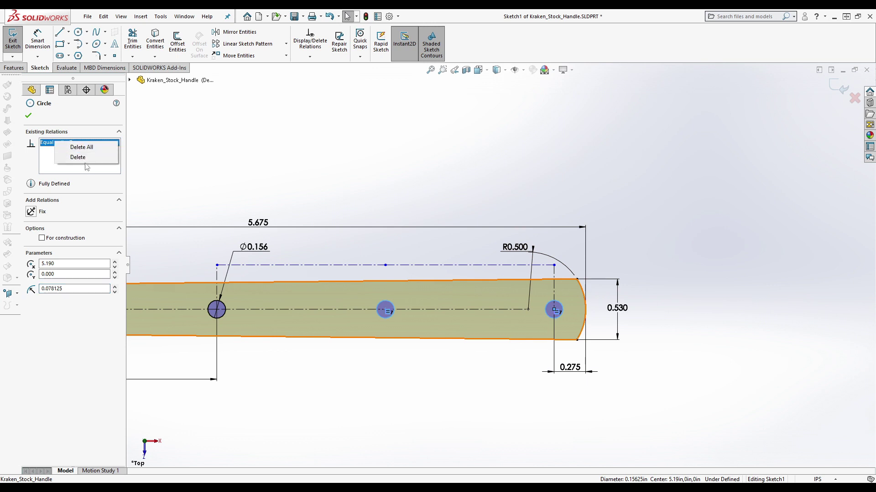
{"action": "left_click", "coordinate": [77, 156]}
{"action": "left_click", "coordinate": [639, 260]}
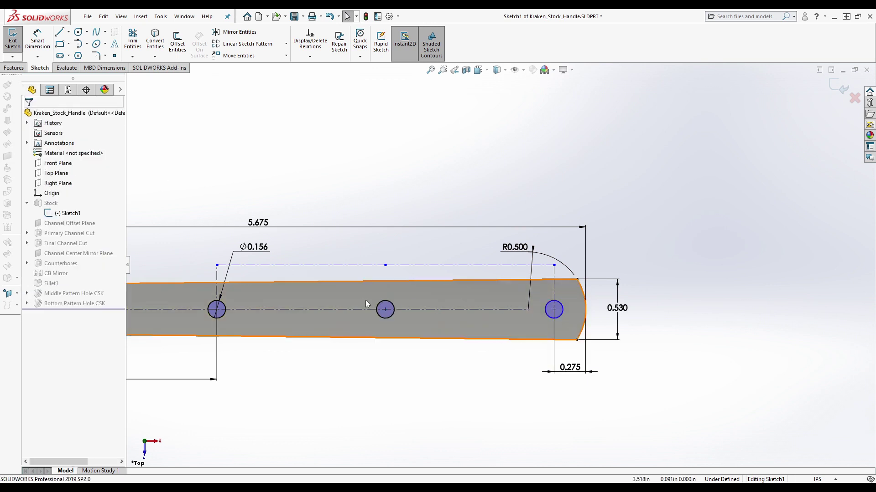
Dimension the right-hand hole's diameter to 3/16 and exit the sketch
{"action": "key", "text": "d"}
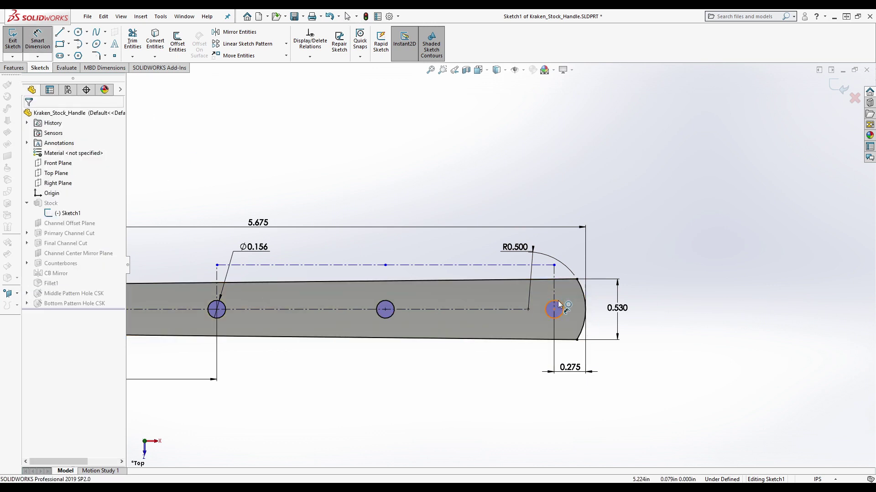
{"action": "left_click", "coordinate": [561, 307]}
{"action": "left_click", "coordinate": [627, 243]}
{"action": "type", "text": "3/16"}
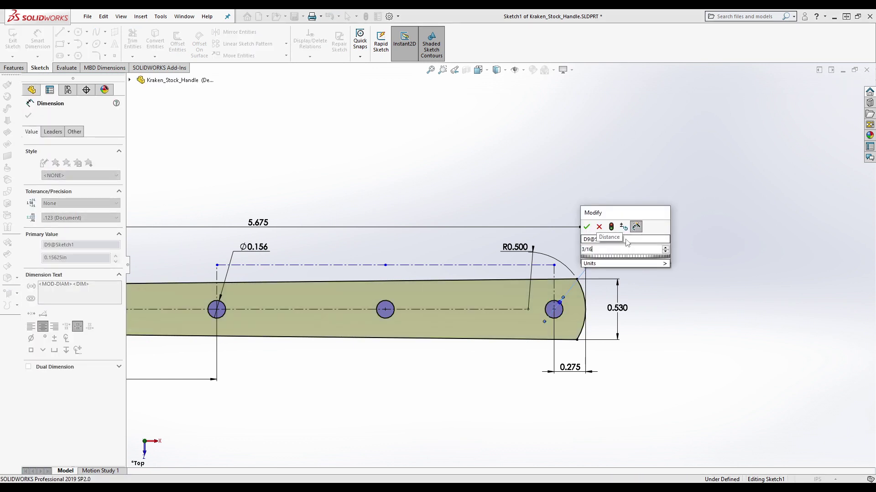
{"action": "key", "text": "Return"}
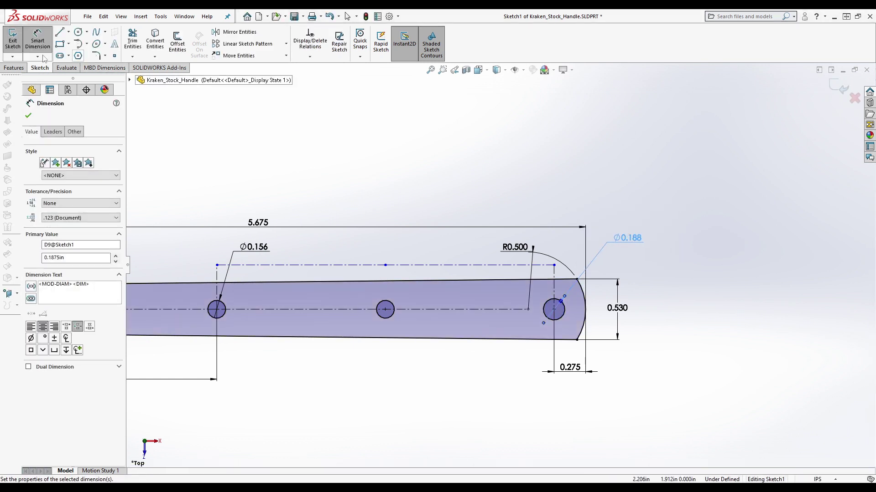
{"action": "left_click", "coordinate": [11, 46]}
{"action": "scroll", "coordinate": [527, 309], "scroll_direction": "down", "scroll_amount": 3}
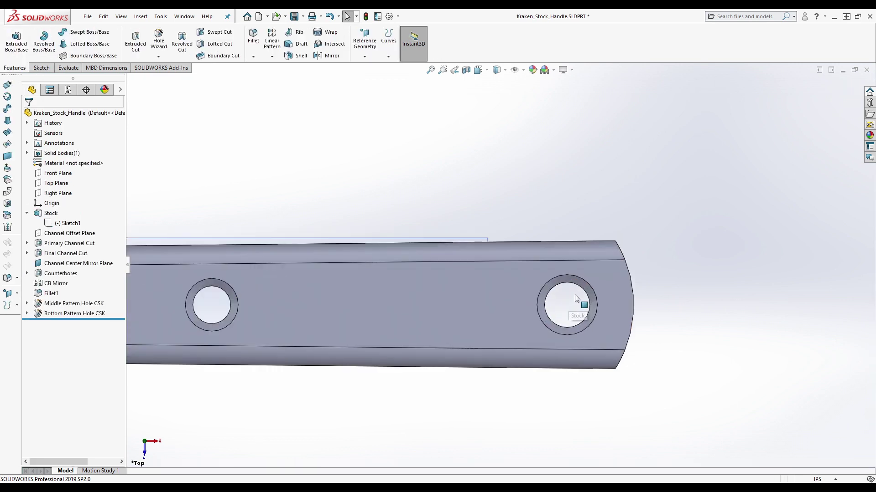
{"action": "scroll", "coordinate": [600, 297], "scroll_direction": "up", "scroll_amount": 3}
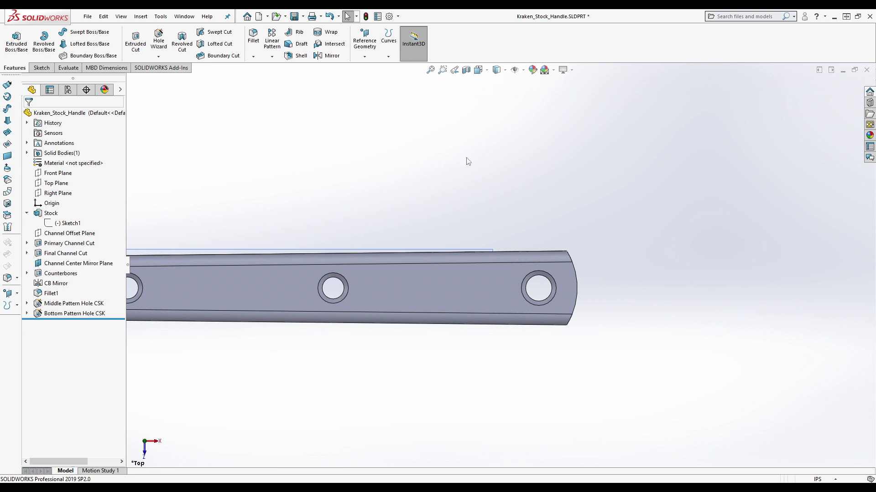
{"action": "middle_click_drag", "start_coordinate": [560, 266], "coordinate": [584, 182]}
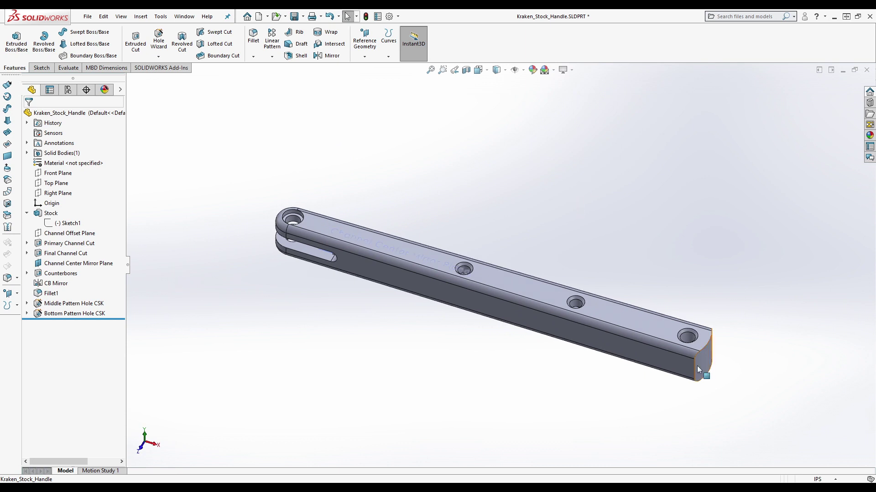
Fillet the handle's curved end edge with a 1/16 in radius as Fillet2
{"action": "left_click", "coordinate": [254, 41]}
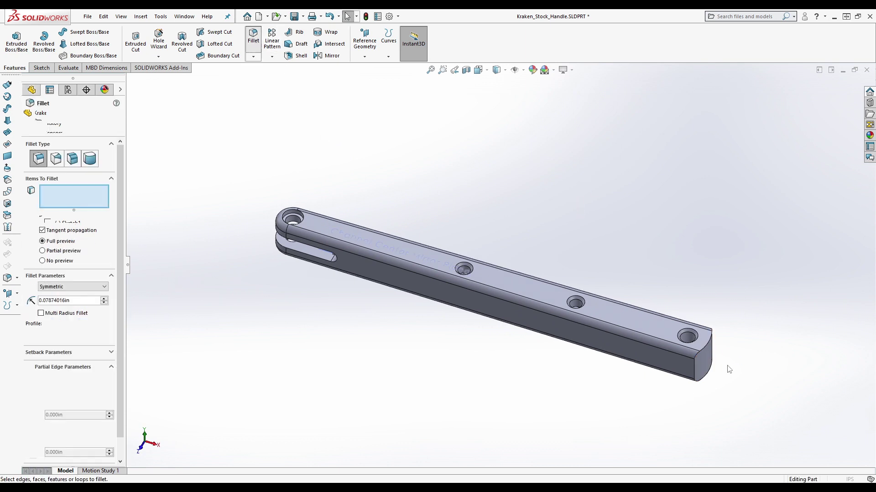
{"action": "scroll", "coordinate": [697, 346], "scroll_direction": "down", "scroll_amount": 5}
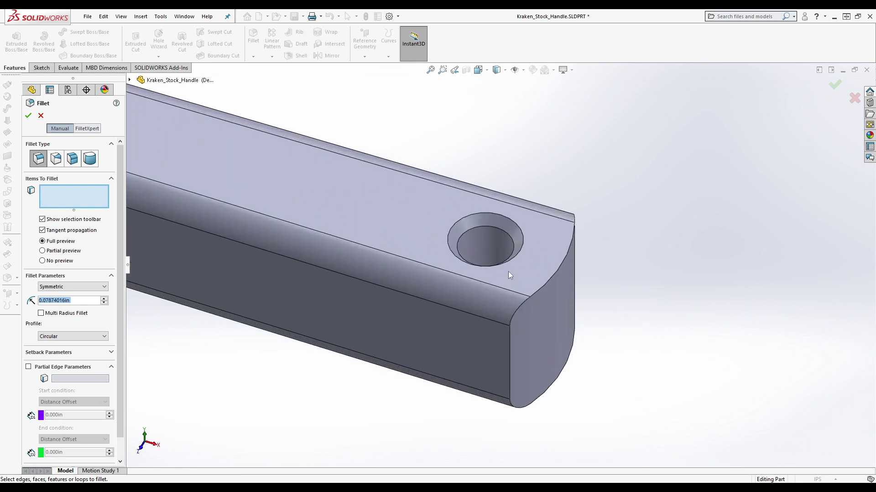
{"action": "left_click", "coordinate": [546, 283]}
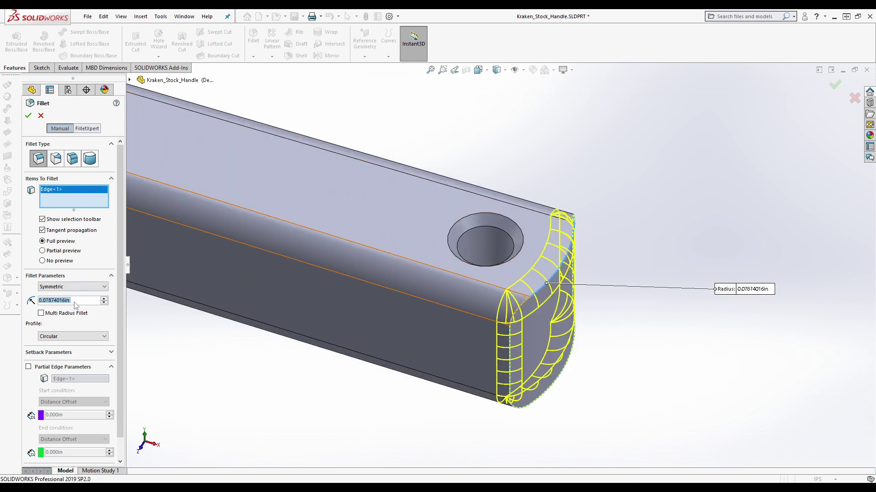
{"action": "type", "text": "0.03125"}
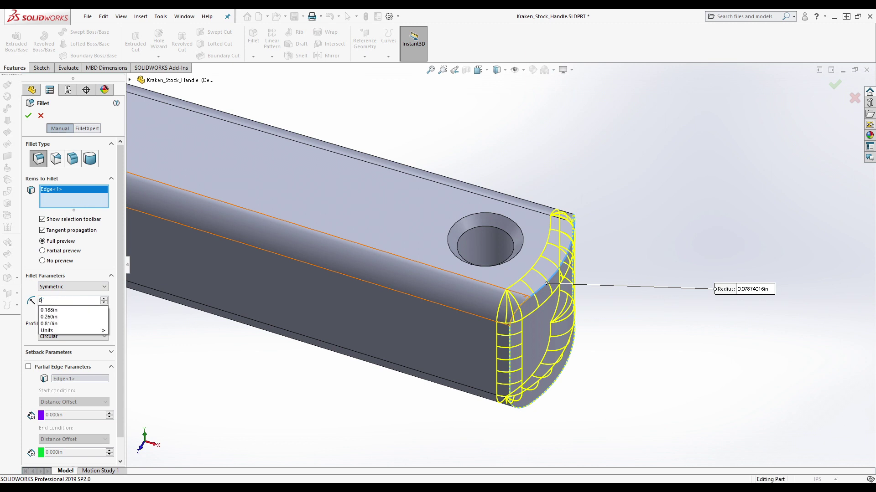
{"action": "key", "text": "Return"}
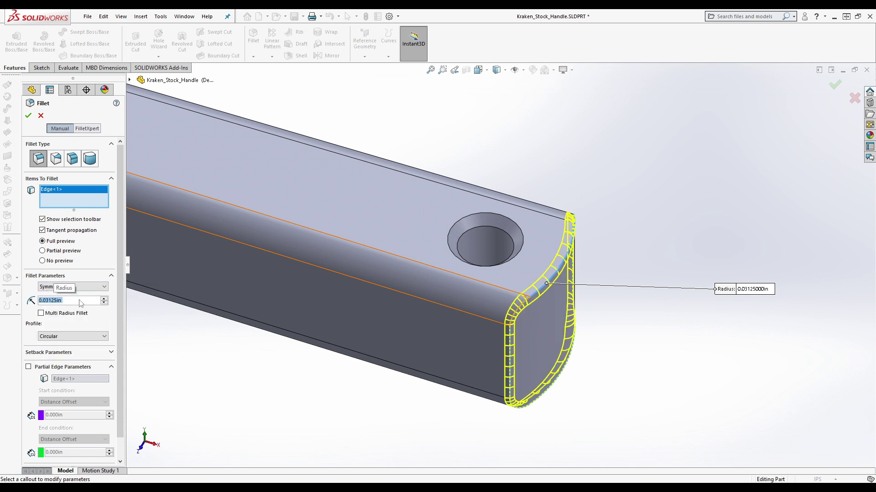
{"action": "type", "text": "1/16"}
{"action": "key", "text": "Return"}
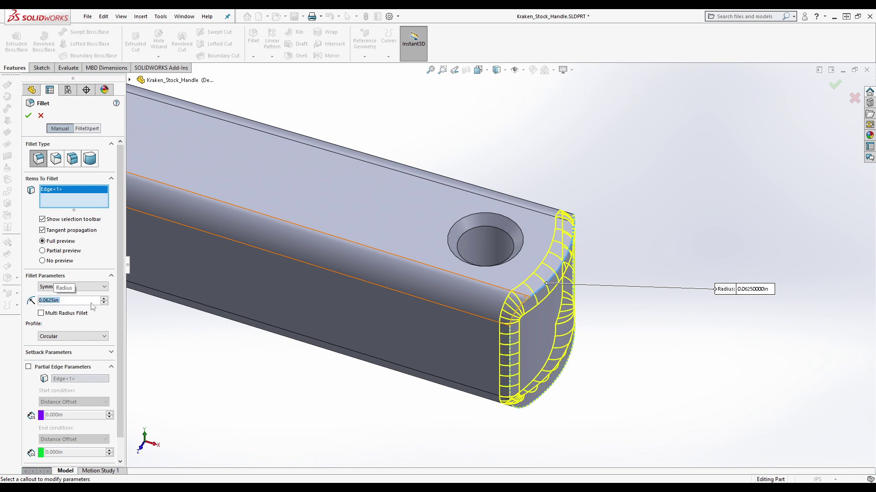
{"action": "left_click", "coordinate": [27, 116]}
{"action": "middle_click_drag", "start_coordinate": [611, 304], "coordinate": [614, 228]}
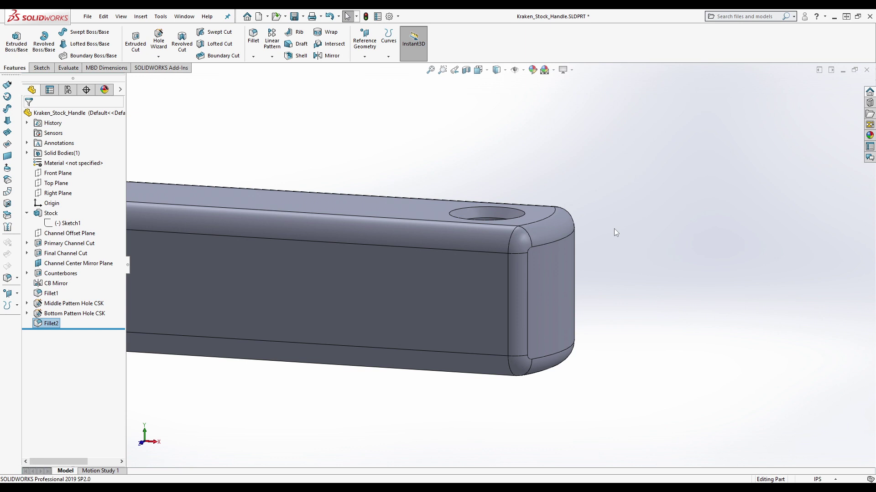
{"action": "left_click", "coordinate": [51, 324]}
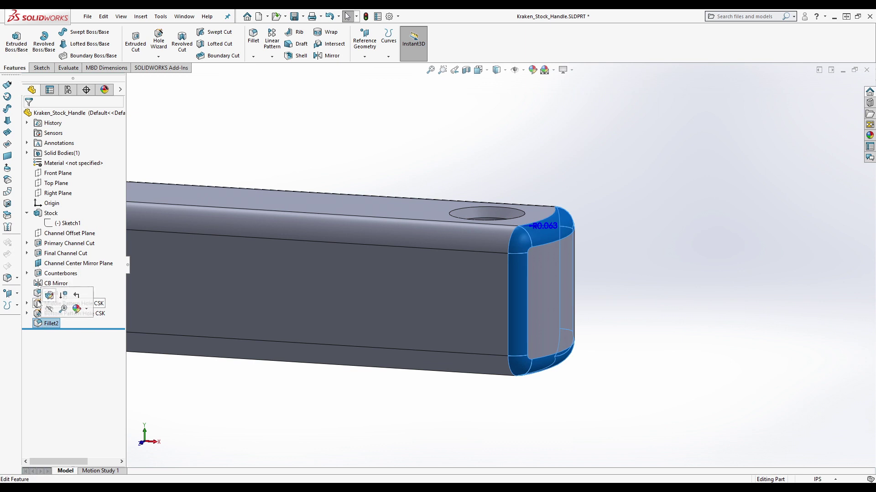
Change Fillet2's radius to 1mm and view the end face from below
{"action": "left_click", "coordinate": [49, 295]}
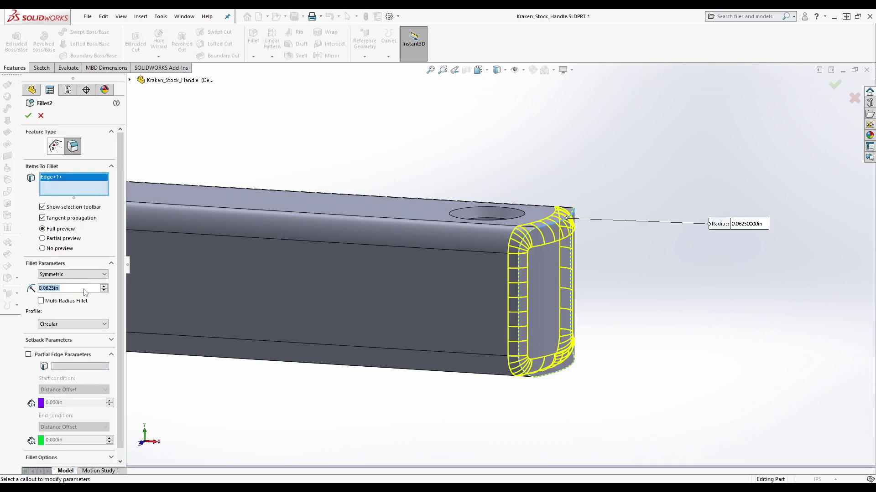
{"action": "type", "text": "1mm"}
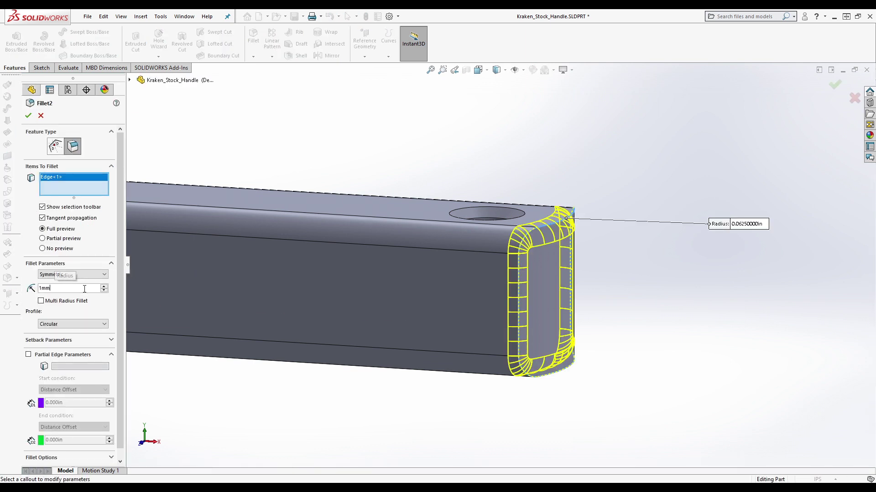
{"action": "key", "text": "Return"}
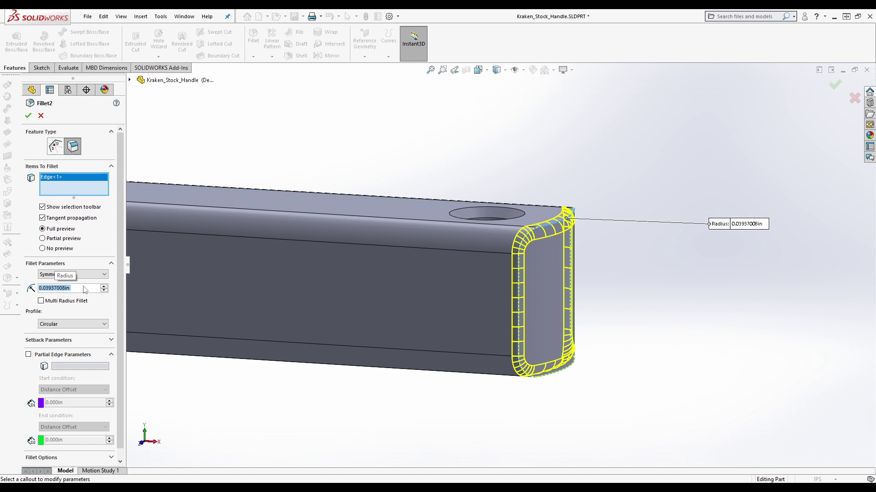
{"action": "left_click", "coordinate": [28, 116]}
{"action": "middle_click_drag", "start_coordinate": [590, 271], "coordinate": [604, 307]}
{"action": "scroll", "coordinate": [602, 315], "scroll_direction": "up", "scroll_amount": 5}
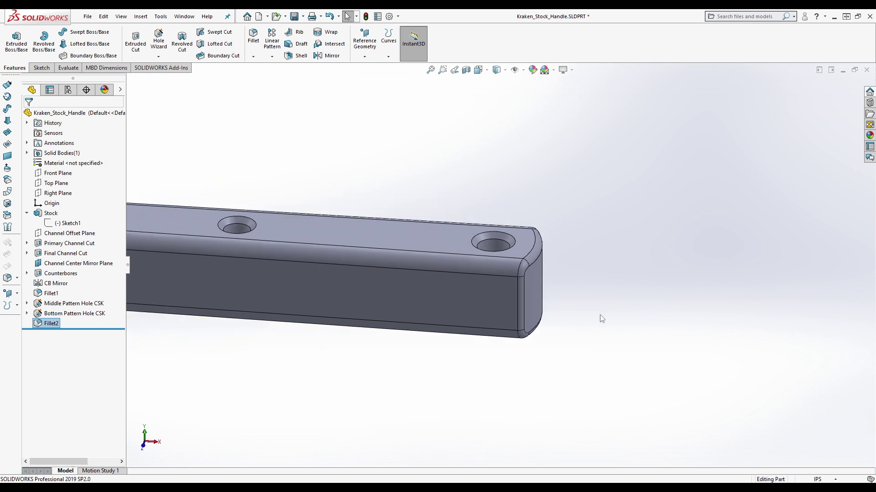
{"action": "scroll", "coordinate": [475, 237], "scroll_direction": "down", "scroll_amount": 5}
{"action": "middle_click_drag", "start_coordinate": [623, 319], "coordinate": [595, 280]}
{"action": "scroll", "coordinate": [595, 280], "scroll_direction": "up", "scroll_amount": 6}
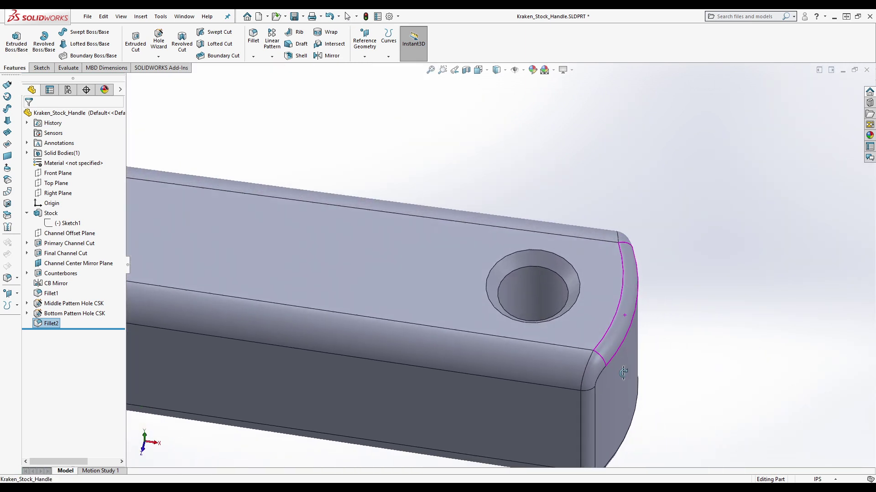
{"action": "scroll", "coordinate": [506, 251], "scroll_direction": "up", "scroll_amount": 2}
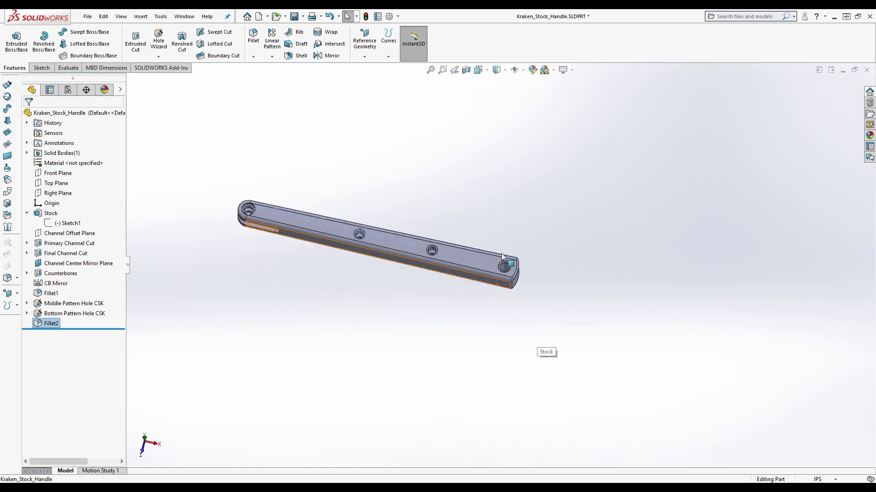
{"action": "scroll", "coordinate": [508, 253], "scroll_direction": "down", "scroll_amount": 8}
{"action": "middle_click_drag", "start_coordinate": [518, 349], "coordinate": [520, 378]}
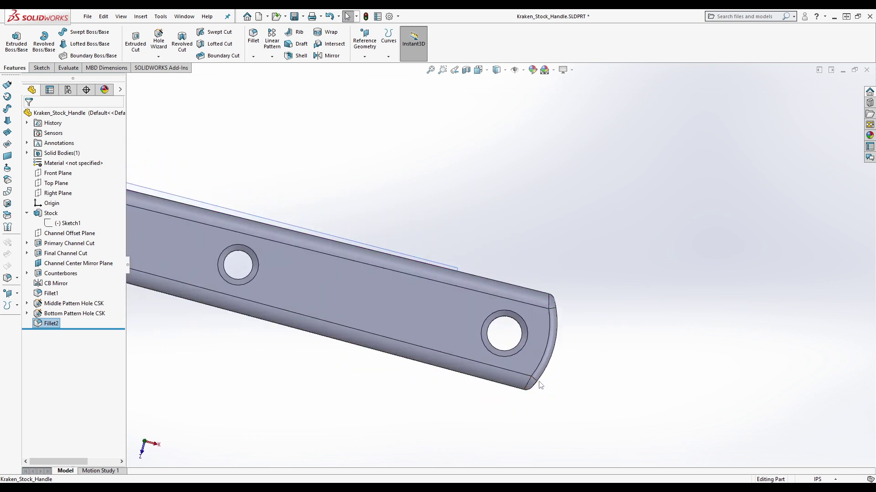
{"action": "scroll", "coordinate": [542, 382], "scroll_direction": "up", "scroll_amount": 3}
{"action": "scroll", "coordinate": [534, 368], "scroll_direction": "down", "scroll_amount": 4}
{"action": "scroll", "coordinate": [563, 287], "scroll_direction": "up", "scroll_amount": 5}
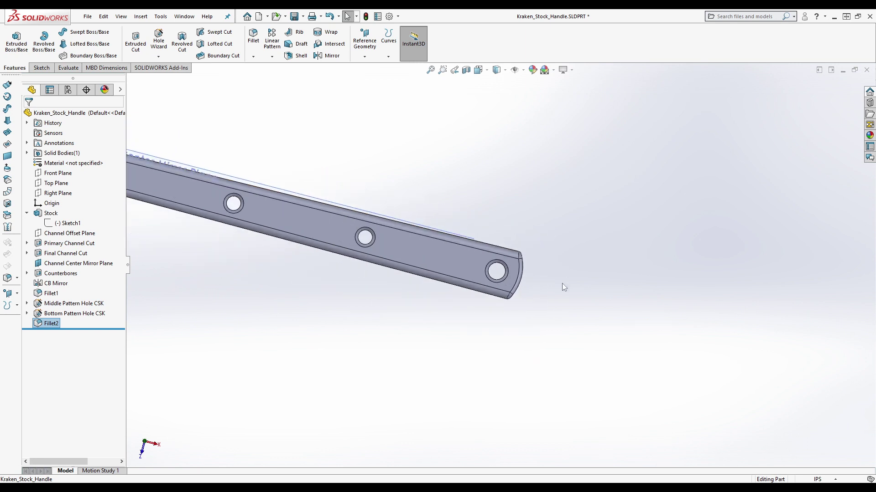
{"action": "scroll", "coordinate": [337, 259], "scroll_direction": "down", "scroll_amount": 6}
{"action": "scroll", "coordinate": [356, 267], "scroll_direction": "up", "scroll_amount": 2}
{"action": "middle_click_drag", "start_coordinate": [372, 272], "coordinate": [314, 223]}
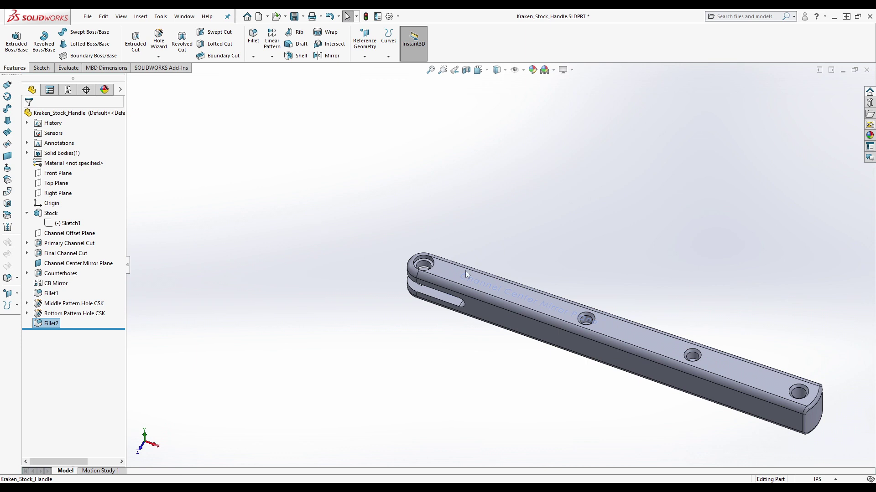
{"action": "scroll", "coordinate": [662, 337], "scroll_direction": "down", "scroll_amount": 3}
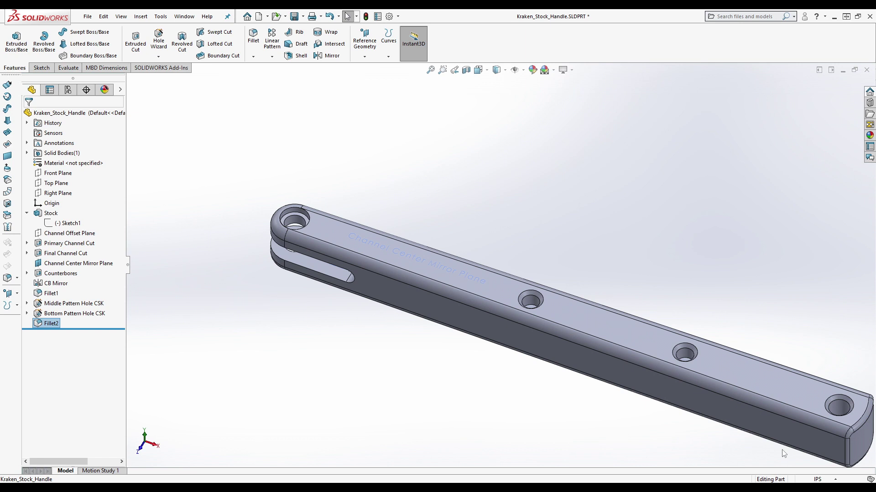
{"action": "left_click", "coordinate": [734, 287]}
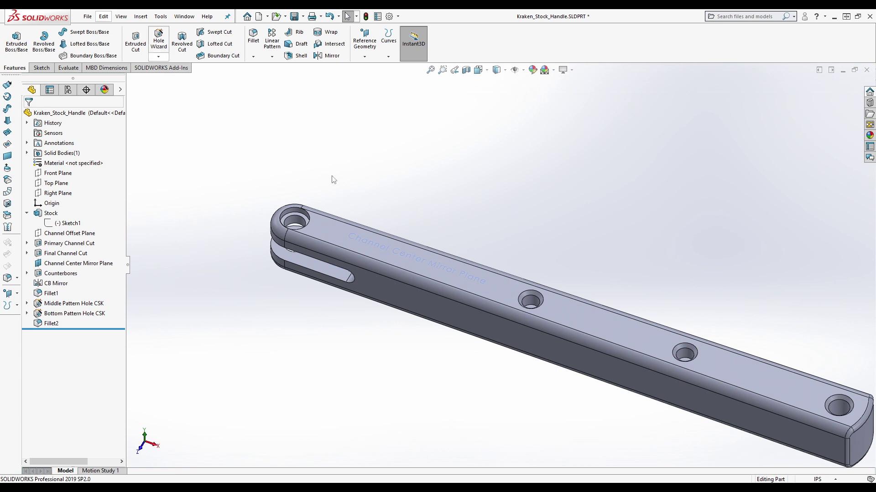
{"action": "middle_click_drag", "start_coordinate": [735, 279], "coordinate": [680, 253]}
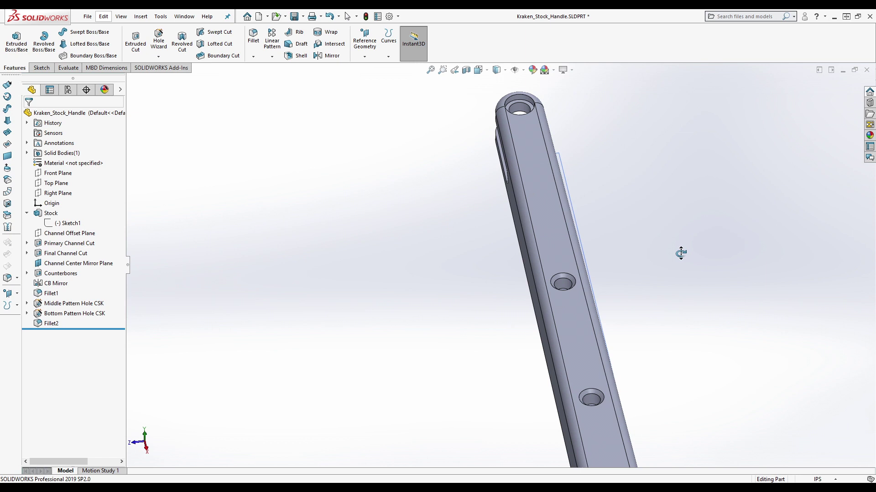
{"action": "key", "text": "Escape"}
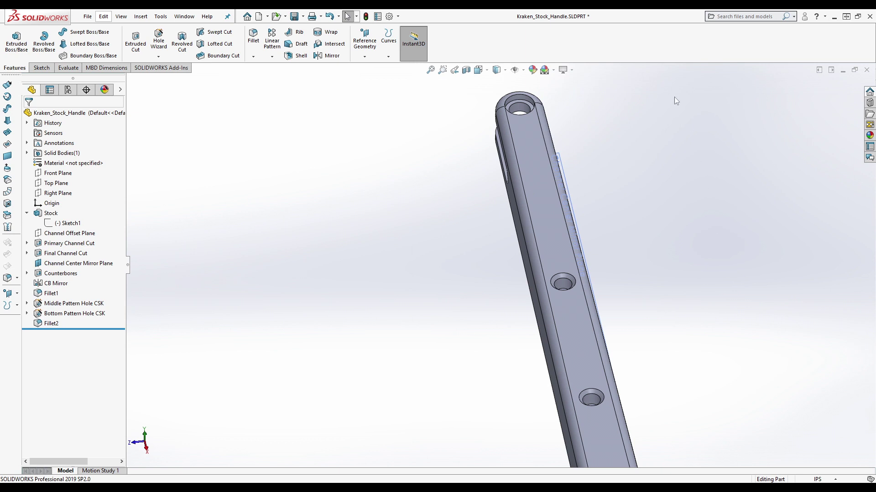
{"action": "key", "text": "ctrl+2"}
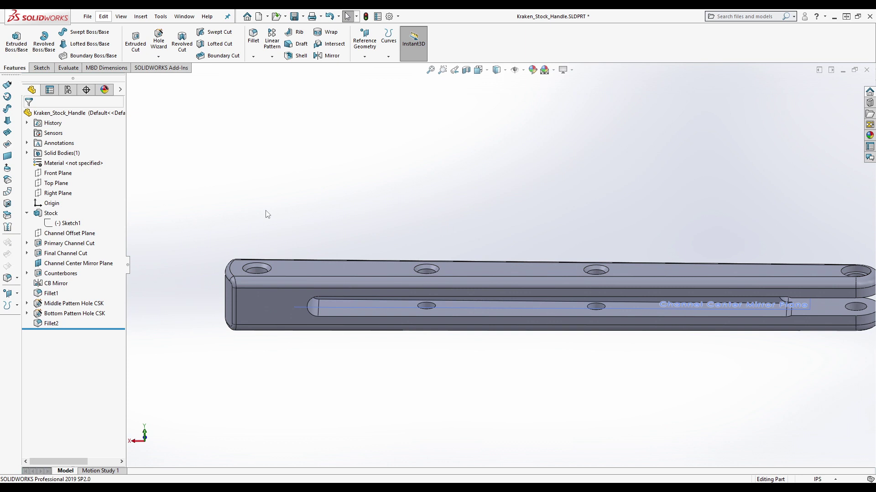
{"action": "left_click", "coordinate": [42, 69]}
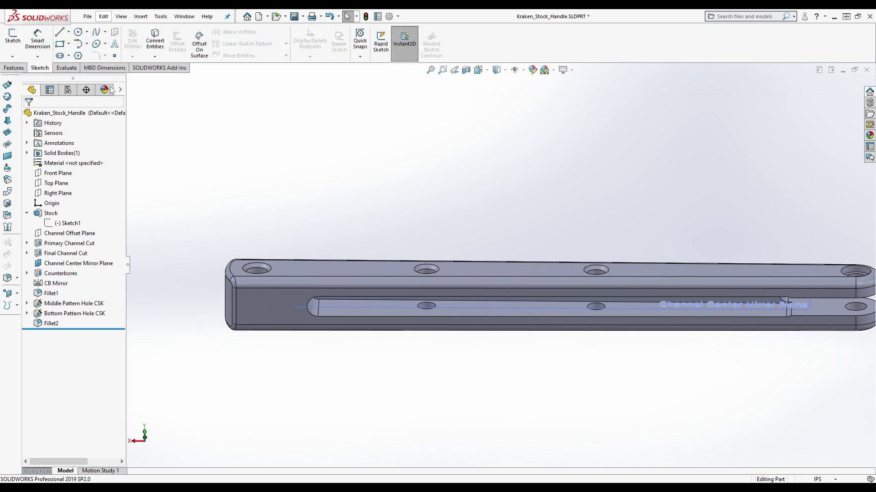
Start a new sketch on the bar's top face
{"action": "left_click", "coordinate": [15, 42]}
{"action": "left_click", "coordinate": [299, 273]}
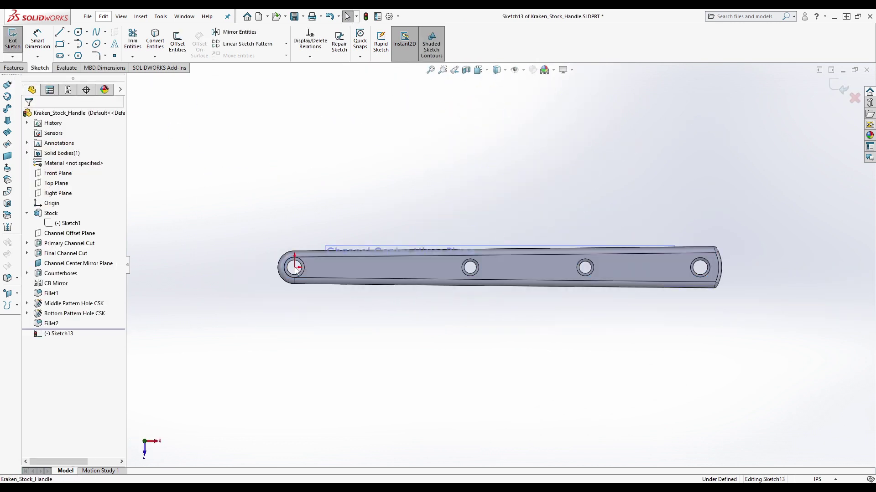
{"action": "scroll", "coordinate": [631, 247], "scroll_direction": "down", "scroll_amount": 5}
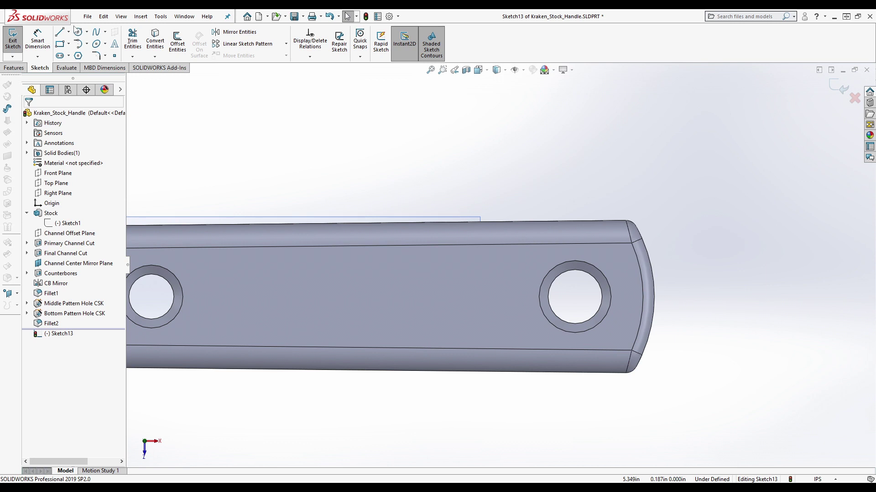
Draw a vertical construction line just past the bar's rounded right end
{"action": "left_click", "coordinate": [59, 32]}
{"action": "left_click", "coordinate": [42, 219]}
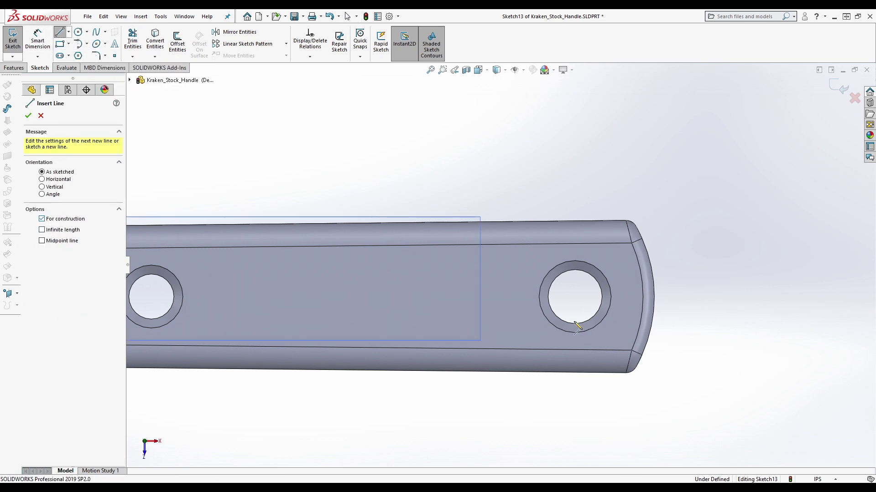
{"action": "left_click", "coordinate": [679, 386]}
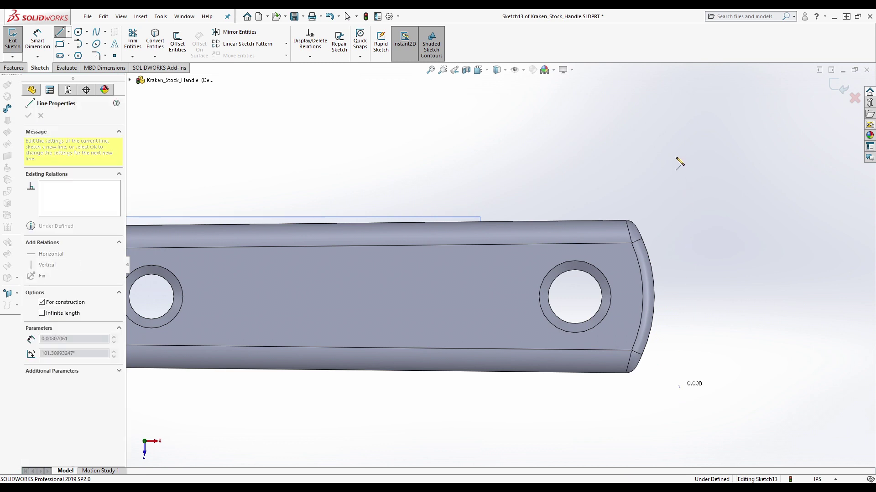
{"action": "left_click", "coordinate": [679, 150]}
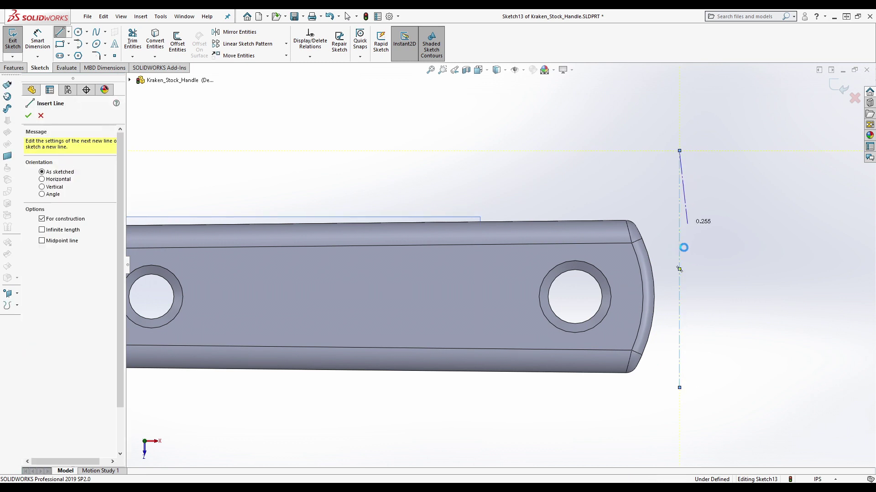
{"action": "key", "text": "Escape"}
{"action": "left_click", "coordinate": [679, 249]}
Make the vertical construction line infinite and tangent to the rounded end arc
{"action": "left_click", "coordinate": [42, 271]}
{"action": "left_click", "coordinate": [784, 244]}
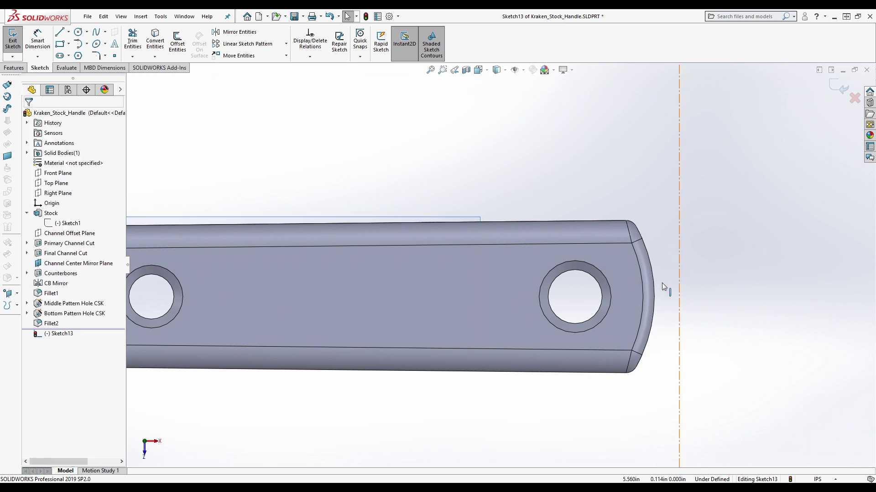
{"action": "left_click", "coordinate": [679, 294]}
{"action": "left_click", "coordinate": [652, 297], "text": "ctrl"}
{"action": "left_click", "coordinate": [31, 263]}
{"action": "left_click", "coordinate": [673, 254]}
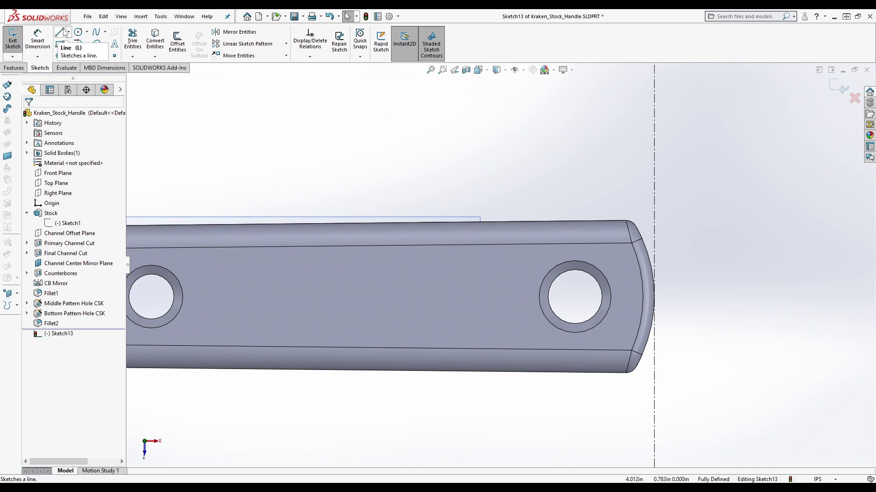
Draw a horizontal construction line leftward from the vertical construction line
{"action": "left_click", "coordinate": [78, 31]}
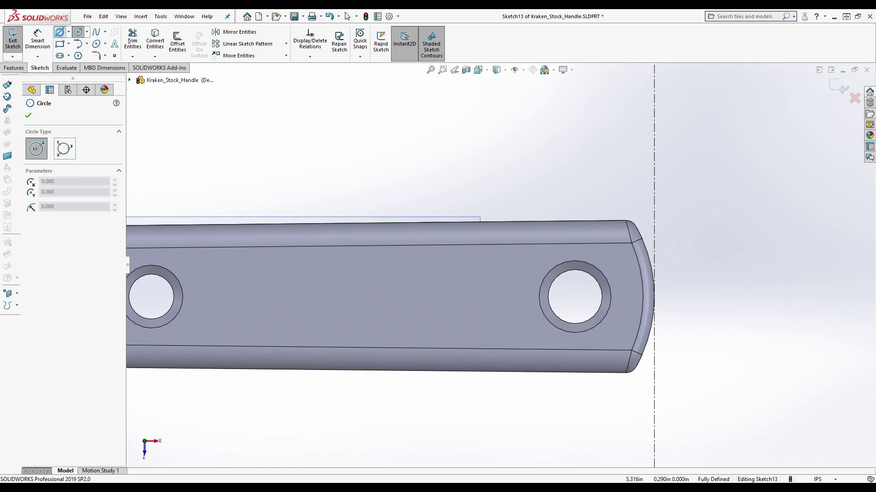
{"action": "left_click", "coordinate": [61, 34]}
{"action": "left_click", "coordinate": [42, 219]}
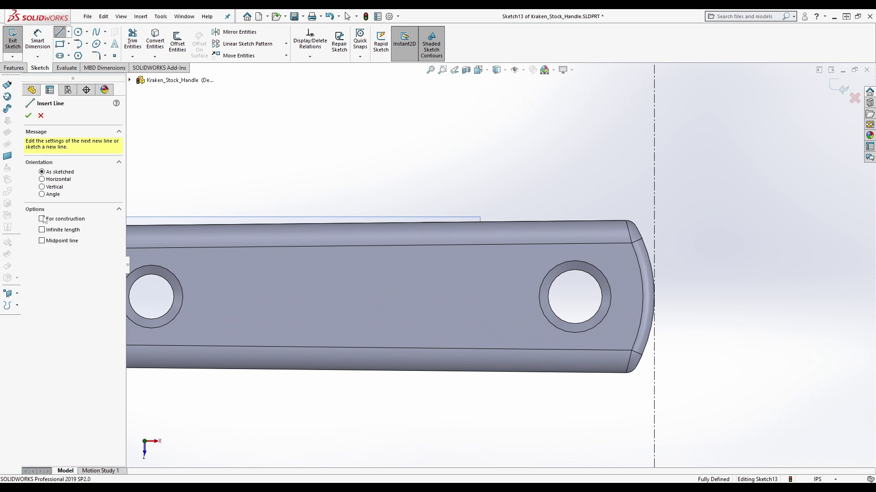
{"action": "left_click", "coordinate": [655, 201]}
{"action": "left_click", "coordinate": [235, 205]}
{"action": "key", "text": "Escape"}
Make the horizontal construction line infinite and parallel to the bar's top edge
{"action": "left_click", "coordinate": [445, 203]}
{"action": "left_click", "coordinate": [42, 270]}
{"action": "left_click", "coordinate": [406, 157]}
{"action": "left_click", "coordinate": [568, 202]}
{"action": "left_click", "coordinate": [562, 221], "text": "ctrl"}
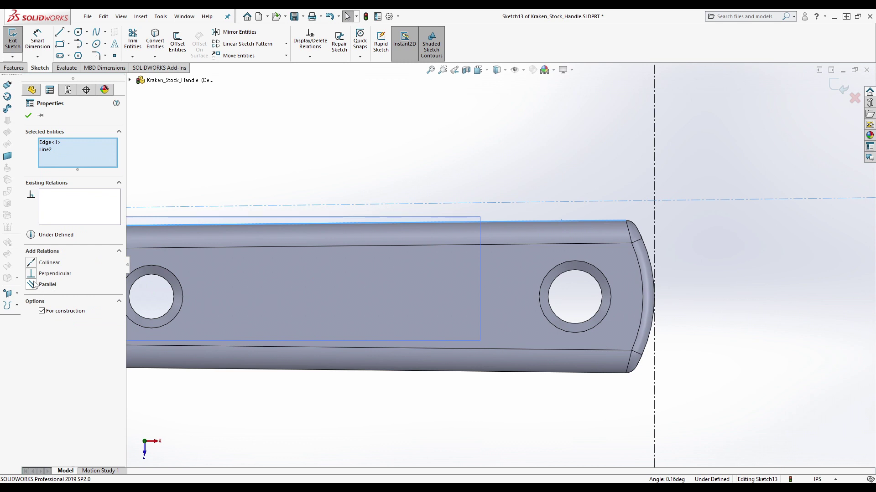
{"action": "left_click", "coordinate": [36, 284]}
{"action": "left_click", "coordinate": [692, 220]}
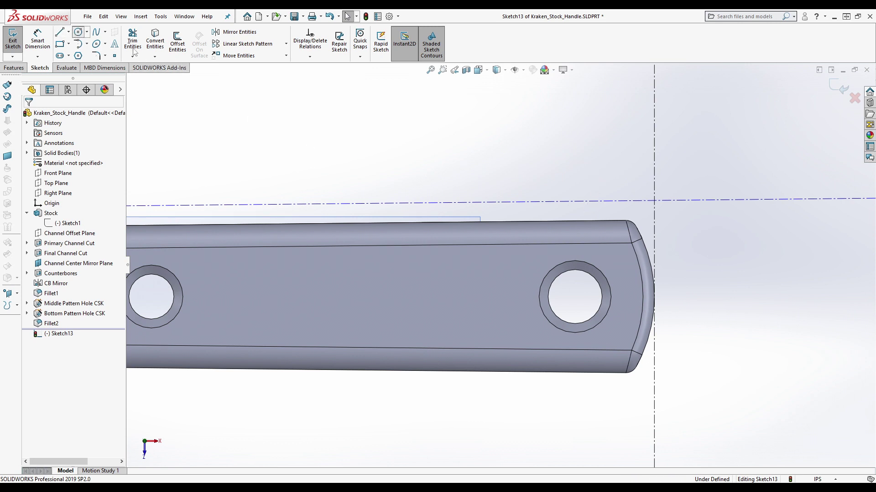
Sketch a circle centred on the horizontal construction line and dimension its diameter to 0.125
{"action": "left_click", "coordinate": [79, 31]}
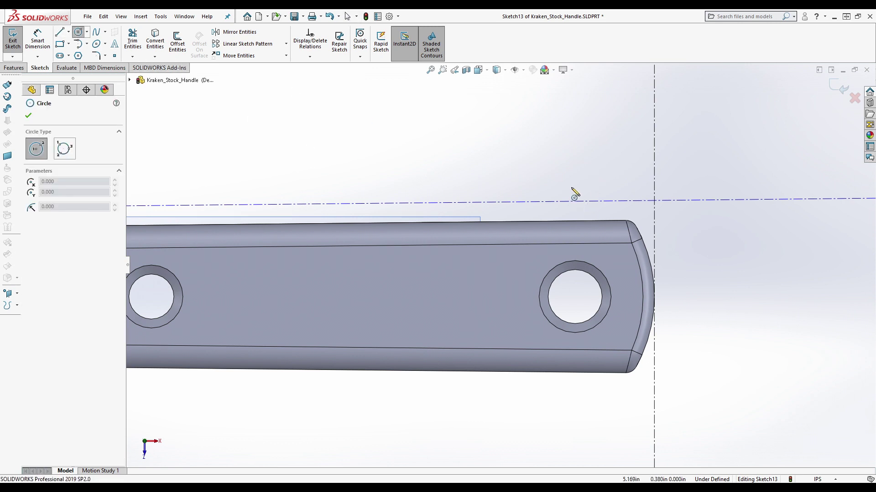
{"action": "left_click", "coordinate": [590, 201]}
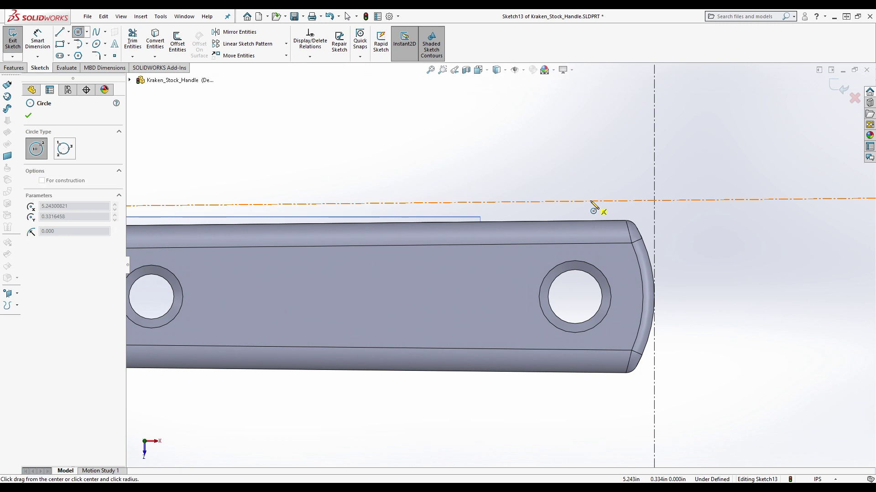
{"action": "left_click", "coordinate": [605, 201]}
{"action": "key", "text": "d"}
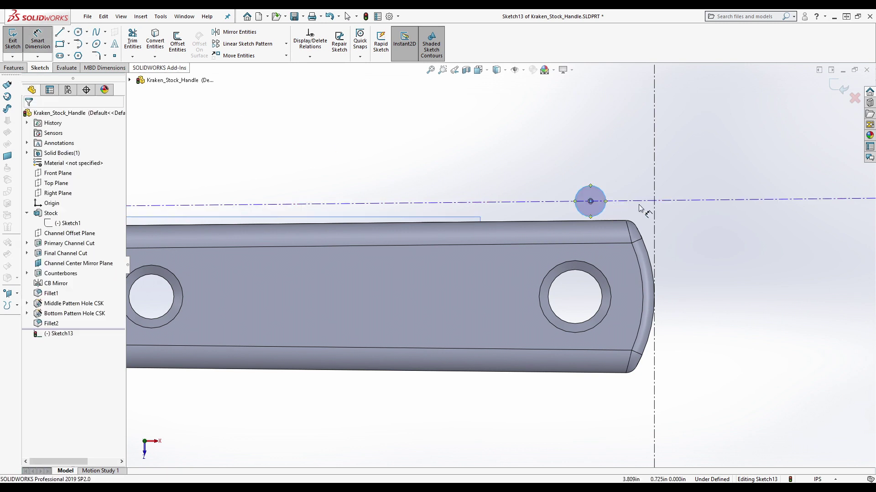
{"action": "left_click", "coordinate": [597, 187]}
{"action": "left_click", "coordinate": [631, 142]}
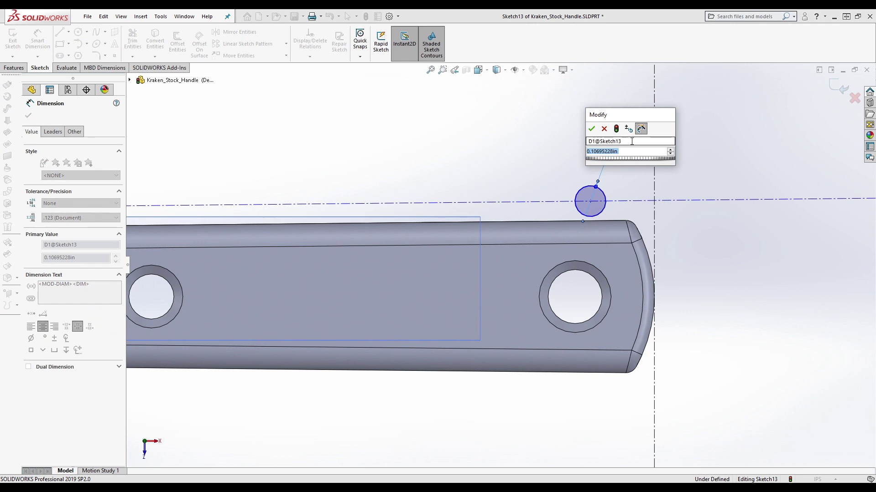
{"action": "type", "text": ".125"}
{"action": "key", "text": "Return"}
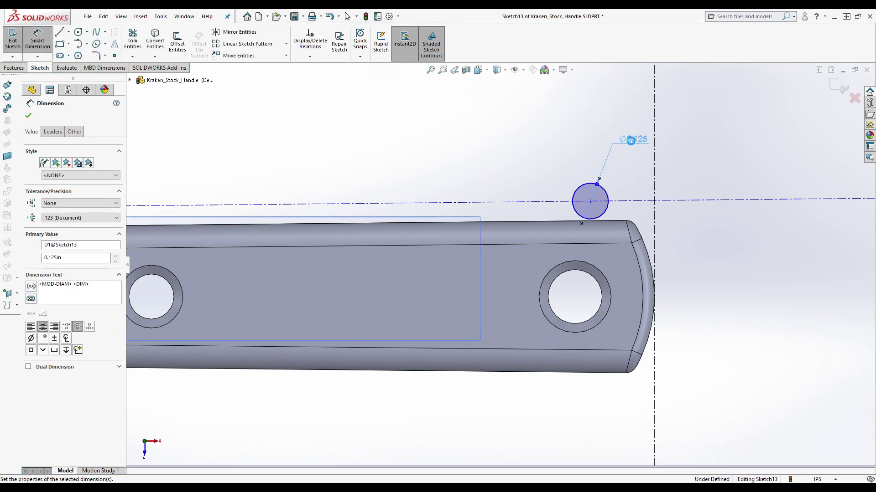
{"action": "key", "text": "Escape"}
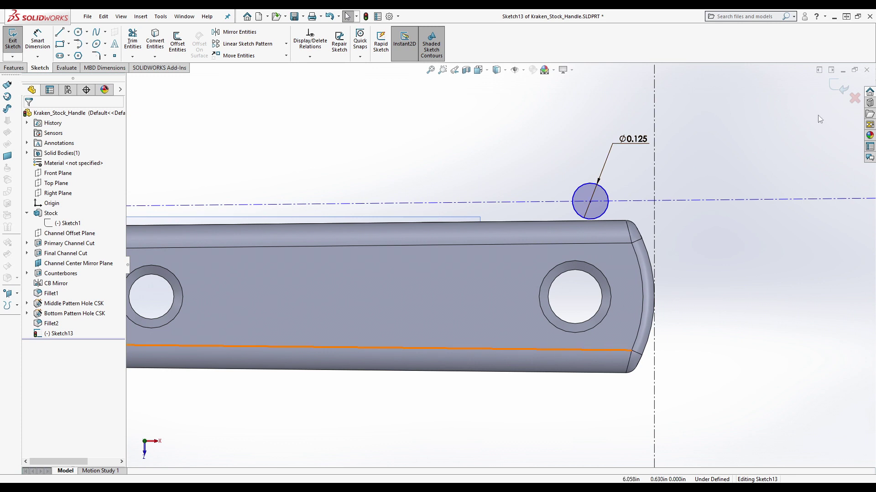
{"action": "left_click", "coordinate": [37, 41]}
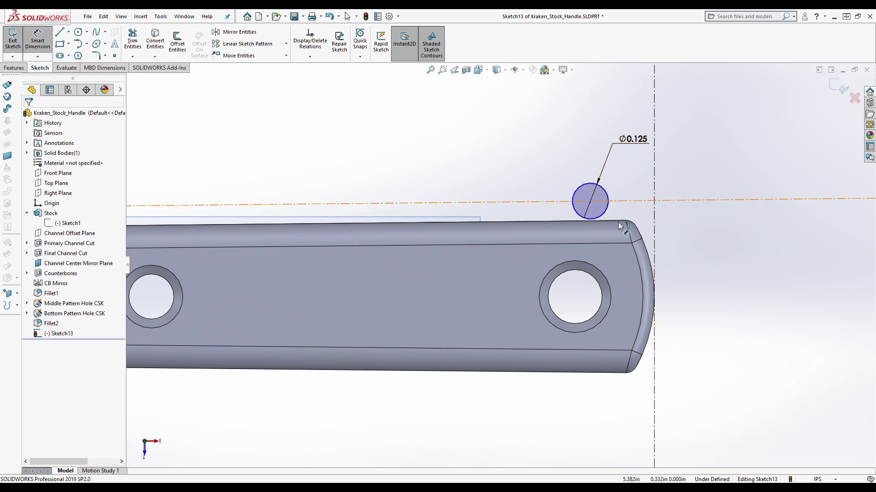
Dimension the horizontal centerline 0.055 in above the handle's top edge
{"action": "left_click", "coordinate": [634, 201]}
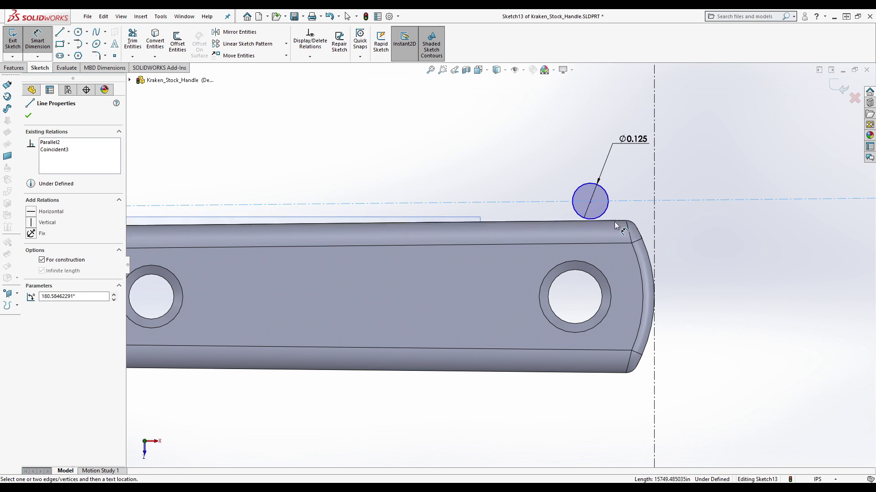
{"action": "left_click", "coordinate": [614, 222]}
{"action": "left_click", "coordinate": [683, 214]}
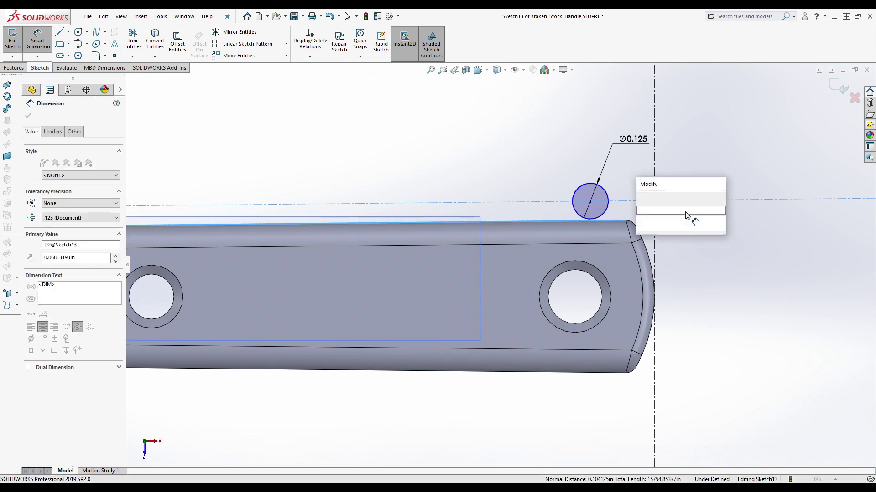
{"action": "type", "text": "0.0625"}
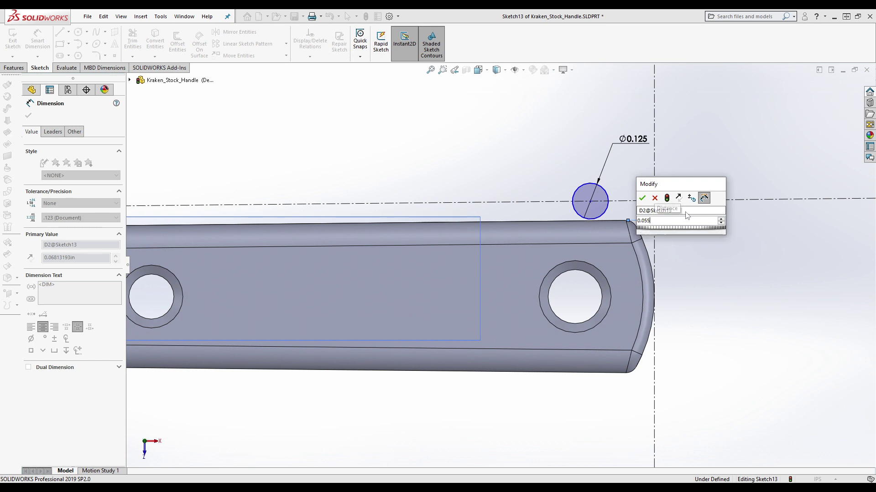
{"action": "key", "text": "Return"}
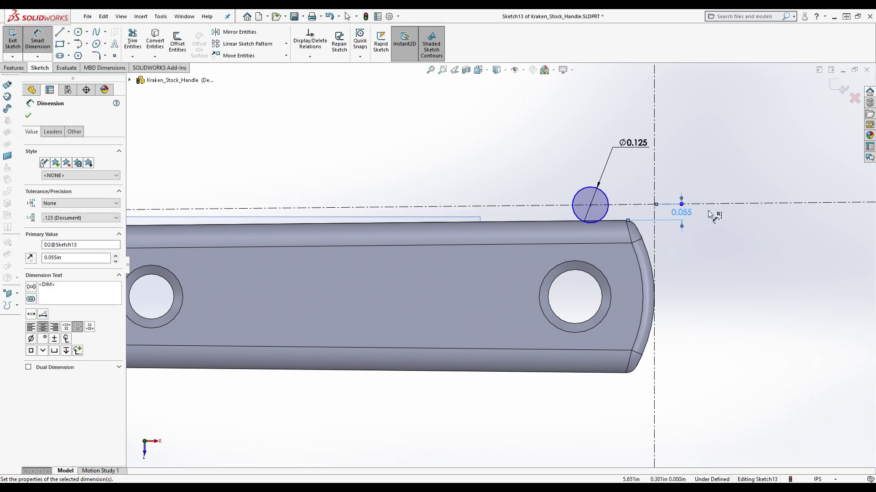
{"action": "scroll", "coordinate": [657, 188], "scroll_direction": "down", "scroll_amount": 3}
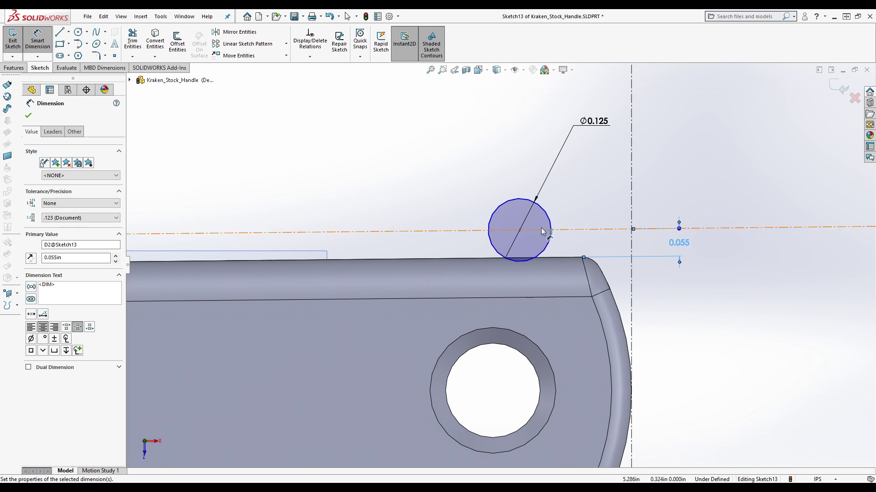
{"action": "key", "text": "Escape"}
{"action": "left_click", "coordinate": [36, 35]}
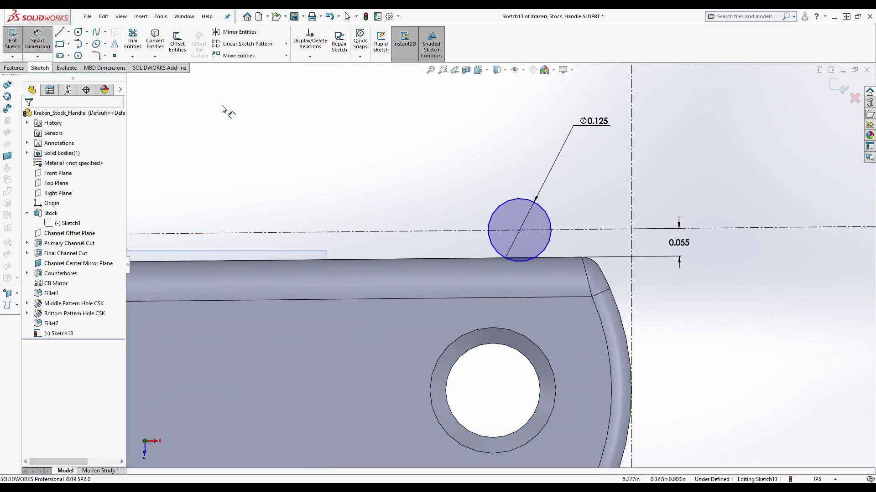
{"action": "left_click", "coordinate": [520, 231]}
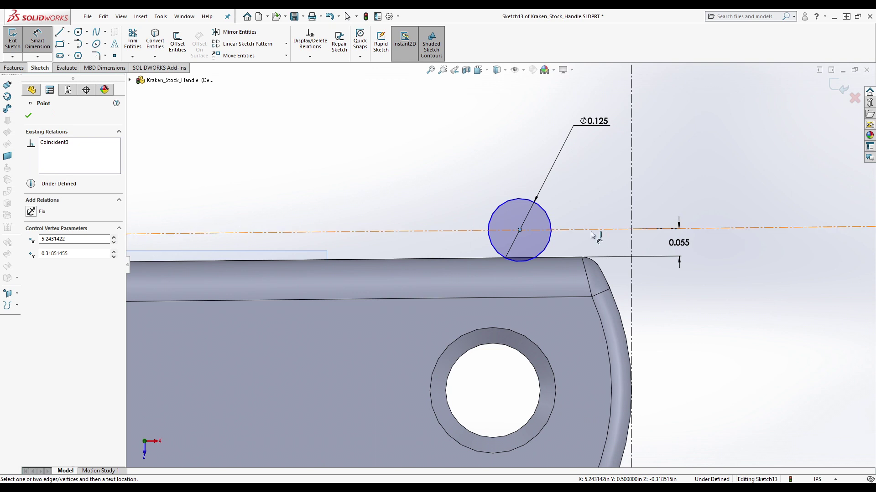
Try a circle-centre-to-vertical-centerline dimension, cancel it, and switch to construction lines
{"action": "left_click", "coordinate": [632, 226]}
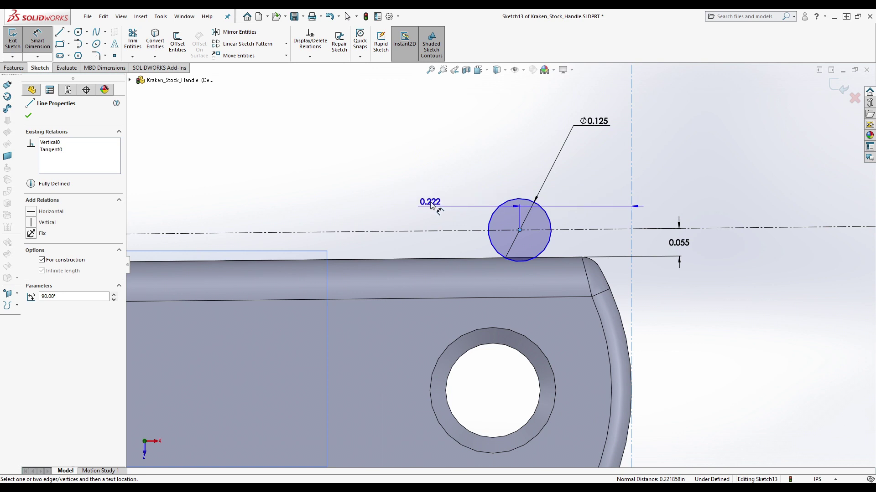
{"action": "key", "text": "Escape"}
{"action": "left_click", "coordinate": [60, 32]}
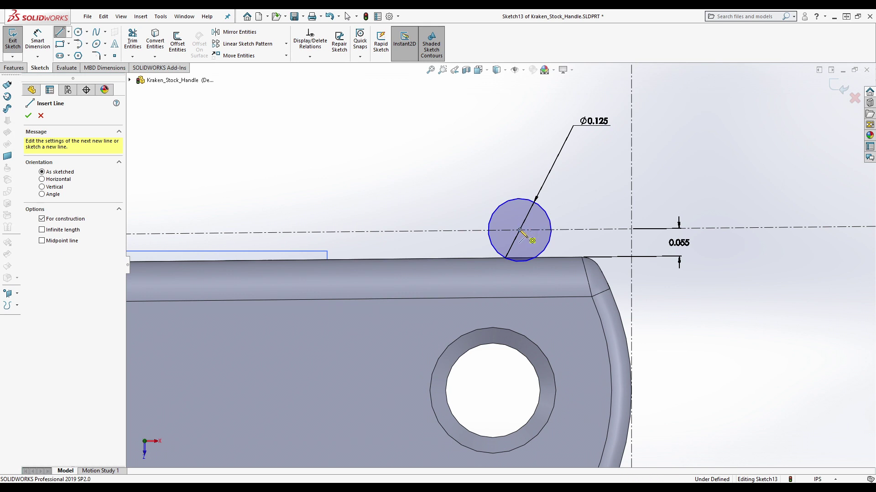
Draw two trial construction lines from the circle centre and make them perpendicular
{"action": "left_click", "coordinate": [520, 230]}
{"action": "left_click", "coordinate": [510, 165]}
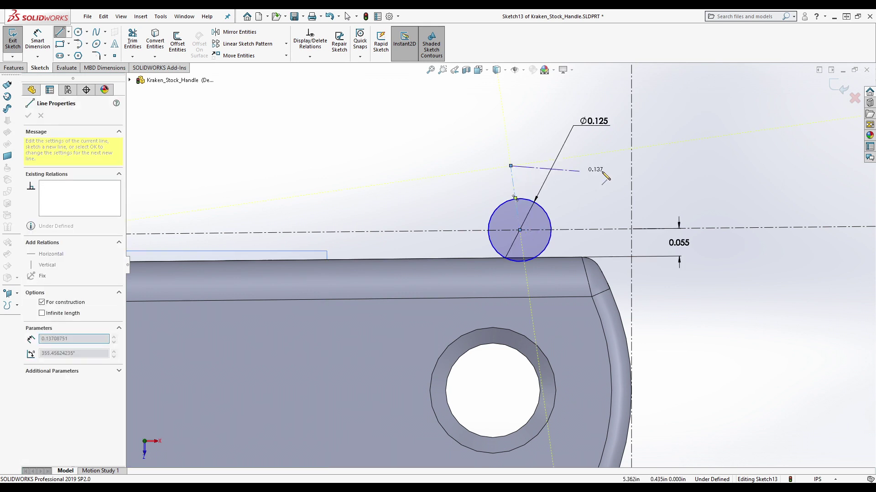
{"action": "left_click", "coordinate": [631, 156]}
{"action": "key", "text": "Escape"}
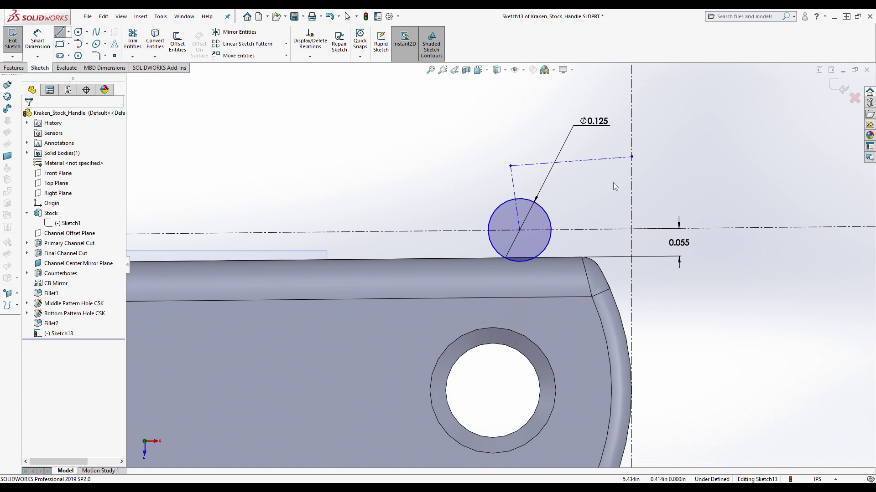
{"action": "left_click", "coordinate": [514, 187]}
{"action": "left_click", "coordinate": [570, 161], "text": "ctrl"}
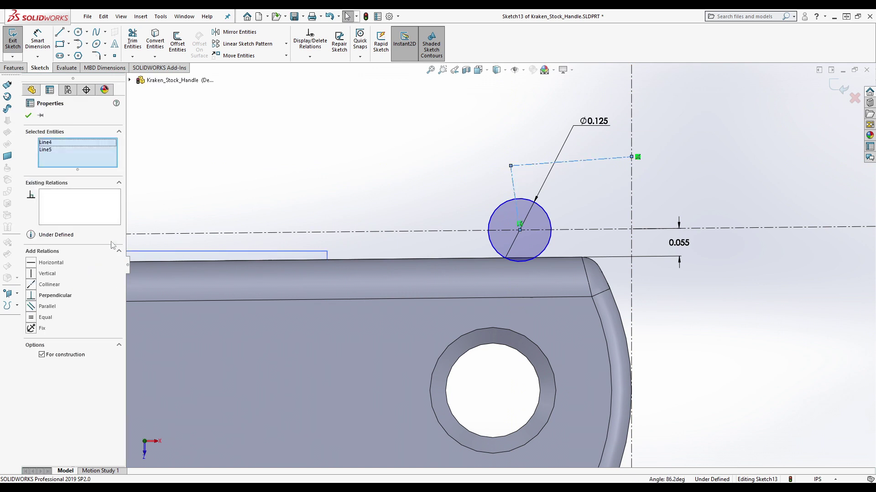
{"action": "left_click", "coordinate": [27, 295]}
{"action": "left_click", "coordinate": [686, 184]}
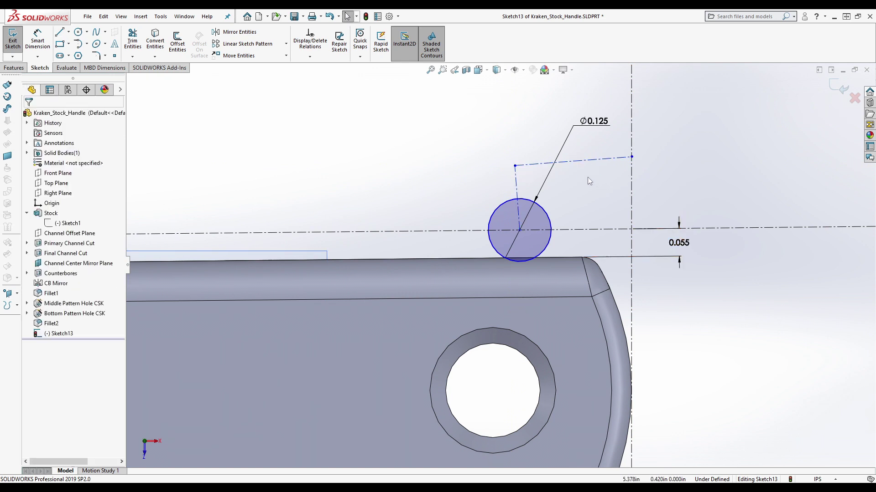
Delete both trial construction lines and place a sketch point where the centerlines cross
{"action": "left_click", "coordinate": [593, 164]}
{"action": "left_click", "coordinate": [596, 229], "text": "ctrl"}
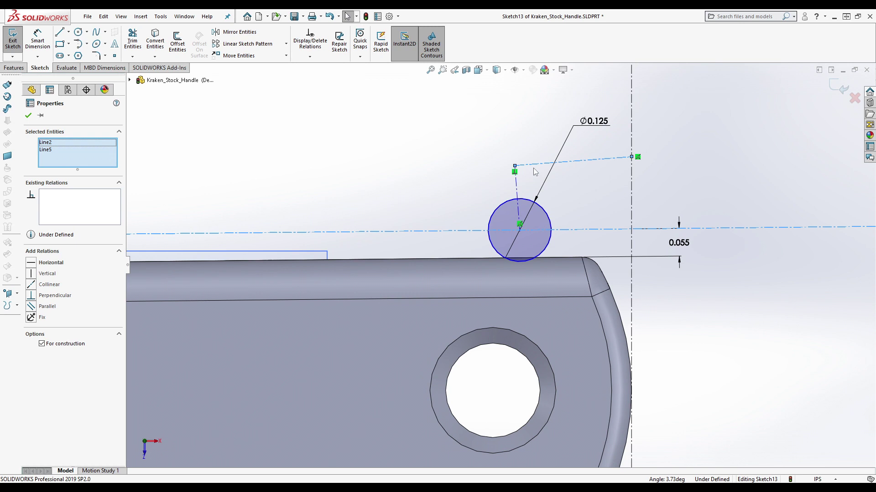
{"action": "right_click", "coordinate": [594, 167]}
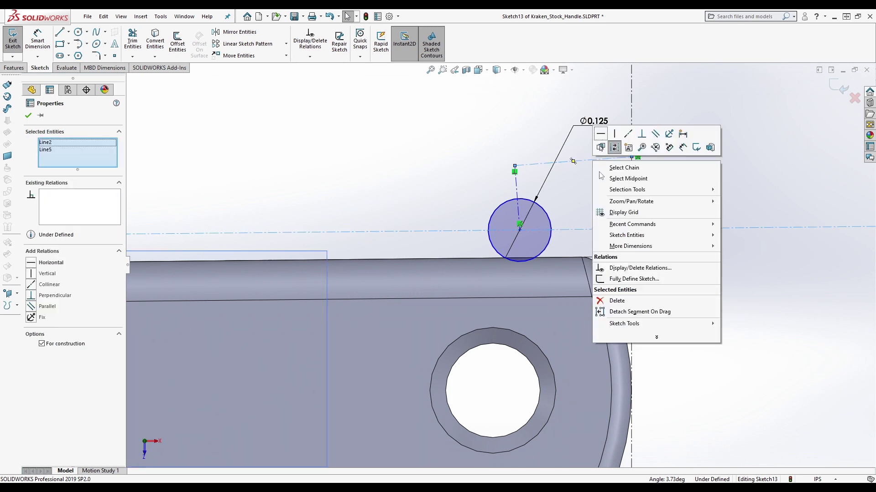
{"action": "left_click", "coordinate": [618, 302]}
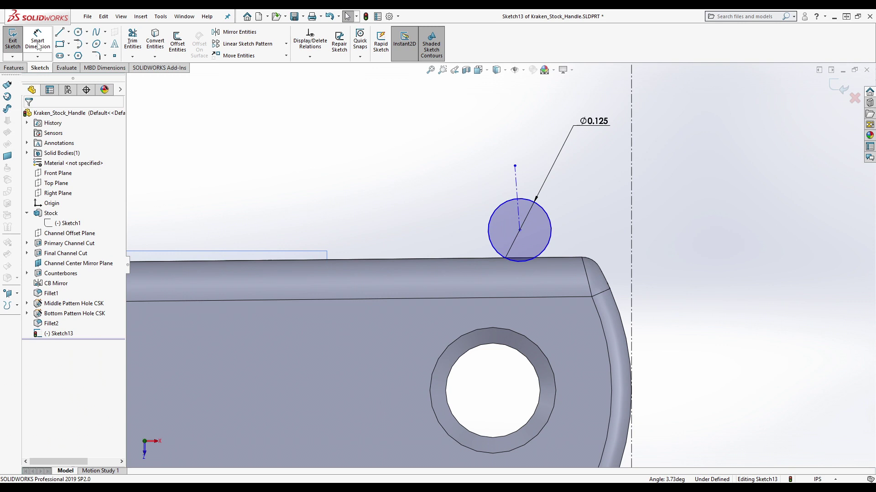
{"action": "key", "text": "ctrl+z"}
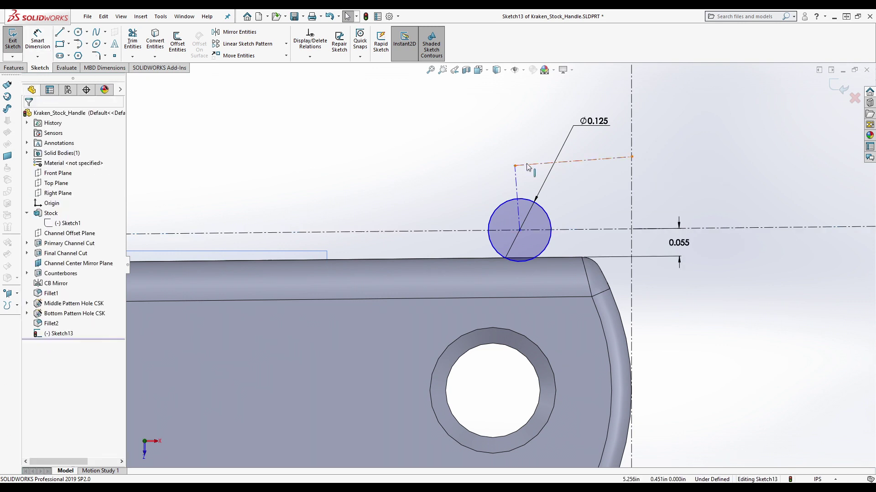
{"action": "right_click", "coordinate": [525, 167]}
{"action": "left_click", "coordinate": [549, 303]}
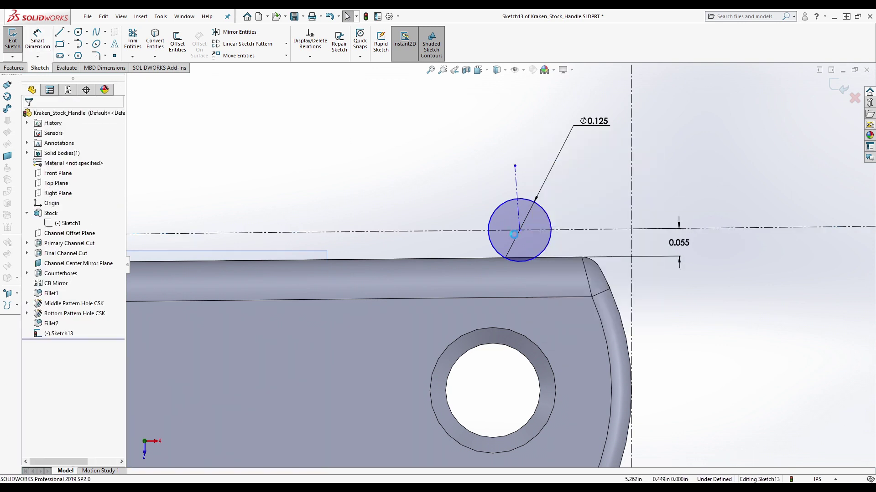
{"action": "right_click", "coordinate": [516, 179]}
{"action": "left_click", "coordinate": [545, 307]}
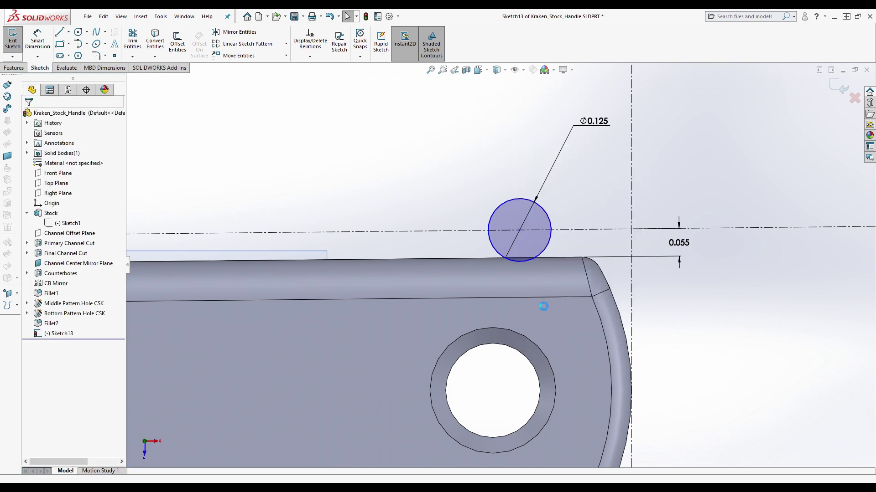
{"action": "scroll", "coordinate": [468, 204], "scroll_direction": "up", "scroll_amount": 1}
{"action": "left_click", "coordinate": [114, 55]}
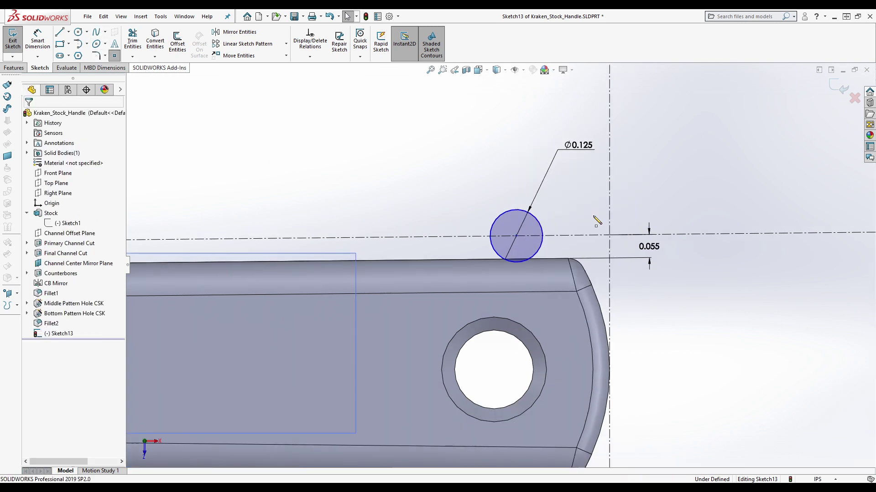
{"action": "left_click", "coordinate": [609, 235]}
Dimension the circle centre 0.200 from the centerline-intersection point, placing the dimension above the circle
{"action": "key", "text": "Escape"}
{"action": "left_click", "coordinate": [28, 40]}
{"action": "left_click", "coordinate": [516, 236]}
{"action": "left_click", "coordinate": [609, 235]}
{"action": "left_click", "coordinate": [434, 219]}
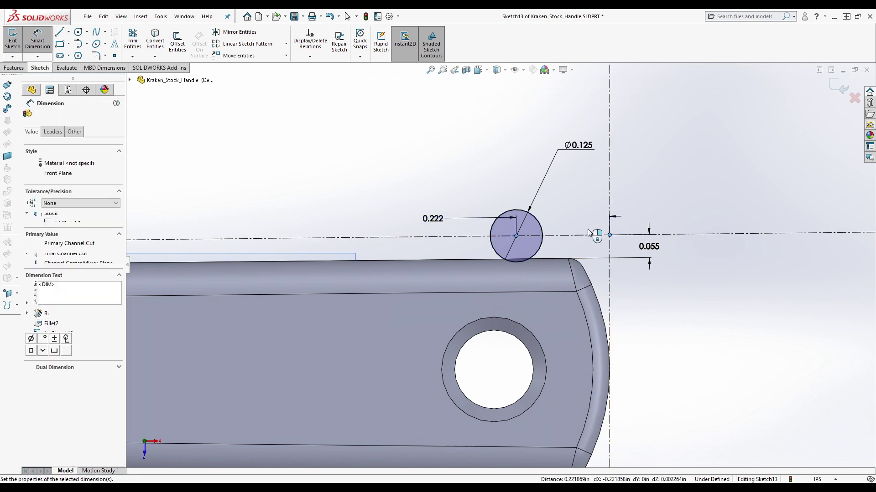
{"action": "type", "text": "0.2"}
{"action": "key", "text": "Return"}
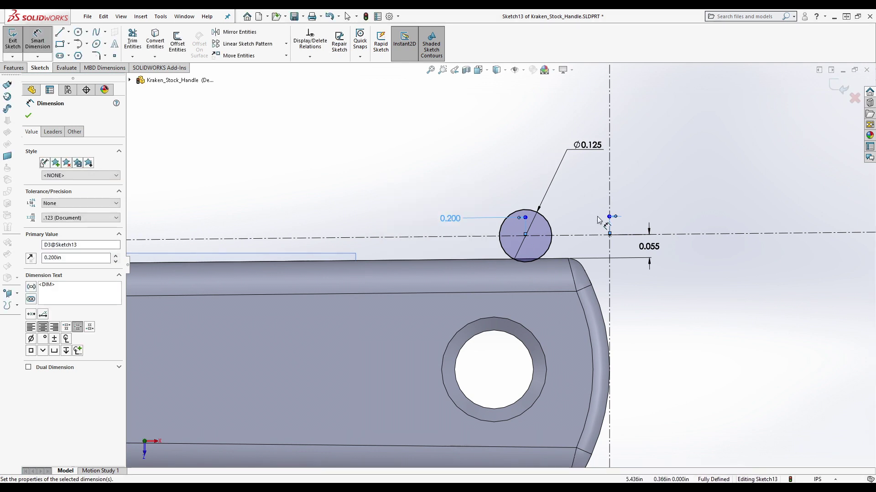
{"action": "scroll", "coordinate": [593, 214], "scroll_direction": "down", "scroll_amount": 2}
{"action": "key", "text": "Escape"}
{"action": "left_click_drag", "start_coordinate": [424, 227], "coordinate": [416, 139]}
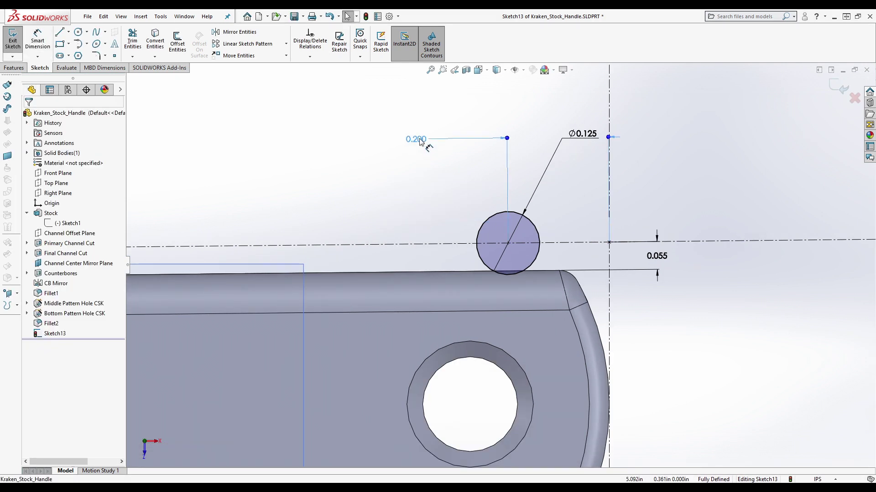
{"action": "left_click", "coordinate": [244, 43]}
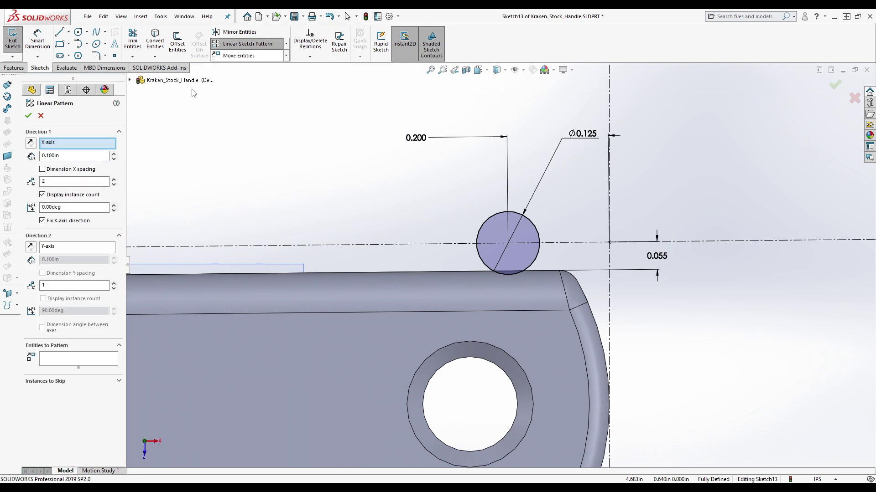
Set the linear sketch pattern to repeat the 0.125 circle with 0.200in spacing
{"action": "right_click", "coordinate": [66, 144]}
{"action": "left_click", "coordinate": [94, 160]}
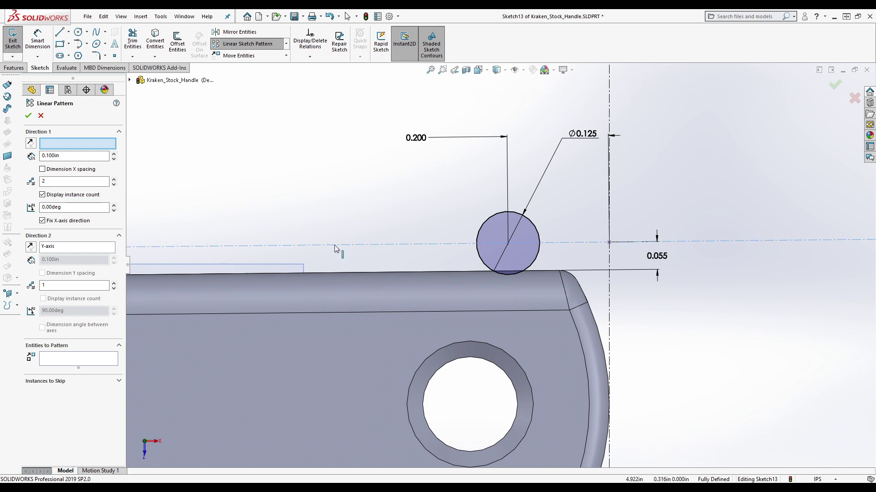
{"action": "scroll", "coordinate": [340, 244], "scroll_direction": "up", "scroll_amount": 2}
{"action": "scroll", "coordinate": [342, 242], "scroll_direction": "up", "scroll_amount": 1}
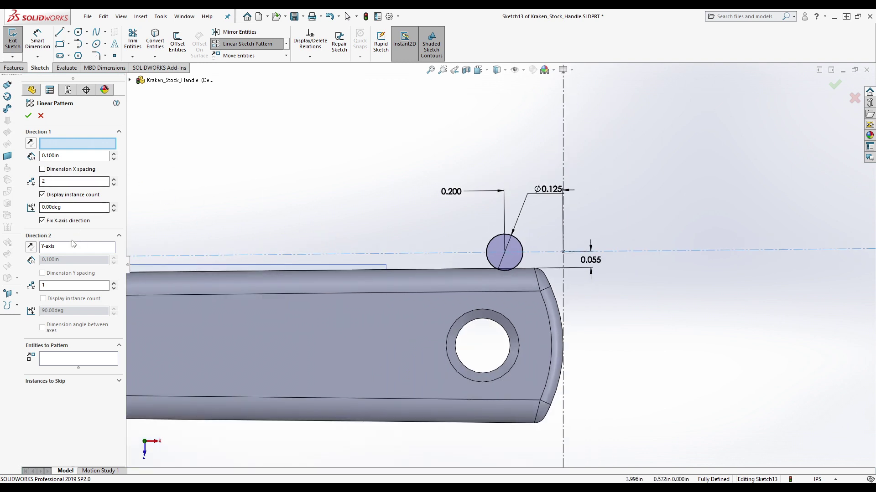
{"action": "left_click", "coordinate": [62, 361]}
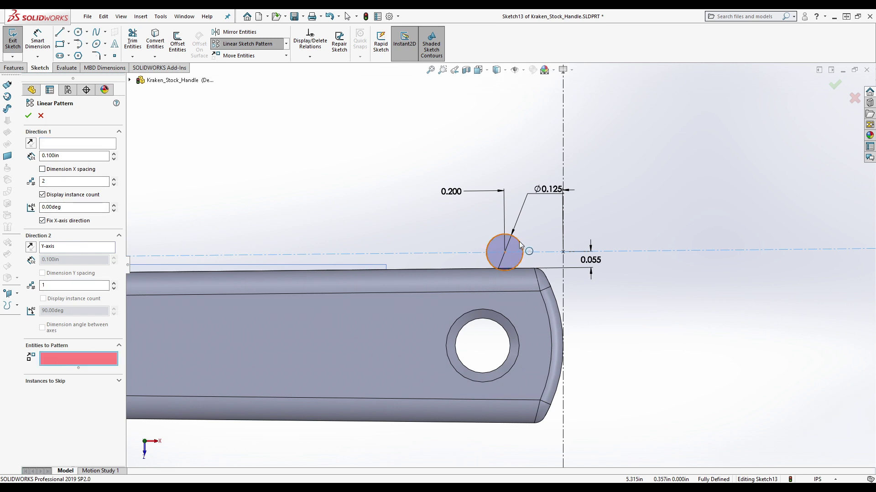
{"action": "left_click", "coordinate": [505, 250]}
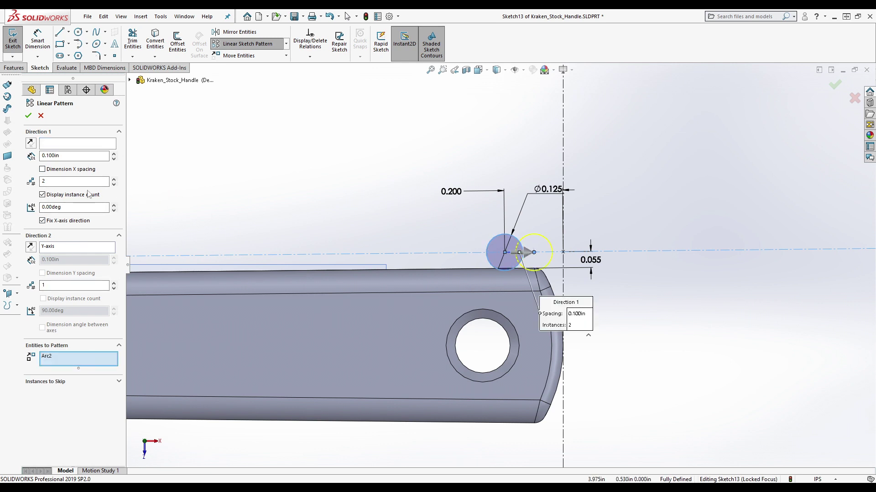
{"action": "left_click", "coordinate": [49, 221]}
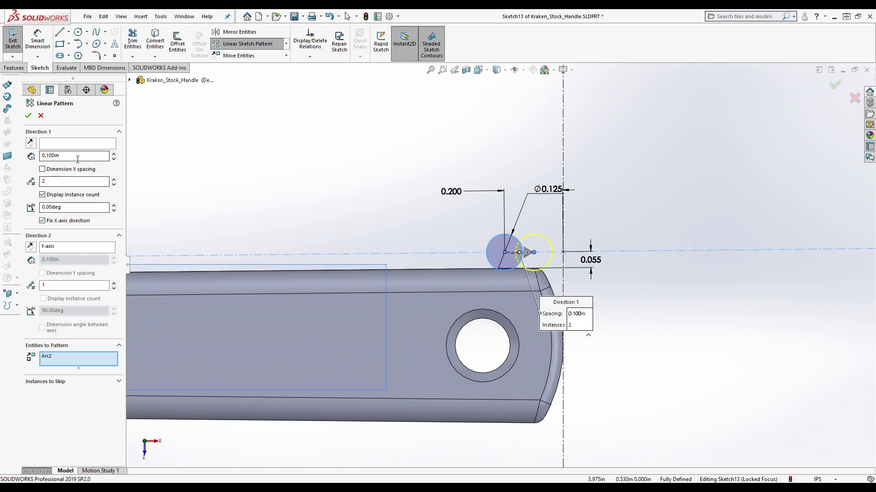
{"action": "left_click", "coordinate": [114, 154]}
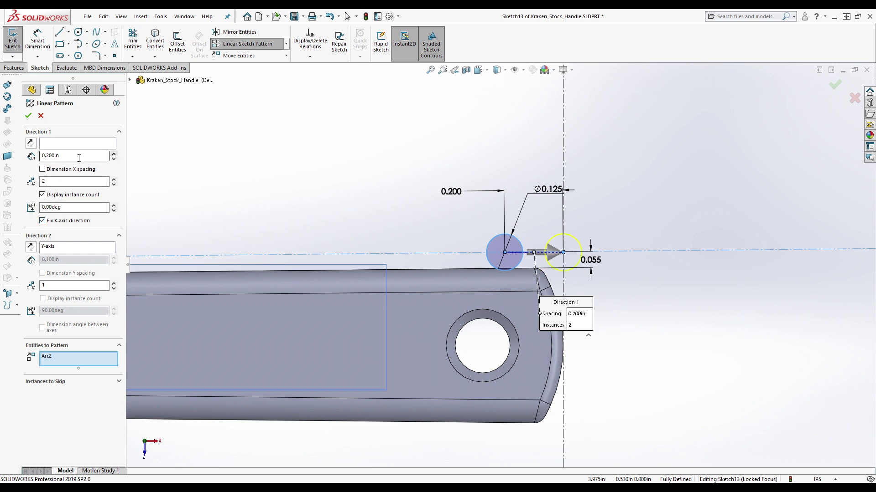
{"action": "left_click", "coordinate": [553, 252]}
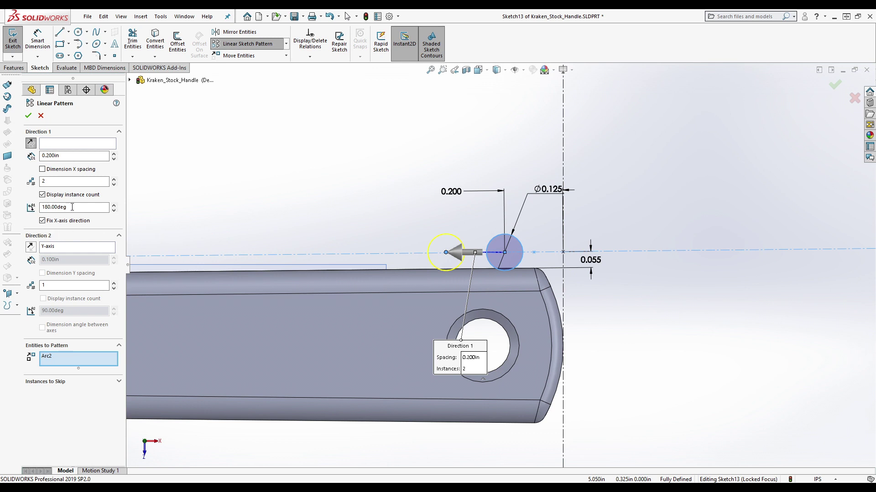
{"action": "scroll", "coordinate": [456, 251], "scroll_direction": "down", "scroll_amount": 10}
{"action": "scroll", "coordinate": [422, 286], "scroll_direction": "up", "scroll_amount": 5}
Set the pattern direction along the handle's edge, reversed to run leftward
{"action": "left_click", "coordinate": [77, 144]}
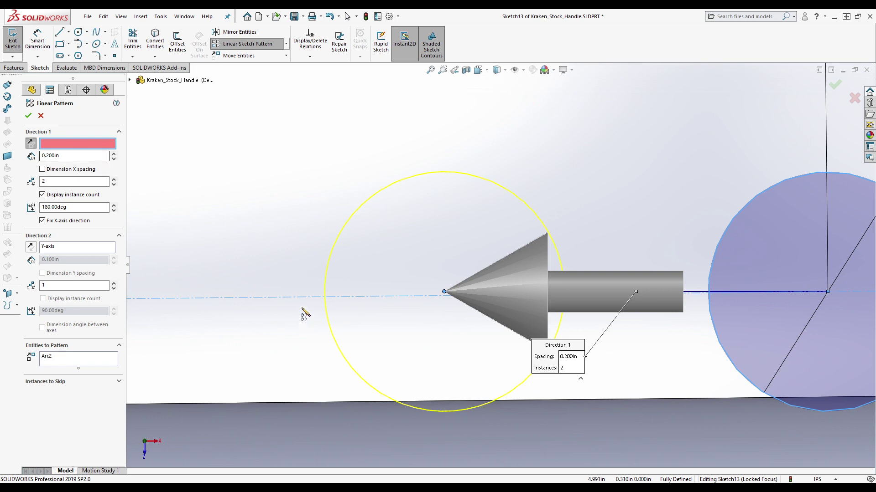
{"action": "left_click", "coordinate": [308, 403]}
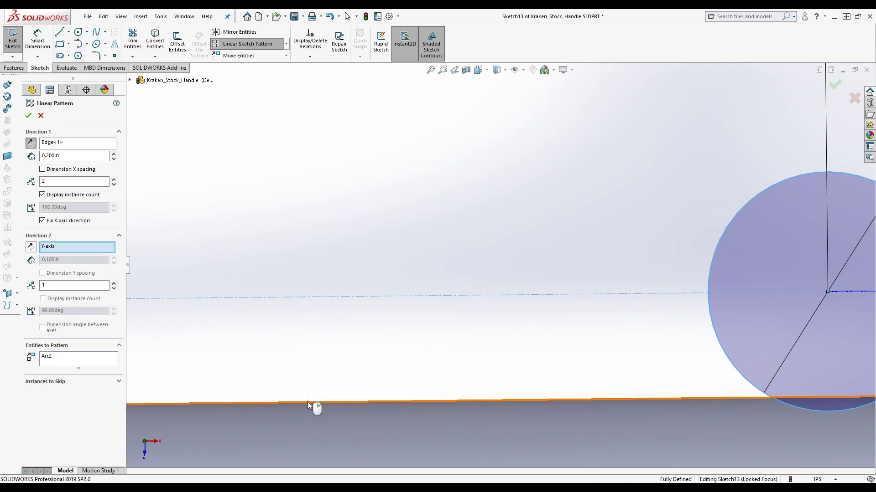
{"action": "scroll", "coordinate": [308, 306], "scroll_direction": "up", "scroll_amount": 4}
{"action": "scroll", "coordinate": [754, 264], "scroll_direction": "down", "scroll_amount": 10}
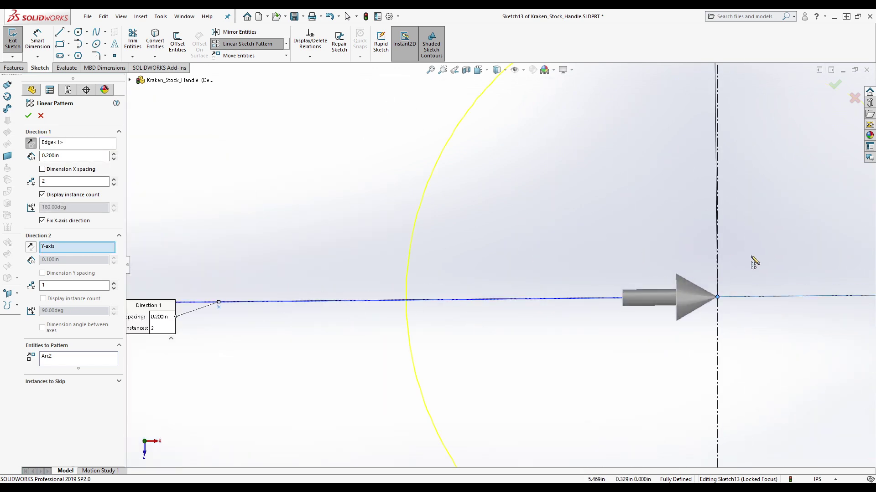
{"action": "scroll", "coordinate": [753, 264], "scroll_direction": "up", "scroll_amount": 6}
{"action": "scroll", "coordinate": [549, 289], "scroll_direction": "up", "scroll_amount": 2}
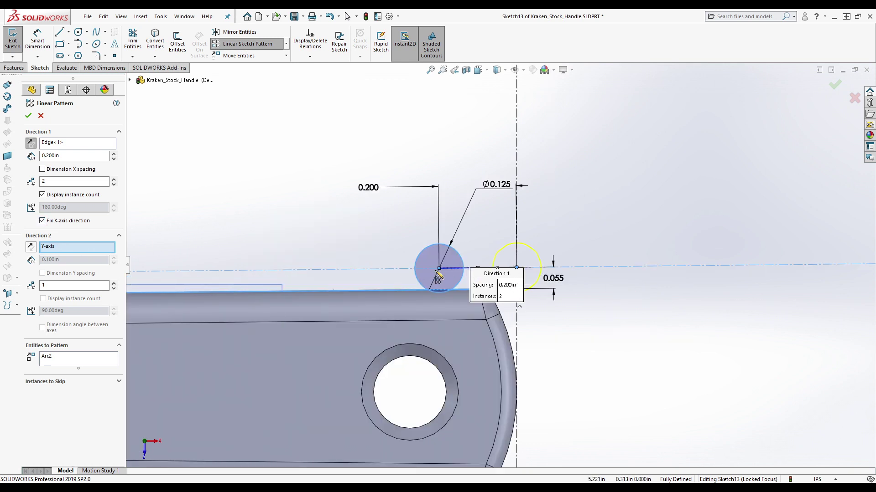
{"action": "scroll", "coordinate": [433, 274], "scroll_direction": "down", "scroll_amount": 5}
{"action": "left_click", "coordinate": [780, 257]}
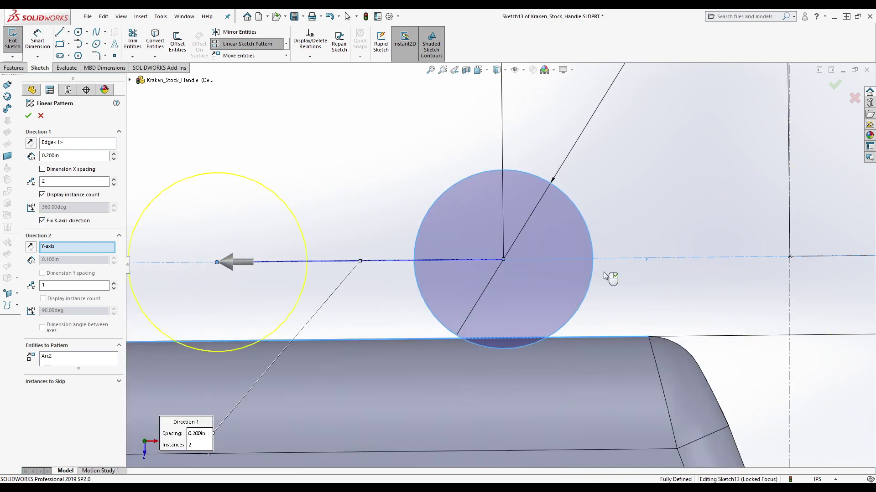
{"action": "scroll", "coordinate": [538, 269], "scroll_direction": "up", "scroll_amount": 5}
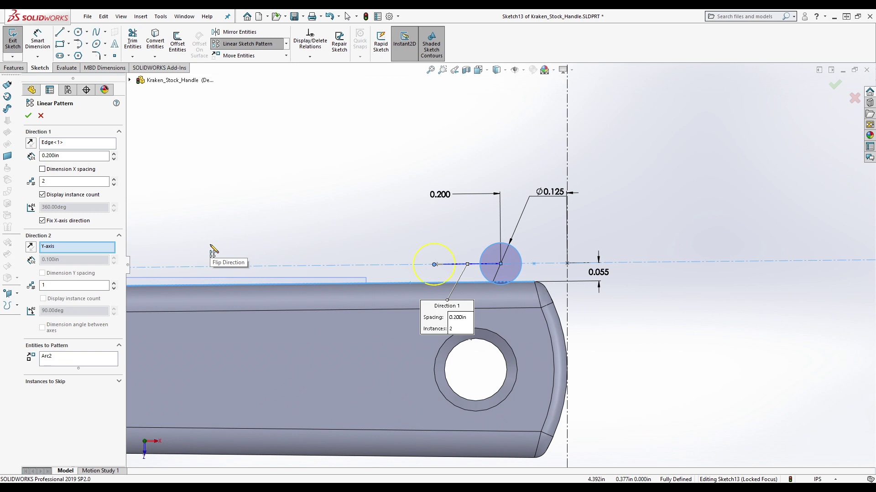
Raise the pattern to 8 instances and accept the row of circles
{"action": "left_click", "coordinate": [114, 180]}
{"action": "left_click", "coordinate": [114, 179]}
{"action": "left_click", "coordinate": [114, 179]}
{"action": "left_click", "coordinate": [114, 179]}
{"action": "left_click", "coordinate": [114, 179]}
{"action": "left_click", "coordinate": [114, 179]}
{"action": "scroll", "coordinate": [500, 264], "scroll_direction": "up", "scroll_amount": 4}
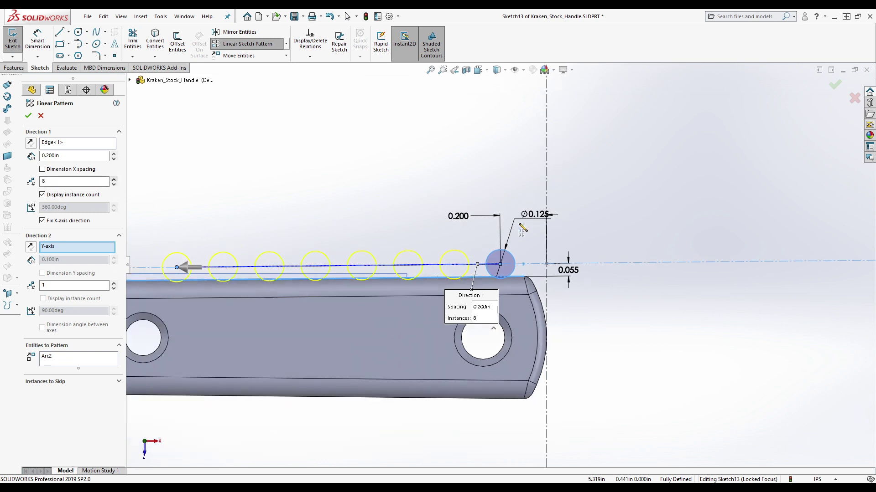
{"action": "scroll", "coordinate": [396, 235], "scroll_direction": "down", "scroll_amount": 3}
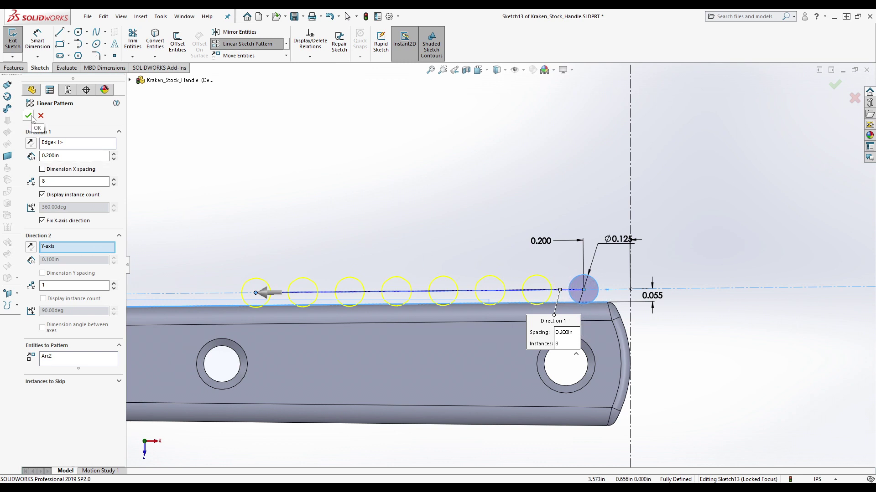
{"action": "scroll", "coordinate": [260, 319], "scroll_direction": "down", "scroll_amount": 5}
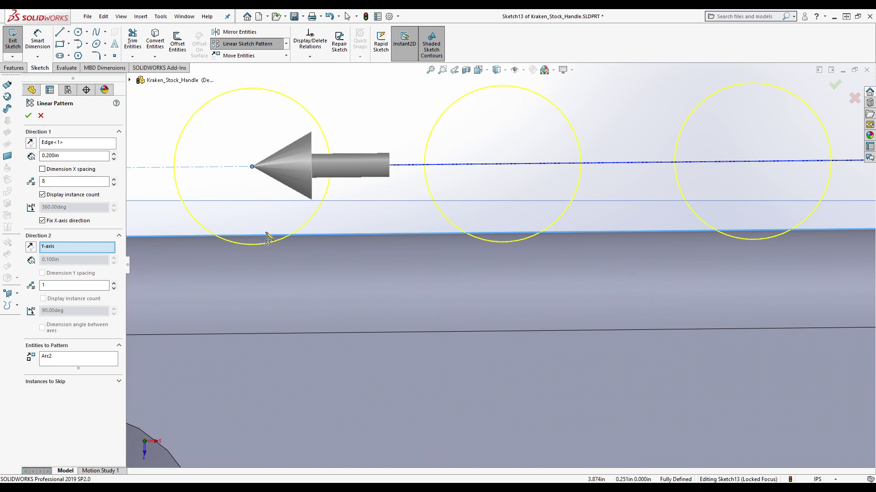
{"action": "left_click", "coordinate": [29, 116]}
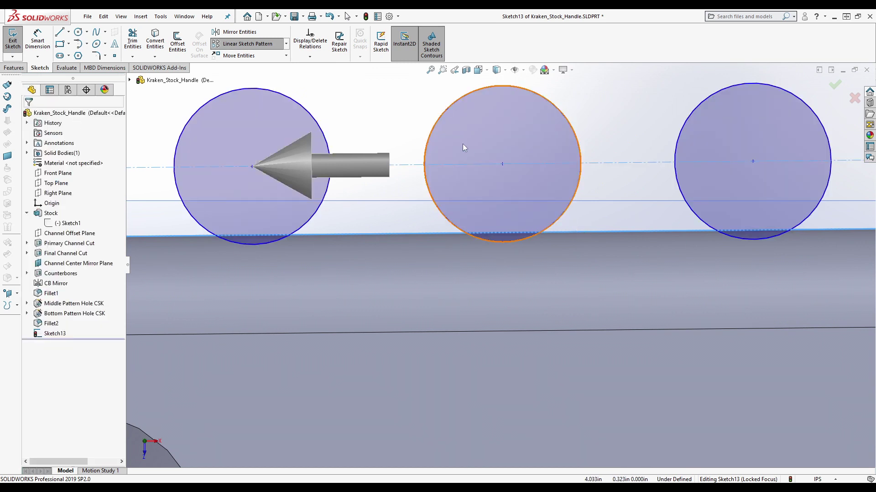
Dimension the 0.200 spacing between the first two patterned circle centres
{"action": "scroll", "coordinate": [463, 144], "scroll_direction": "up", "scroll_amount": 5}
{"action": "scroll", "coordinate": [606, 220], "scroll_direction": "down", "scroll_amount": 1}
{"action": "key", "text": "d"}
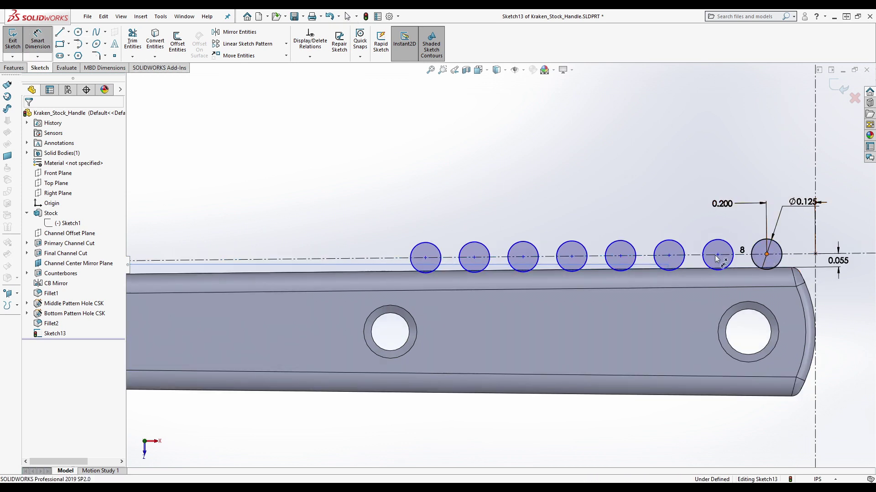
{"action": "left_click", "coordinate": [766, 254]}
{"action": "left_click", "coordinate": [718, 255]}
{"action": "left_click", "coordinate": [670, 228]}
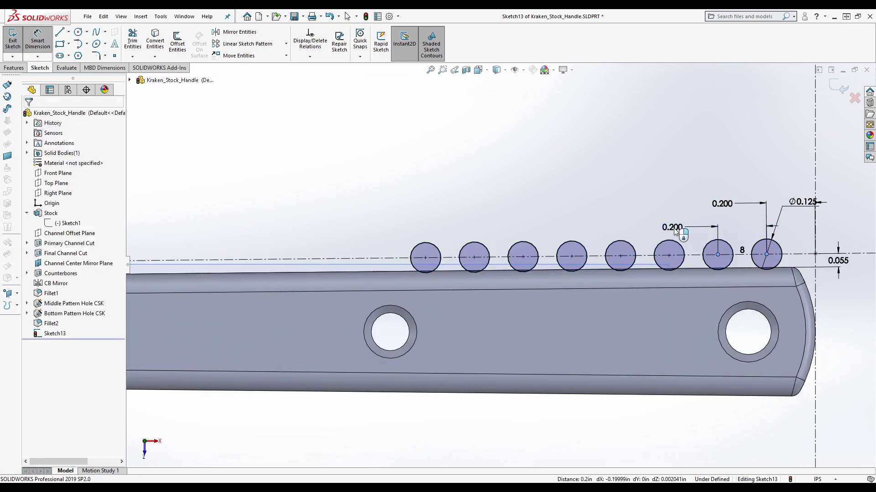
{"action": "key", "text": "Return"}
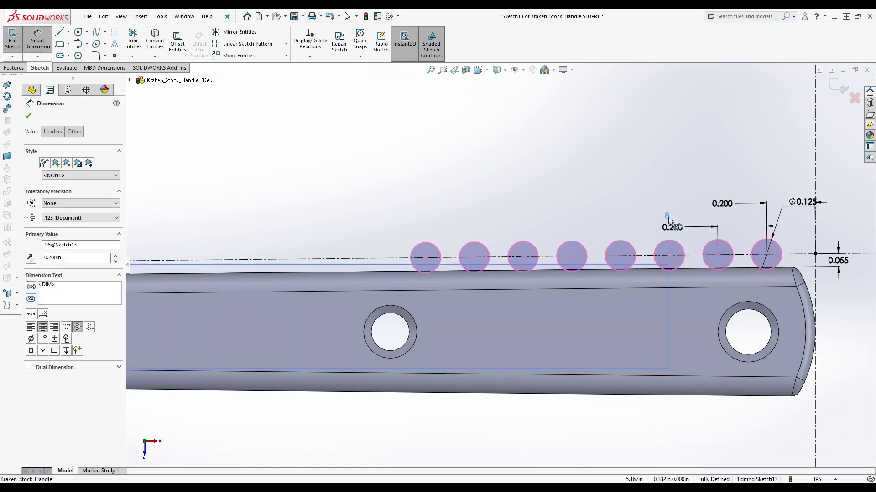
{"action": "key", "text": "Escape"}
{"action": "scroll", "coordinate": [416, 297], "scroll_direction": "up", "scroll_amount": 5}
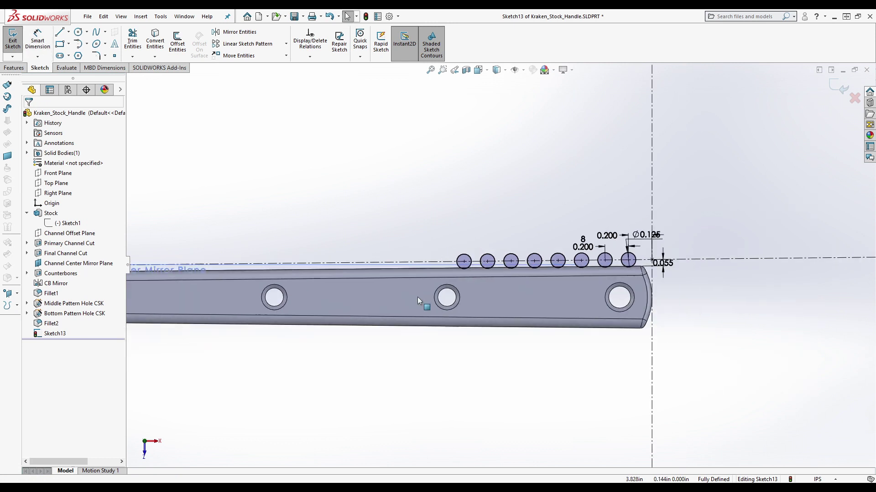
{"action": "scroll", "coordinate": [461, 333], "scroll_direction": "down", "scroll_amount": 4}
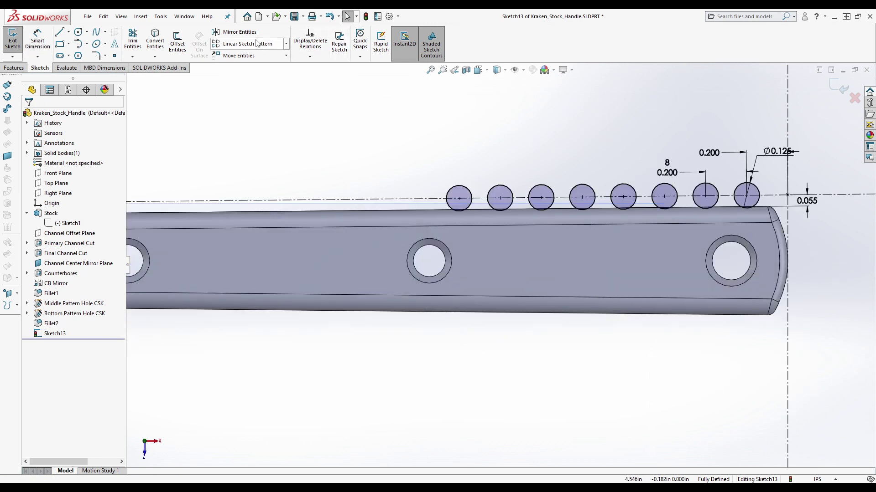
{"action": "left_click", "coordinate": [238, 32]}
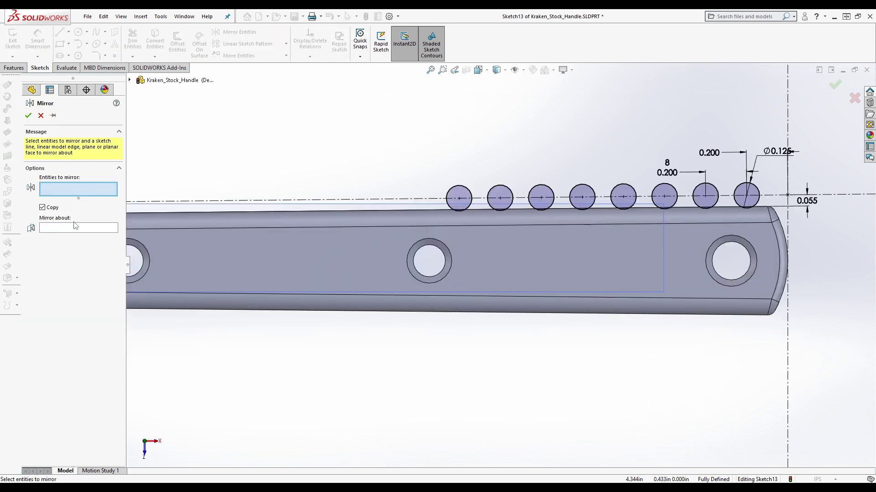
Draw a centerline from the right hole centre to the left hole centre
{"action": "key", "text": "Escape"}
{"action": "left_click", "coordinate": [68, 32]}
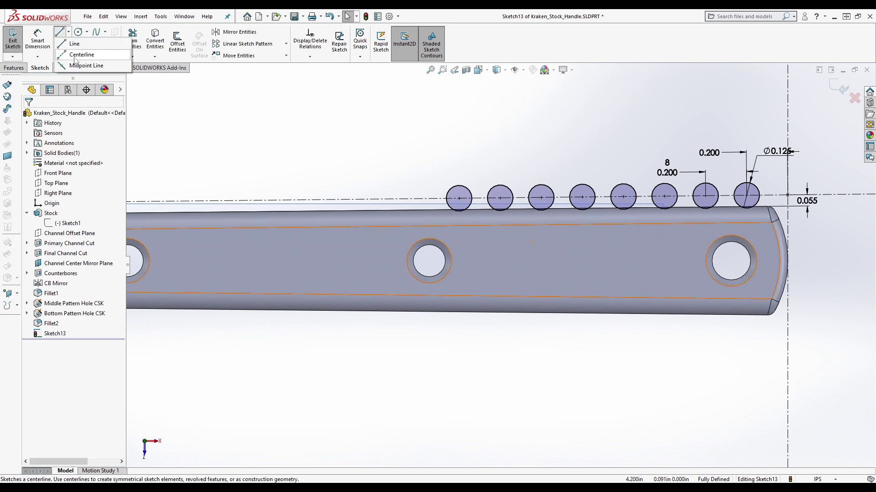
{"action": "left_click", "coordinate": [81, 55]}
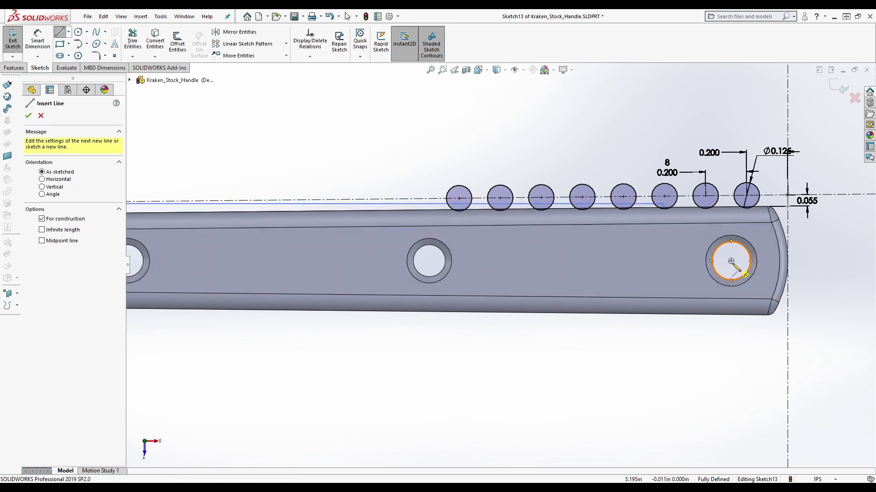
{"action": "left_click", "coordinate": [731, 261]}
{"action": "scroll", "coordinate": [731, 265], "scroll_direction": "up", "scroll_amount": 6}
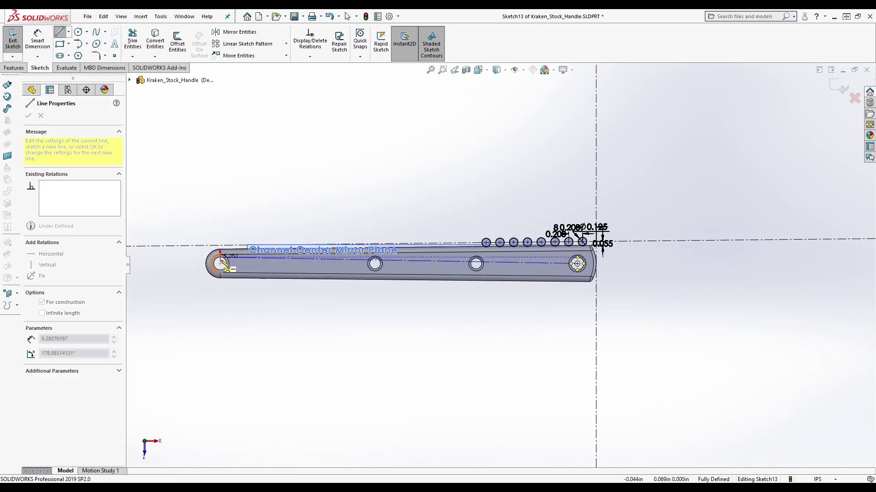
{"action": "left_click", "coordinate": [221, 264]}
{"action": "key", "text": "Escape"}
{"action": "scroll", "coordinate": [592, 241], "scroll_direction": "up", "scroll_amount": 5}
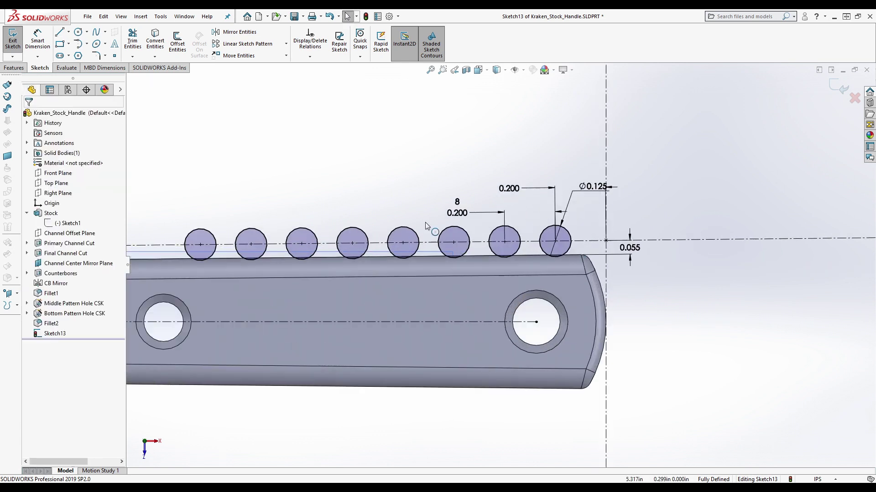
Mirror all eight circles about the hole centerline to form the bottom row
{"action": "left_click", "coordinate": [233, 36]}
{"action": "left_click", "coordinate": [563, 236]}
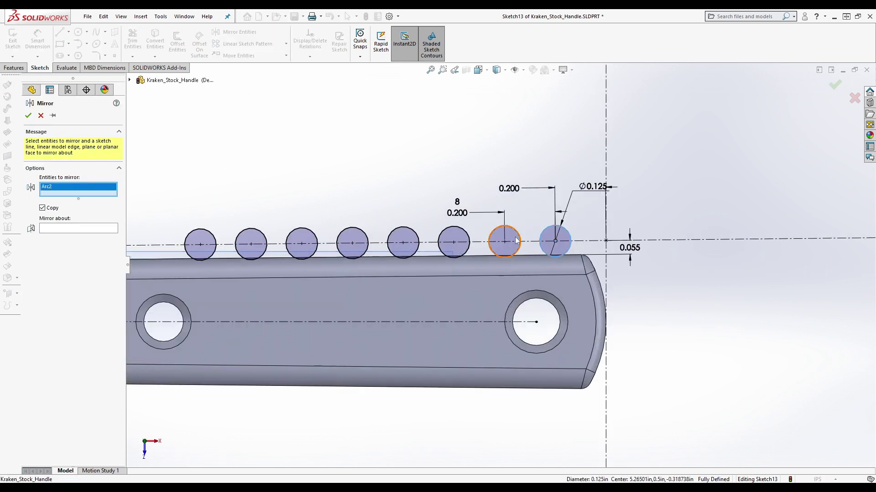
{"action": "left_click", "coordinate": [517, 235]}
{"action": "left_click", "coordinate": [456, 233]}
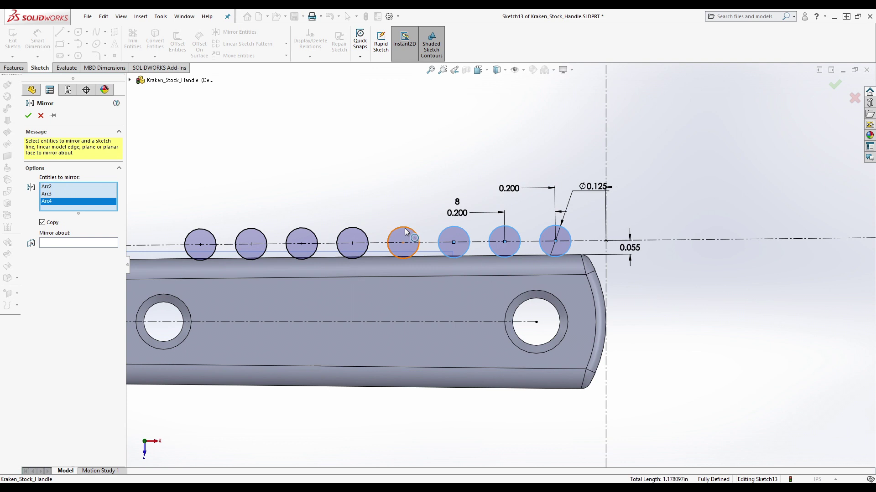
{"action": "left_click", "coordinate": [404, 233]}
{"action": "left_click", "coordinate": [353, 235]}
{"action": "left_click", "coordinate": [302, 235]}
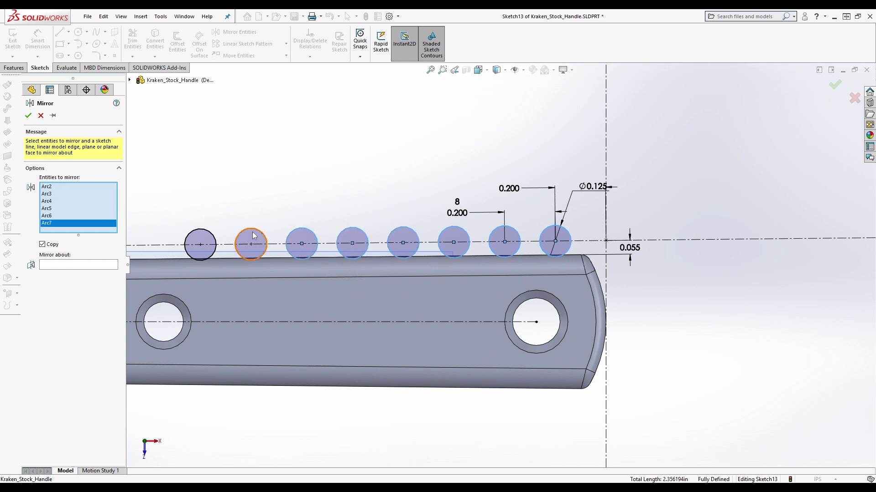
{"action": "left_click", "coordinate": [253, 235]}
{"action": "left_click", "coordinate": [209, 230]}
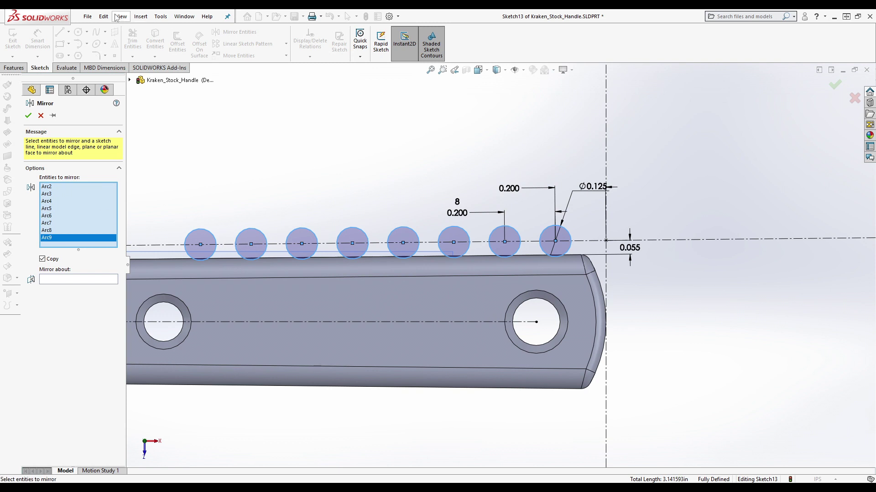
{"action": "left_click", "coordinate": [91, 280]}
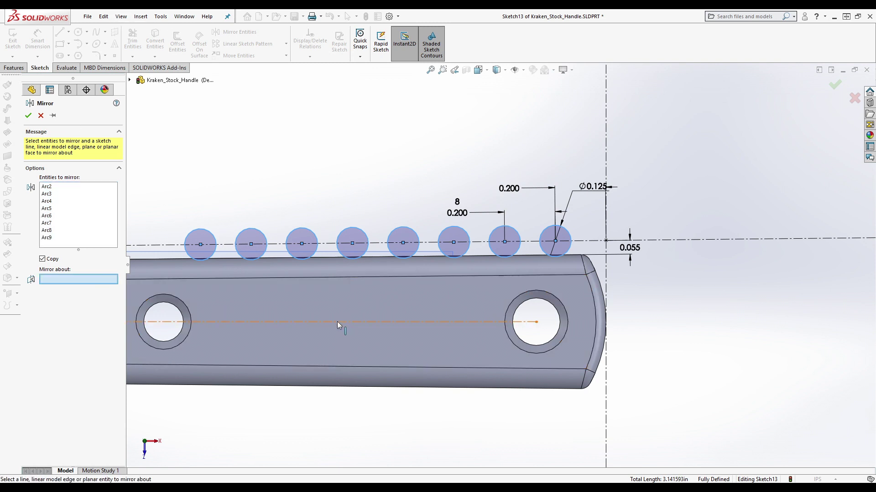
{"action": "left_click", "coordinate": [339, 322]}
{"action": "left_click", "coordinate": [28, 116]}
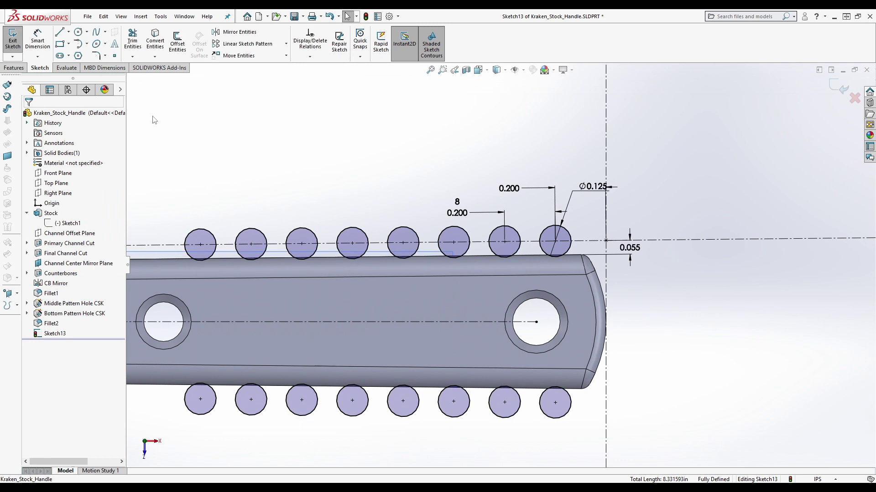
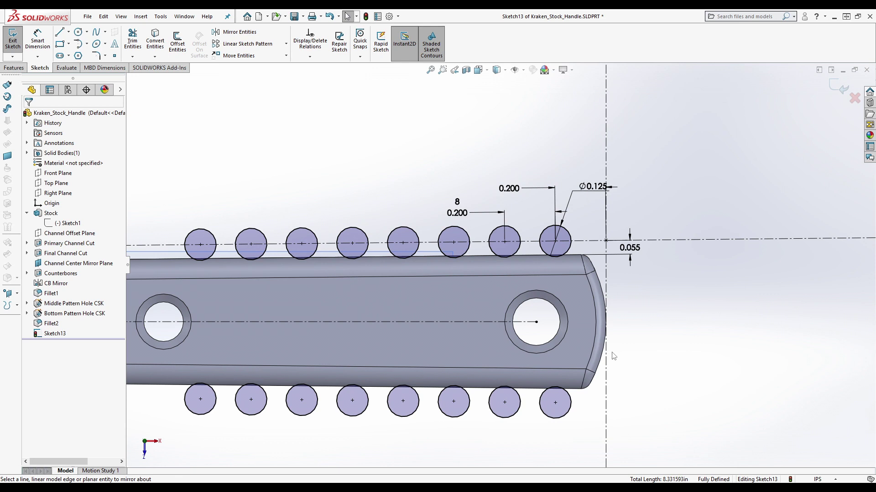
Cut Sketch13's circle row through the handle with Through All – Both, creating Cut-Extrude4
{"action": "scroll", "coordinate": [595, 281], "scroll_direction": "down", "scroll_amount": 5}
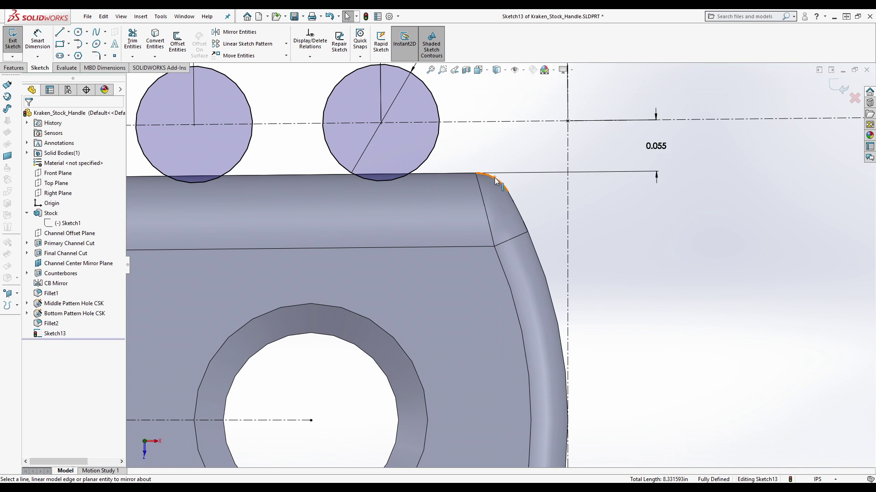
{"action": "scroll", "coordinate": [495, 180], "scroll_direction": "up", "scroll_amount": 3}
{"action": "scroll", "coordinate": [463, 243], "scroll_direction": "down", "scroll_amount": 3}
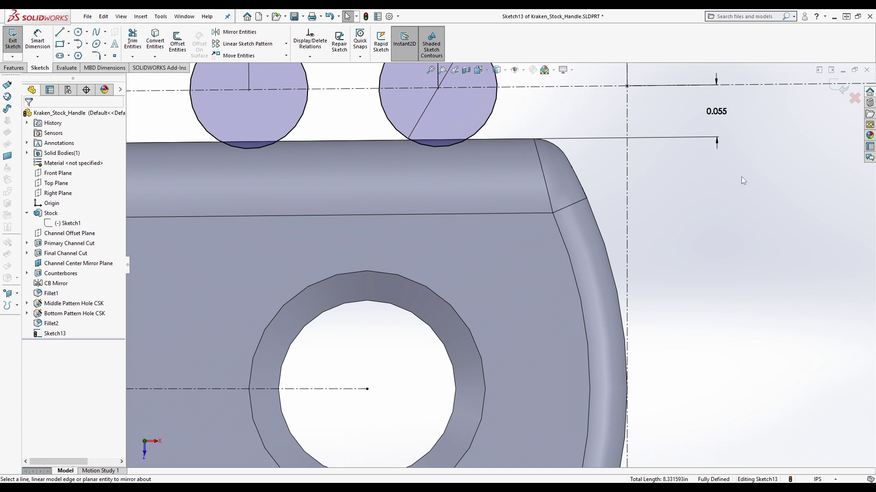
{"action": "scroll", "coordinate": [568, 242], "scroll_direction": "up", "scroll_amount": 8}
{"action": "left_click", "coordinate": [13, 40]}
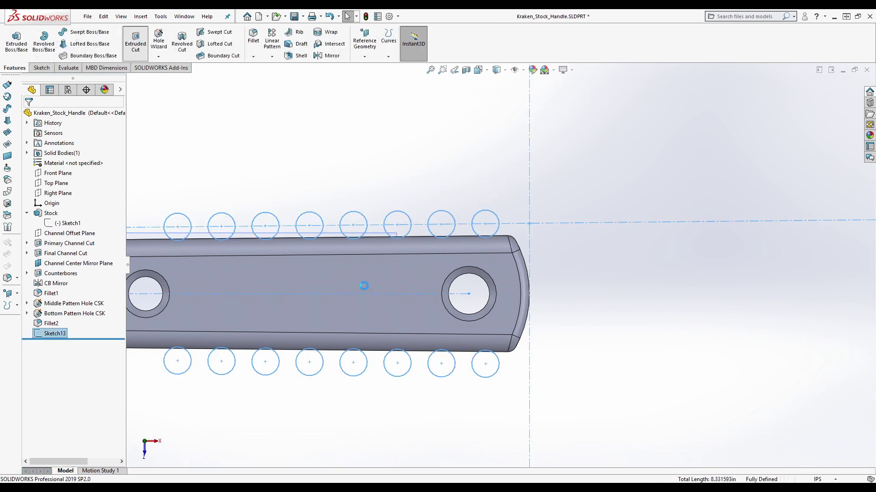
{"action": "left_click", "coordinate": [73, 170]}
{"action": "left_click", "coordinate": [91, 190]}
{"action": "left_click", "coordinate": [28, 116]}
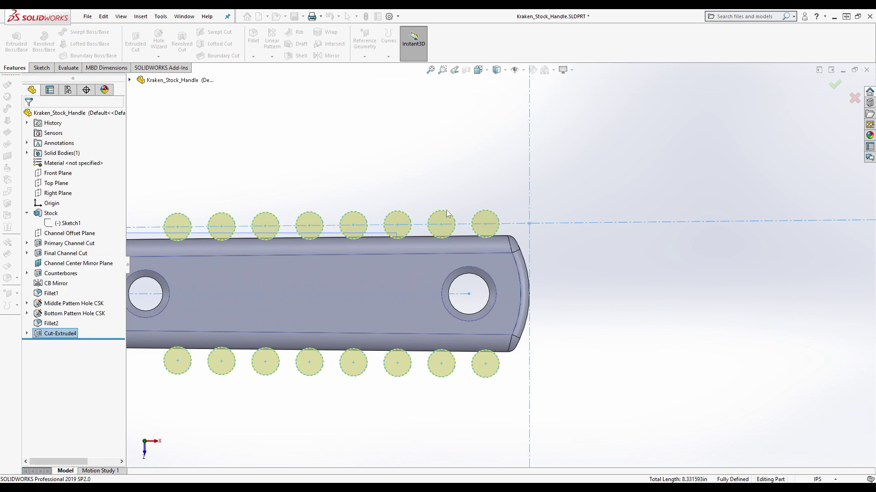
{"action": "middle_click_drag", "start_coordinate": [549, 274], "coordinate": [420, 201]}
{"action": "scroll", "coordinate": [518, 336], "scroll_direction": "down", "scroll_amount": 10}
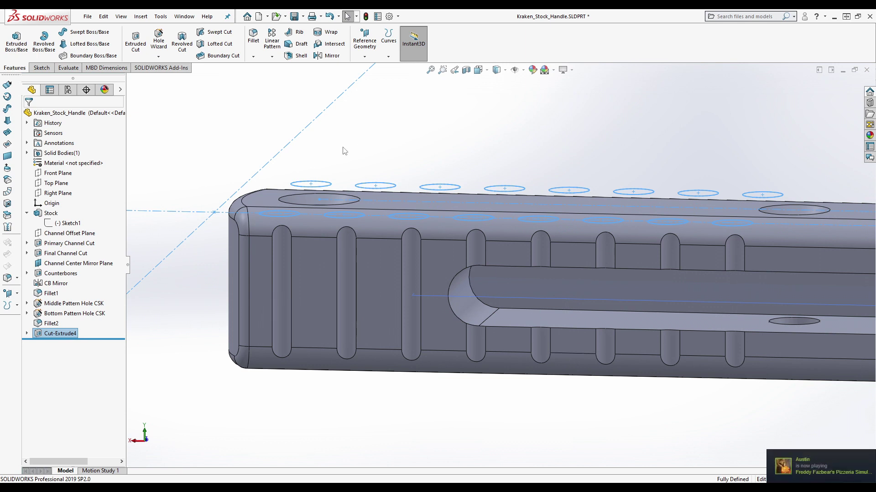
Open Sketch13 under Cut-Extrude4 for editing
{"action": "left_click", "coordinate": [26, 334]}
{"action": "left_click", "coordinate": [65, 343]}
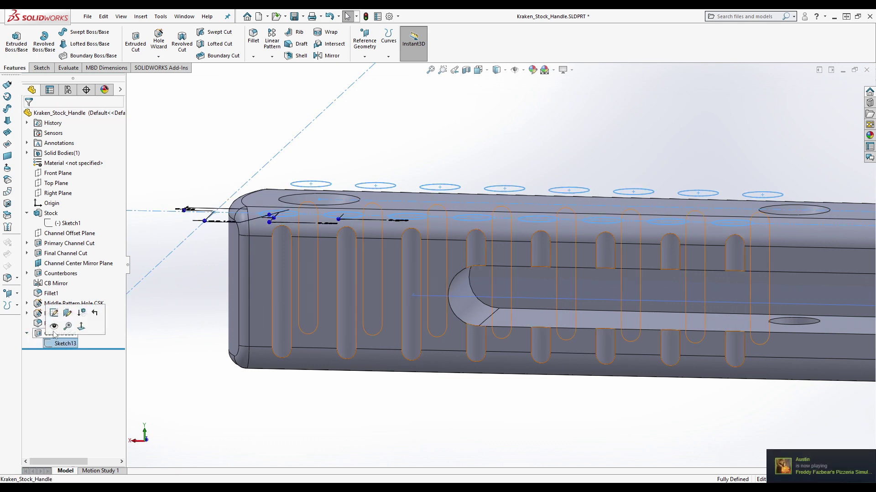
{"action": "left_click", "coordinate": [91, 315]}
{"action": "scroll", "coordinate": [616, 237], "scroll_direction": "down", "scroll_amount": 8}
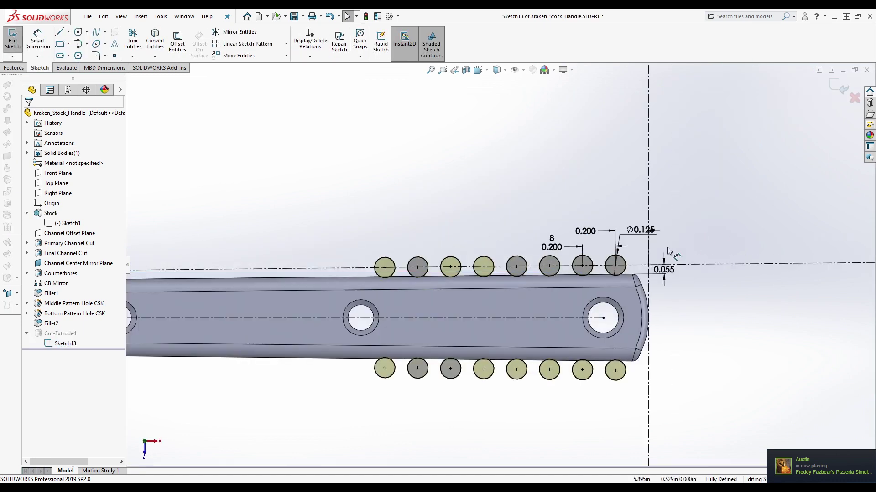
{"action": "scroll", "coordinate": [587, 260], "scroll_direction": "down", "scroll_amount": 5}
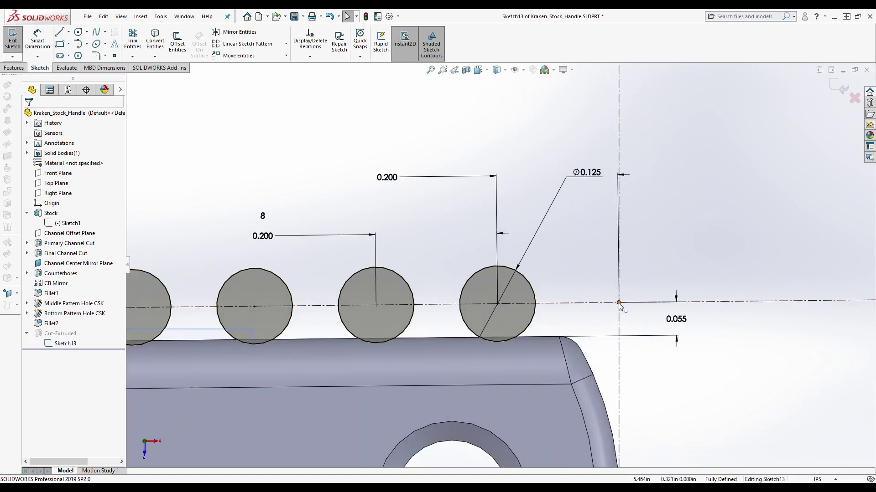
Change the end circle's 0.200 offset to 0.210 and rebuild the grooves
{"action": "double_click", "coordinate": [390, 179]}
{"action": "type", "text": "0.21"}
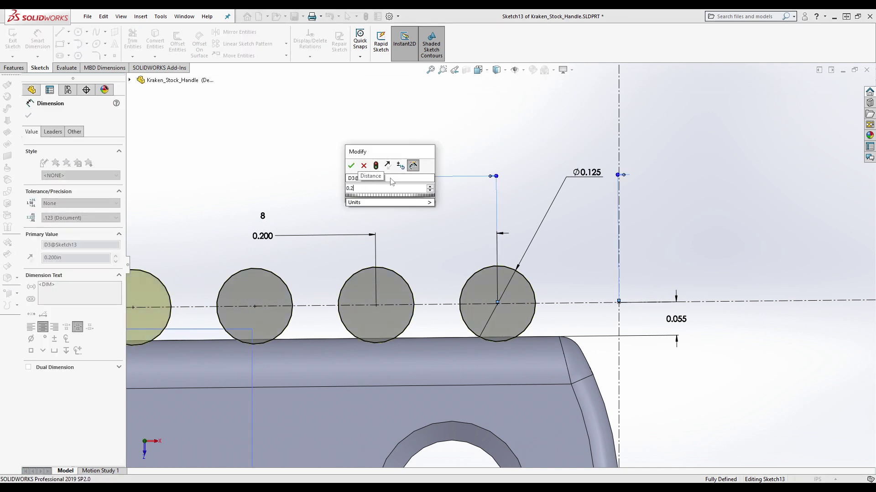
{"action": "key", "text": "Return"}
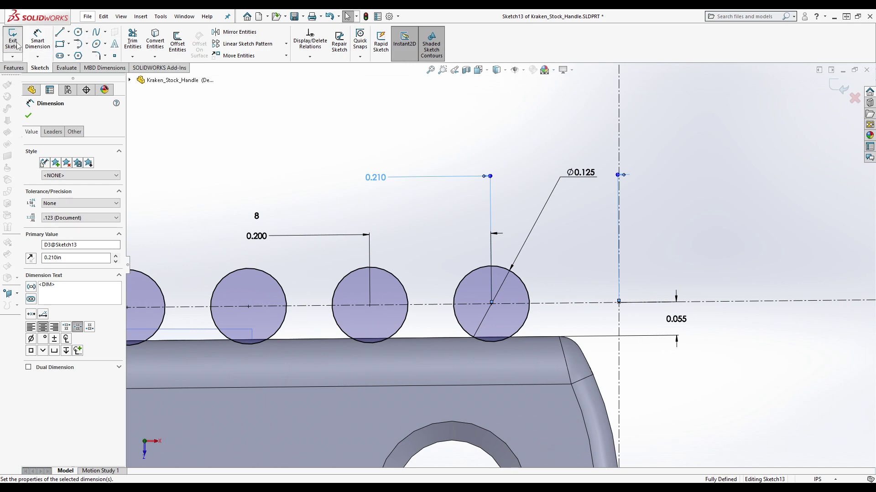
{"action": "left_click", "coordinate": [13, 41]}
{"action": "middle_click_drag", "start_coordinate": [535, 229], "coordinate": [338, 142]}
{"action": "scroll", "coordinate": [587, 289], "scroll_direction": "up", "scroll_amount": 3}
{"action": "scroll", "coordinate": [576, 327], "scroll_direction": "down", "scroll_amount": 2}
{"action": "middle_click_drag", "start_coordinate": [577, 326], "coordinate": [599, 269]}
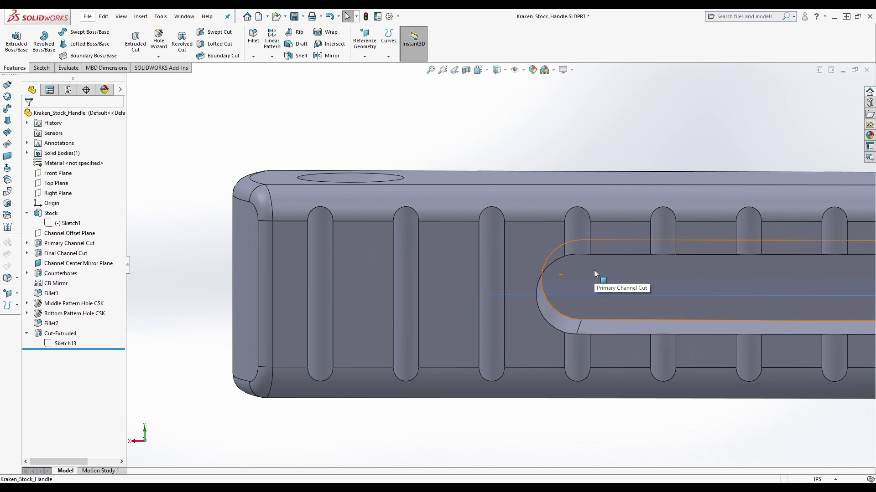
{"action": "scroll", "coordinate": [593, 269], "scroll_direction": "up", "scroll_amount": 4}
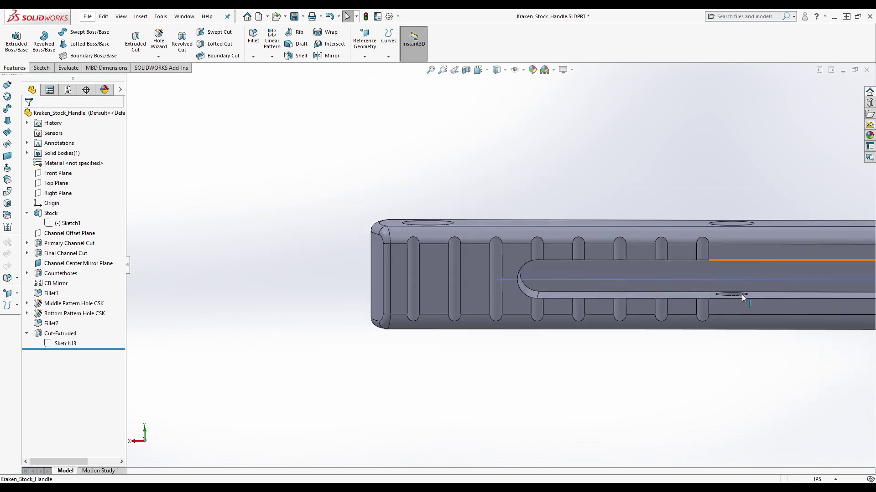
{"action": "scroll", "coordinate": [559, 270], "scroll_direction": "down", "scroll_amount": 3}
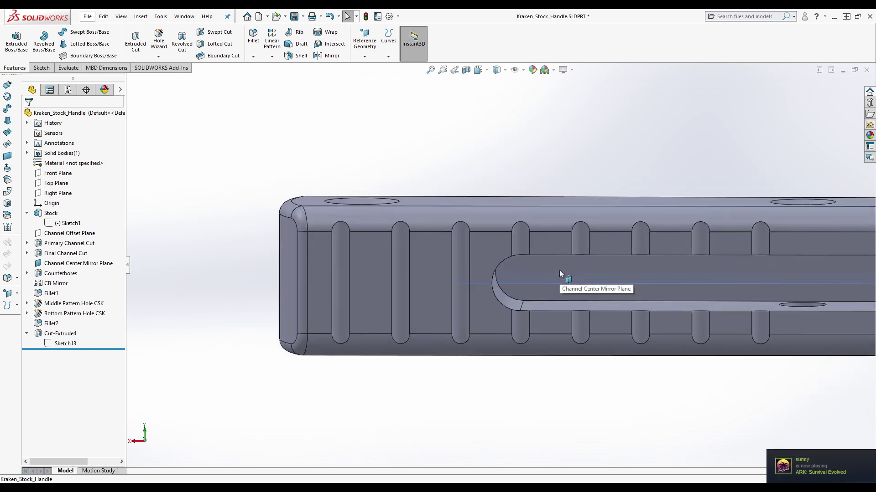
{"action": "middle_click_drag", "start_coordinate": [493, 274], "coordinate": [451, 191]}
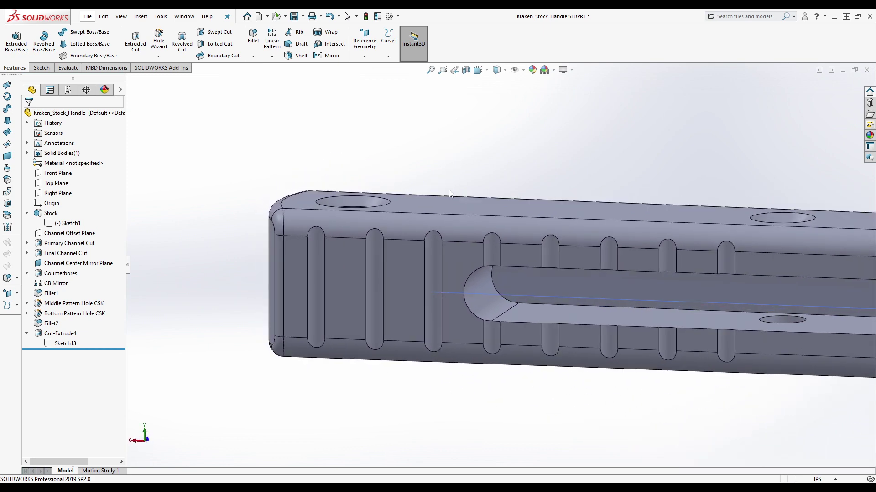
{"action": "scroll", "coordinate": [490, 287], "scroll_direction": "down", "scroll_amount": 5}
{"action": "scroll", "coordinate": [489, 285], "scroll_direction": "up", "scroll_amount": 6}
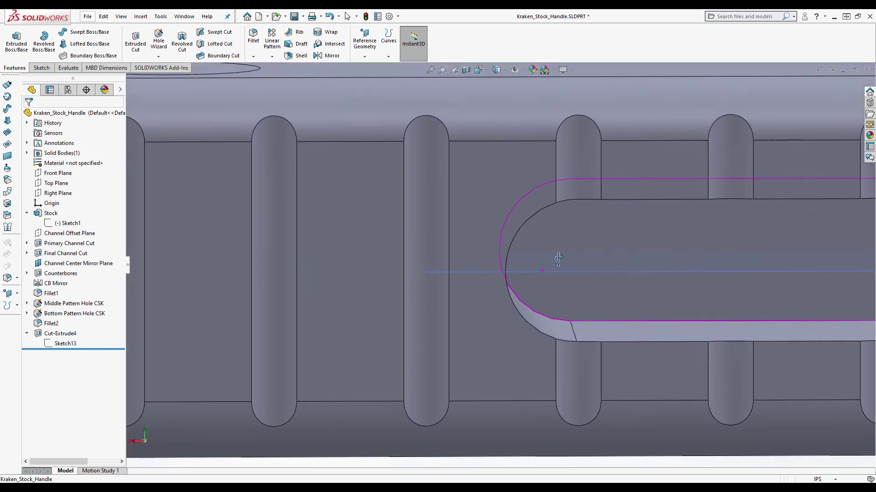
{"action": "scroll", "coordinate": [551, 269], "scroll_direction": "up", "scroll_amount": 2}
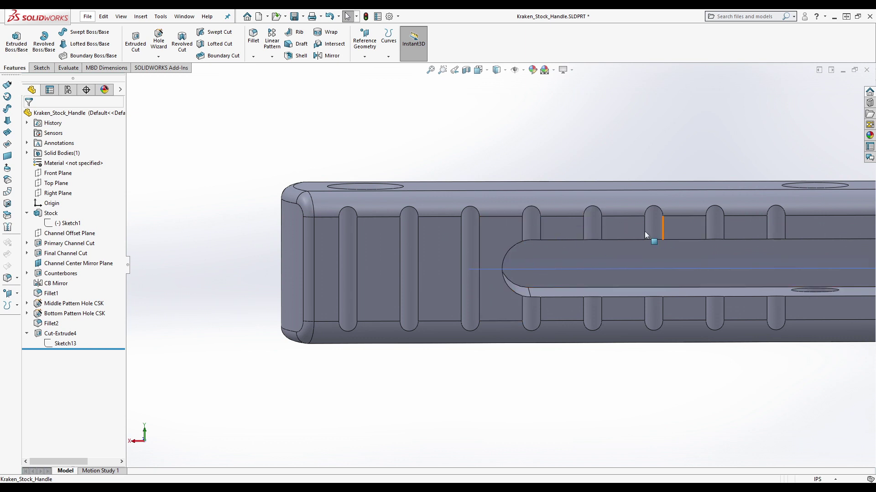
Check the groove spacing and open Sketch13, leaving the circle count at 8
{"action": "left_click", "coordinate": [347, 228]}
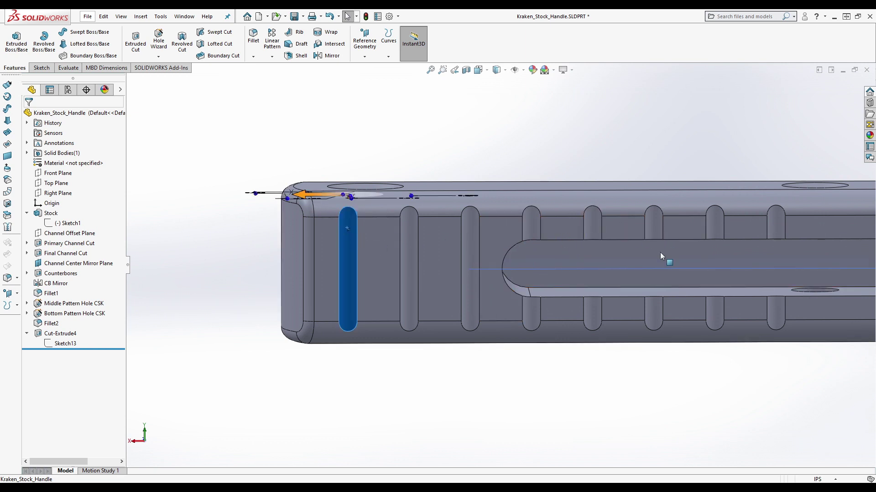
{"action": "left_click", "coordinate": [776, 228], "text": "ctrl"}
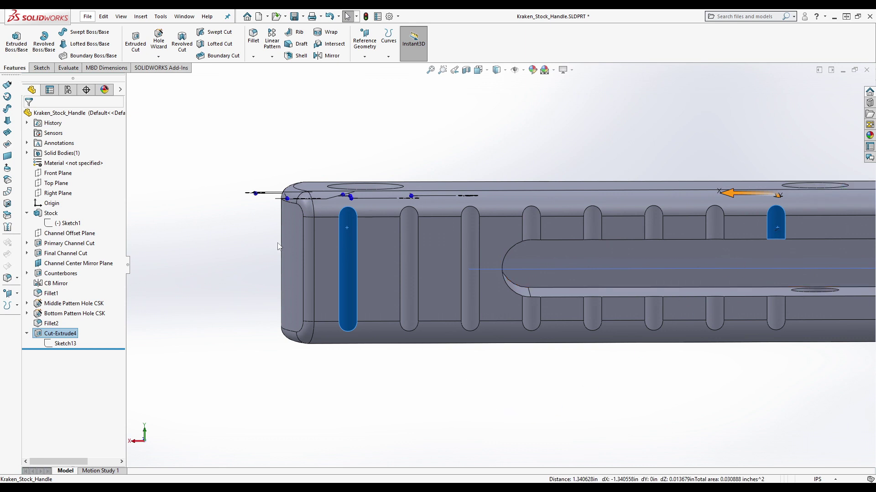
{"action": "left_click", "coordinate": [63, 344]}
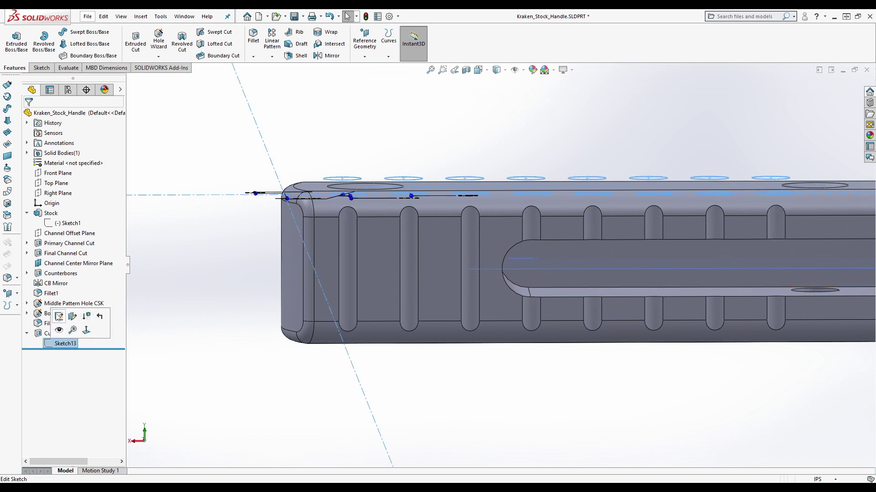
{"action": "left_click", "coordinate": [59, 316]}
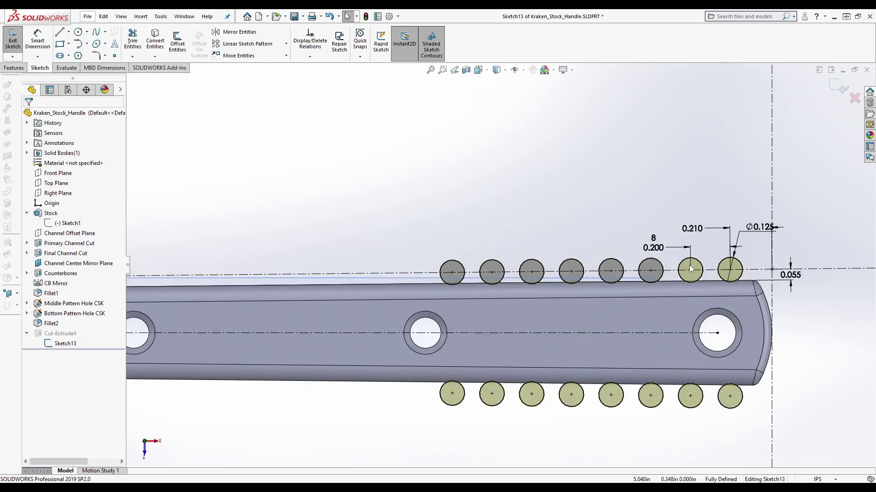
{"action": "left_click", "coordinate": [653, 238]}
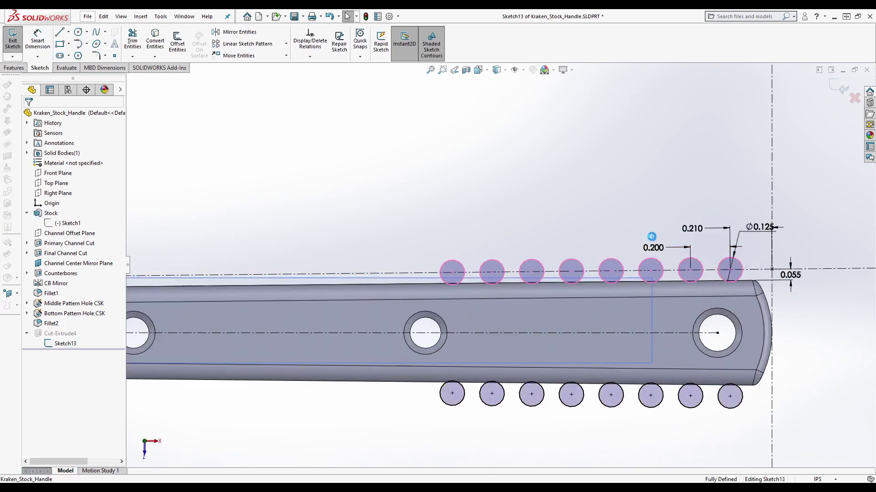
{"action": "double_click", "coordinate": [653, 238]}
{"action": "left_click", "coordinate": [627, 232]}
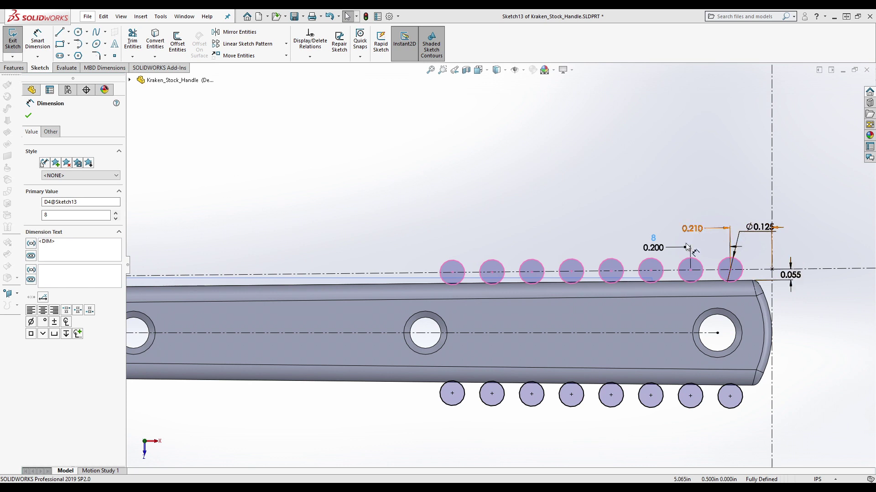
Change the circle spacing from 0.200 to 0.214 and exit the sketch
{"action": "left_click", "coordinate": [657, 250]}
{"action": "double_click", "coordinate": [657, 250]}
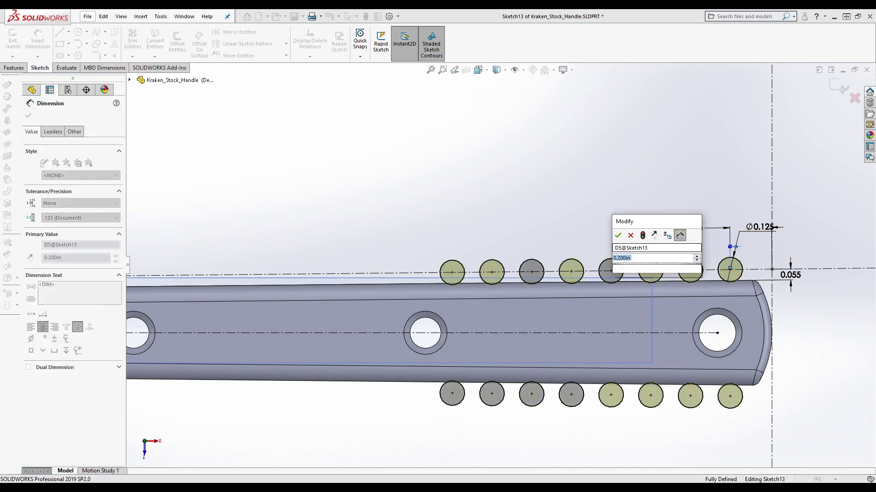
{"action": "type", "text": "14"}
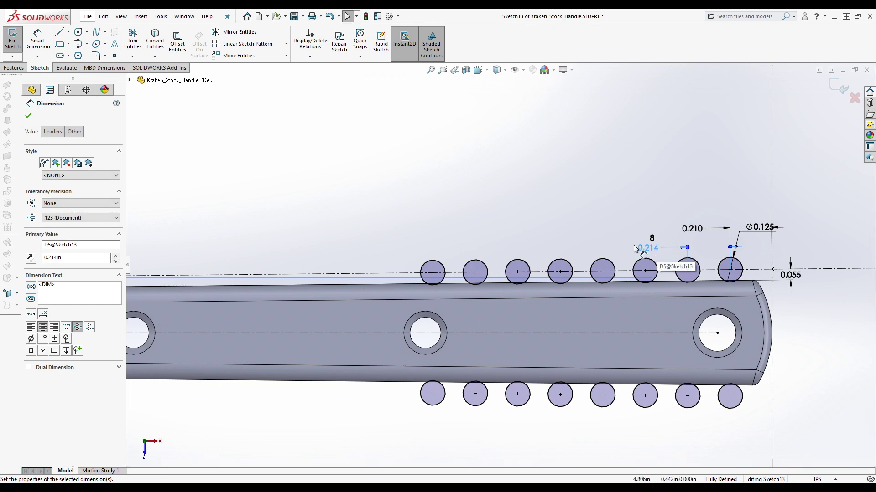
{"action": "left_click", "coordinate": [13, 41]}
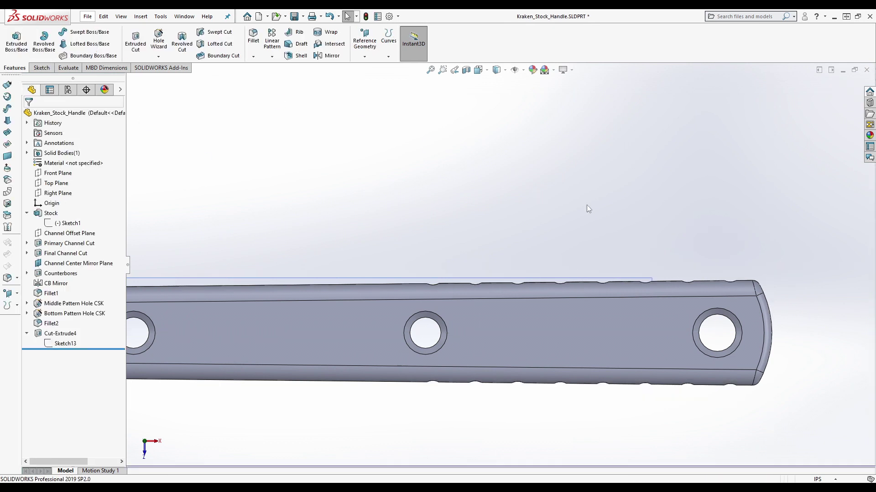
{"action": "middle_click_drag", "start_coordinate": [637, 246], "coordinate": [445, 158]}
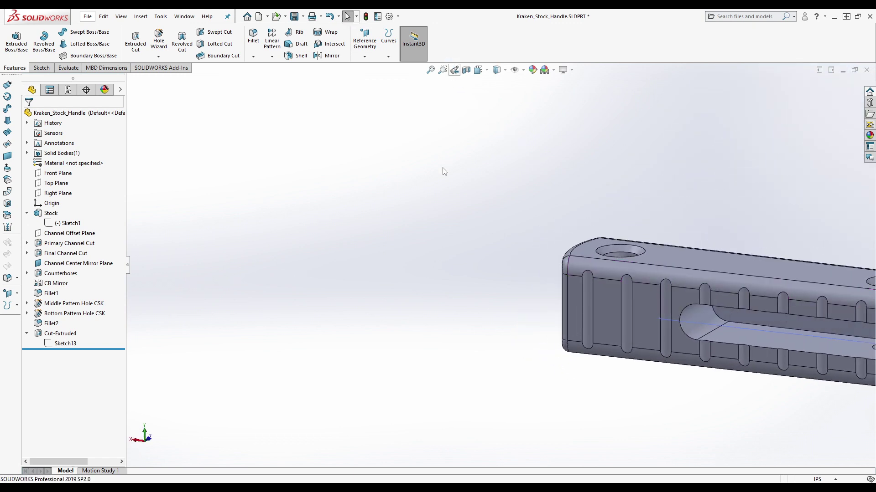
{"action": "middle_click_drag", "start_coordinate": [779, 338], "coordinate": [633, 280], "text": "ctrl"}
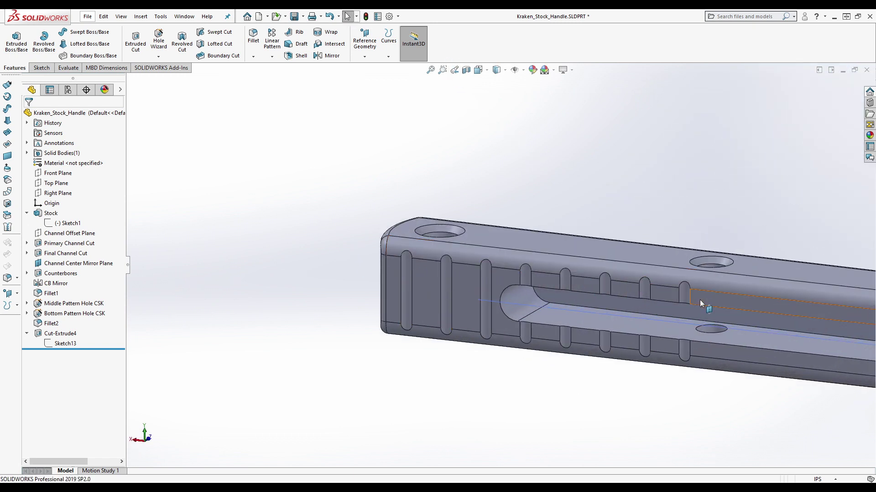
{"action": "scroll", "coordinate": [698, 299], "scroll_direction": "down", "scroll_amount": 5}
{"action": "middle_click_drag", "start_coordinate": [694, 277], "coordinate": [716, 265]}
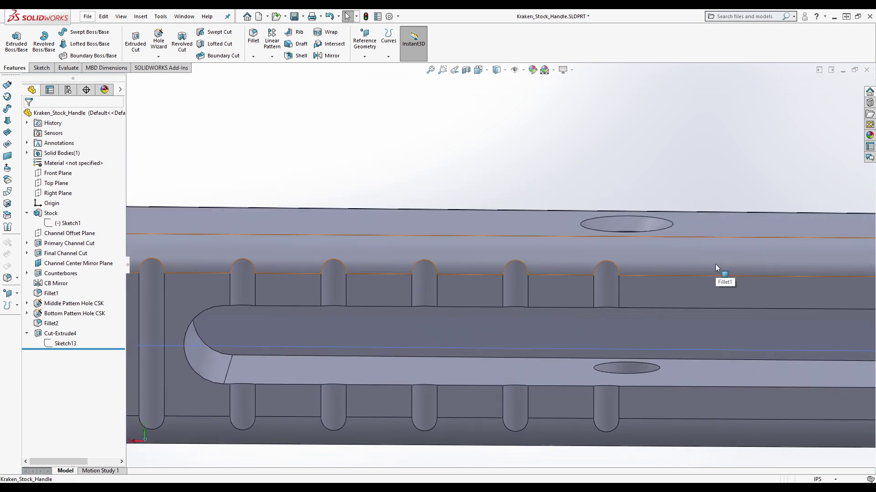
{"action": "scroll", "coordinate": [644, 250], "scroll_direction": "up", "scroll_amount": 5}
{"action": "scroll", "coordinate": [373, 285], "scroll_direction": "down", "scroll_amount": 6}
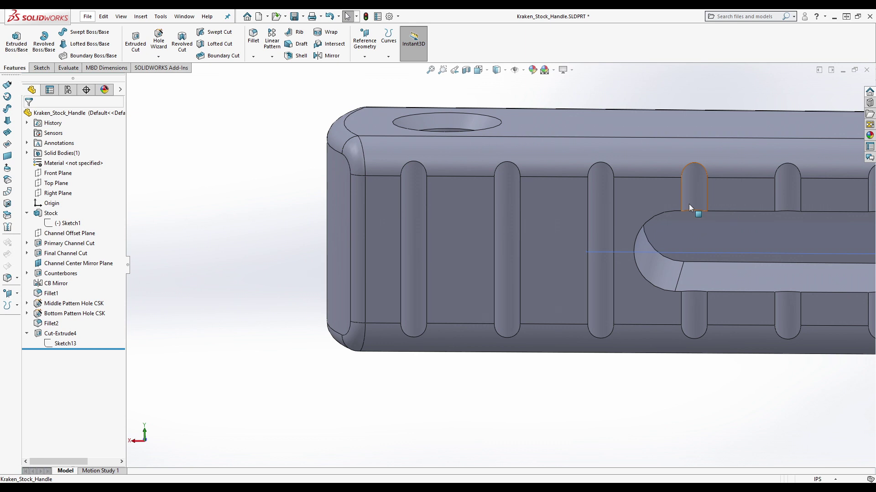
{"action": "scroll", "coordinate": [582, 230], "scroll_direction": "up", "scroll_amount": 2}
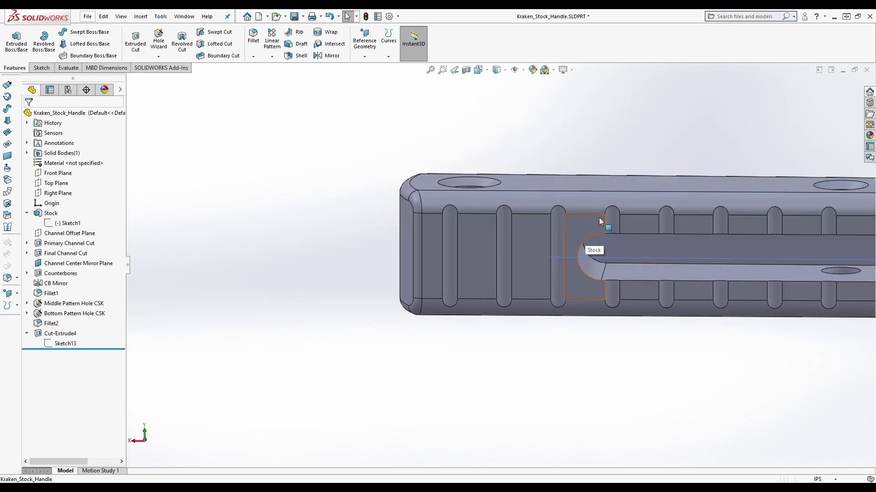
{"action": "scroll", "coordinate": [647, 240], "scroll_direction": "down", "scroll_amount": 2}
{"action": "scroll", "coordinate": [666, 257], "scroll_direction": "up", "scroll_amount": 3}
{"action": "scroll", "coordinate": [664, 248], "scroll_direction": "down", "scroll_amount": 1}
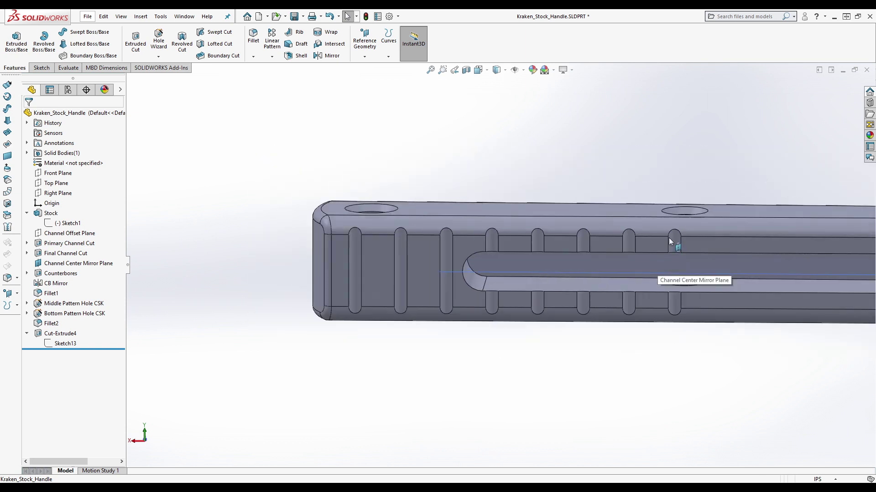
{"action": "scroll", "coordinate": [668, 237], "scroll_direction": "down", "scroll_amount": 3}
{"action": "scroll", "coordinate": [635, 238], "scroll_direction": "up", "scroll_amount": 3}
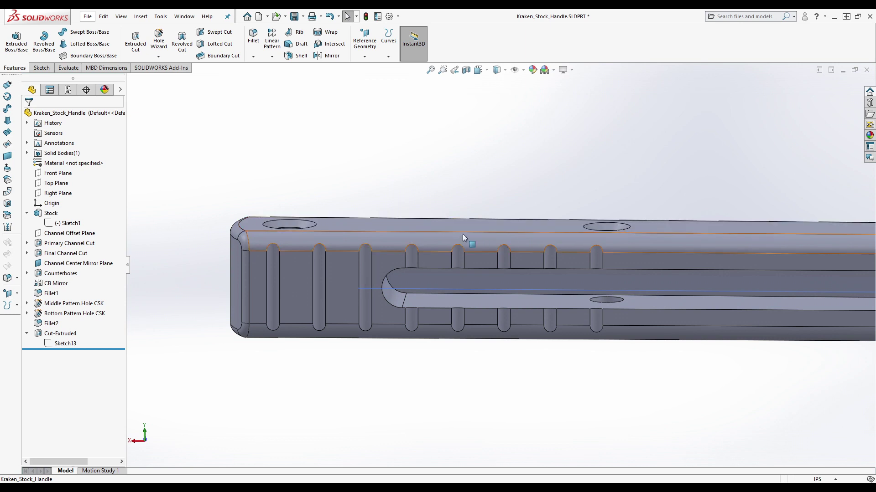
{"action": "scroll", "coordinate": [247, 246], "scroll_direction": "down", "scroll_amount": 5}
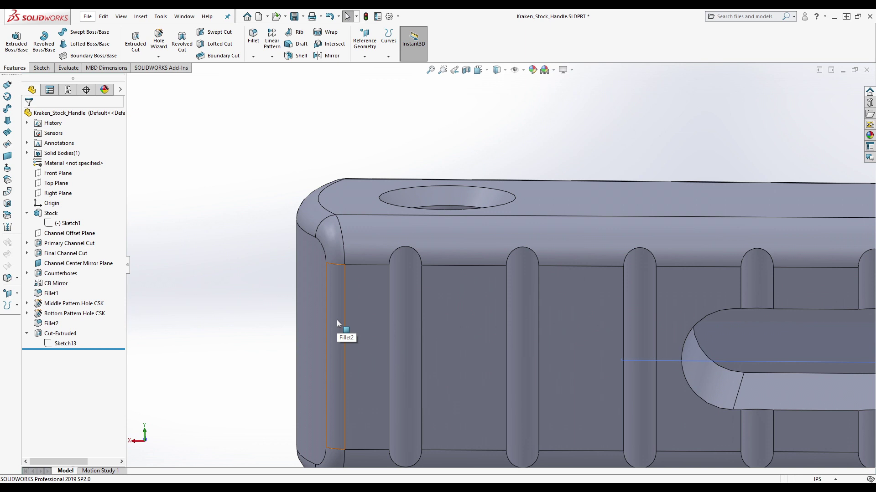
{"action": "middle_click_drag", "start_coordinate": [355, 248], "coordinate": [410, 242]}
{"action": "scroll", "coordinate": [413, 247], "scroll_direction": "up", "scroll_amount": 5}
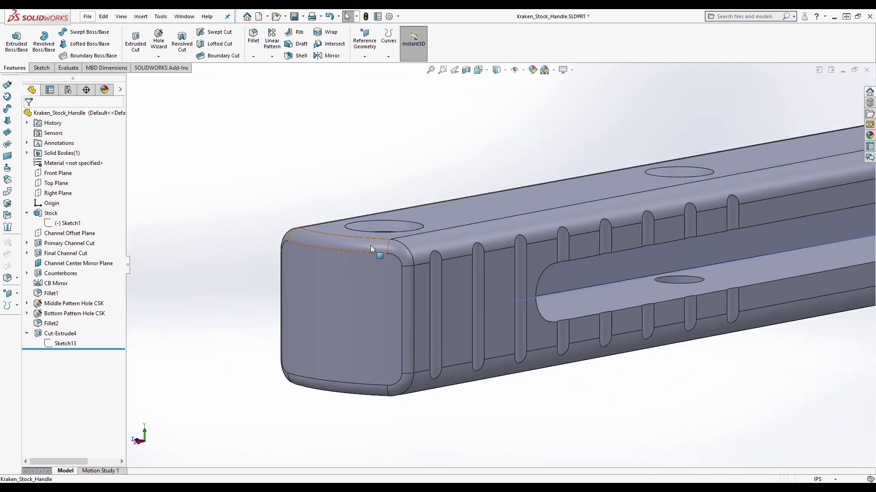
{"action": "left_click", "coordinate": [51, 323]}
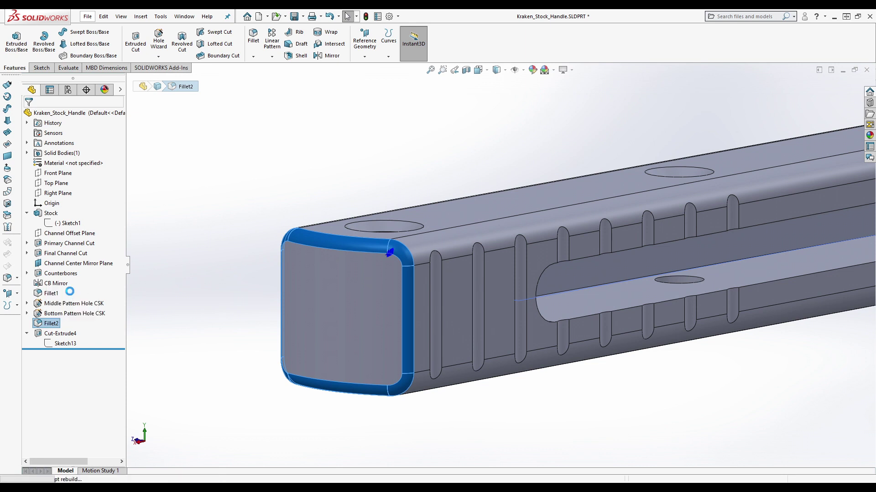
{"action": "left_click", "coordinate": [62, 302]}
{"action": "scroll", "coordinate": [447, 360], "scroll_direction": "down", "scroll_amount": 6}
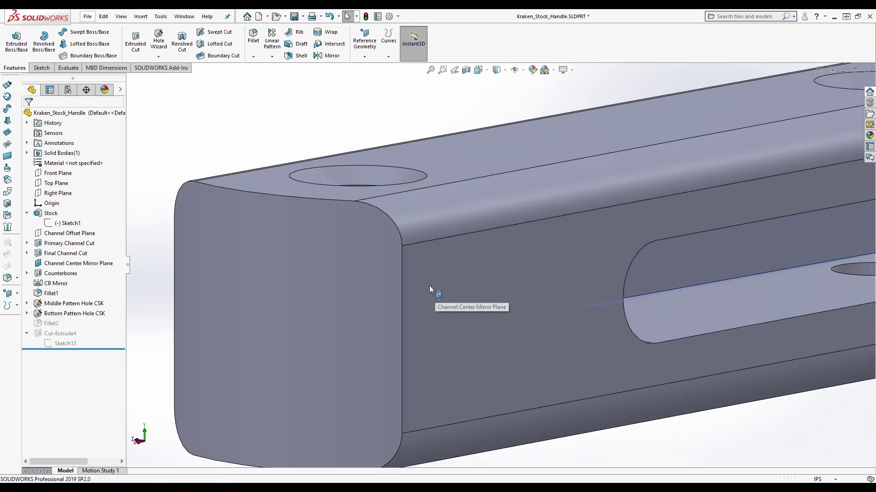
{"action": "middle_click_drag", "start_coordinate": [428, 286], "coordinate": [403, 325]}
{"action": "scroll", "coordinate": [411, 314], "scroll_direction": "up", "scroll_amount": 5}
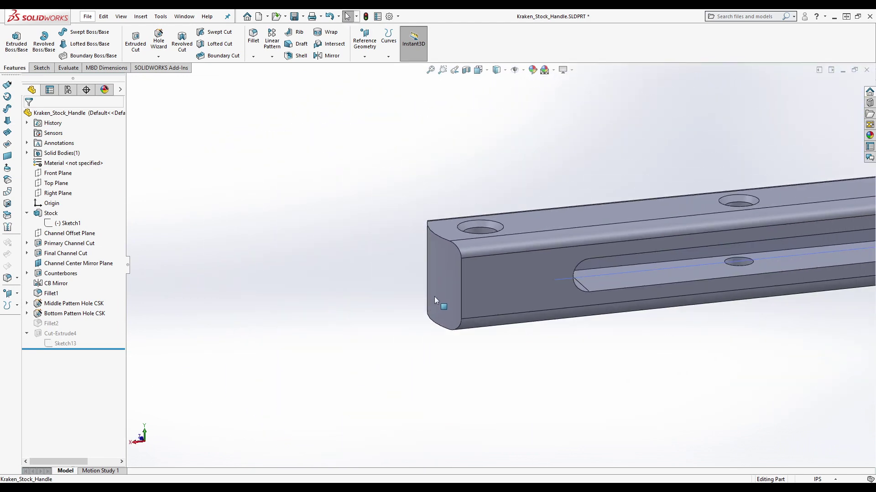
{"action": "left_click", "coordinate": [51, 324]}
{"action": "left_click", "coordinate": [612, 234]}
{"action": "key", "text": "ctrl+8"}
{"action": "scroll", "coordinate": [526, 246], "scroll_direction": "up", "scroll_amount": 3}
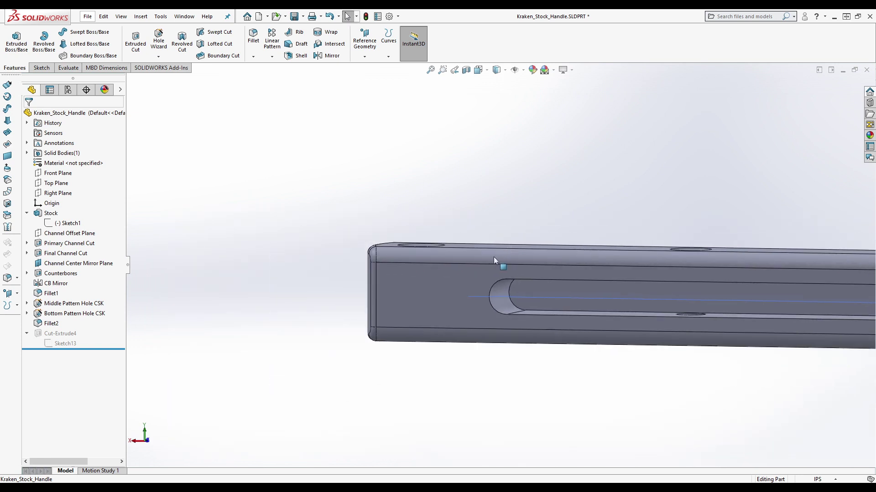
{"action": "left_click", "coordinate": [60, 333]}
{"action": "left_click", "coordinate": [68, 320]}
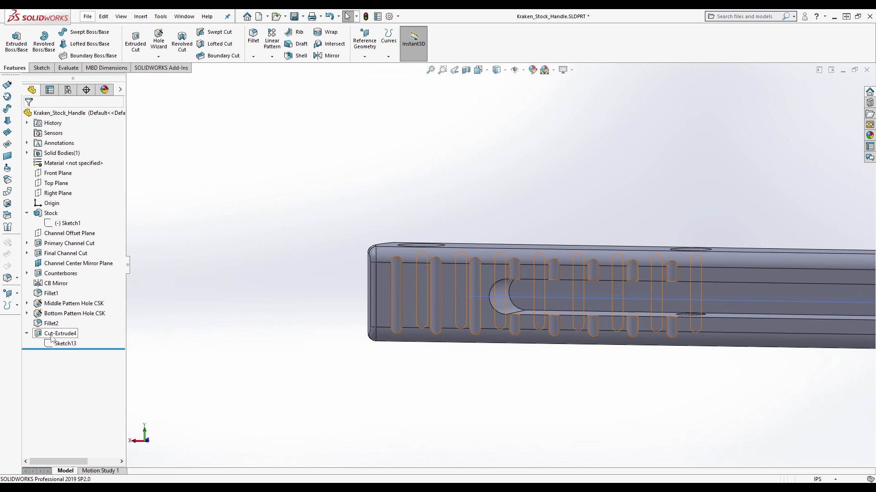
{"action": "middle_click_drag", "start_coordinate": [499, 320], "coordinate": [499, 351]}
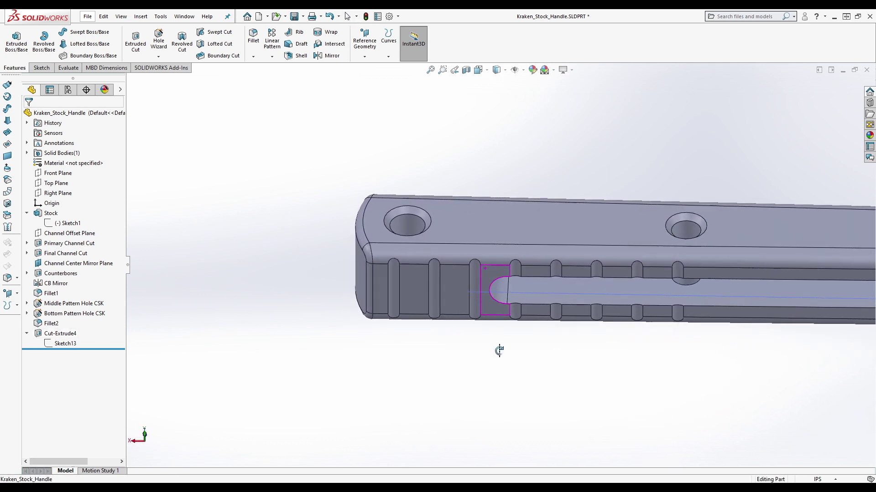
Open Sketch13 under Cut-Extrude4 for editing
{"action": "scroll", "coordinate": [557, 289], "scroll_direction": "down", "scroll_amount": 5}
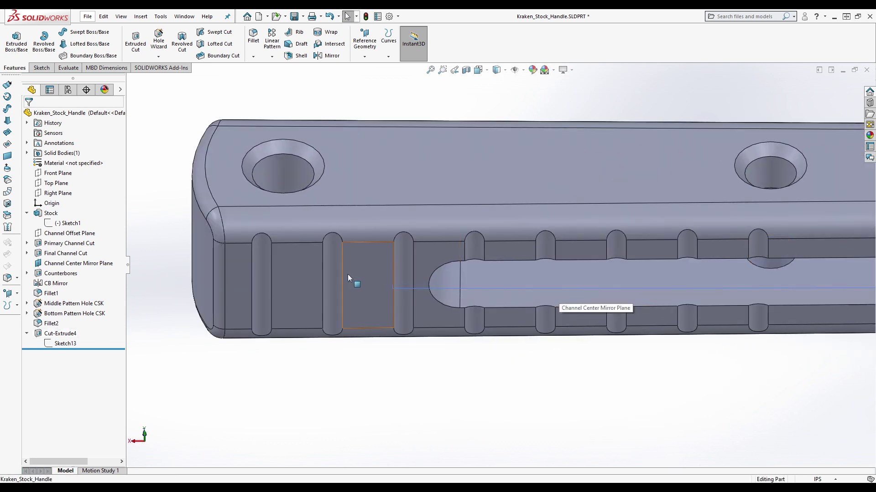
{"action": "left_click", "coordinate": [64, 343]}
{"action": "left_click", "coordinate": [60, 318]}
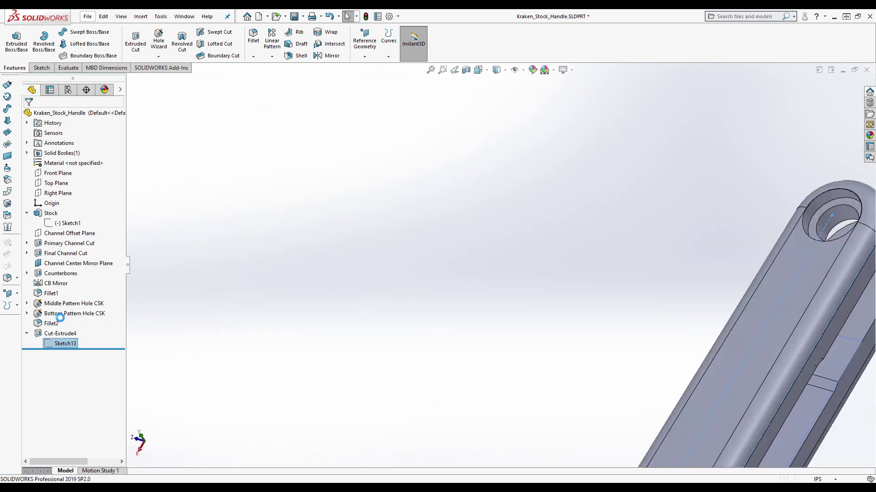
{"action": "scroll", "coordinate": [771, 182], "scroll_direction": "down", "scroll_amount": 3}
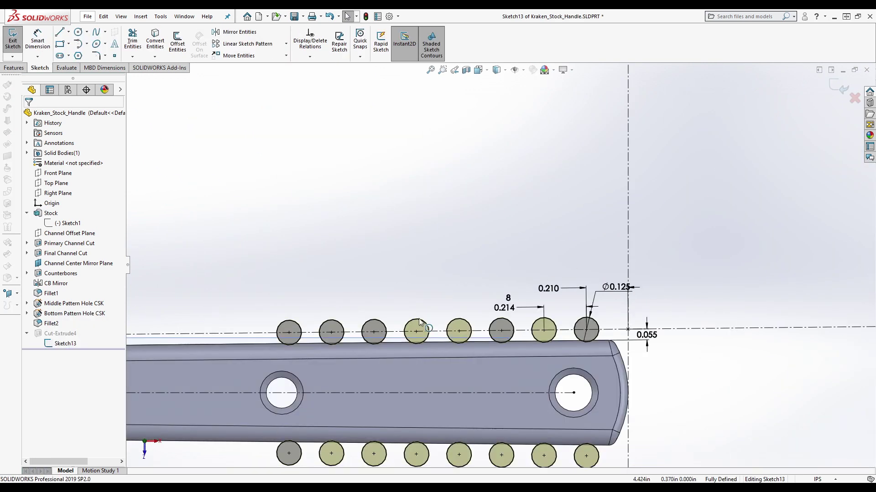
Inspect the top circles' centre points and bring up the 0.214 spacing dimension's menu
{"action": "left_click", "coordinate": [288, 333]}
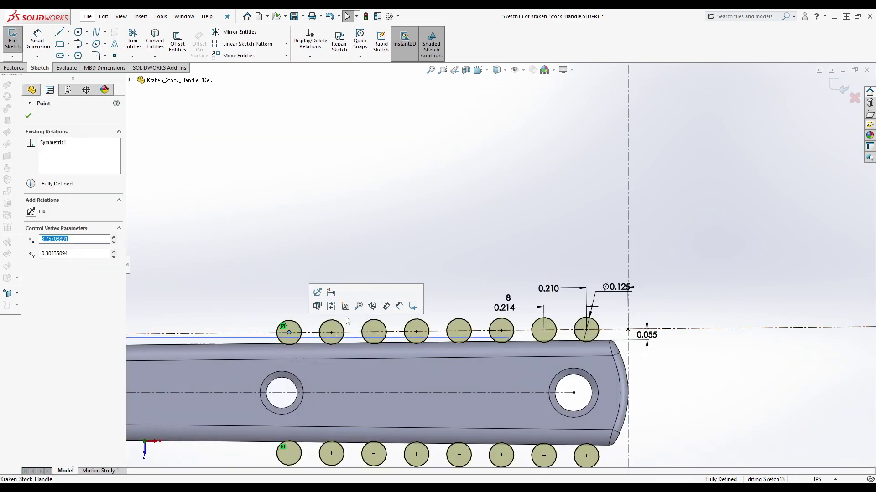
{"action": "left_click", "coordinate": [331, 332], "text": "ctrl"}
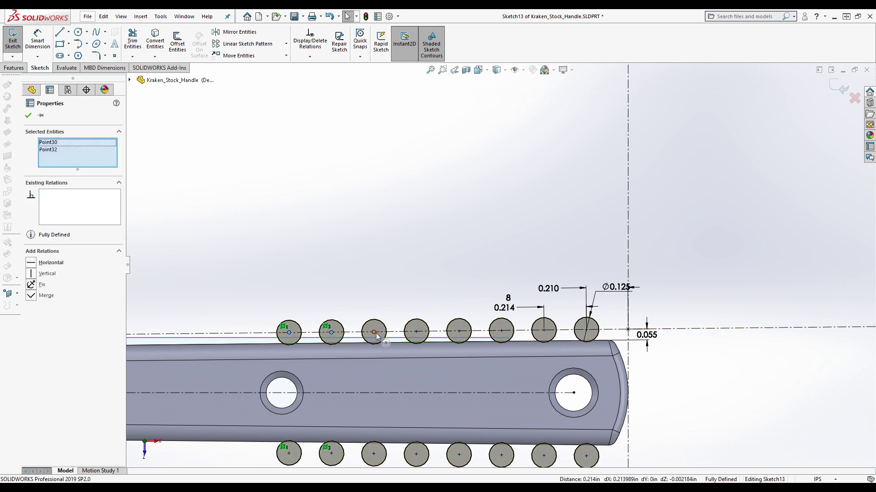
{"action": "left_click", "coordinate": [384, 283]}
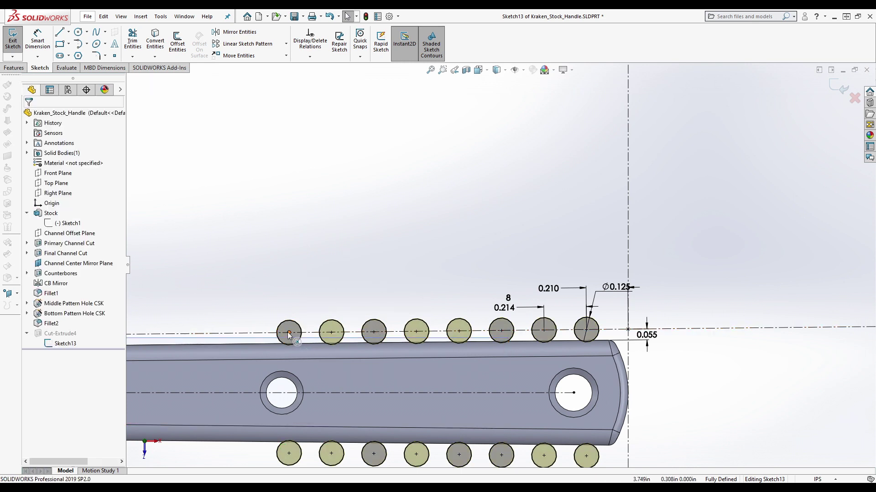
{"action": "left_click", "coordinate": [288, 332]}
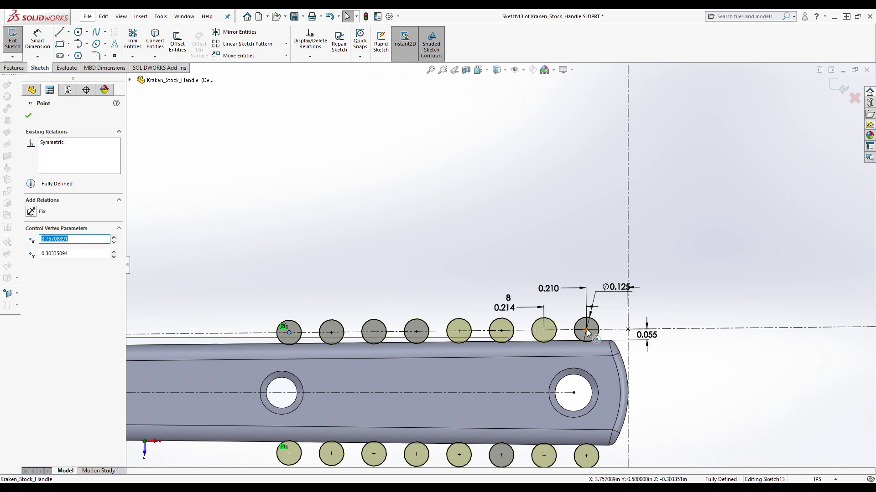
{"action": "left_click", "coordinate": [395, 195]}
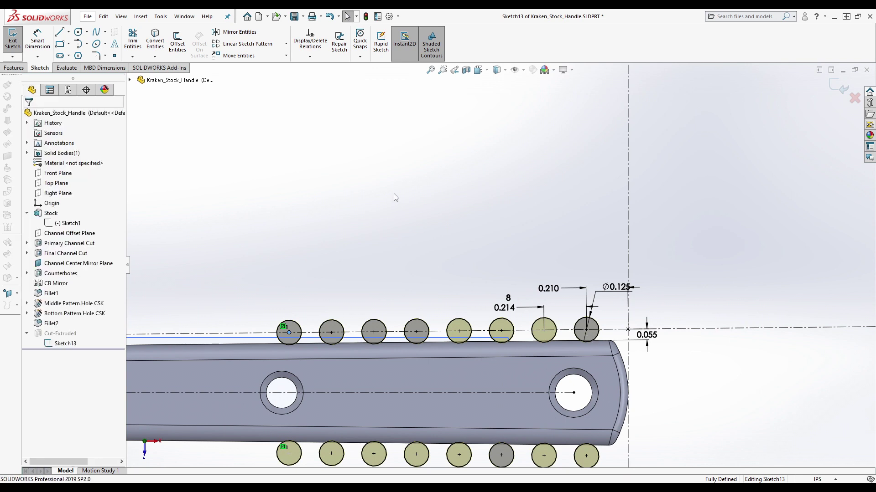
{"action": "right_click", "coordinate": [502, 314]}
Replace the 0.214 spacing with a 1.500 first-to-last centre distance and exit the sketch
{"action": "left_click", "coordinate": [535, 383]}
{"action": "left_click", "coordinate": [38, 41]}
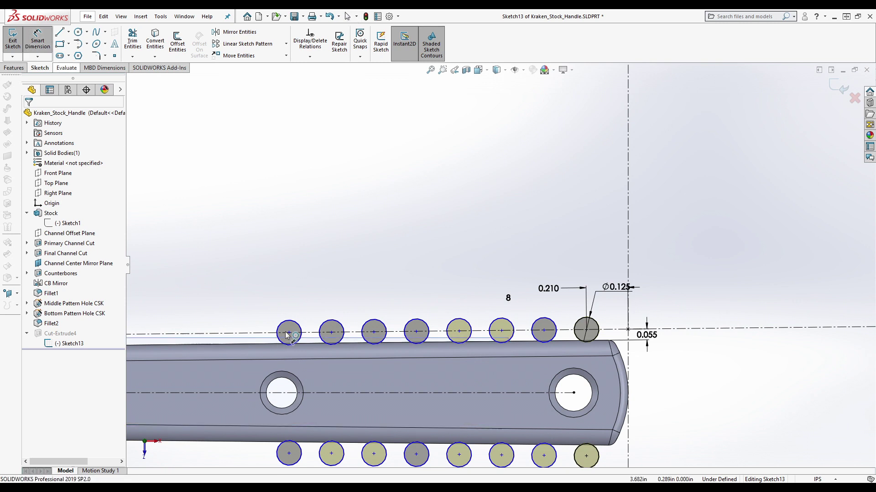
{"action": "left_click", "coordinate": [586, 329]}
{"action": "left_click", "coordinate": [199, 268]}
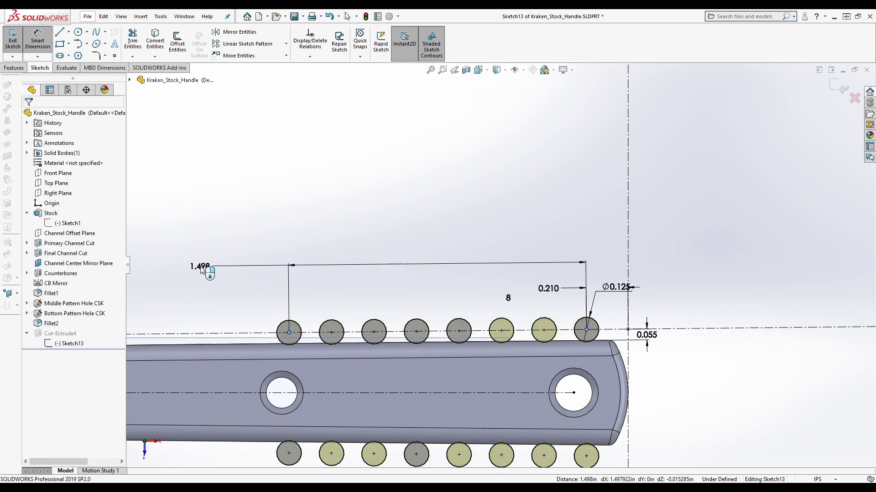
{"action": "type", "text": "1.5"}
{"action": "key", "text": "Return"}
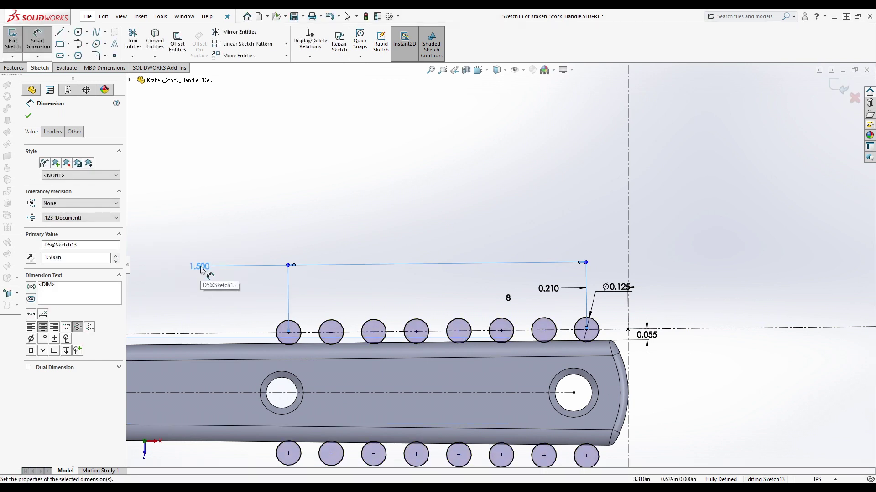
{"action": "mouse_move", "coordinate": [549, 287]}
{"action": "left_mouse_down"}
{"action": "mouse_move", "coordinate": [539, 233]}
{"action": "mouse_move", "coordinate": [538, 244]}
{"action": "left_mouse_up"}
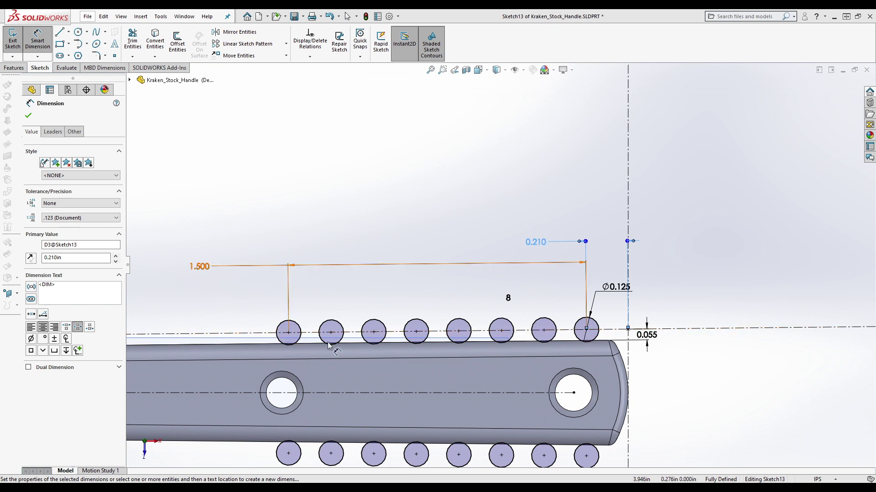
{"action": "left_click", "coordinate": [13, 41]}
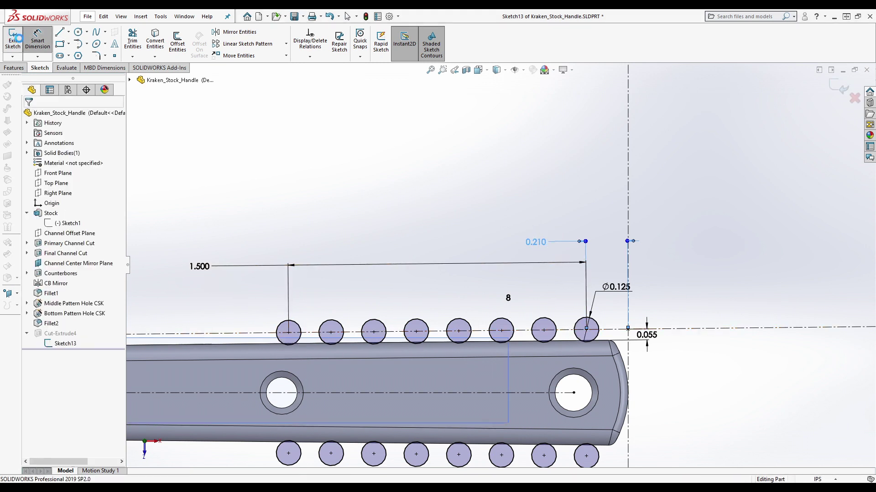
Delete the Fillet2 feature and dismiss the resulting rebuild error
{"action": "middle_click_drag", "start_coordinate": [556, 228], "coordinate": [388, 164]}
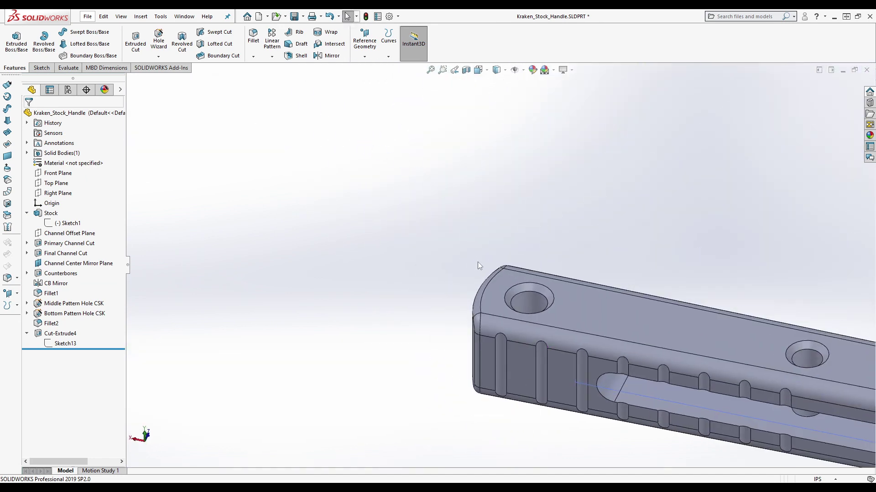
{"action": "middle_click_drag", "start_coordinate": [728, 337], "coordinate": [567, 297]}
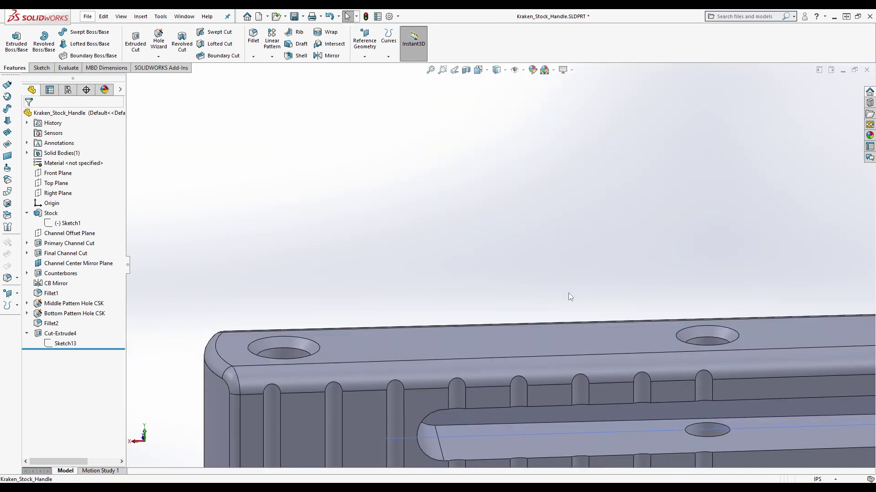
{"action": "left_click", "coordinate": [51, 324]}
{"action": "right_click", "coordinate": [45, 323]}
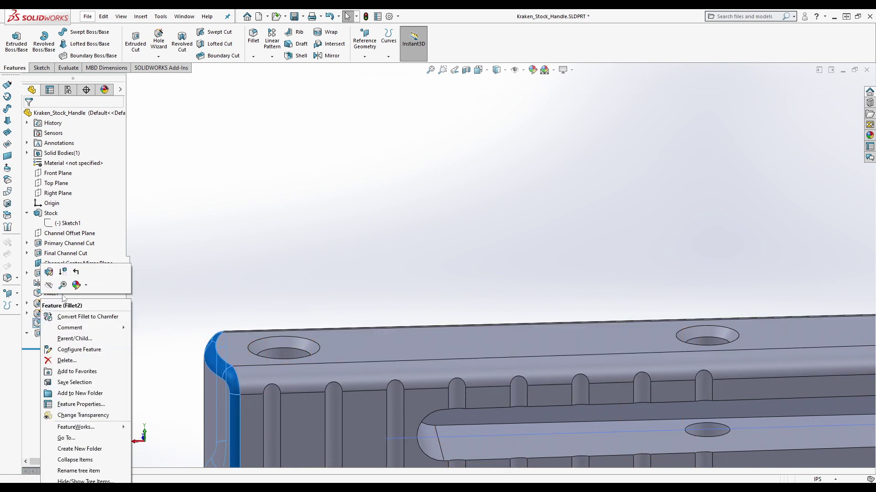
{"action": "left_click", "coordinate": [65, 362]}
{"action": "left_click", "coordinate": [495, 206]}
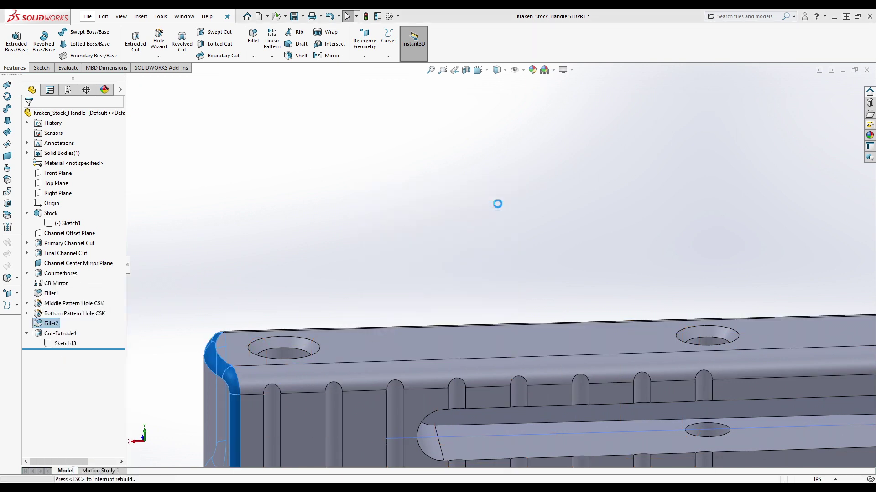
{"action": "left_click", "coordinate": [320, 140]}
In Sketch13, replace Tangent0 by making the vertical centerline tangent to the handle's right end edge
{"action": "left_click", "coordinate": [75, 333]}
{"action": "key", "text": "ctrl+8"}
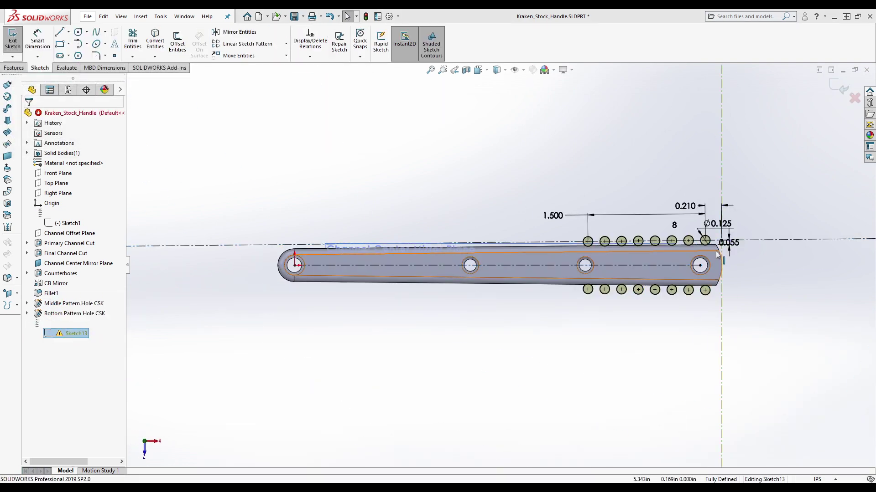
{"action": "scroll", "coordinate": [715, 251], "scroll_direction": "down", "scroll_amount": 5}
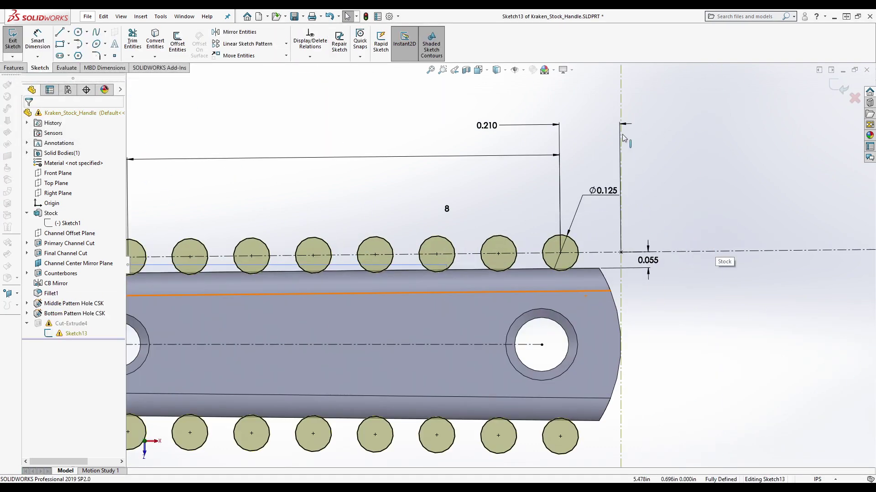
{"action": "left_click", "coordinate": [621, 91]}
{"action": "left_click", "coordinate": [72, 143]}
{"action": "right_click", "coordinate": [72, 143]}
{"action": "left_click", "coordinate": [96, 161]}
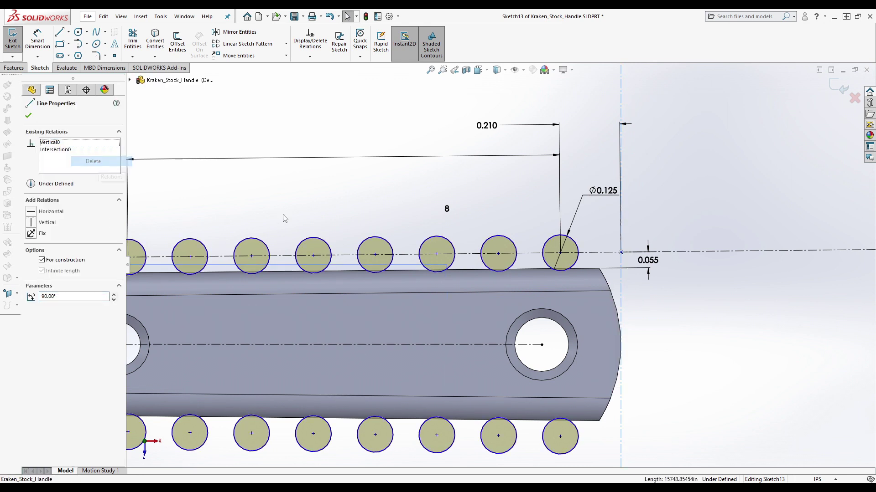
{"action": "left_click", "coordinate": [617, 314], "text": "ctrl"}
{"action": "left_click", "coordinate": [30, 264]}
{"action": "left_click", "coordinate": [13, 41]}
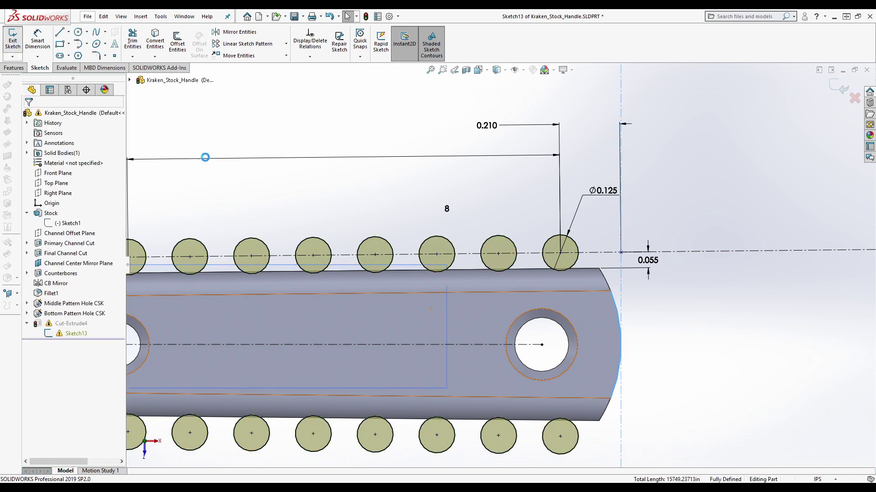
Orbit and zoom to inspect the rebuilt grooves at the handle end
{"action": "middle_click_drag", "start_coordinate": [613, 311], "coordinate": [478, 193]}
{"action": "scroll", "coordinate": [500, 255], "scroll_direction": "down", "scroll_amount": 3}
{"action": "middle_click_drag", "start_coordinate": [500, 259], "coordinate": [458, 126]}
{"action": "scroll", "coordinate": [453, 124], "scroll_direction": "down", "scroll_amount": 2}
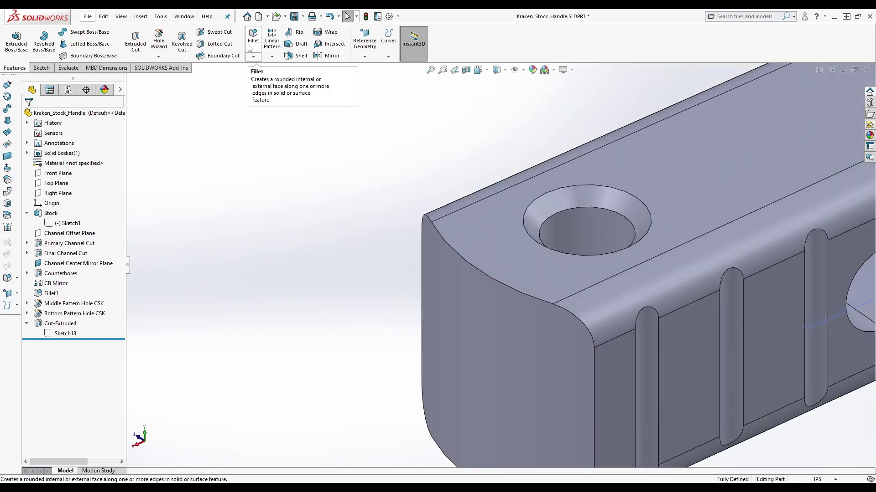
Start a chamfer on the end face's top edge with a 0.015 in distance
{"action": "left_click", "coordinate": [253, 56]}
{"action": "left_click", "coordinate": [265, 78]}
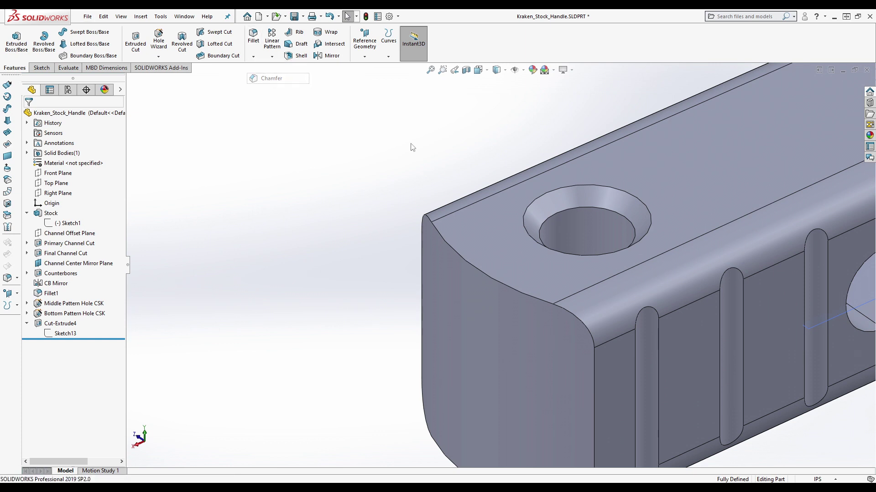
{"action": "left_click", "coordinate": [496, 282]}
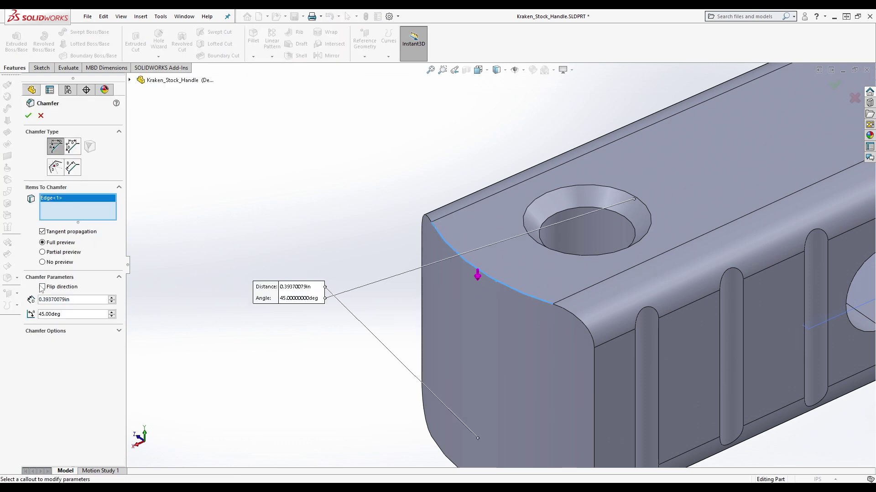
{"action": "double_click", "coordinate": [55, 300]}
{"action": "type", "text": "0.02"}
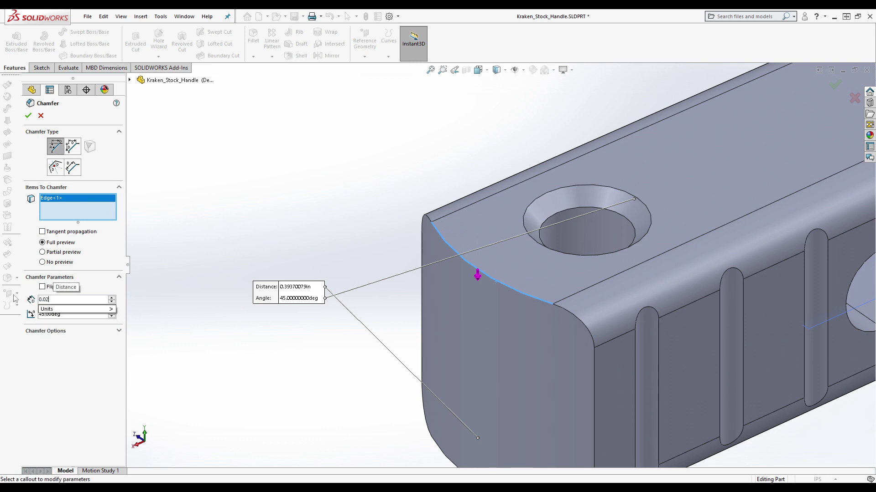
{"action": "left_click", "coordinate": [54, 299]}
{"action": "scroll", "coordinate": [53, 301], "scroll_direction": "down", "scroll_amount": 1}
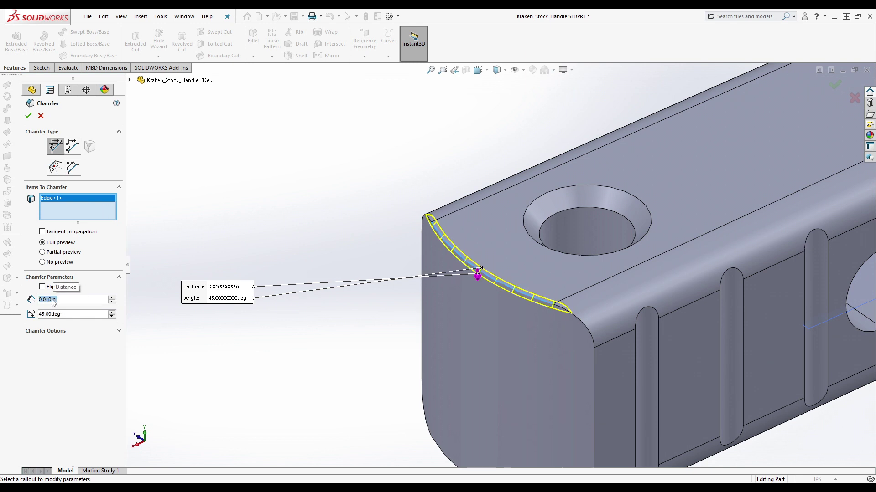
{"action": "left_click", "coordinate": [57, 299]}
{"action": "key", "text": "Return"}
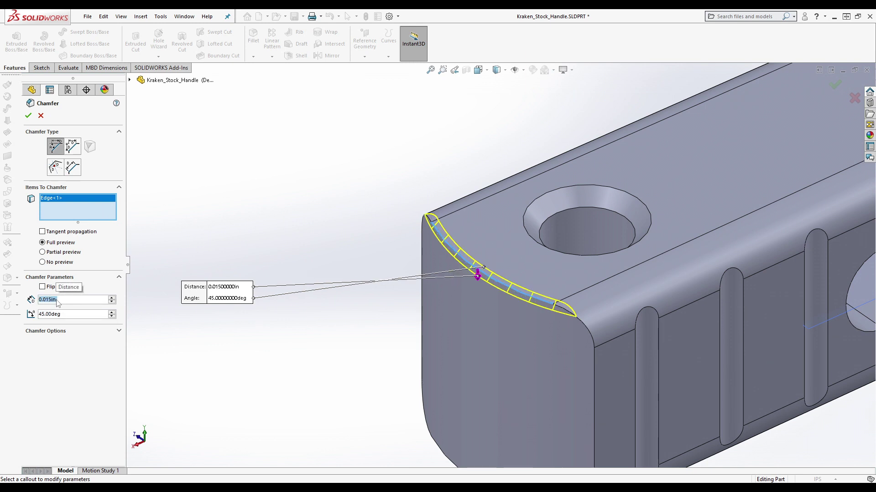
Add the end face's bottom edge to the 0.015 in × 45° chamfer and inspect it
{"action": "middle_click_drag", "start_coordinate": [309, 327], "coordinate": [383, 286]}
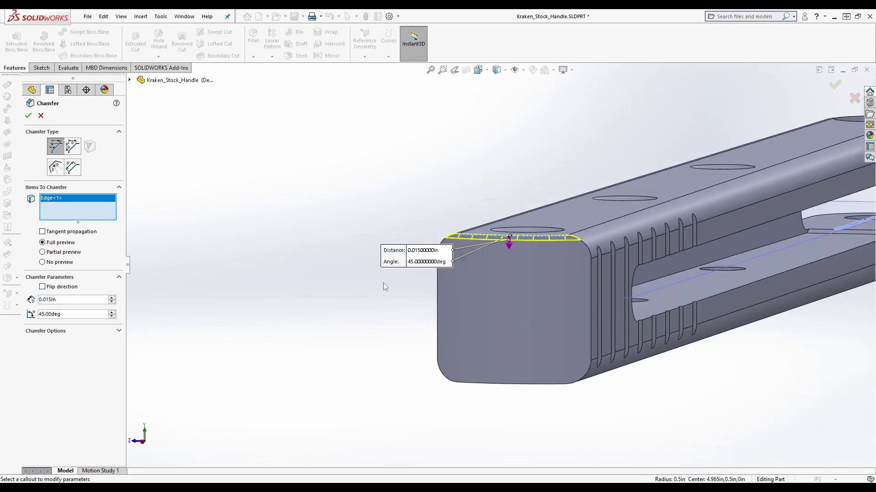
{"action": "left_click", "coordinate": [513, 384]}
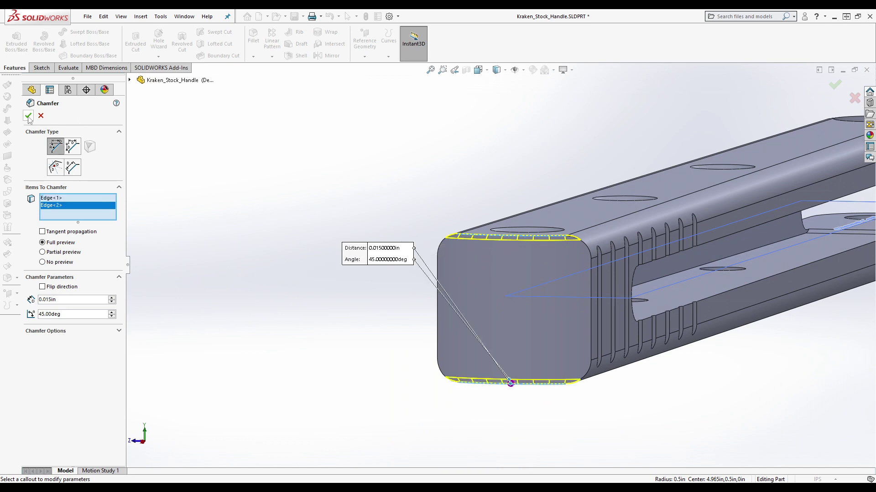
{"action": "middle_click_drag", "start_coordinate": [579, 250], "coordinate": [559, 225]}
{"action": "scroll", "coordinate": [533, 195], "scroll_direction": "up", "scroll_amount": 5}
{"action": "middle_click_drag", "start_coordinate": [532, 195], "coordinate": [405, 264]}
{"action": "scroll", "coordinate": [488, 212], "scroll_direction": "down", "scroll_amount": 5}
{"action": "scroll", "coordinate": [405, 264], "scroll_direction": "up", "scroll_amount": 3}
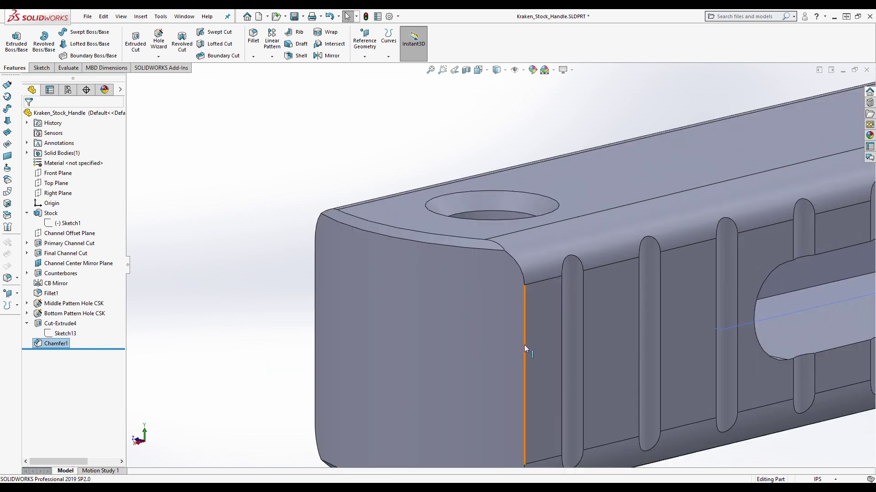
{"action": "key", "text": "f"}
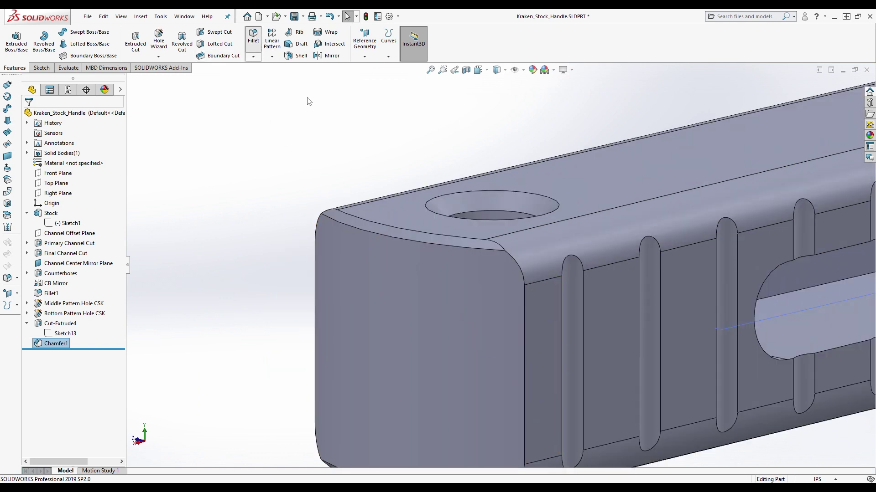
Select both vertical end-face edges for a fillet with tangent propagation turned off
{"action": "left_click", "coordinate": [523, 370]}
{"action": "middle_click_drag", "start_coordinate": [369, 337], "coordinate": [255, 367]}
{"action": "left_click", "coordinate": [251, 363]}
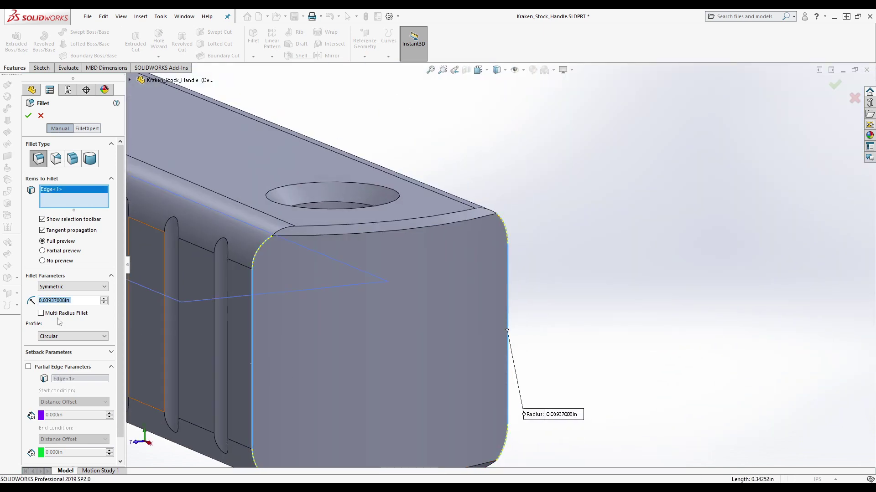
{"action": "left_click", "coordinate": [42, 230]}
Set the fillet radius to 0.03 in and confirm, creating Fillet3
{"action": "left_click", "coordinate": [69, 300]}
{"action": "type", "text": "0.015"}
{"action": "key", "text": "Return"}
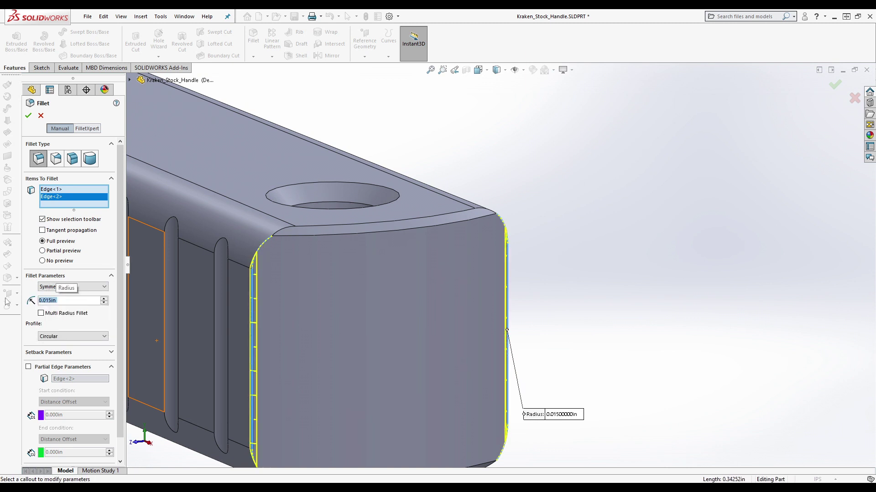
{"action": "left_click", "coordinate": [52, 300]}
{"action": "key", "text": "BackSpace"}
{"action": "key", "text": "BackSpace"}
{"action": "type", "text": "3"}
{"action": "left_click", "coordinate": [28, 115]}
{"action": "scroll", "coordinate": [607, 274], "scroll_direction": "up", "scroll_amount": 3}
{"action": "middle_click_drag", "start_coordinate": [607, 271], "coordinate": [494, 268]}
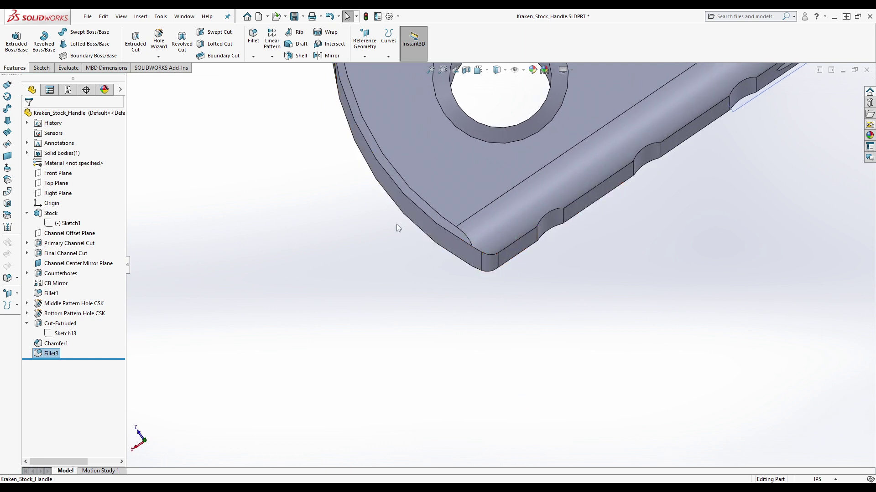
Orbit around the part, then collapse Cut-Extrude4 and display its groove dimensions
{"action": "middle_click_drag", "start_coordinate": [381, 260], "coordinate": [480, 166]}
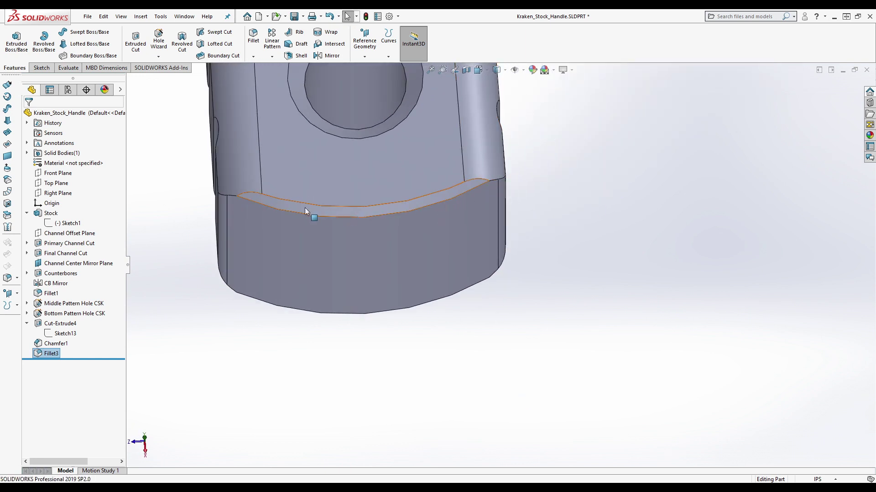
{"action": "middle_click_drag", "start_coordinate": [261, 205], "coordinate": [237, 267]}
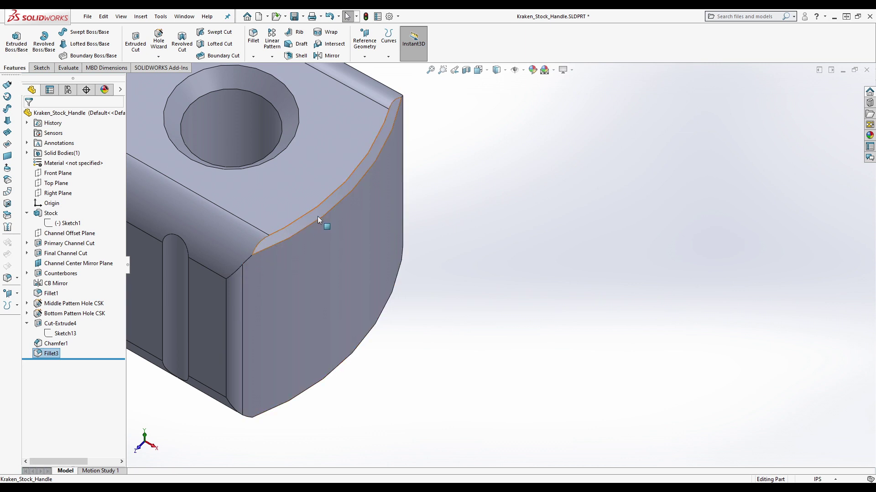
{"action": "scroll", "coordinate": [516, 216], "scroll_direction": "up", "scroll_amount": 5}
{"action": "scroll", "coordinate": [387, 181], "scroll_direction": "down", "scroll_amount": 5}
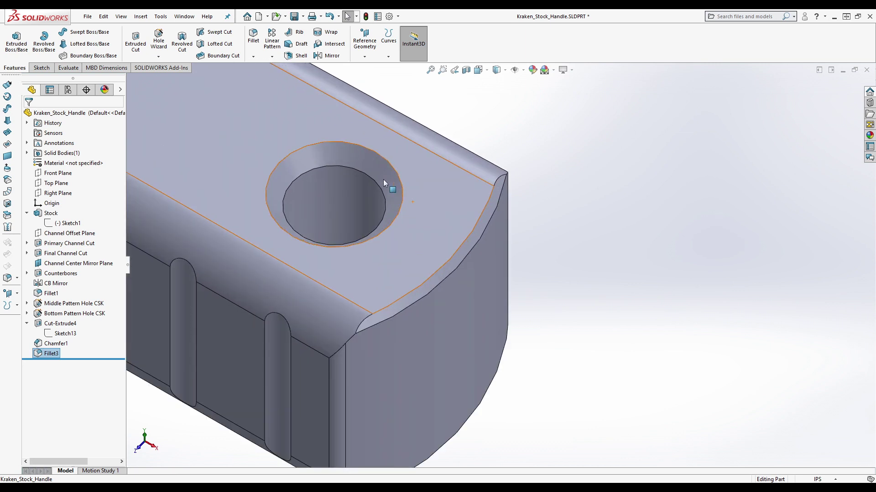
{"action": "middle_click_drag", "start_coordinate": [384, 180], "coordinate": [384, 149]}
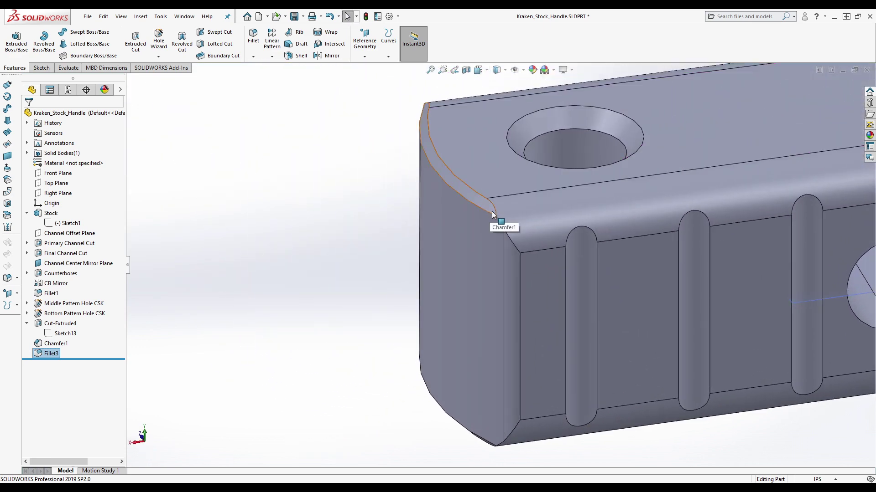
{"action": "left_click", "coordinate": [27, 323]}
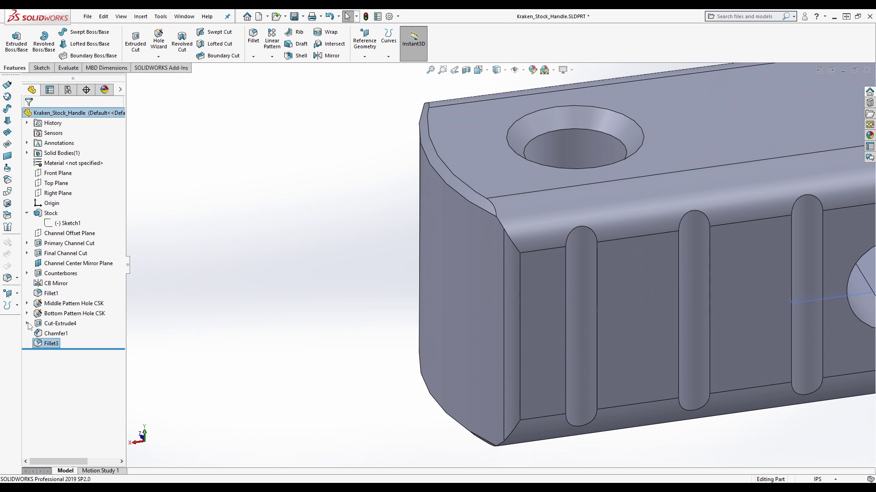
{"action": "left_click", "coordinate": [51, 324]}
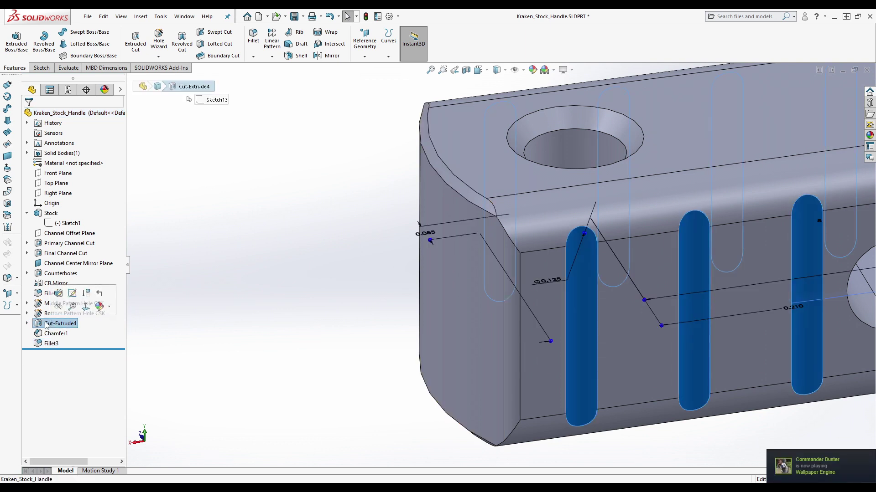
{"action": "left_click", "coordinate": [209, 359]}
Highlight Chamfer1 on the model's end face and bring up its context menu
{"action": "middle_click_drag", "start_coordinate": [211, 355], "coordinate": [521, 281]}
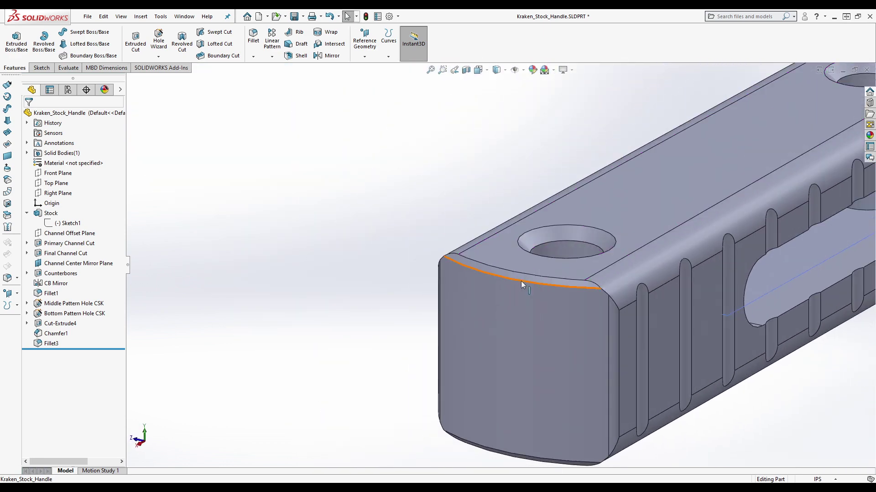
{"action": "scroll", "coordinate": [502, 273], "scroll_direction": "down", "scroll_amount": 3}
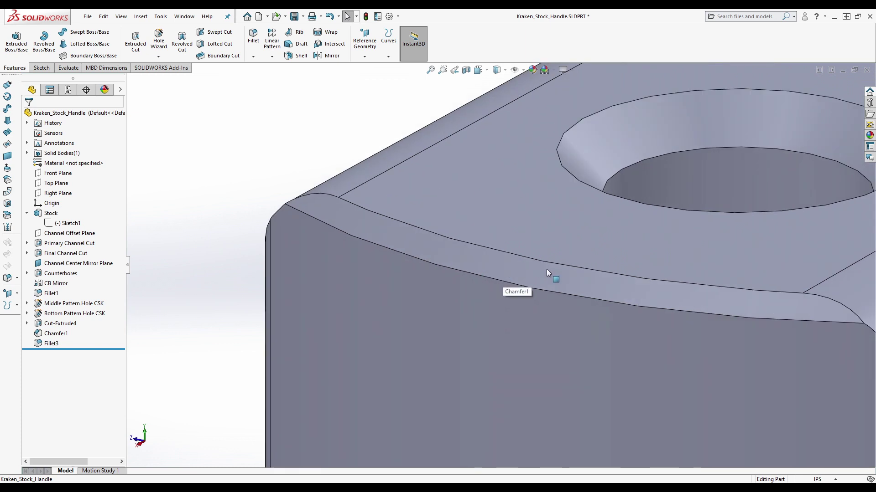
{"action": "scroll", "coordinate": [383, 236], "scroll_direction": "up", "scroll_amount": 2}
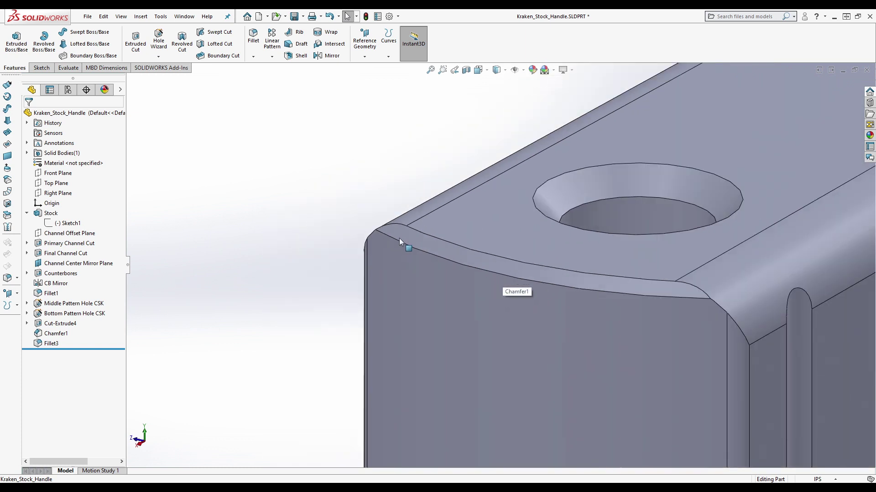
{"action": "left_click", "coordinate": [55, 333]}
{"action": "scroll", "coordinate": [200, 318], "scroll_direction": "up", "scroll_amount": 2}
{"action": "middle_click_drag", "start_coordinate": [199, 318], "coordinate": [347, 297]}
{"action": "scroll", "coordinate": [453, 273], "scroll_direction": "down", "scroll_amount": 3}
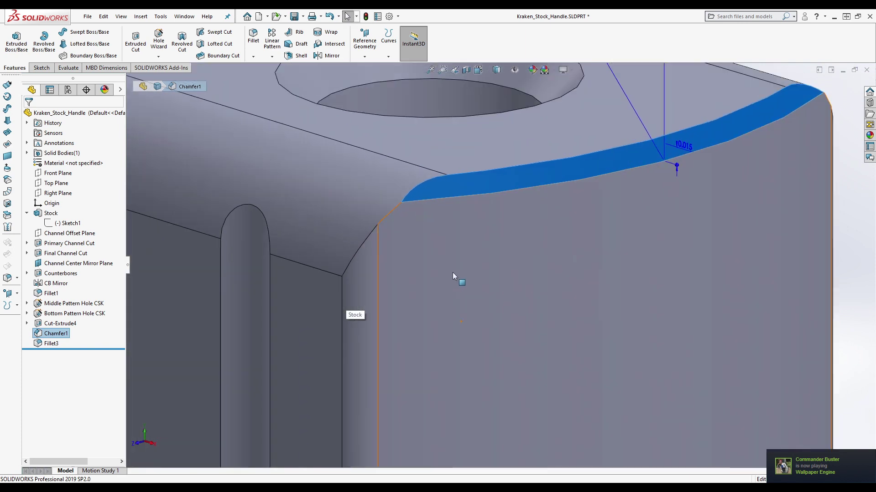
{"action": "scroll", "coordinate": [453, 272], "scroll_direction": "up", "scroll_amount": 1}
{"action": "right_click", "coordinate": [51, 335]}
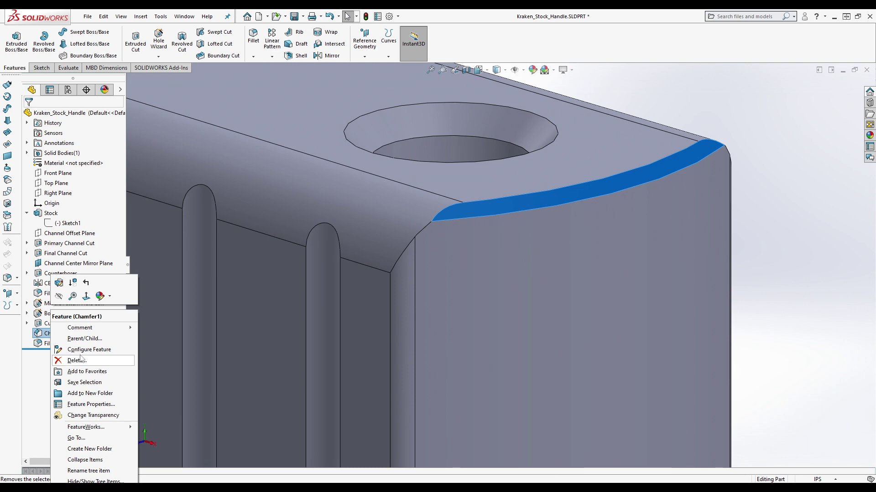
{"action": "left_click", "coordinate": [746, 192]}
{"action": "scroll", "coordinate": [748, 195], "scroll_direction": "up", "scroll_amount": 4}
{"action": "scroll", "coordinate": [504, 254], "scroll_direction": "down", "scroll_amount": 2}
{"action": "middle_click_drag", "start_coordinate": [504, 253], "coordinate": [377, 249]}
{"action": "scroll", "coordinate": [591, 321], "scroll_direction": "up", "scroll_amount": 1}
{"action": "scroll", "coordinate": [441, 279], "scroll_direction": "down", "scroll_amount": 1}
{"action": "scroll", "coordinate": [570, 292], "scroll_direction": "up", "scroll_amount": 3}
{"action": "scroll", "coordinate": [676, 267], "scroll_direction": "down", "scroll_amount": 5}
{"action": "middle_click_drag", "start_coordinate": [675, 267], "coordinate": [650, 233]}
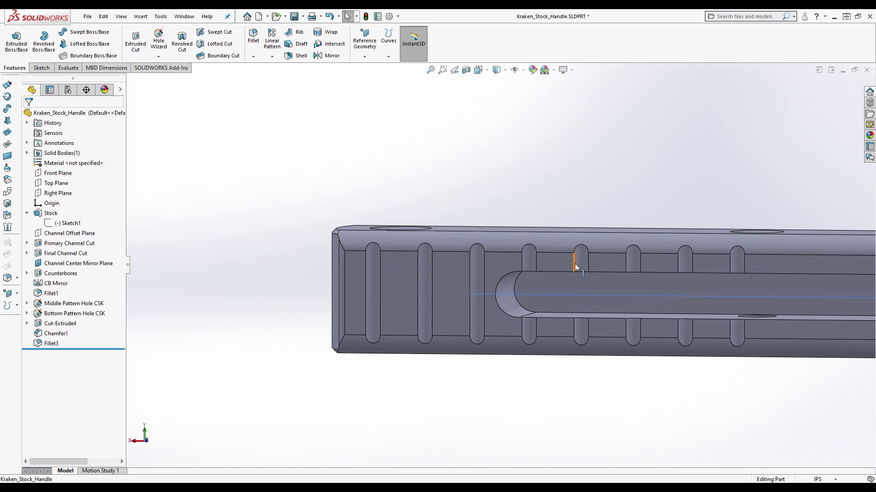
{"action": "middle_click_drag", "start_coordinate": [320, 220], "coordinate": [372, 218]}
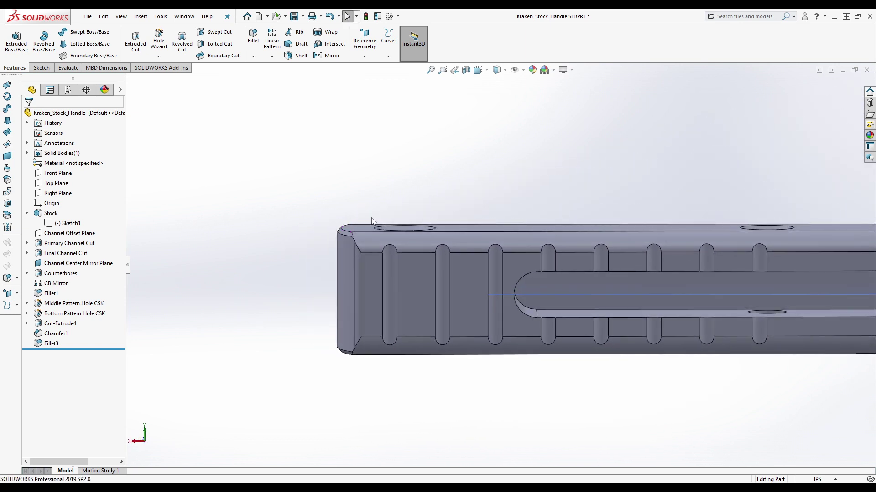
{"action": "scroll", "coordinate": [405, 214], "scroll_direction": "up", "scroll_amount": 2}
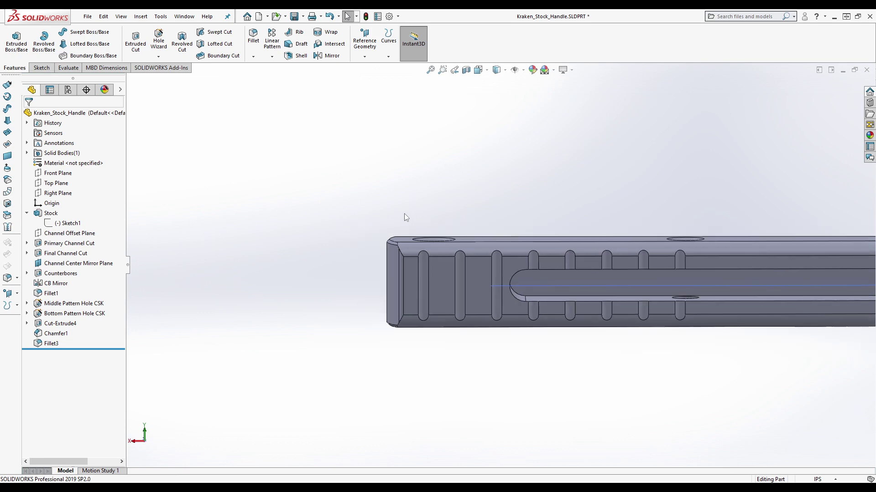
{"action": "scroll", "coordinate": [432, 246], "scroll_direction": "down", "scroll_amount": 3}
{"action": "middle_click_drag", "start_coordinate": [435, 240], "coordinate": [227, 277]}
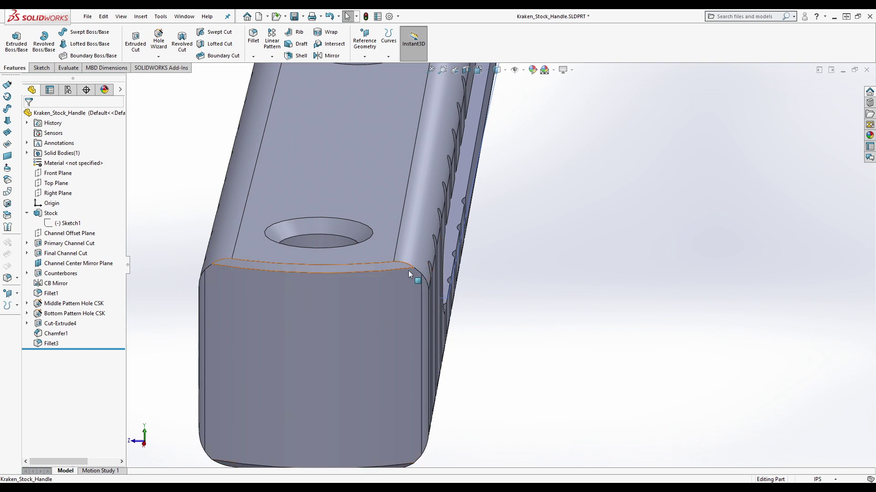
{"action": "middle_click_drag", "start_coordinate": [397, 267], "coordinate": [370, 276]}
{"action": "scroll", "coordinate": [319, 273], "scroll_direction": "up", "scroll_amount": 3}
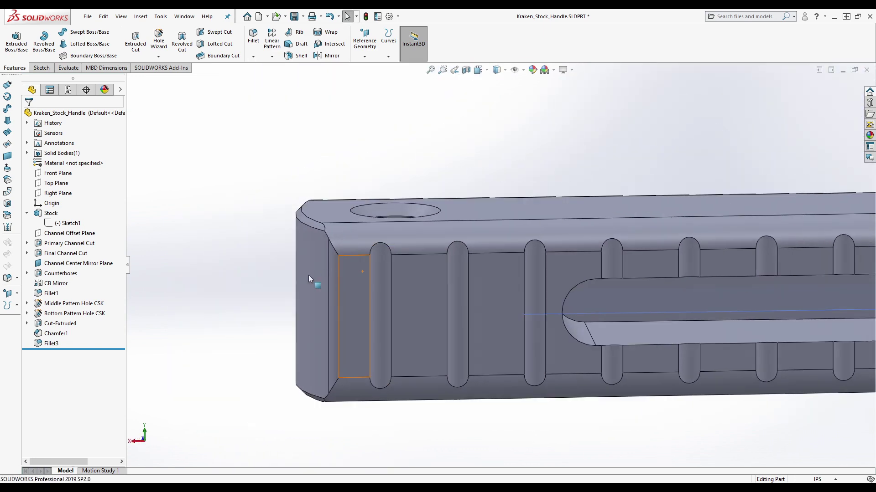
Rename Cut-Extrude4 to Jimping, correcting the first misspelled name 'Gimping'
{"action": "left_click", "coordinate": [56, 333]}
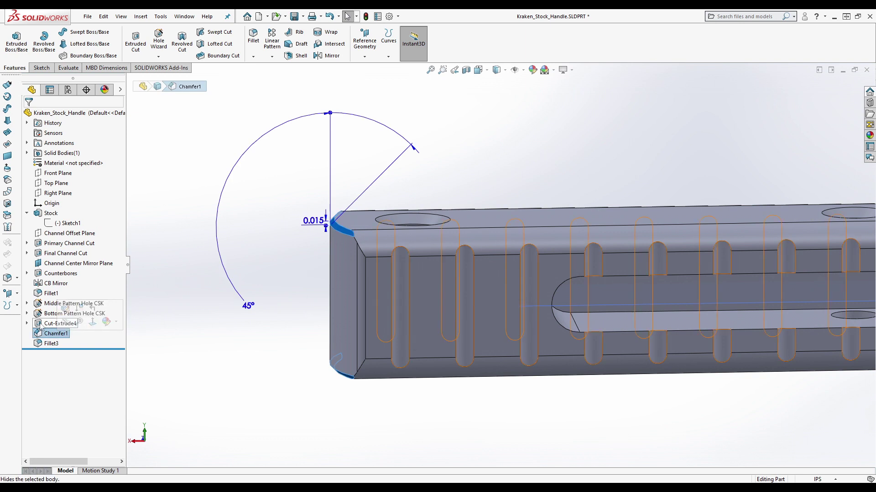
{"action": "left_click", "coordinate": [54, 324]}
{"action": "left_click", "coordinate": [53, 324]}
{"action": "type", "text": "Gimping"}
{"action": "key", "text": "Return"}
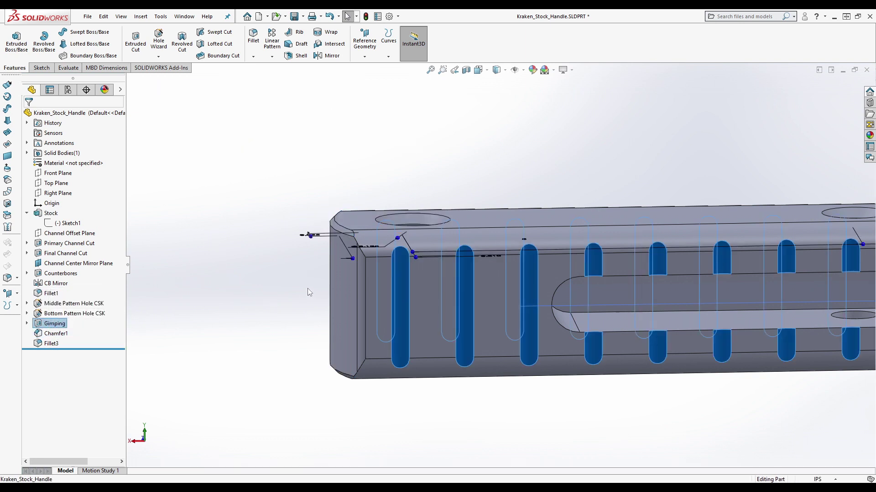
{"action": "scroll", "coordinate": [308, 288], "scroll_direction": "down", "scroll_amount": 3}
{"action": "middle_click_drag", "start_coordinate": [303, 288], "coordinate": [354, 275]}
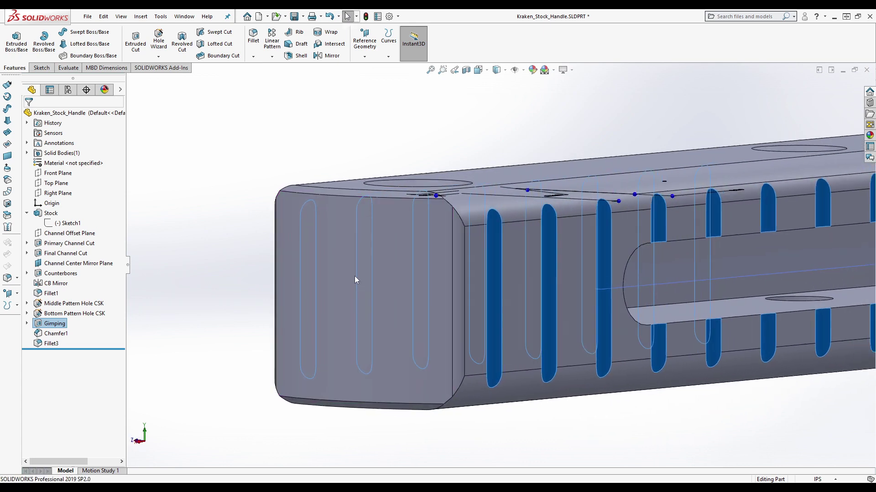
{"action": "middle_click_drag", "start_coordinate": [228, 184], "coordinate": [518, 254]}
{"action": "scroll", "coordinate": [449, 179], "scroll_direction": "up", "scroll_amount": 3}
{"action": "scroll", "coordinate": [449, 179], "scroll_direction": "down", "scroll_amount": 3}
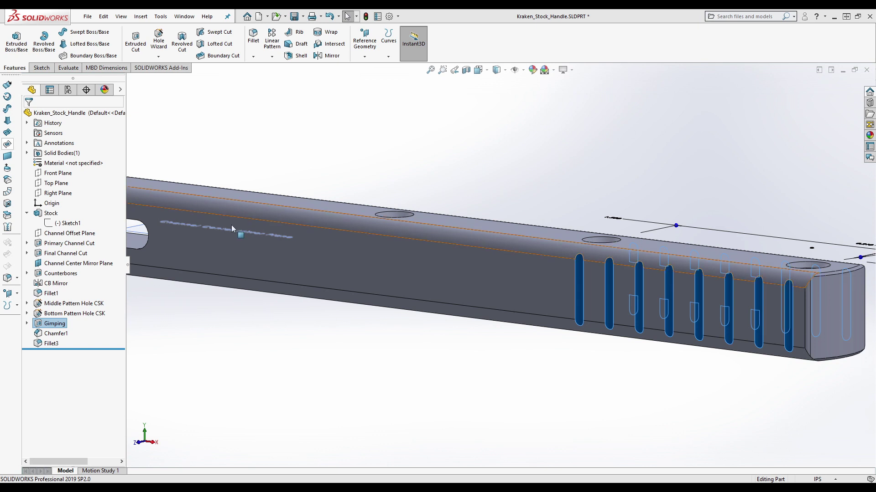
{"action": "left_click", "coordinate": [50, 324]}
{"action": "type", "text": "Jimping"}
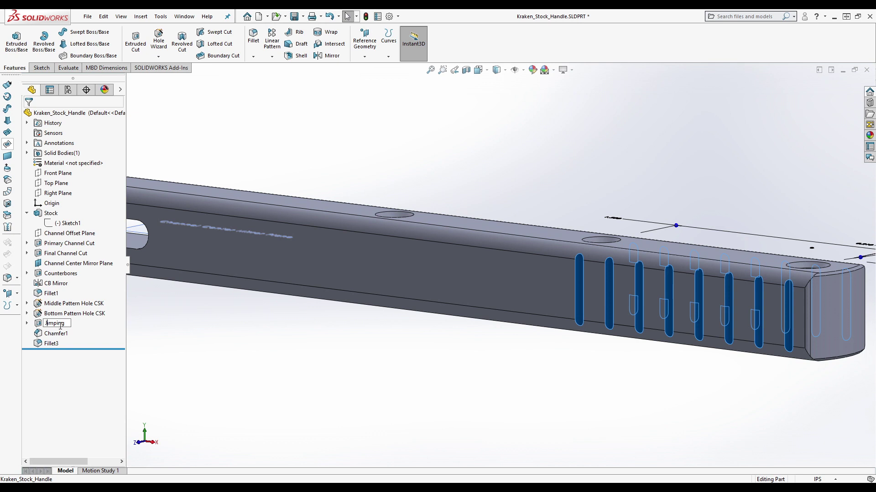
{"action": "key", "text": "Return"}
Rename Chamfer1 to Handle End Chamfer
{"action": "left_click", "coordinate": [51, 334]}
{"action": "middle_click_drag", "start_coordinate": [719, 297], "coordinate": [307, 348]}
{"action": "left_click", "coordinate": [64, 335]}
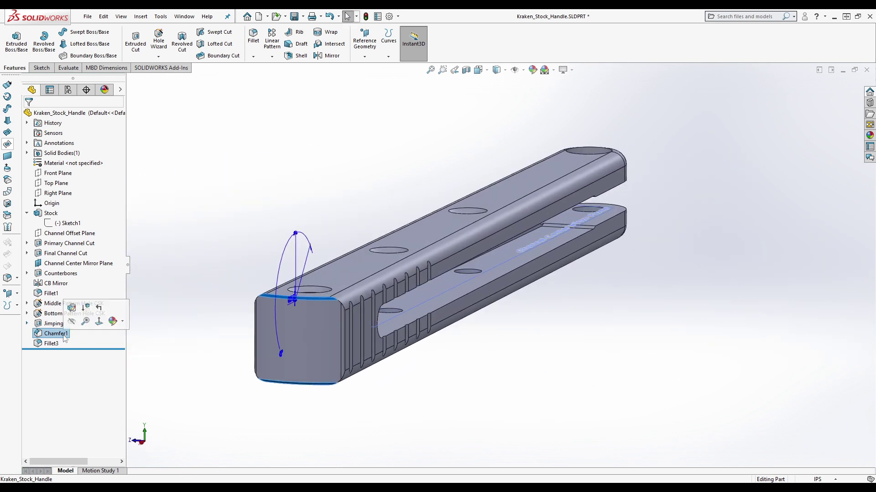
{"action": "type", "text": "Handl"}
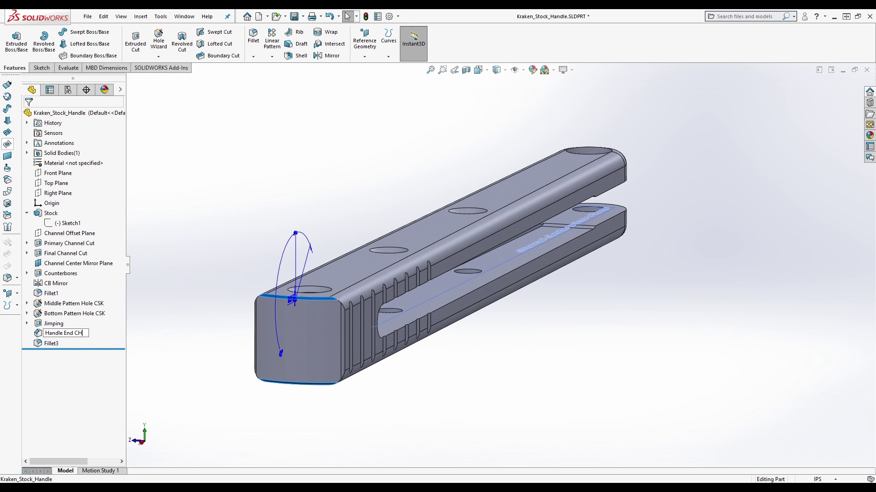
{"action": "type", "text": "e End Chamfer"}
{"action": "key", "text": "Return"}
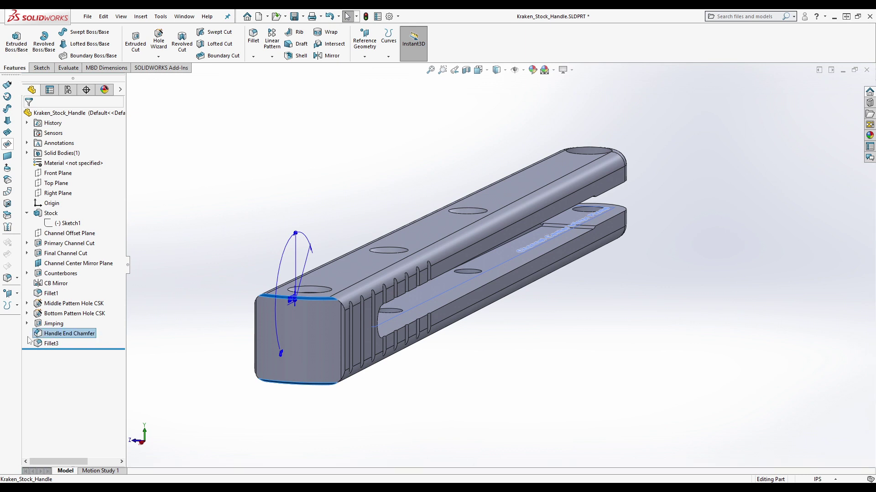
Rename Fillet3 to Handle End Fillet
{"action": "left_click", "coordinate": [52, 344]}
{"action": "left_click", "coordinate": [53, 344]}
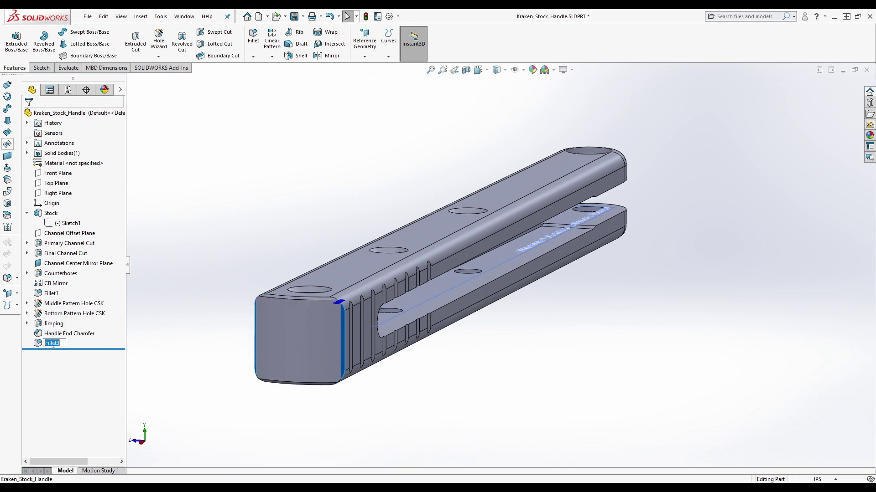
{"action": "type", "text": "Handle End Fillet"}
{"action": "key", "text": "Return"}
Orbit to a low angle along the handle and open the Reference Geometry list
{"action": "middle_click_drag", "start_coordinate": [340, 231], "coordinate": [645, 133]}
{"action": "scroll", "coordinate": [313, 273], "scroll_direction": "up", "scroll_amount": 5}
{"action": "scroll", "coordinate": [354, 277], "scroll_direction": "down", "scroll_amount": 5}
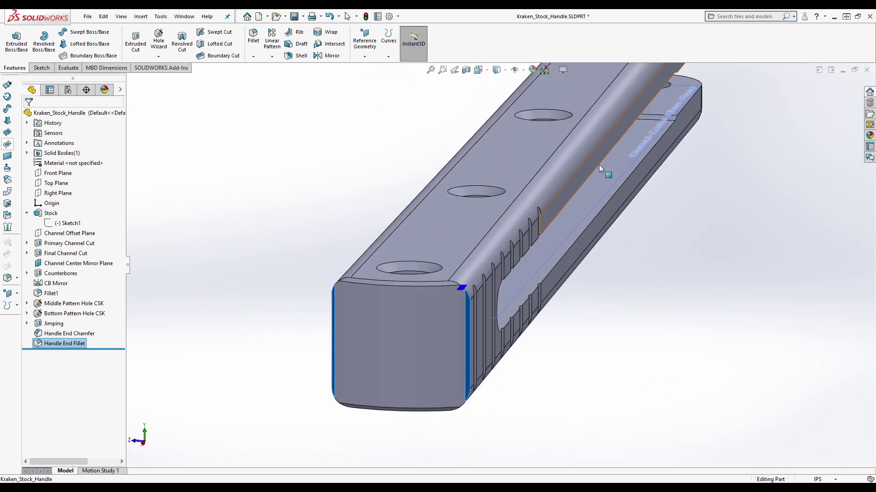
{"action": "scroll", "coordinate": [570, 288], "scroll_direction": "down", "scroll_amount": 5}
{"action": "scroll", "coordinate": [460, 274], "scroll_direction": "up", "scroll_amount": 5}
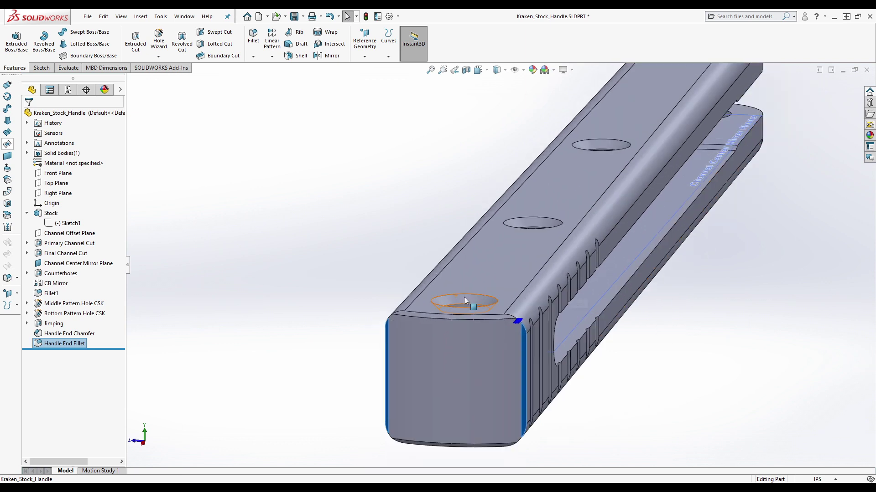
{"action": "scroll", "coordinate": [497, 264], "scroll_direction": "down", "scroll_amount": 2}
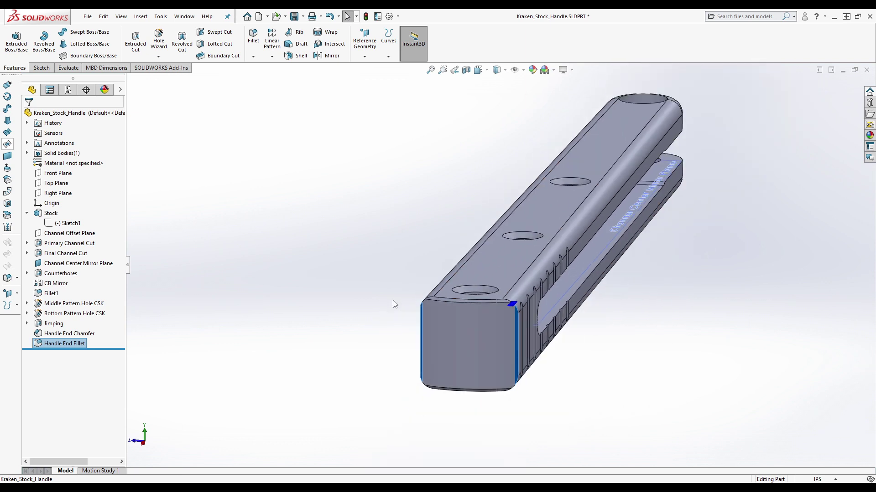
{"action": "middle_click_drag", "start_coordinate": [383, 265], "coordinate": [349, 289]}
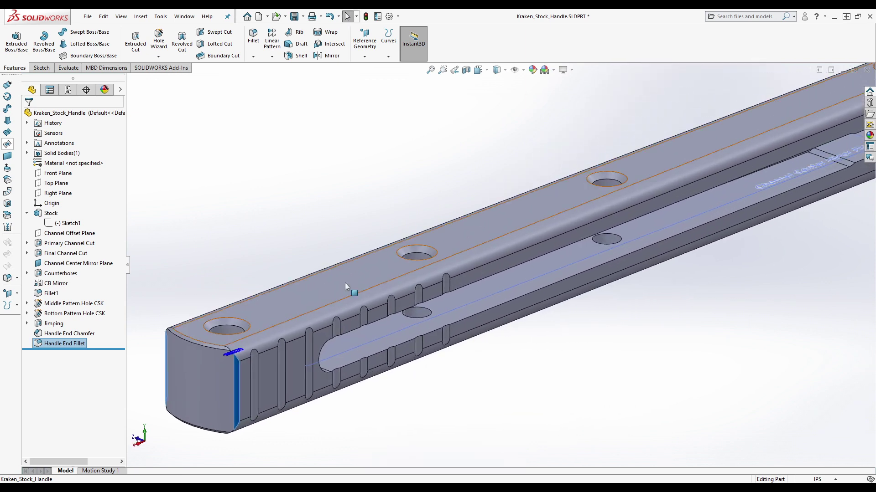
{"action": "left_click", "coordinate": [40, 68]}
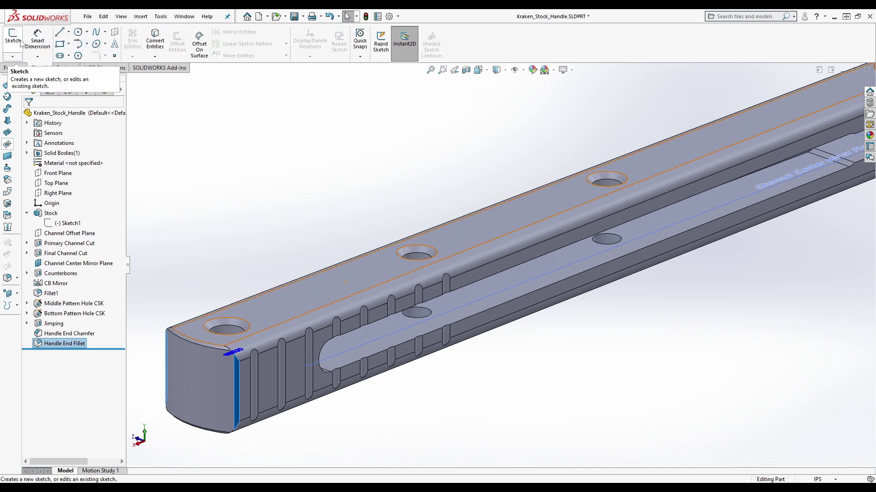
{"action": "left_click", "coordinate": [20, 68]}
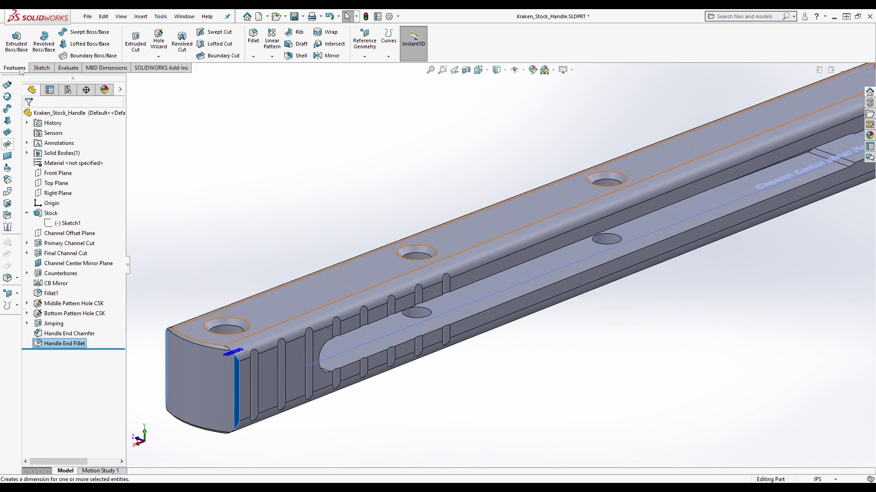
{"action": "left_click", "coordinate": [364, 51]}
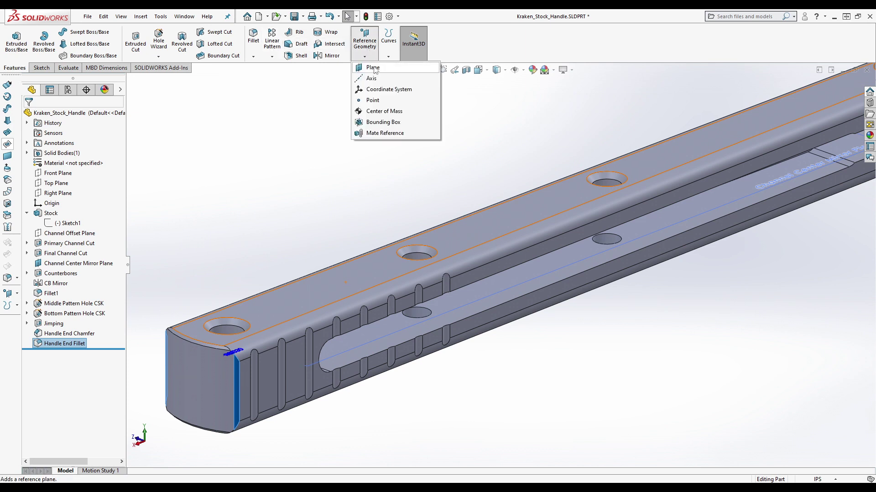
Create Plane3 offset 0.015in into the part from the top face
{"action": "left_click", "coordinate": [373, 67]}
{"action": "left_click", "coordinate": [281, 307]}
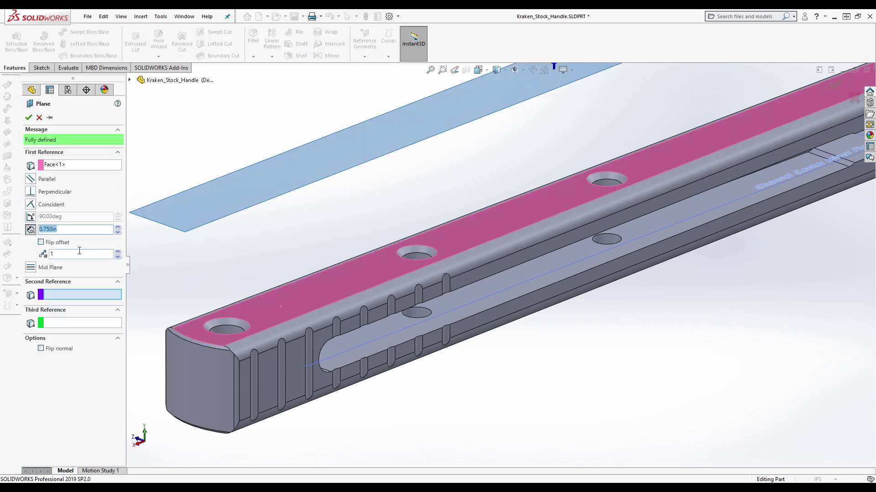
{"action": "left_click", "coordinate": [41, 242]}
{"action": "type", "text": "0"}
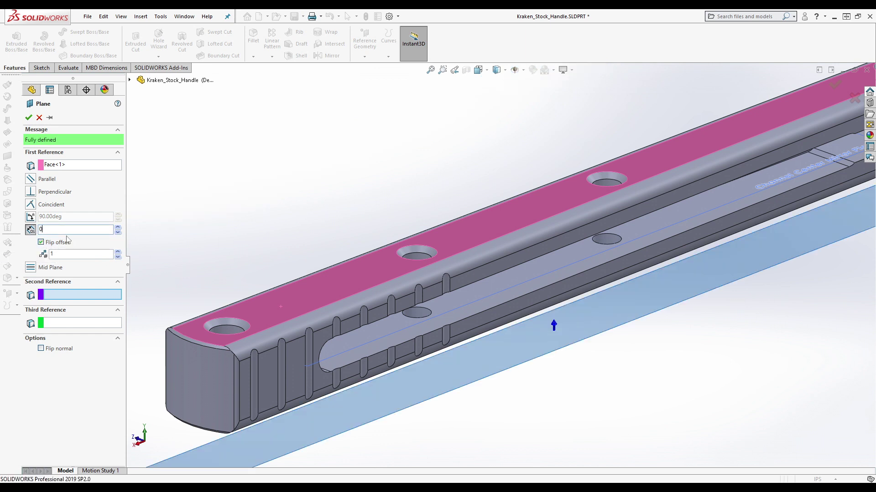
{"action": "type", "text": ".01"}
{"action": "key", "text": "Return"}
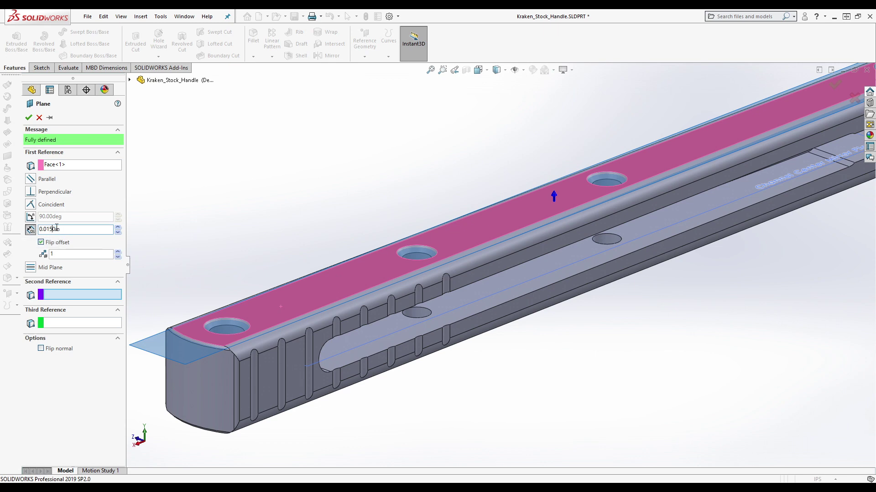
{"action": "key", "text": "Return"}
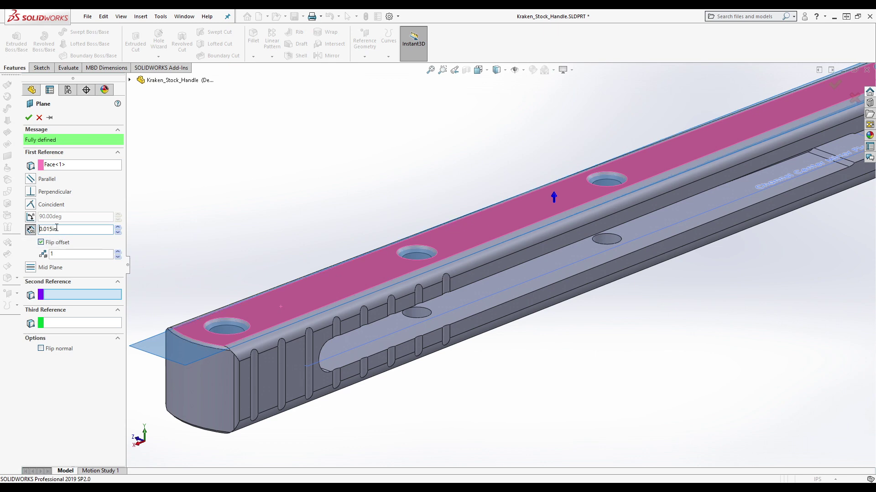
{"action": "left_click", "coordinate": [29, 117]}
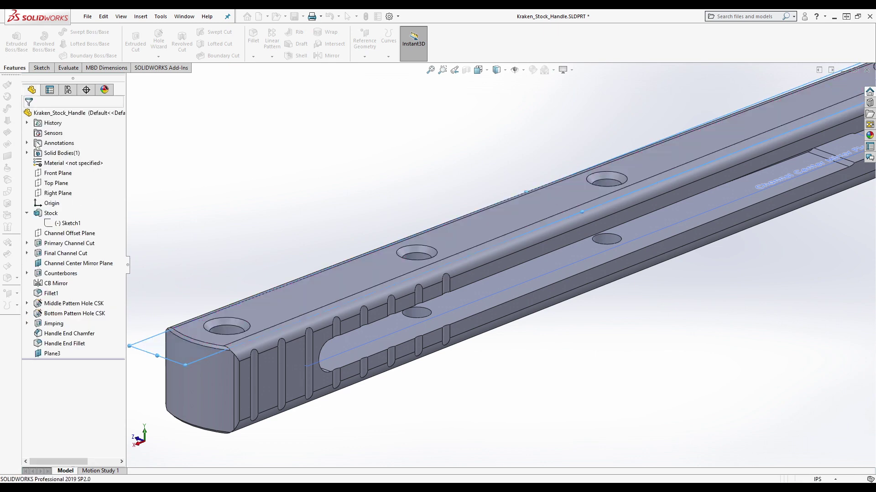
Sketch a 4.433in horizontal line on Plane3 from the right hole's centre toward the left end
{"action": "left_click", "coordinate": [41, 68]}
{"action": "left_click", "coordinate": [13, 40]}
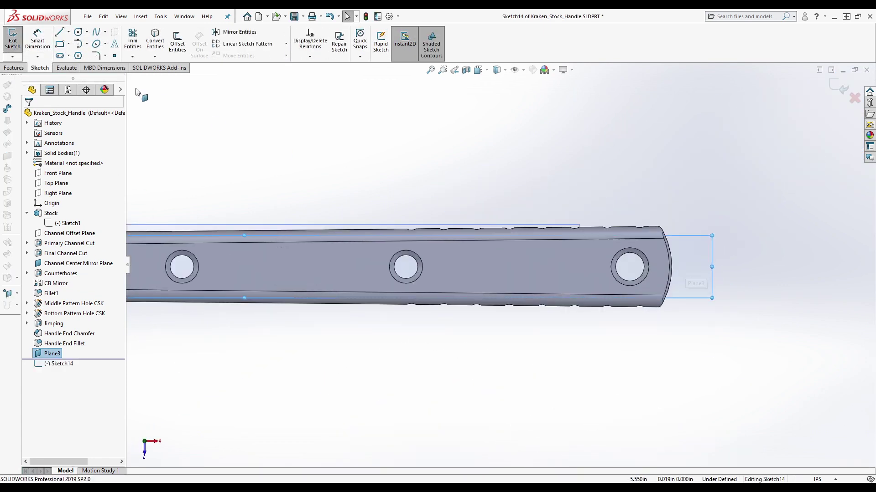
{"action": "key", "text": "l"}
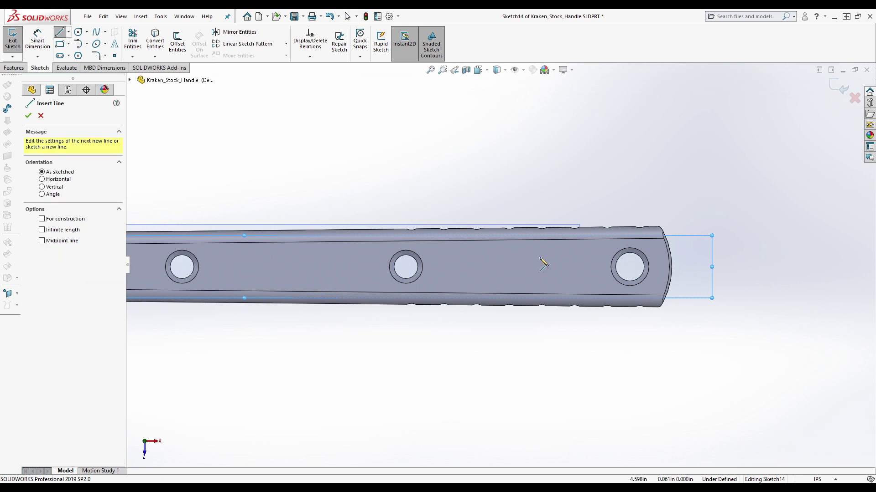
{"action": "left_click", "coordinate": [630, 267]}
{"action": "scroll", "coordinate": [535, 273], "scroll_direction": "down", "scroll_amount": 3}
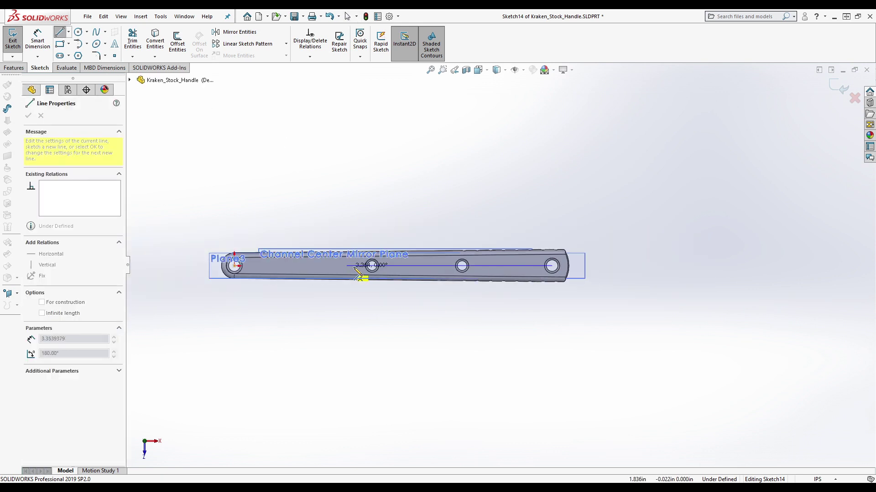
{"action": "scroll", "coordinate": [340, 272], "scroll_direction": "up", "scroll_amount": 4}
{"action": "left_click", "coordinate": [182, 263]}
{"action": "scroll", "coordinate": [437, 274], "scroll_direction": "down", "scroll_amount": 4}
{"action": "scroll", "coordinate": [436, 275], "scroll_direction": "up", "scroll_amount": 2}
{"action": "key", "text": "Escape"}
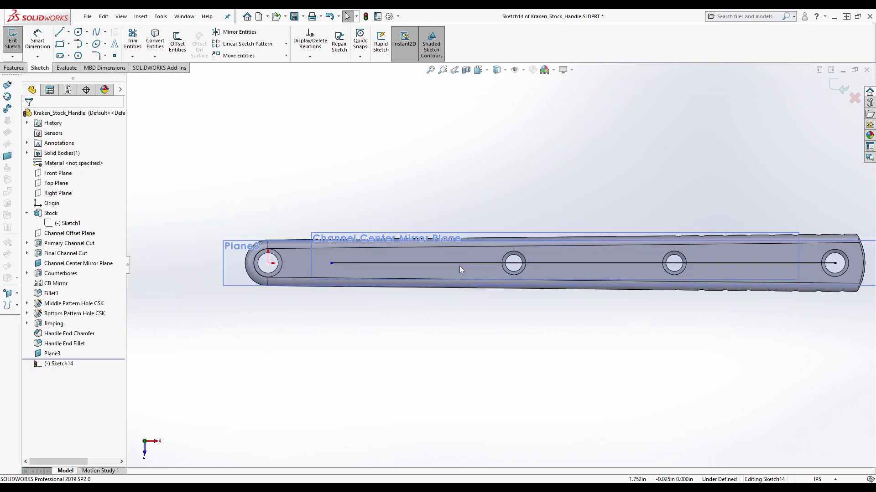
{"action": "left_click", "coordinate": [524, 265]}
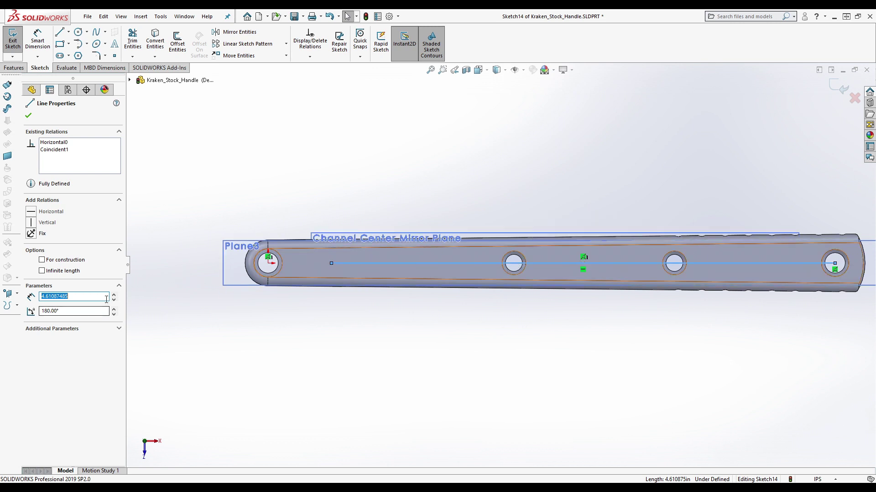
{"action": "type", "text": "4.433"}
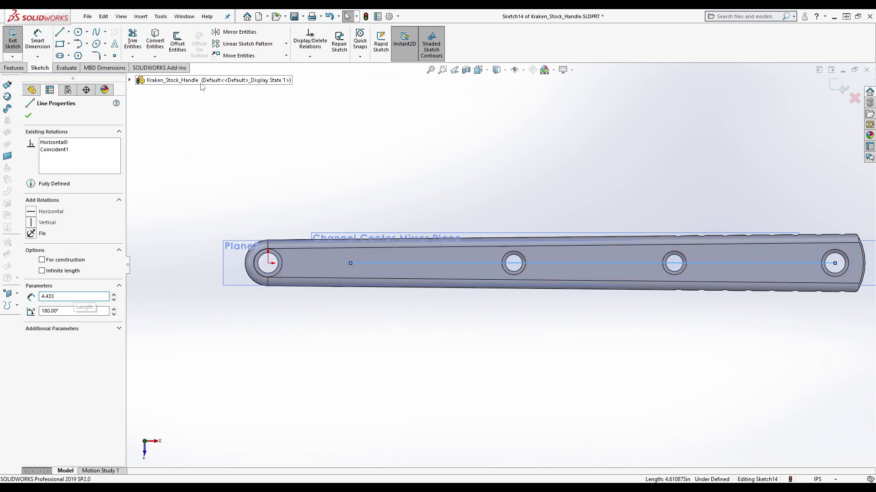
{"action": "left_click", "coordinate": [12, 42]}
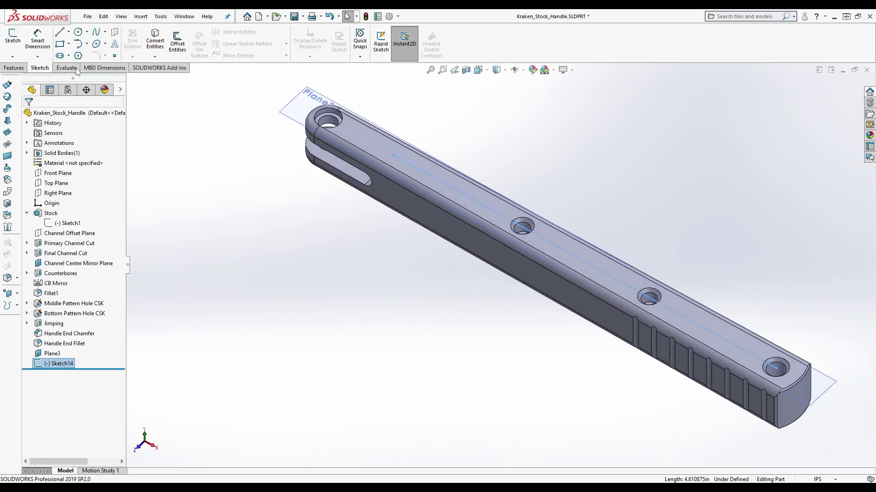
{"action": "left_click", "coordinate": [14, 68]}
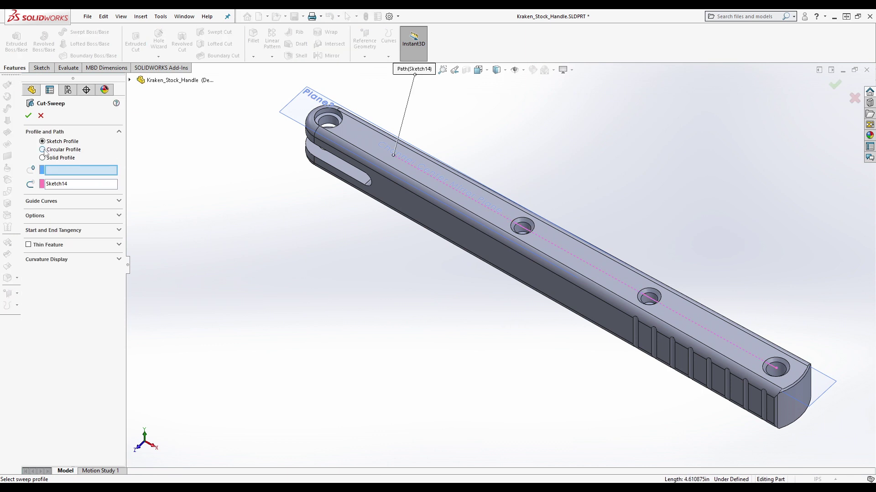
Sweep-cut a 0.100in circular-profile groove along Sketch14, creating Cut-Sweep1
{"action": "left_click", "coordinate": [46, 151]}
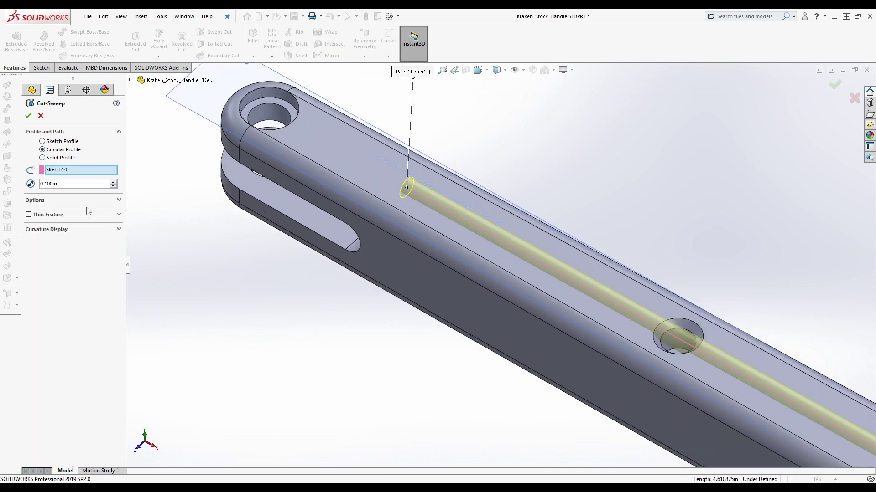
{"action": "left_click", "coordinate": [118, 201]}
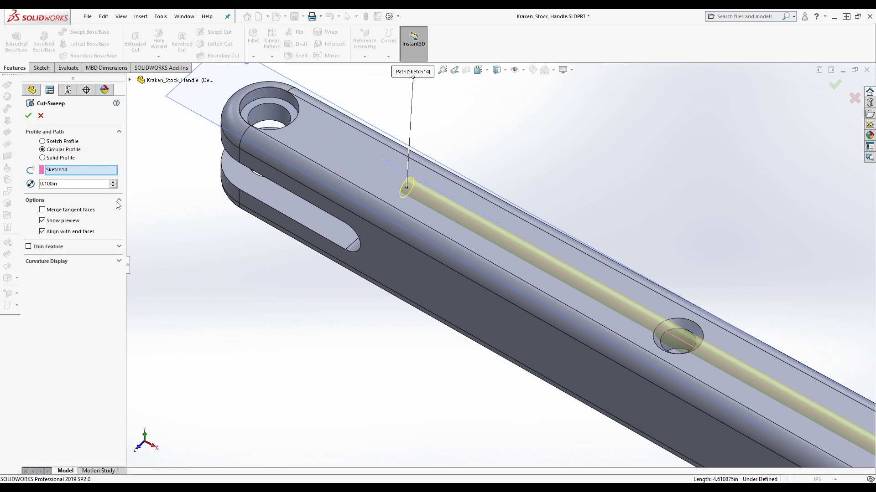
{"action": "middle_click_drag", "start_coordinate": [137, 206], "coordinate": [157, 144]}
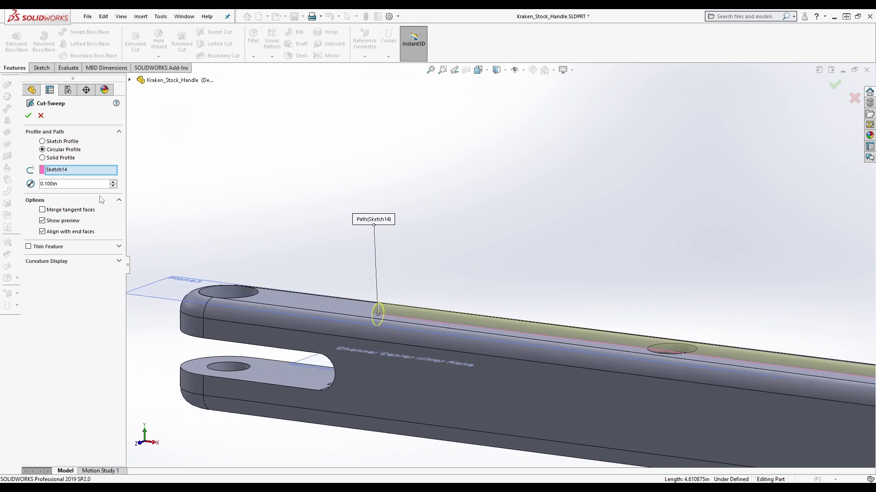
{"action": "left_click", "coordinate": [27, 116]}
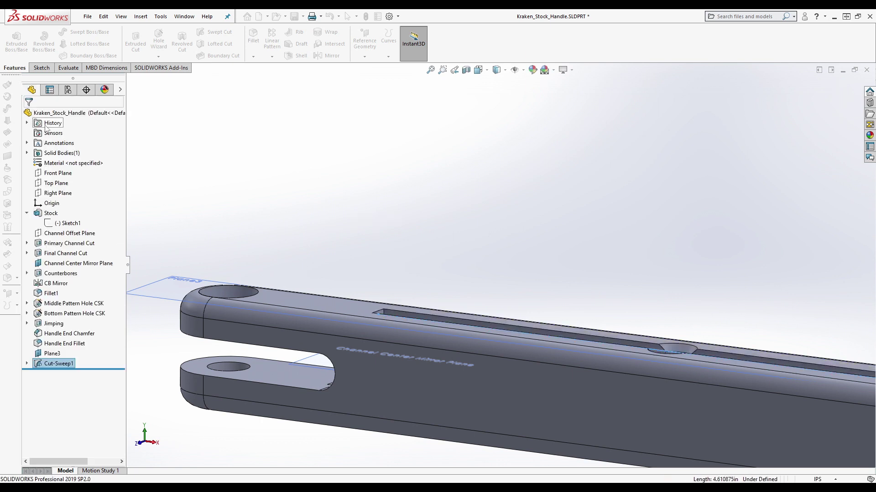
Edit Plane3 to sit 0.0475in (0.0625-0.015) above the top face, unflipped
{"action": "left_click", "coordinate": [52, 353]}
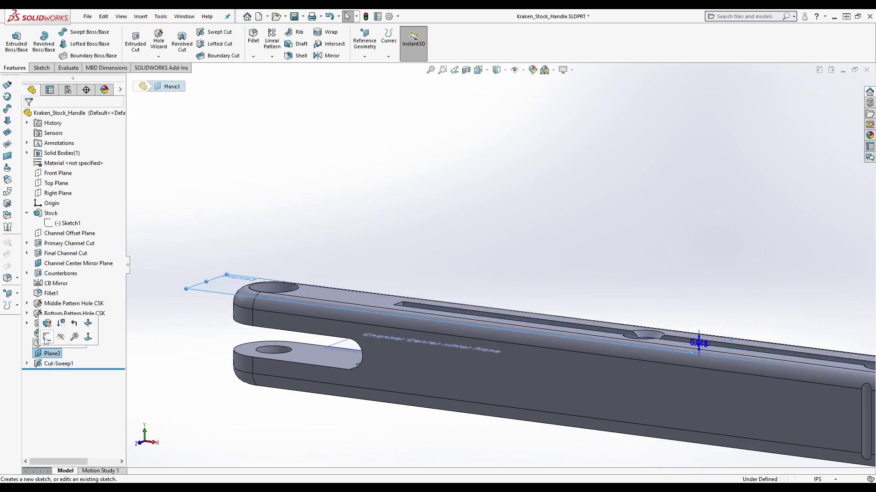
{"action": "left_click", "coordinate": [84, 347]}
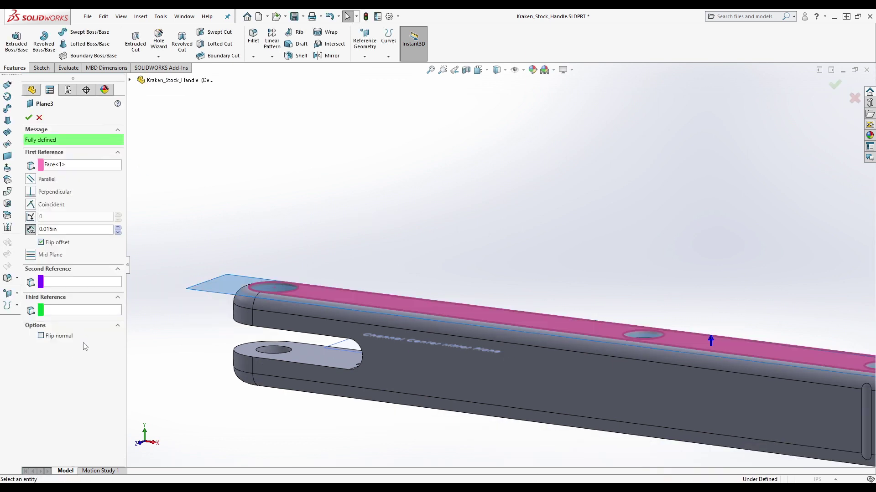
{"action": "left_click", "coordinate": [41, 242]}
{"action": "double_click", "coordinate": [68, 233]}
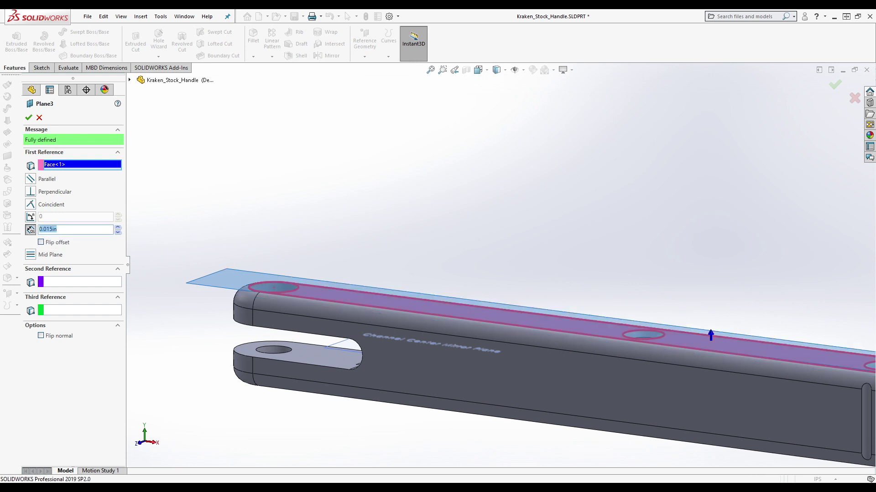
{"action": "type", "text": "0.0625 -"}
{"action": "key", "text": "Return"}
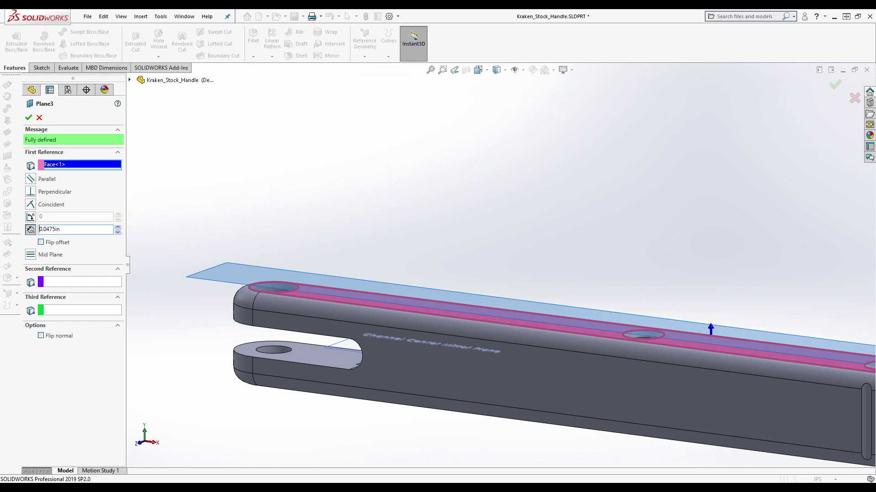
{"action": "left_click", "coordinate": [28, 117]}
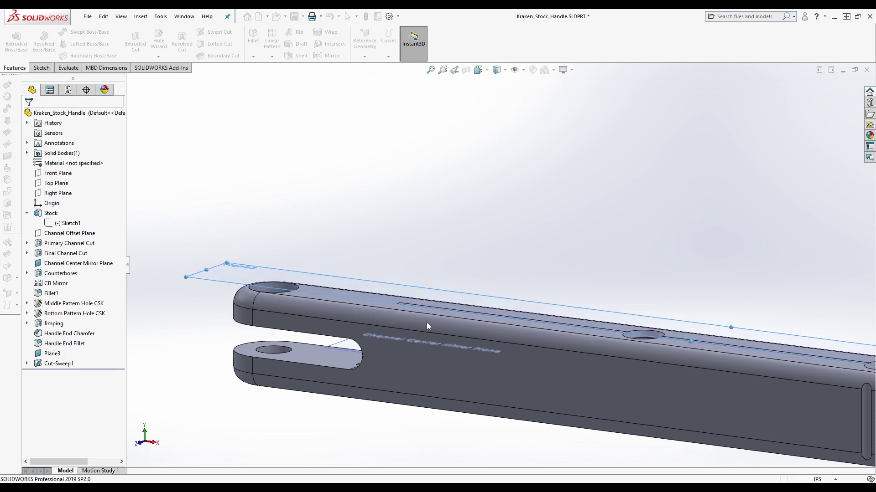
{"action": "middle_click_drag", "start_coordinate": [484, 293], "coordinate": [392, 295]}
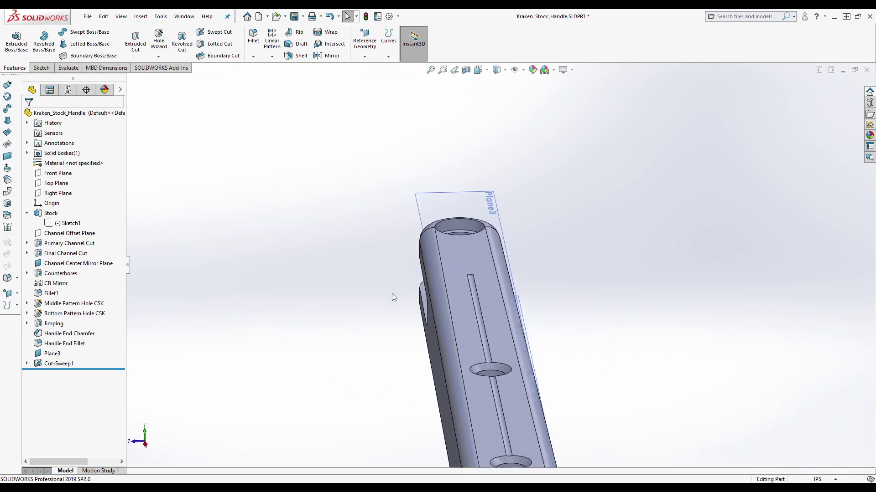
Change the Cut-Sweep1 groove diameter from 0.100in to 0.125in
{"action": "left_click", "coordinate": [40, 364]}
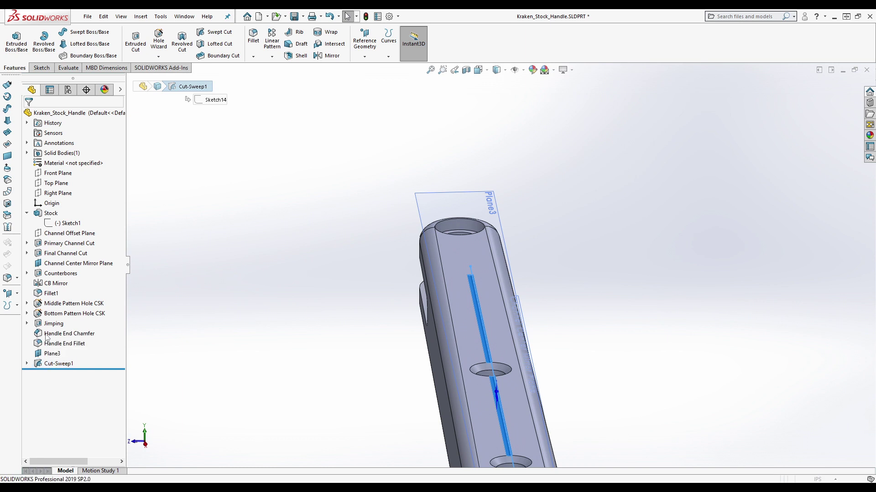
{"action": "left_click", "coordinate": [49, 338]}
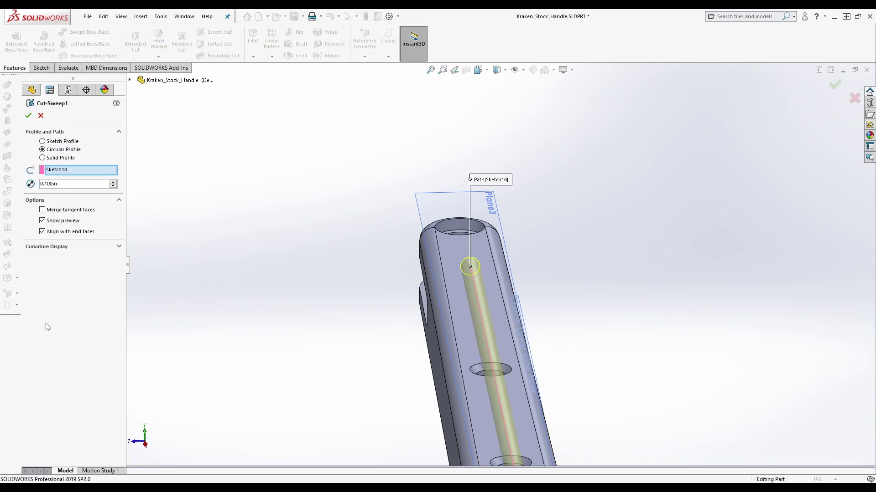
{"action": "double_click", "coordinate": [51, 183]}
{"action": "type", "text": "0.125"}
{"action": "key", "text": "Return"}
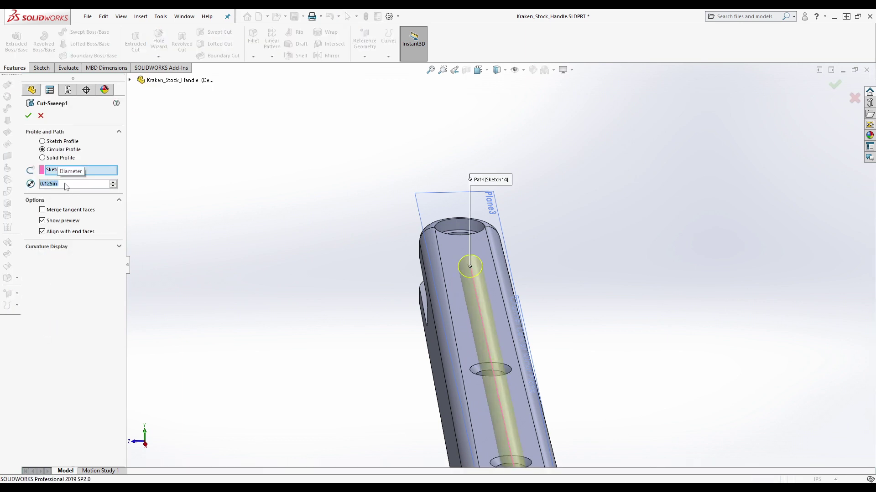
{"action": "left_click", "coordinate": [28, 116]}
{"action": "middle_click_drag", "start_coordinate": [393, 294], "coordinate": [530, 332]}
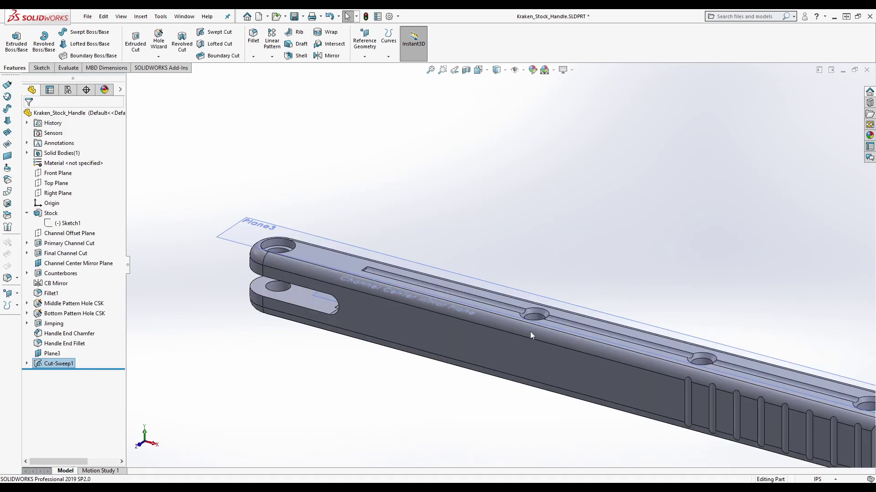
{"action": "scroll", "coordinate": [530, 332], "scroll_direction": "down", "scroll_amount": 5}
{"action": "middle_click_drag", "start_coordinate": [398, 370], "coordinate": [401, 415]}
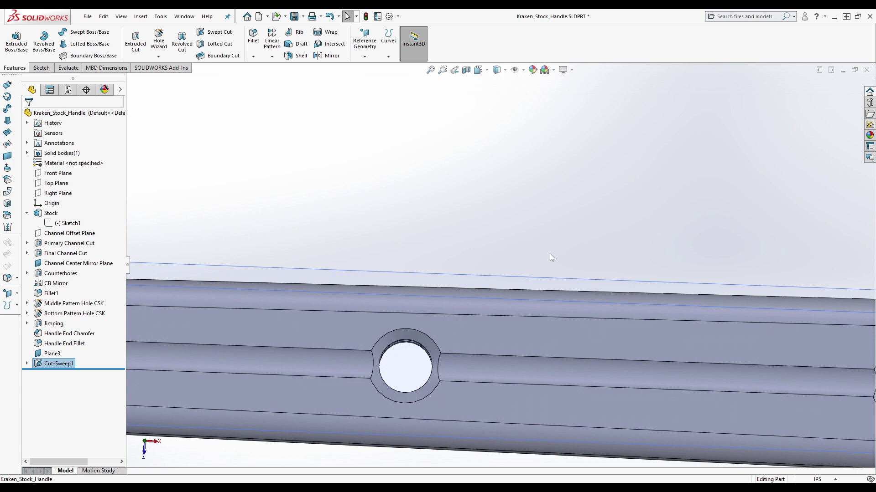
{"action": "scroll", "coordinate": [564, 235], "scroll_direction": "up", "scroll_amount": 4}
{"action": "scroll", "coordinate": [250, 321], "scroll_direction": "down", "scroll_amount": 2}
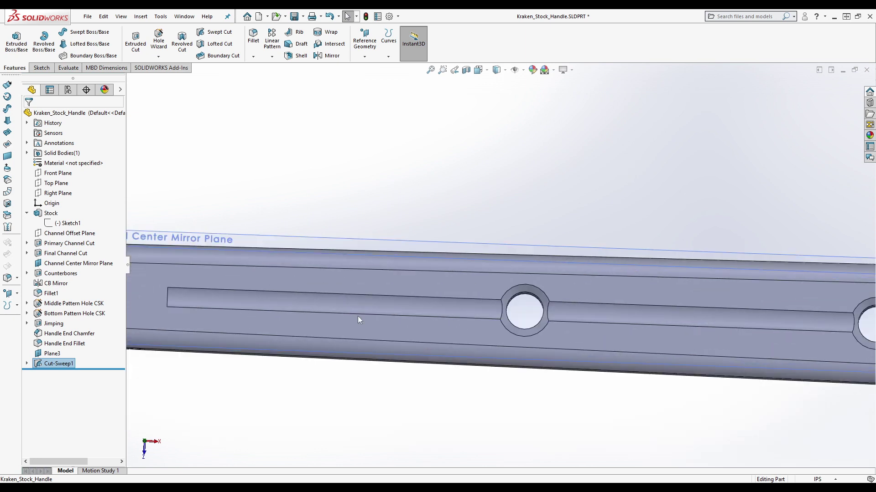
{"action": "scroll", "coordinate": [380, 319], "scroll_direction": "up", "scroll_amount": 5}
{"action": "middle_click_drag", "start_coordinate": [447, 299], "coordinate": [449, 267]}
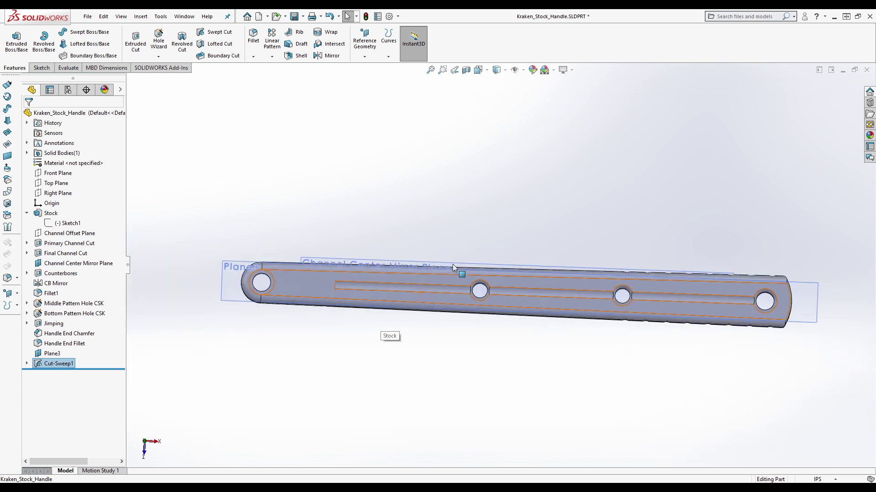
{"action": "left_click", "coordinate": [474, 231]}
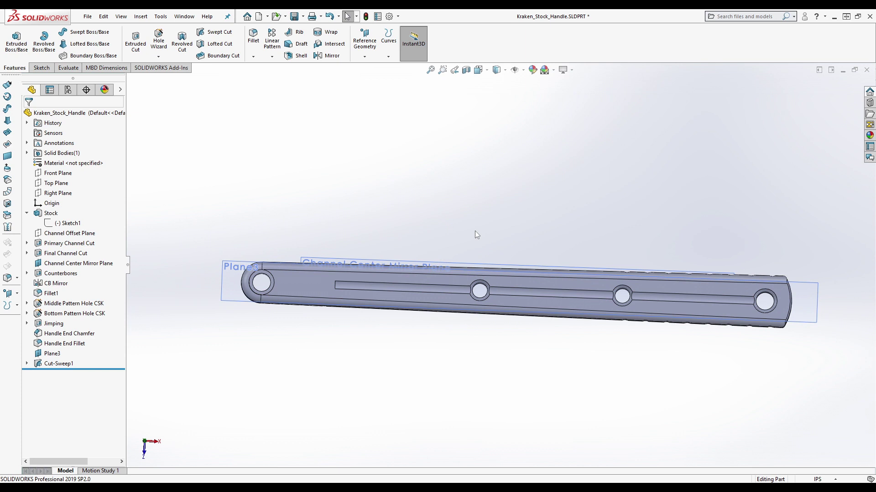
{"action": "scroll", "coordinate": [328, 267], "scroll_direction": "down", "scroll_amount": 5}
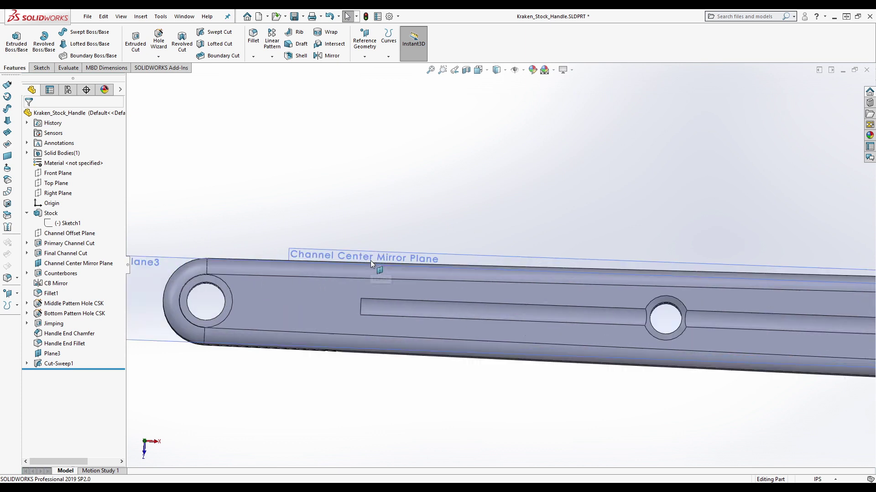
{"action": "scroll", "coordinate": [386, 260], "scroll_direction": "down", "scroll_amount": 3}
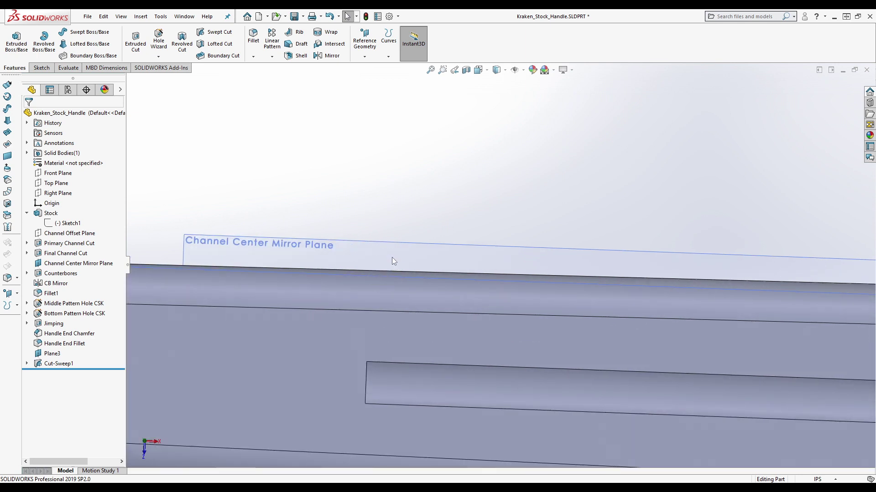
{"action": "middle_click_drag", "start_coordinate": [523, 254], "coordinate": [441, 273]}
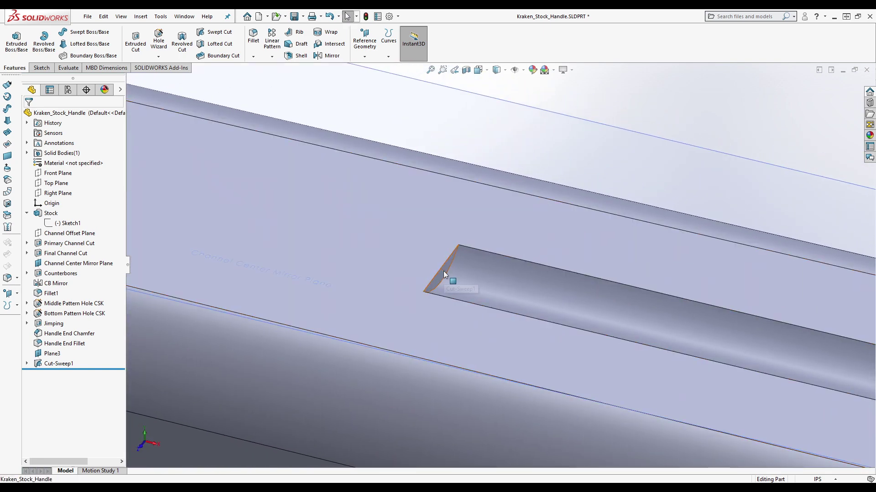
{"action": "left_click", "coordinate": [444, 270]}
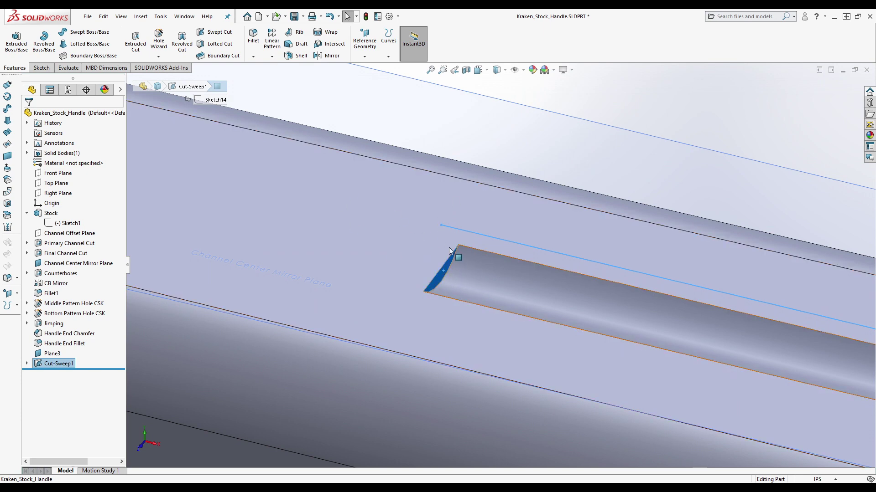
{"action": "scroll", "coordinate": [397, 193], "scroll_direction": "up", "scroll_amount": 4}
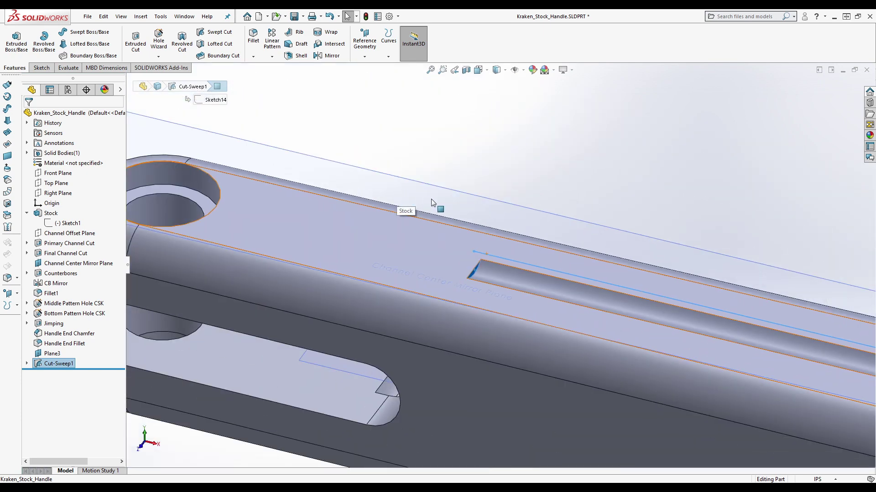
{"action": "scroll", "coordinate": [432, 199], "scroll_direction": "up", "scroll_amount": 6}
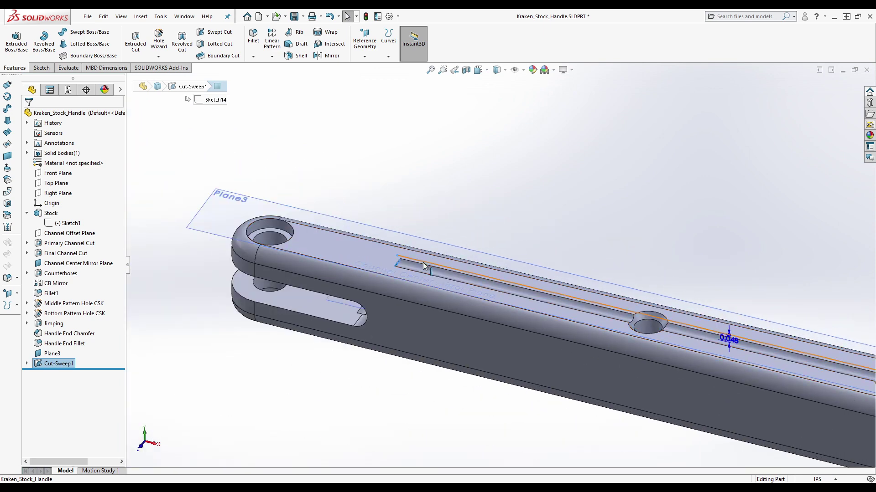
{"action": "scroll", "coordinate": [421, 262], "scroll_direction": "down", "scroll_amount": 5}
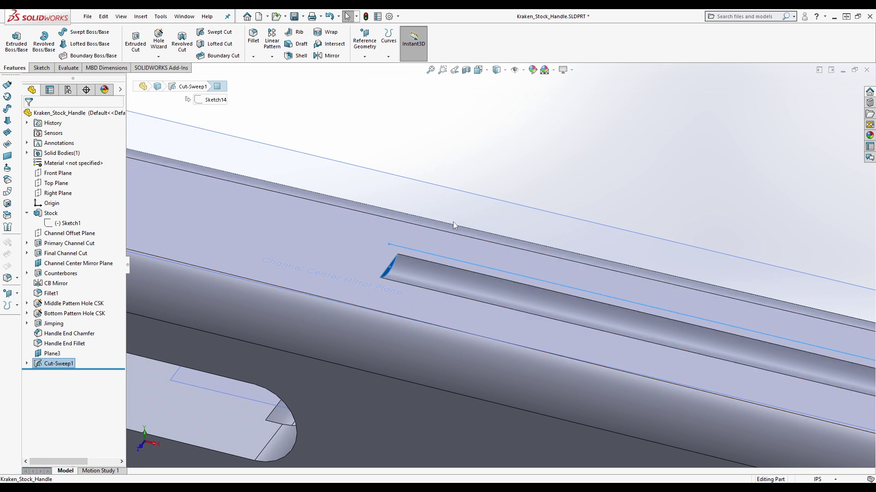
{"action": "scroll", "coordinate": [458, 226], "scroll_direction": "up", "scroll_amount": 5}
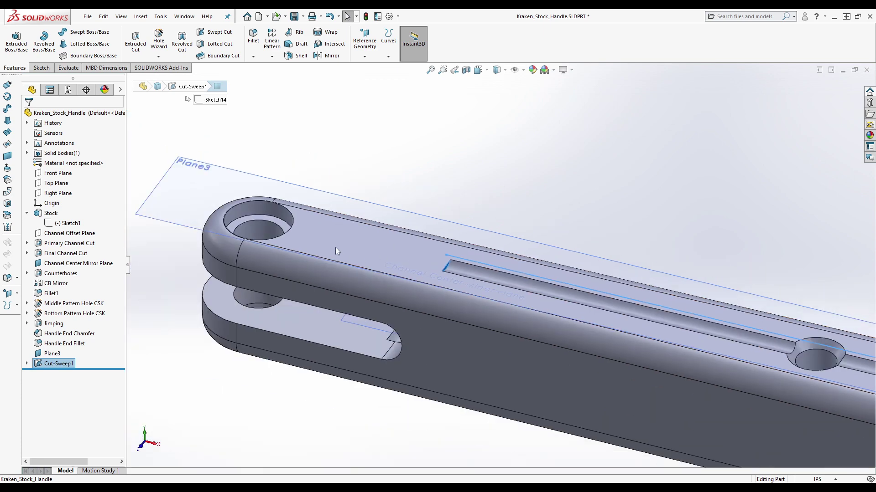
{"action": "scroll", "coordinate": [337, 248], "scroll_direction": "up", "scroll_amount": 3}
{"action": "left_click", "coordinate": [59, 365]}
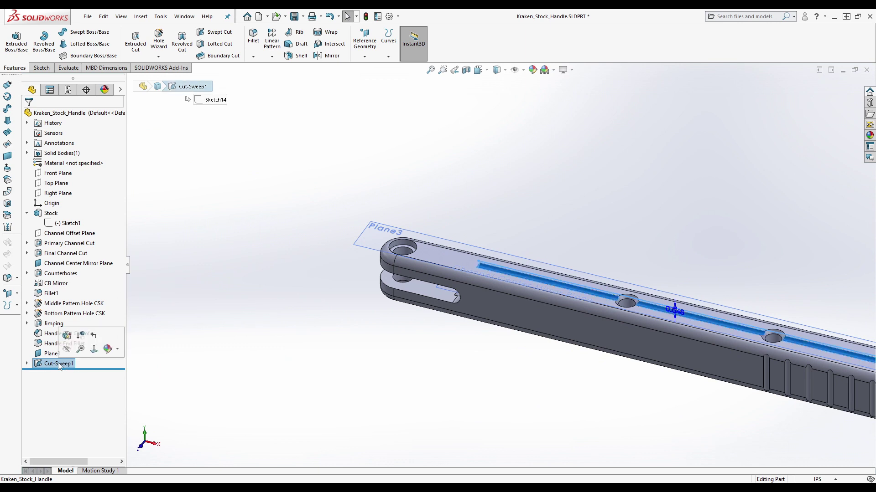
{"action": "left_click", "coordinate": [59, 365]}
{"action": "type", "text": "Pattern Cut"}
{"action": "left_click", "coordinate": [52, 356]}
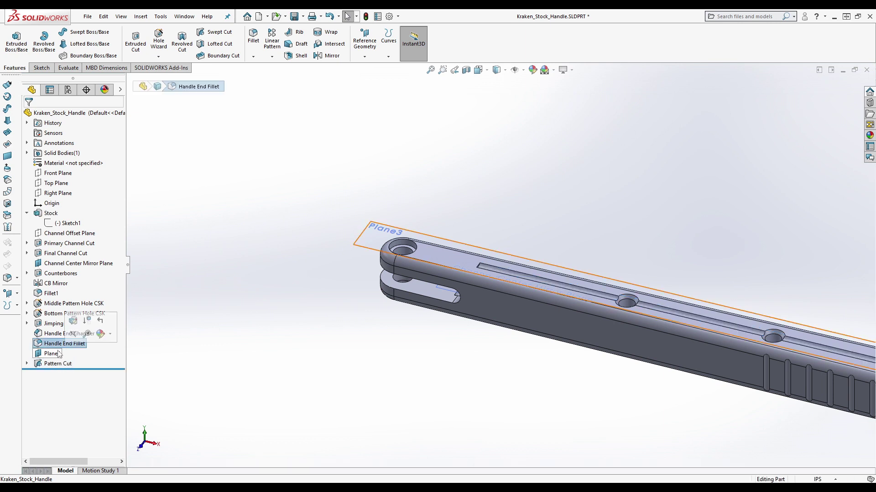
{"action": "left_click", "coordinate": [52, 355]}
{"action": "type", "text": "Swept Cut Plane"}
{"action": "key", "text": "Return"}
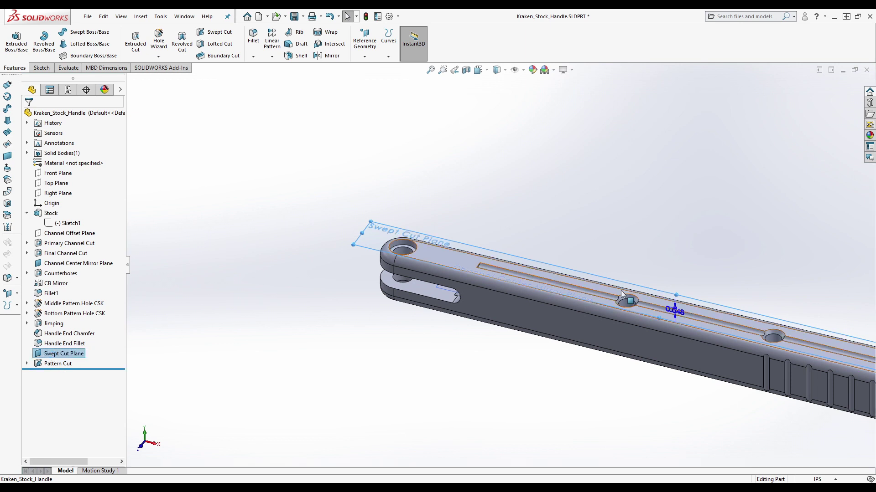
{"action": "scroll", "coordinate": [617, 288], "scroll_direction": "down", "scroll_amount": 5}
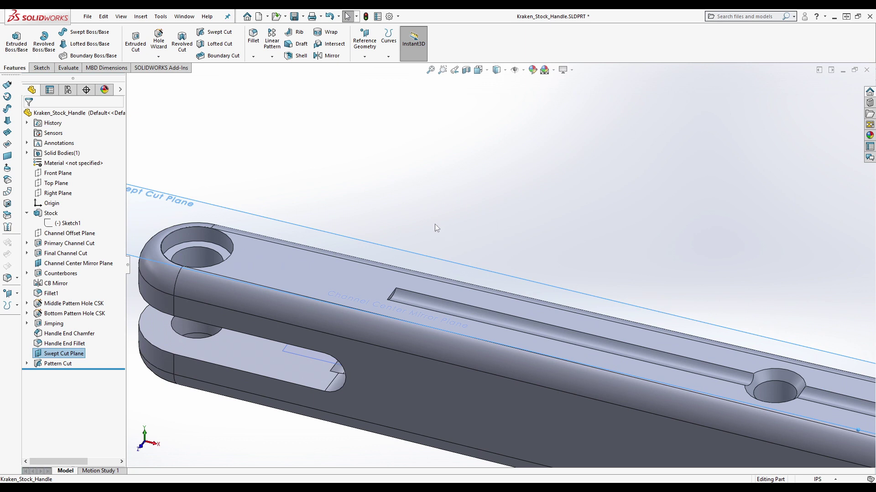
{"action": "scroll", "coordinate": [434, 226], "scroll_direction": "up", "scroll_amount": 4}
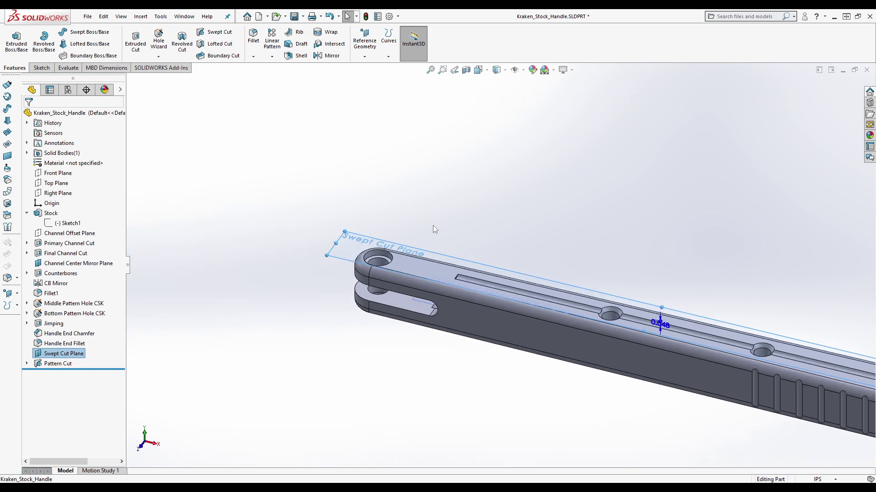
{"action": "scroll", "coordinate": [433, 225], "scroll_direction": "down", "scroll_amount": 3}
{"action": "scroll", "coordinate": [499, 313], "scroll_direction": "down", "scroll_amount": 3}
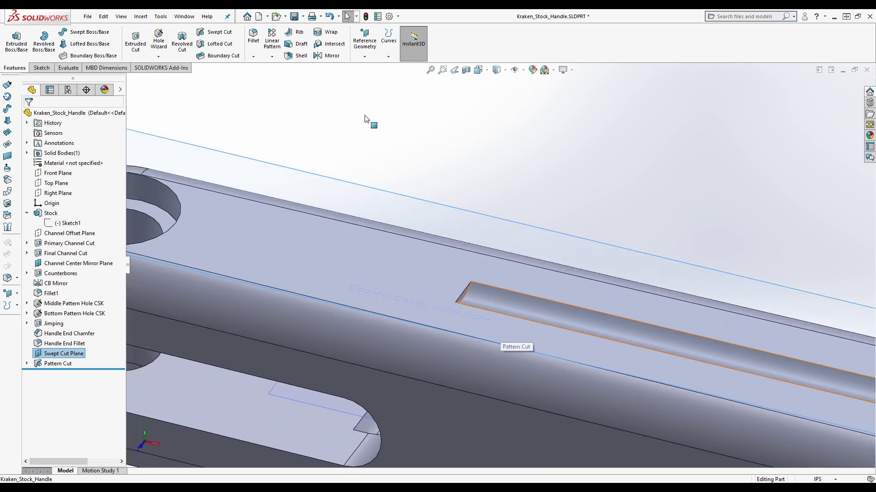
{"action": "left_click", "coordinate": [364, 56]}
Start a reference plane on the groove end, clearing the unwanted Swept Cut Plane and face references
{"action": "left_click", "coordinate": [378, 80]}
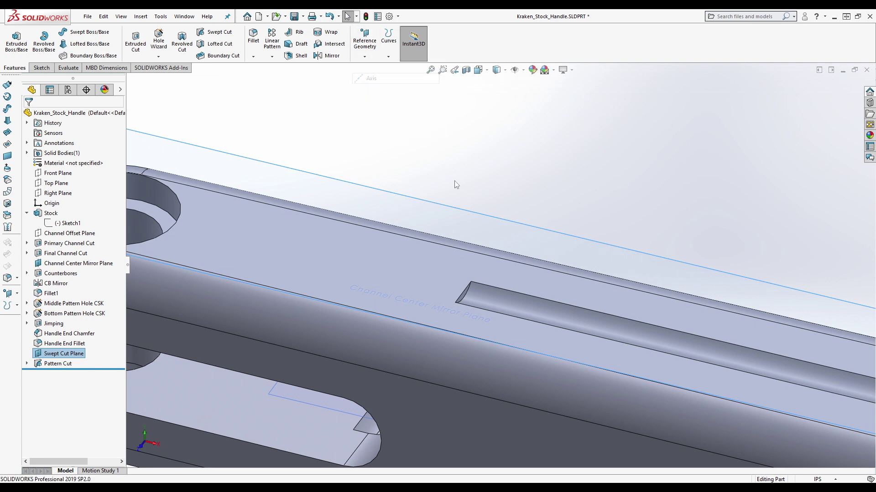
{"action": "middle_click_drag", "start_coordinate": [503, 240], "coordinate": [493, 187]}
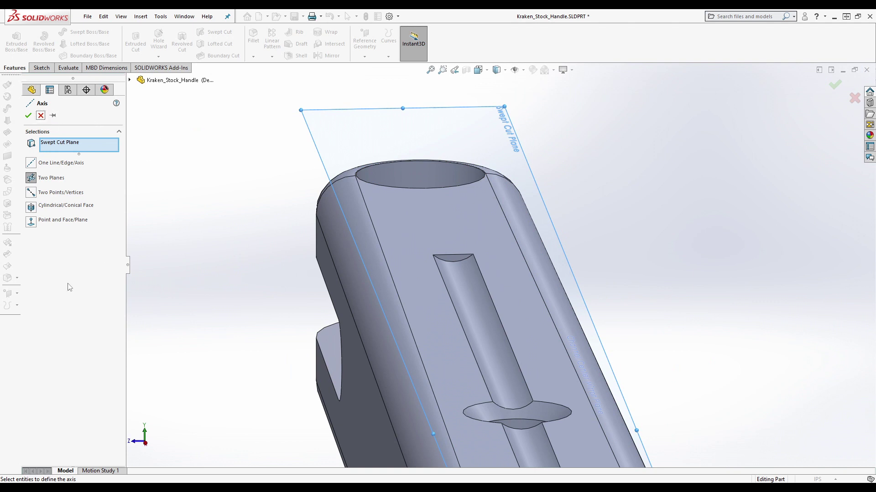
{"action": "left_click", "coordinate": [40, 115]}
{"action": "left_click", "coordinate": [356, 54]}
{"action": "left_click", "coordinate": [371, 67]}
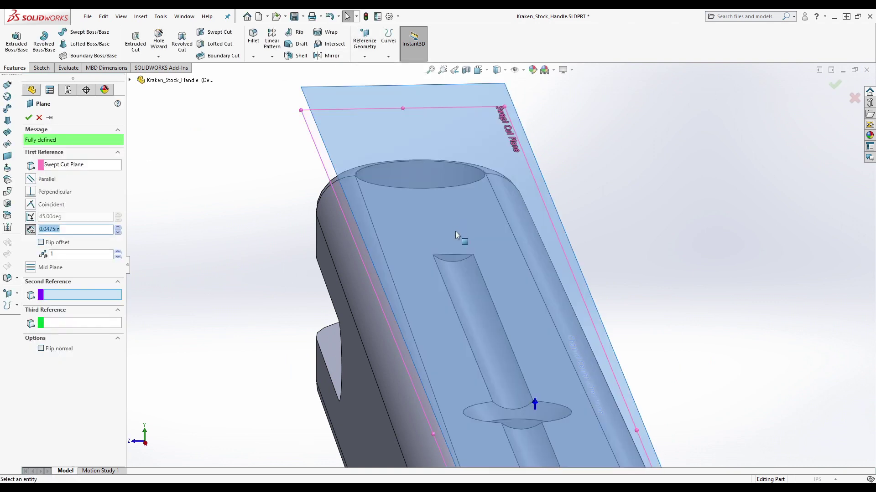
{"action": "left_click", "coordinate": [454, 257]}
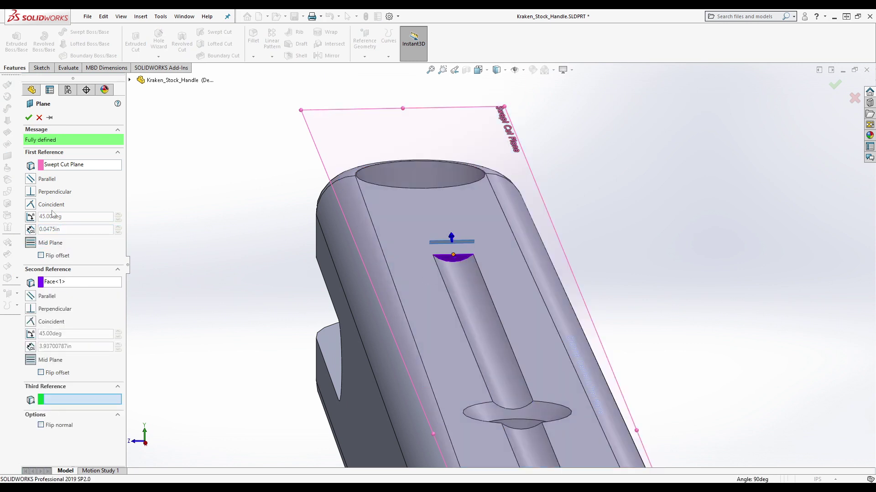
{"action": "right_click", "coordinate": [74, 169]}
{"action": "left_click", "coordinate": [94, 171]}
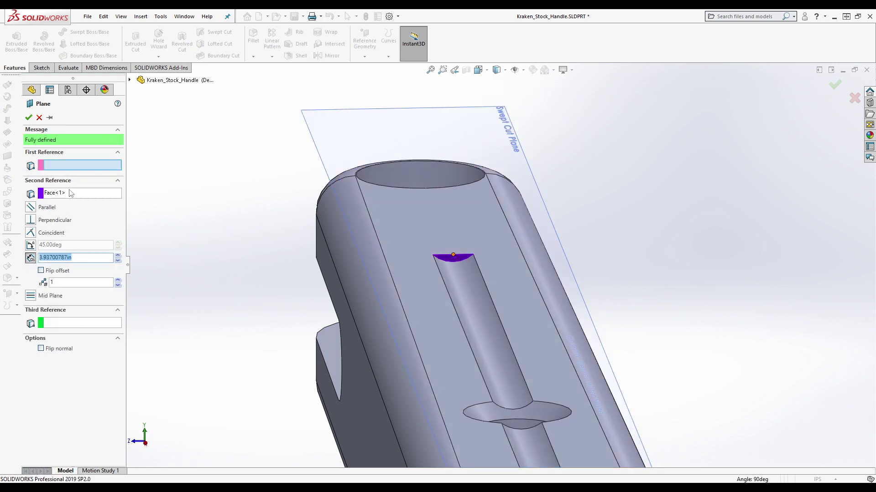
{"action": "left_click", "coordinate": [62, 195]}
{"action": "key", "text": "Delete"}
{"action": "left_click", "coordinate": [84, 172]}
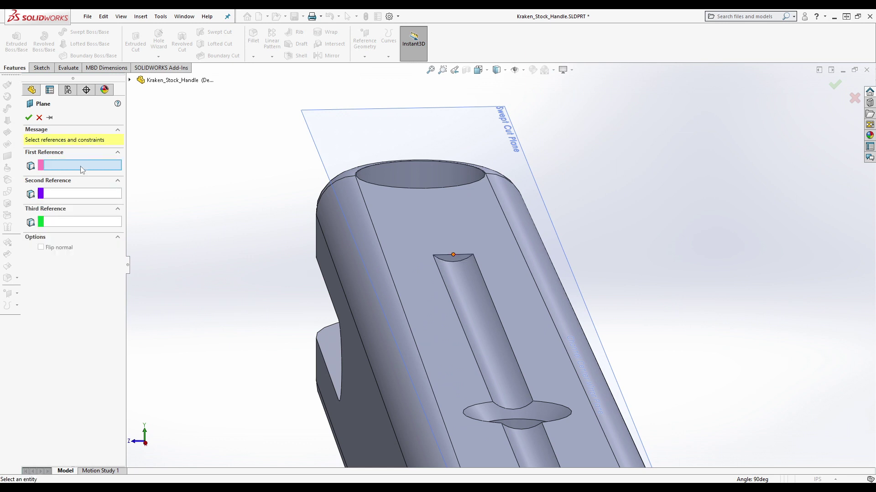
Create Plane4 coincident with the groove's end face
{"action": "left_click", "coordinate": [460, 260]}
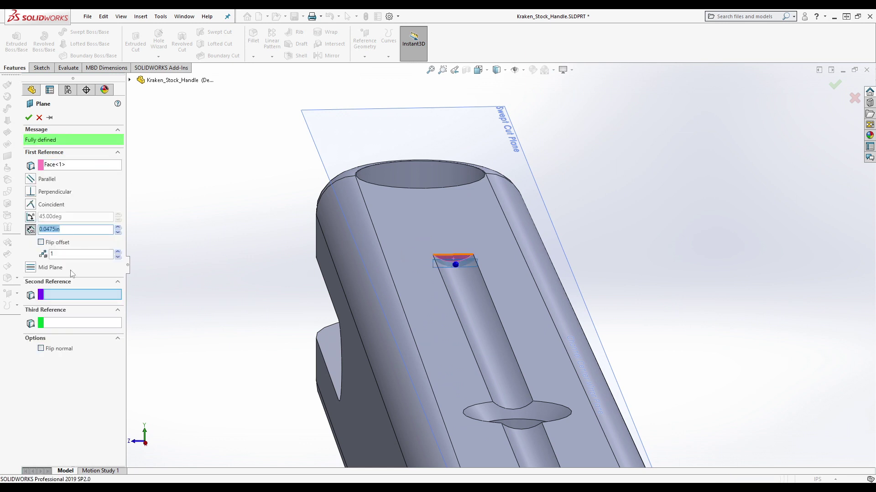
{"action": "left_click", "coordinate": [31, 204]}
{"action": "middle_click_drag", "start_coordinate": [151, 223], "coordinate": [233, 216]}
{"action": "scroll", "coordinate": [554, 248], "scroll_direction": "up", "scroll_amount": 6}
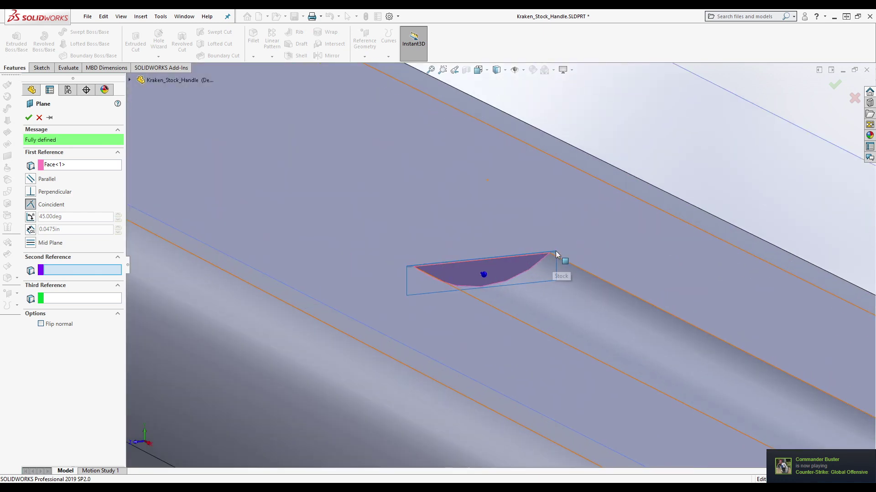
{"action": "middle_click_drag", "start_coordinate": [592, 152], "coordinate": [598, 224]}
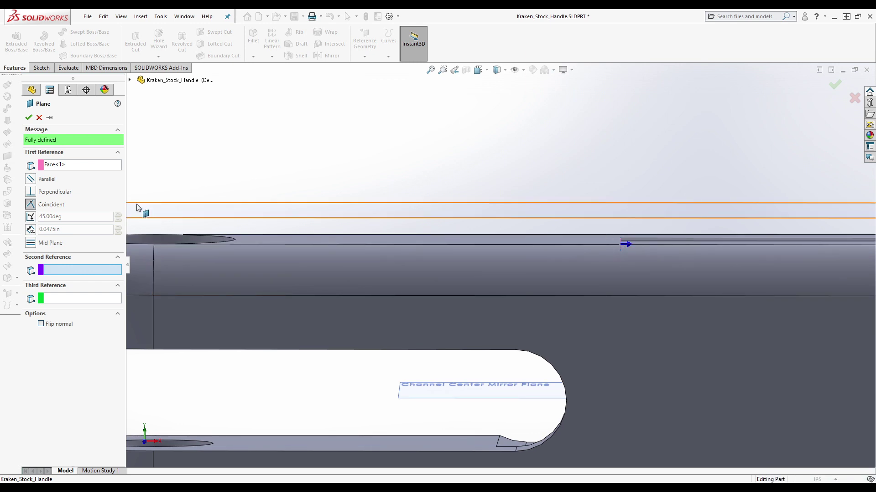
{"action": "left_click", "coordinate": [27, 118]}
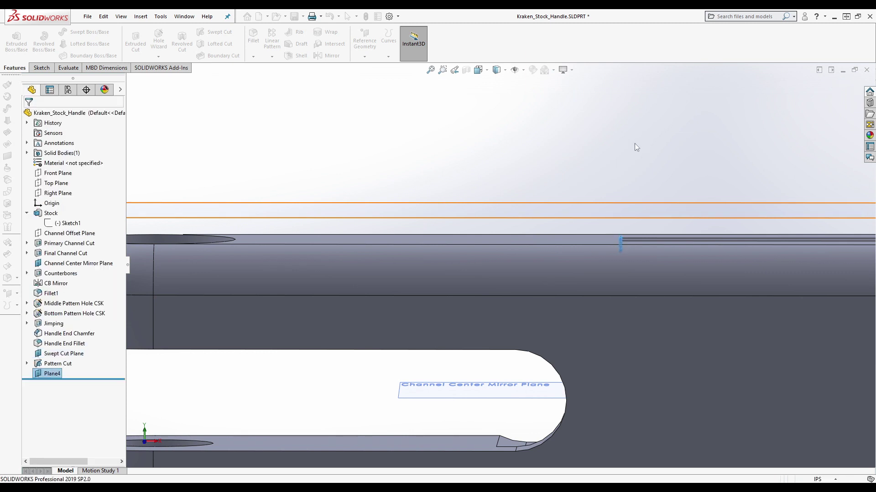
Create Axis1 at the intersection of Plane4 and the Swept Cut Plane
{"action": "key", "text": "ctrl+7"}
{"action": "left_click", "coordinate": [364, 57]}
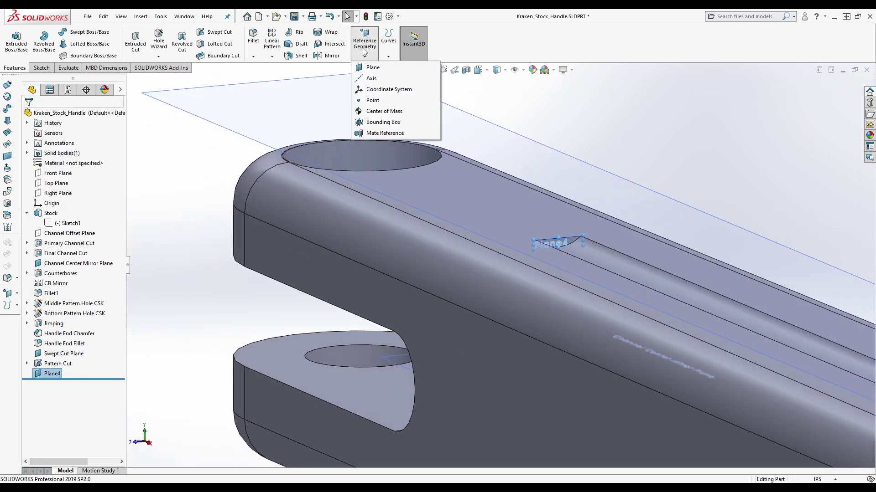
{"action": "left_click", "coordinate": [381, 78]}
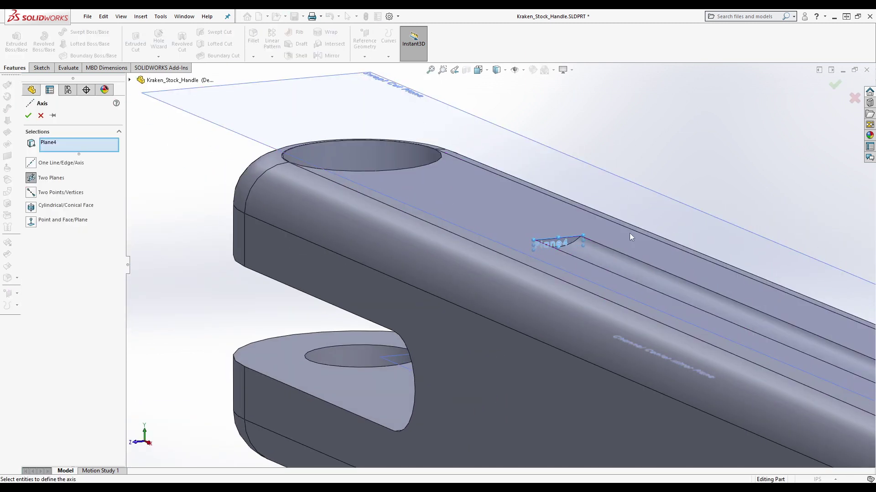
{"action": "left_click", "coordinate": [699, 210]}
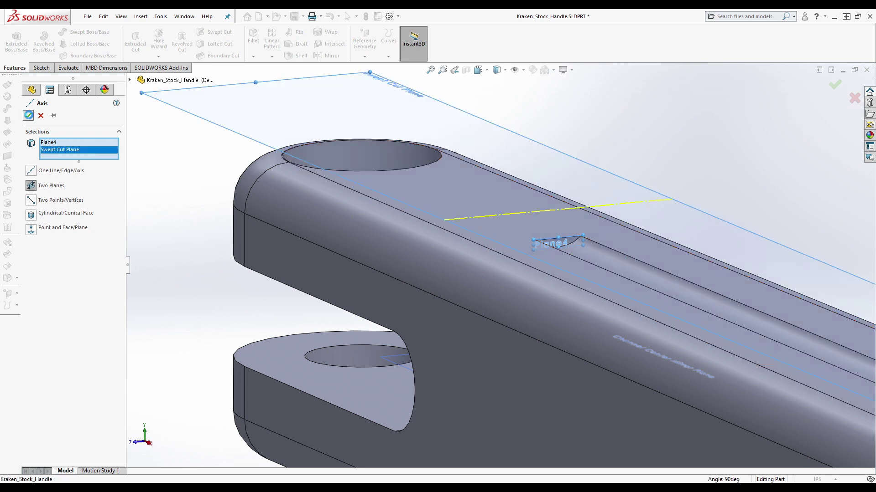
{"action": "left_click", "coordinate": [28, 116]}
{"action": "scroll", "coordinate": [674, 166], "scroll_direction": "down", "scroll_amount": 3}
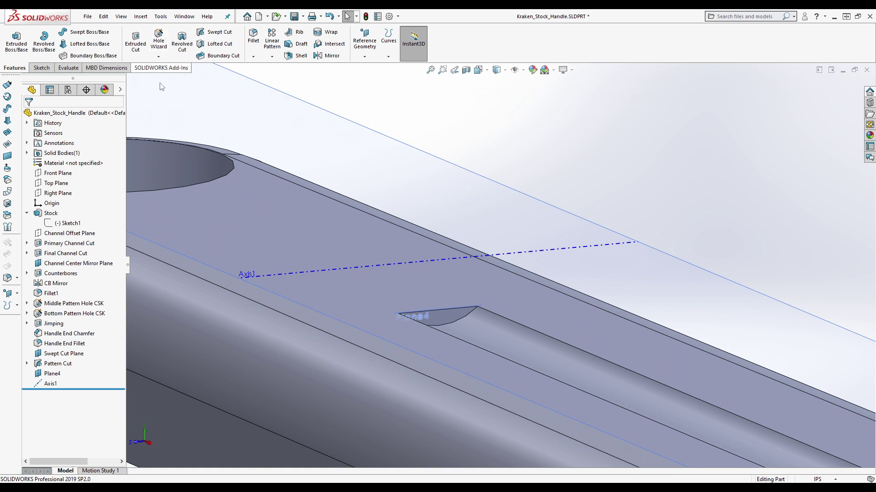
Try and discard a swept cut, a revolve sketch and an extruded cut
{"action": "left_click", "coordinate": [227, 34]}
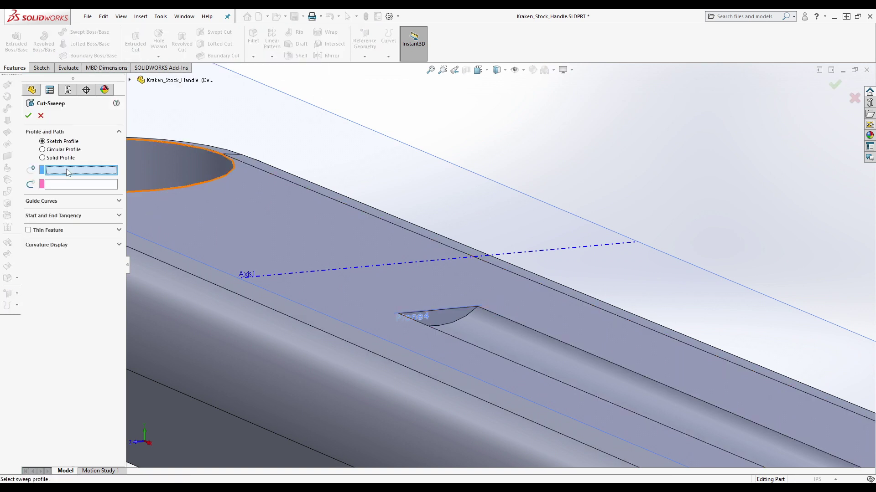
{"action": "left_click", "coordinate": [441, 310]}
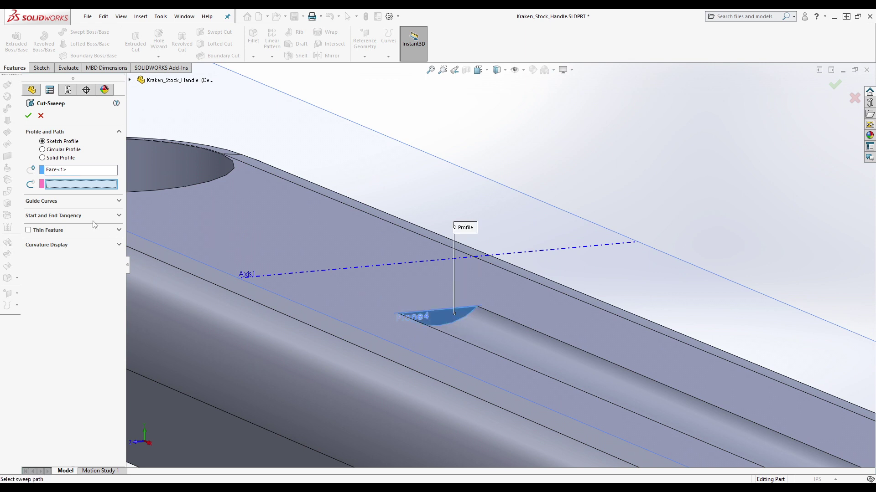
{"action": "left_click", "coordinate": [41, 115]}
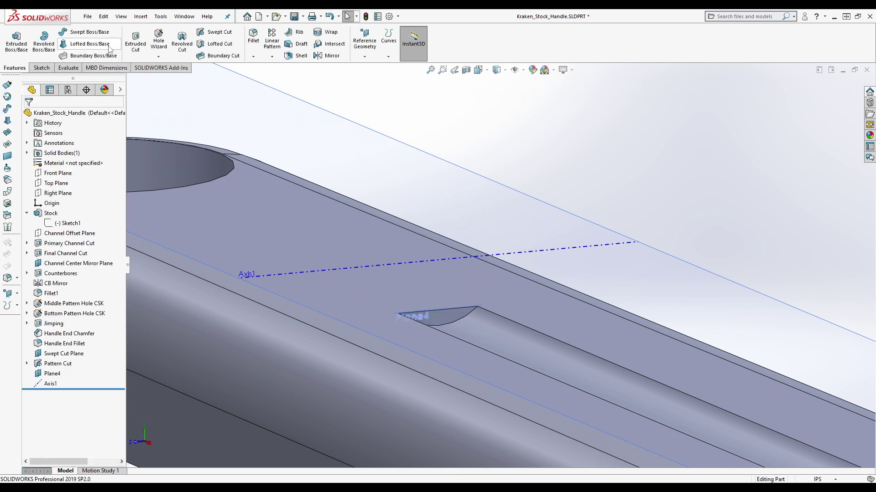
{"action": "left_click", "coordinate": [182, 43]}
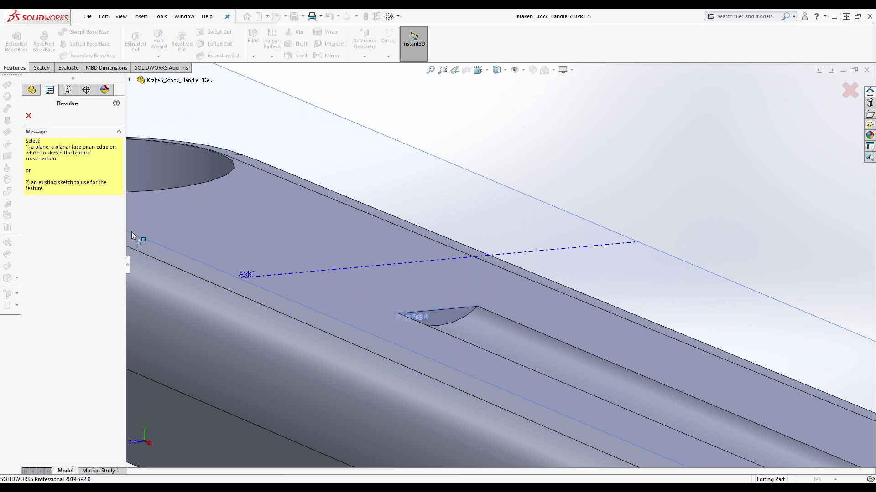
{"action": "left_click", "coordinate": [440, 320]}
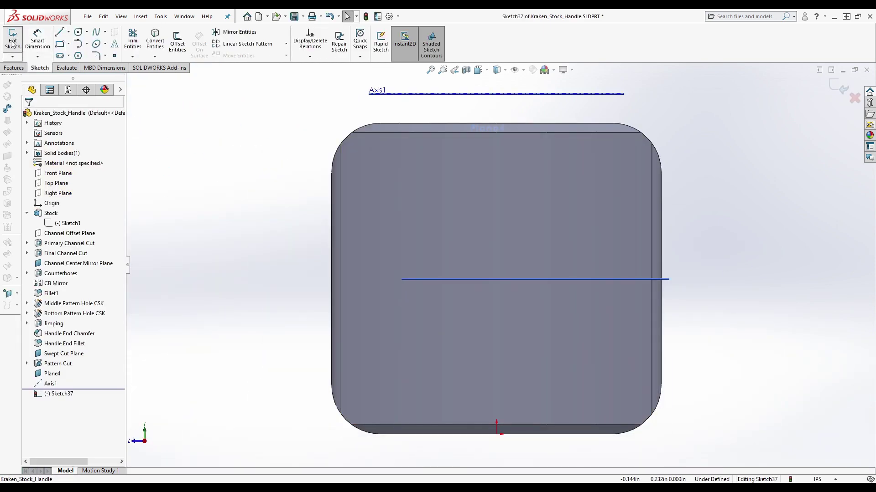
{"action": "left_click", "coordinate": [13, 45]}
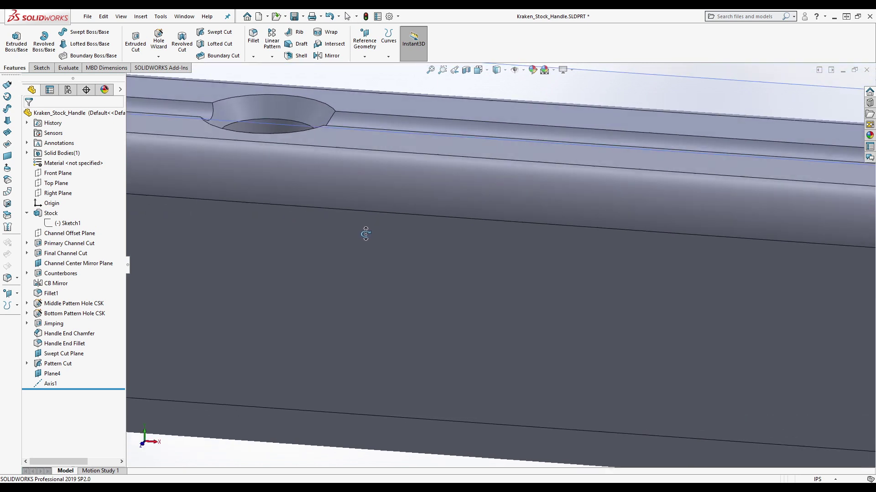
{"action": "scroll", "coordinate": [318, 223], "scroll_direction": "up", "scroll_amount": 3}
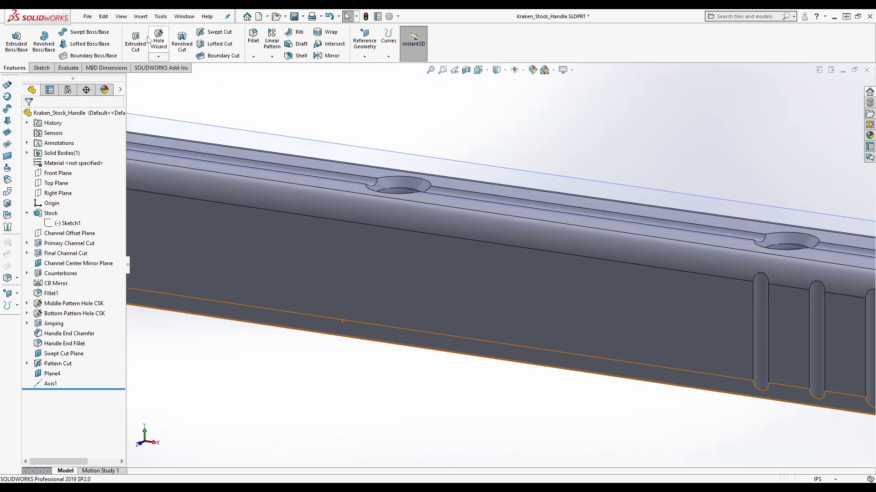
{"action": "left_click", "coordinate": [135, 41]}
{"action": "key", "text": "Escape"}
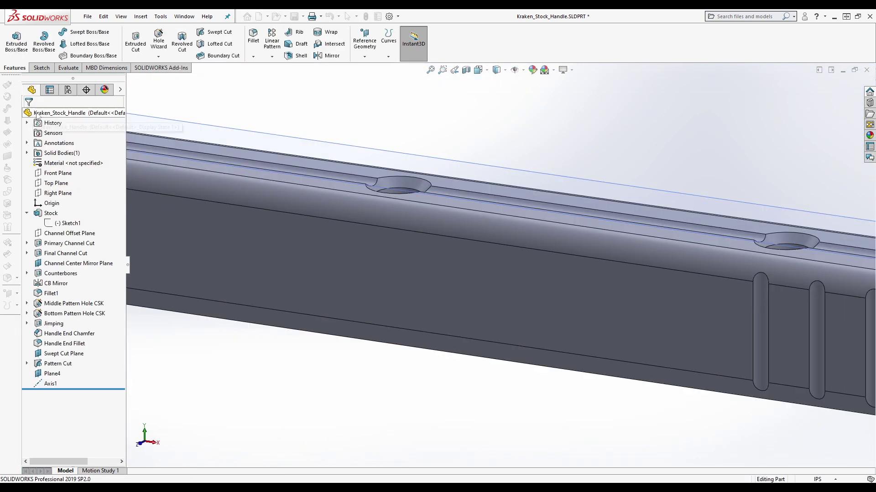
Start a Revolved Cut with Sketch38 on the groove's end face
{"action": "left_click", "coordinate": [186, 51]}
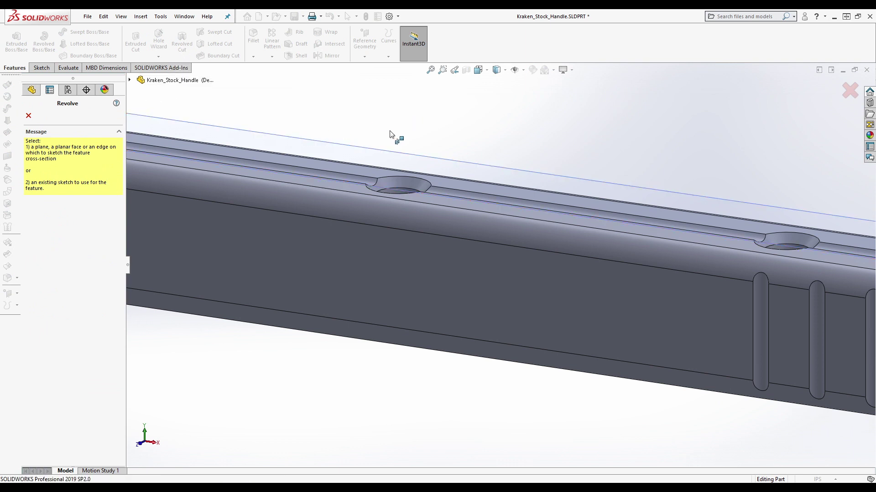
{"action": "scroll", "coordinate": [393, 137], "scroll_direction": "down", "scroll_amount": 2}
{"action": "scroll", "coordinate": [400, 162], "scroll_direction": "up", "scroll_amount": 2}
{"action": "scroll", "coordinate": [381, 186], "scroll_direction": "down", "scroll_amount": 1}
{"action": "scroll", "coordinate": [405, 204], "scroll_direction": "up", "scroll_amount": 2}
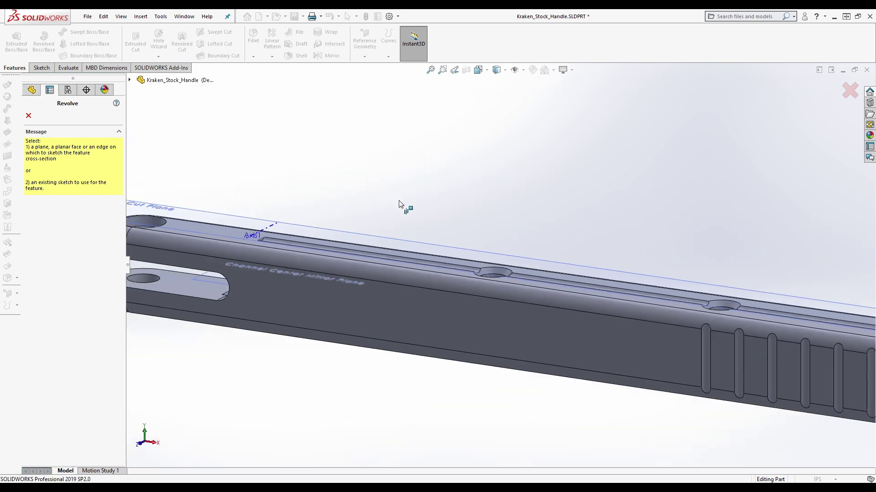
{"action": "scroll", "coordinate": [266, 212], "scroll_direction": "down", "scroll_amount": 3}
{"action": "scroll", "coordinate": [369, 343], "scroll_direction": "down", "scroll_amount": 3}
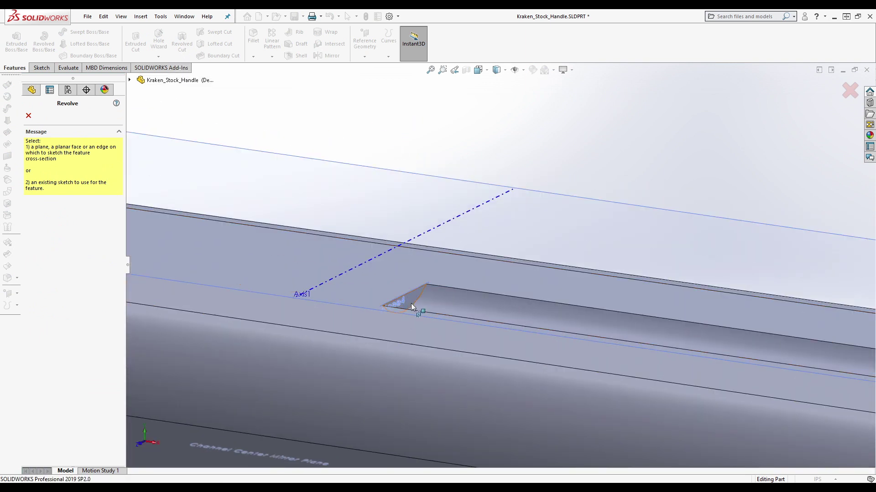
{"action": "left_click", "coordinate": [412, 303]}
{"action": "scroll", "coordinate": [521, 114], "scroll_direction": "down", "scroll_amount": 4}
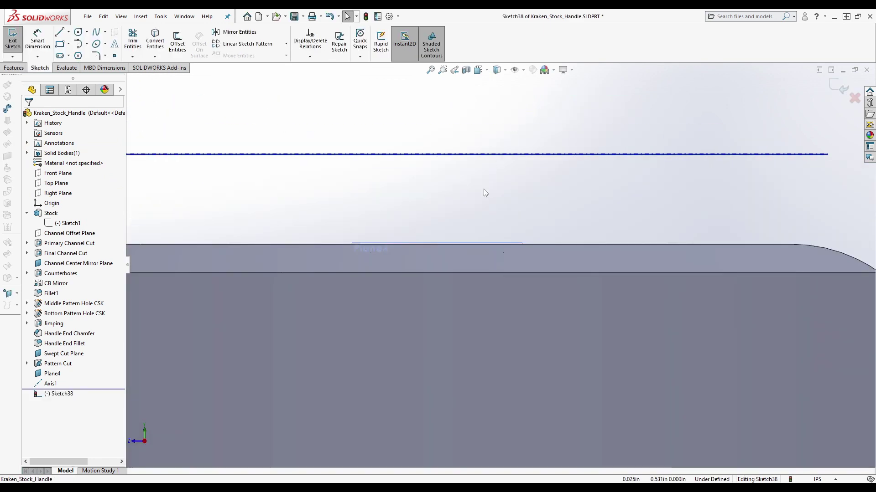
Offset the groove's top edge into the sketch at 0 distance
{"action": "mouse_move", "coordinate": [494, 200]}
{"action": "middle_mouse_down"}
{"action": "mouse_move", "coordinate": [464, 300]}
{"action": "mouse_move", "coordinate": [520, 161]}
{"action": "middle_mouse_up"}
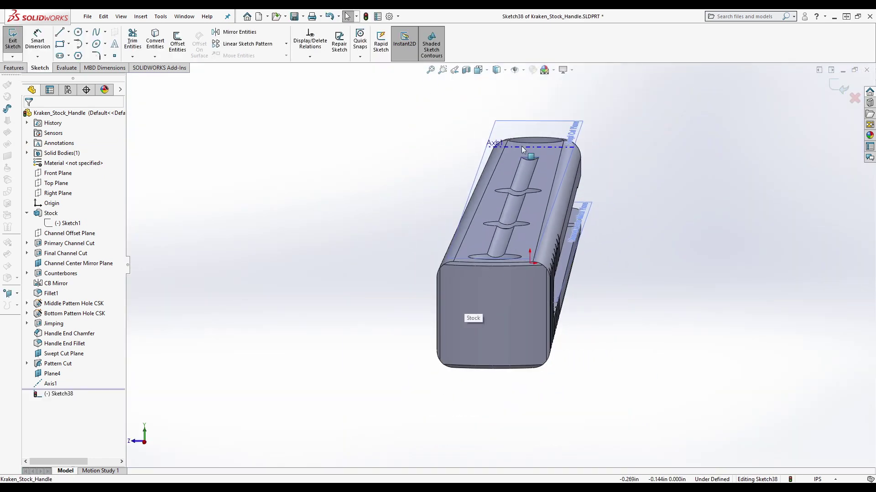
{"action": "scroll", "coordinate": [545, 200], "scroll_direction": "down", "scroll_amount": 3}
{"action": "scroll", "coordinate": [545, 199], "scroll_direction": "down", "scroll_amount": 4}
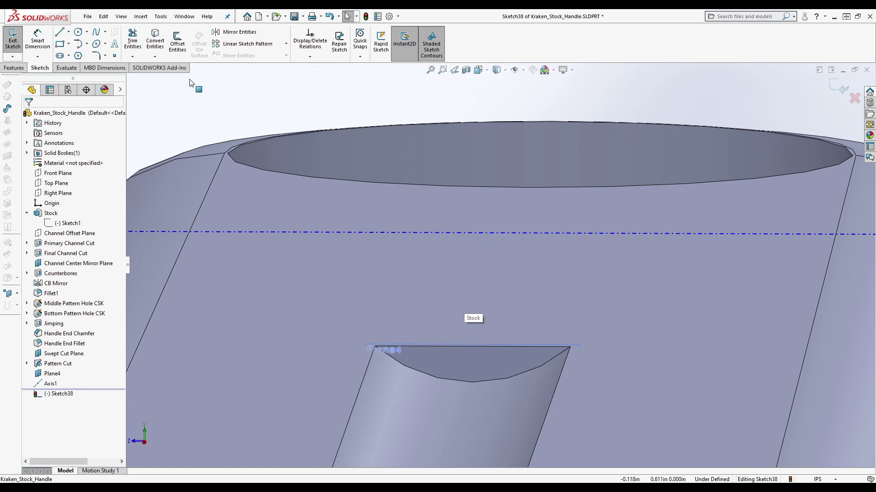
{"action": "left_click", "coordinate": [177, 43]}
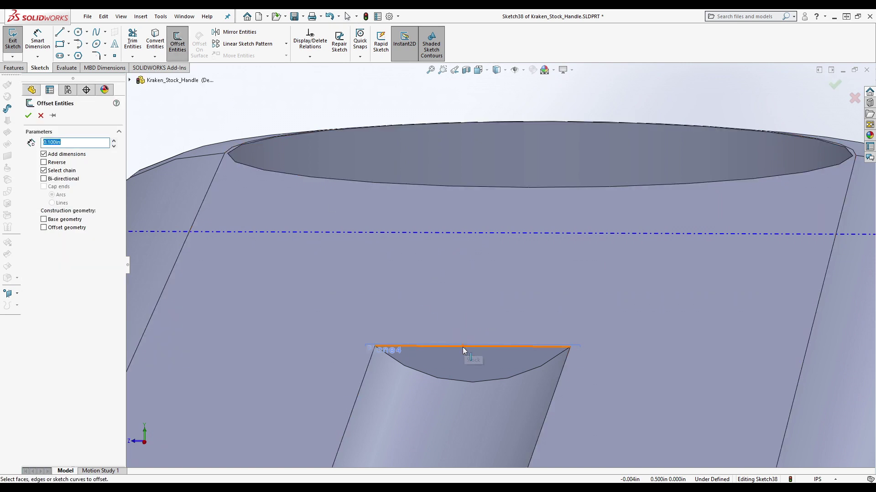
{"action": "left_click", "coordinate": [470, 365]}
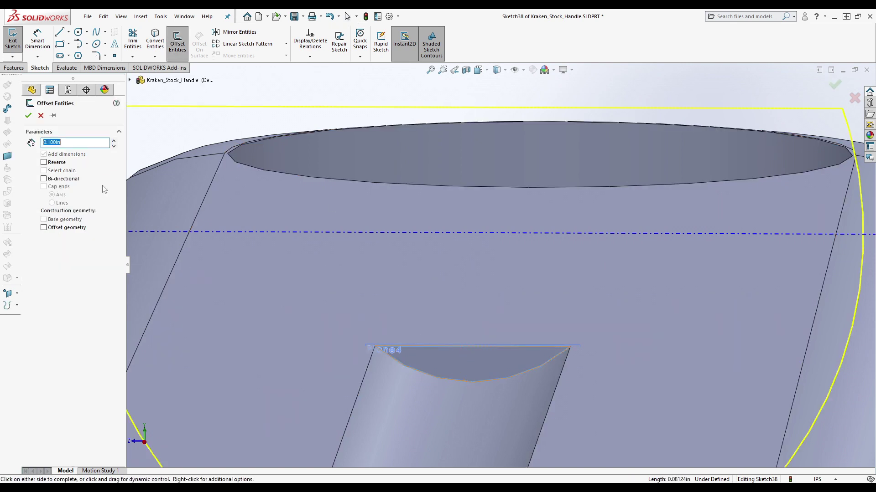
{"action": "key", "text": "Return"}
{"action": "left_click", "coordinate": [28, 115]}
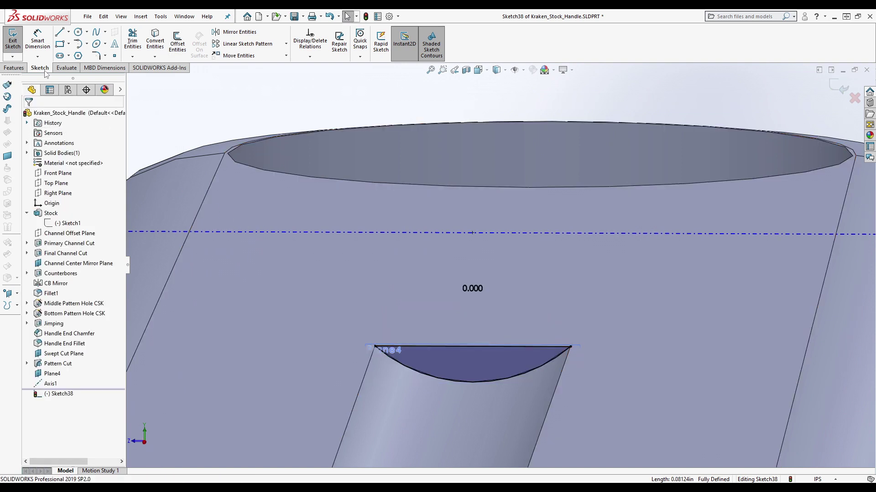
Revolve-cut the profile 360° about Axis1
{"action": "left_click", "coordinate": [13, 40]}
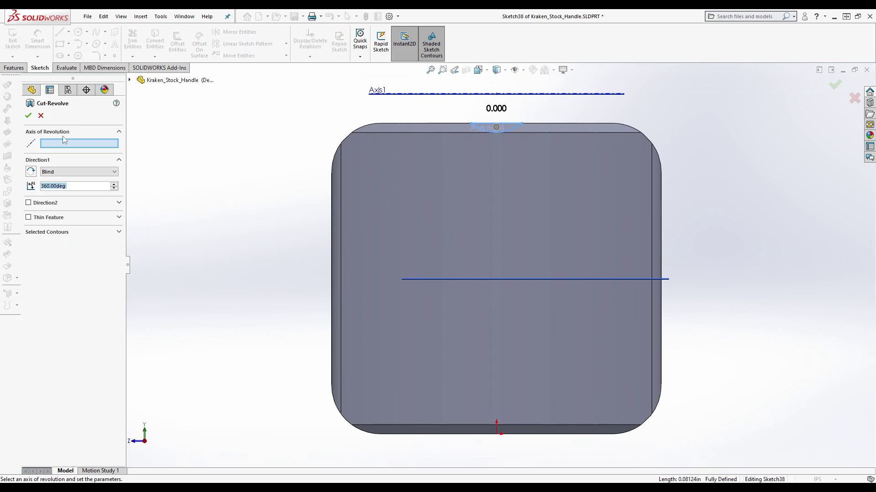
{"action": "left_click", "coordinate": [72, 146]}
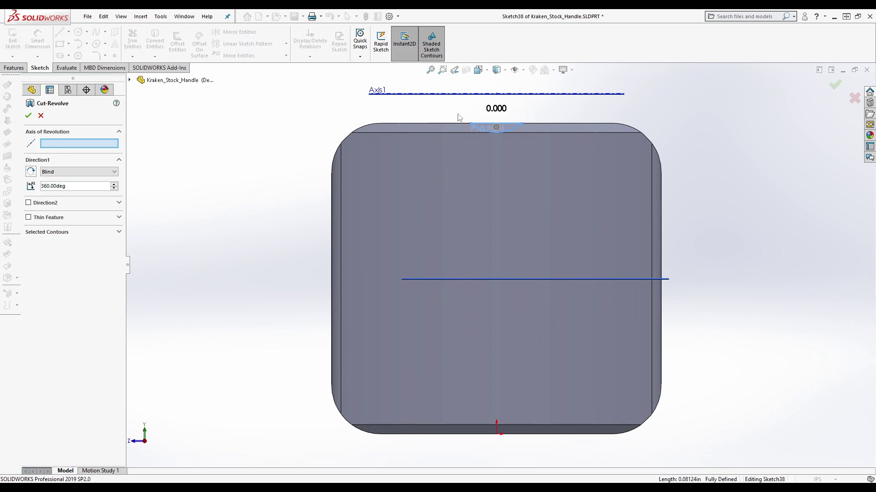
{"action": "middle_click_drag", "start_coordinate": [458, 118], "coordinate": [488, 193]}
{"action": "key", "text": "f"}
{"action": "scroll", "coordinate": [321, 289], "scroll_direction": "down", "scroll_amount": 5}
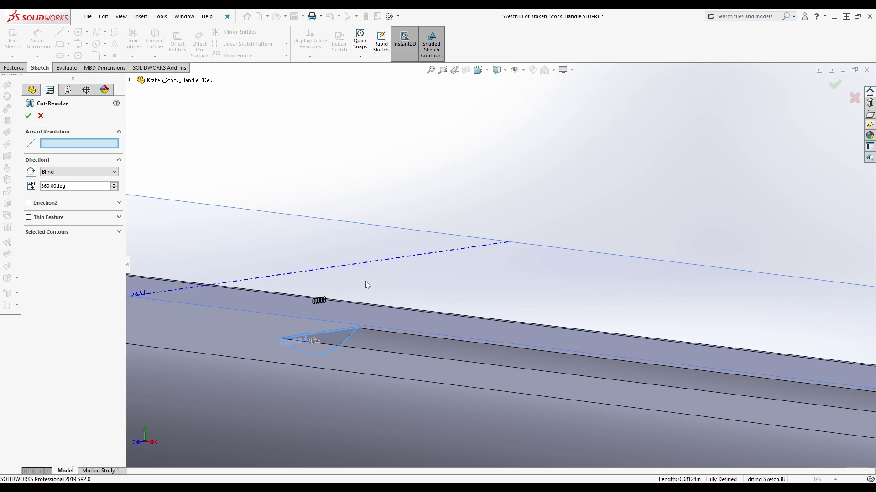
{"action": "left_click", "coordinate": [382, 266]}
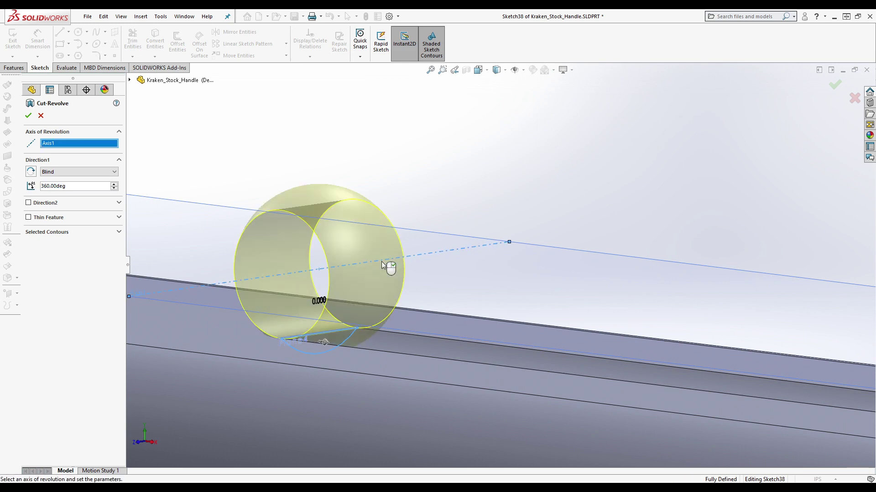
{"action": "left_click", "coordinate": [28, 116]}
{"action": "middle_click_drag", "start_coordinate": [367, 196], "coordinate": [360, 278]}
Rename Cut-Revolve1 to Swept Cut Cleanup
{"action": "left_click", "coordinate": [64, 395]}
{"action": "left_click", "coordinate": [64, 394]}
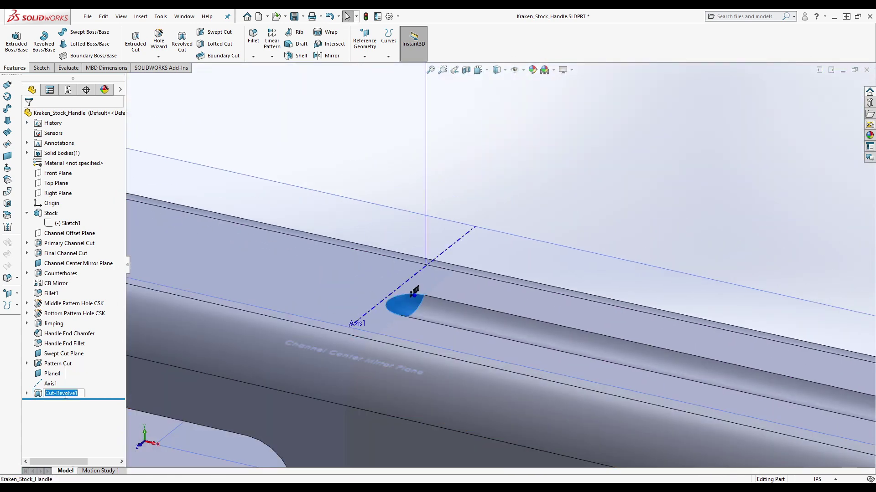
{"action": "type", "text": "Swept Cut Cleanup"}
{"action": "key", "text": "Return"}
{"action": "left_click", "coordinate": [51, 384]}
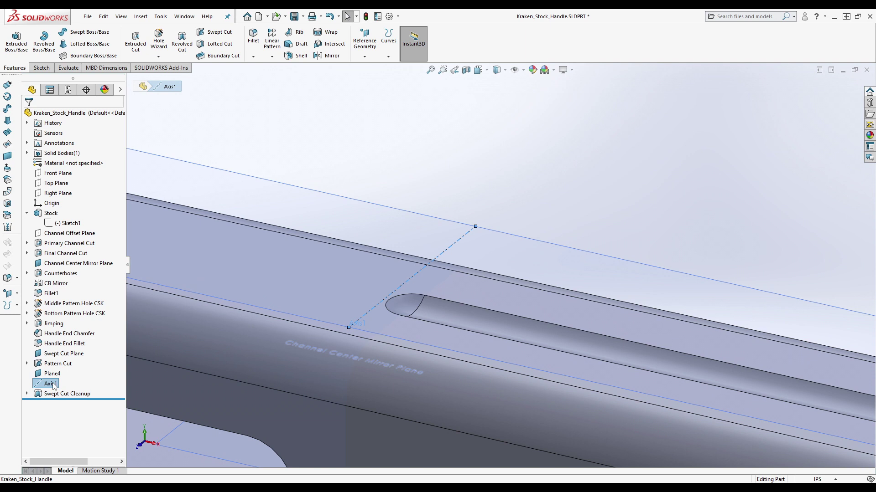
Rename Axis1 to 'Cleanup Cut Axis' and Plane4 to 'Cleanup Cut Intersection Plane'
{"action": "left_click", "coordinate": [52, 385]}
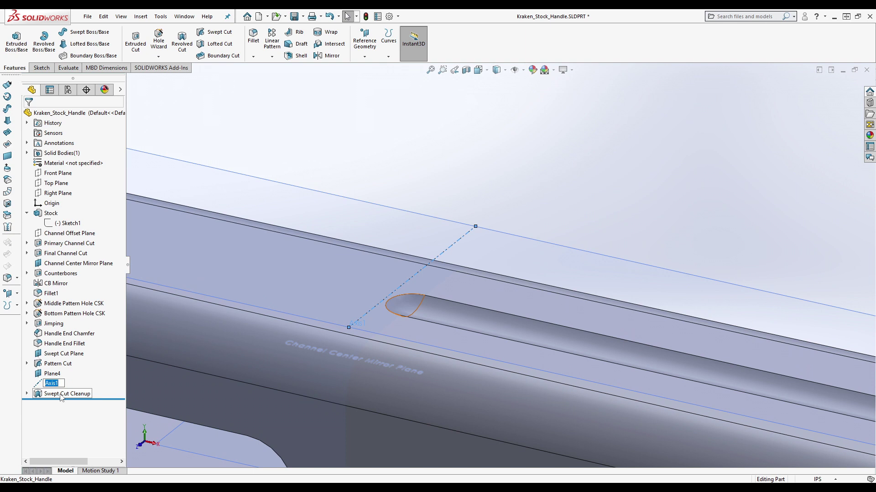
{"action": "type", "text": "Cl"}
{"action": "key", "text": "Return"}
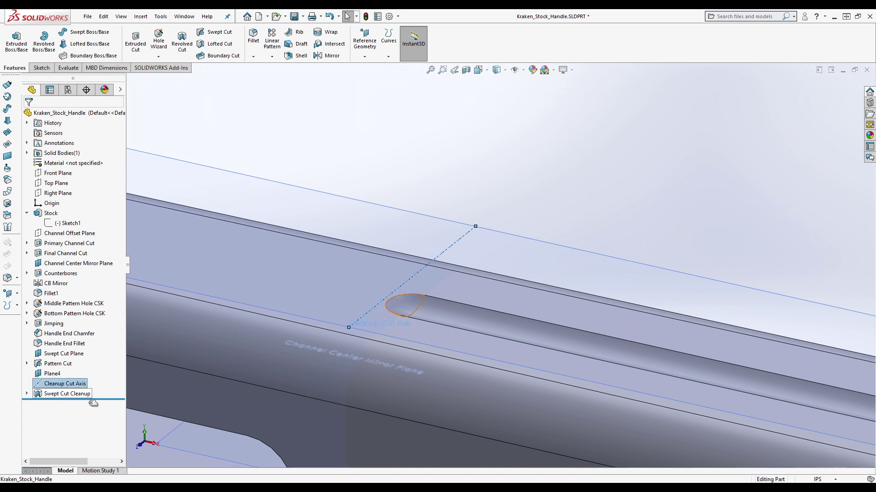
{"action": "left_click", "coordinate": [52, 374]}
{"action": "left_click", "coordinate": [54, 375]}
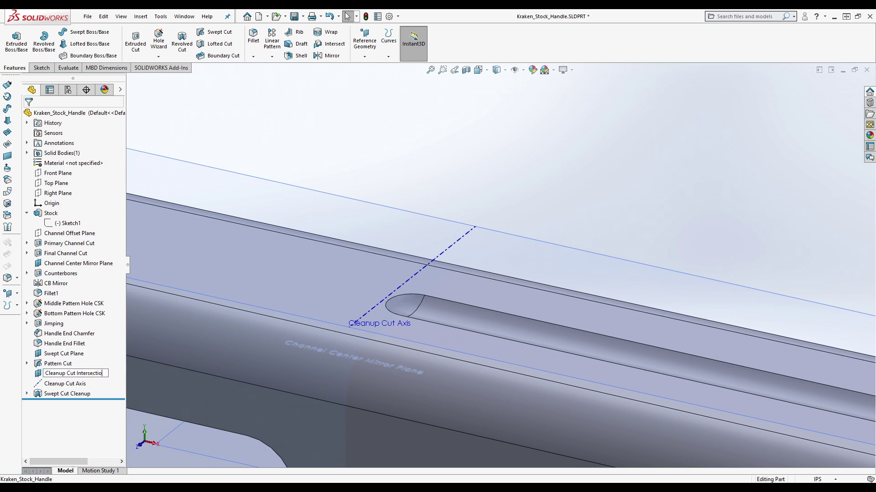
{"action": "key", "text": "Return"}
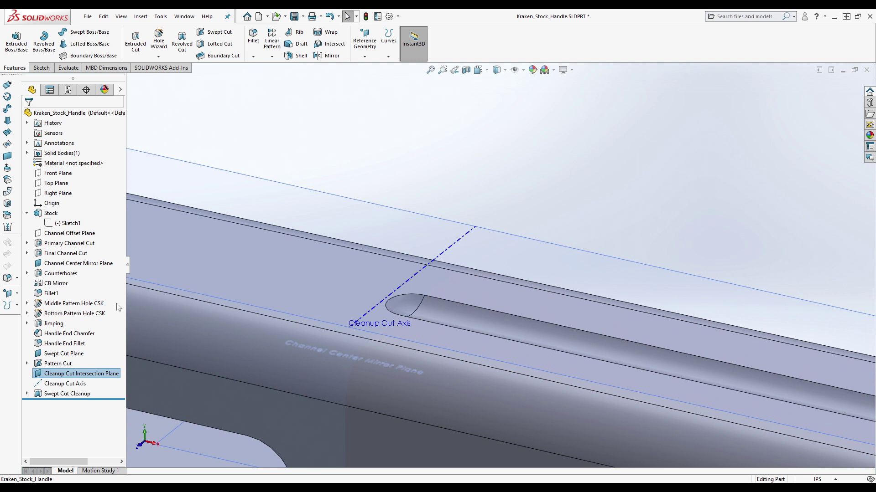
Rename Fillet1 to 'Main Handle Fillet'
{"action": "left_click", "coordinate": [51, 293]}
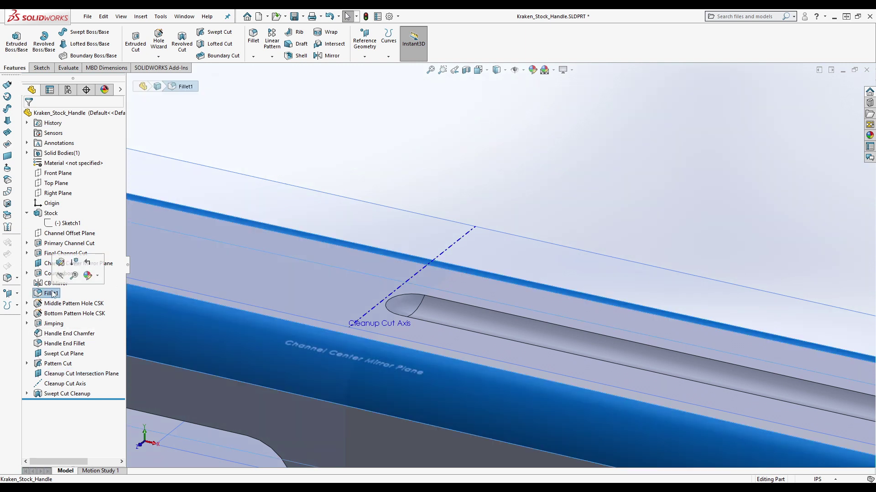
{"action": "left_click", "coordinate": [51, 294]}
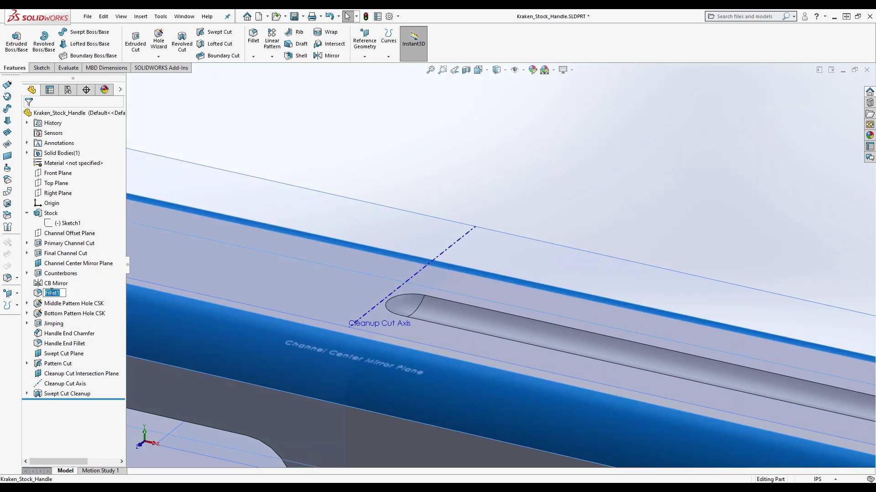
{"action": "type", "text": "Main Handle Fillet"}
{"action": "key", "text": "Return"}
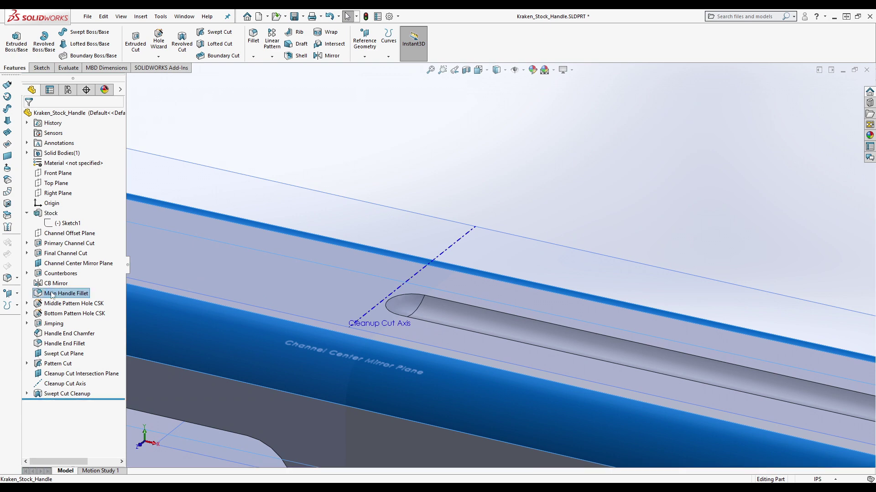
Collapse the Stock folder and hide the Cleanup Cut Axis
{"action": "left_click", "coordinate": [26, 214]}
{"action": "left_click", "coordinate": [508, 197]}
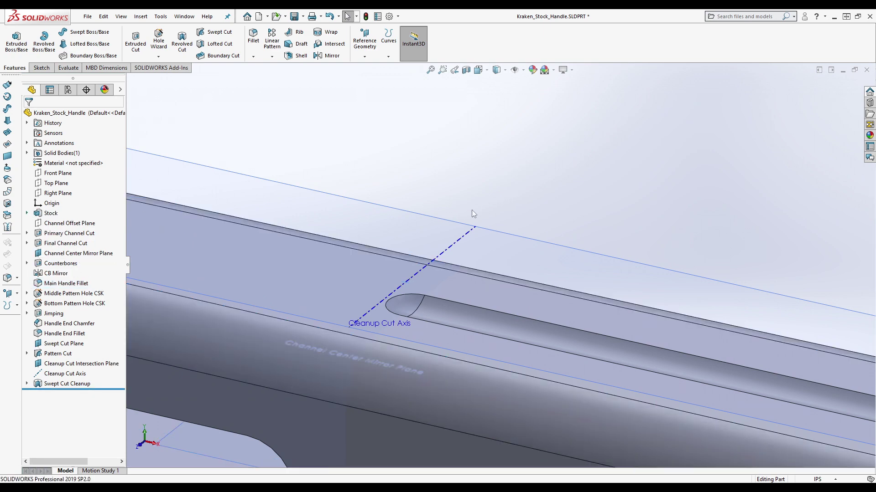
{"action": "left_click", "coordinate": [465, 238]}
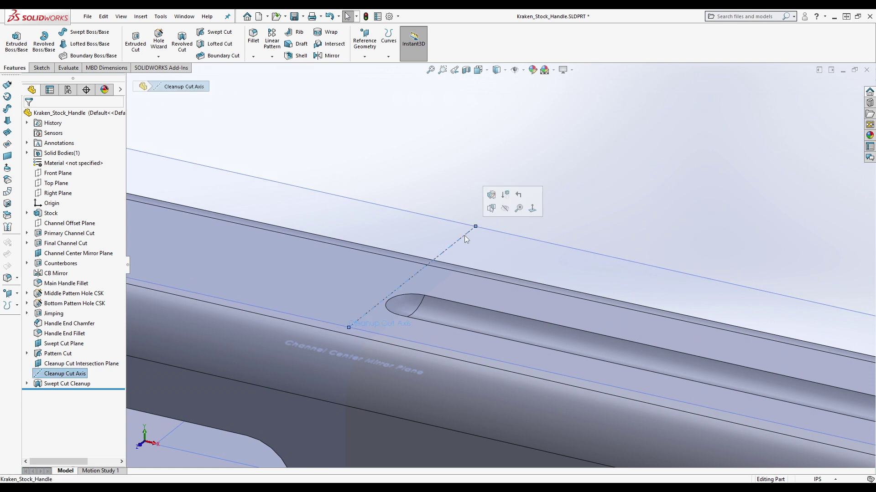
{"action": "left_click", "coordinate": [41, 375]}
{"action": "left_click", "coordinate": [47, 363]}
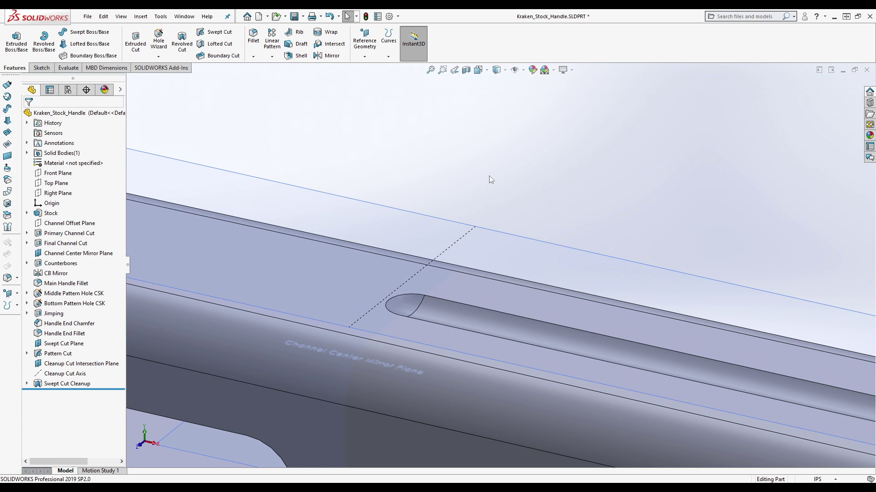
Hide the Cleanup Cut Intersection Plane and the Swept Cut Plane
{"action": "scroll", "coordinate": [491, 191], "scroll_direction": "up", "scroll_amount": 3}
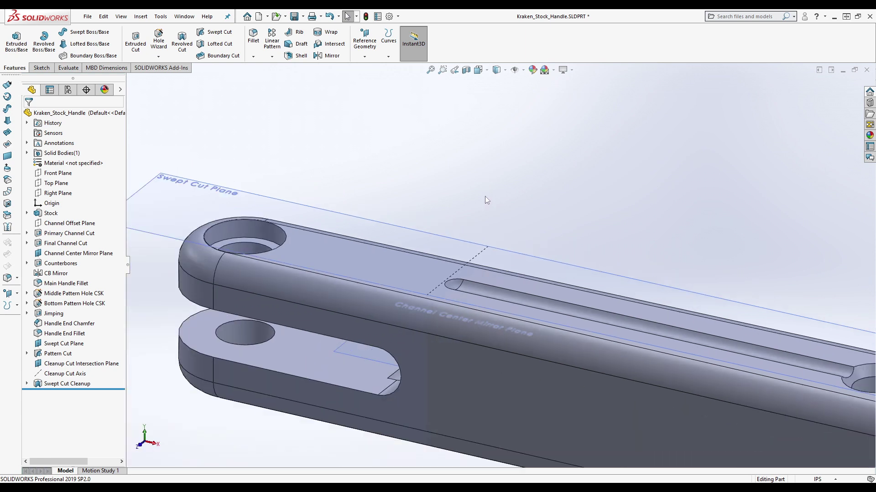
{"action": "left_click", "coordinate": [45, 364]}
{"action": "left_click", "coordinate": [65, 351]}
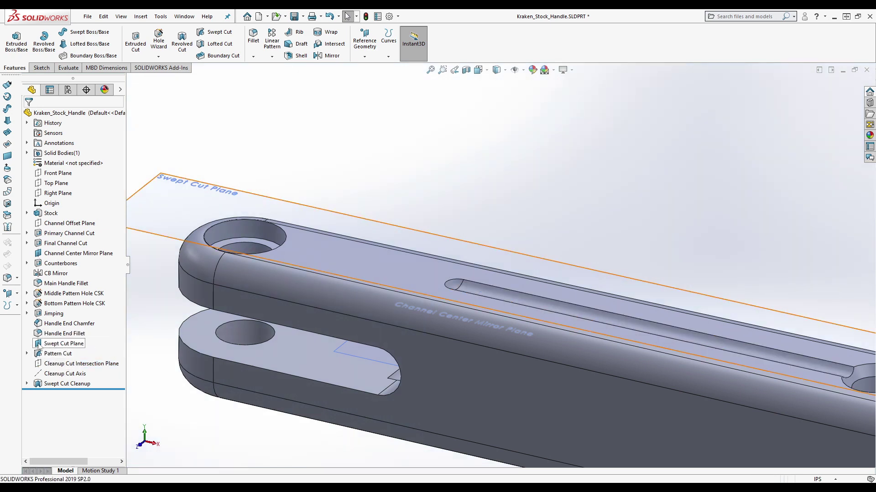
{"action": "left_click", "coordinate": [62, 344]}
{"action": "left_click", "coordinate": [65, 331]}
Zoom and rotate the handle to inspect the groove and forked end
{"action": "scroll", "coordinate": [464, 196], "scroll_direction": "up", "scroll_amount": 5}
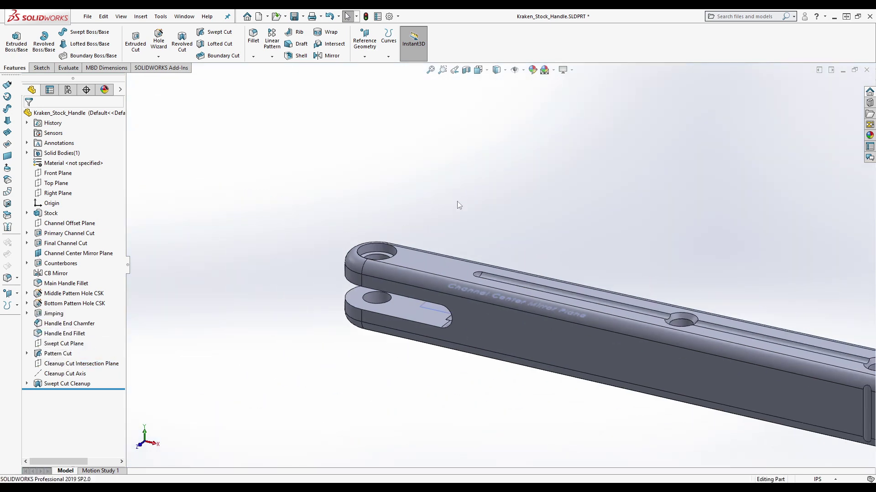
{"action": "scroll", "coordinate": [541, 270], "scroll_direction": "down", "scroll_amount": 4}
{"action": "middle_click_drag", "start_coordinate": [541, 269], "coordinate": [548, 302]}
{"action": "scroll", "coordinate": [548, 302], "scroll_direction": "up", "scroll_amount": 5}
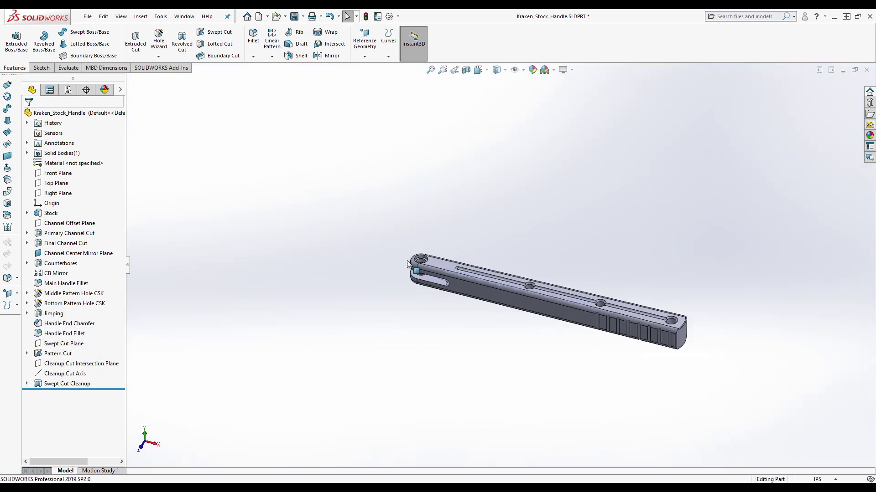
{"action": "scroll", "coordinate": [589, 272], "scroll_direction": "down", "scroll_amount": 4}
{"action": "middle_click_drag", "start_coordinate": [511, 277], "coordinate": [479, 296]}
{"action": "scroll", "coordinate": [309, 252], "scroll_direction": "down", "scroll_amount": 4}
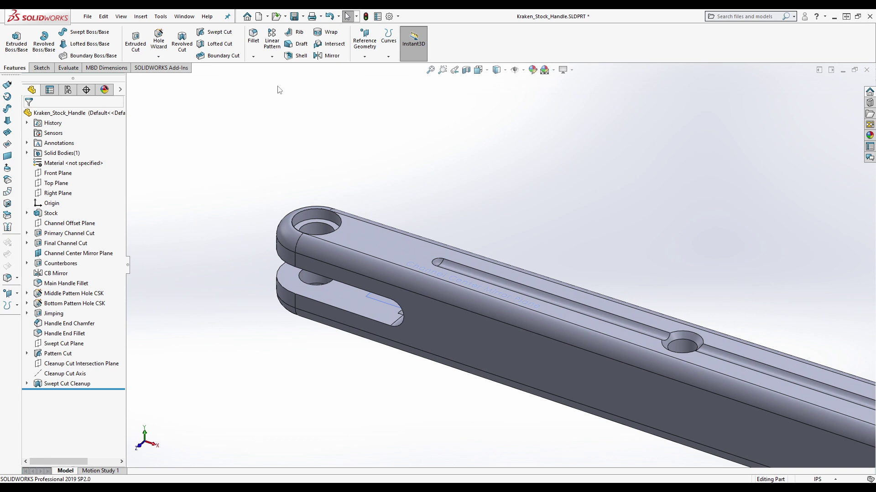
{"action": "scroll", "coordinate": [550, 233], "scroll_direction": "up", "scroll_amount": 5}
{"action": "scroll", "coordinate": [562, 275], "scroll_direction": "down", "scroll_amount": 4}
{"action": "middle_click_drag", "start_coordinate": [563, 275], "coordinate": [545, 270]}
{"action": "scroll", "coordinate": [567, 293], "scroll_direction": "down", "scroll_amount": 2}
Orbit the handle to a near side-on view and zoom in to inspect it
{"action": "scroll", "coordinate": [534, 274], "scroll_direction": "down", "scroll_amount": 4}
{"action": "scroll", "coordinate": [483, 264], "scroll_direction": "up", "scroll_amount": 5}
{"action": "scroll", "coordinate": [380, 241], "scroll_direction": "down", "scroll_amount": 3}
{"action": "scroll", "coordinate": [365, 253], "scroll_direction": "down", "scroll_amount": 3}
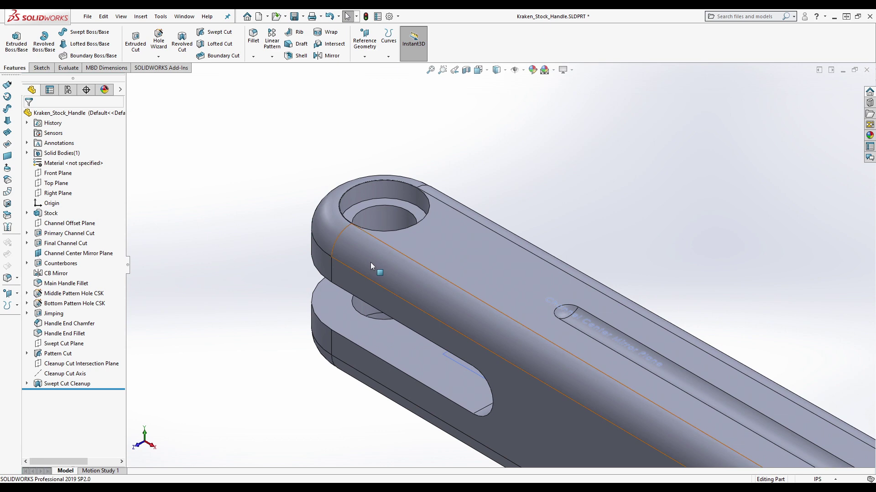
{"action": "middle_click_drag", "start_coordinate": [371, 262], "coordinate": [364, 328]}
{"action": "scroll", "coordinate": [348, 346], "scroll_direction": "down", "scroll_amount": 3}
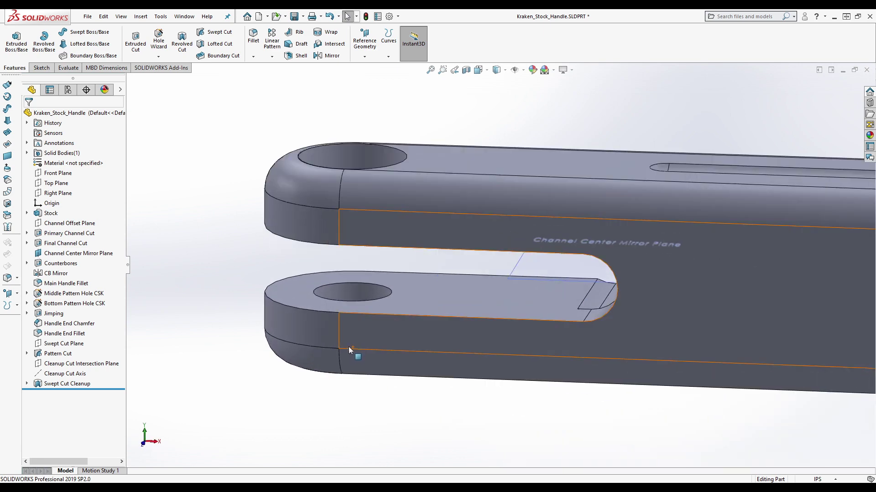
{"action": "scroll", "coordinate": [352, 307], "scroll_direction": "up", "scroll_amount": 6}
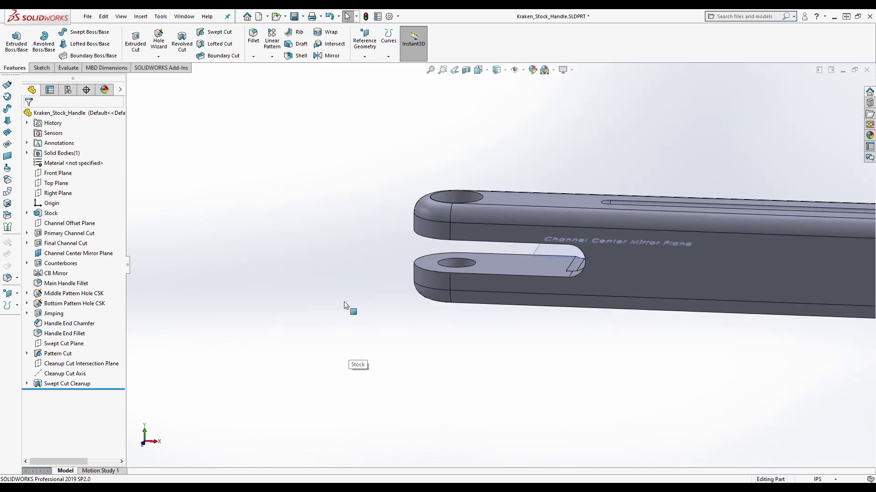
{"action": "scroll", "coordinate": [657, 248], "scroll_direction": "down", "scroll_amount": 3}
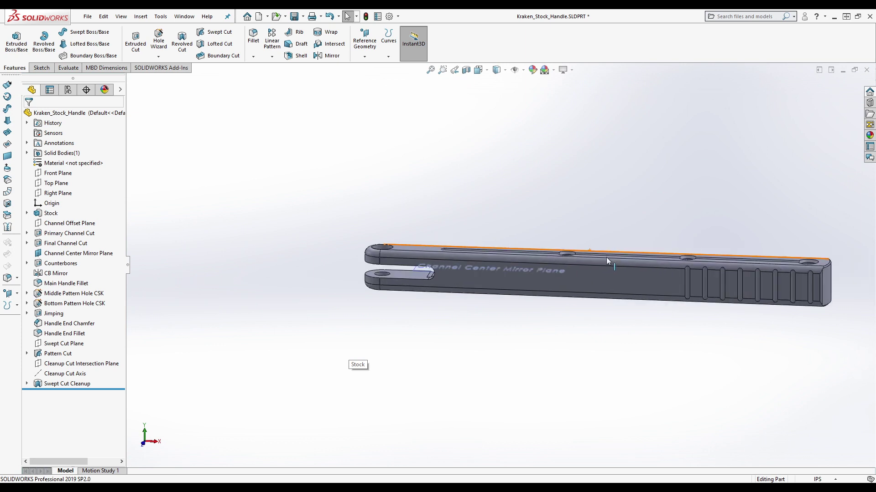
{"action": "scroll", "coordinate": [505, 256], "scroll_direction": "up", "scroll_amount": 3}
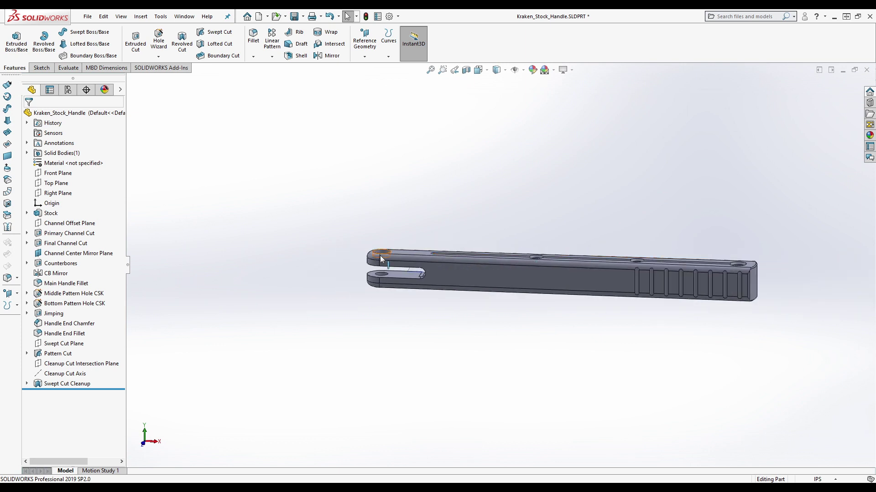
{"action": "scroll", "coordinate": [396, 258], "scroll_direction": "down", "scroll_amount": 3}
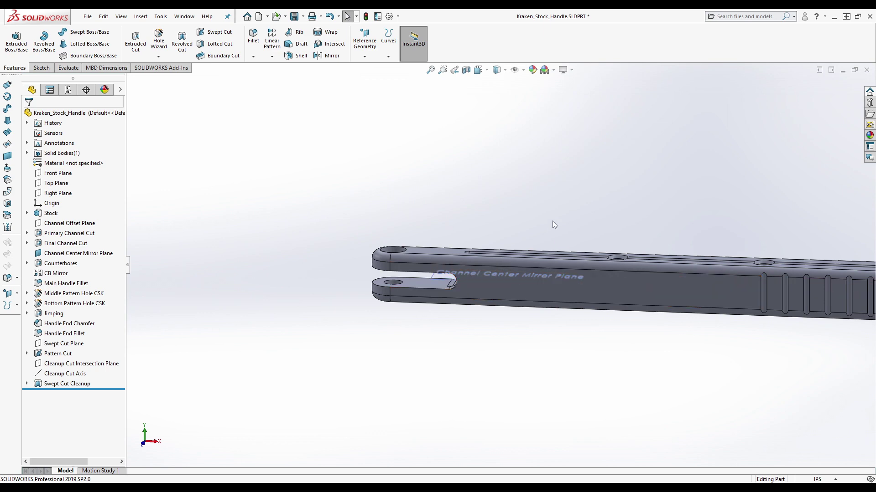
{"action": "scroll", "coordinate": [547, 228], "scroll_direction": "down", "scroll_amount": 2}
{"action": "scroll", "coordinate": [409, 243], "scroll_direction": "down", "scroll_amount": 2}
{"action": "middle_click_drag", "start_coordinate": [409, 242], "coordinate": [400, 258]}
{"action": "scroll", "coordinate": [399, 256], "scroll_direction": "up", "scroll_amount": 4}
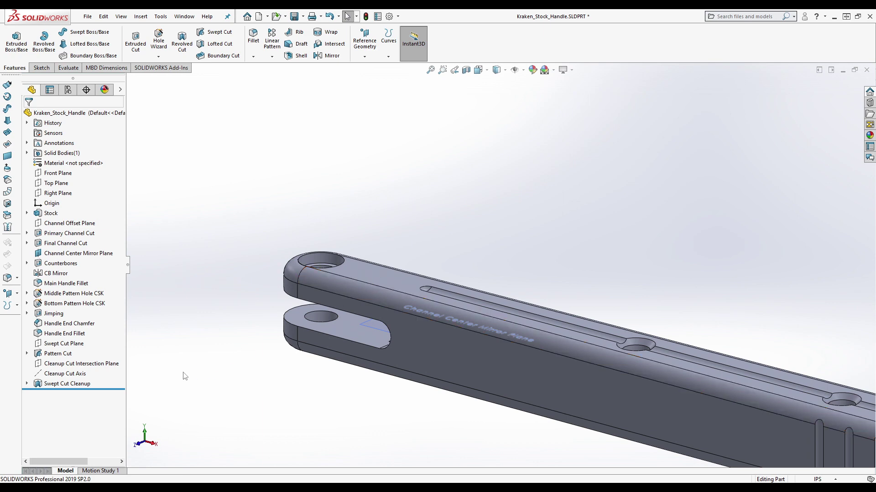
{"action": "middle_click_drag", "start_coordinate": [535, 303], "coordinate": [558, 296]}
{"action": "scroll", "coordinate": [344, 269], "scroll_direction": "up", "scroll_amount": 5}
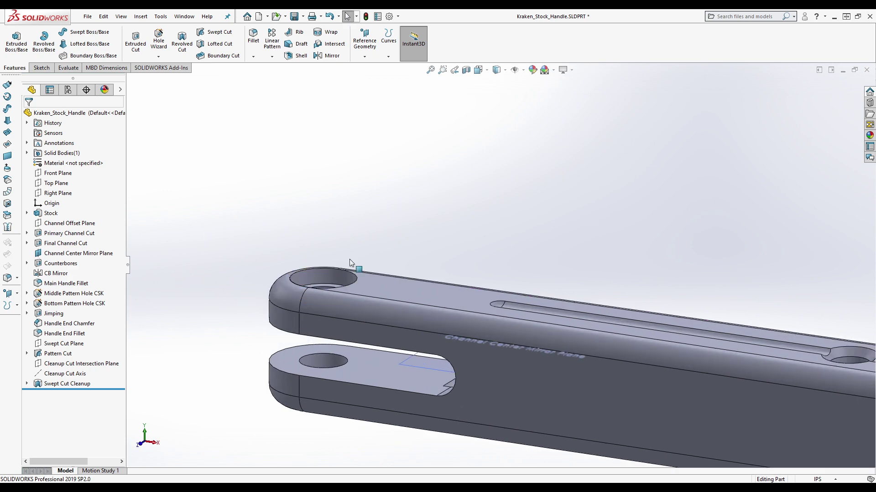
{"action": "mouse_move", "coordinate": [371, 245]}
{"action": "middle_mouse_down"}
{"action": "mouse_move", "coordinate": [400, 238]}
{"action": "mouse_move", "coordinate": [389, 266]}
{"action": "mouse_move", "coordinate": [426, 293]}
{"action": "mouse_move", "coordinate": [378, 254]}
{"action": "middle_mouse_up"}
{"action": "scroll", "coordinate": [375, 251], "scroll_direction": "down", "scroll_amount": 5}
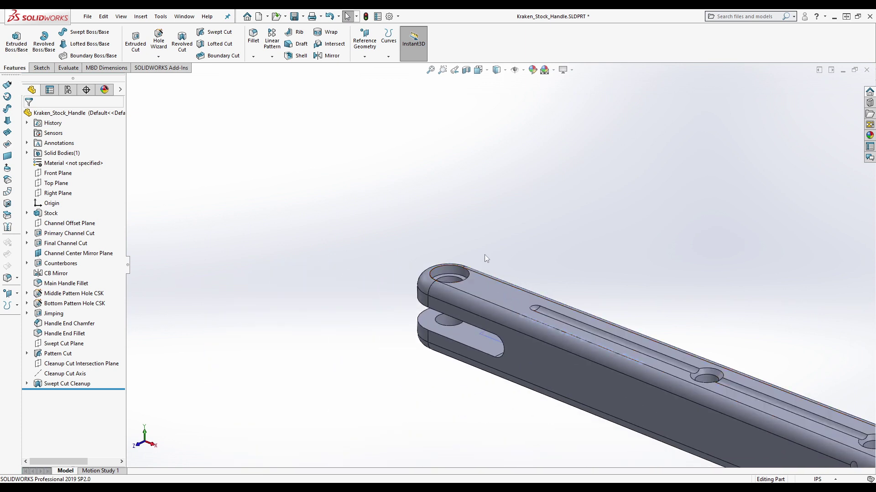
{"action": "middle_click_drag", "start_coordinate": [570, 310], "coordinate": [561, 247]}
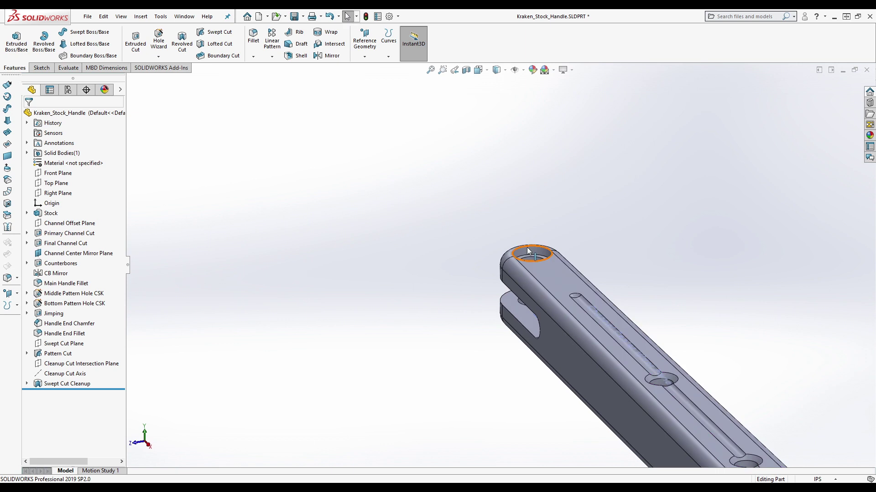
{"action": "left_click", "coordinate": [328, 55]}
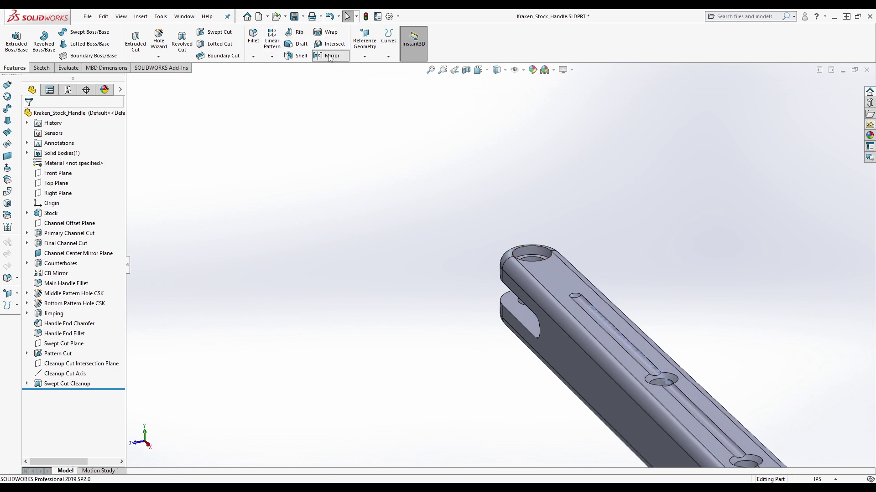
Set Channel Center Mirror Plane as the mirror plane
{"action": "mouse_move", "coordinate": [554, 318]}
{"action": "middle_mouse_down"}
{"action": "mouse_move", "coordinate": [606, 292]}
{"action": "mouse_move", "coordinate": [571, 318]}
{"action": "middle_mouse_up"}
{"action": "left_click", "coordinate": [507, 336]}
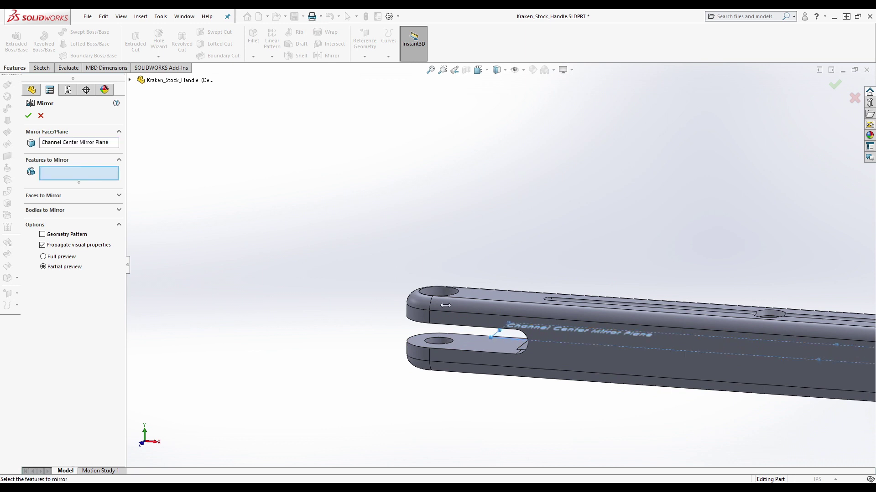
{"action": "middle_click_drag", "start_coordinate": [585, 259], "coordinate": [632, 314]}
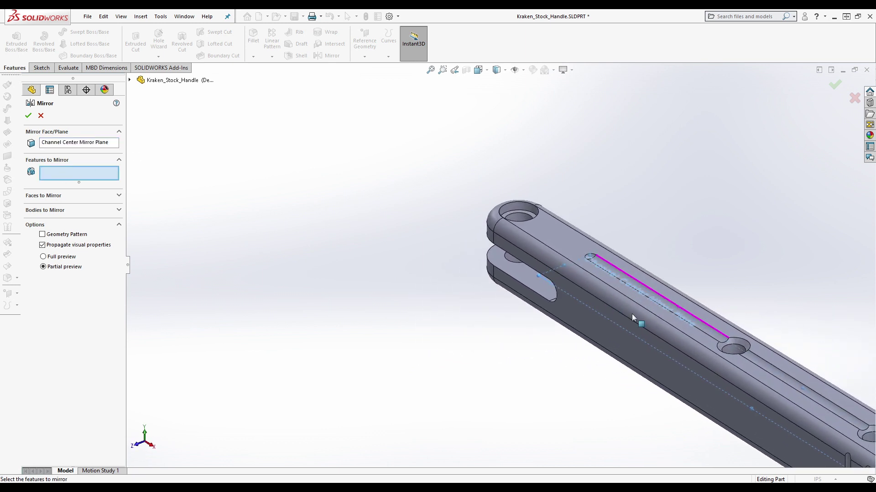
{"action": "middle_click_drag", "start_coordinate": [603, 305], "coordinate": [549, 385]}
Add Middle Pattern Hole CSK, Pattern Cut and Swept Cut Cleanup to the features to mirror
{"action": "left_click", "coordinate": [757, 335]}
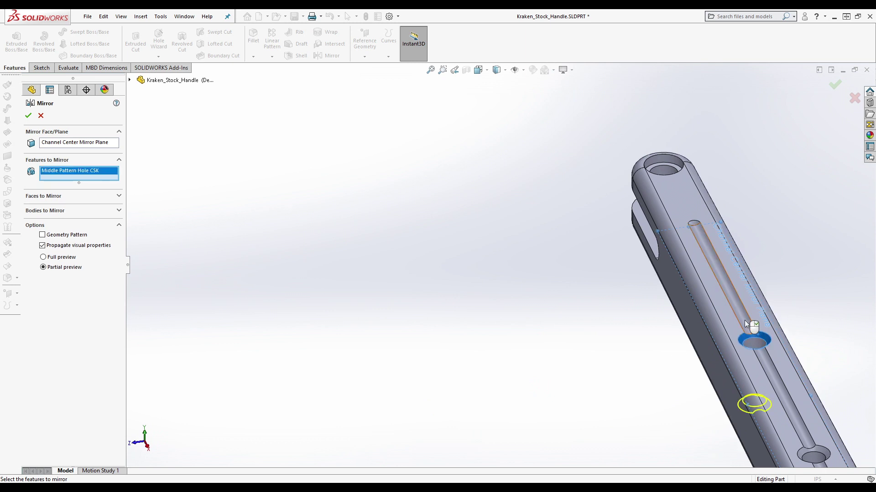
{"action": "left_click", "coordinate": [744, 320]}
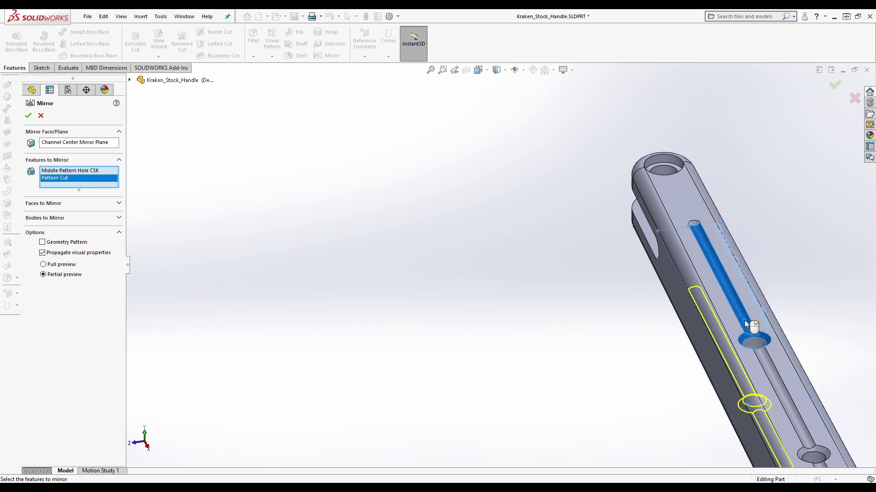
{"action": "left_click", "coordinate": [692, 223]}
{"action": "middle_click_drag", "start_coordinate": [691, 223], "coordinate": [543, 226]}
{"action": "scroll", "coordinate": [645, 275], "scroll_direction": "up", "scroll_amount": 3}
{"action": "middle_click_drag", "start_coordinate": [644, 275], "coordinate": [565, 319]}
{"action": "scroll", "coordinate": [566, 320], "scroll_direction": "down", "scroll_amount": 3}
{"action": "middle_click_drag", "start_coordinate": [549, 272], "coordinate": [593, 269]}
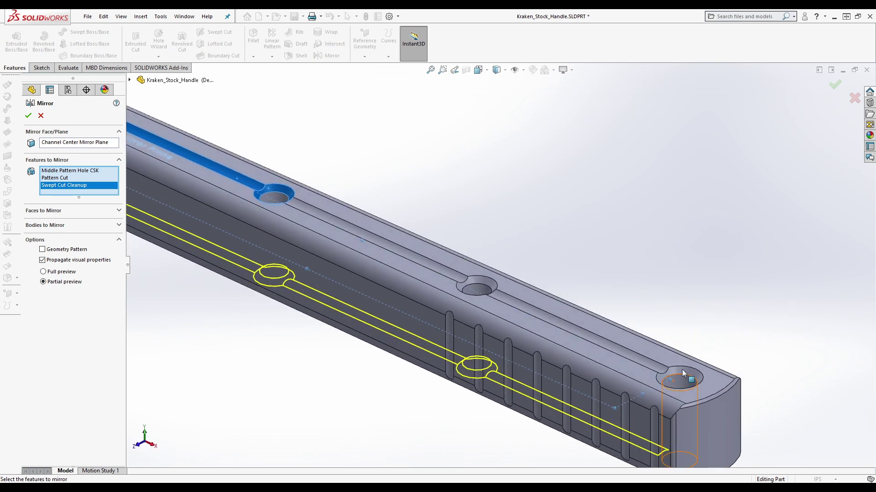
Add Bottom Pattern Hole CSK and create the mirror feature
{"action": "left_click", "coordinate": [682, 378]}
{"action": "middle_click_drag", "start_coordinate": [682, 377], "coordinate": [602, 271]}
{"action": "scroll", "coordinate": [158, 205], "scroll_direction": "up", "scroll_amount": 3}
{"action": "left_click", "coordinate": [29, 115]}
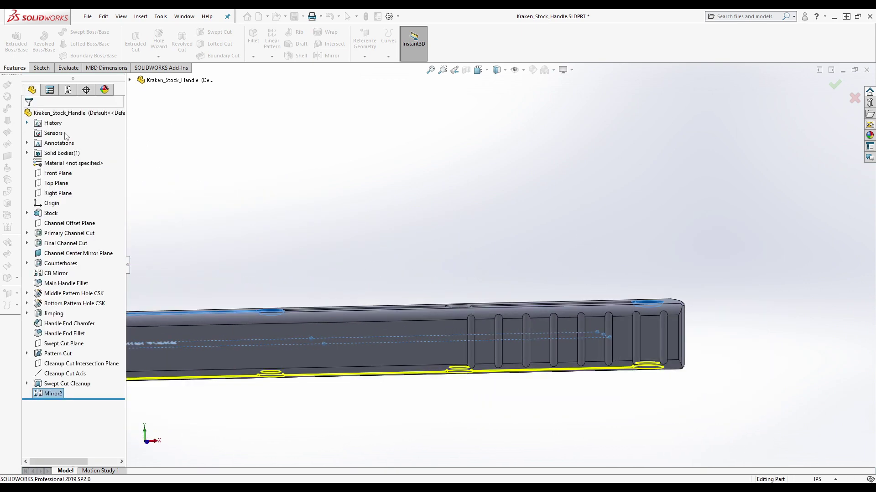
Orbit the handle to a side view to inspect the mirrored features
{"action": "scroll", "coordinate": [476, 285], "scroll_direction": "up", "scroll_amount": 5}
{"action": "scroll", "coordinate": [365, 289], "scroll_direction": "down", "scroll_amount": 6}
{"action": "middle_click_drag", "start_coordinate": [347, 285], "coordinate": [205, 356]}
{"action": "middle_click_drag", "start_coordinate": [561, 226], "coordinate": [358, 371]}
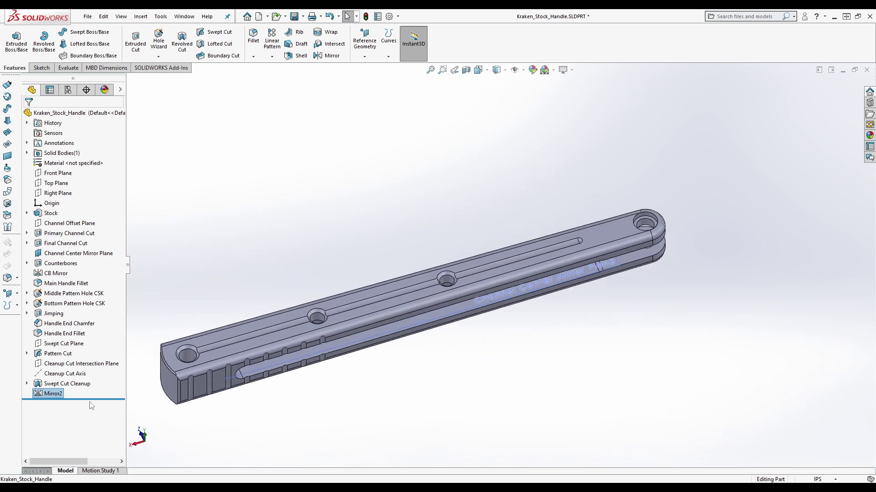
Rename Mirror2 to 'Primary Pattern Mirroring'
{"action": "left_click", "coordinate": [52, 393]}
{"action": "left_click", "coordinate": [53, 394]}
{"action": "type", "text": "Primary Pattern "}
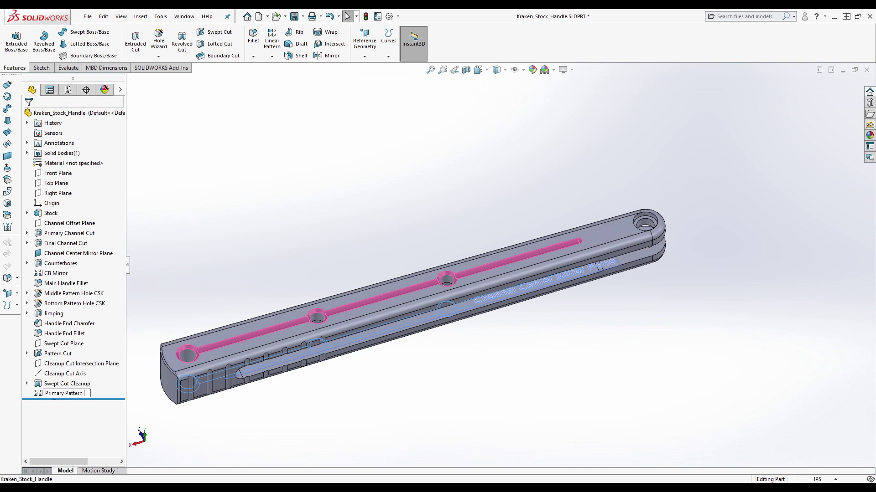
{"action": "type", "text": "Mirroring"}
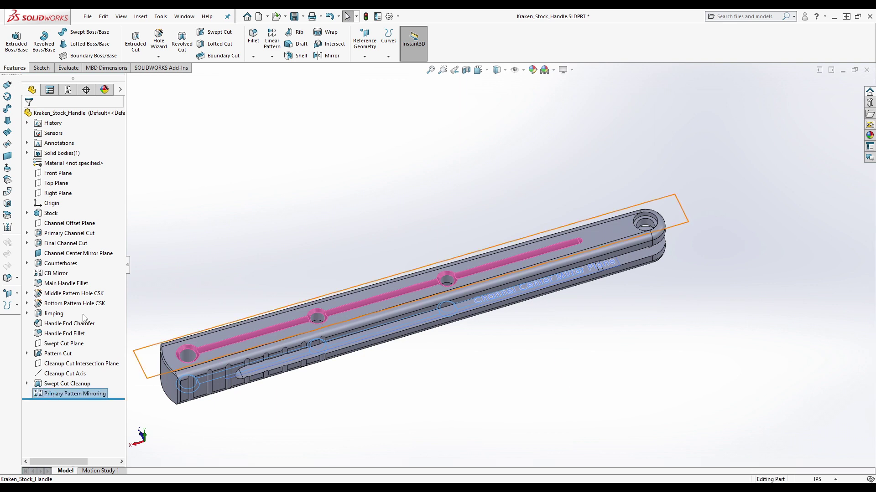
{"action": "left_click", "coordinate": [444, 416]}
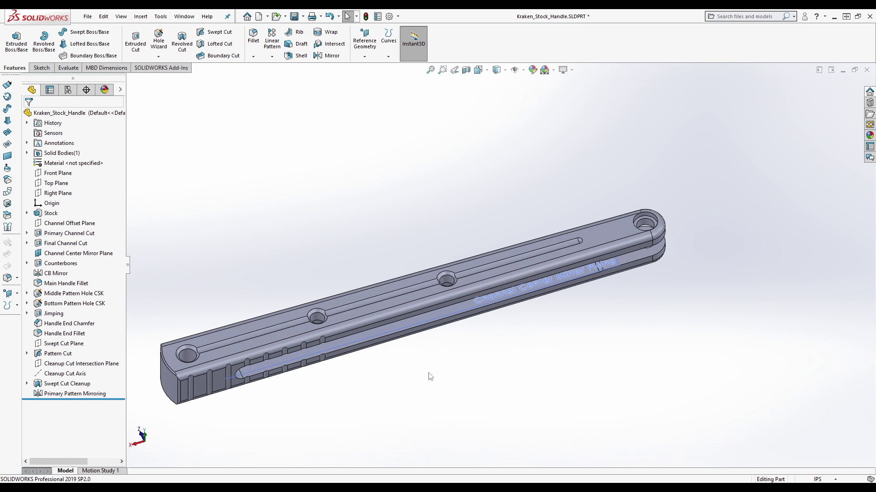
{"action": "scroll", "coordinate": [550, 286], "scroll_direction": "down", "scroll_amount": 2}
{"action": "scroll", "coordinate": [629, 292], "scroll_direction": "down", "scroll_amount": 2}
{"action": "middle_click_drag", "start_coordinate": [622, 299], "coordinate": [609, 429]}
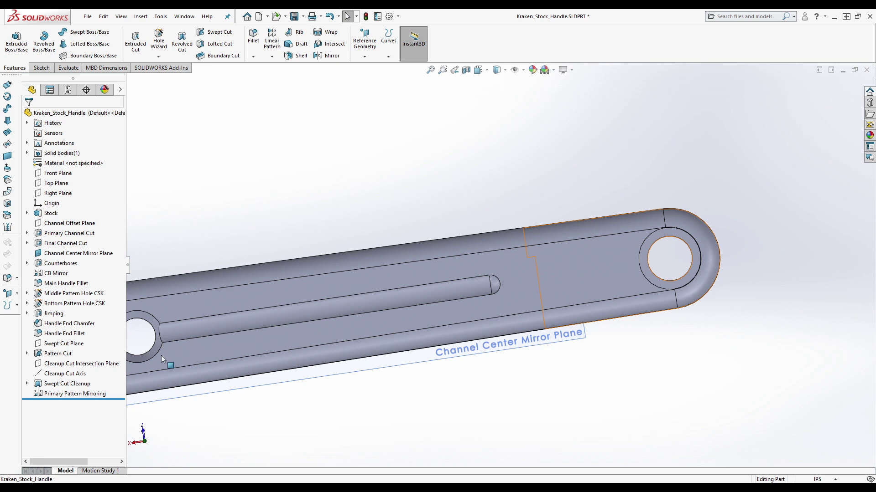
Start a new sketch on the arm's face beside the end hole
{"action": "left_click", "coordinate": [40, 67]}
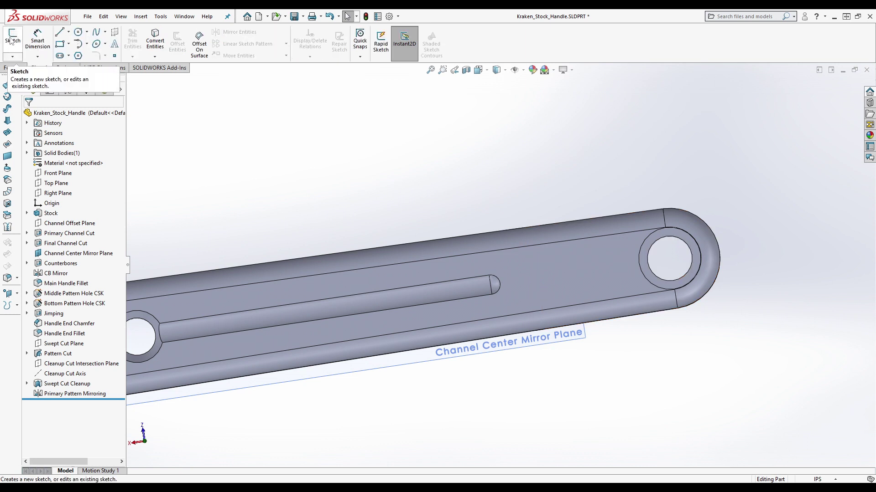
{"action": "scroll", "coordinate": [398, 184], "scroll_direction": "up", "scroll_amount": 5}
{"action": "mouse_move", "coordinate": [399, 183]}
{"action": "middle_mouse_down"}
{"action": "mouse_move", "coordinate": [479, 215]}
{"action": "mouse_move", "coordinate": [478, 78]}
{"action": "middle_mouse_up"}
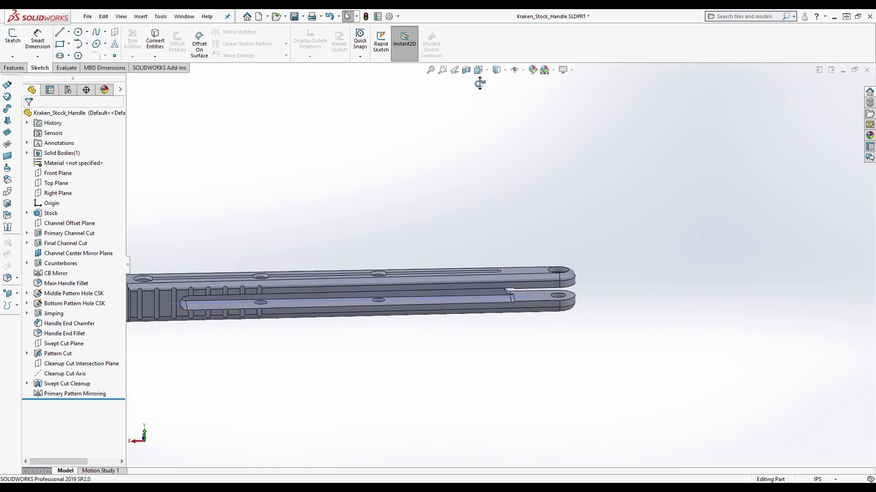
{"action": "scroll", "coordinate": [529, 287], "scroll_direction": "down", "scroll_amount": 4}
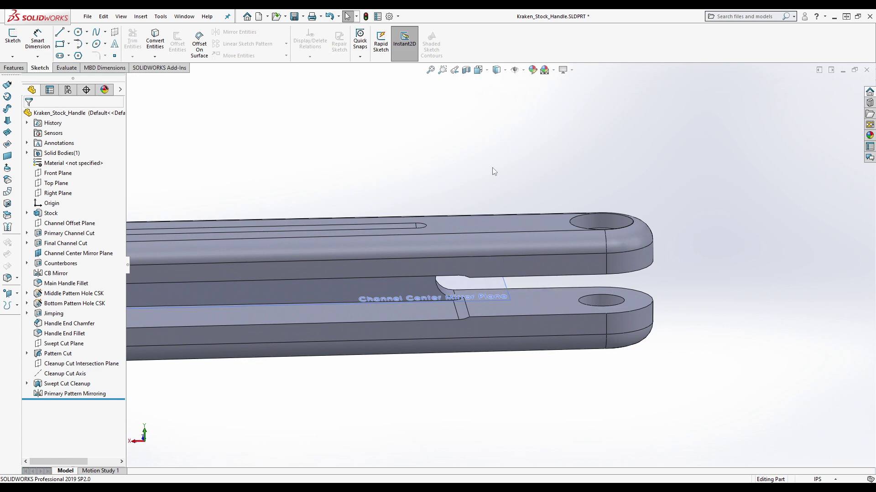
{"action": "left_click", "coordinate": [13, 37]}
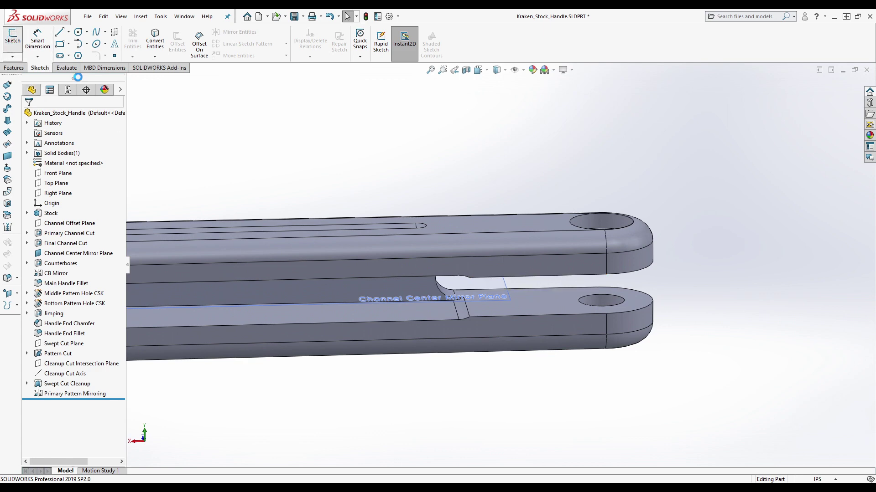
{"action": "left_click", "coordinate": [473, 291]}
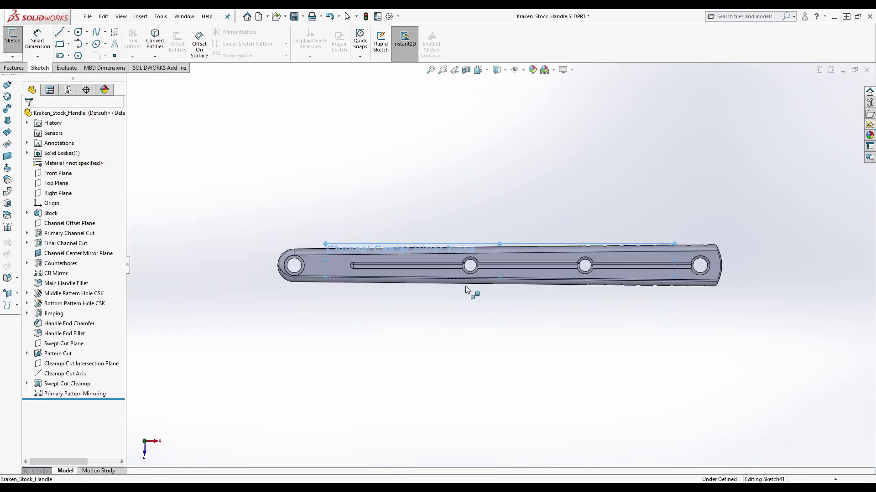
{"action": "scroll", "coordinate": [340, 275], "scroll_direction": "down", "scroll_amount": 6}
Draw a circle on the arm and dimension its diameter to 0.123
{"action": "key", "text": "c"}
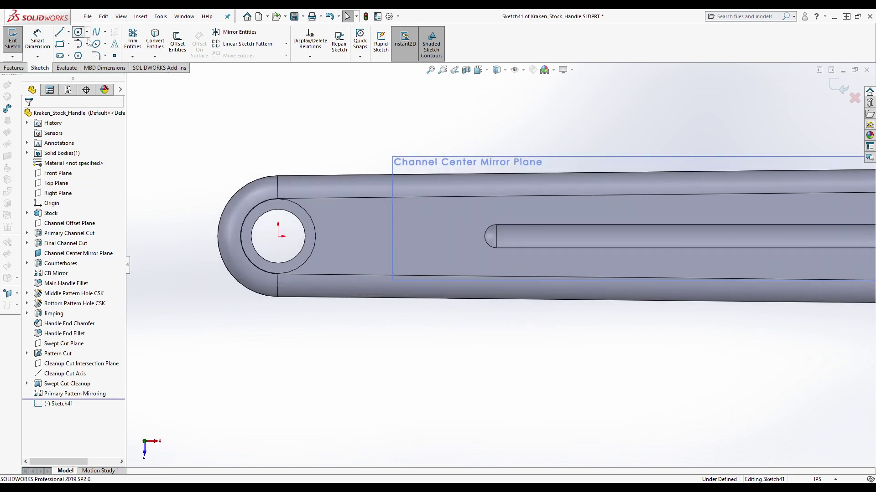
{"action": "left_click", "coordinate": [398, 258]}
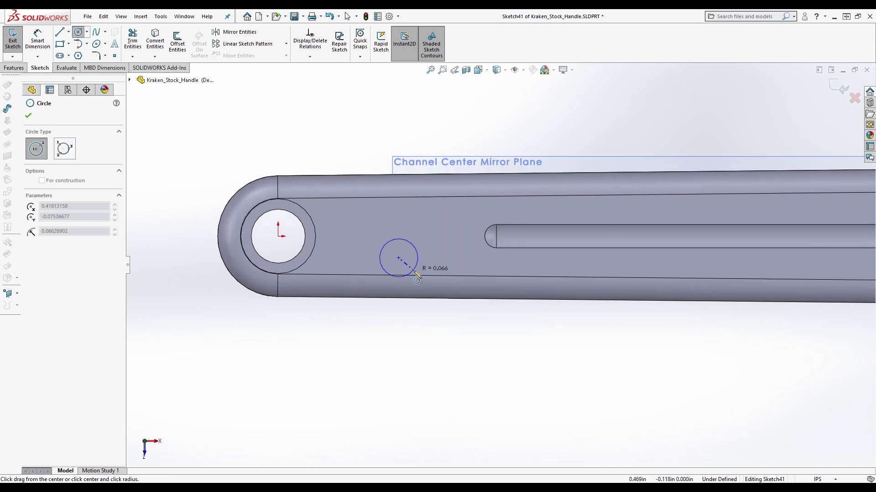
{"action": "left_click", "coordinate": [416, 270]}
{"action": "left_click", "coordinate": [38, 39]}
{"action": "left_click", "coordinate": [415, 246]}
{"action": "left_click", "coordinate": [497, 127]}
{"action": "left_click", "coordinate": [497, 126]}
{"action": "type", "text": "0.123"}
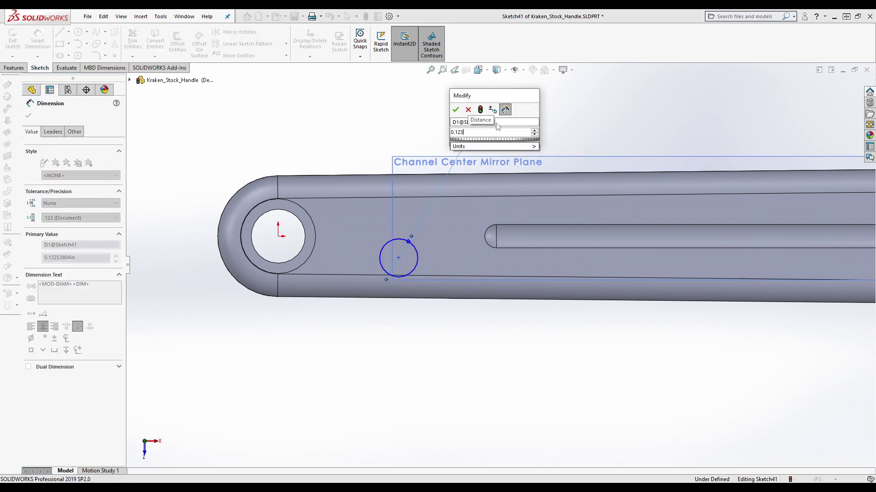
{"action": "key", "text": "Return"}
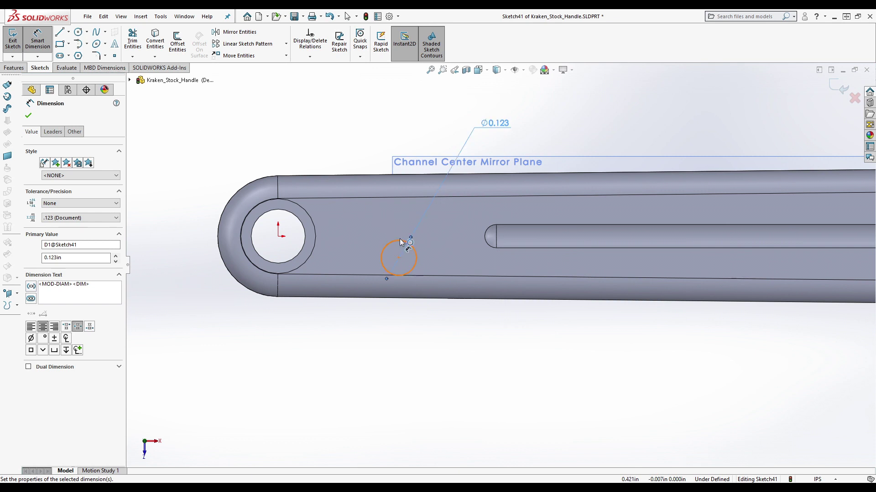
Dimension the circle 0.25 from the handle's top edge
{"action": "left_click", "coordinate": [378, 175]}
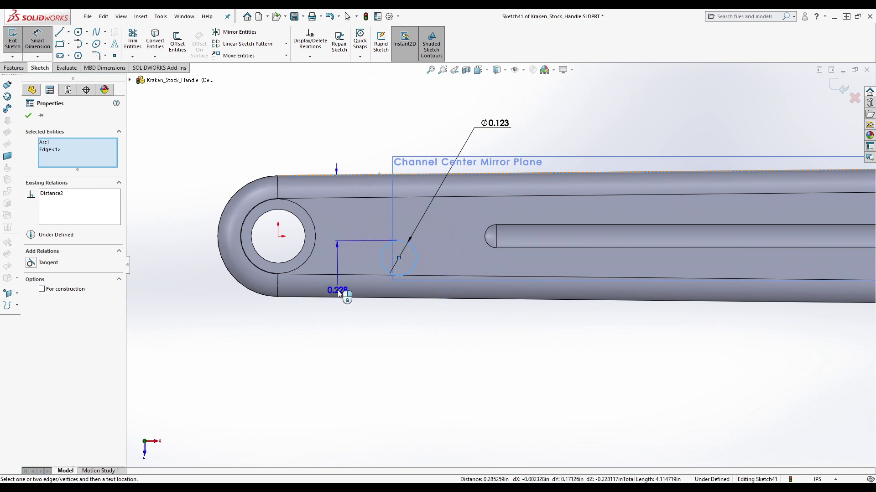
{"action": "left_click", "coordinate": [337, 132]}
{"action": "type", "text": "0.25"}
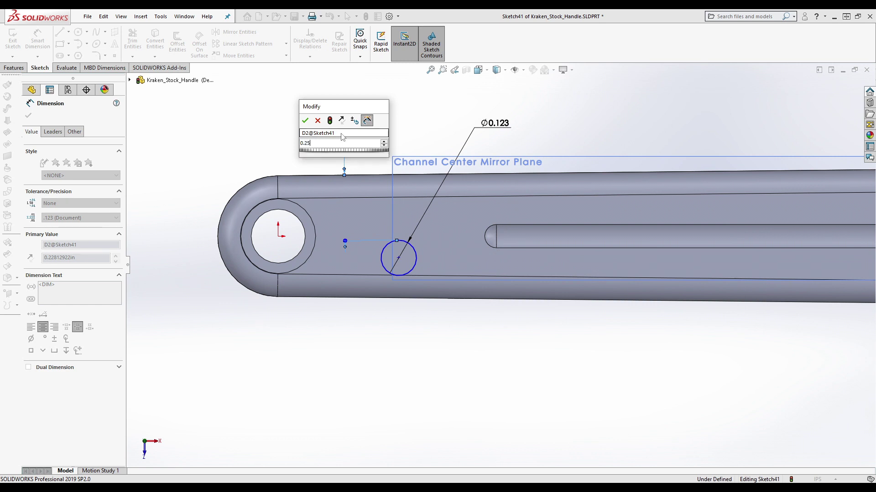
{"action": "key", "text": "Return"}
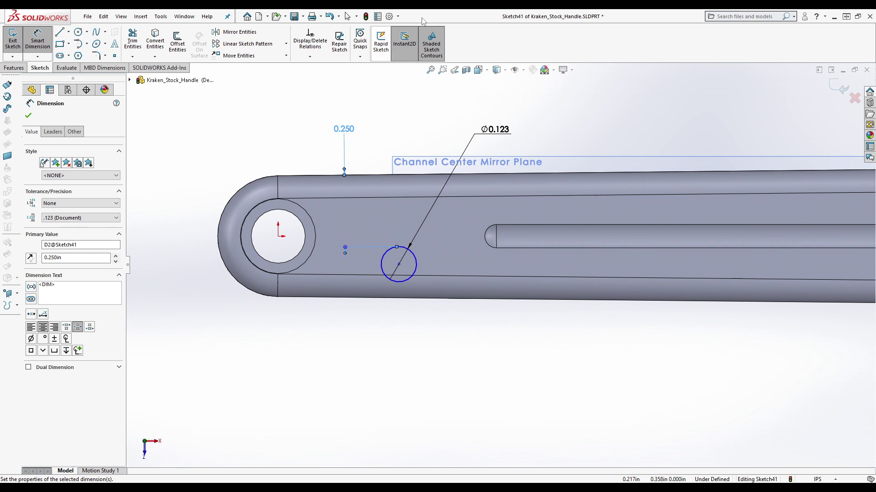
Dimension the small circle to the handle's lower edge at 0.053 in, then change it to 0.054
{"action": "left_click", "coordinate": [406, 283]}
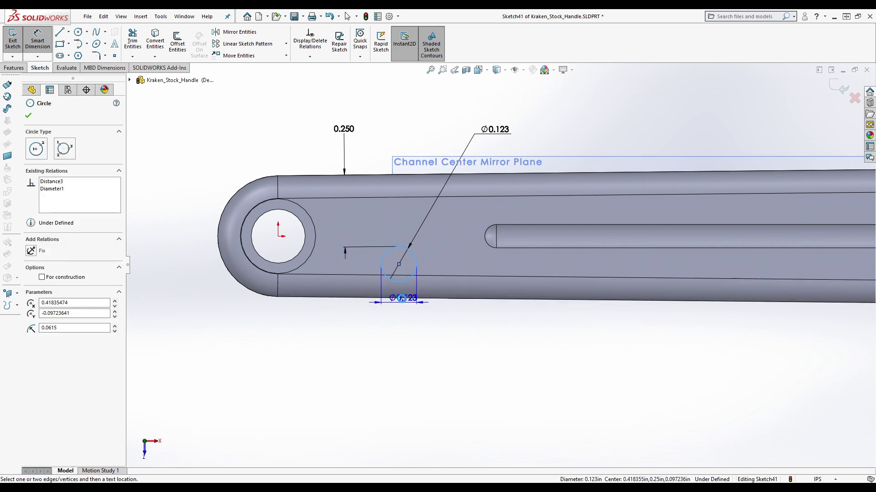
{"action": "left_click", "coordinate": [398, 298]}
{"action": "left_click", "coordinate": [456, 353]}
{"action": "type", "text": "0.053"}
{"action": "key", "text": "Return"}
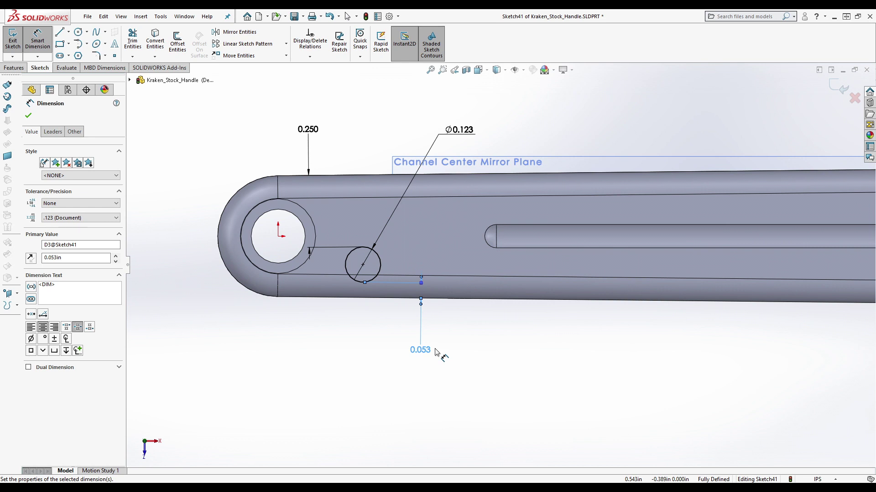
{"action": "double_click", "coordinate": [420, 351]}
{"action": "type", "text": "0.054"}
{"action": "key", "text": "Return"}
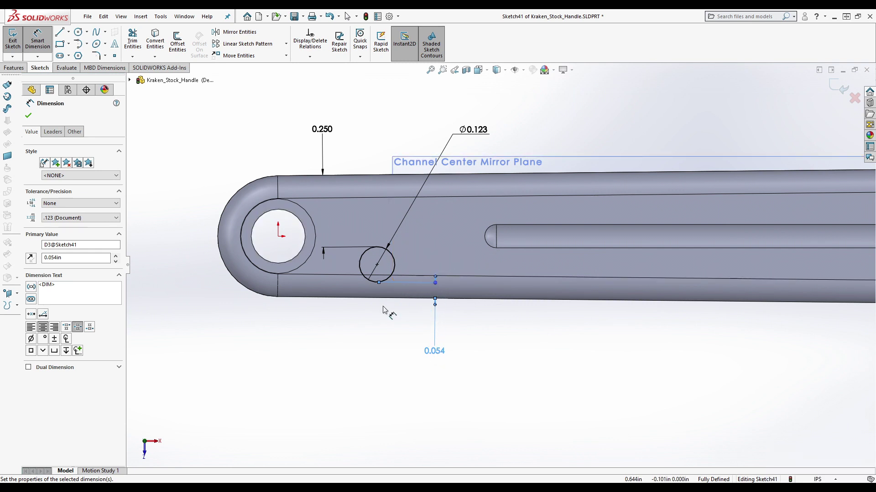
Delete the 0.054 circle-to-edge dimension
{"action": "key", "text": "Escape"}
{"action": "left_click", "coordinate": [439, 352]}
{"action": "right_click", "coordinate": [438, 354]}
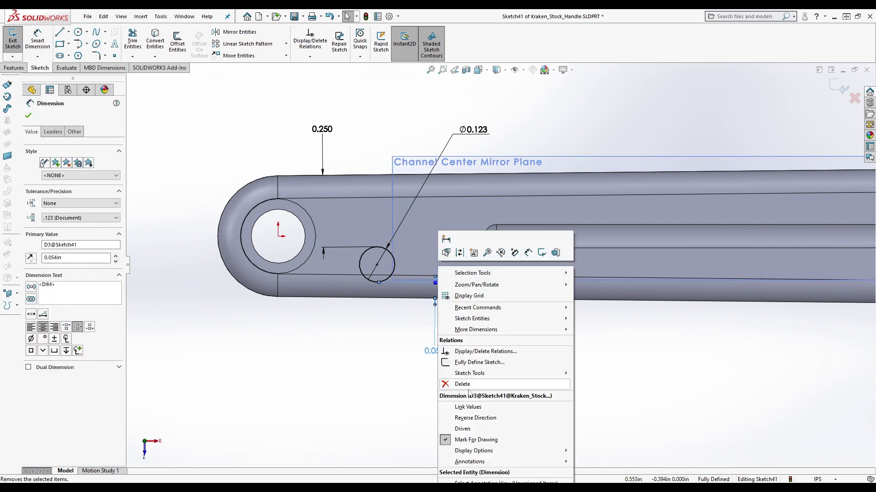
{"action": "left_click", "coordinate": [465, 386]}
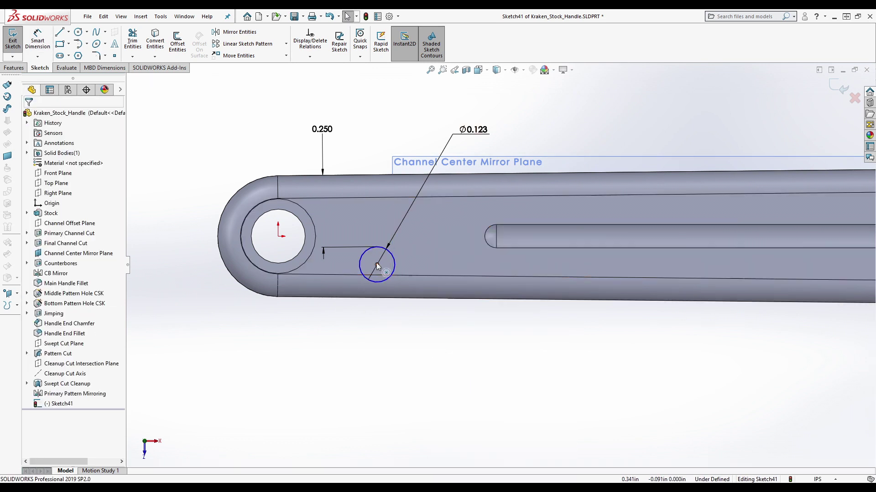
Slide the Ø0.123 circle along the handle and dimension it 0.510 in from the rounded end
{"action": "left_click_drag", "start_coordinate": [377, 265], "coordinate": [424, 266]}
{"action": "key", "text": "Escape"}
{"action": "key", "text": "d"}
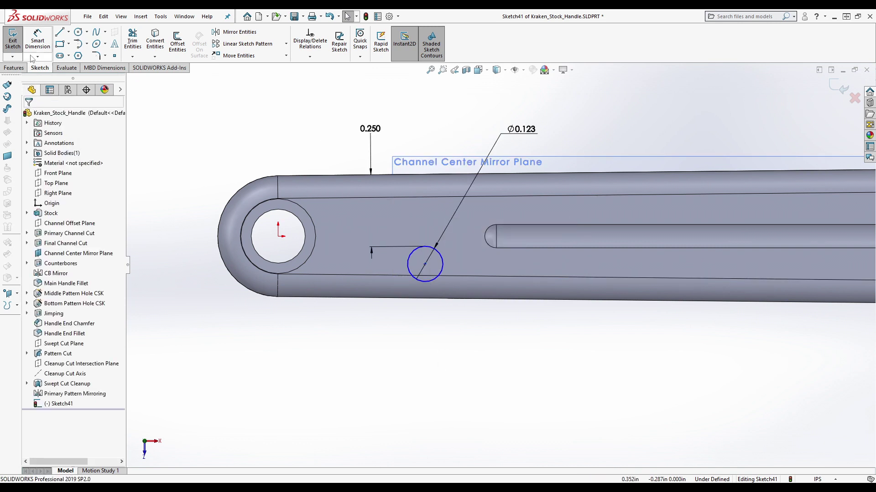
{"action": "left_click", "coordinate": [407, 265]}
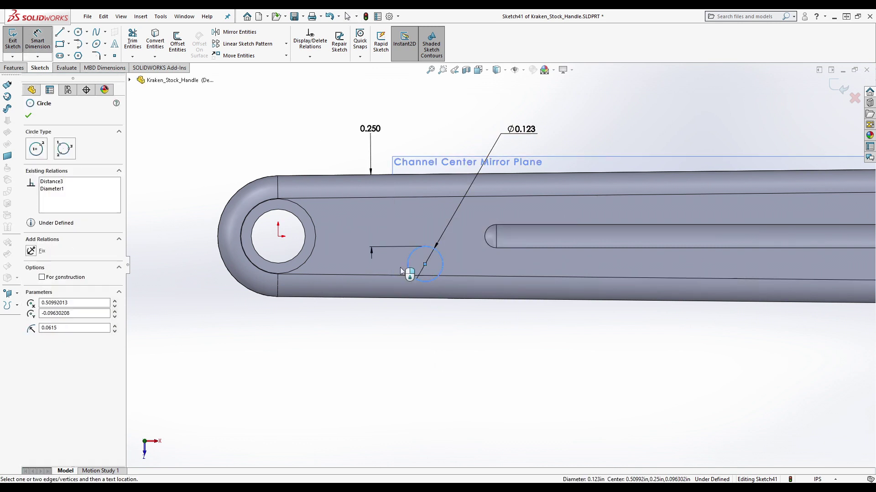
{"action": "left_click", "coordinate": [218, 236]}
{"action": "left_click", "coordinate": [320, 345]}
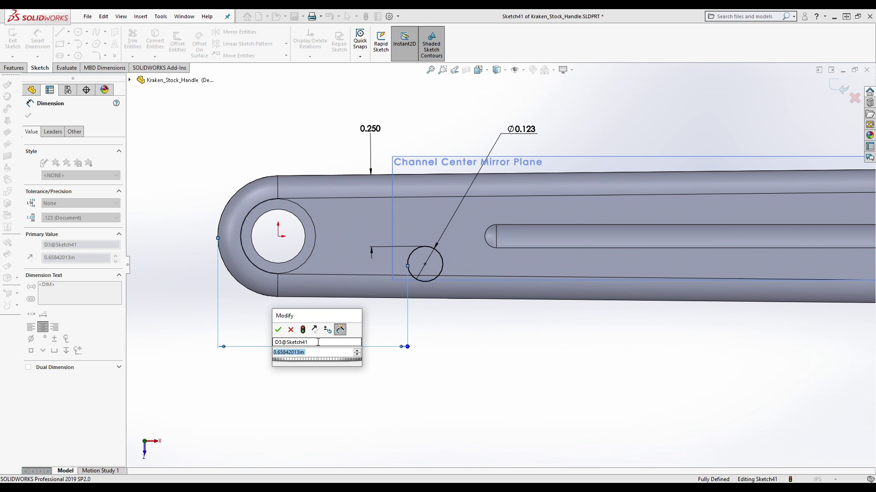
{"action": "type", "text": ".51"}
{"action": "key", "text": "Return"}
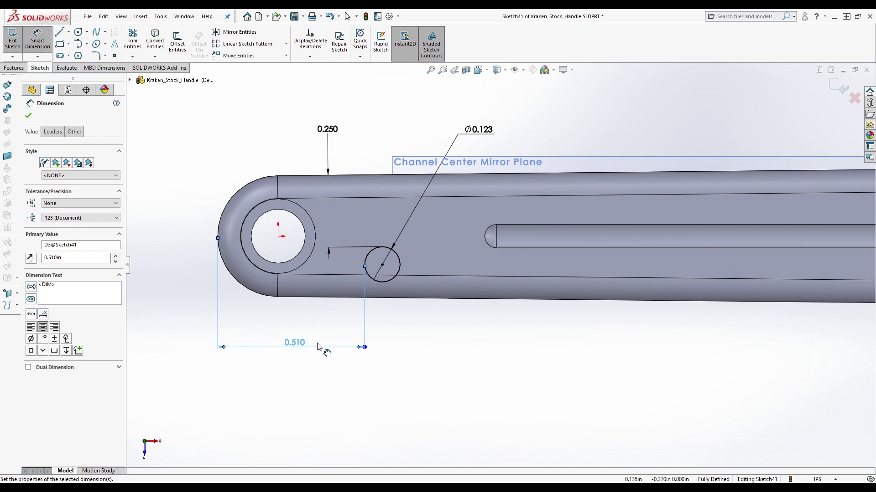
{"action": "scroll", "coordinate": [317, 347], "scroll_direction": "up", "scroll_amount": 3}
{"action": "mouse_move", "coordinate": [333, 346]}
{"action": "middle_mouse_down"}
{"action": "mouse_move", "coordinate": [483, 159]}
{"action": "mouse_move", "coordinate": [486, 197]}
{"action": "middle_mouse_up"}
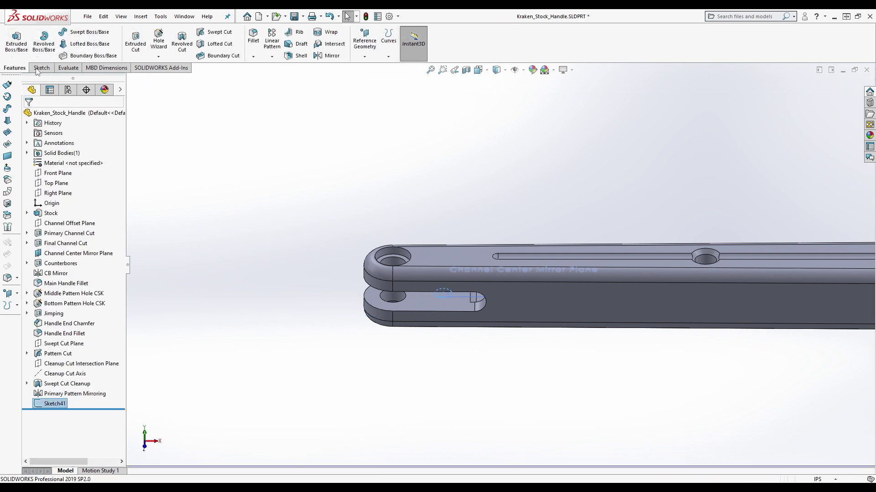
Extrude-cut the small circle Through All - Both to make a hole through the handle
{"action": "left_click", "coordinate": [136, 42]}
{"action": "left_click", "coordinate": [77, 170]}
{"action": "left_click", "coordinate": [60, 191]}
{"action": "left_click", "coordinate": [28, 117]}
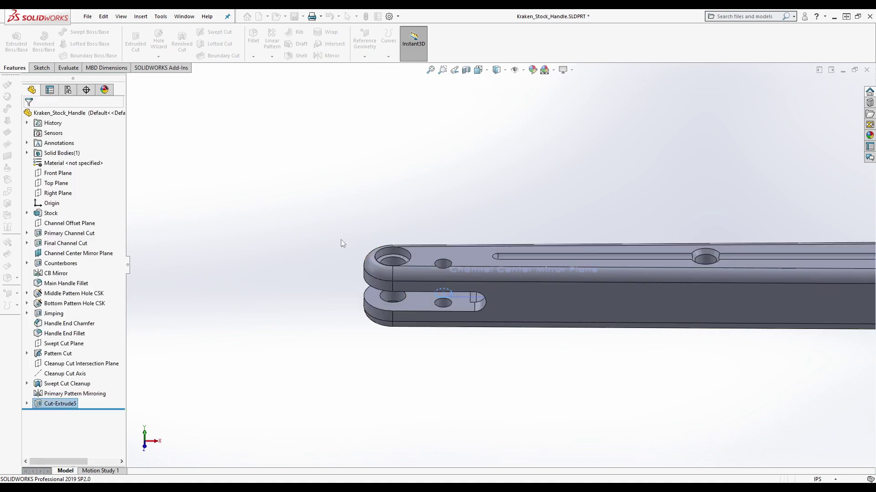
{"action": "scroll", "coordinate": [453, 230], "scroll_direction": "down", "scroll_amount": 6}
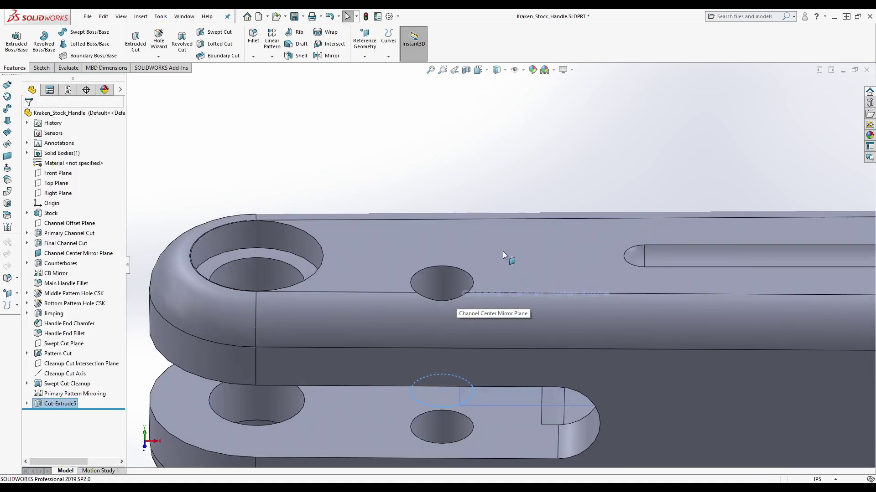
{"action": "middle_click_drag", "start_coordinate": [503, 251], "coordinate": [476, 281]}
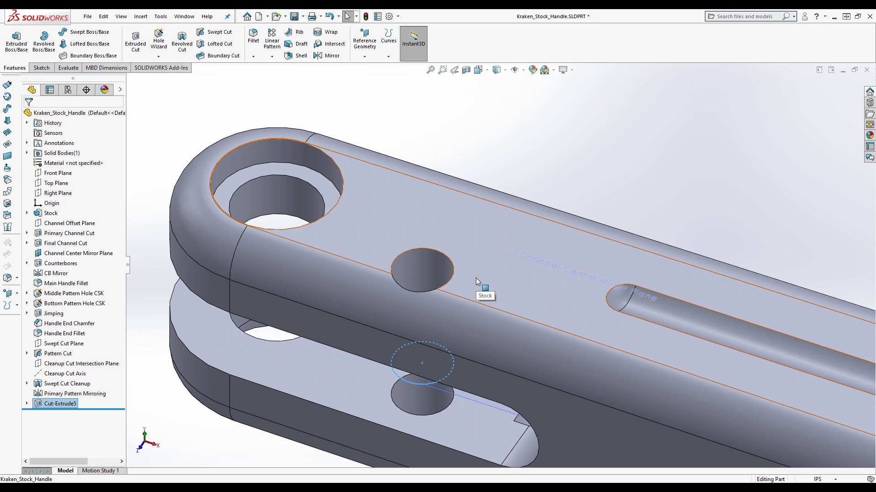
{"action": "middle_click_drag", "start_coordinate": [436, 279], "coordinate": [464, 209]}
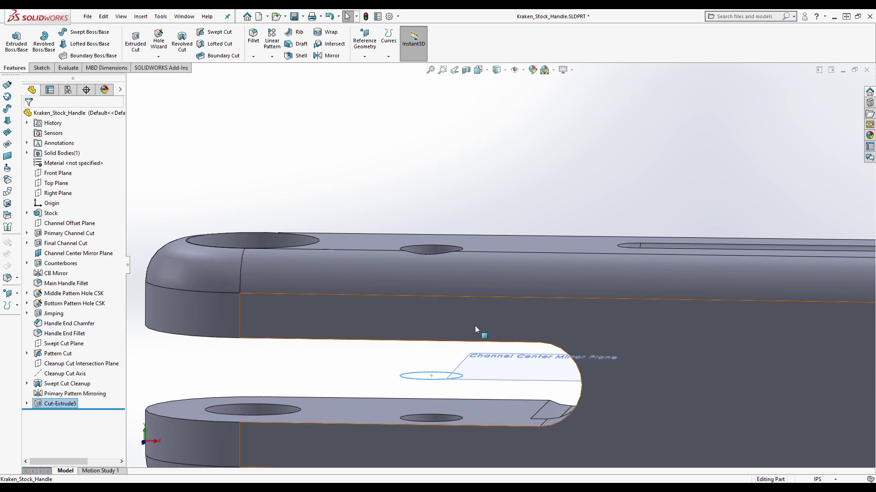
Return to an angled view of the handle end and start a new sketch
{"action": "key", "text": "Escape"}
{"action": "scroll", "coordinate": [520, 346], "scroll_direction": "up", "scroll_amount": 5}
{"action": "middle_click_drag", "start_coordinate": [491, 227], "coordinate": [365, 192]}
{"action": "left_click", "coordinate": [40, 68]}
{"action": "left_click", "coordinate": [13, 37]}
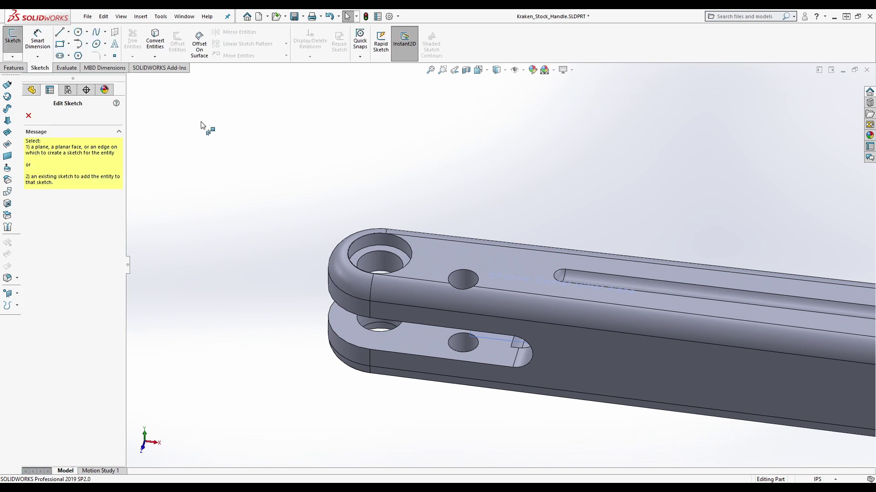
Sketch on the slot face with hidden edges shown as dashed lines
{"action": "left_click", "coordinate": [516, 274]}
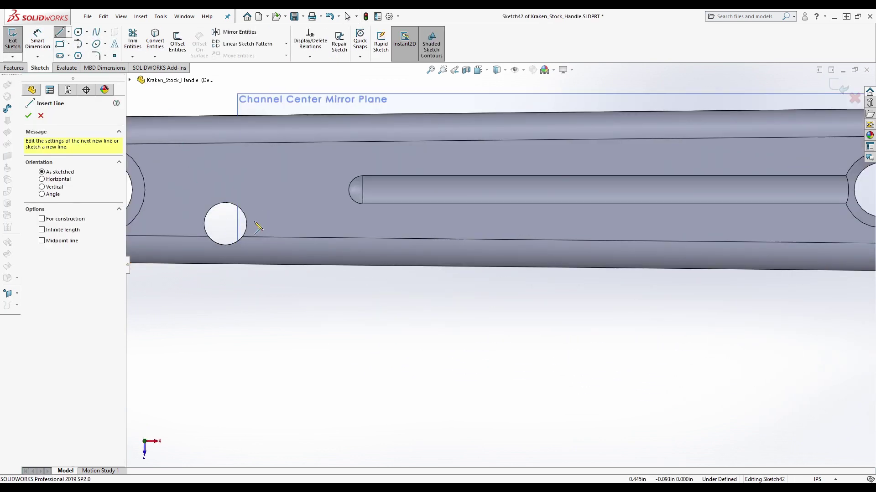
{"action": "left_click", "coordinate": [505, 69]}
{"action": "left_click", "coordinate": [499, 122]}
{"action": "scroll", "coordinate": [328, 214], "scroll_direction": "down", "scroll_amount": 5}
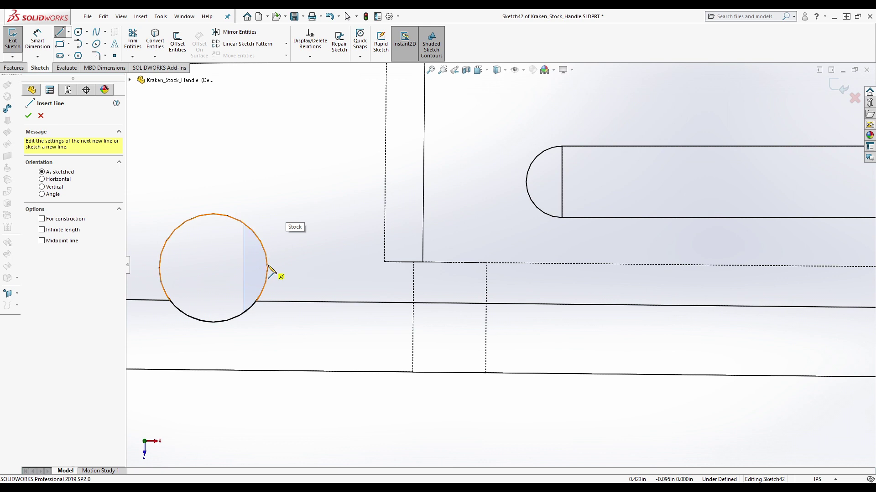
Draw a horizontal line from the circle's right edge to the dashed hidden edge
{"action": "left_click", "coordinate": [268, 269]}
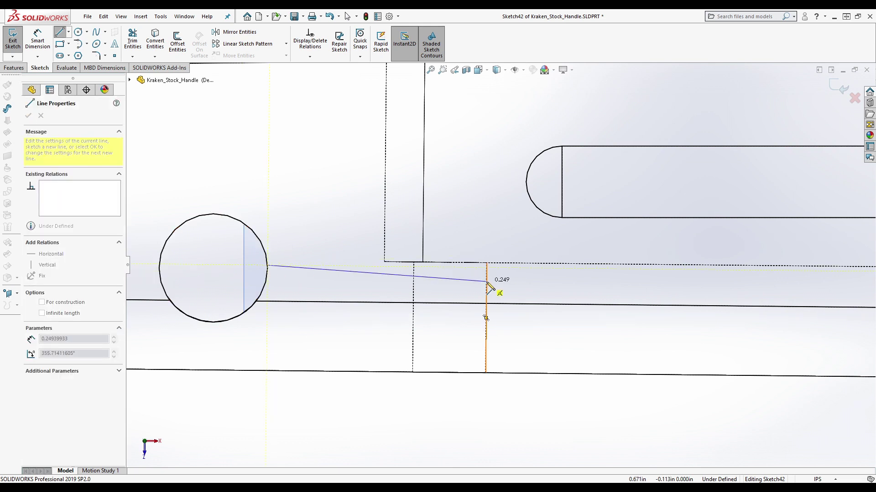
{"action": "left_click", "coordinate": [486, 278]}
{"action": "key", "text": "Escape"}
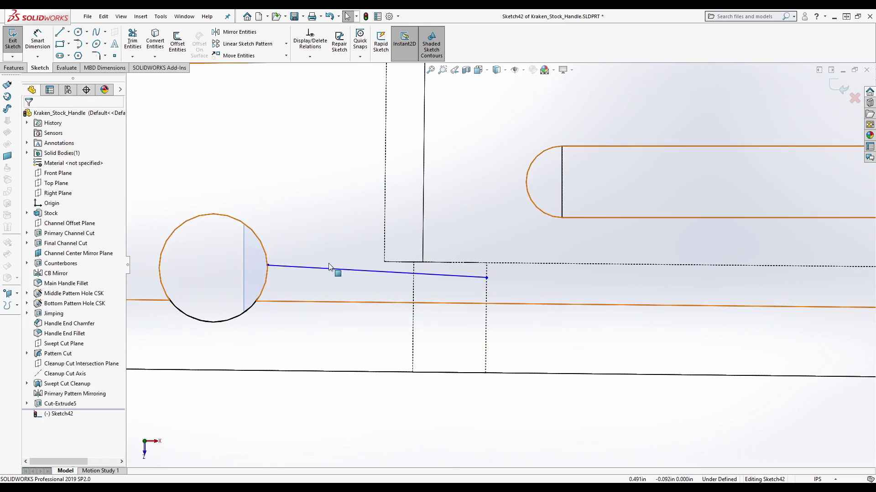
{"action": "left_click", "coordinate": [332, 268]}
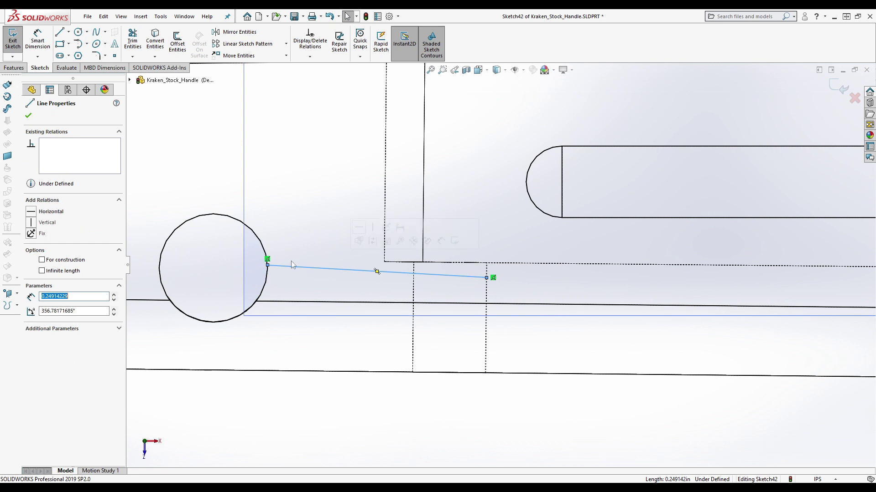
{"action": "left_click", "coordinate": [30, 213]}
{"action": "left_click", "coordinate": [317, 328]}
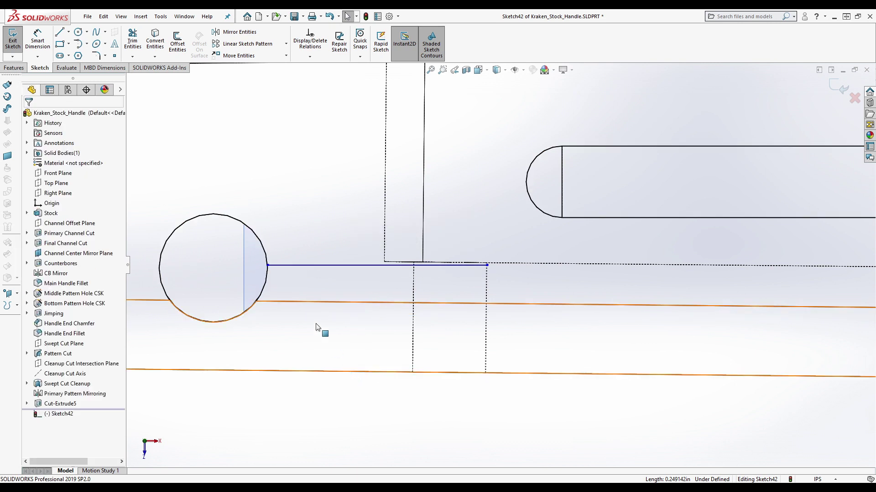
Remove the Horizontal relation from the sketch line
{"action": "left_click", "coordinate": [329, 266]}
{"action": "left_click", "coordinate": [55, 143]}
{"action": "right_click", "coordinate": [54, 143]}
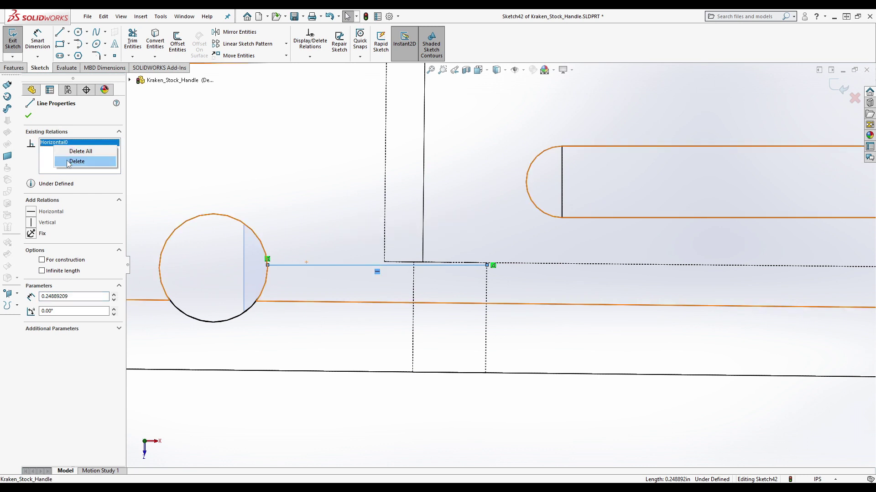
{"action": "left_click", "coordinate": [68, 162]}
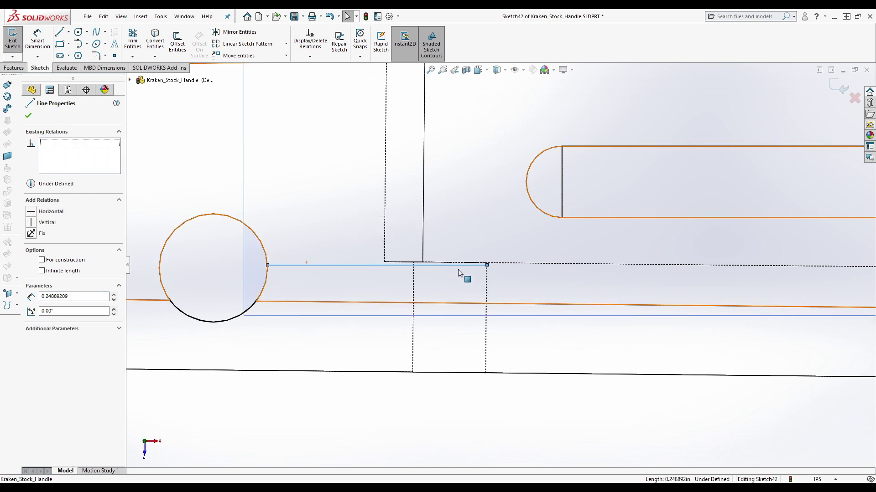
{"action": "left_click", "coordinate": [489, 291], "text": "ctrl"}
{"action": "key", "text": "Escape"}
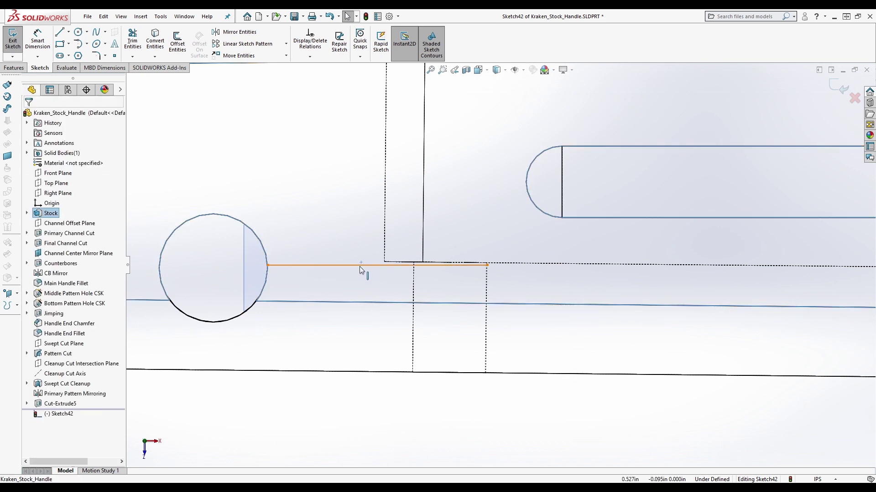
{"action": "left_click", "coordinate": [357, 269]}
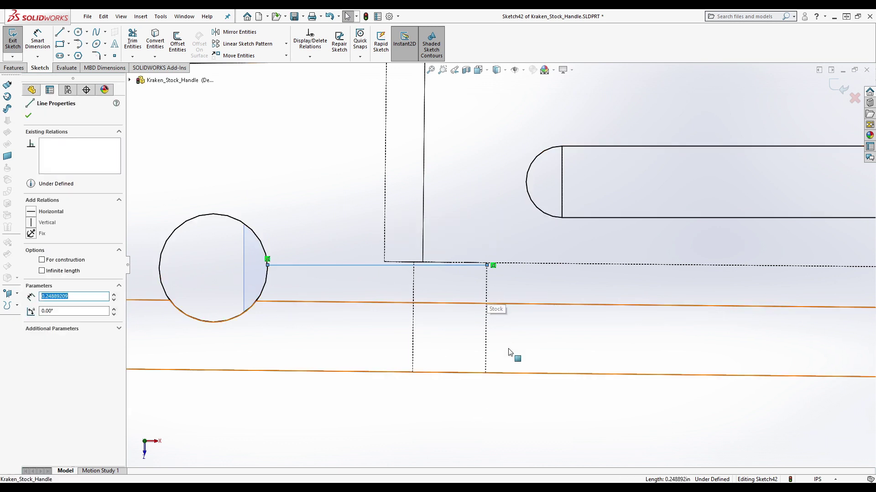
{"action": "scroll", "coordinate": [518, 266], "scroll_direction": "down", "scroll_amount": 5}
{"action": "scroll", "coordinate": [519, 269], "scroll_direction": "up", "scroll_amount": 5}
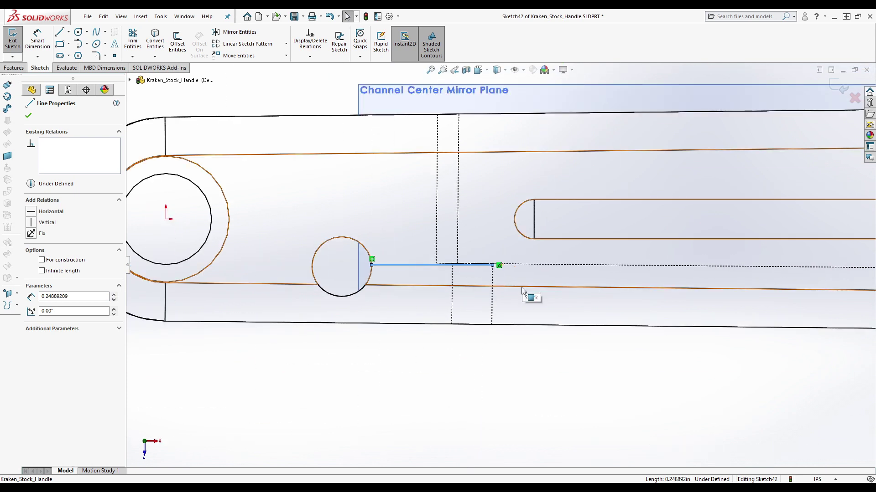
{"action": "key", "text": "Escape"}
{"action": "scroll", "coordinate": [486, 336], "scroll_direction": "down", "scroll_amount": 2}
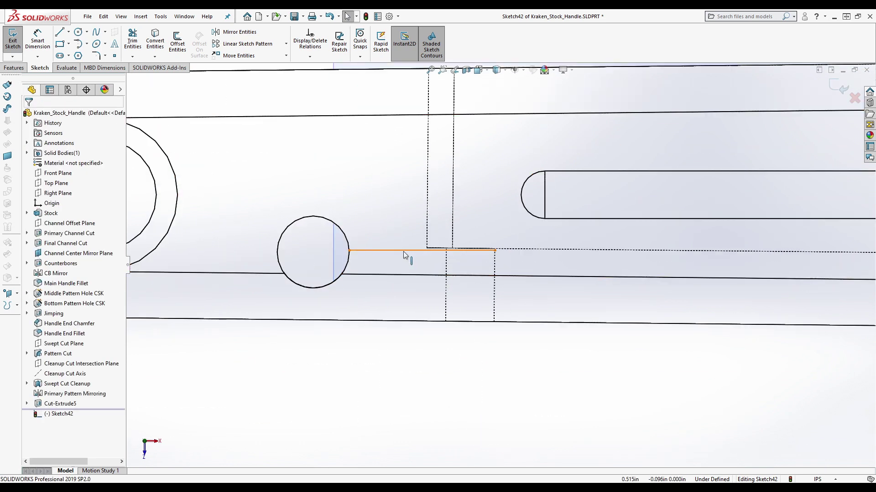
Make the line parallel to the model edge and snap its left end onto the circle
{"action": "left_click", "coordinate": [403, 252]}
{"action": "left_click", "coordinate": [527, 322], "text": "ctrl"}
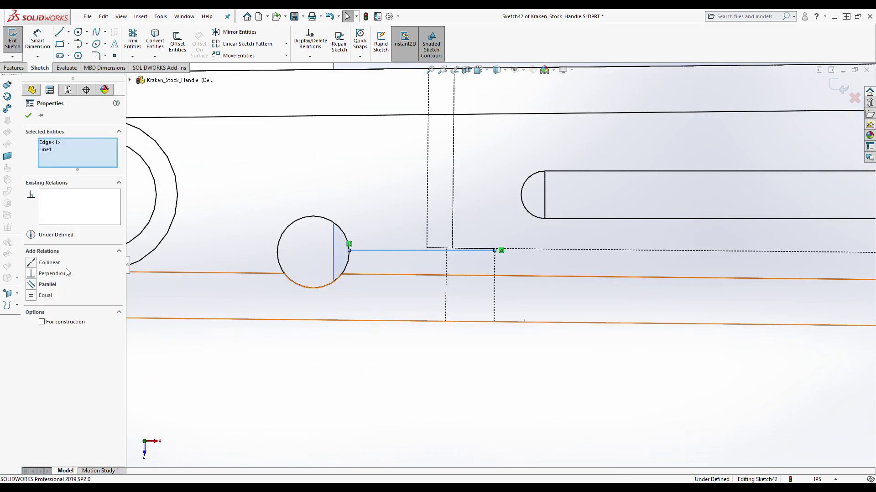
{"action": "left_click", "coordinate": [31, 285]}
{"action": "left_click", "coordinate": [398, 363]}
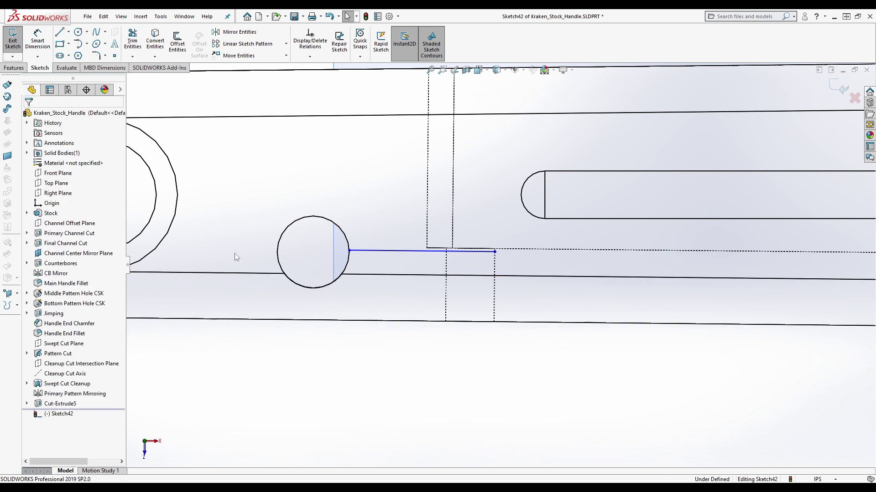
{"action": "left_click", "coordinate": [361, 251]}
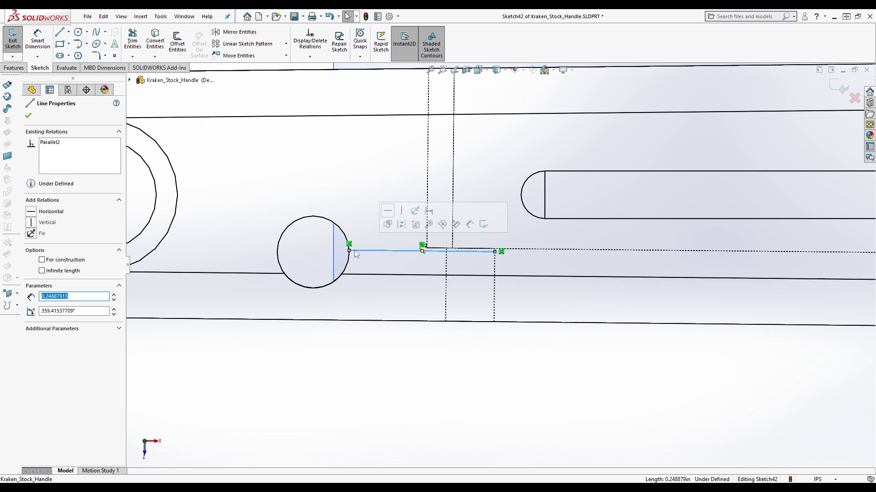
{"action": "left_click", "coordinate": [358, 366]}
{"action": "mouse_move", "coordinate": [350, 251]}
{"action": "left_mouse_down"}
{"action": "mouse_move", "coordinate": [352, 268]}
{"action": "mouse_move", "coordinate": [354, 252]}
{"action": "mouse_move", "coordinate": [360, 257]}
{"action": "left_mouse_up"}
Dimension the line's length to 0.249 and exit Sketch42
{"action": "left_click", "coordinate": [373, 369]}
{"action": "key", "text": "d"}
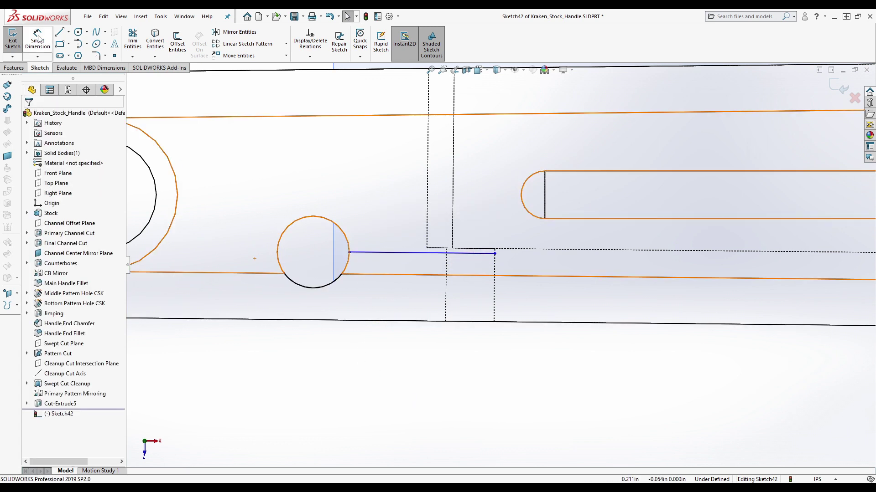
{"action": "left_click", "coordinate": [398, 257]}
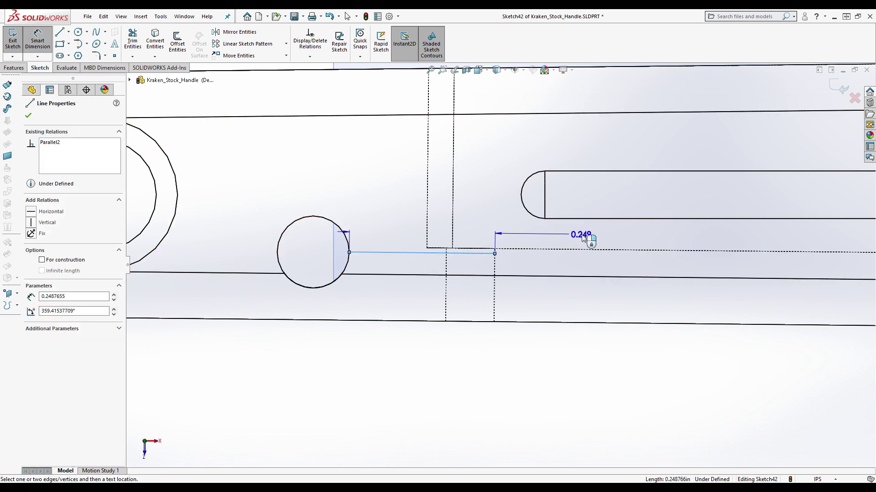
{"action": "left_click", "coordinate": [600, 244]}
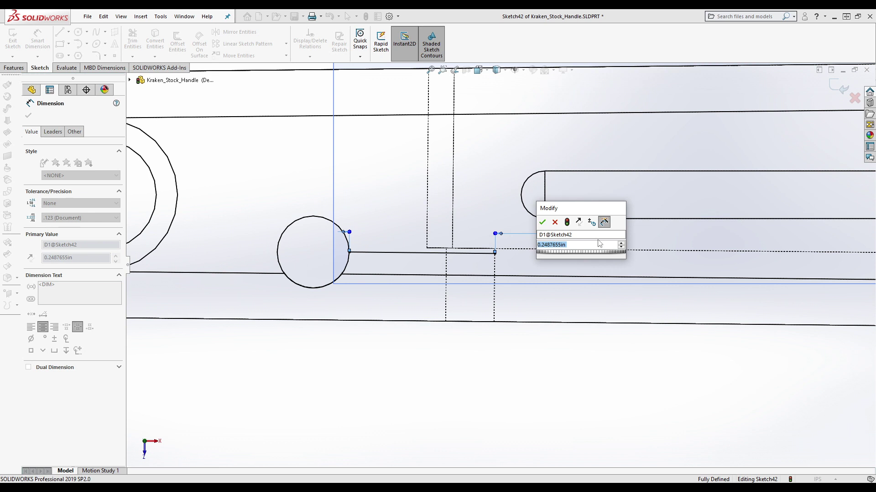
{"action": "left_click", "coordinate": [554, 222]}
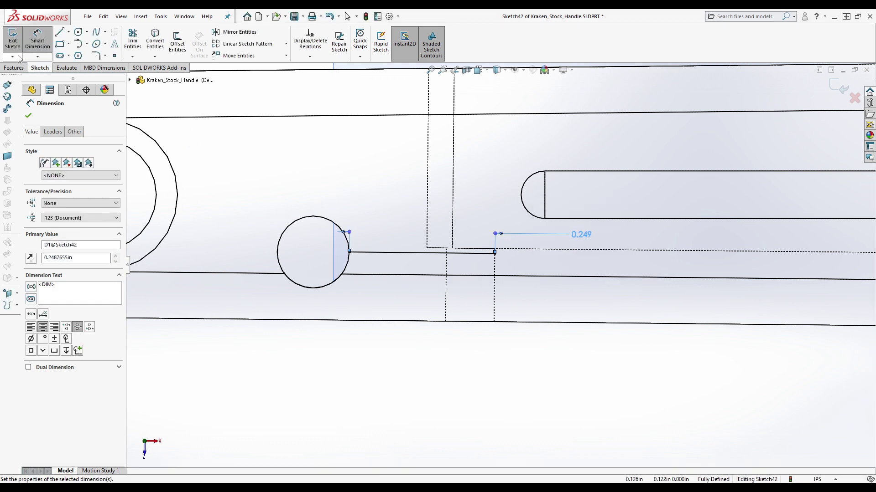
{"action": "left_click", "coordinate": [22, 58]}
{"action": "scroll", "coordinate": [416, 273], "scroll_direction": "up", "scroll_amount": 5}
{"action": "middle_click_drag", "start_coordinate": [498, 285], "coordinate": [491, 169]}
{"action": "middle_click_drag", "start_coordinate": [467, 354], "coordinate": [456, 337]}
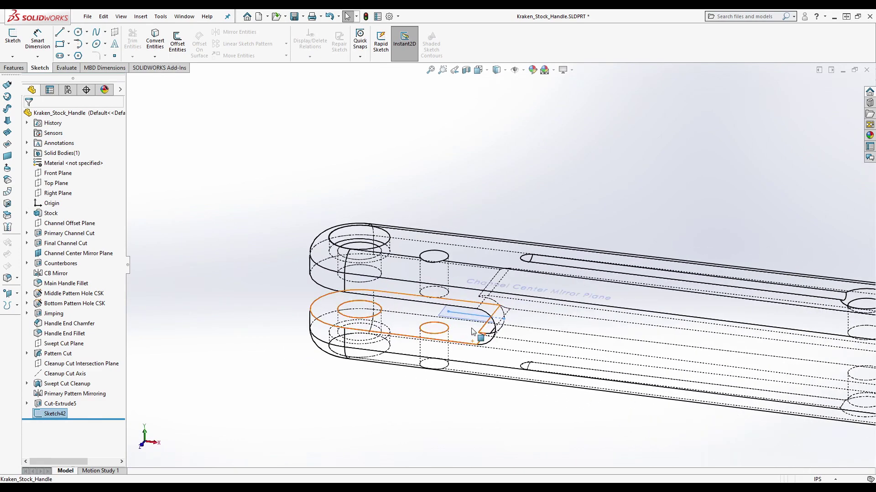
Delete Sketch42
{"action": "right_click", "coordinate": [55, 413]}
{"action": "left_click", "coordinate": [59, 371]}
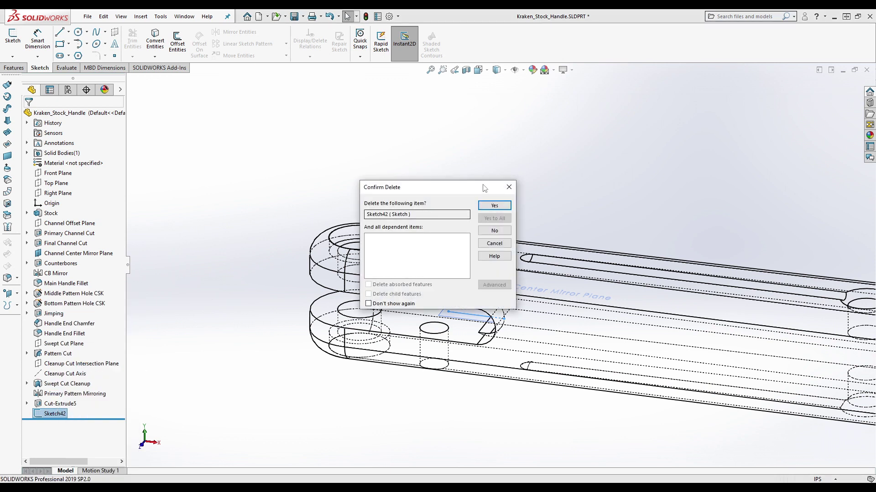
{"action": "key", "text": "Return"}
Rename Cut-Extrude5 to 'Zen Pin Hole'
{"action": "left_click", "coordinate": [53, 406]}
{"action": "left_click", "coordinate": [55, 405]}
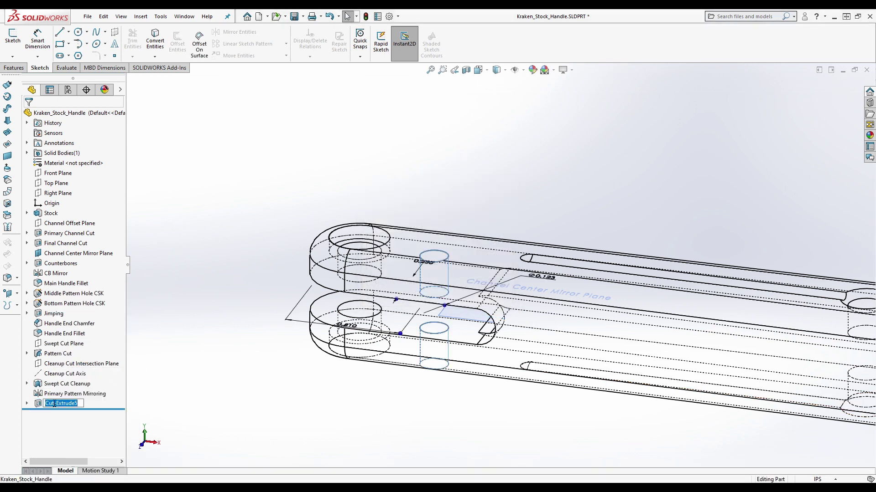
{"action": "type", "text": "Zen Pin Hole"}
{"action": "key", "text": "Return"}
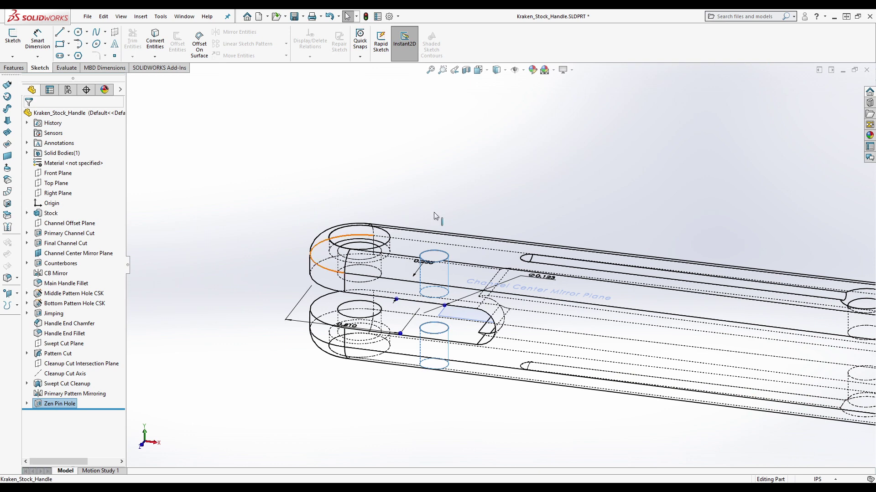
Switch the display to Shaded With Edges and view the fork end
{"action": "left_click", "coordinate": [497, 70]}
{"action": "left_click", "coordinate": [499, 86]}
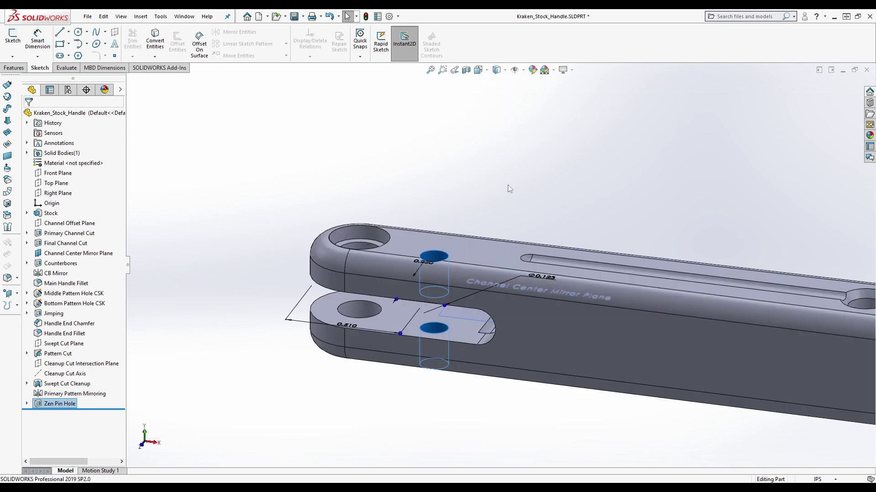
{"action": "middle_click_drag", "start_coordinate": [508, 185], "coordinate": [557, 209]}
{"action": "left_click", "coordinate": [598, 247]}
{"action": "middle_click_drag", "start_coordinate": [598, 247], "coordinate": [626, 263]}
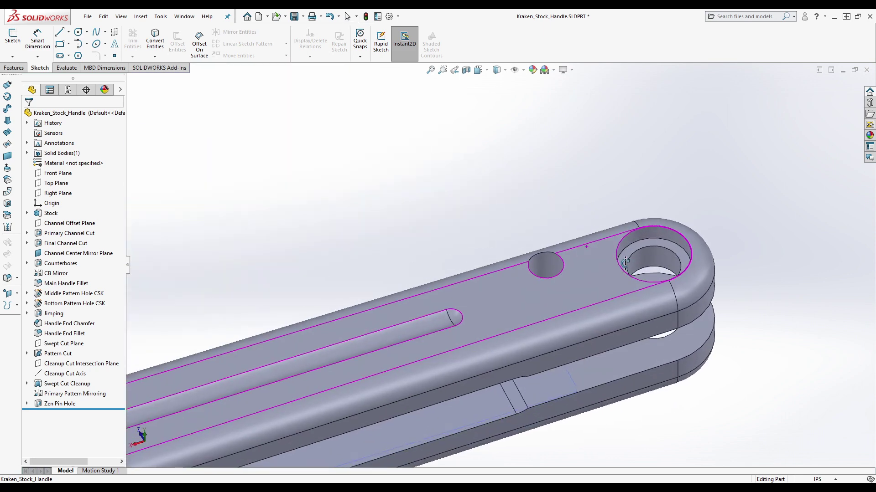
{"action": "scroll", "coordinate": [625, 263], "scroll_direction": "up", "scroll_amount": 2}
Hide the Channel Center Mirror Plane and roll the part back to the bare Stock bar
{"action": "left_click", "coordinate": [68, 253]}
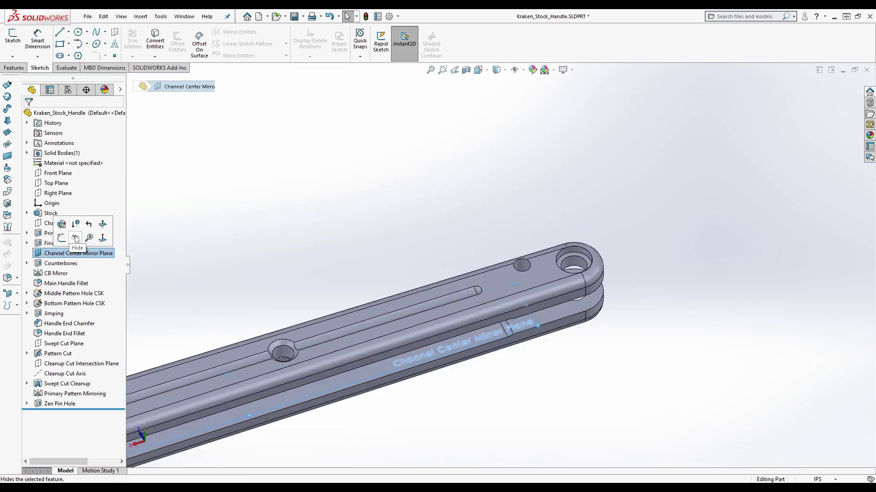
{"action": "left_click", "coordinate": [75, 238]}
{"action": "scroll", "coordinate": [598, 234], "scroll_direction": "up", "scroll_amount": 3}
{"action": "scroll", "coordinate": [363, 305], "scroll_direction": "down", "scroll_amount": 2}
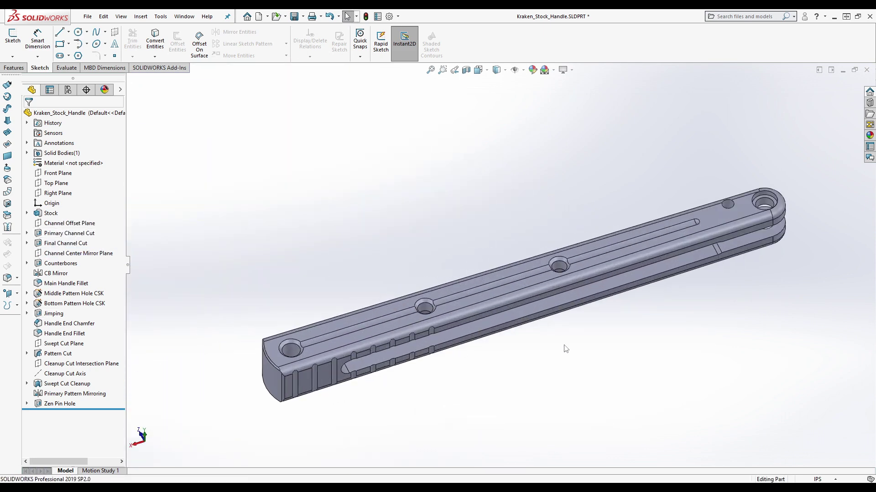
{"action": "middle_click_drag", "start_coordinate": [567, 309], "coordinate": [781, 314]}
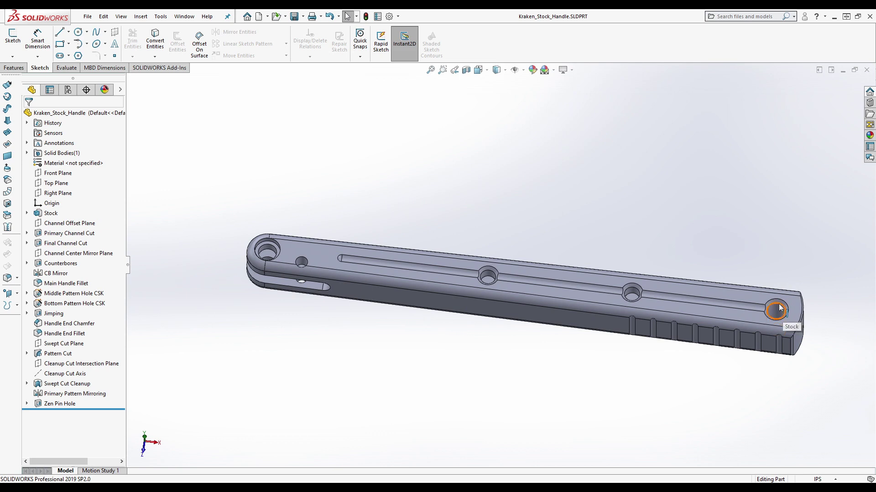
{"action": "middle_click_drag", "start_coordinate": [651, 229], "coordinate": [559, 289]}
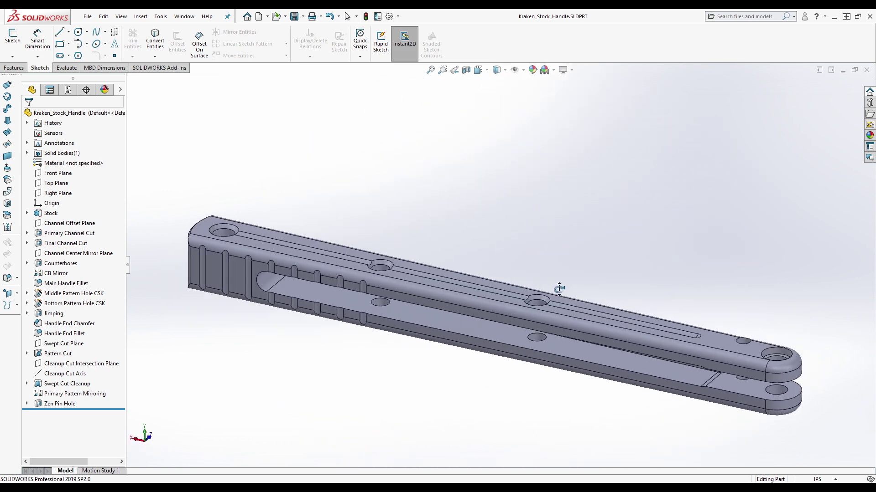
{"action": "scroll", "coordinate": [576, 290], "scroll_direction": "up", "scroll_amount": 3}
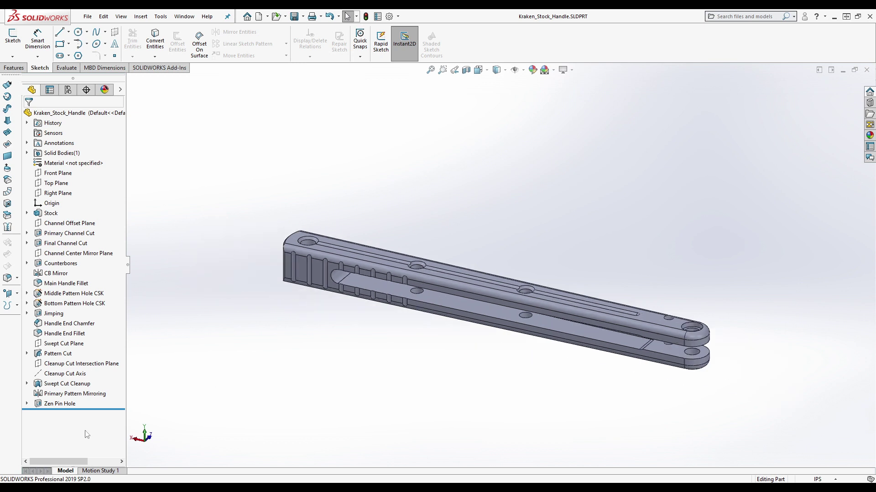
{"action": "left_click_drag", "start_coordinate": [91, 410], "coordinate": [89, 221]}
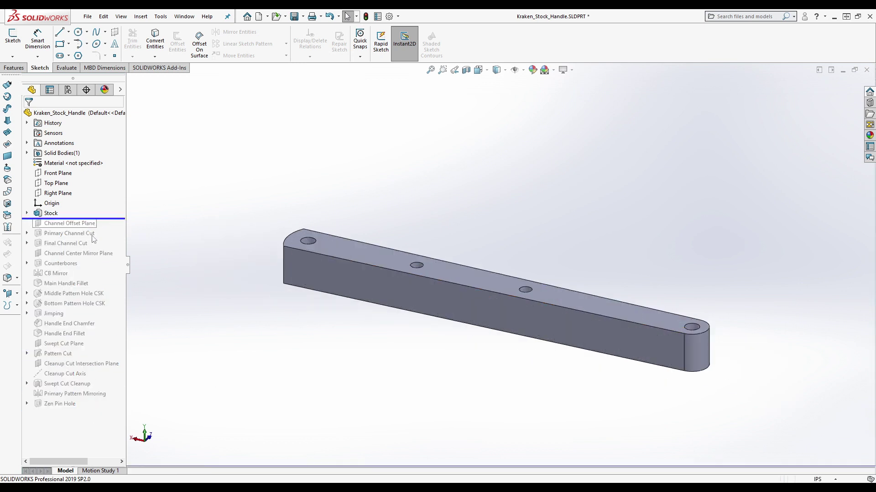
Roll forward through the Primary and Final Channel Cuts, viewing the slot floor straight on
{"action": "left_click_drag", "start_coordinate": [91, 216], "coordinate": [89, 236]}
{"action": "scroll", "coordinate": [567, 340], "scroll_direction": "down", "scroll_amount": 3}
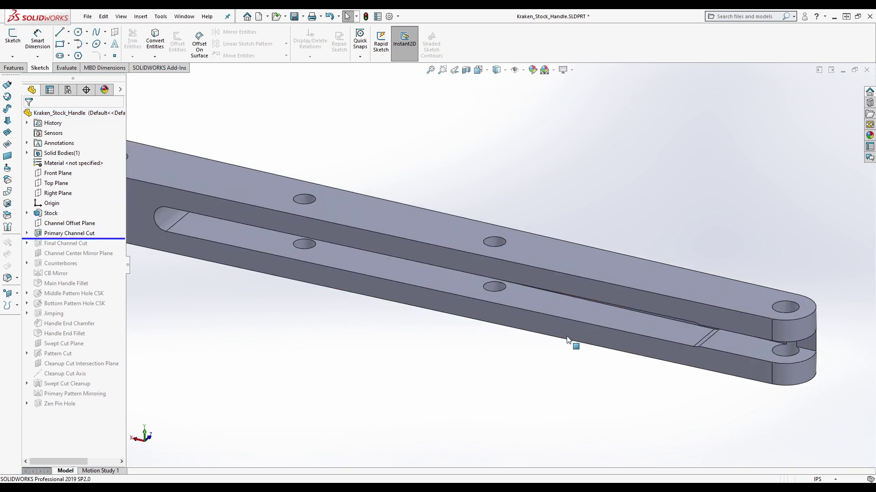
{"action": "key", "text": "ctrl+8"}
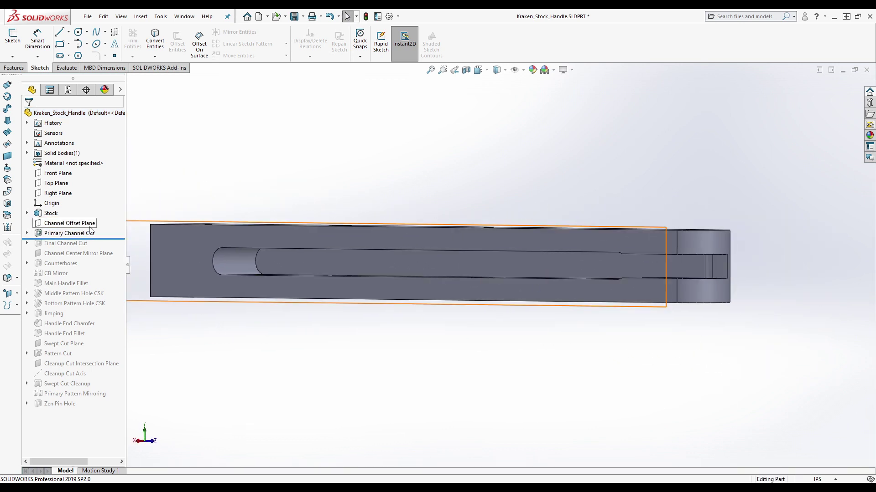
{"action": "left_click_drag", "start_coordinate": [91, 239], "coordinate": [91, 249]}
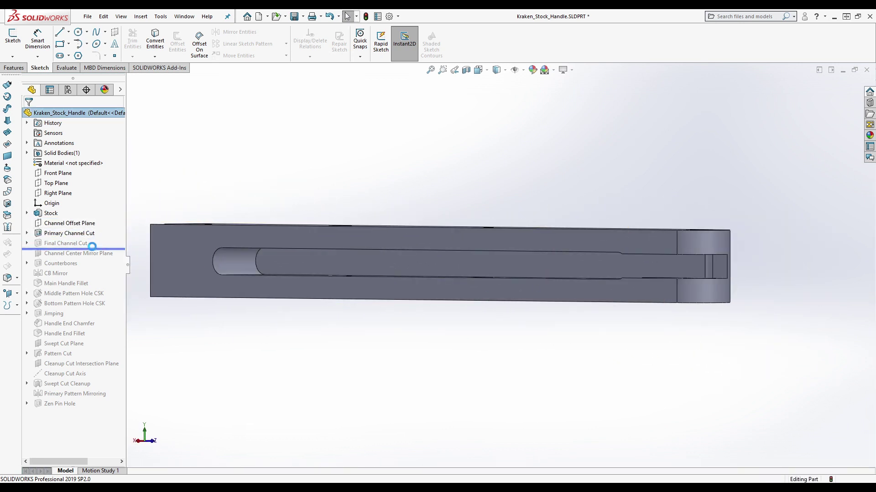
{"action": "left_click", "coordinate": [429, 255]}
{"action": "key", "text": "ctrl+8"}
{"action": "left_click", "coordinate": [453, 366]}
{"action": "middle_click_drag", "start_coordinate": [456, 383], "coordinate": [473, 377]}
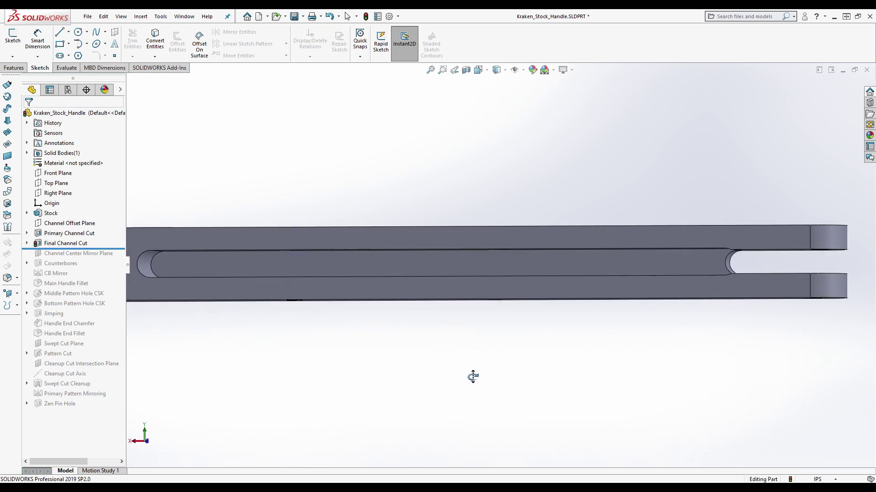
Roll forward to include Counterbores and rename it 'Counterbore'
{"action": "left_click_drag", "start_coordinate": [98, 249], "coordinate": [98, 269]}
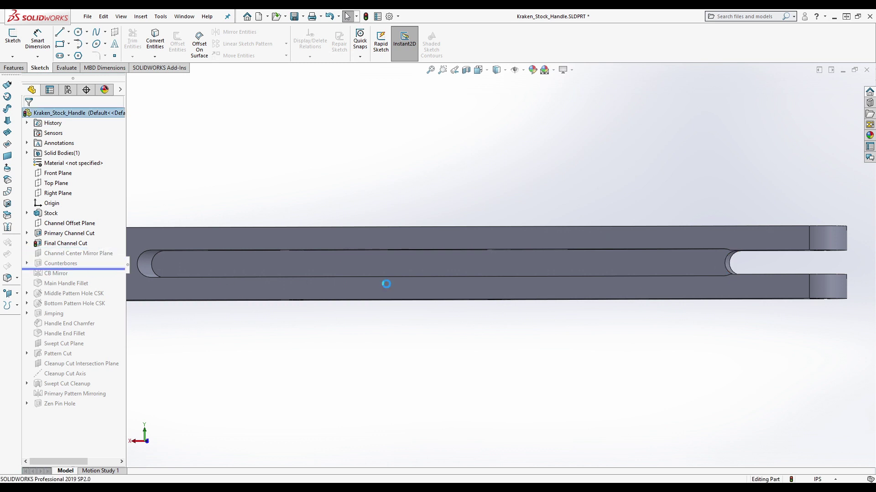
{"action": "mouse_move", "coordinate": [578, 299]}
{"action": "middle_mouse_down"}
{"action": "mouse_move", "coordinate": [570, 274]}
{"action": "mouse_move", "coordinate": [577, 206]}
{"action": "mouse_move", "coordinate": [524, 274]}
{"action": "middle_mouse_up"}
{"action": "left_click", "coordinate": [73, 268]}
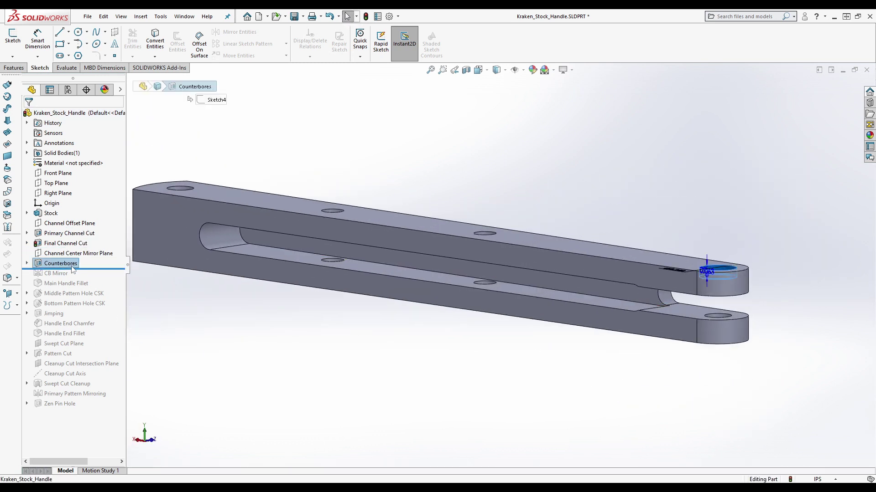
{"action": "left_click", "coordinate": [72, 264]}
{"action": "key", "text": "Return"}
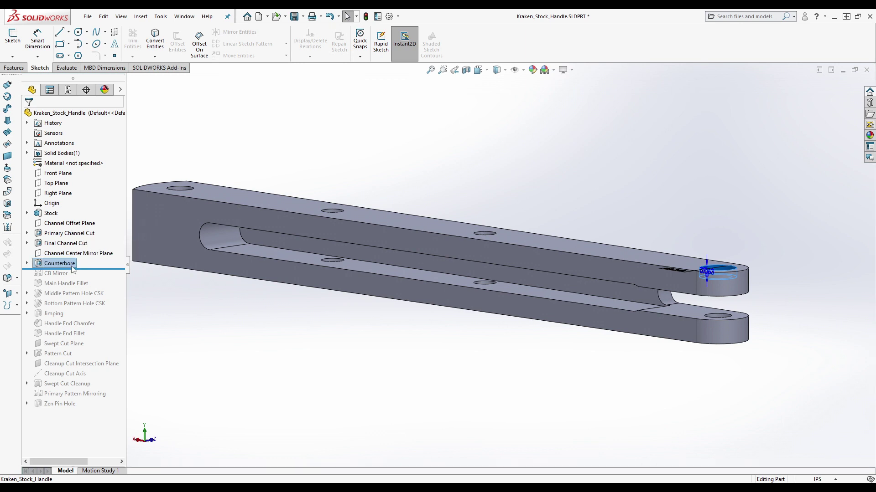
Roll the history forward to include CB Mirror and view the handle from the back
{"action": "left_click_drag", "start_coordinate": [73, 269], "coordinate": [77, 289]}
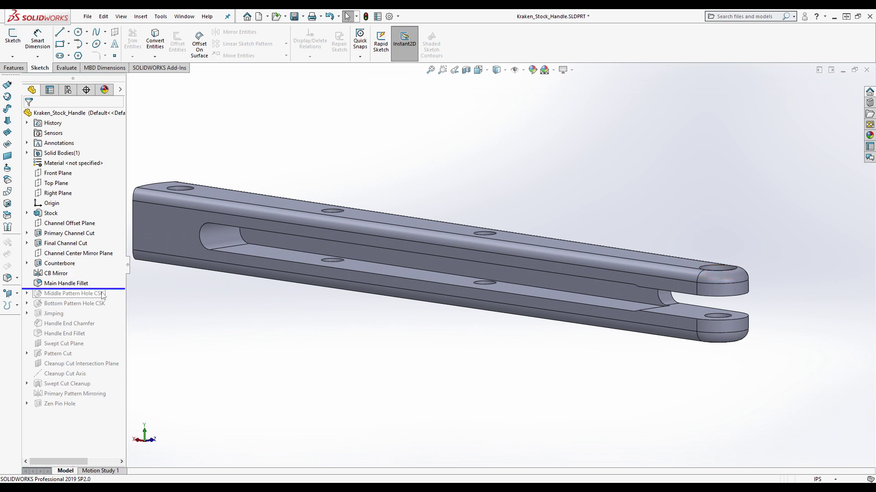
{"action": "left_click_drag", "start_coordinate": [102, 291], "coordinate": [100, 270]}
{"action": "middle_click_drag", "start_coordinate": [434, 348], "coordinate": [644, 210]}
{"action": "middle_click_drag", "start_coordinate": [757, 142], "coordinate": [714, 376]}
{"action": "left_click_drag", "start_coordinate": [96, 269], "coordinate": [93, 278]}
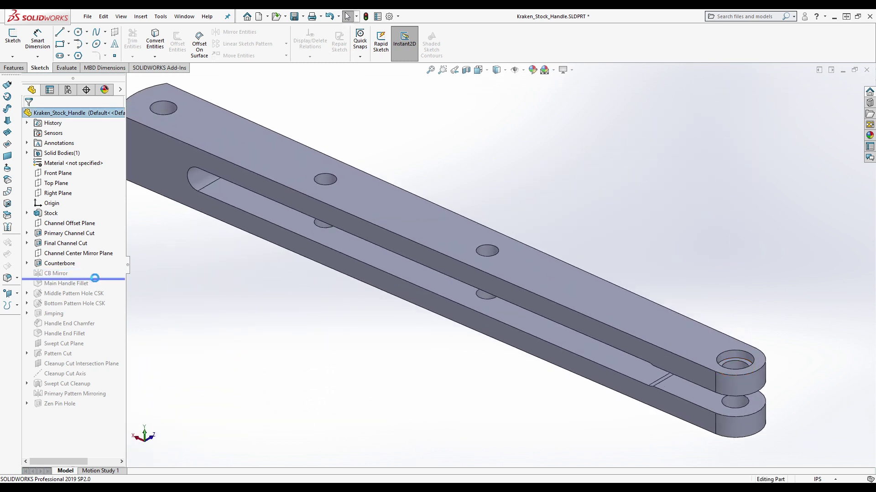
{"action": "key", "text": "ctrl+2"}
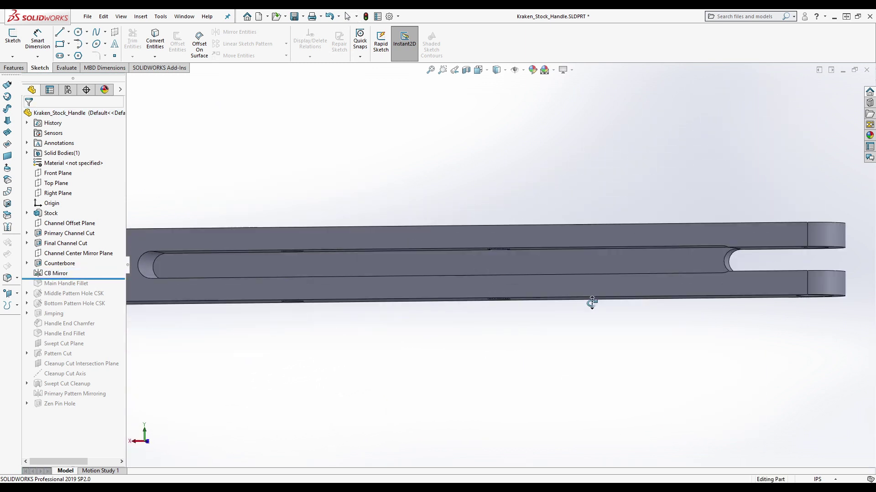
Roll forward through Main Handle Fillet, Middle Pattern Hole CSK and Jimping
{"action": "left_click_drag", "start_coordinate": [94, 279], "coordinate": [92, 288]}
{"action": "middle_click_drag", "start_coordinate": [456, 237], "coordinate": [524, 269]}
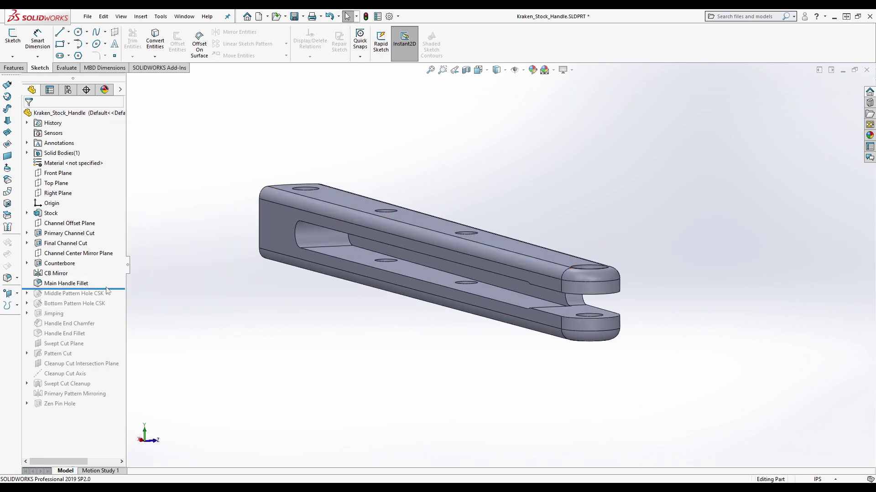
{"action": "middle_click_drag", "start_coordinate": [347, 264], "coordinate": [371, 274]}
{"action": "left_click_drag", "start_coordinate": [117, 286], "coordinate": [110, 304]}
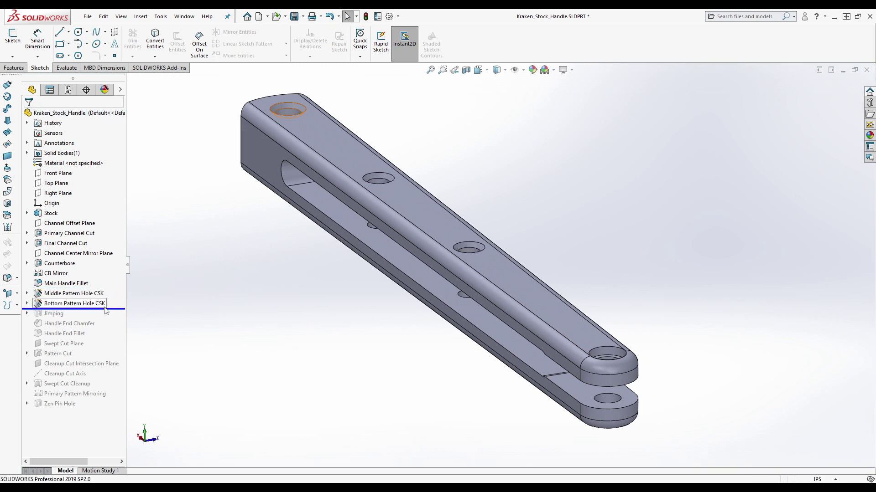
{"action": "left_click_drag", "start_coordinate": [112, 309], "coordinate": [106, 319]}
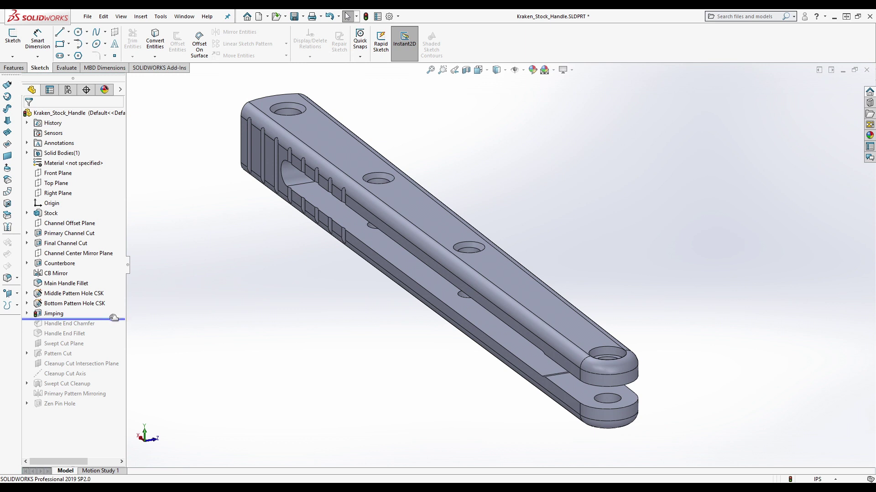
Restore the Handle End Chamfer and Handle End Fillet
{"action": "left_click_drag", "start_coordinate": [113, 317], "coordinate": [113, 328]}
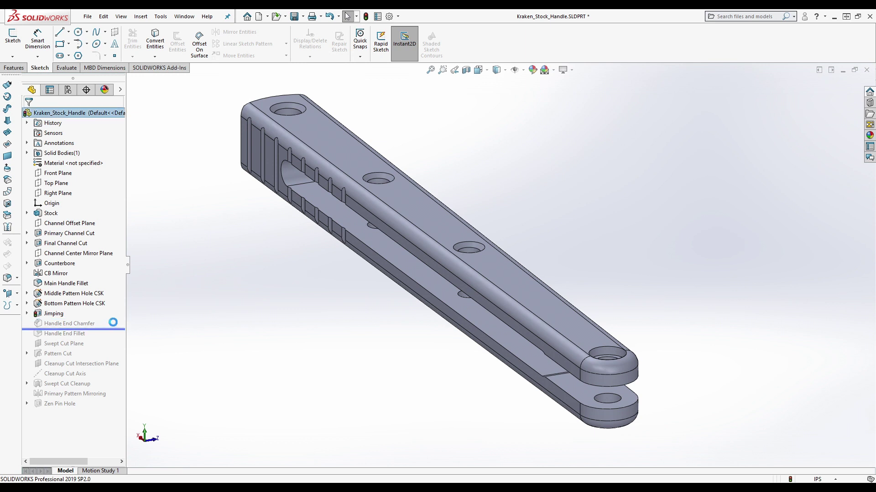
{"action": "scroll", "coordinate": [301, 160], "scroll_direction": "up", "scroll_amount": 5}
{"action": "middle_click_drag", "start_coordinate": [301, 160], "coordinate": [250, 252]}
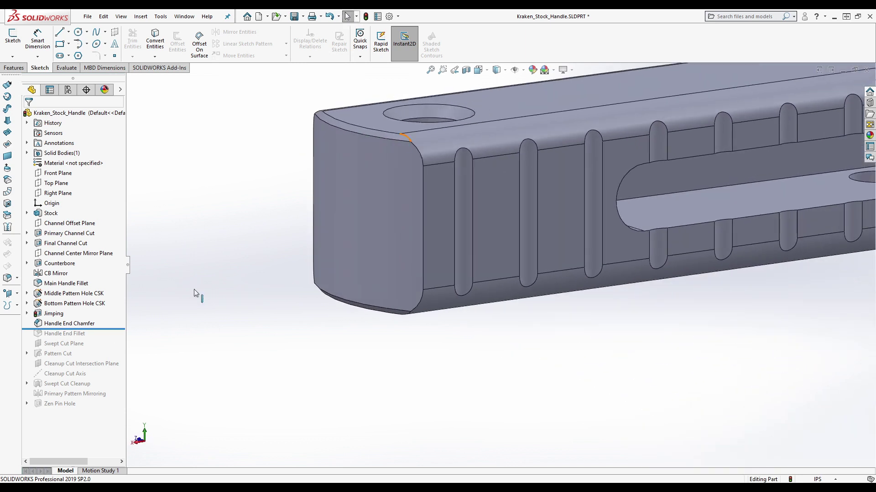
{"action": "left_click_drag", "start_coordinate": [112, 328], "coordinate": [111, 338]}
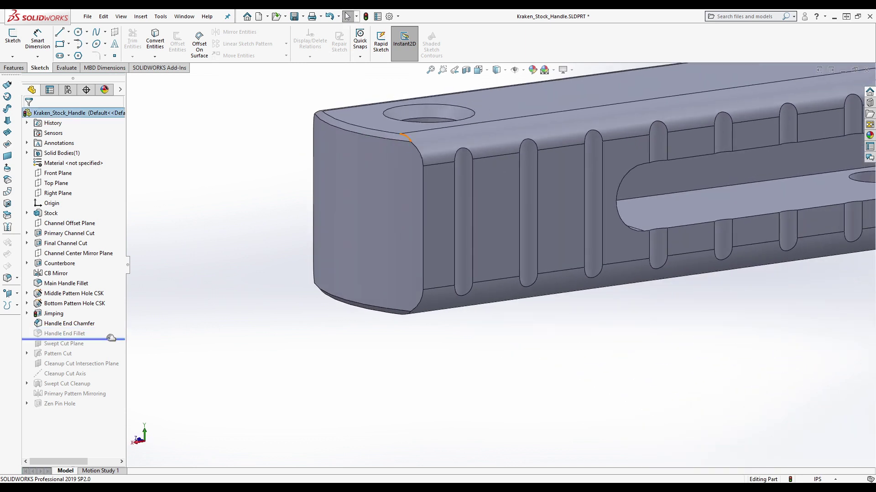
Roll forward through the Swept Cut Plane and cleanup swept cuts to Zen Pin Hole
{"action": "left_click_drag", "start_coordinate": [97, 339], "coordinate": [90, 358]}
{"action": "scroll", "coordinate": [612, 266], "scroll_direction": "down", "scroll_amount": 5}
{"action": "middle_click_drag", "start_coordinate": [612, 266], "coordinate": [579, 303]}
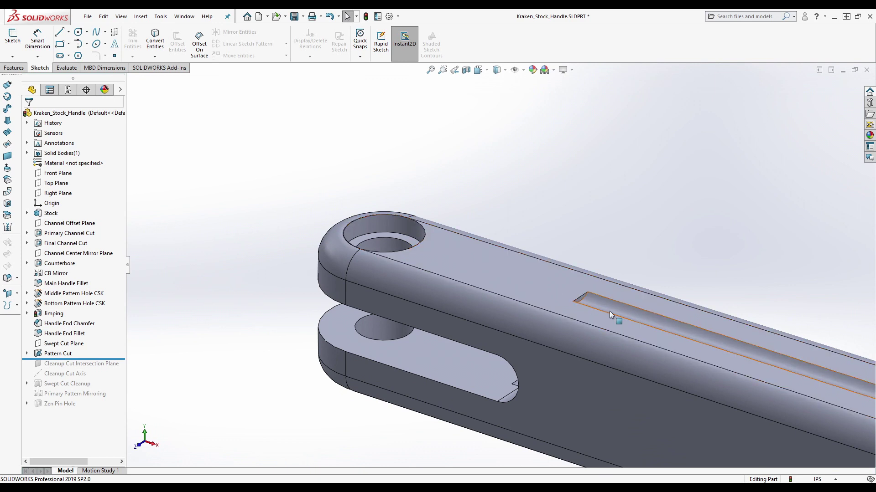
{"action": "scroll", "coordinate": [609, 311], "scroll_direction": "down", "scroll_amount": 5}
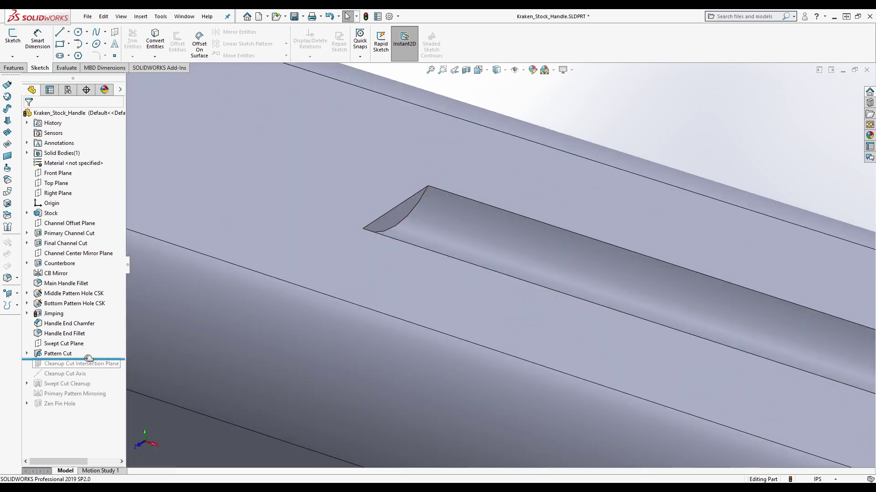
{"action": "left_click_drag", "start_coordinate": [88, 358], "coordinate": [108, 409]}
{"action": "scroll", "coordinate": [554, 325], "scroll_direction": "up", "scroll_amount": 5}
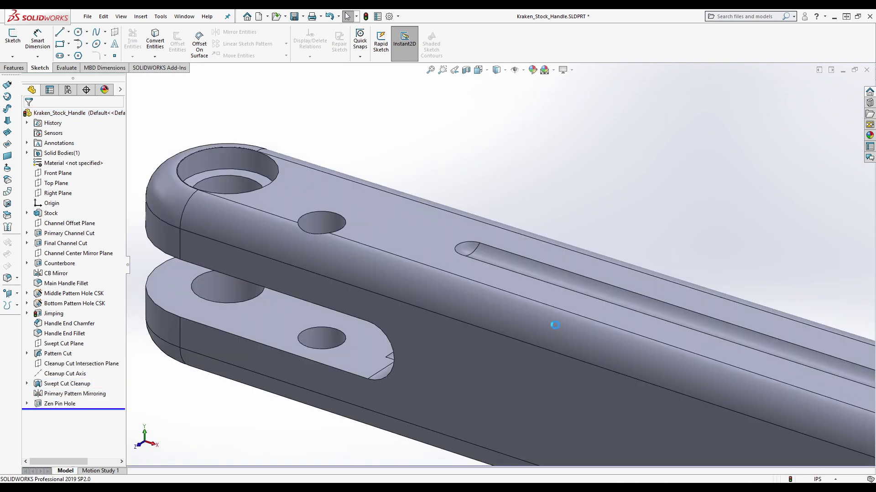
{"action": "scroll", "coordinate": [517, 301], "scroll_direction": "up", "scroll_amount": 8}
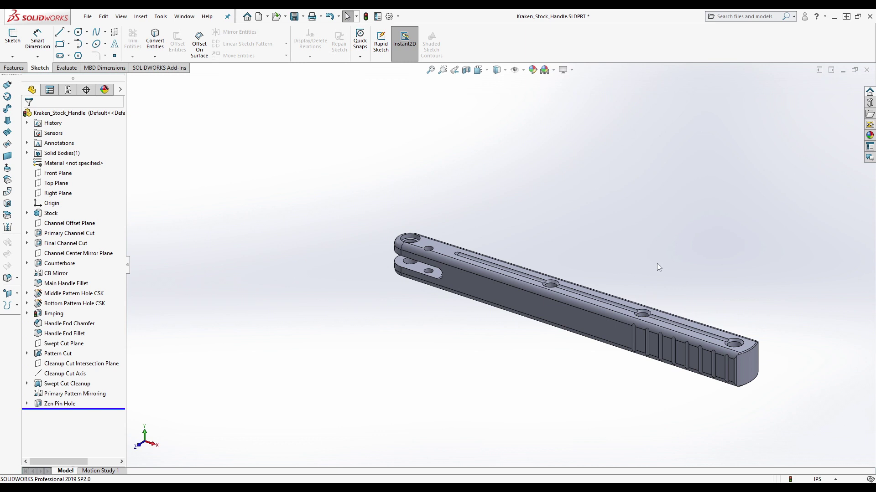
Orbit to the channel's rounded end and view its end face straight on
{"action": "key", "text": "ctrl+2"}
{"action": "scroll", "coordinate": [748, 332], "scroll_direction": "down", "scroll_amount": 6}
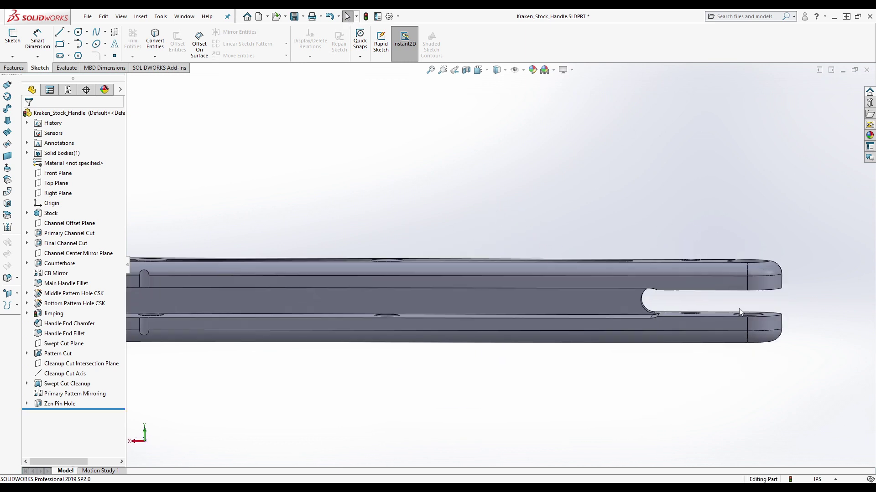
{"action": "middle_click_drag", "start_coordinate": [601, 299], "coordinate": [609, 283]}
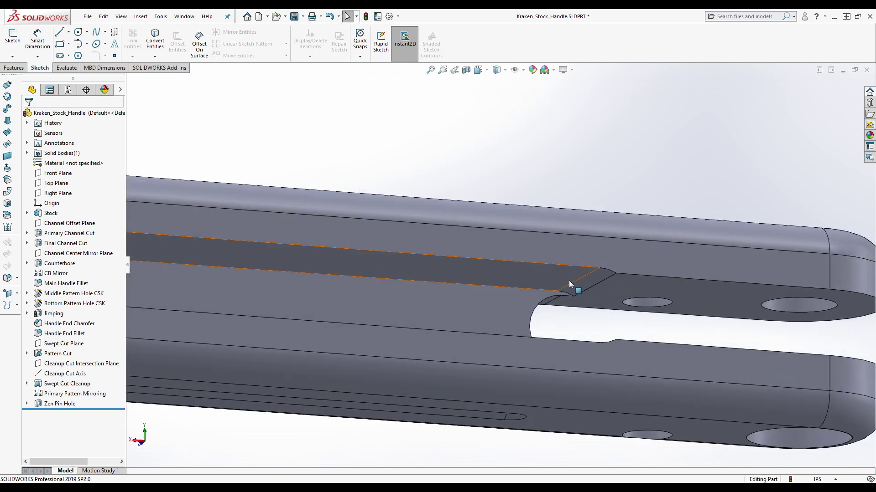
{"action": "scroll", "coordinate": [575, 283], "scroll_direction": "up", "scroll_amount": 5}
{"action": "scroll", "coordinate": [243, 260], "scroll_direction": "down", "scroll_amount": 5}
{"action": "middle_click_drag", "start_coordinate": [243, 260], "coordinate": [374, 285]}
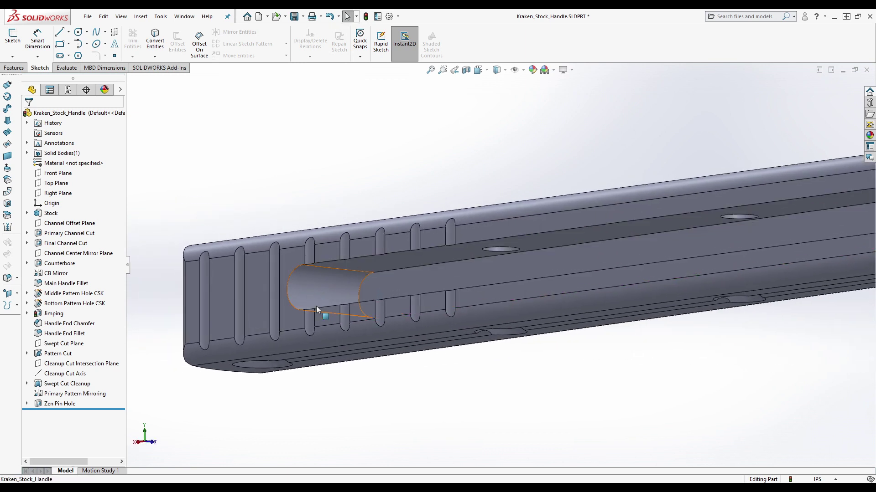
{"action": "scroll", "coordinate": [336, 278], "scroll_direction": "down", "scroll_amount": 5}
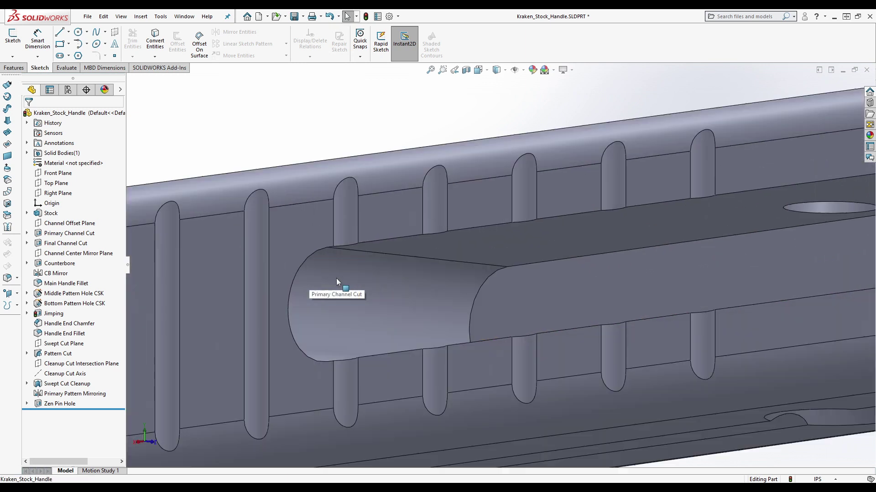
{"action": "left_click", "coordinate": [494, 303]}
{"action": "key", "text": "ctrl+8"}
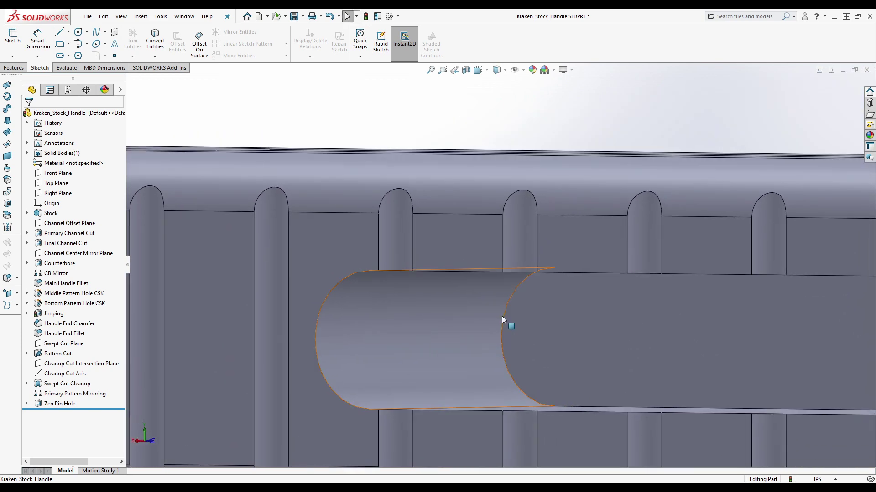
Orbit the handle back into a 3-D view showing the whole finished part
{"action": "scroll", "coordinate": [428, 321], "scroll_direction": "up", "scroll_amount": 3}
{"action": "scroll", "coordinate": [428, 322], "scroll_direction": "up", "scroll_amount": 3}
{"action": "left_click", "coordinate": [507, 312]}
{"action": "middle_click_drag", "start_coordinate": [507, 312], "coordinate": [538, 319]}
{"action": "left_click", "coordinate": [473, 392]}
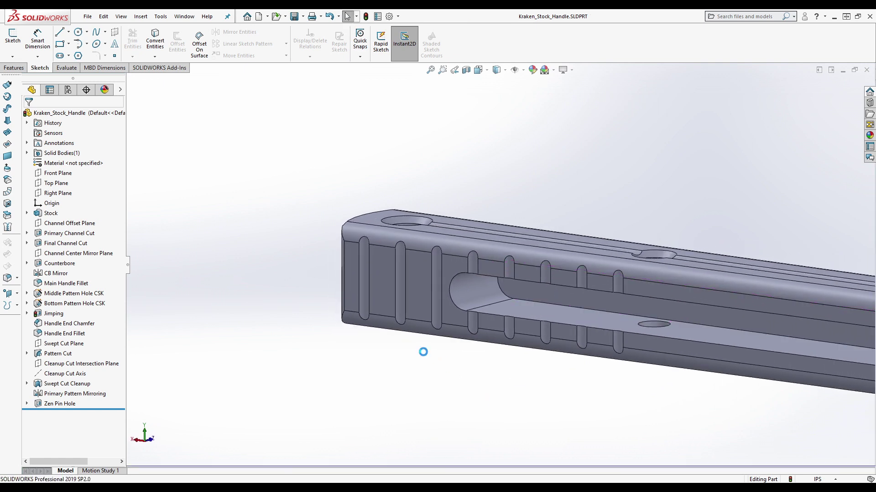
{"action": "scroll", "coordinate": [398, 352], "scroll_direction": "up", "scroll_amount": 5}
{"action": "middle_click_drag", "start_coordinate": [395, 343], "coordinate": [456, 310]}
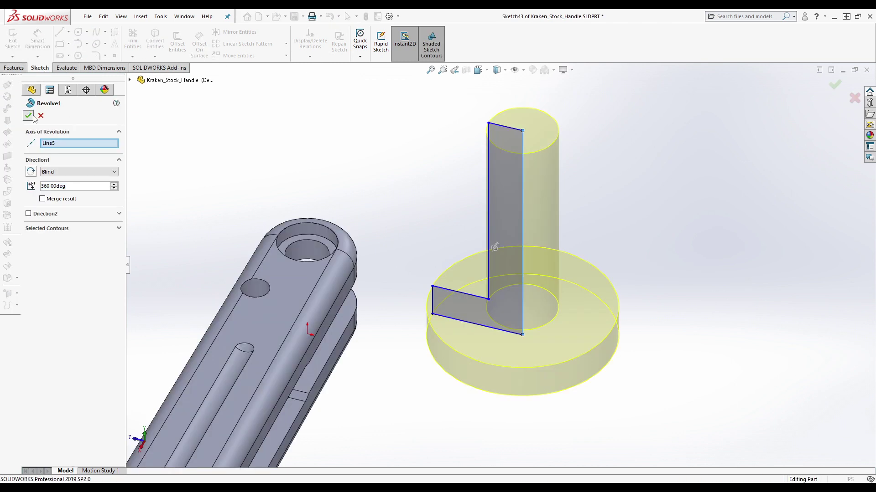
{"action": "left_click", "coordinate": [20, 114]}
{"action": "middle_click_drag", "start_coordinate": [543, 272], "coordinate": [389, 184]}
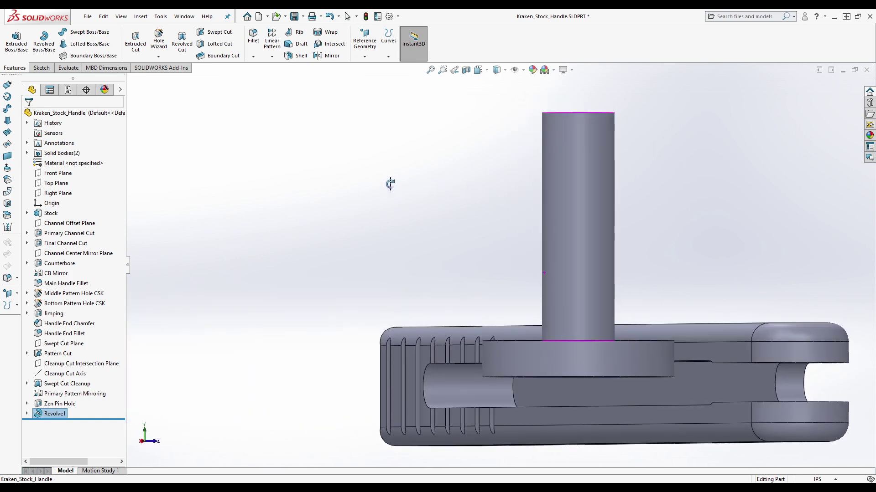
{"action": "middle_click_drag", "start_coordinate": [540, 240], "coordinate": [502, 276]}
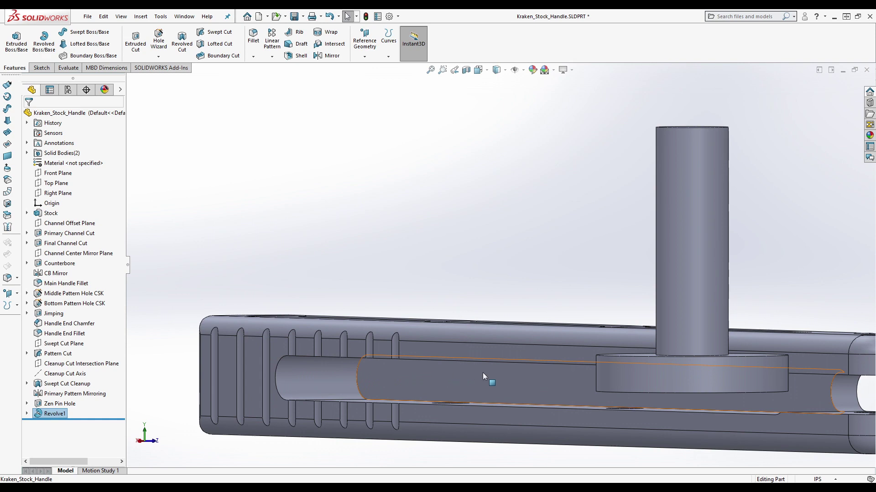
{"action": "mouse_move", "coordinate": [533, 363]}
{"action": "middle_mouse_down"}
{"action": "mouse_move", "coordinate": [426, 344]}
{"action": "mouse_move", "coordinate": [535, 373]}
{"action": "middle_mouse_up"}
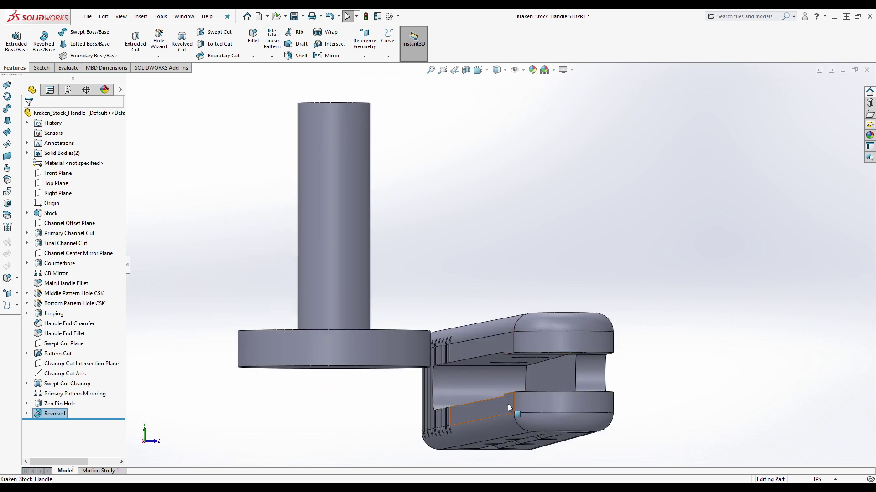
{"action": "mouse_move", "coordinate": [454, 398]}
{"action": "middle_mouse_down"}
{"action": "mouse_move", "coordinate": [413, 397]}
{"action": "mouse_move", "coordinate": [459, 397]}
{"action": "middle_mouse_up"}
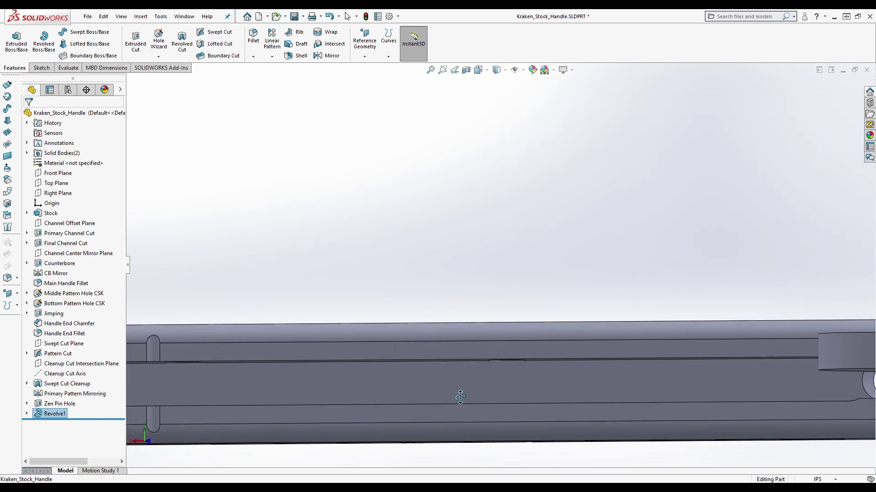
{"action": "scroll", "coordinate": [416, 387], "scroll_direction": "up", "scroll_amount": 5}
{"action": "scroll", "coordinate": [361, 327], "scroll_direction": "down", "scroll_amount": 8}
{"action": "middle_click_drag", "start_coordinate": [390, 272], "coordinate": [351, 251]}
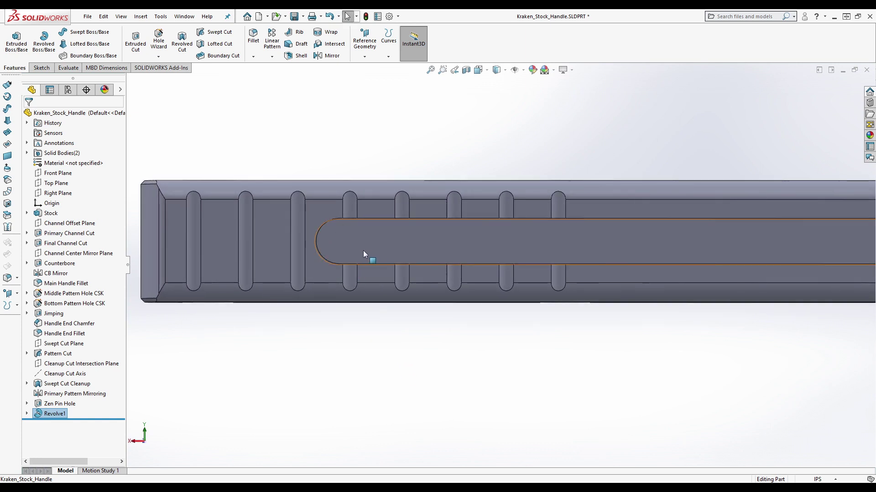
{"action": "scroll", "coordinate": [372, 274], "scroll_direction": "up", "scroll_amount": 5}
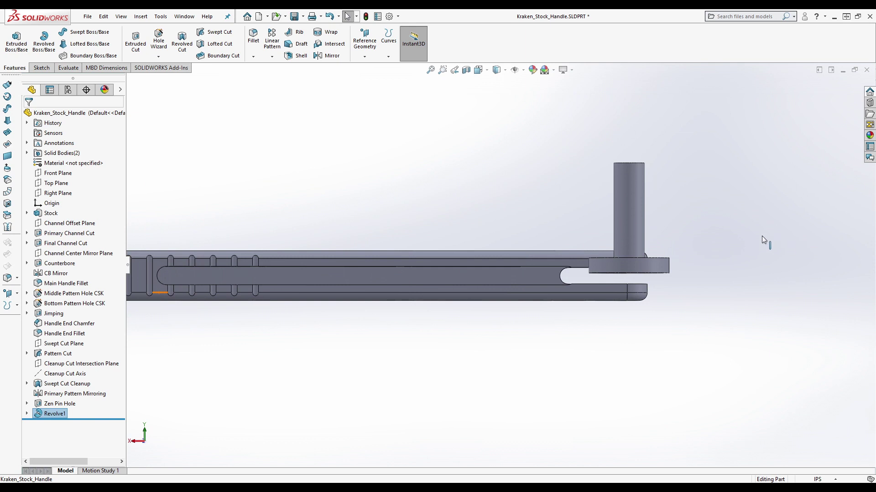
{"action": "scroll", "coordinate": [545, 272], "scroll_direction": "down", "scroll_amount": 3}
{"action": "scroll", "coordinate": [472, 298], "scroll_direction": "down", "scroll_amount": 2}
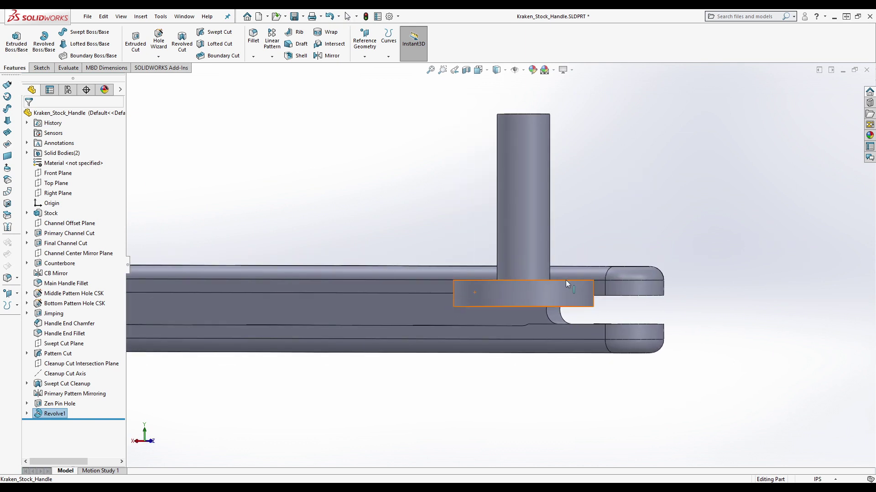
{"action": "middle_click_drag", "start_coordinate": [565, 283], "coordinate": [586, 282]}
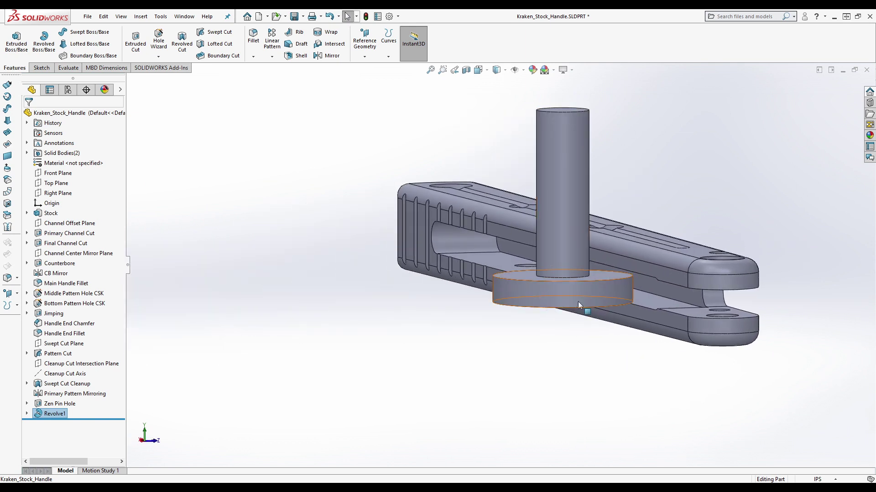
{"action": "key", "text": "ctrl+z"}
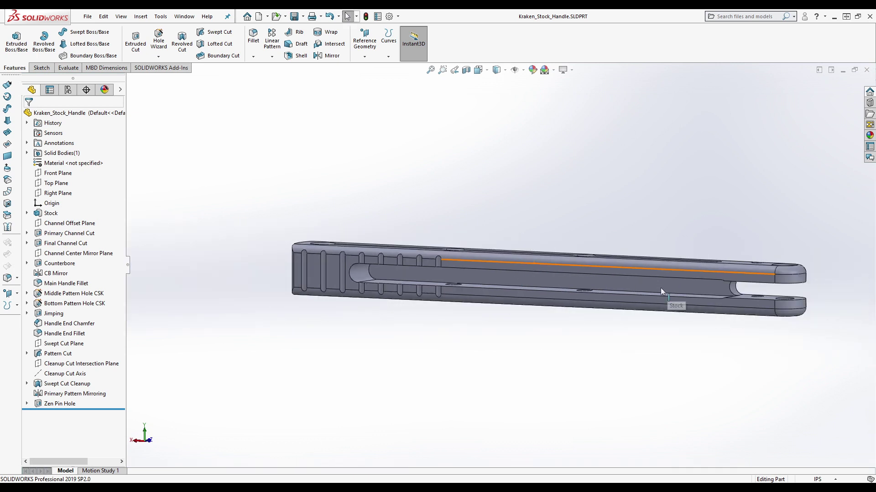
{"action": "middle_click_drag", "start_coordinate": [663, 289], "coordinate": [655, 285]}
{"action": "middle_click_drag", "start_coordinate": [551, 204], "coordinate": [629, 290]}
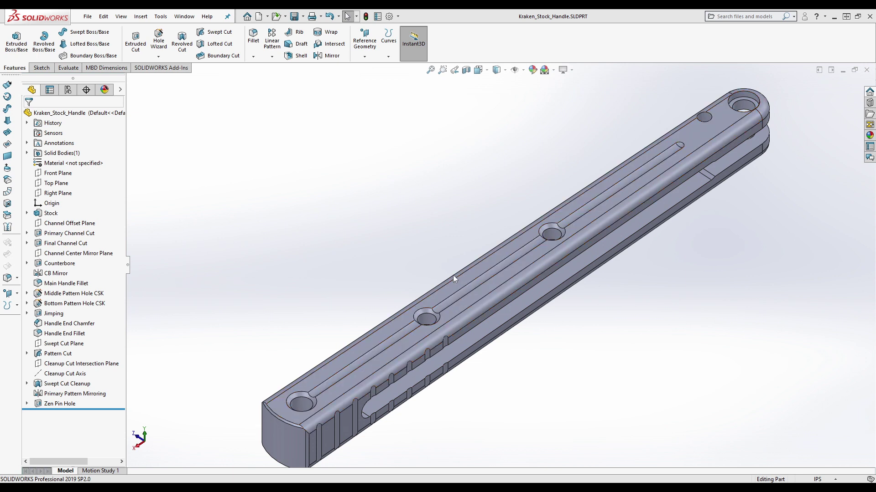
{"action": "scroll", "coordinate": [453, 275], "scroll_direction": "up", "scroll_amount": 3}
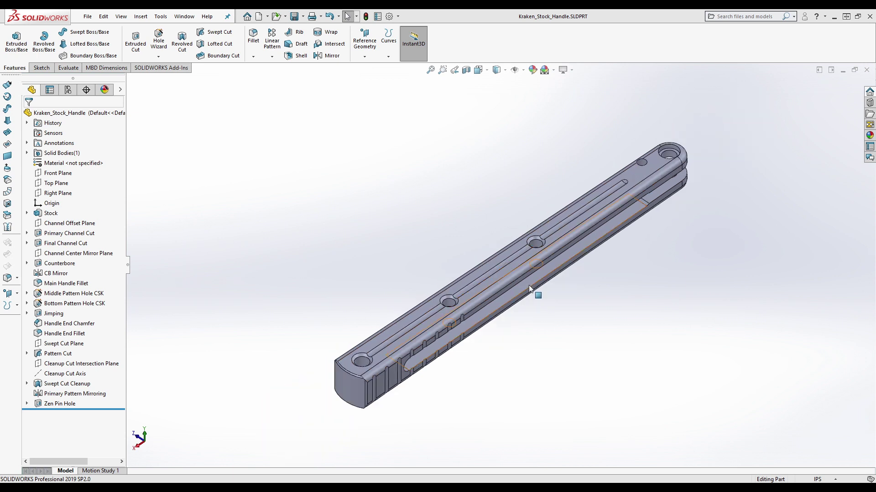